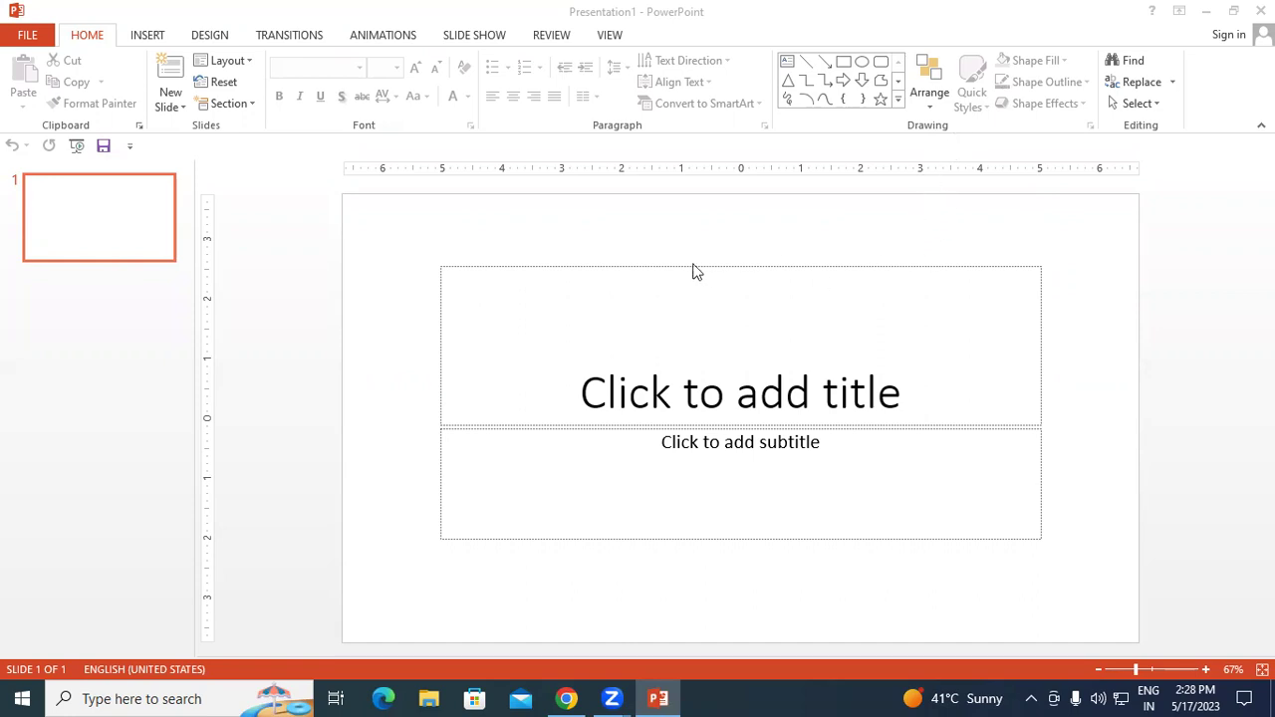
- Bring up the seven-slide Presentation1.0 deck, opening on the Gayatri Institute of Technology title slide
left_click(411, 247)
left_click(143, 196)
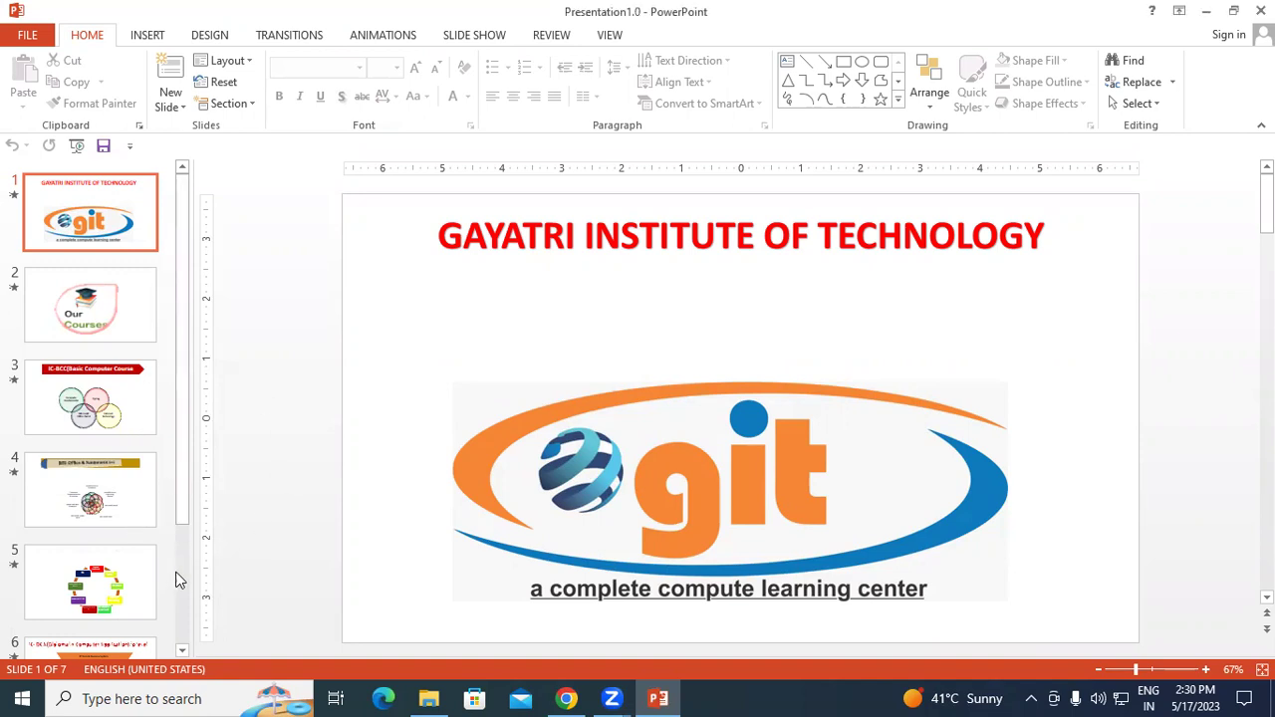
- Play the slide show from slide 1 with F5, advancing through every slide to the end screen
mouse_move(181, 528)
left_mouse_down()
mouse_move(182, 623)
mouse_move(196, 463)
left_mouse_up()
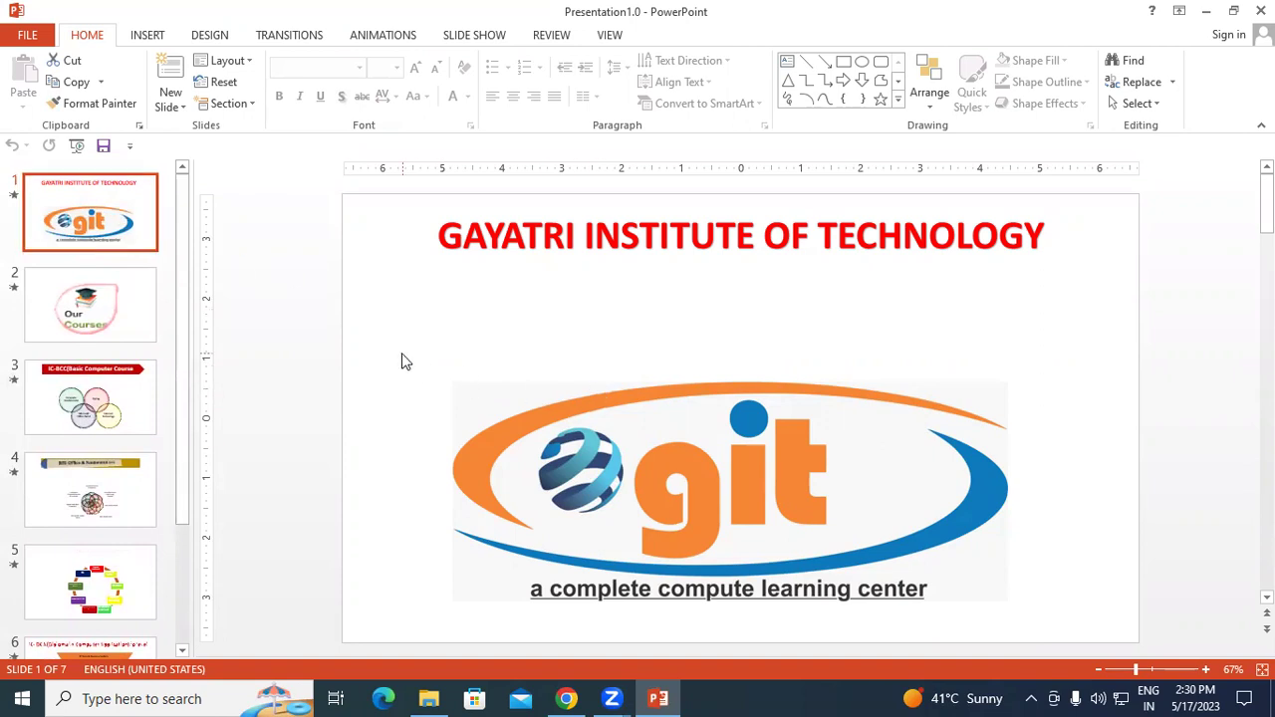
key("F5")
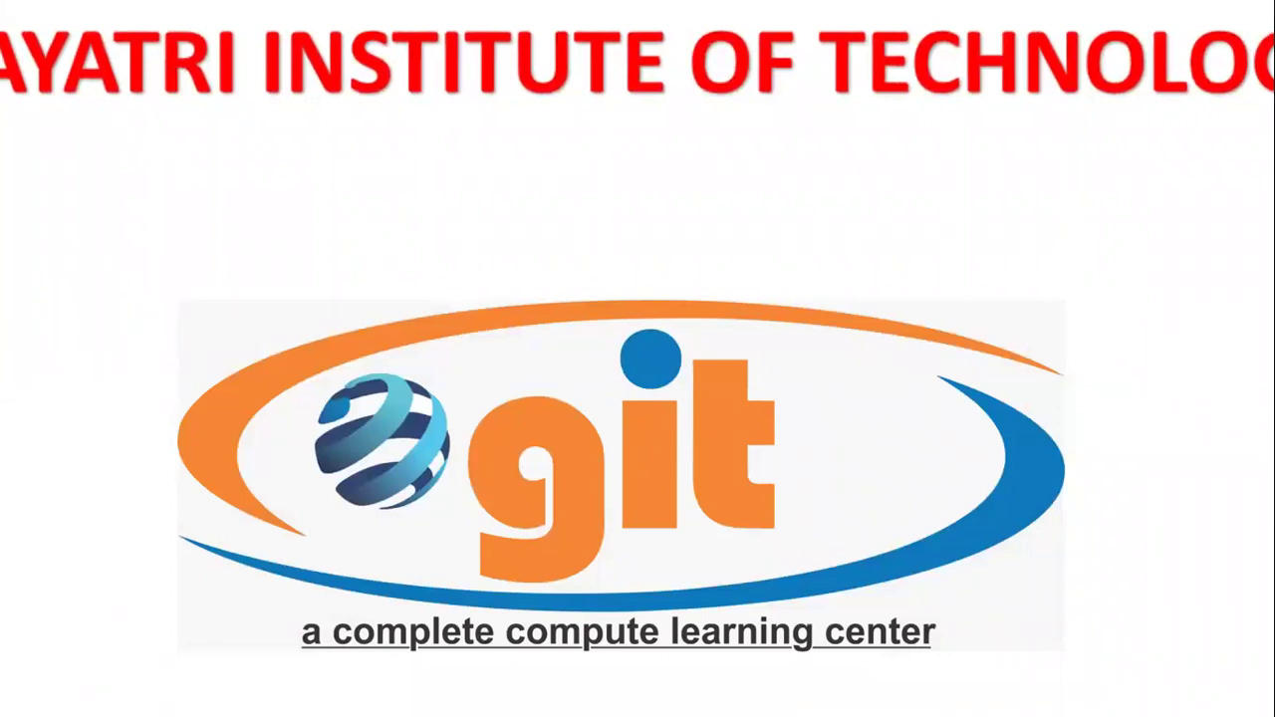
key("Right")
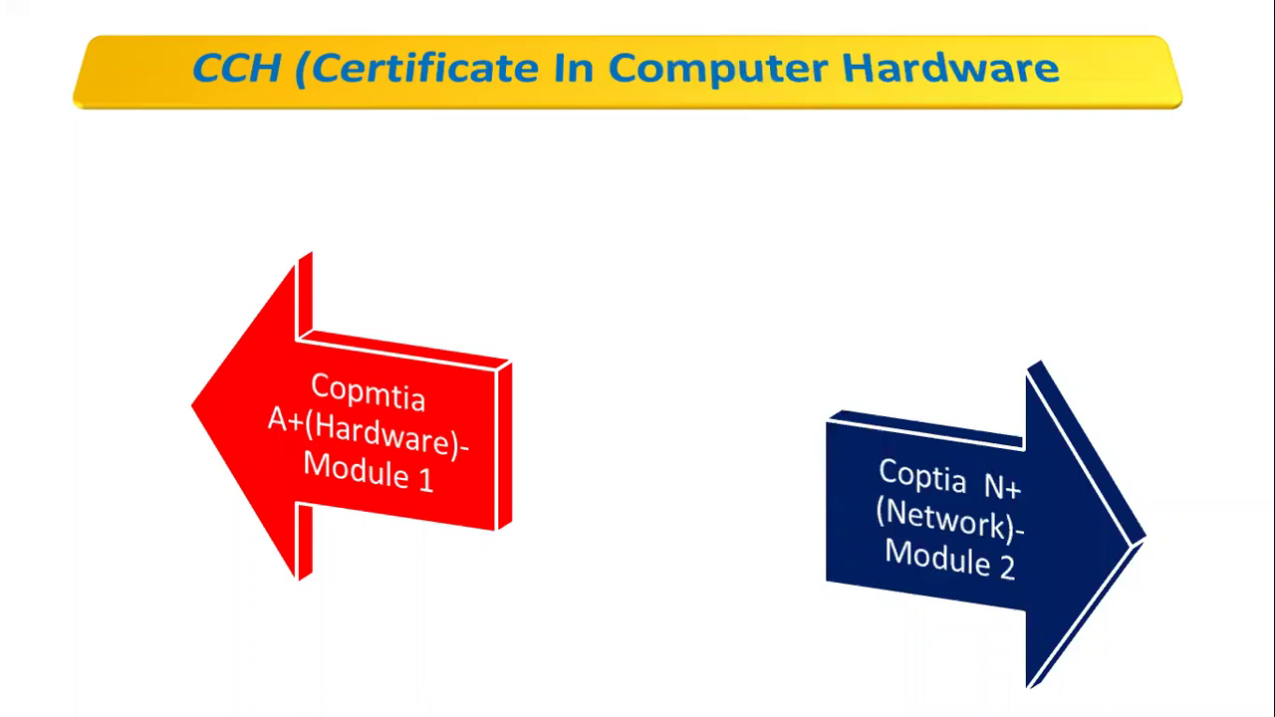
key("Right")
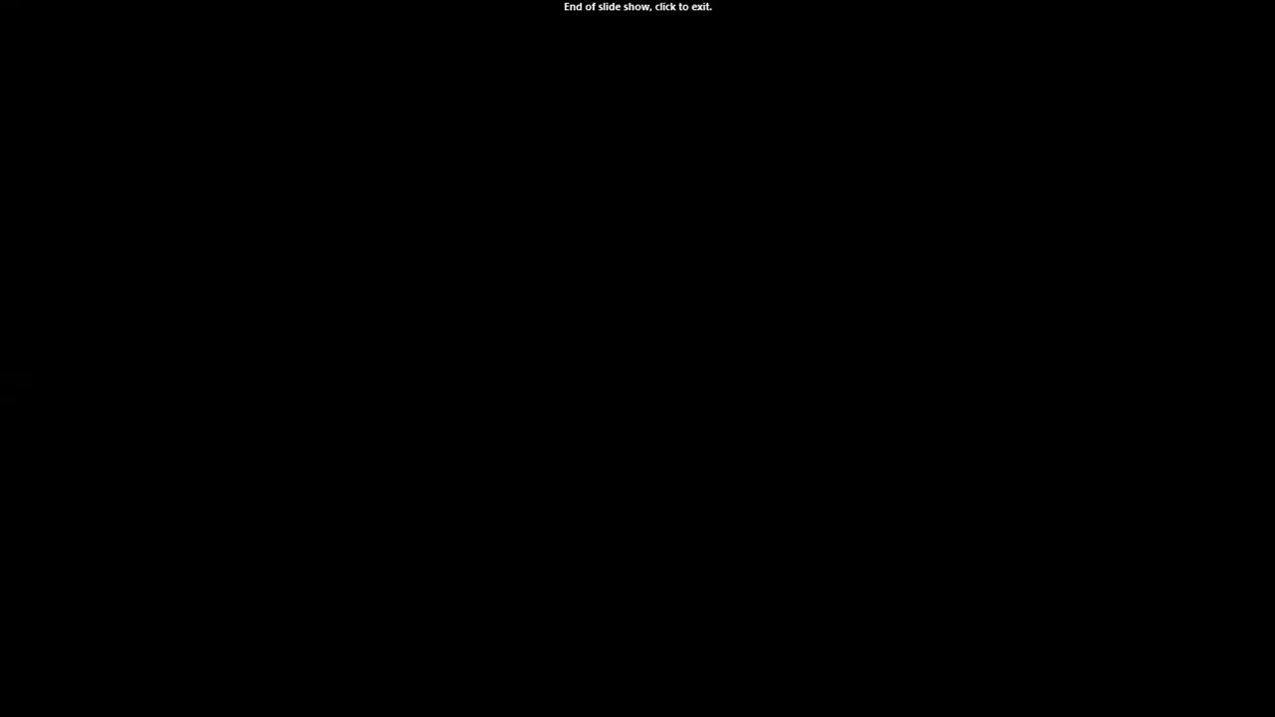
- Exit the slide show and scroll the thumbnail pane back up to slide 1
left_click(401, 362)
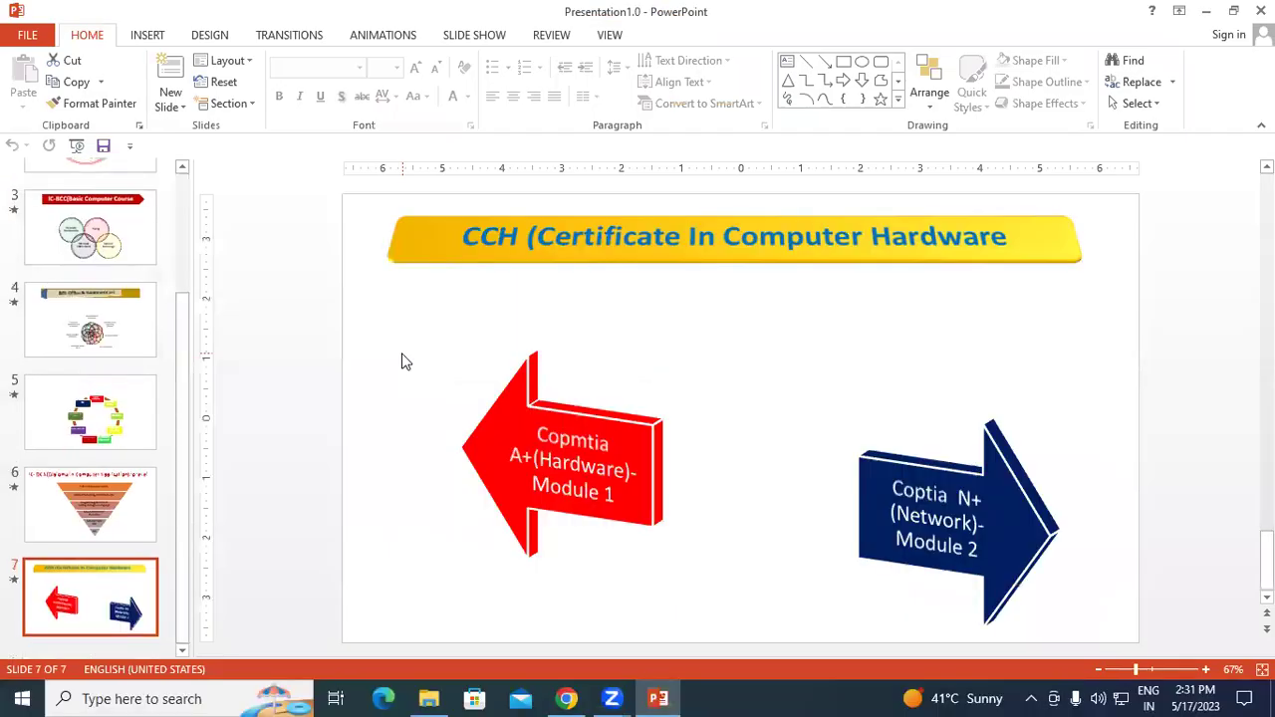
scroll(403, 362, "up", 3)
scroll(408, 366, "up", 3)
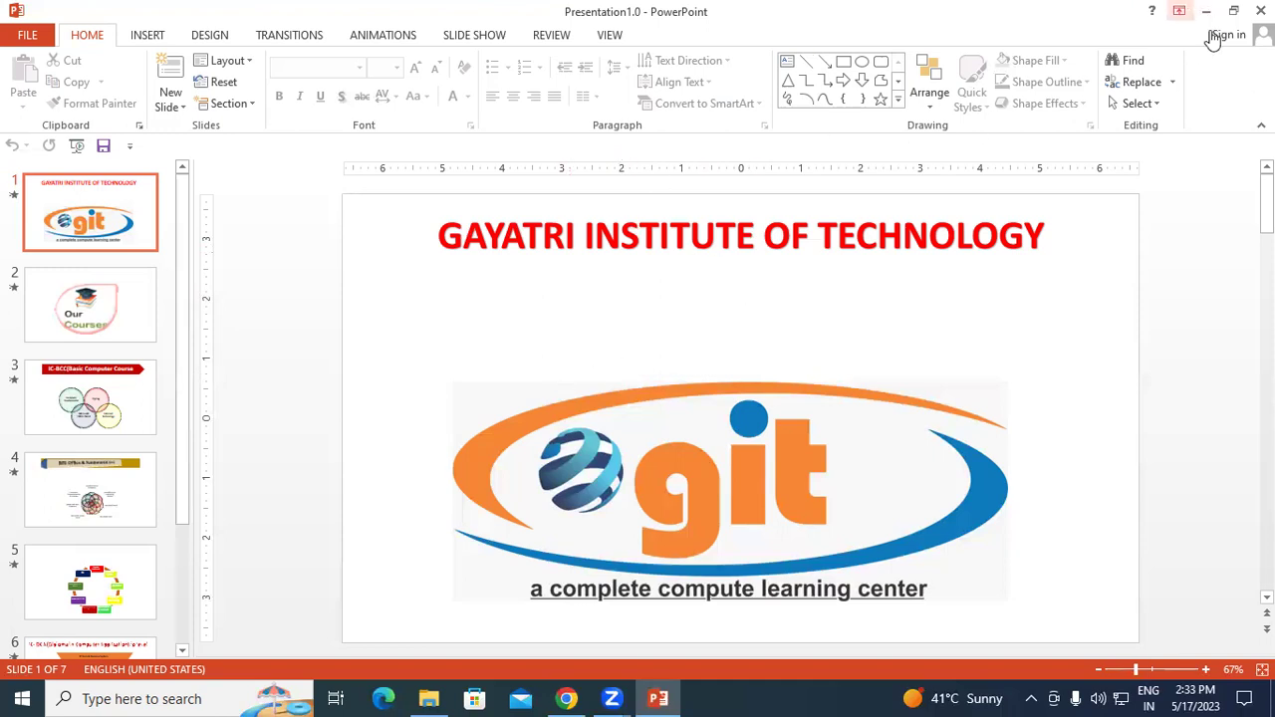
- Close PowerPoint and the USB drive folder, then relaunch PowerPoint 2013 from Windows search
left_click(1260, 10)
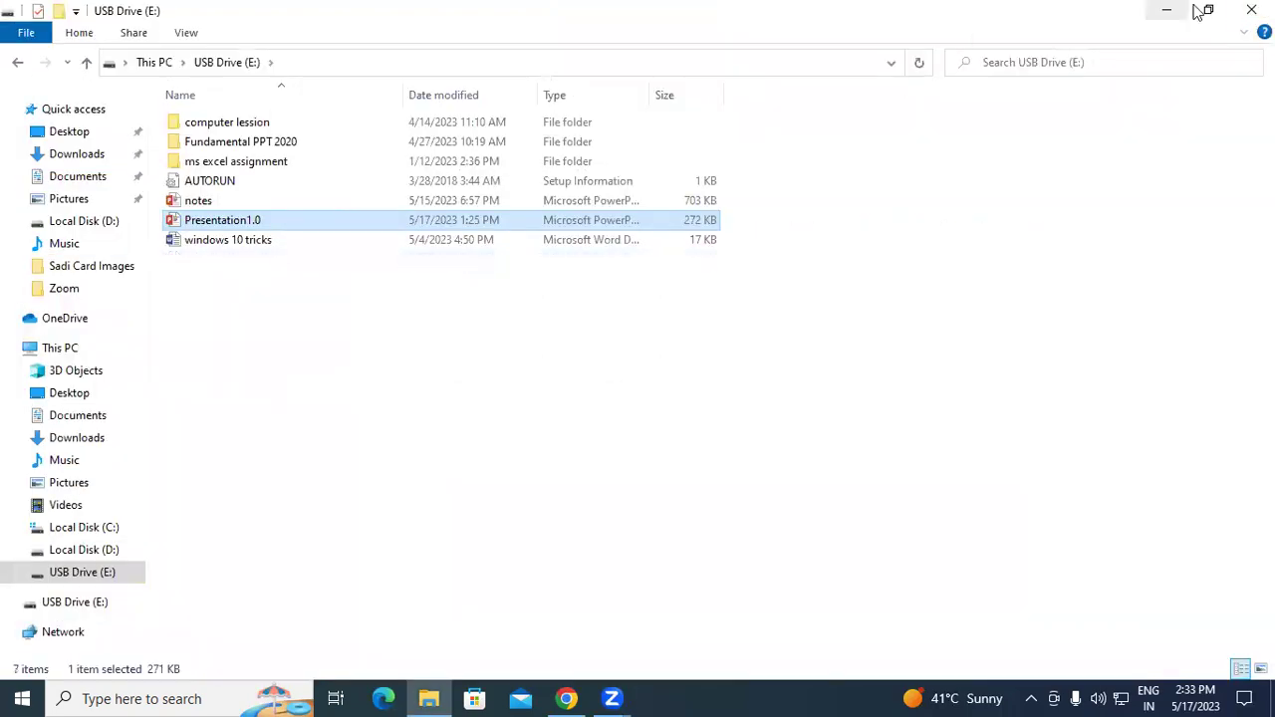
left_click(1252, 10)
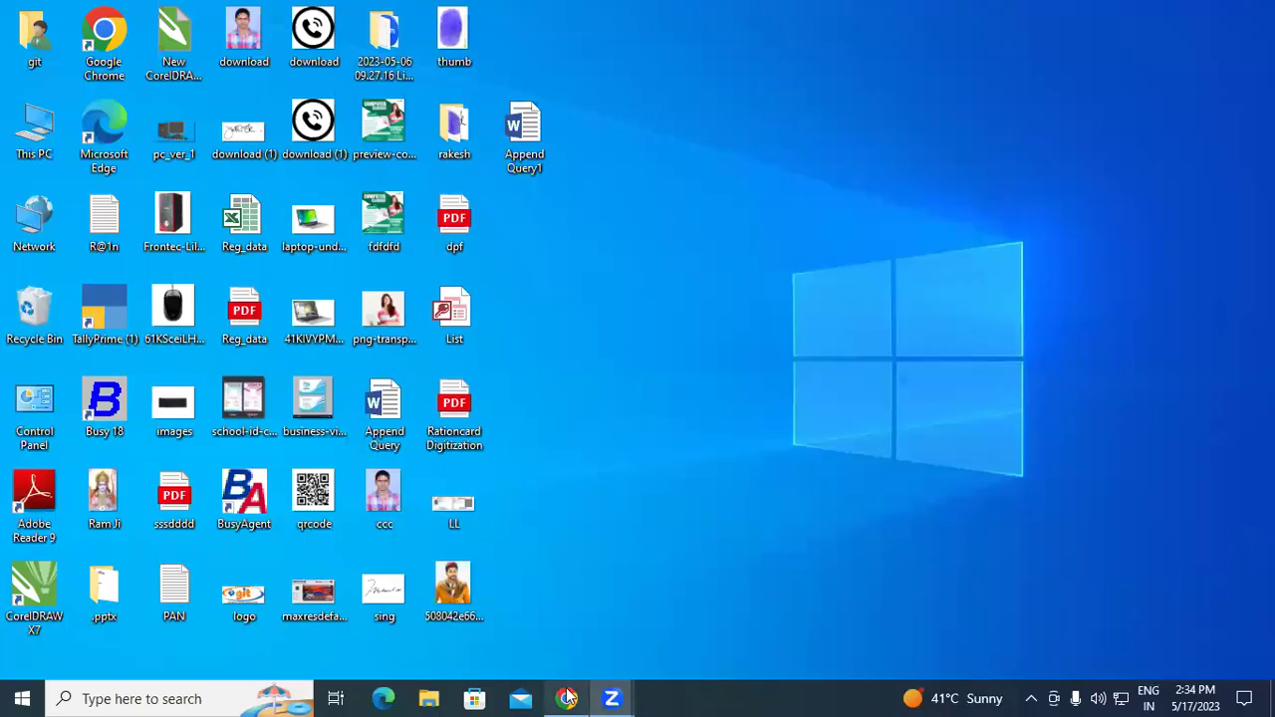
key("super+s")
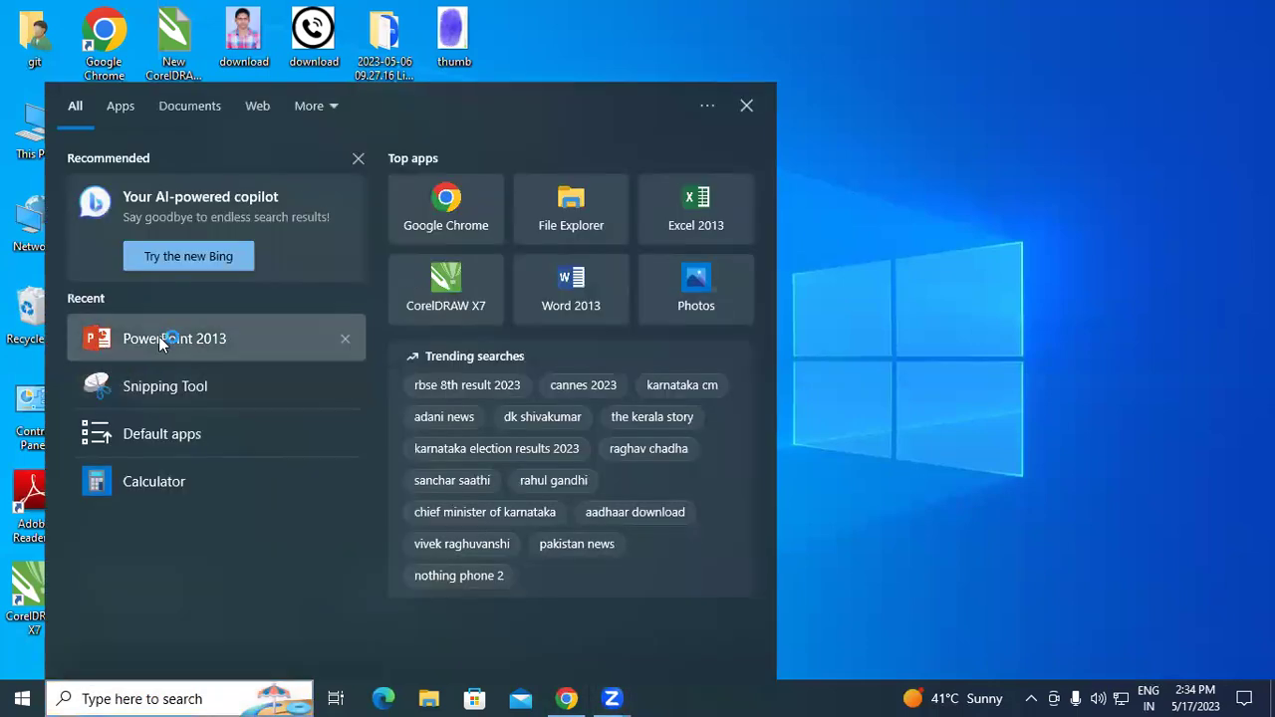
left_click(158, 336)
- Start a blank presentation, delete both title and subtitle placeholders, and show the New Slide layouts
left_click(441, 193)
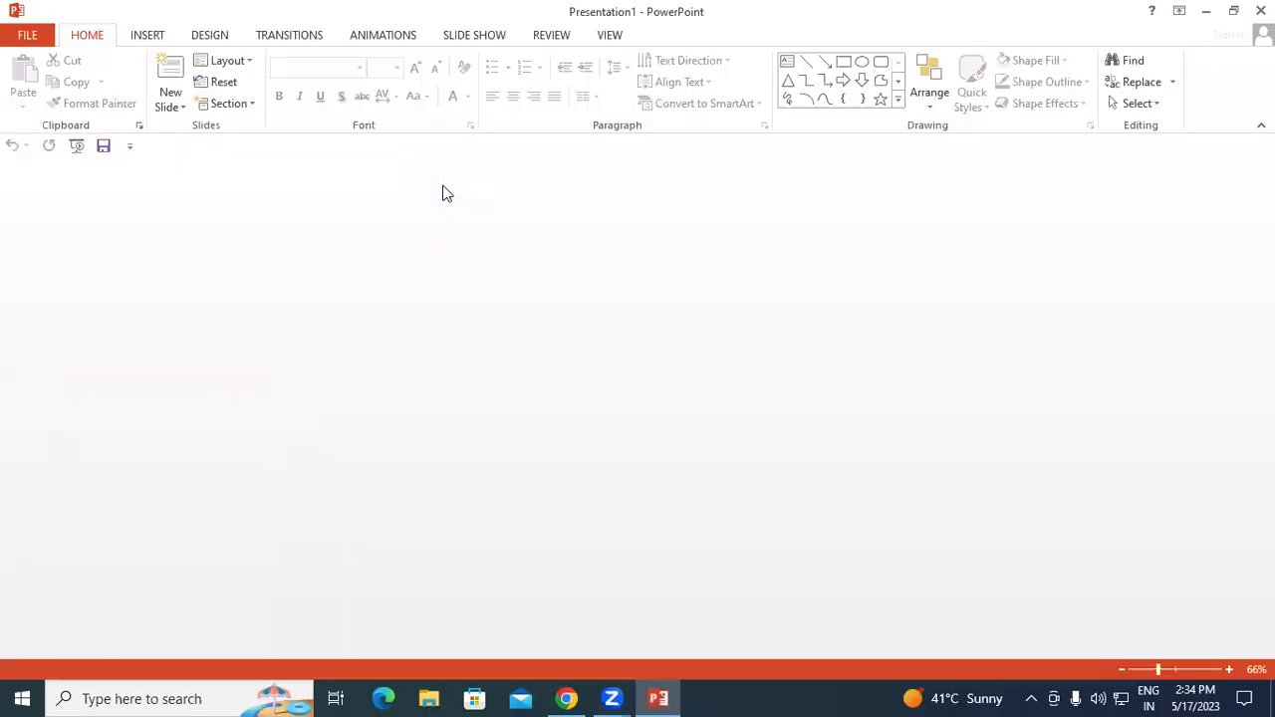
left_click_drag(414, 238, 1049, 554)
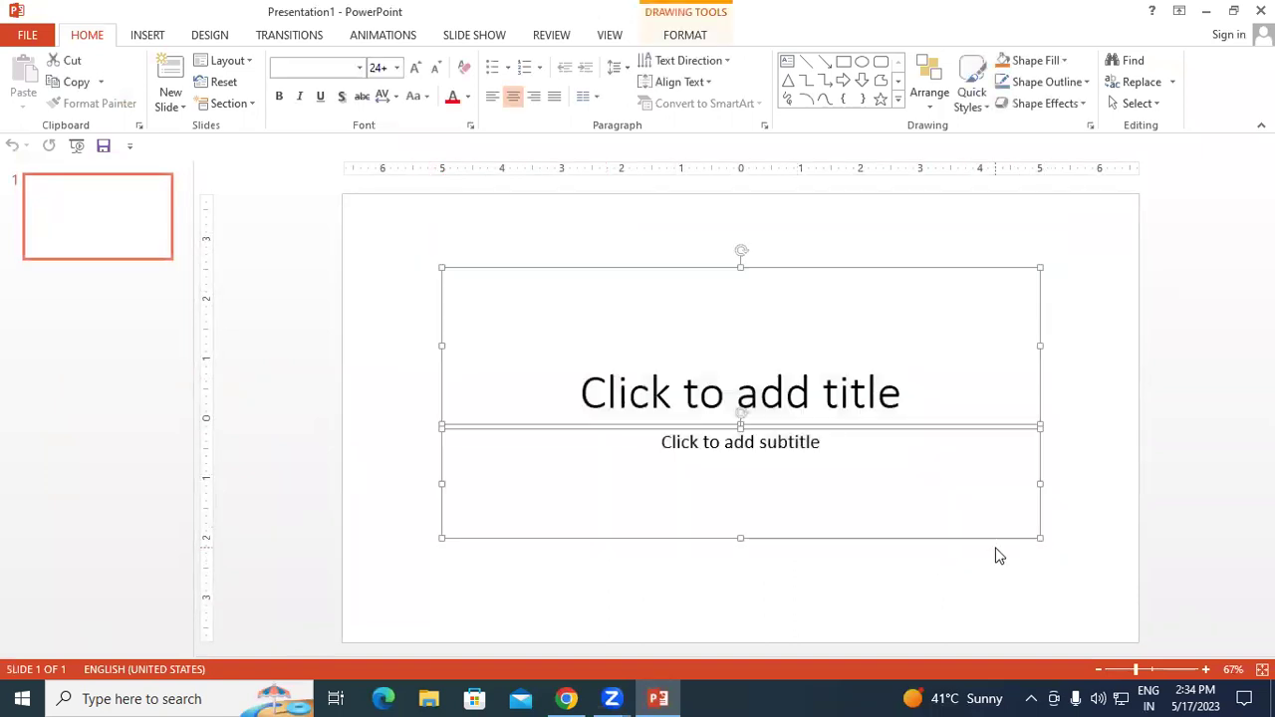
key("Delete")
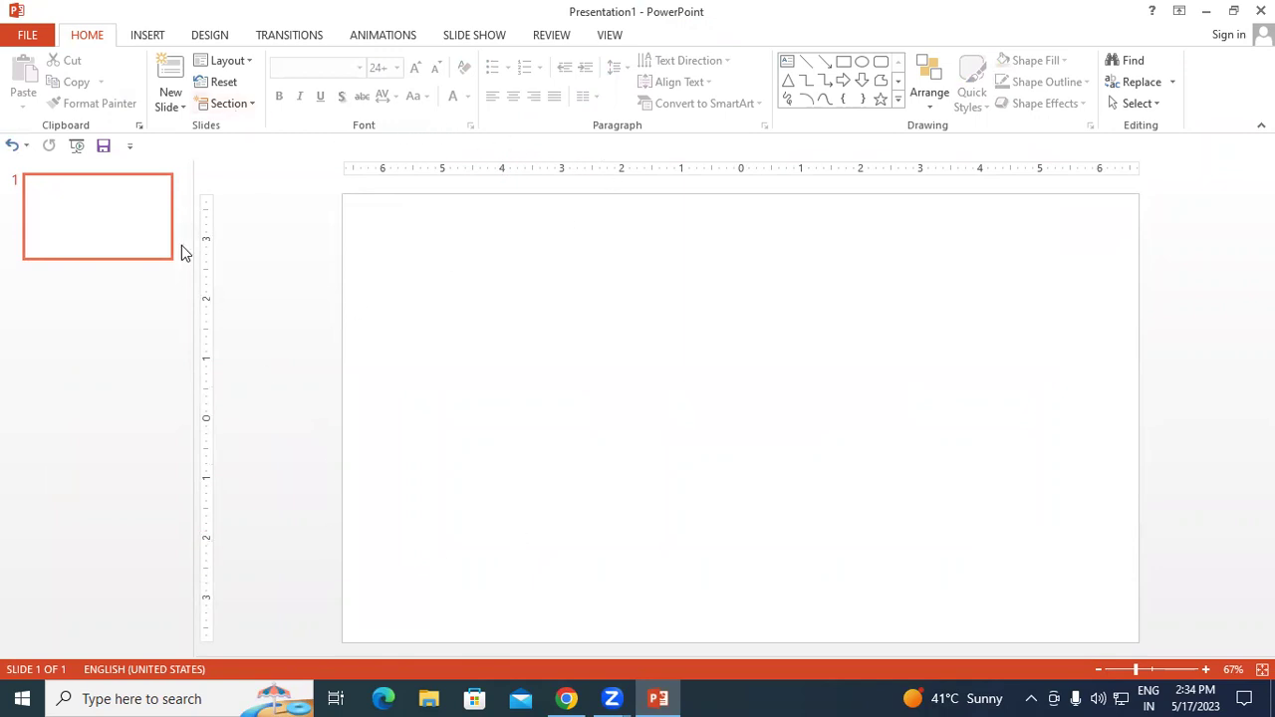
left_click(183, 109)
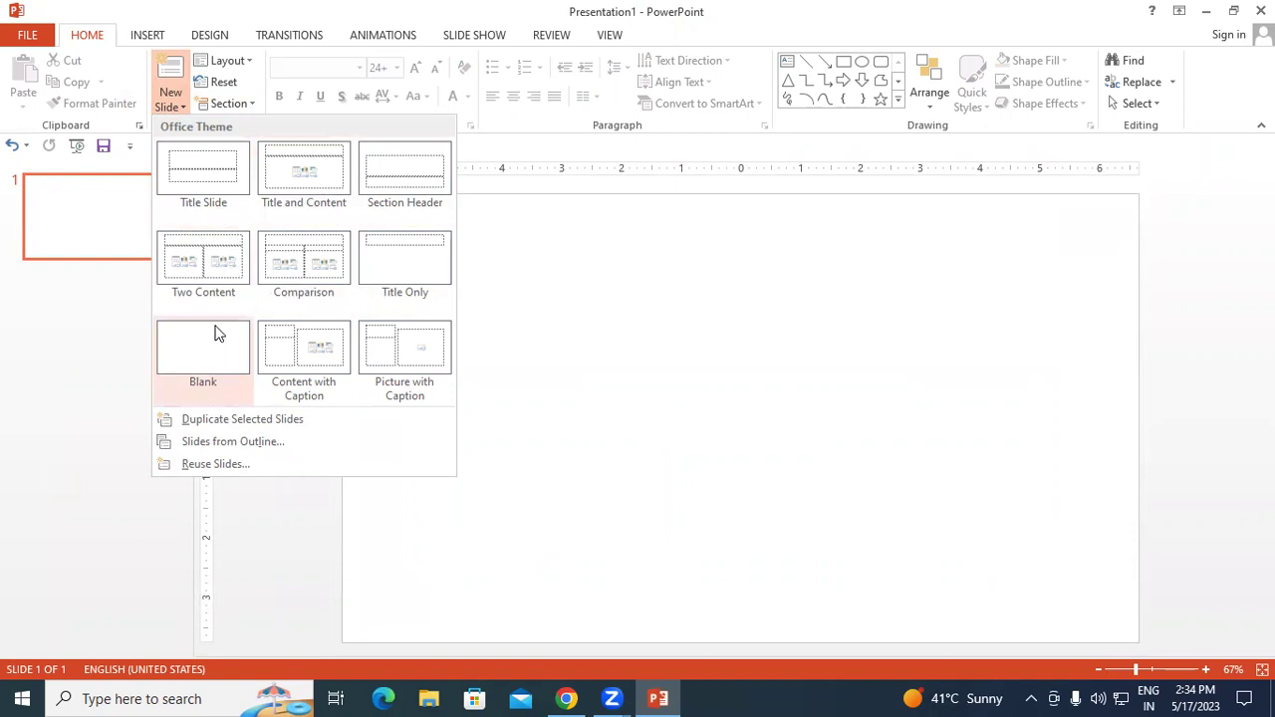
- Add a Comparison-layout slide 2 titled 'PARTS OF COMPUTER' and select the title text
left_click(310, 267)
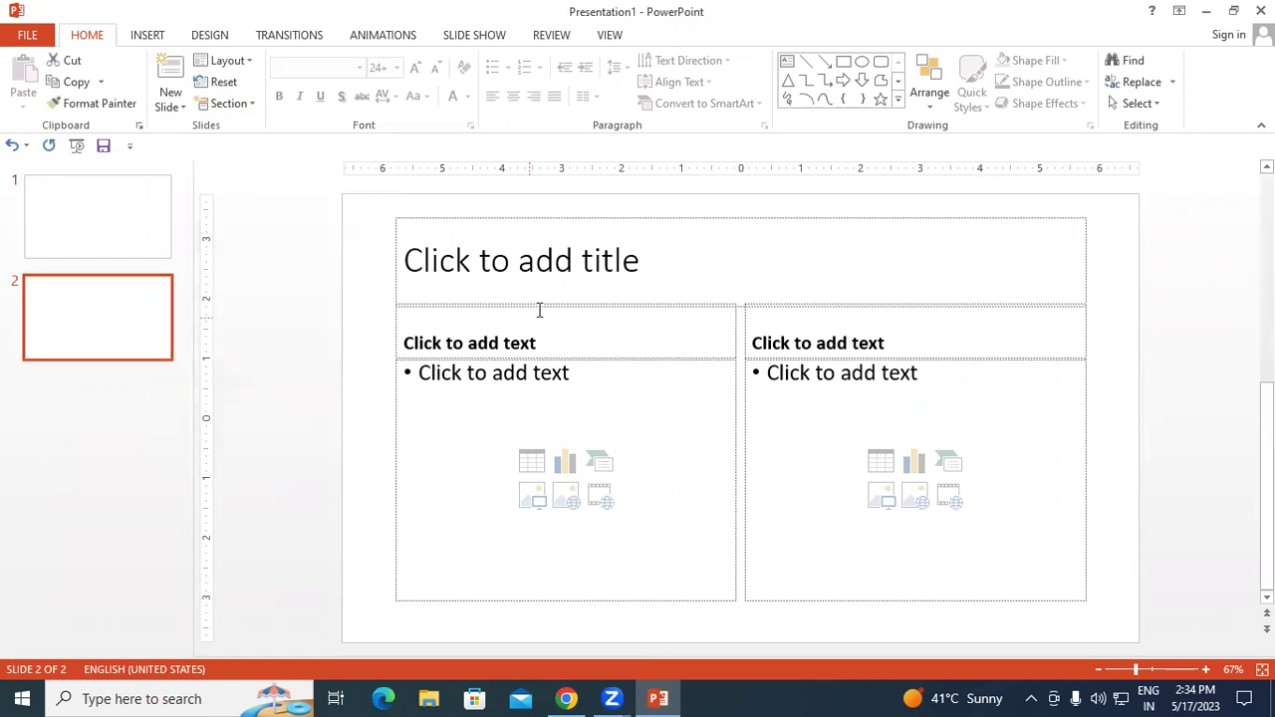
left_click(547, 270)
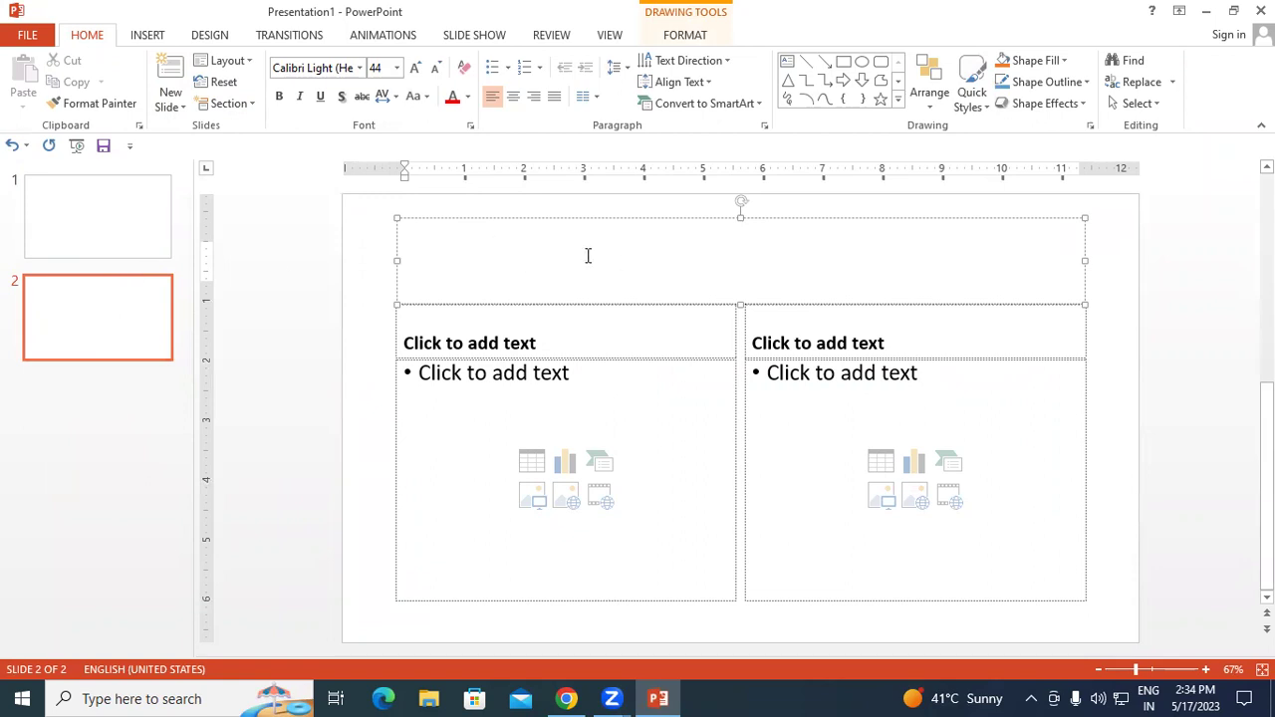
type("ports of c")
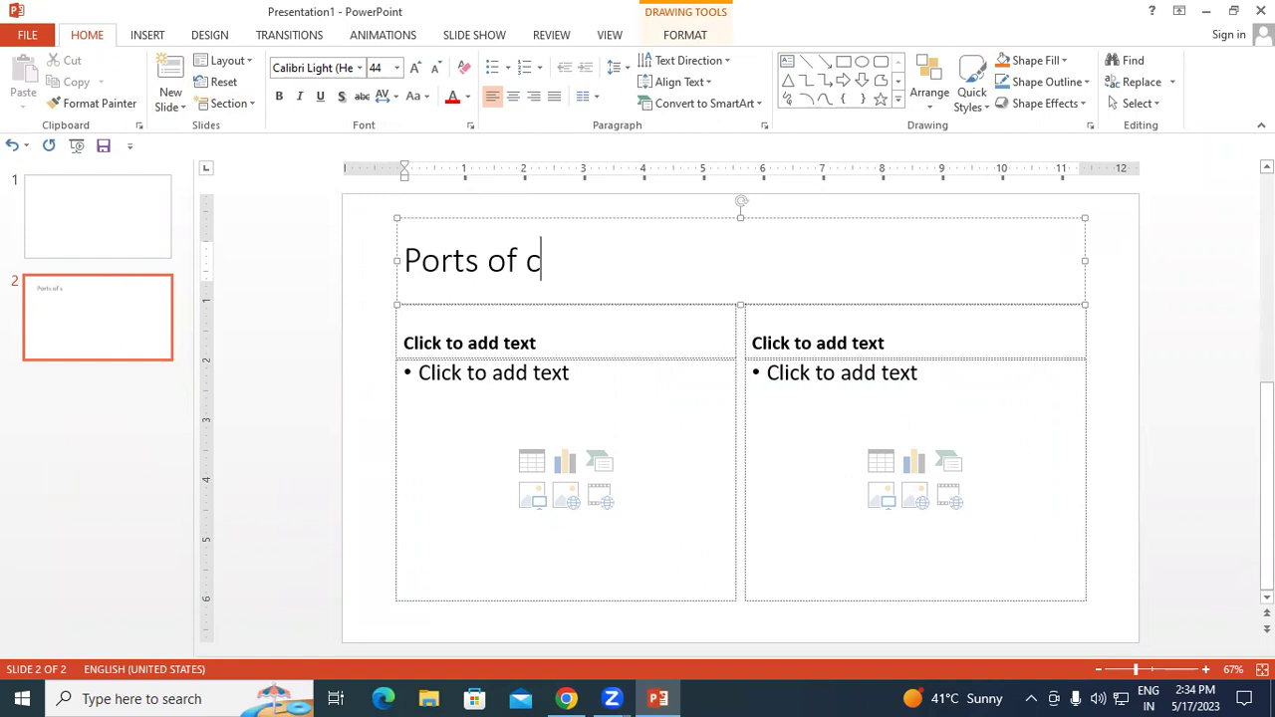
key("BackSpace")
key("BackSpace")
key("BackSpace")
key("BackSpace")
key("BackSpace")
key("BackSpace")
key("BackSpace")
key("BackSpace")
key("BackSpace")
key("BackSpace")
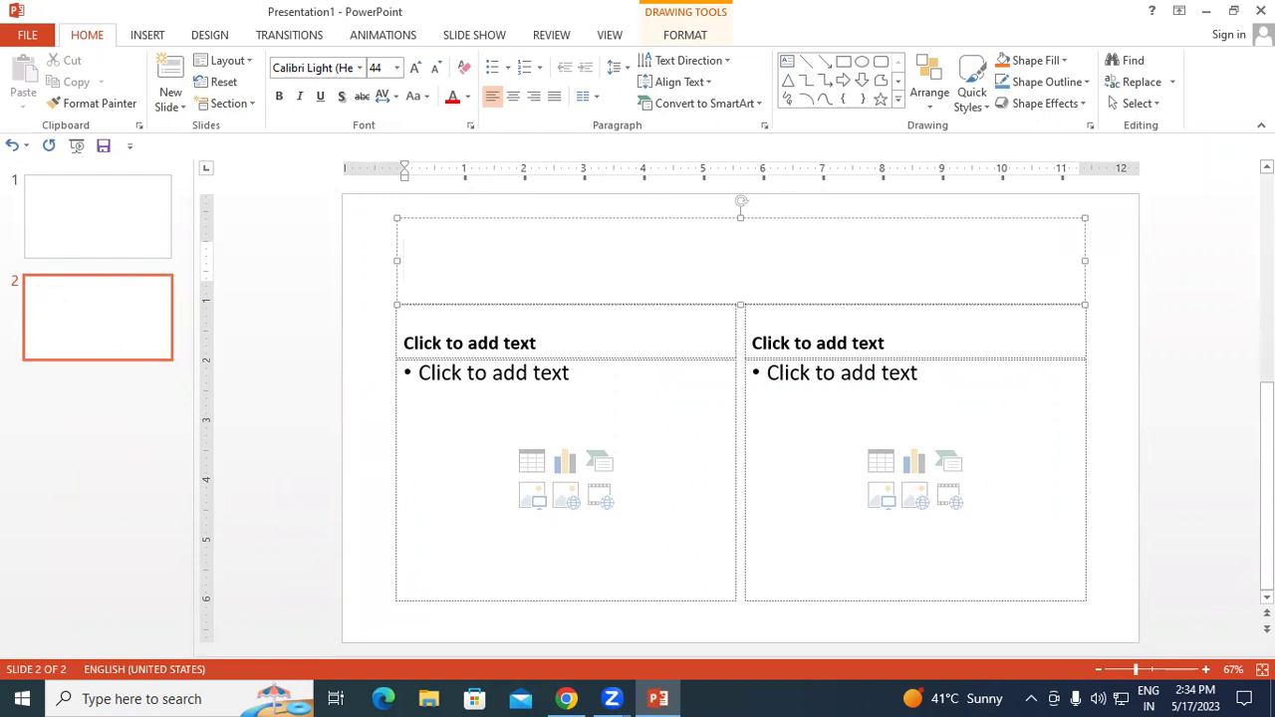
type("PARTS OF COMPUTER")
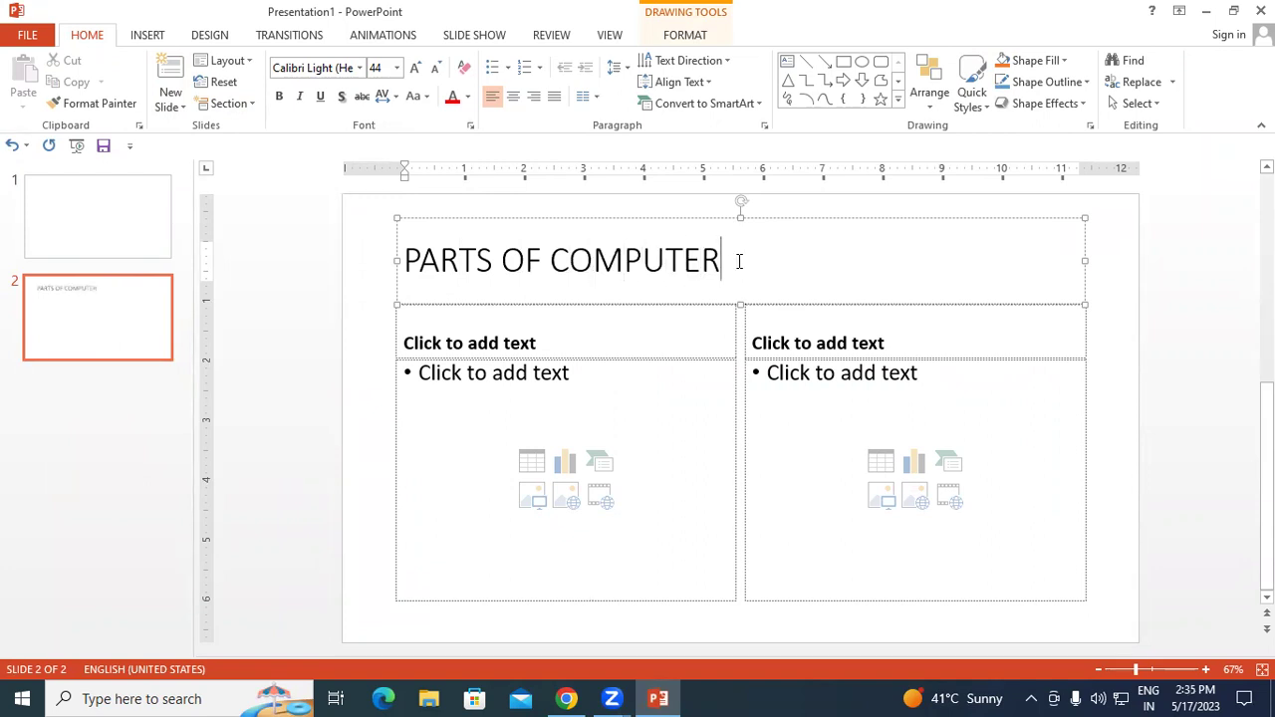
left_click_drag(739, 261, 447, 284)
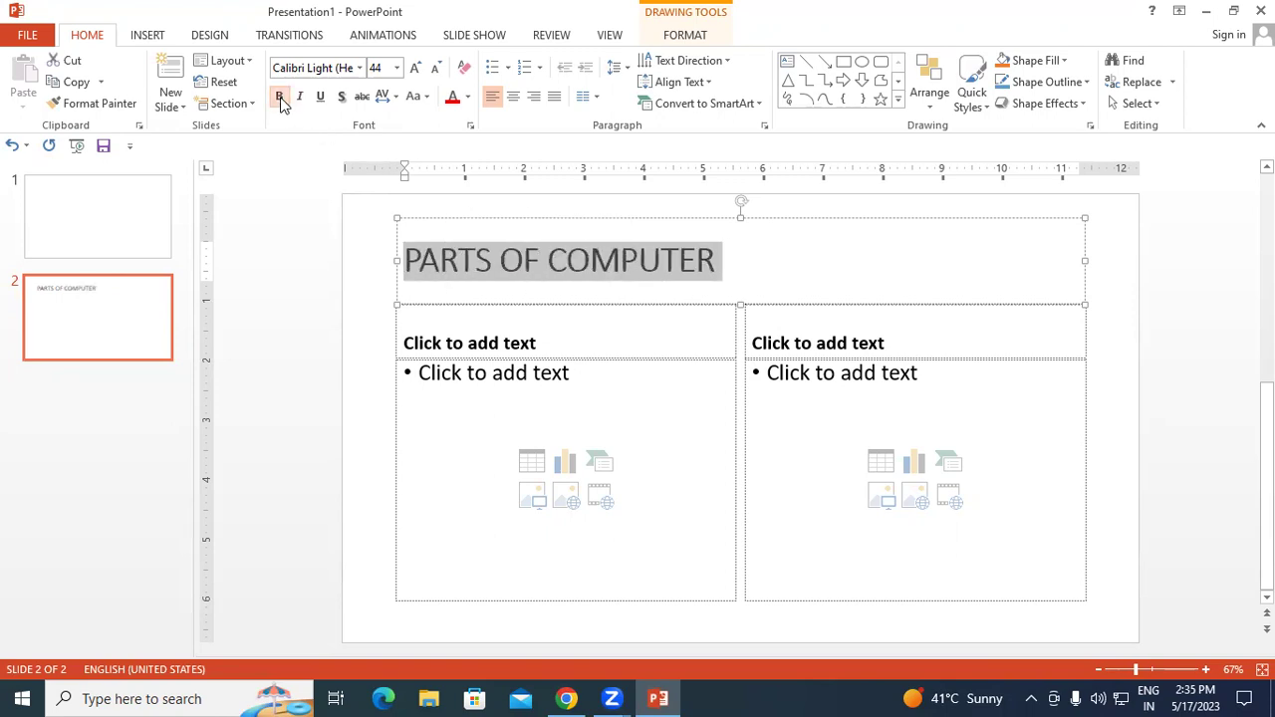
- Format the PARTS OF COMPUTER title as 48 pt Algerian, centred on the slide
left_click(416, 70)
left_click(416, 69)
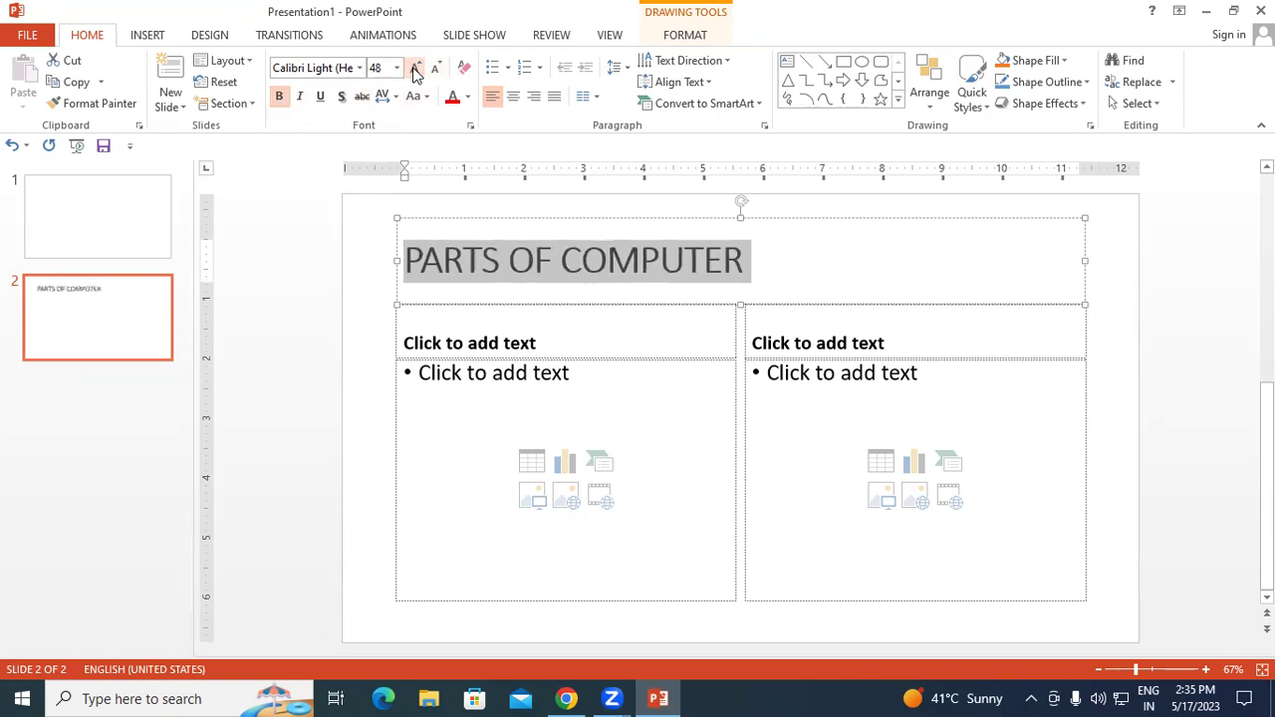
left_click(359, 68)
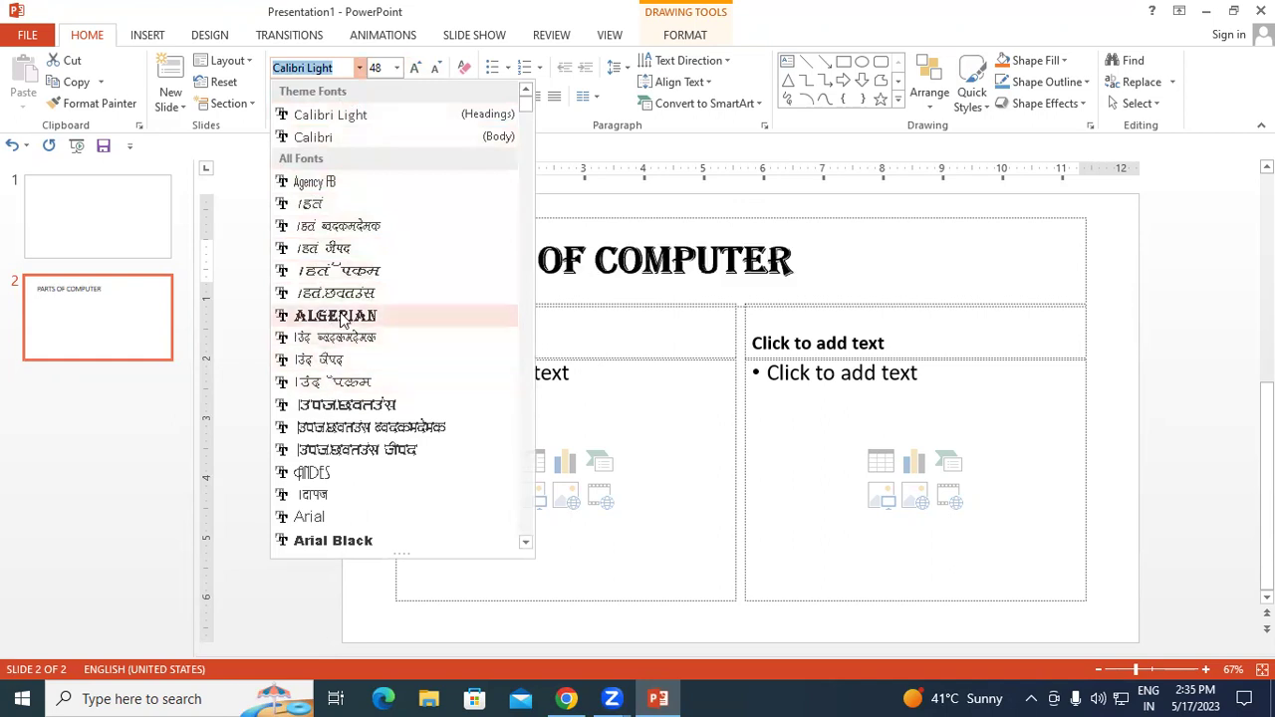
left_click(338, 315)
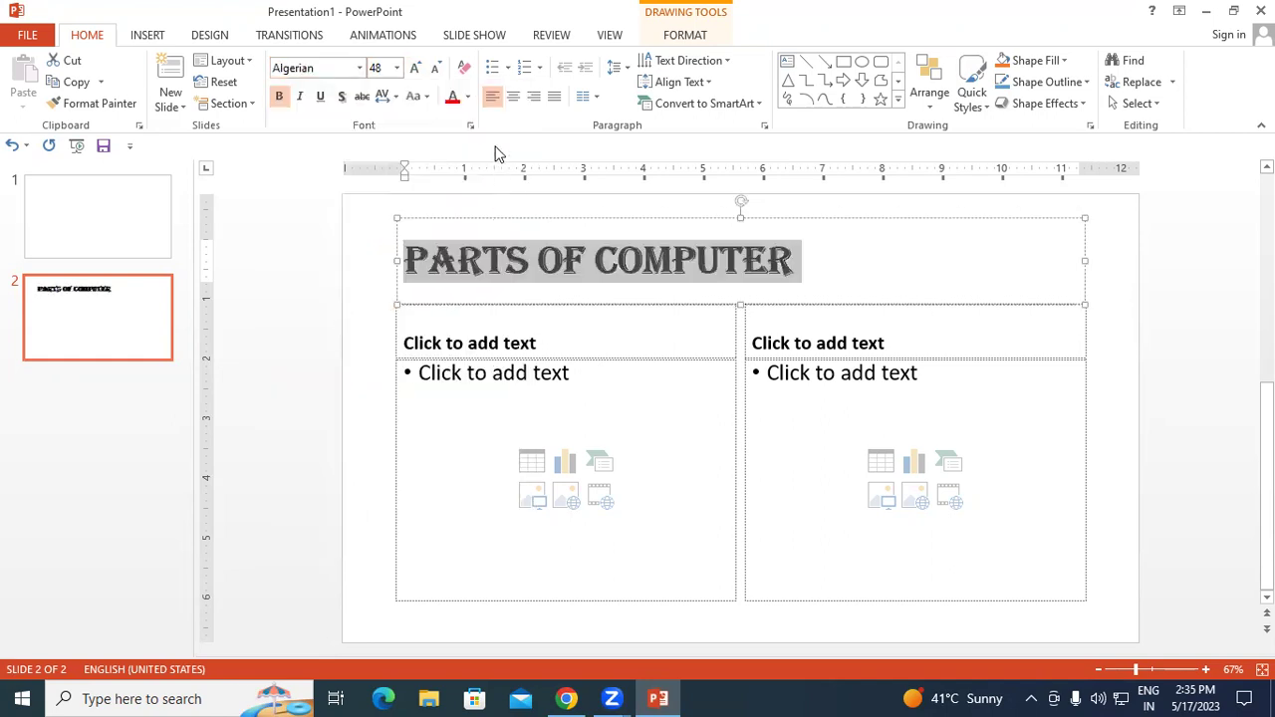
left_click(517, 100)
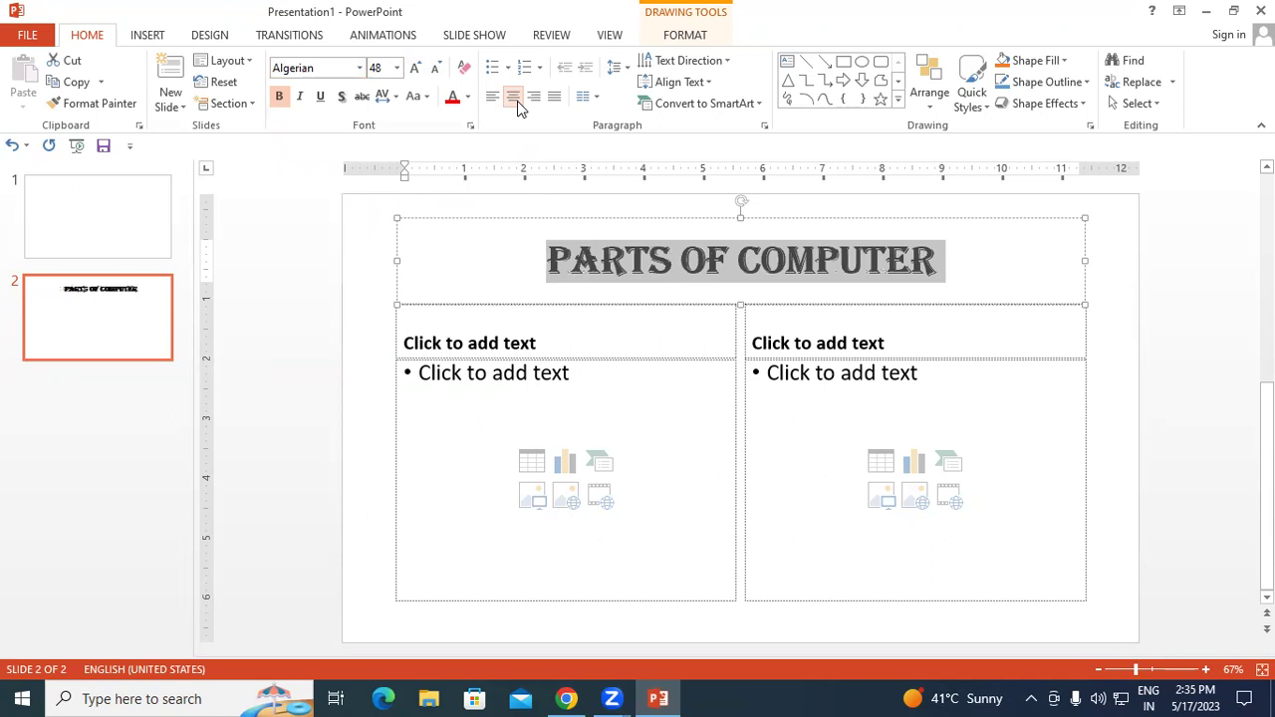
left_click(558, 349)
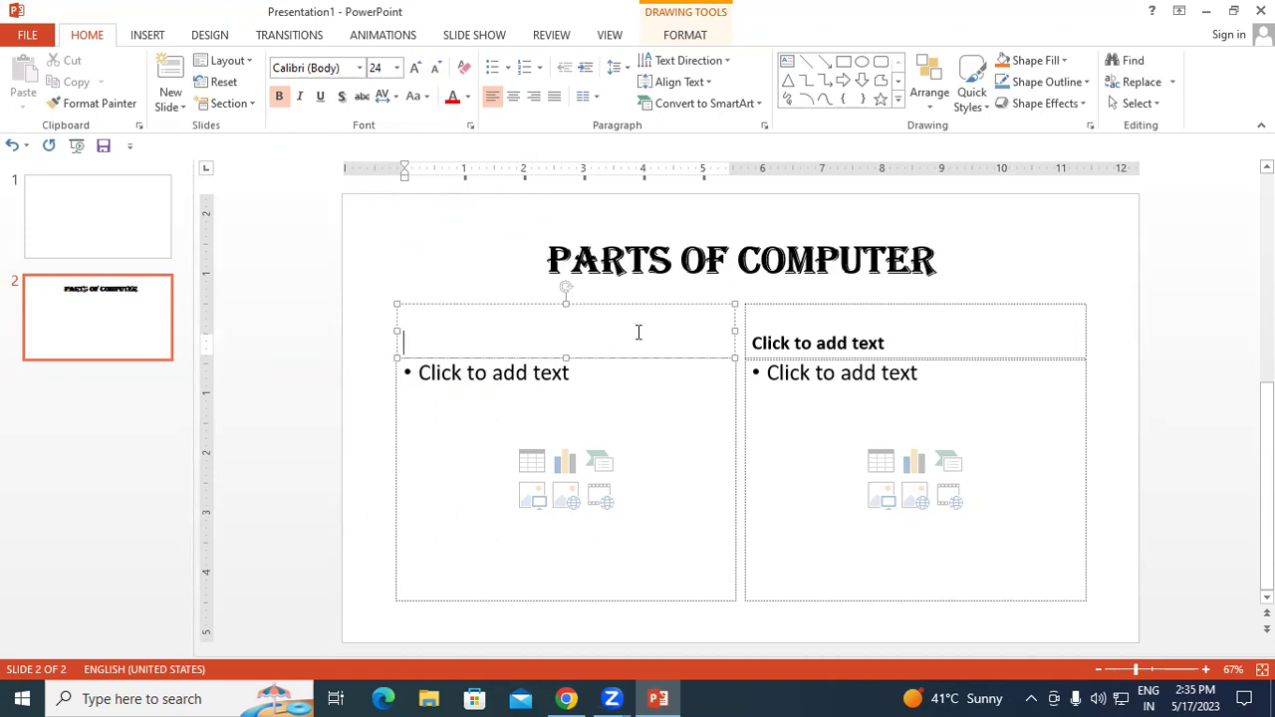
- Type the column headings SOFTWARE and HARDWARE, centring each over its content box
type("SOFTWARE")
double_click(443, 343)
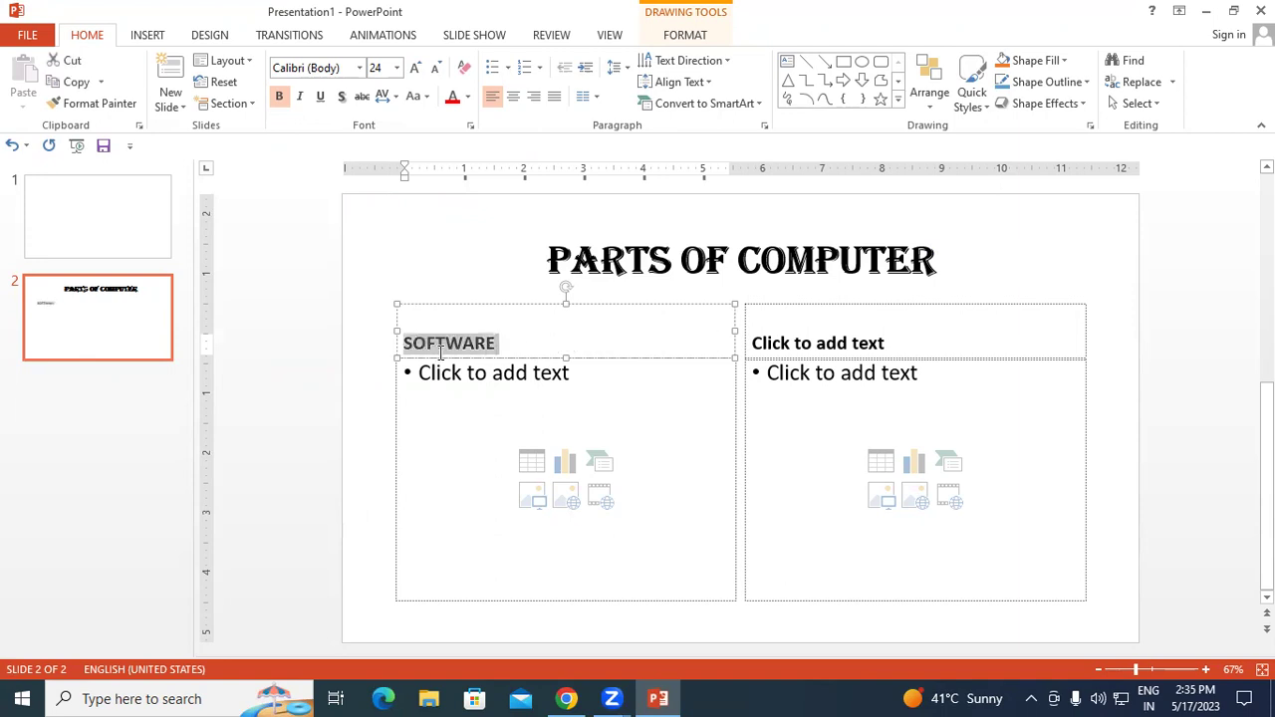
left_click(512, 97)
left_click(842, 342)
type("HARDWARE")
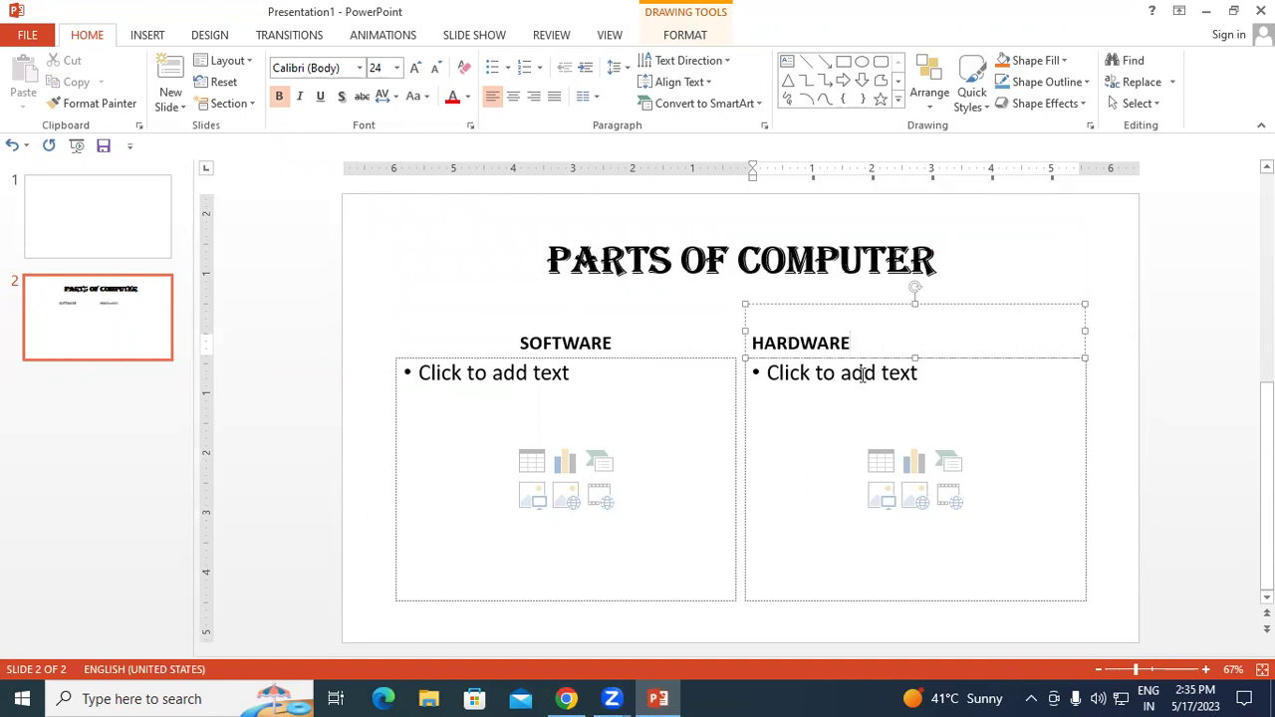
double_click(838, 341)
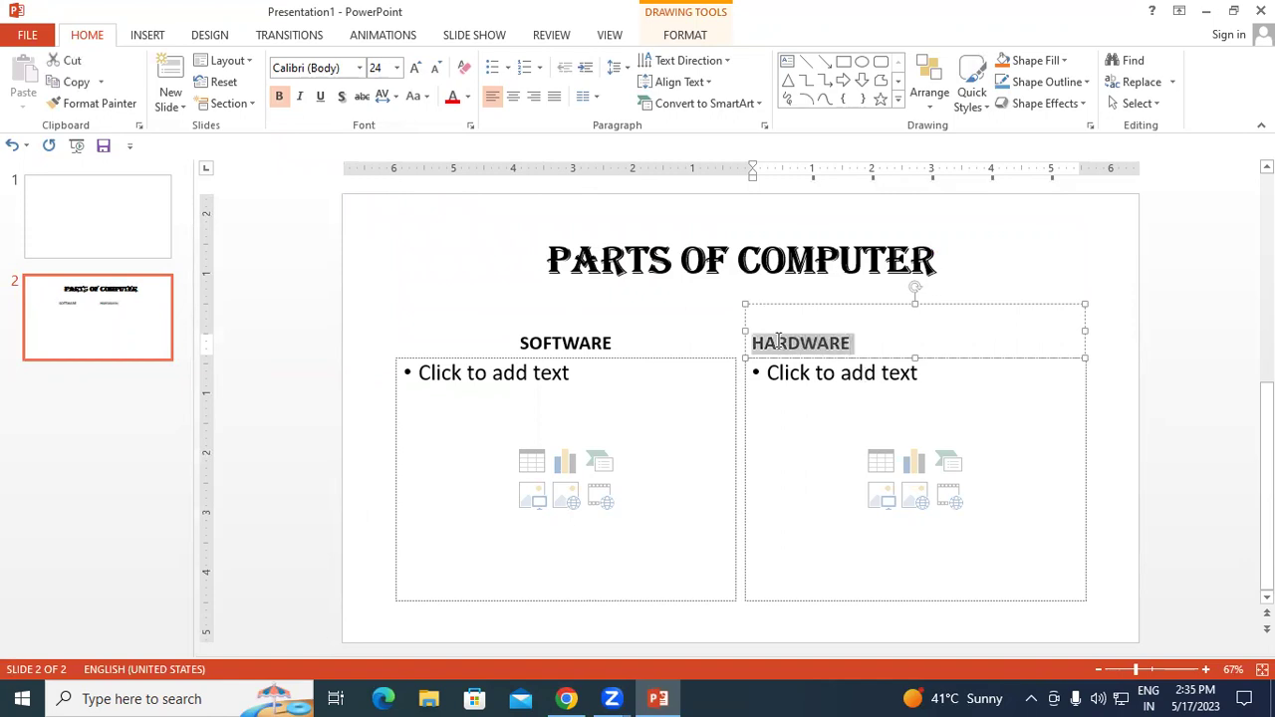
left_click(511, 103)
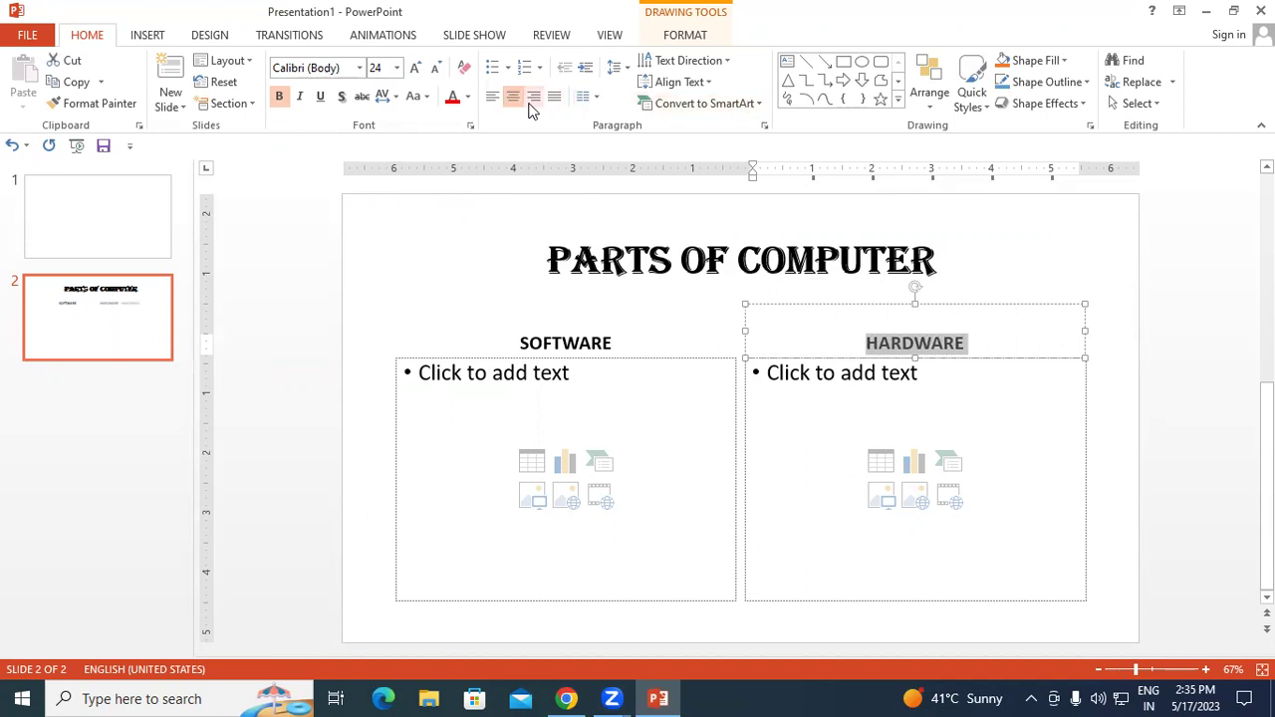
left_click(543, 384)
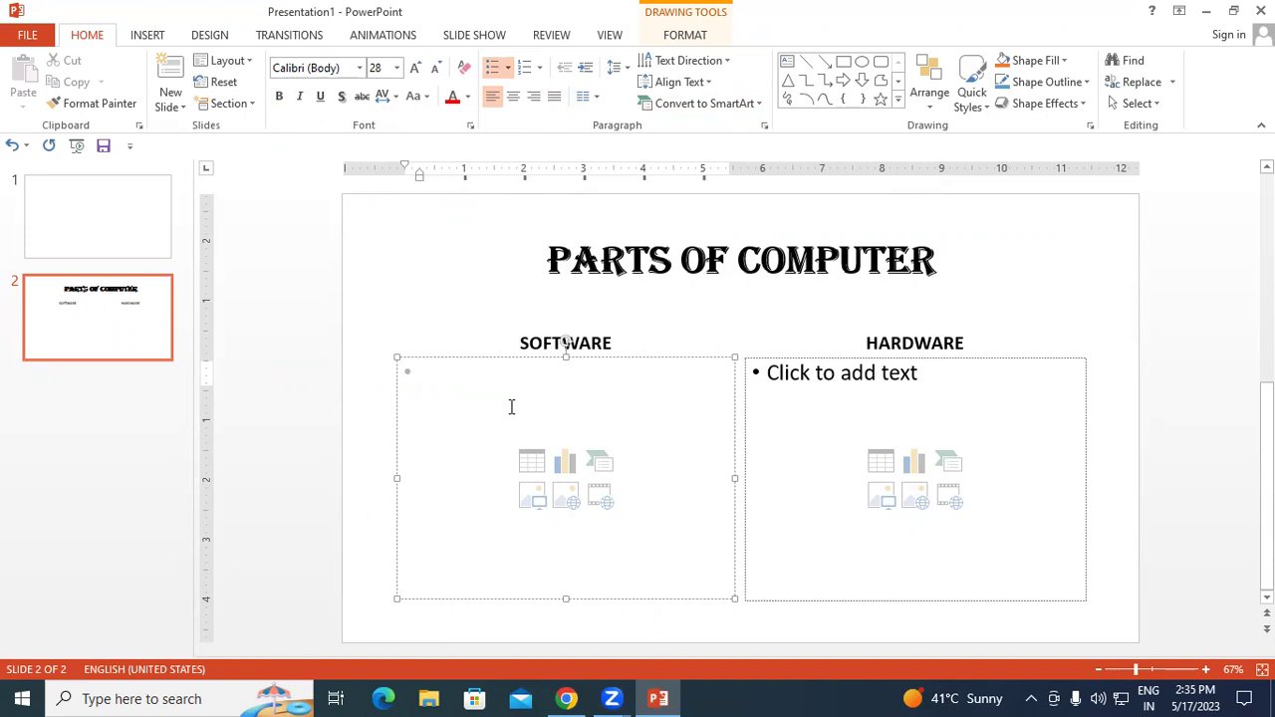
- Enter bullets KEY BOARD, MOUSE, MONITOR, PRINTER, RAM and HARD DISK in the left box
type("KEY BOARD")
key("Return")
type("MOUSE")
key("Return")
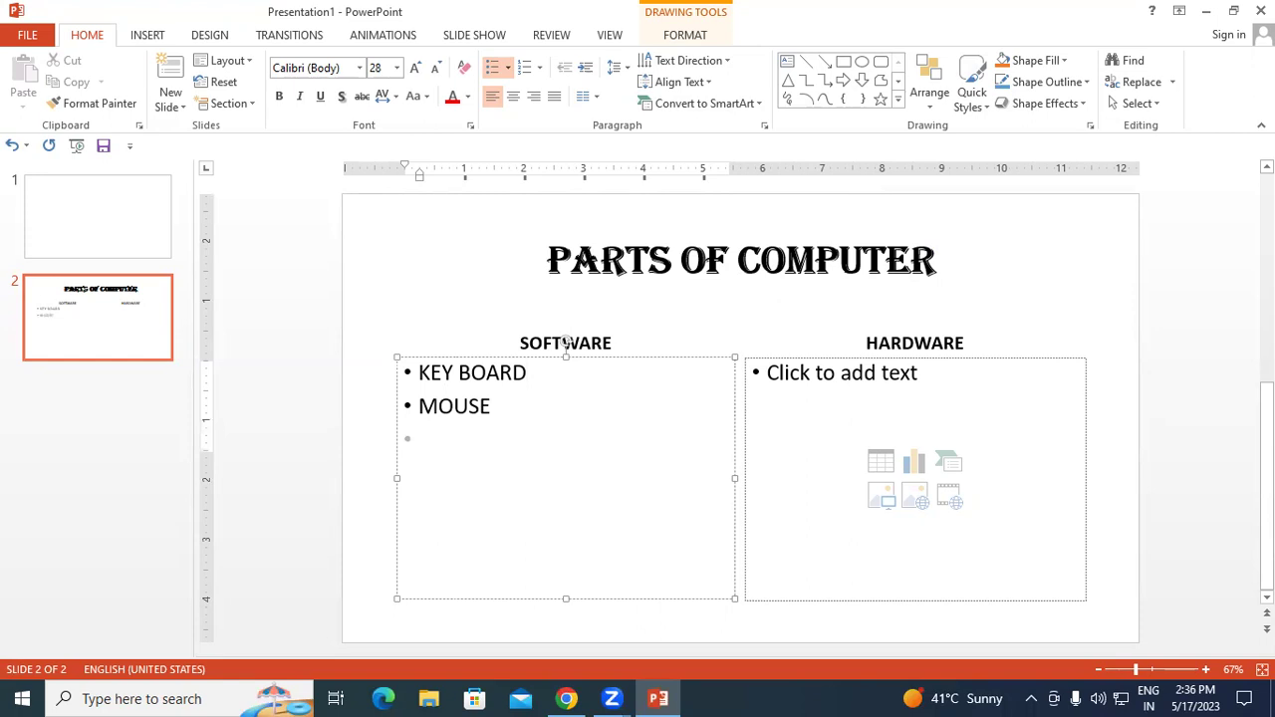
type("MO")
type("NITER")
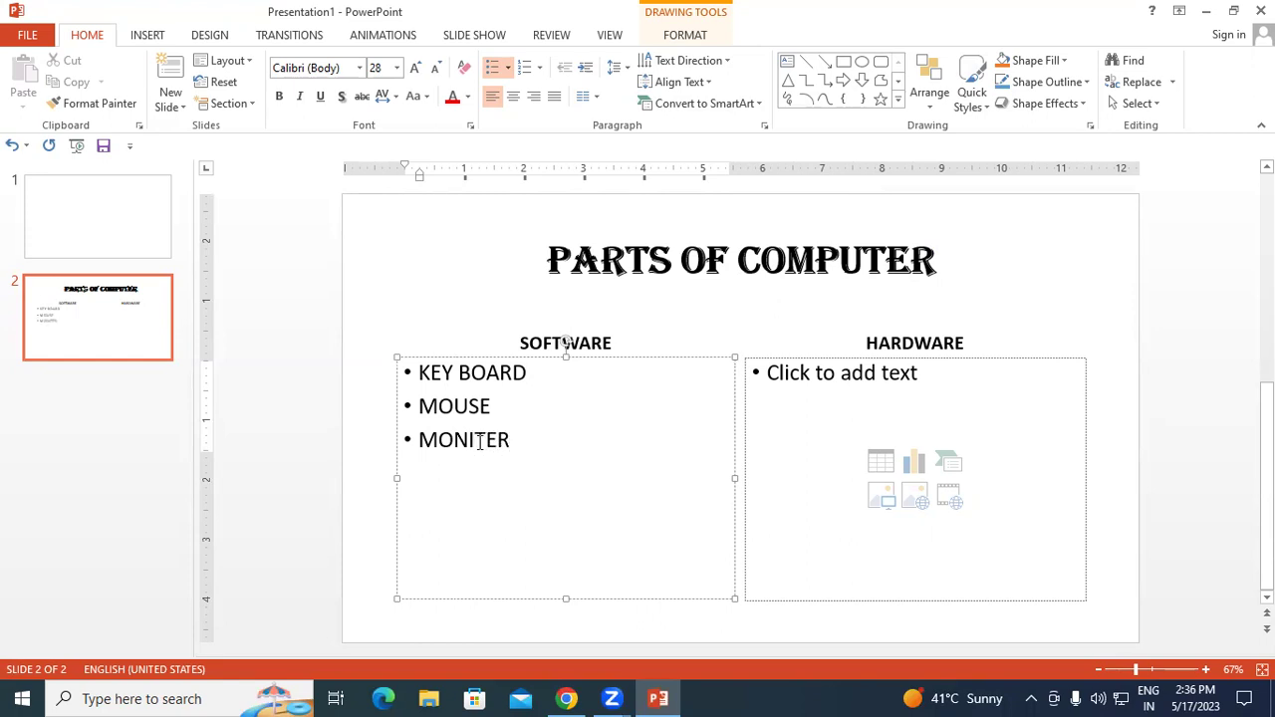
key("BackSpace")
type("O")
key("Return")
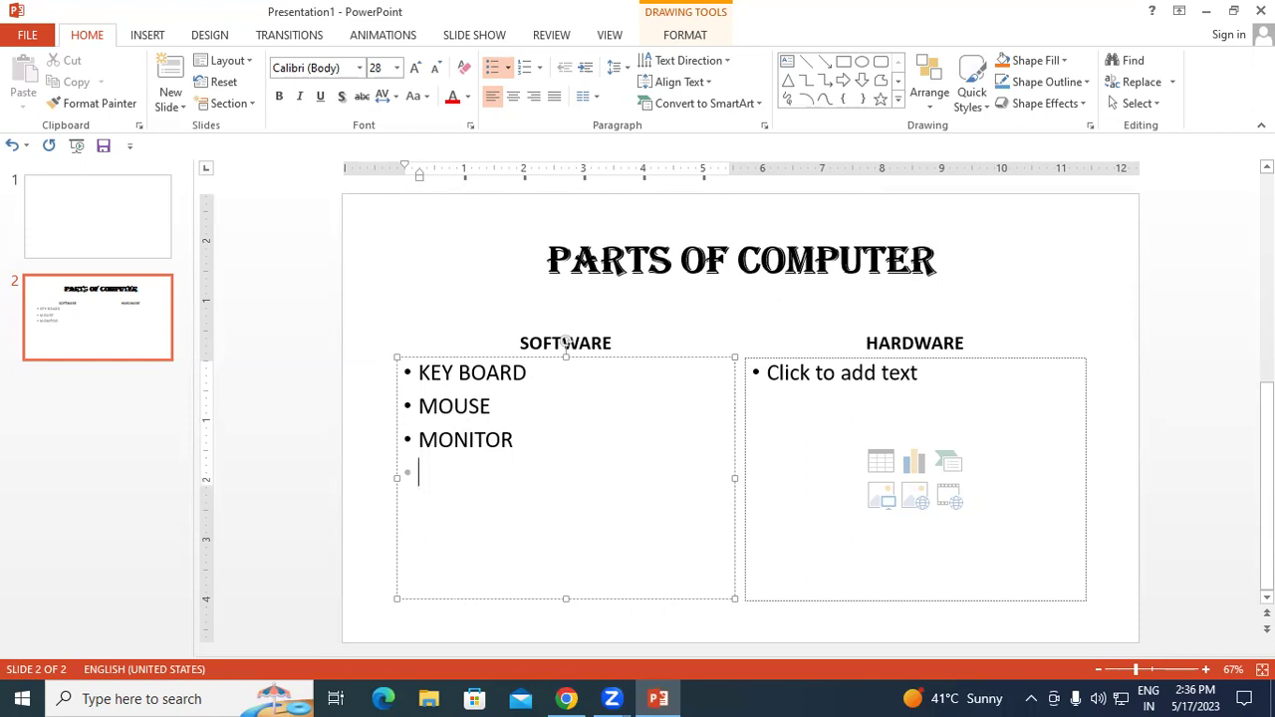
type("PRINTER")
key("Return")
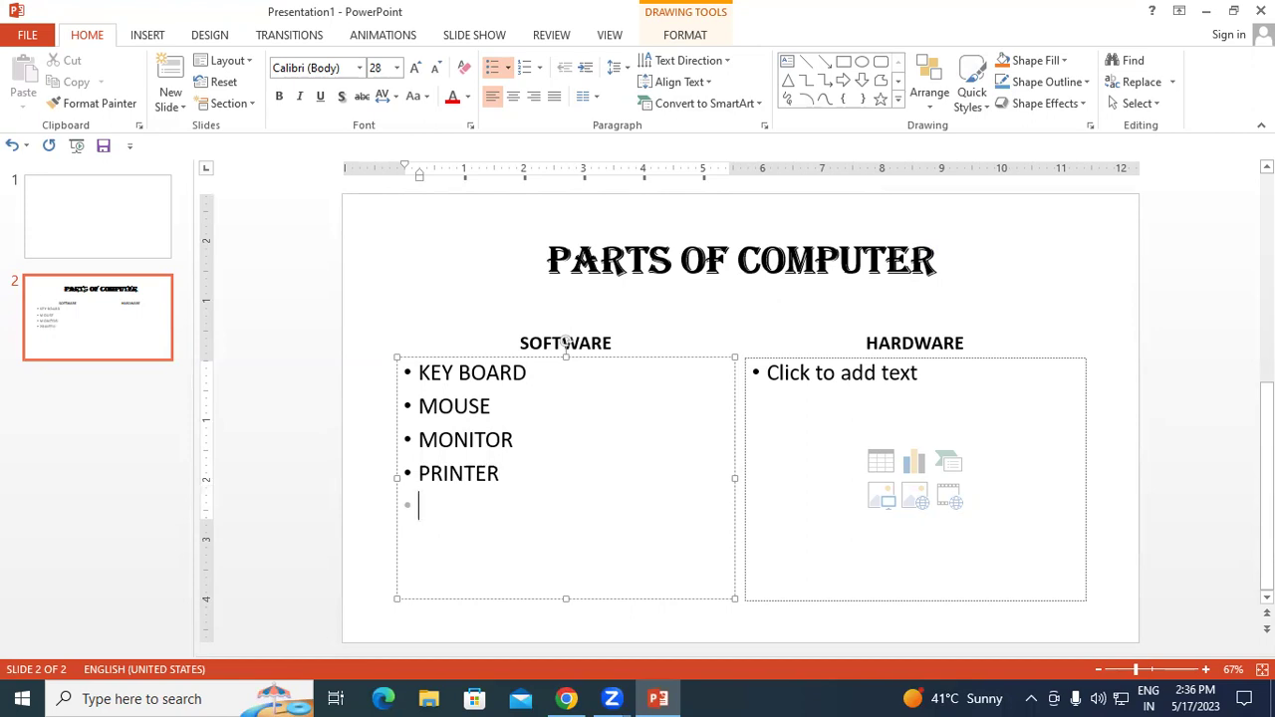
type("RAM")
key("Return")
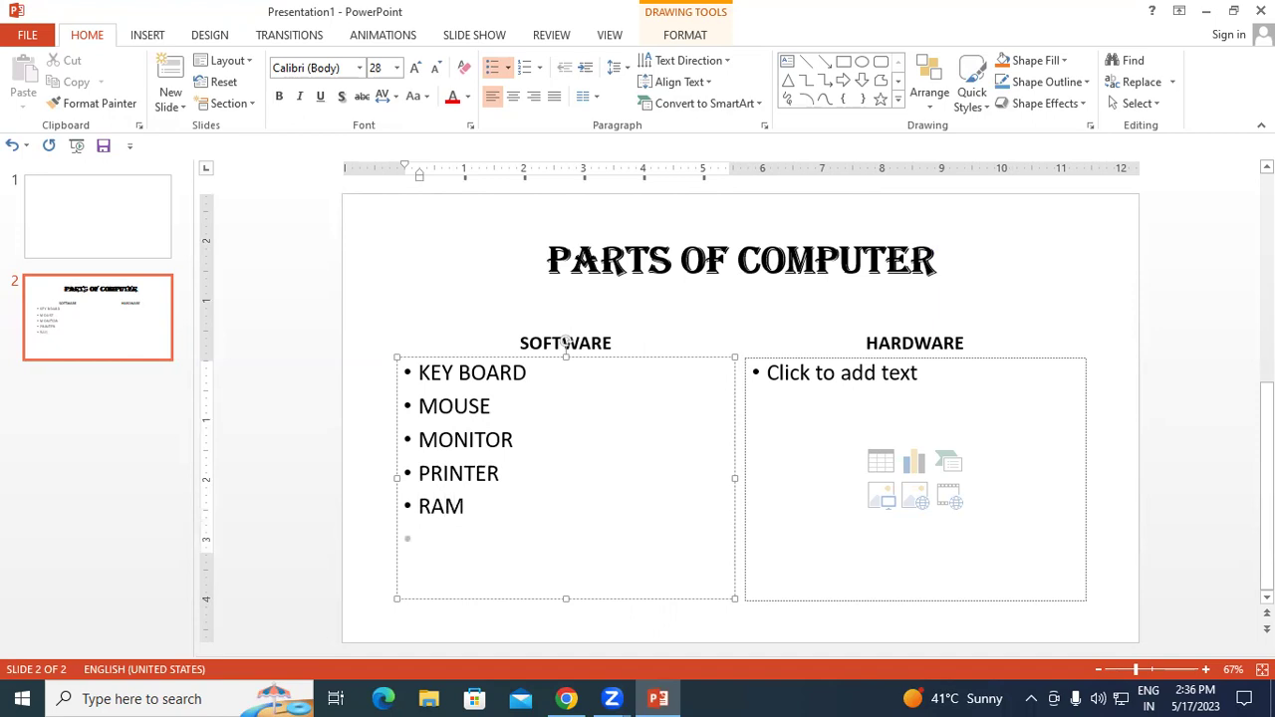
type("HARD DISK")
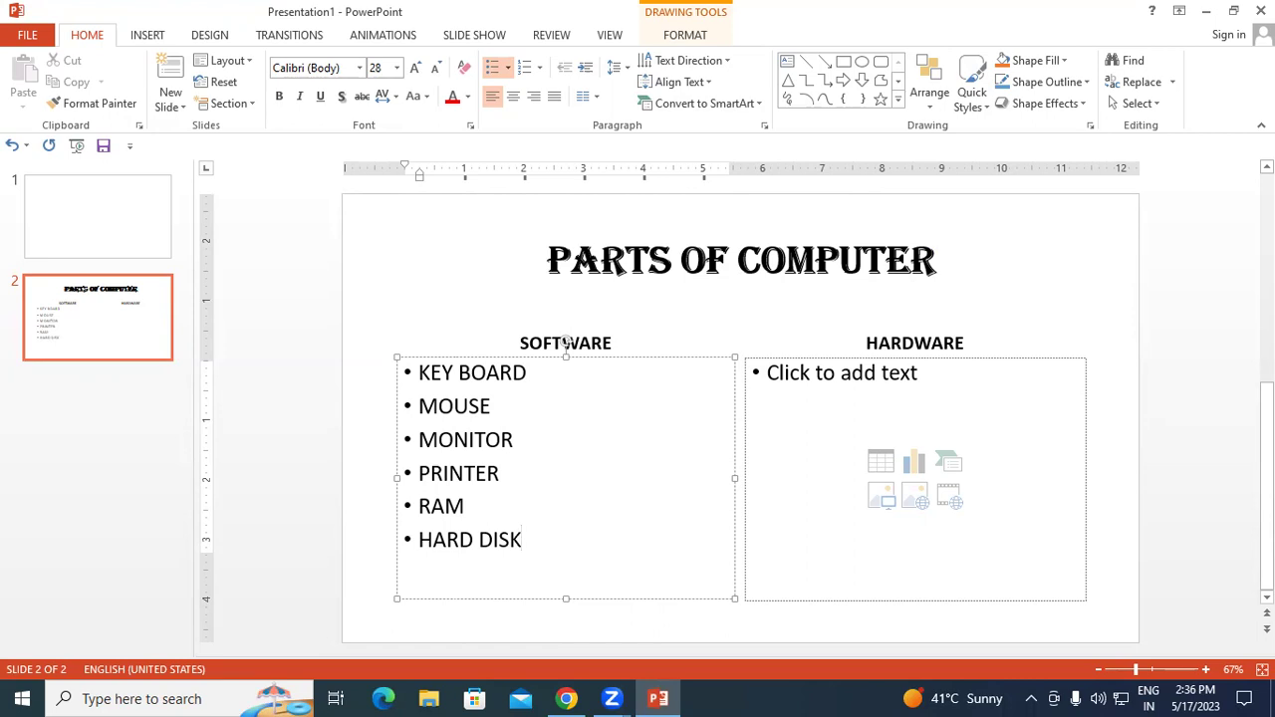
- Copy the SOFTWARE bullet list and paste it into the HARDWARE box via the right-click menu
left_click(178, 105)
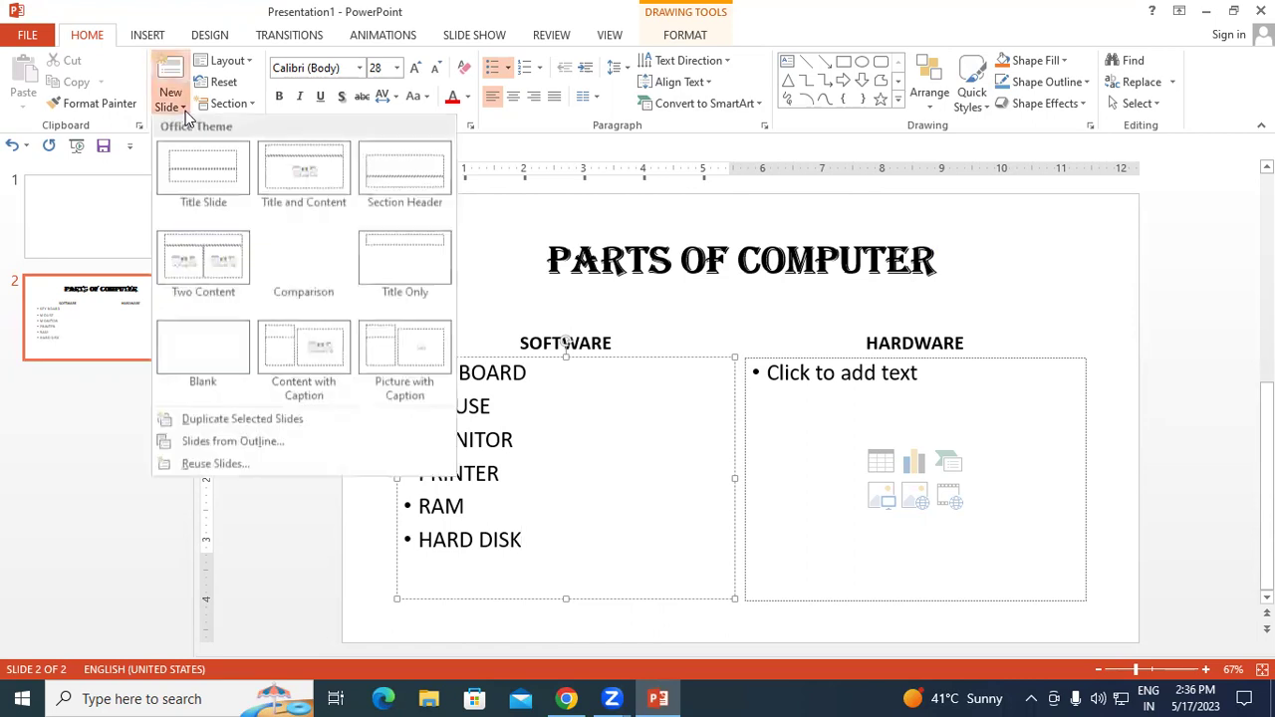
left_click(564, 547)
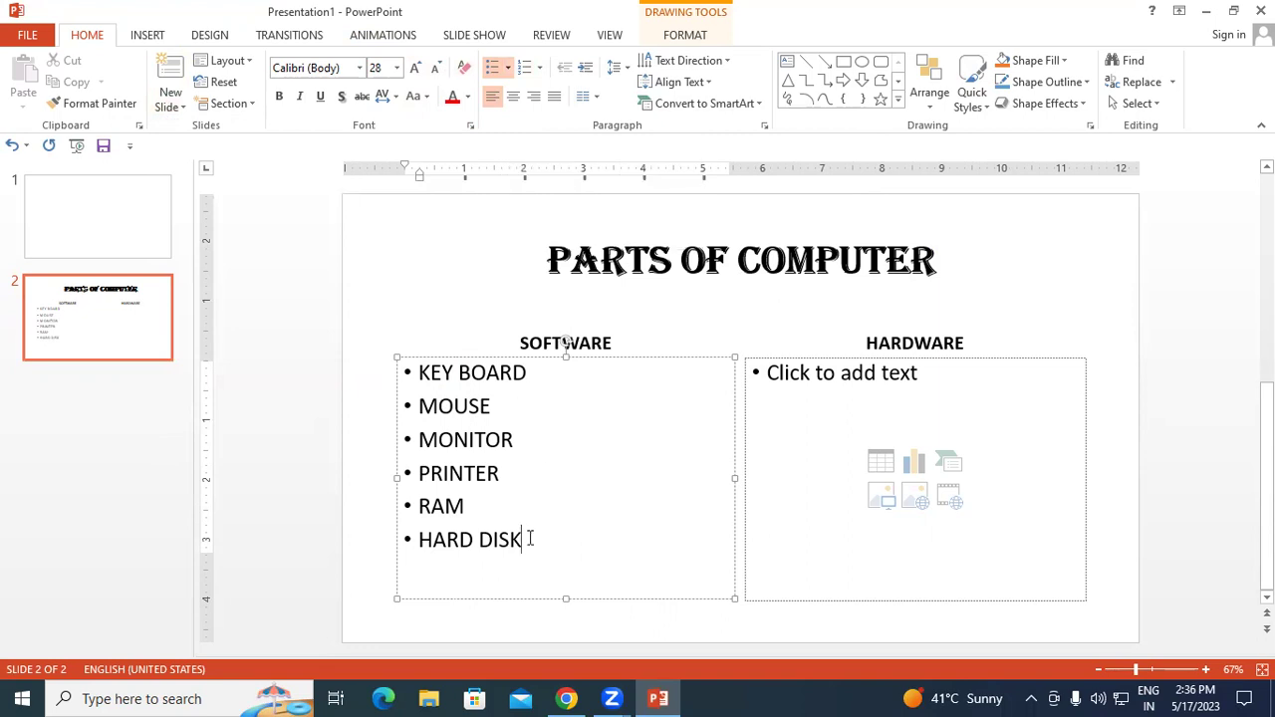
left_click(839, 397)
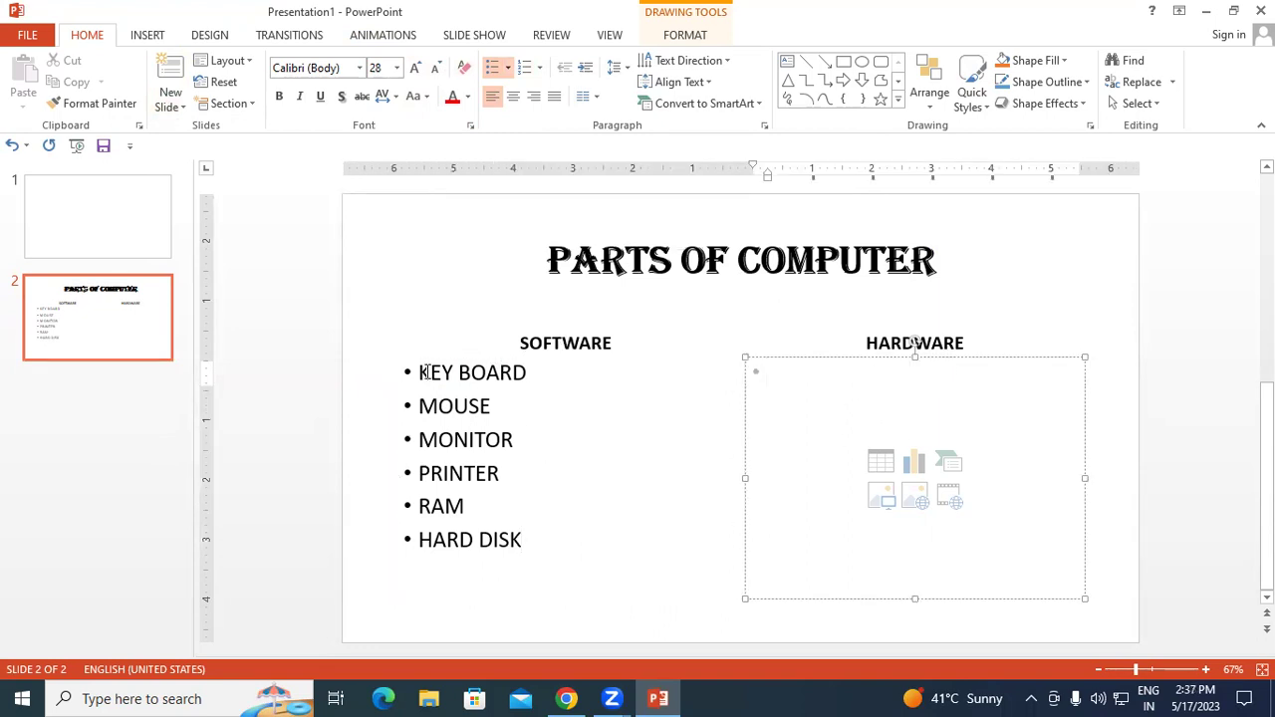
left_click_drag(419, 374, 535, 563)
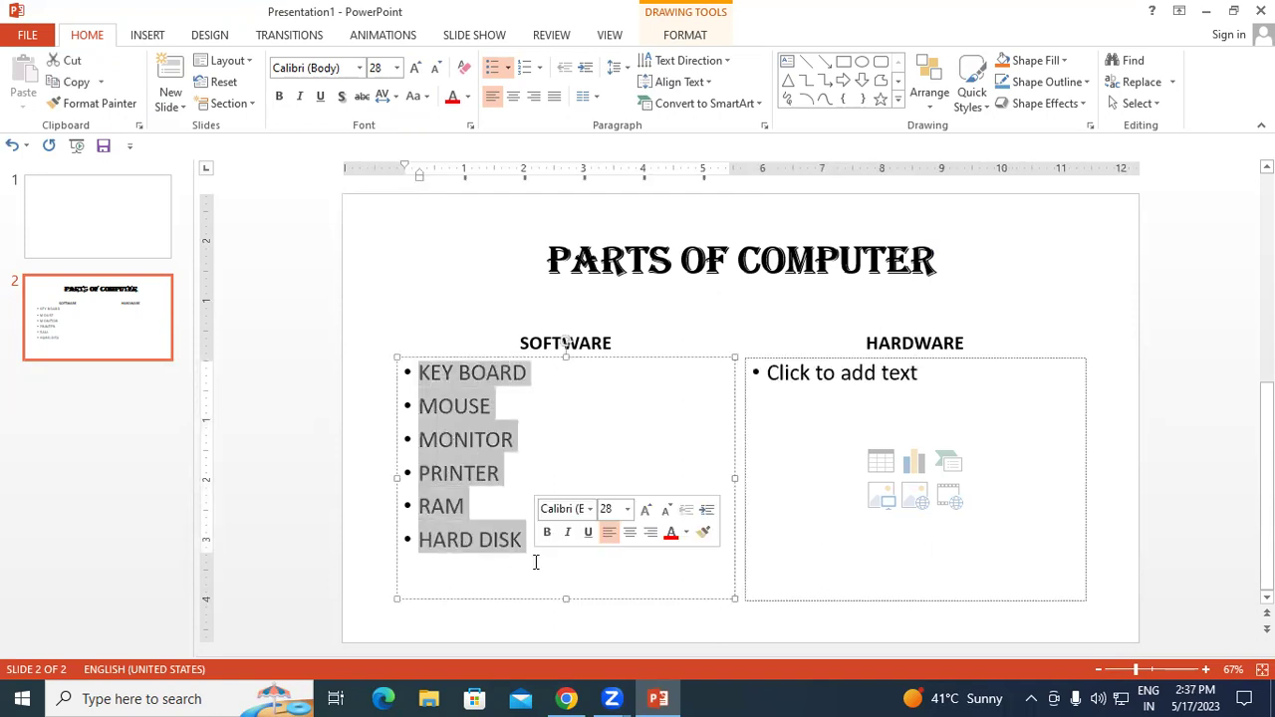
right_click(494, 441)
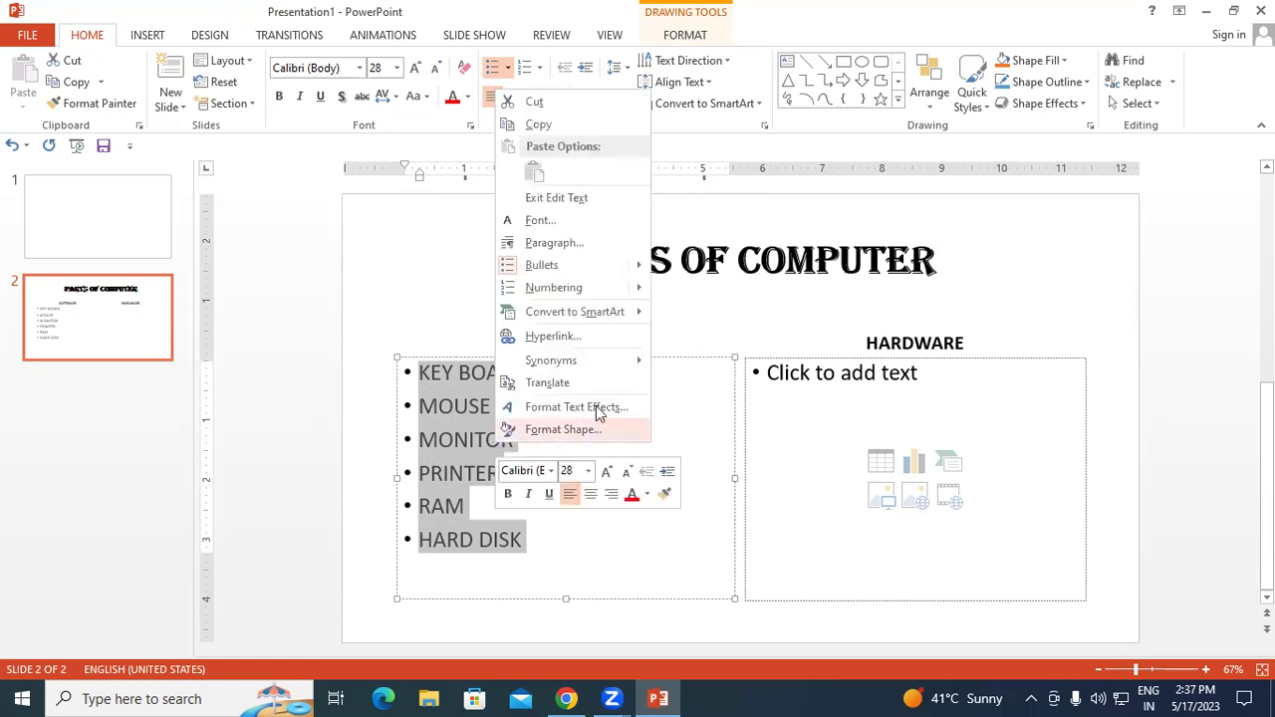
left_click(528, 123)
left_click(843, 398)
right_click(843, 401)
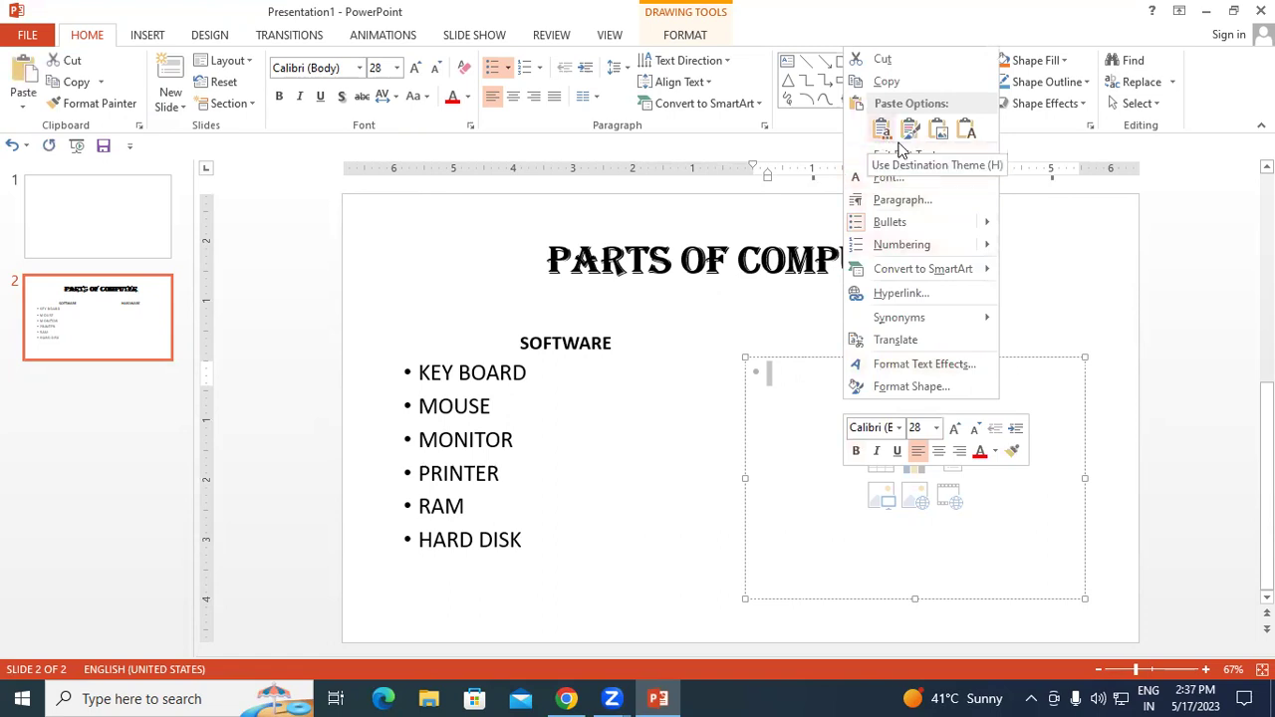
left_click(965, 131)
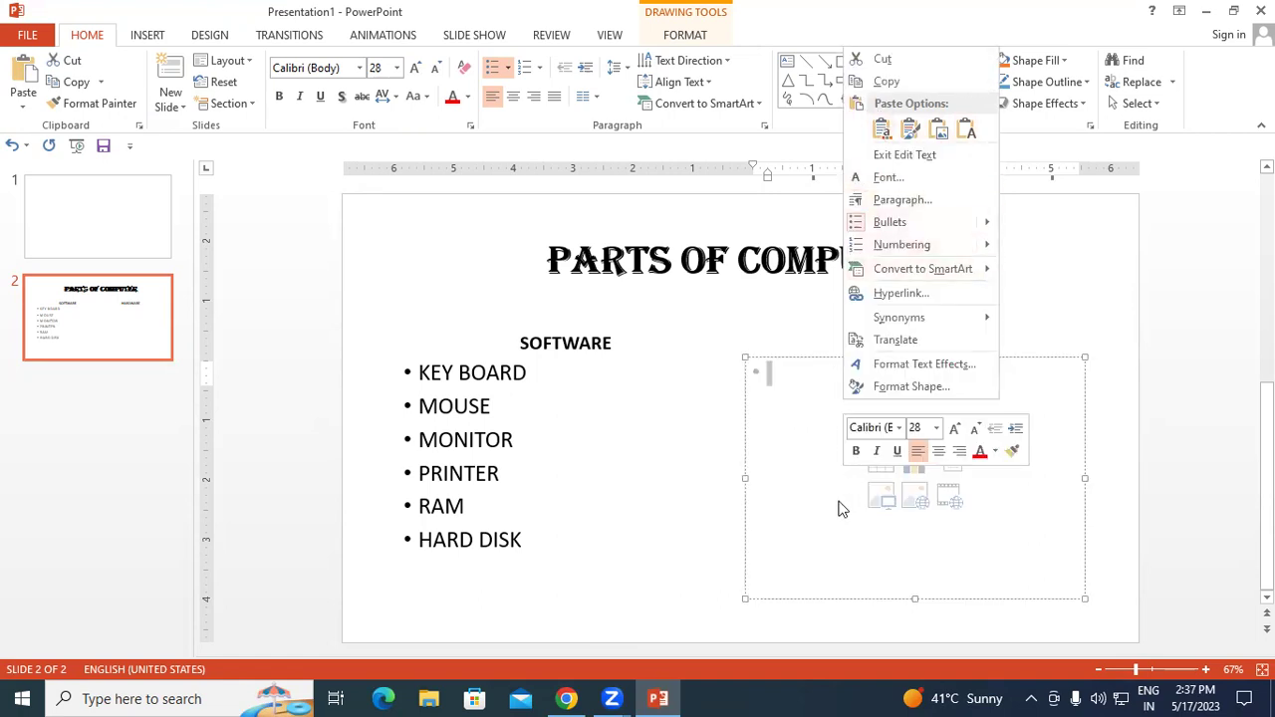
- Reselect the SOFTWARE list and paste it into the HARDWARE box with Ctrl+V
key("Escape")
left_click_drag(420, 372, 532, 571)
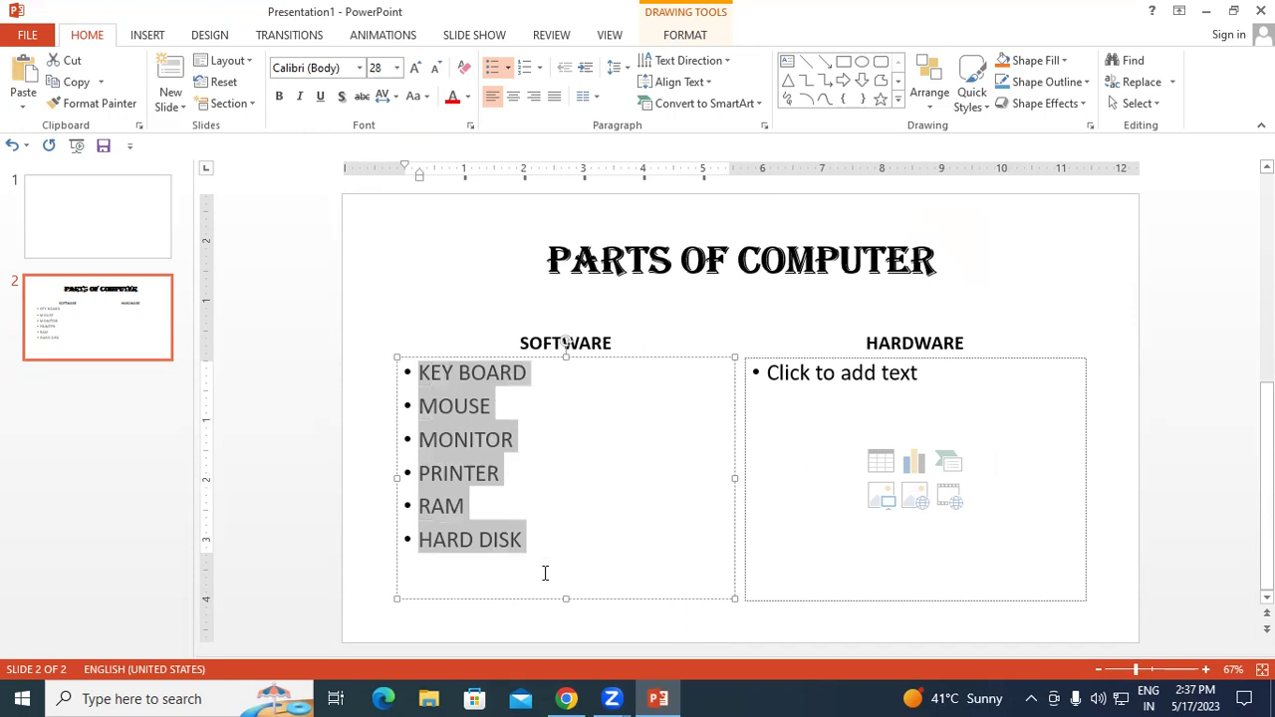
left_click(833, 389)
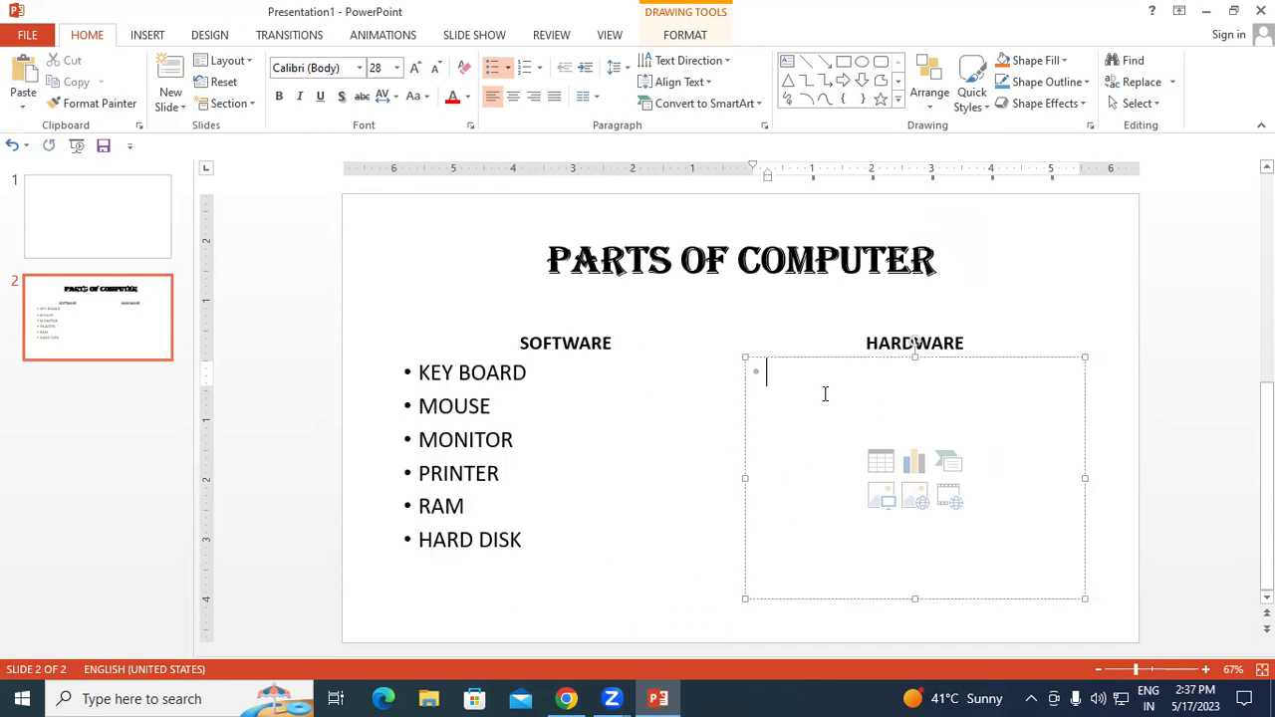
key("ctrl+v")
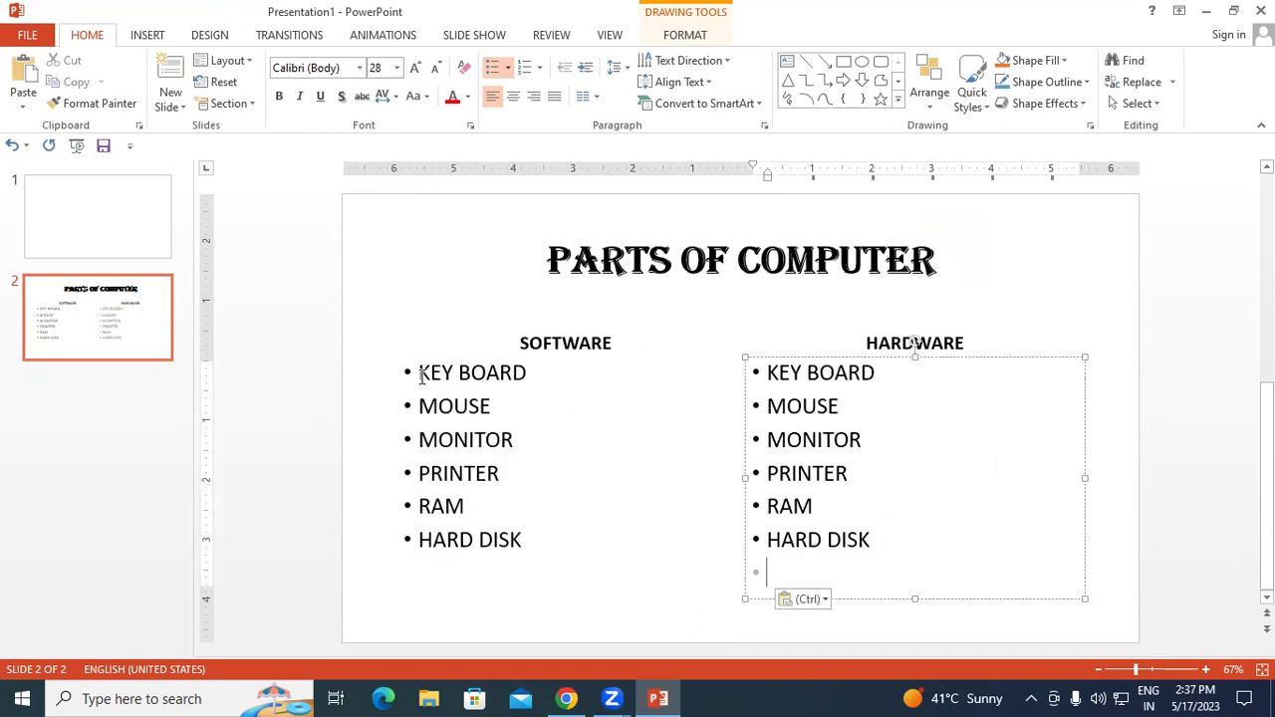
left_click_drag(420, 375, 535, 555)
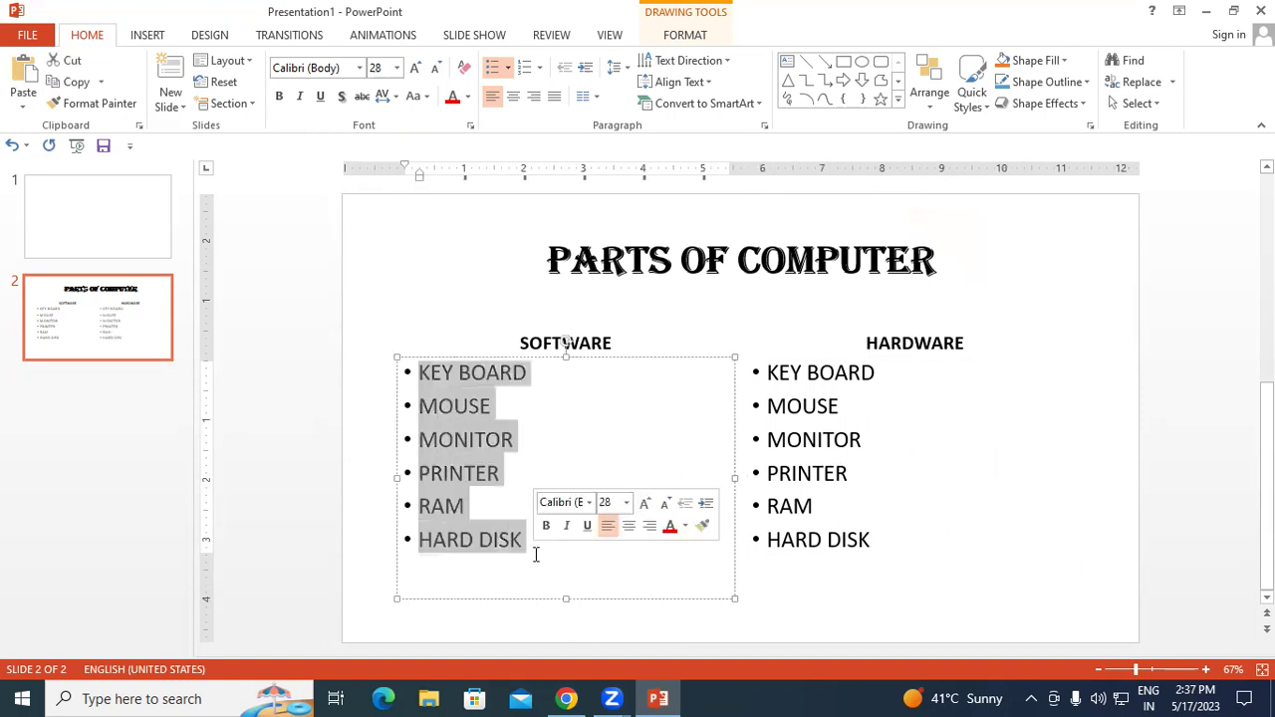
- Delete the old list and enter SYSTEM SOFTWARE, OPRETING SYSTEM and PHOTOSHOP as bullets
key("Delete")
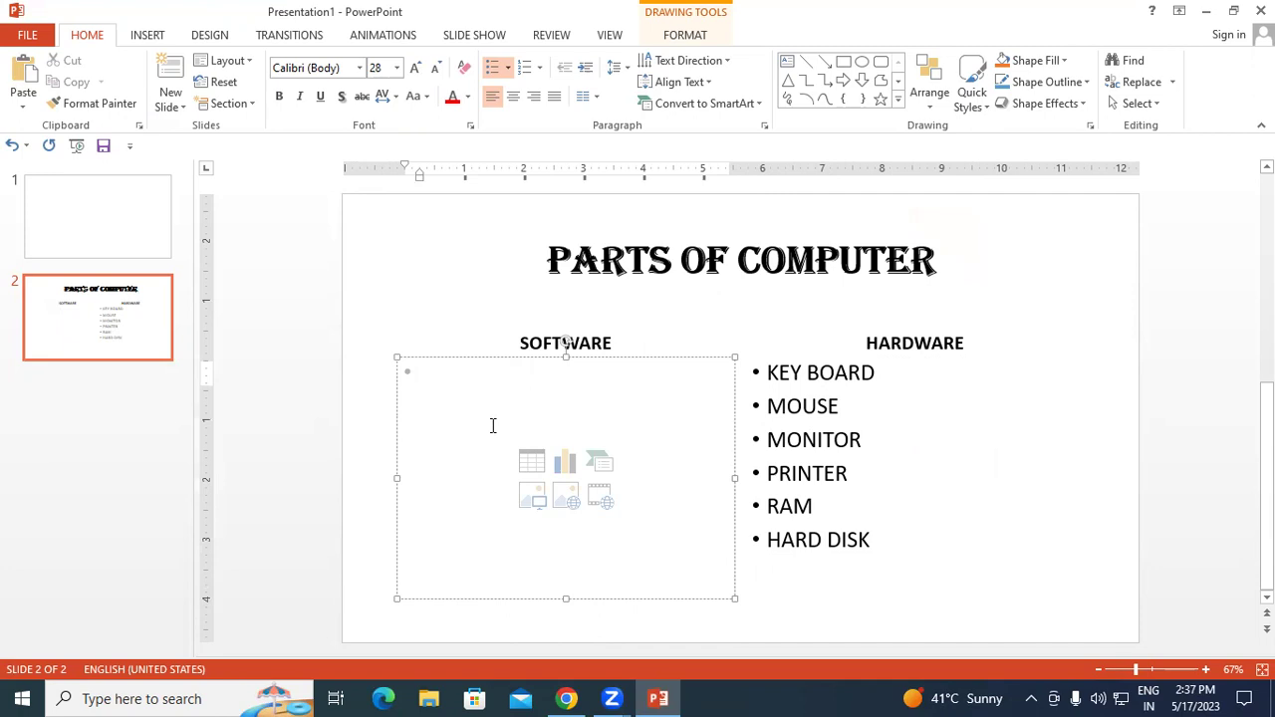
type("SY")
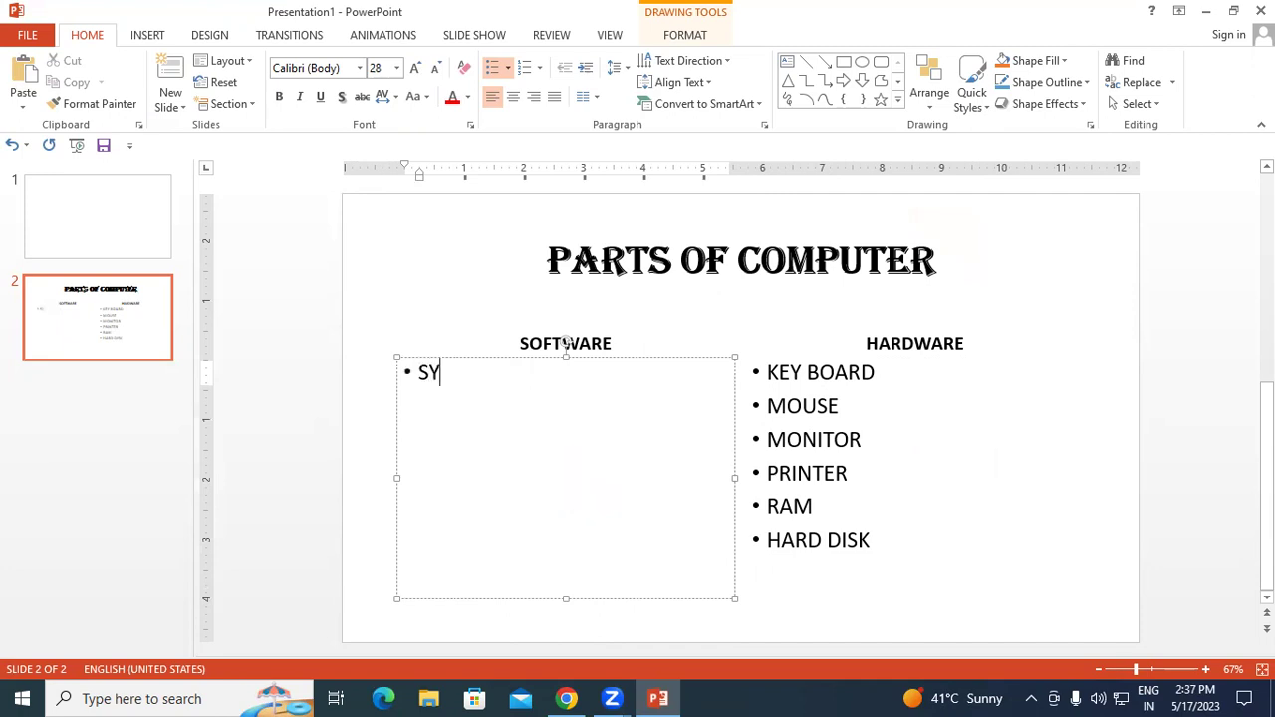
type("STEM")
type(" SOFTWARE")
key("Return")
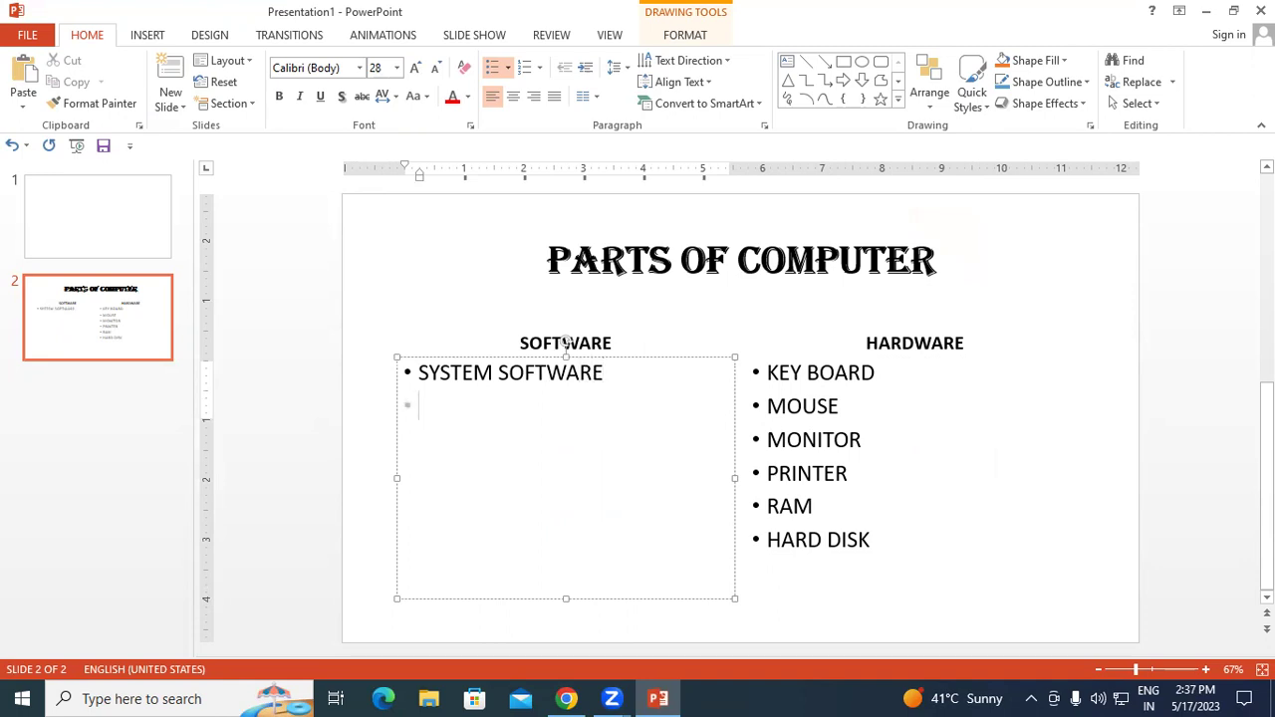
type("OPRETING")
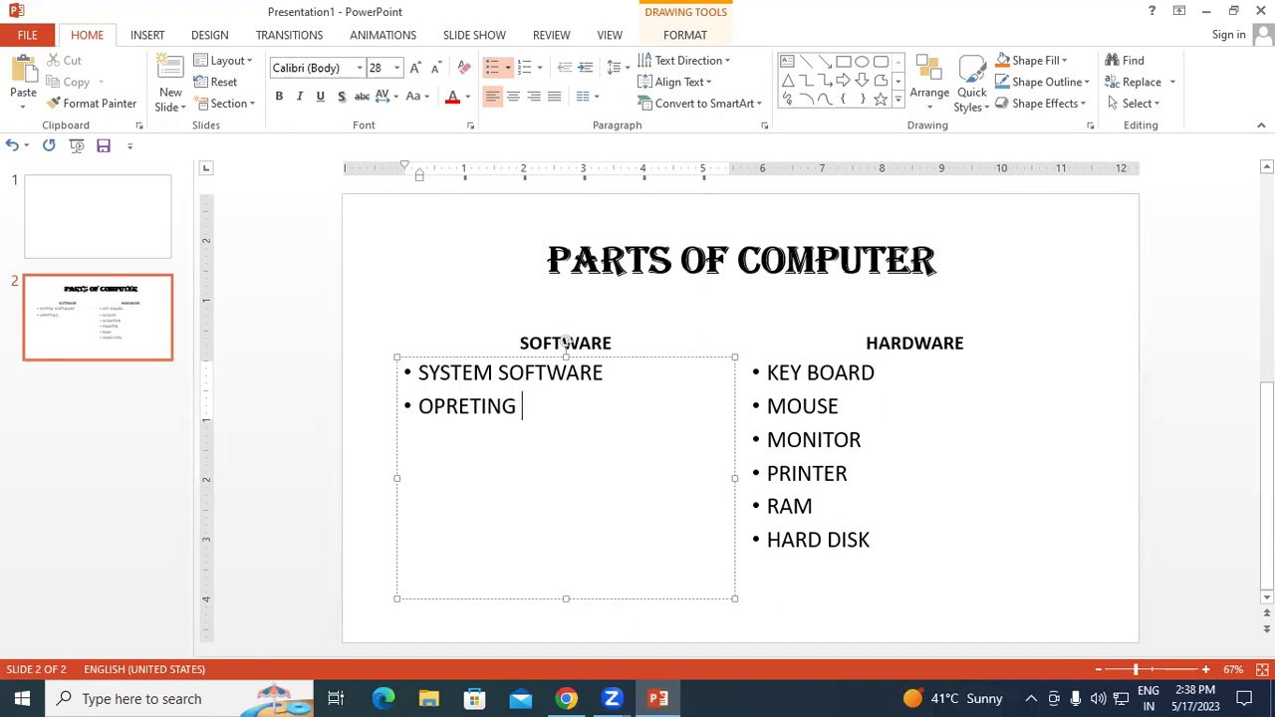
type(" SYSTEM")
key("Return")
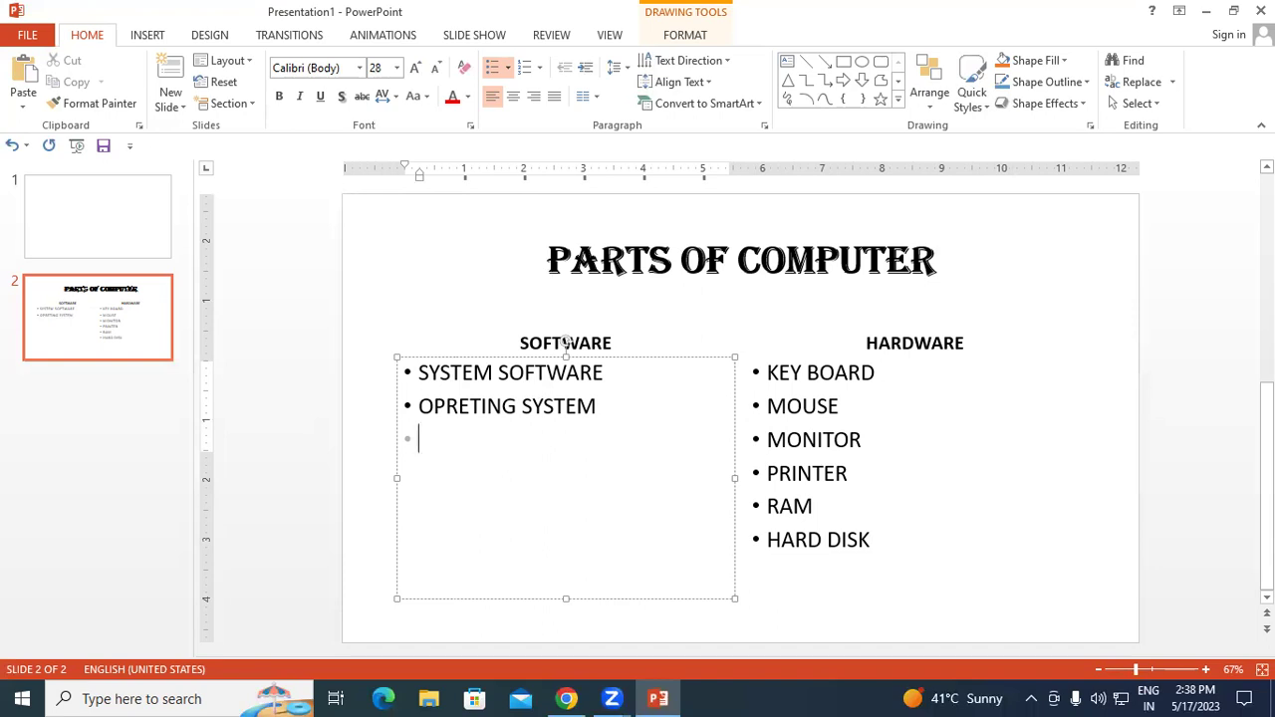
type("PHOTOSH")
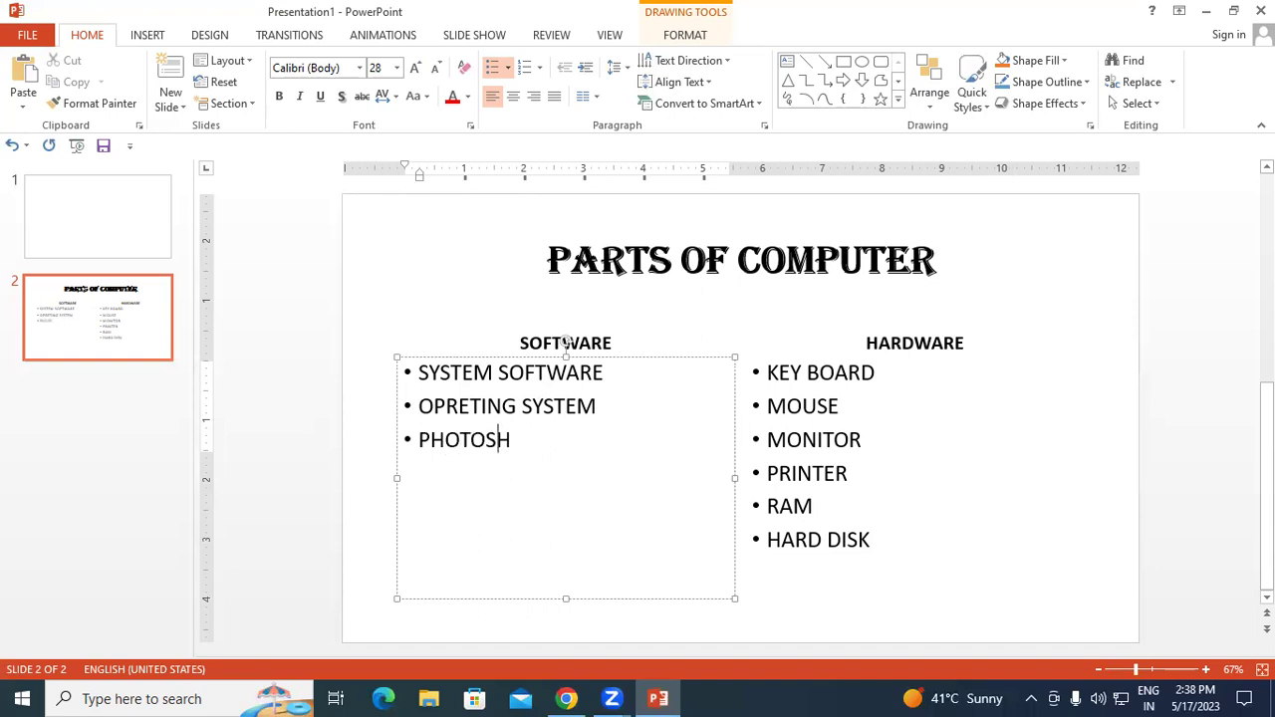
type("OP")
key("Return")
- Add CORELDRAW, TALY, HTML and MS OFFICE as the remaining software bullets
type("COREL")
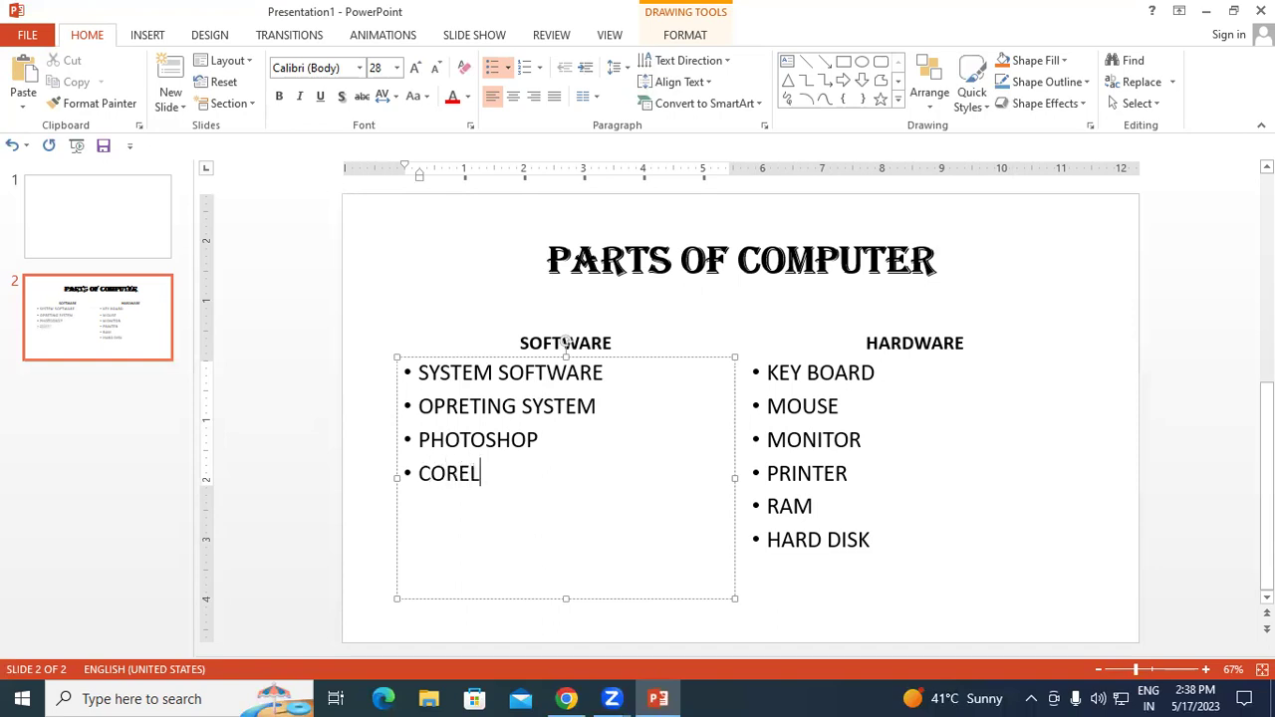
type("DRAW")
key("Return")
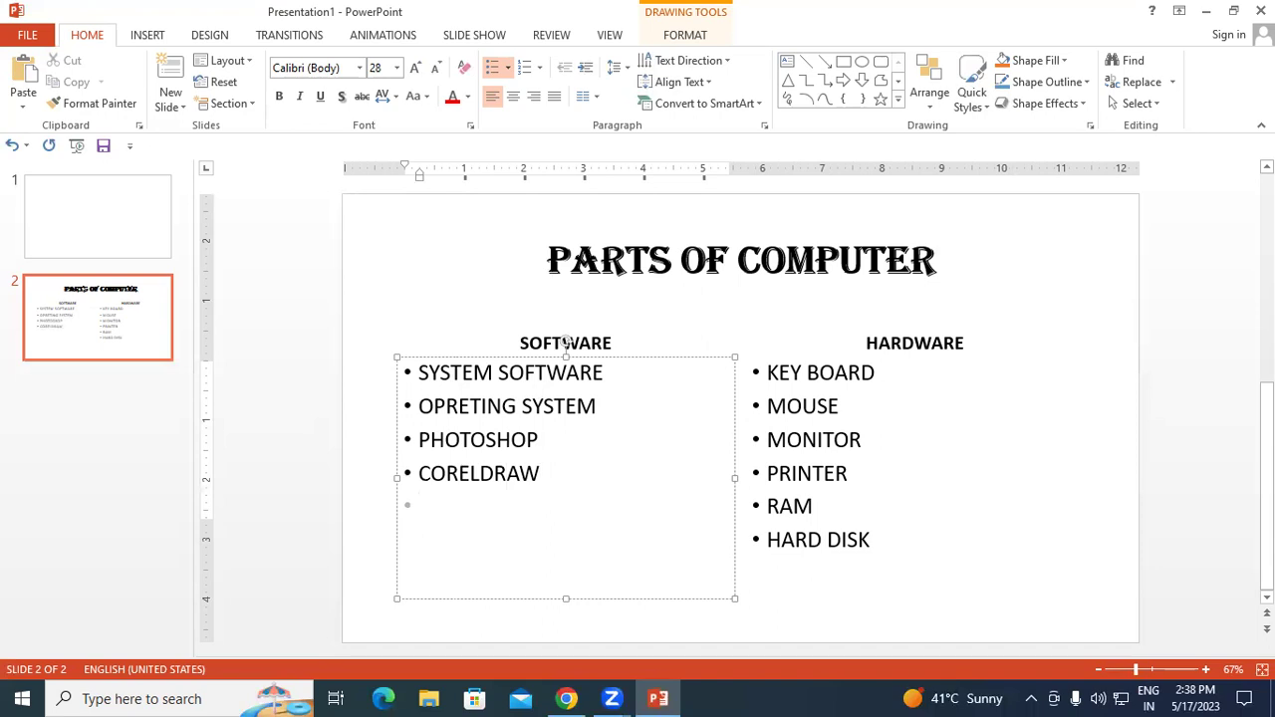
type("TA")
type("LY")
key("Return")
type("HT")
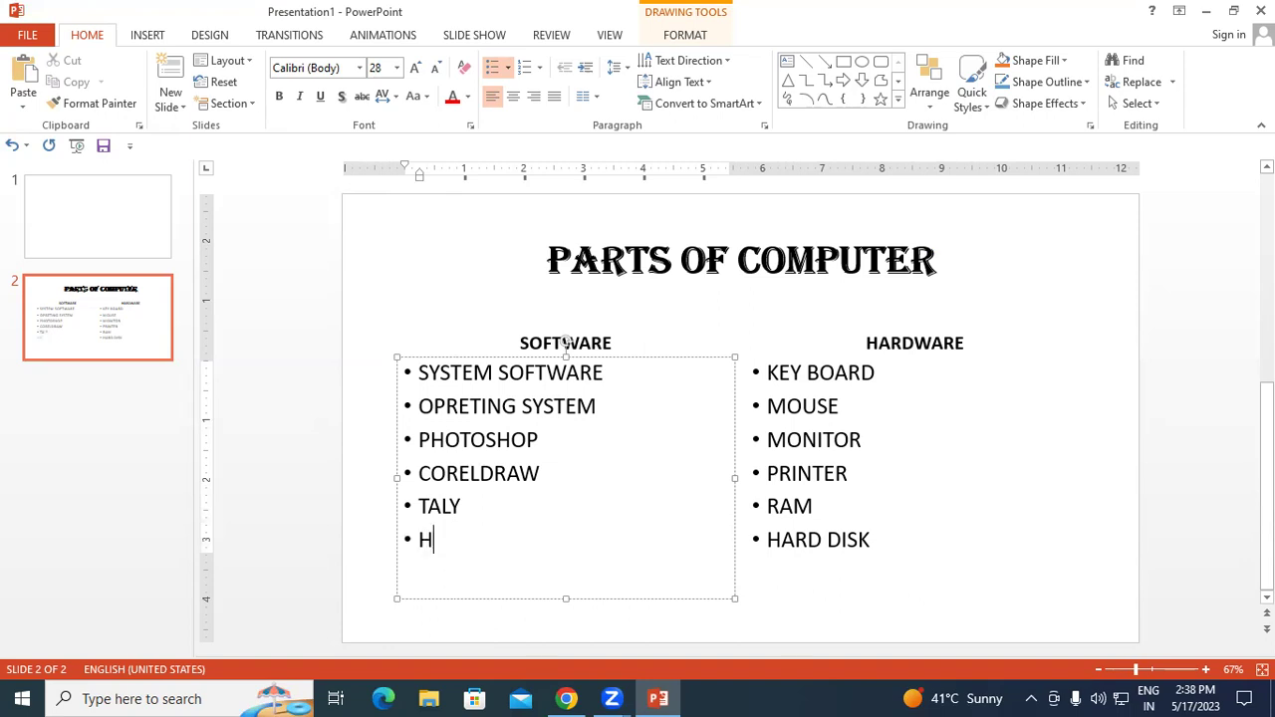
type("ML")
key("Return")
type("MS OFFICE")
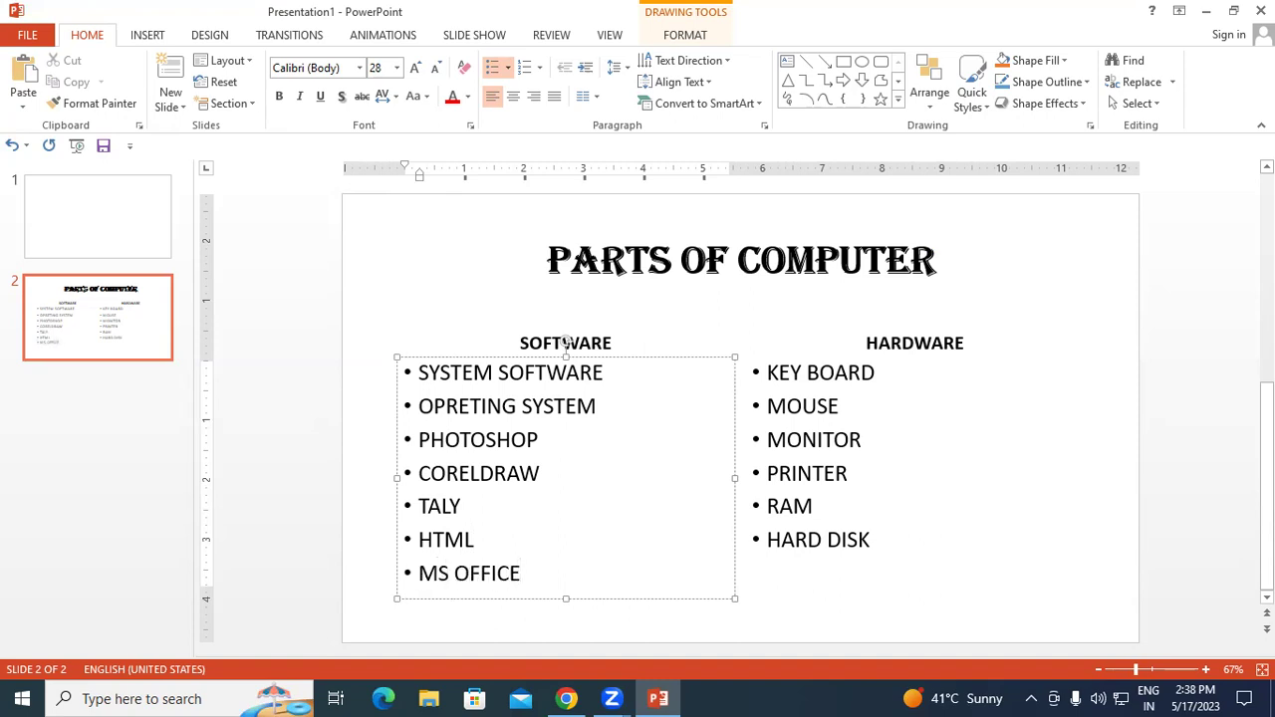
left_click(786, 509)
left_click(824, 446)
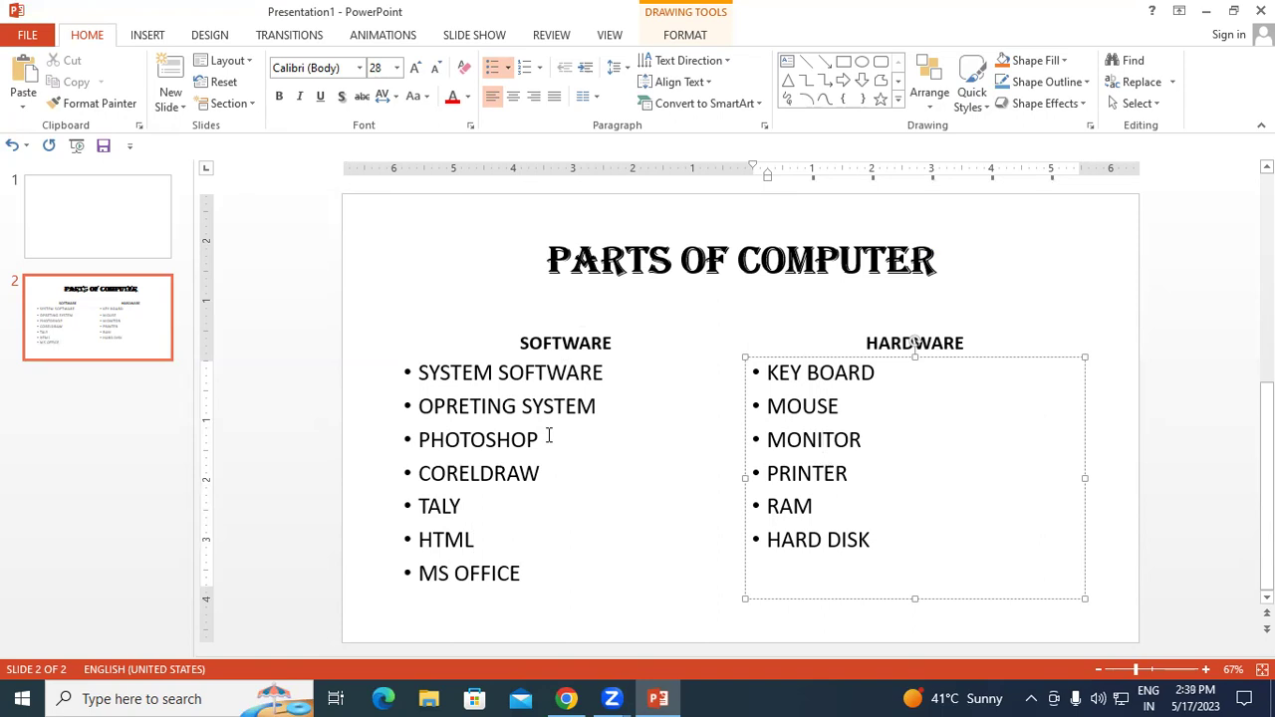
left_click(459, 385)
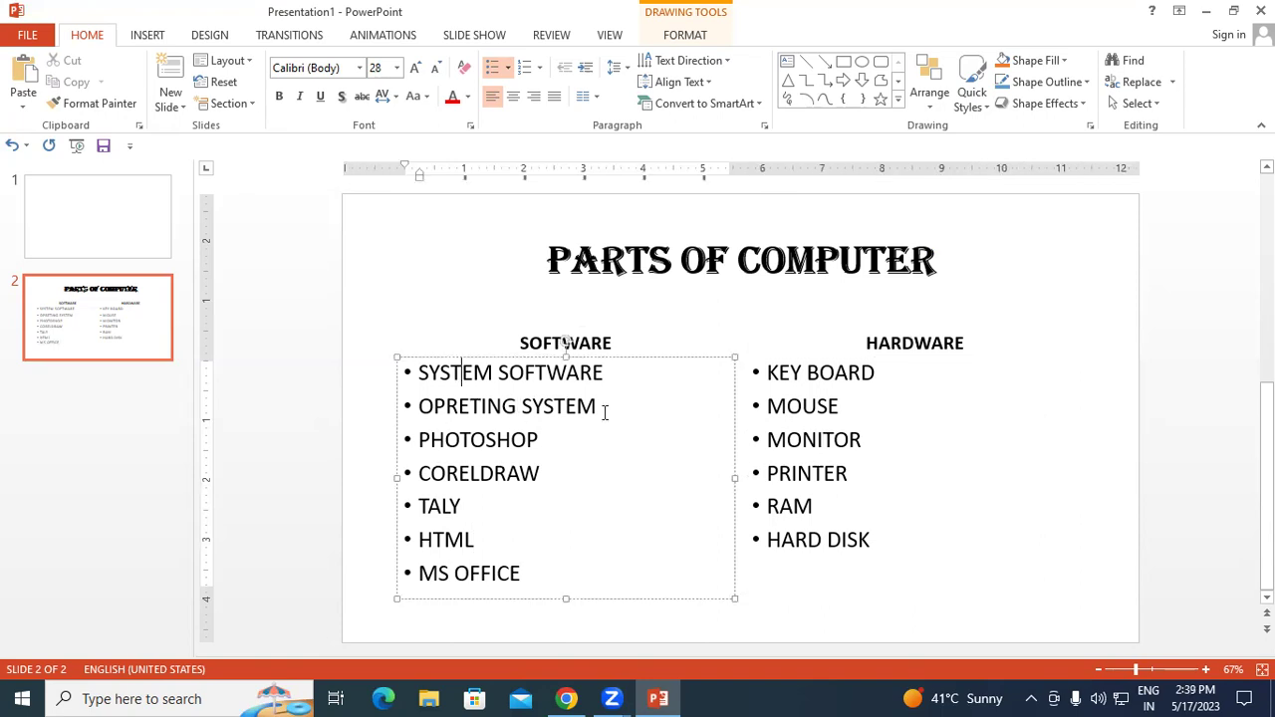
left_click(817, 397)
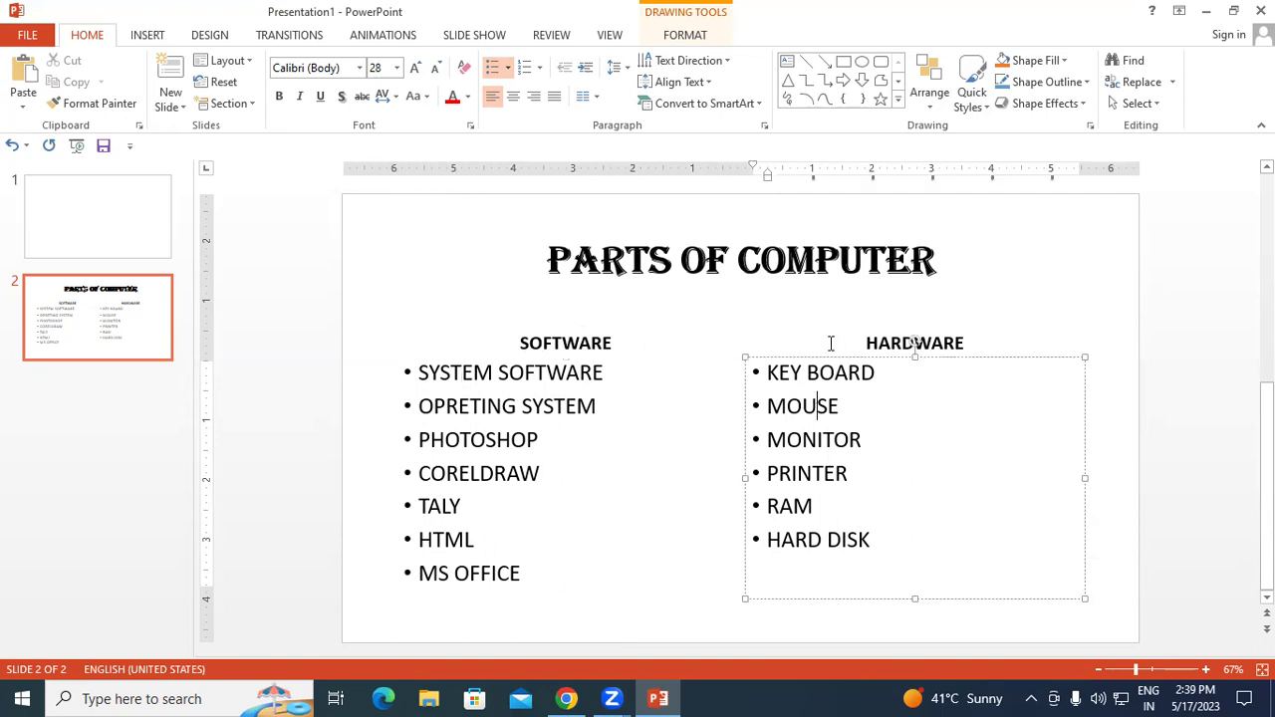
left_click(670, 251)
left_click(524, 439)
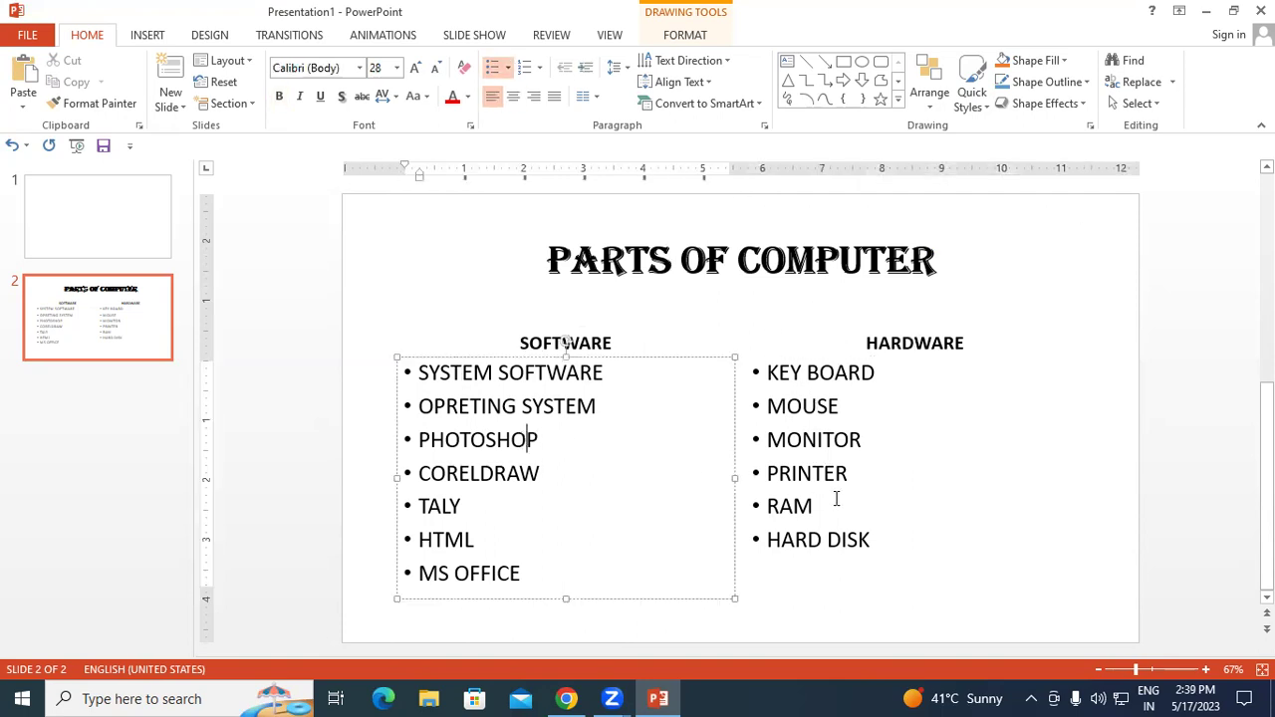
left_click(838, 495)
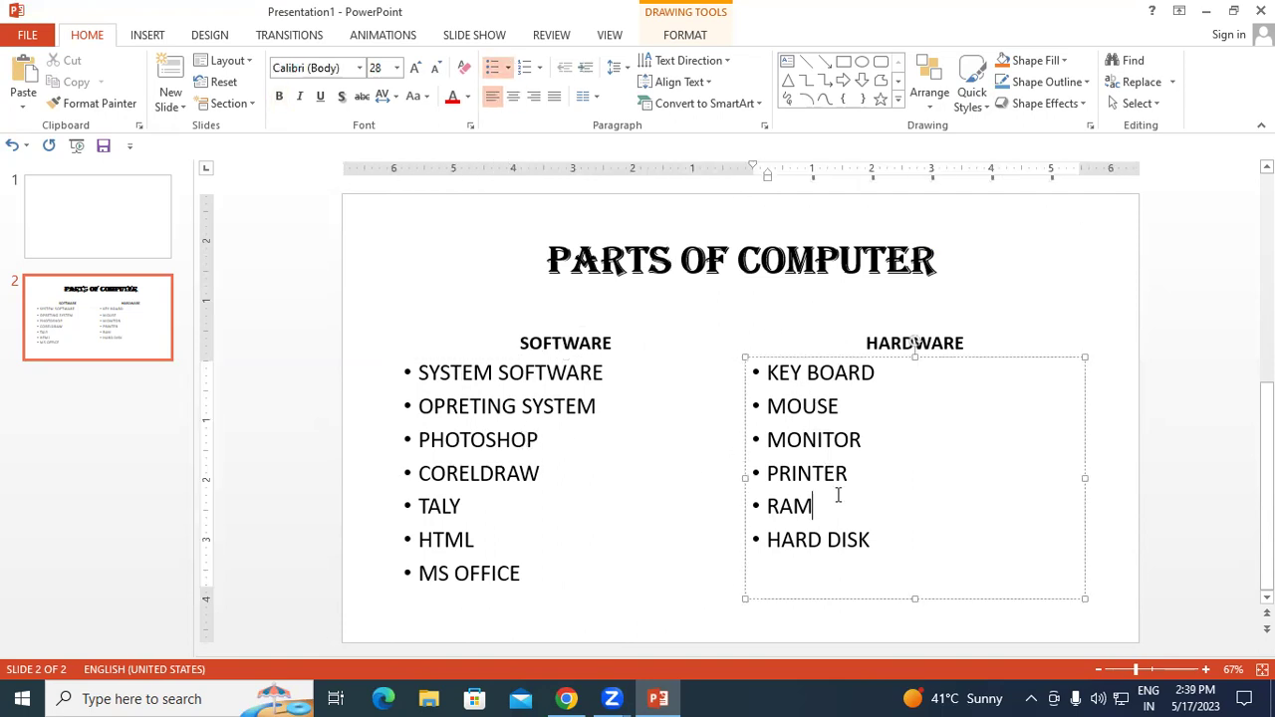
left_click(781, 265)
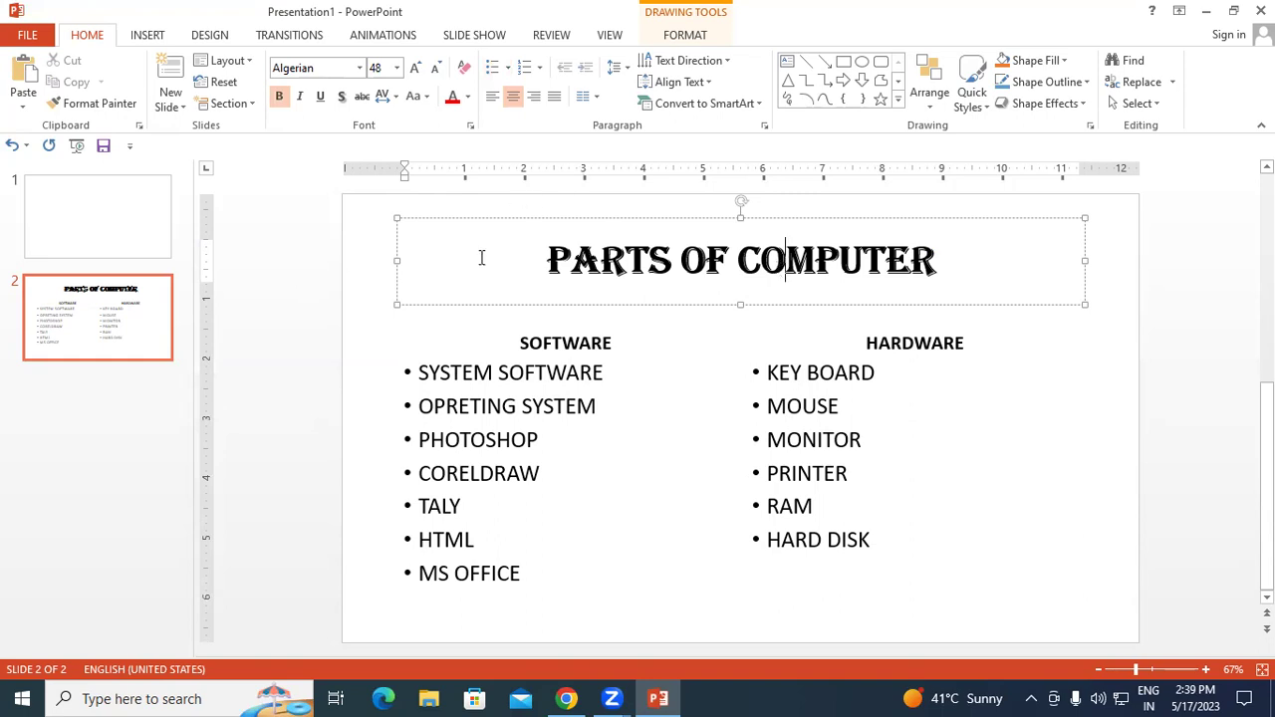
left_click(467, 97)
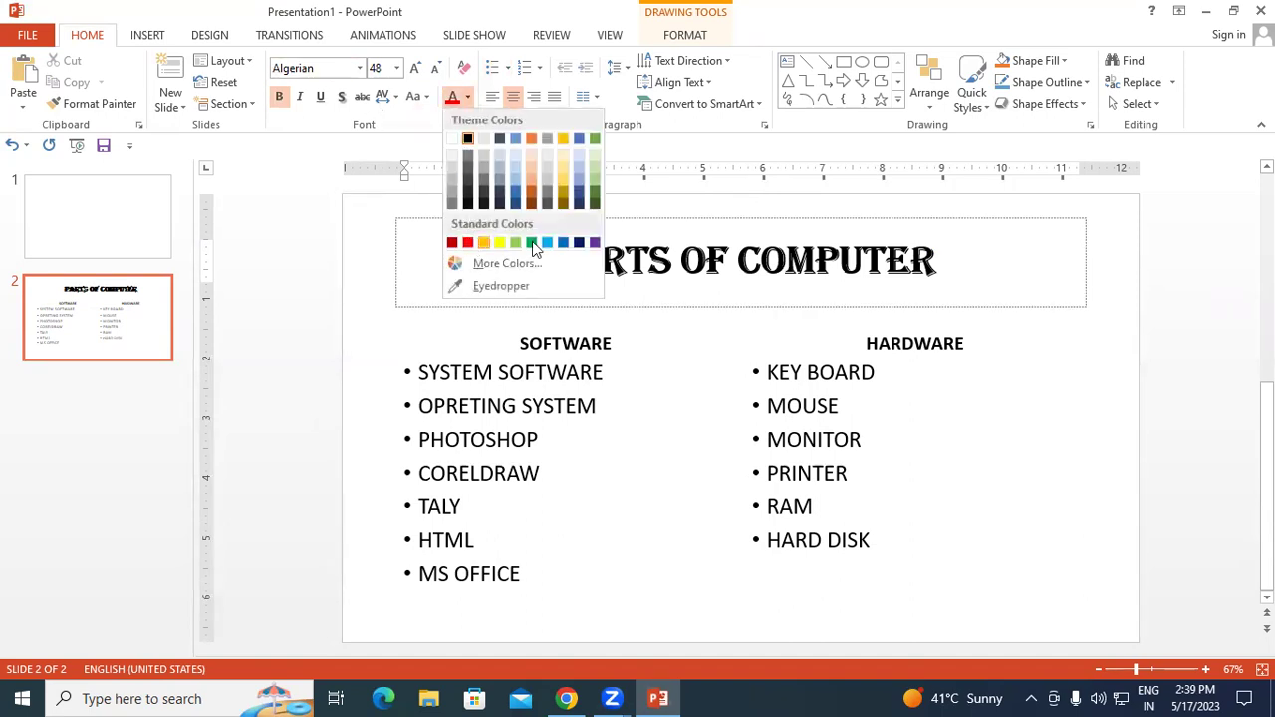
left_click(416, 255)
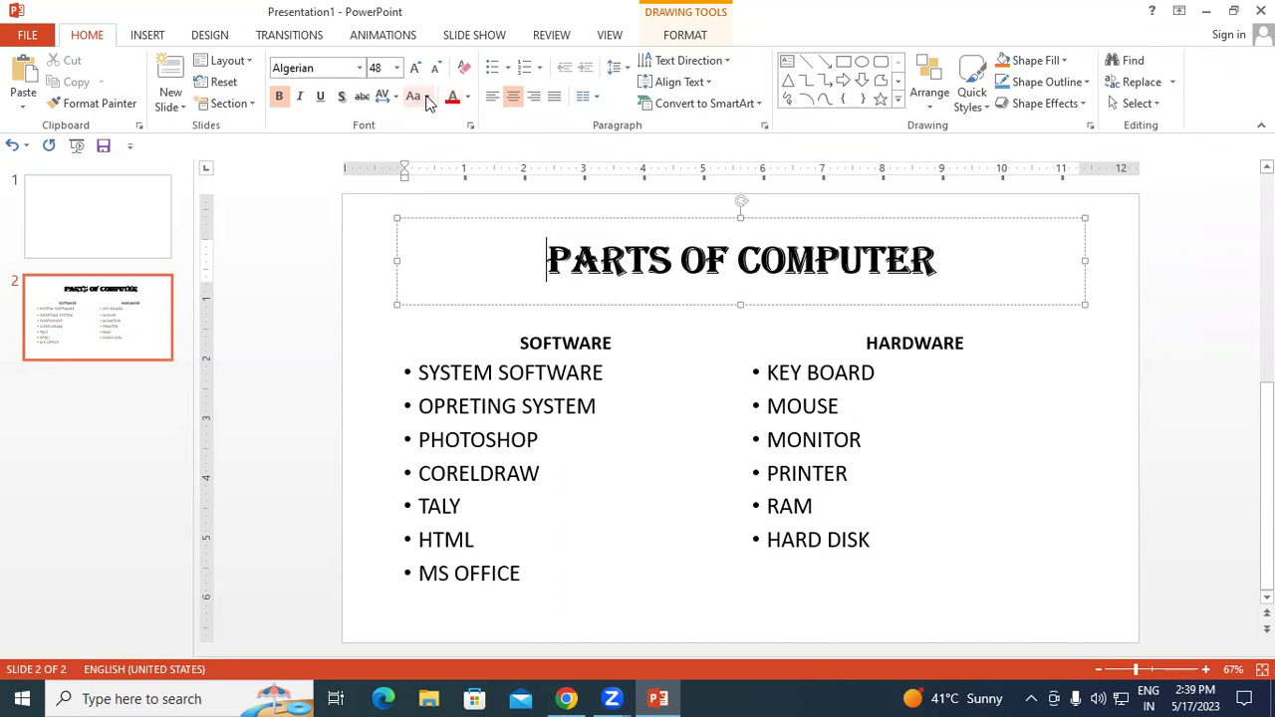
left_click(416, 96)
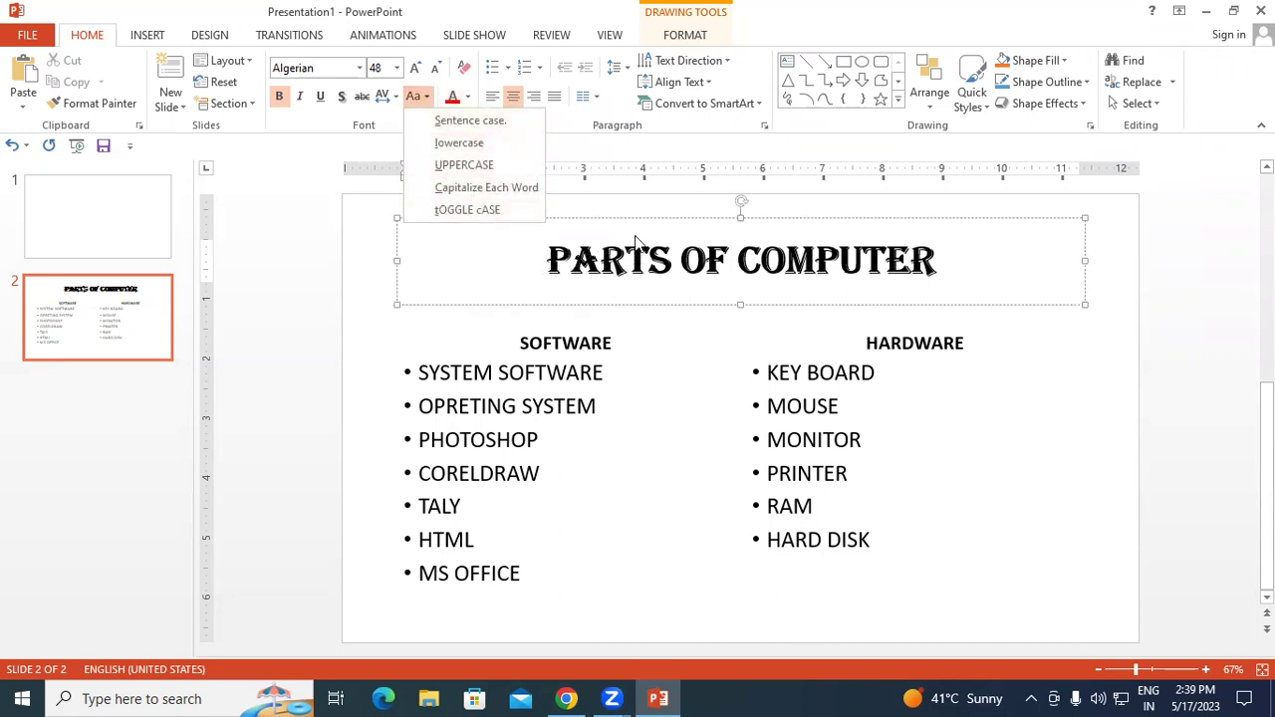
left_click(438, 120)
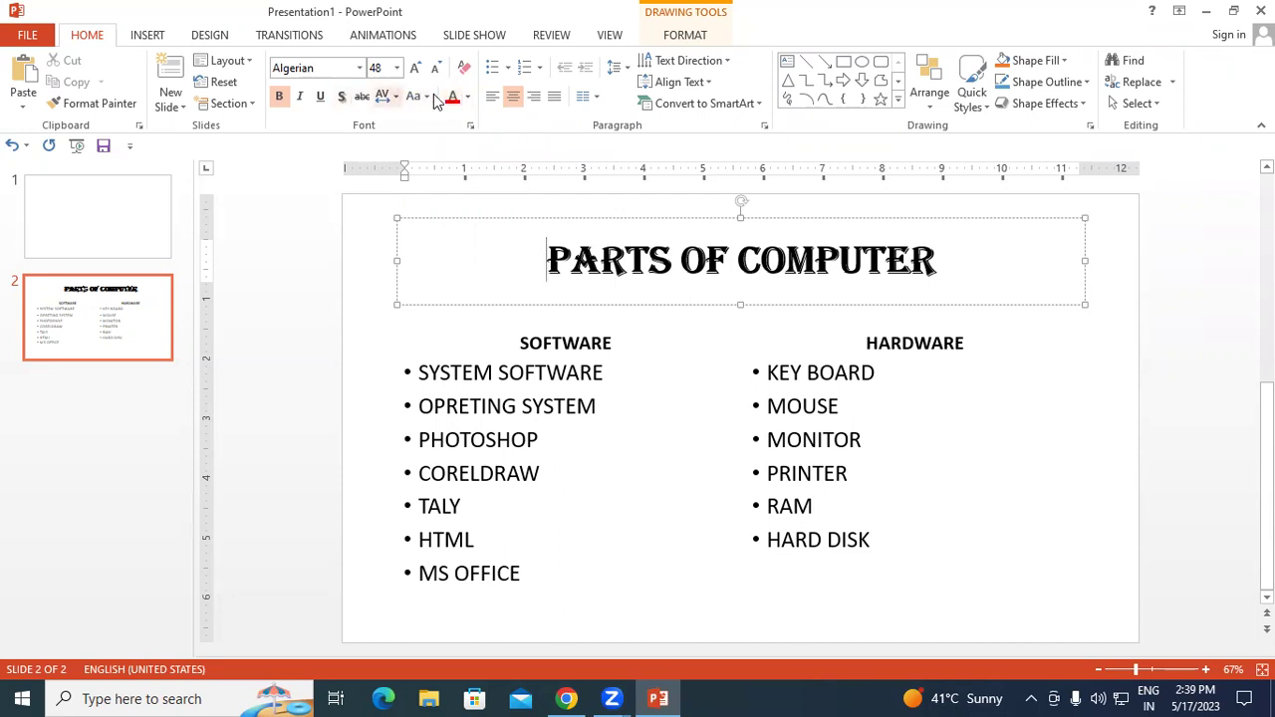
left_click(518, 217)
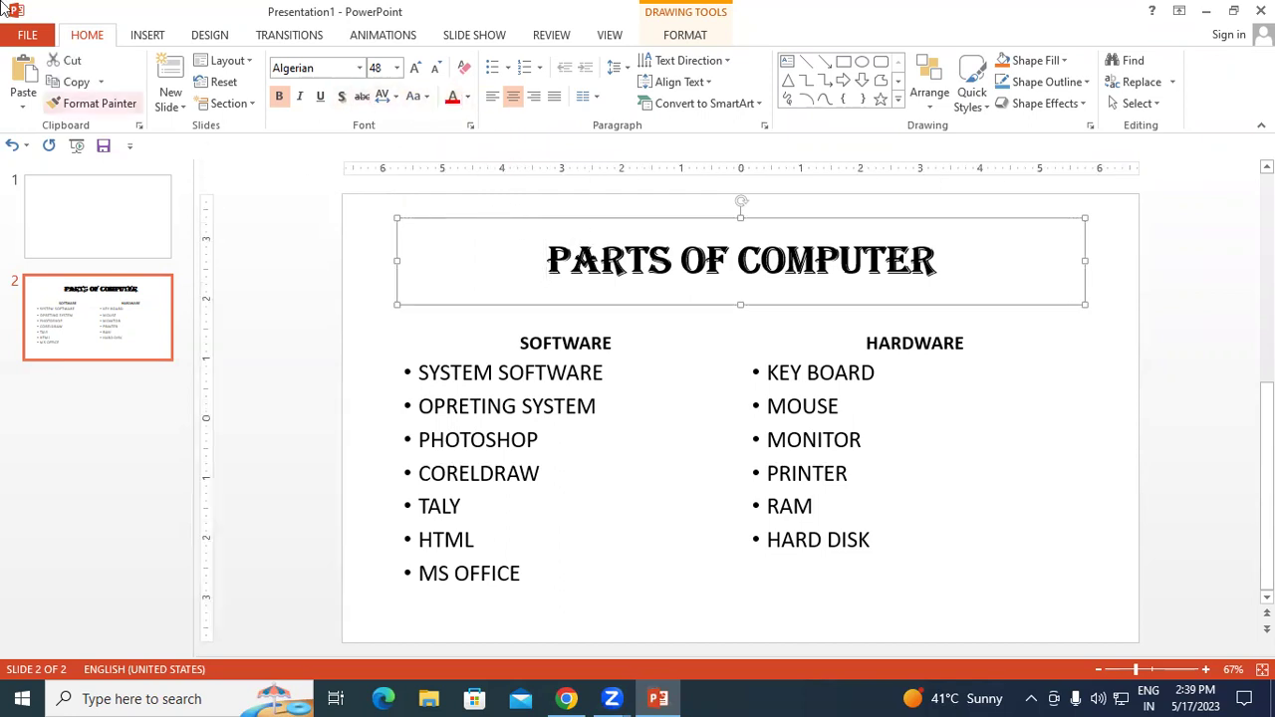
- Give the PARTS OF COMPUTER title a blue Intense Effect style and a dark blue fill
left_click(984, 110)
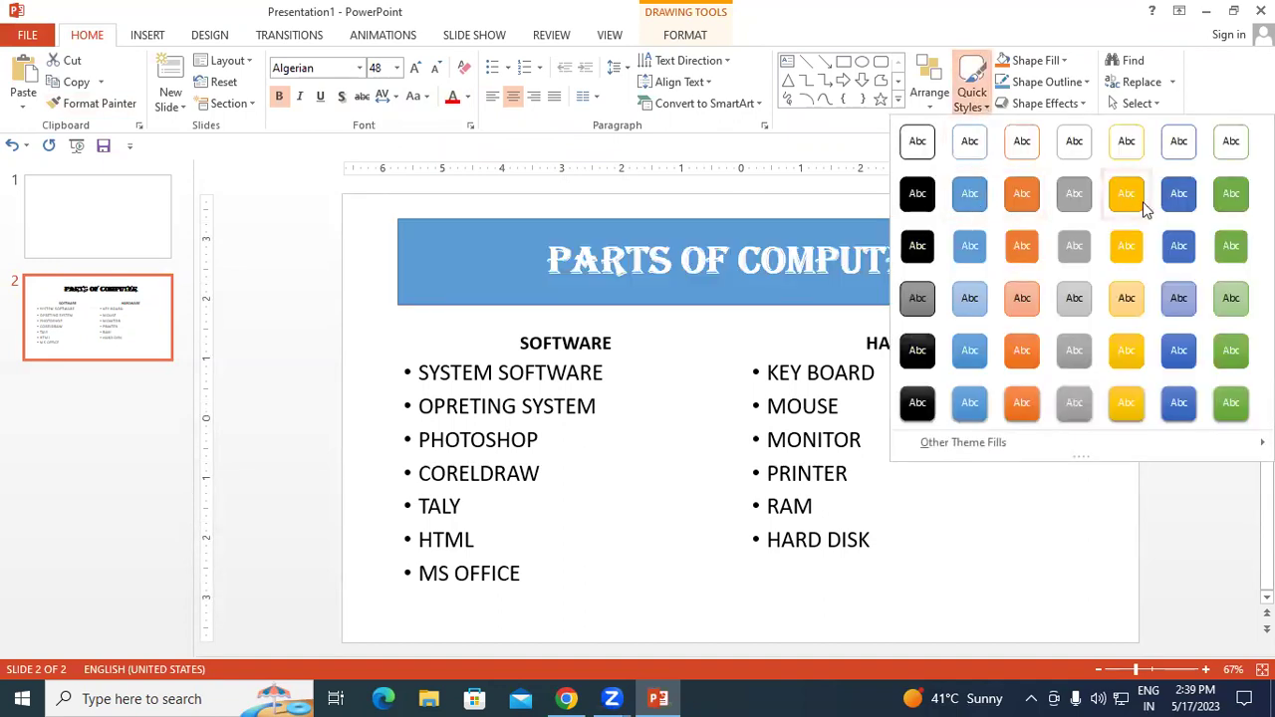
left_click(1195, 422)
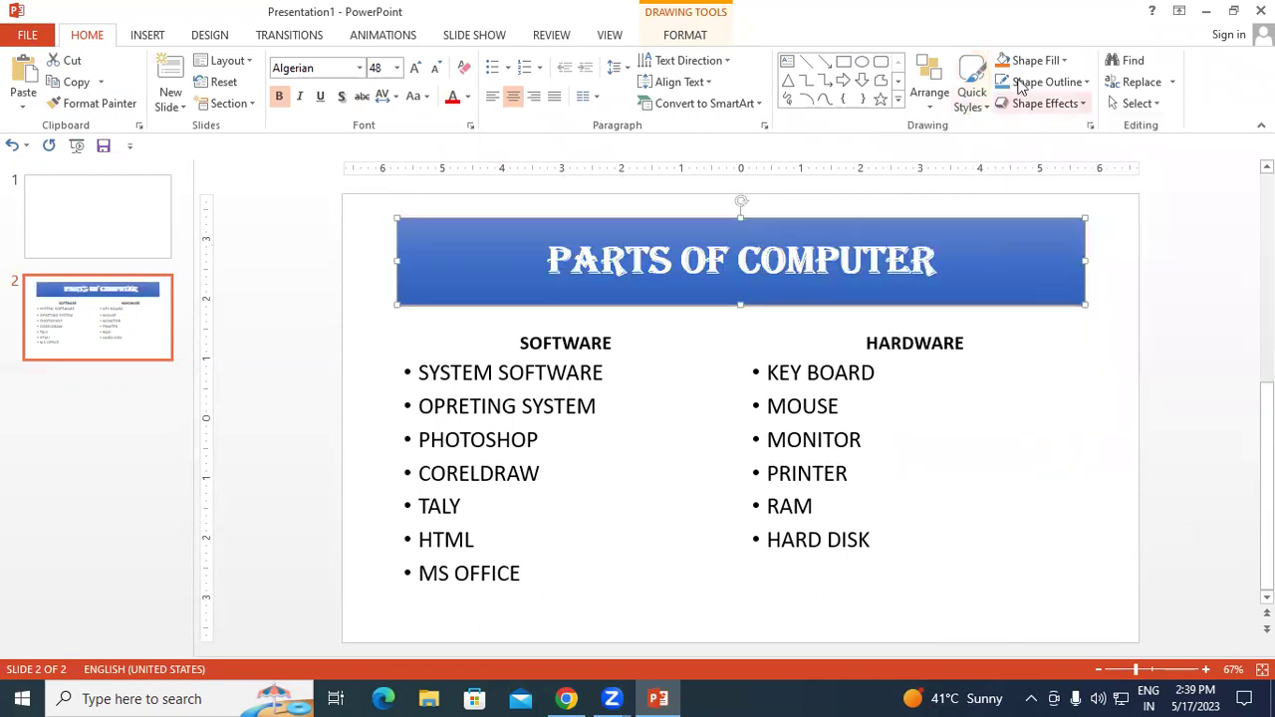
left_click(973, 89)
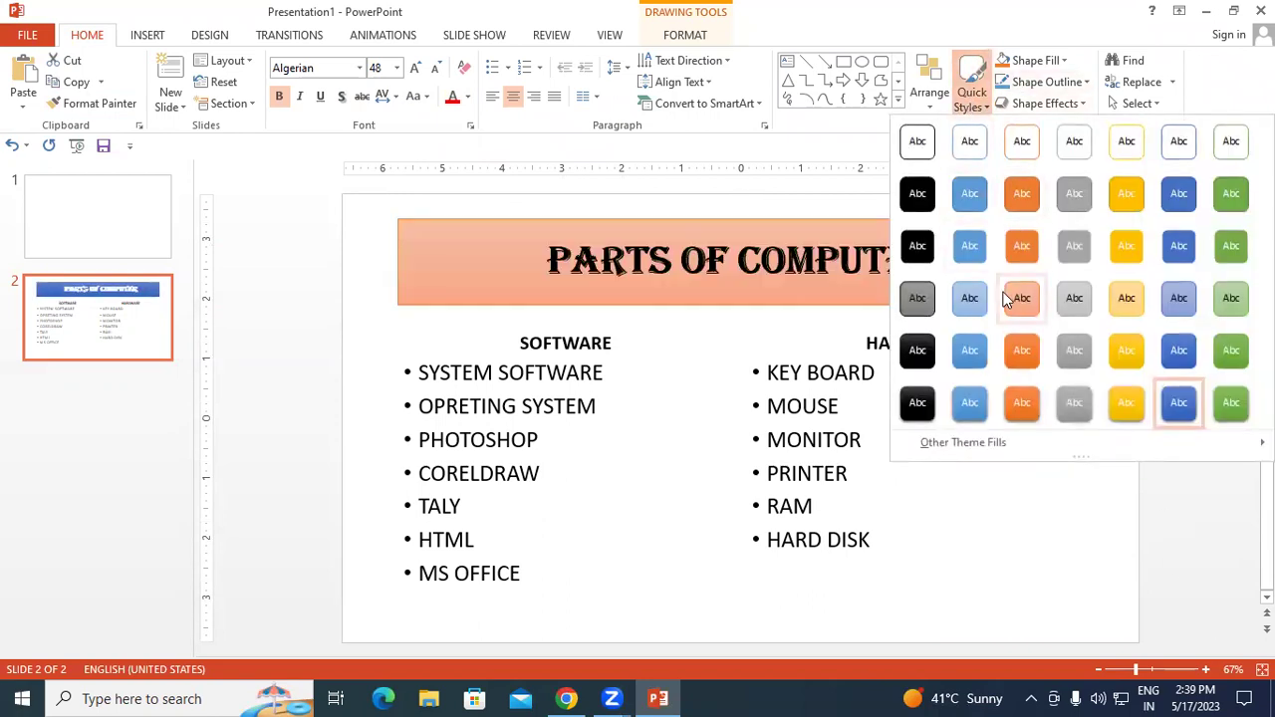
left_click(835, 289)
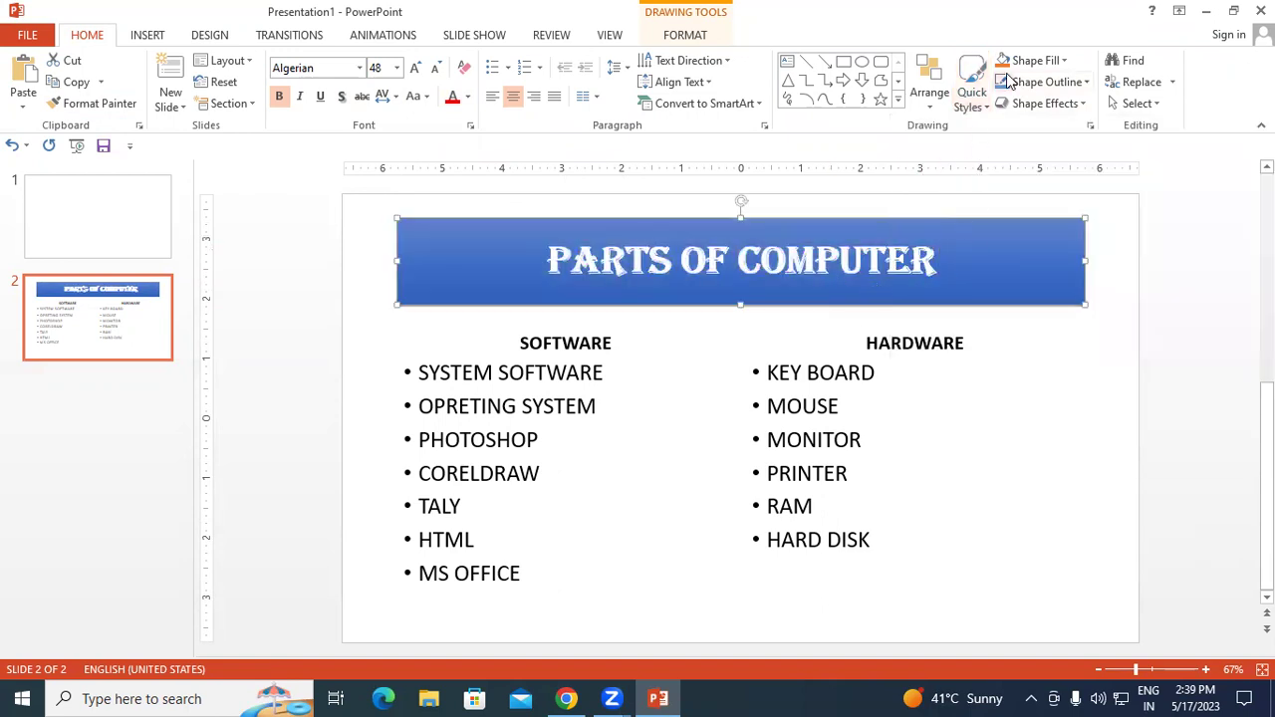
left_click(1064, 61)
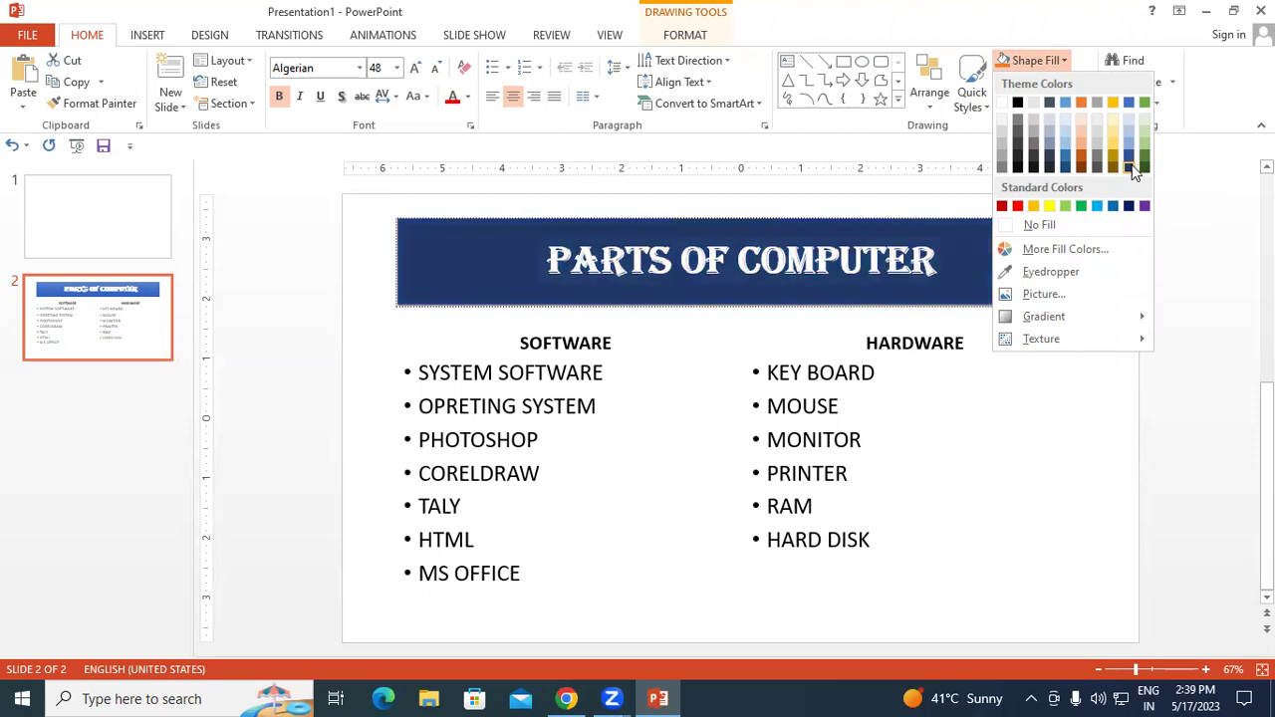
left_click(1132, 168)
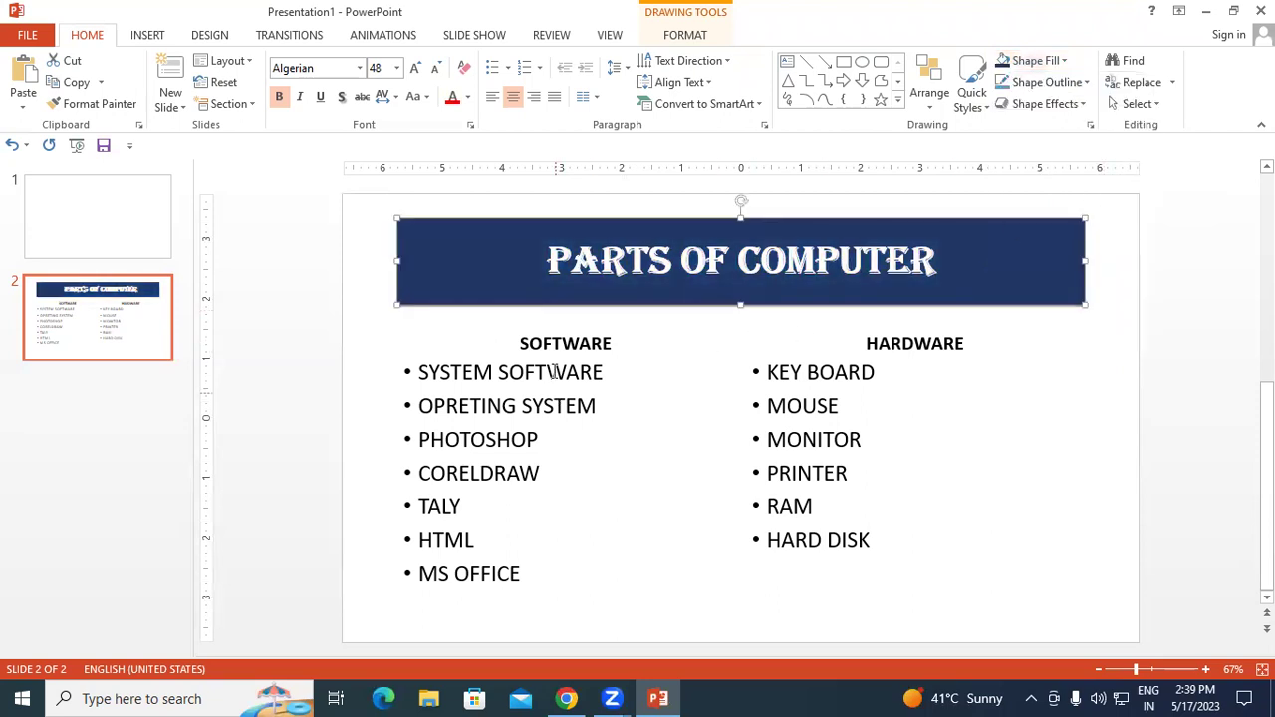
left_click(571, 342)
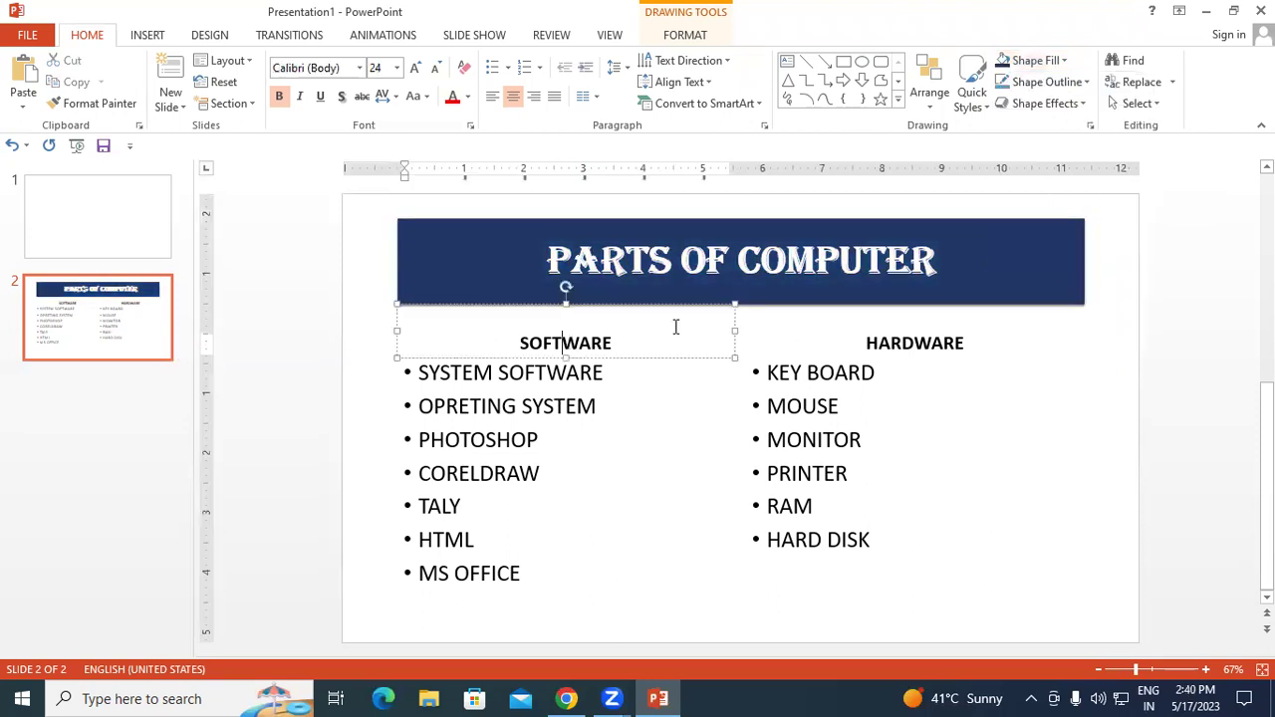
- Apply the light orange Subtle Effect style to the SOFTWARE and HARDWARE heading boxes
left_click(981, 100)
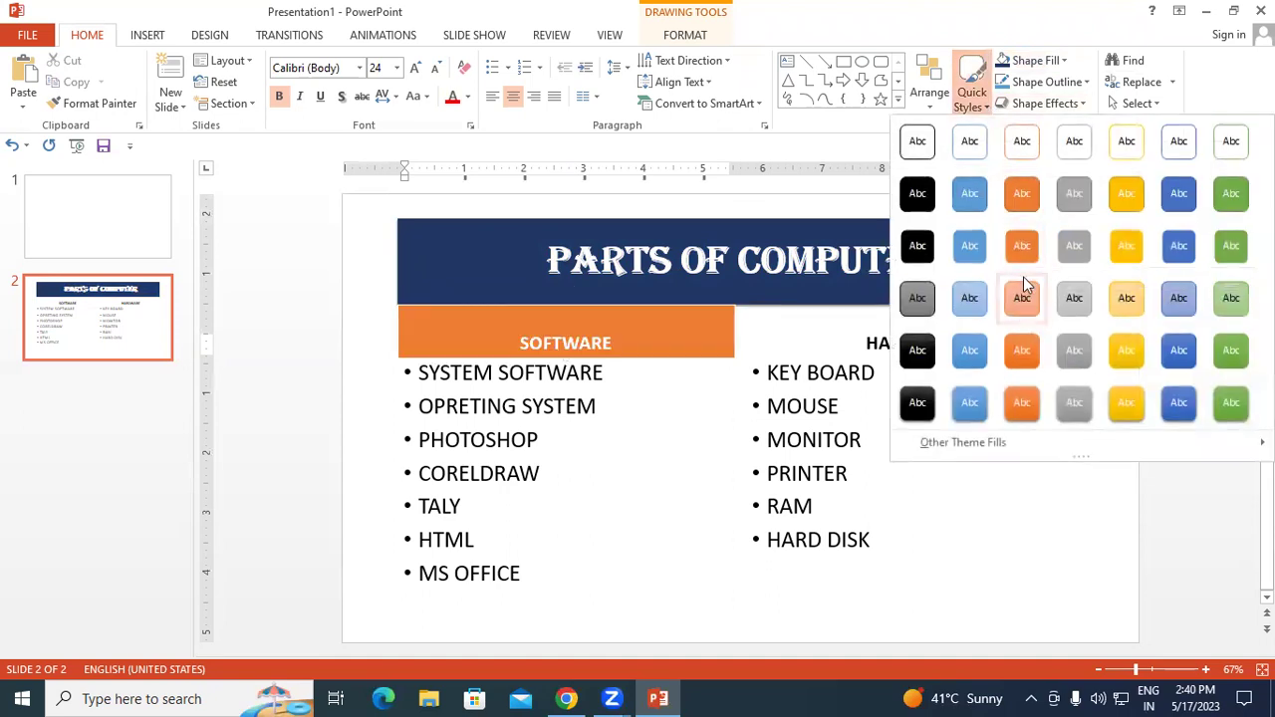
left_click(1023, 311)
left_click(892, 343)
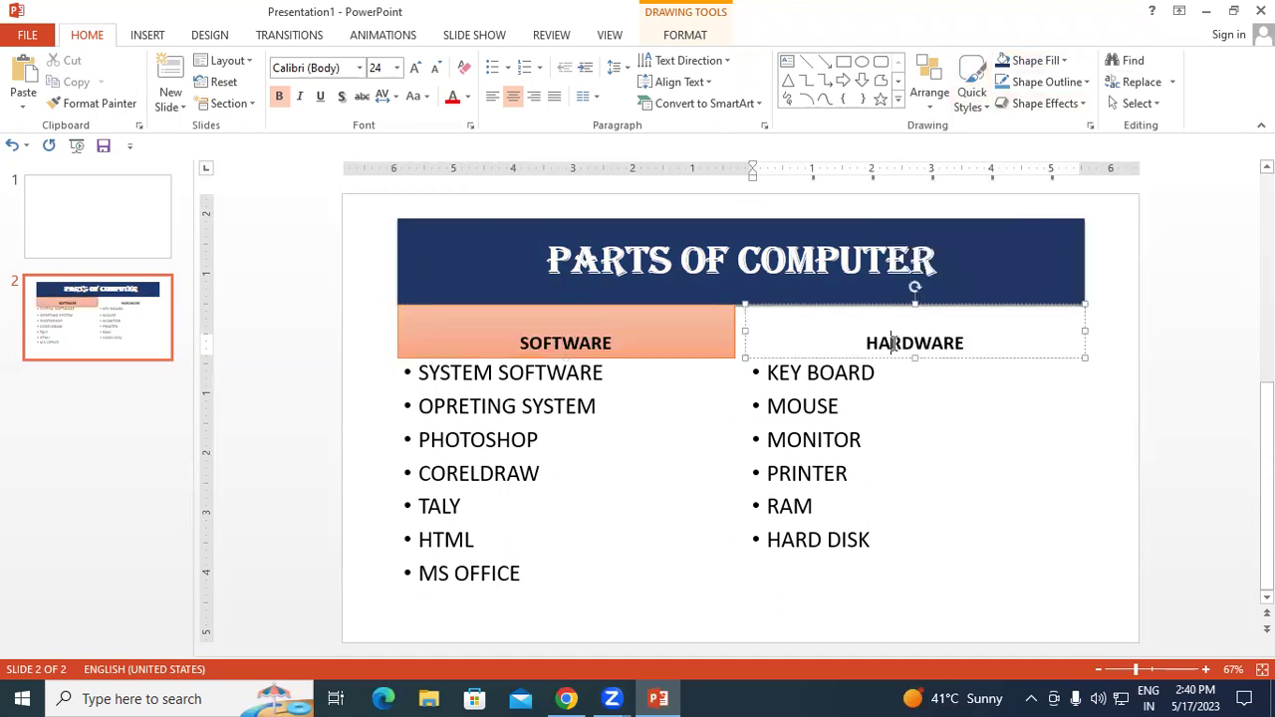
left_click(974, 85)
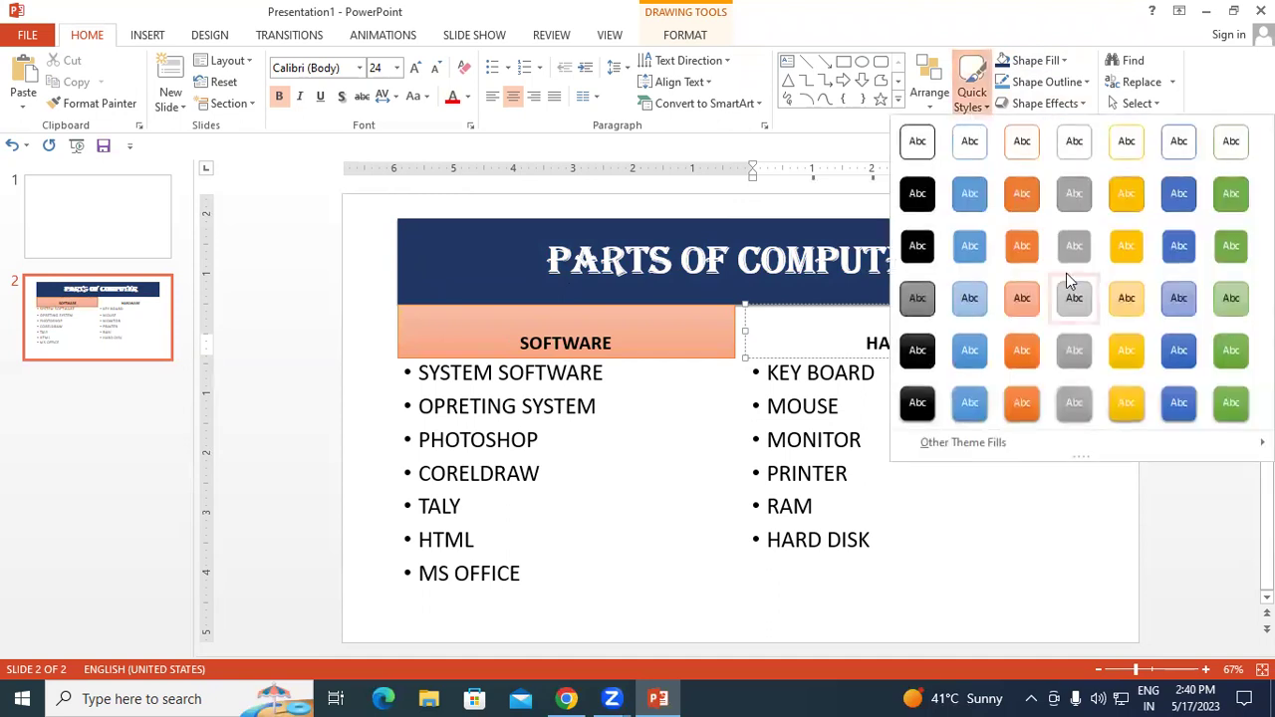
left_click(1022, 298)
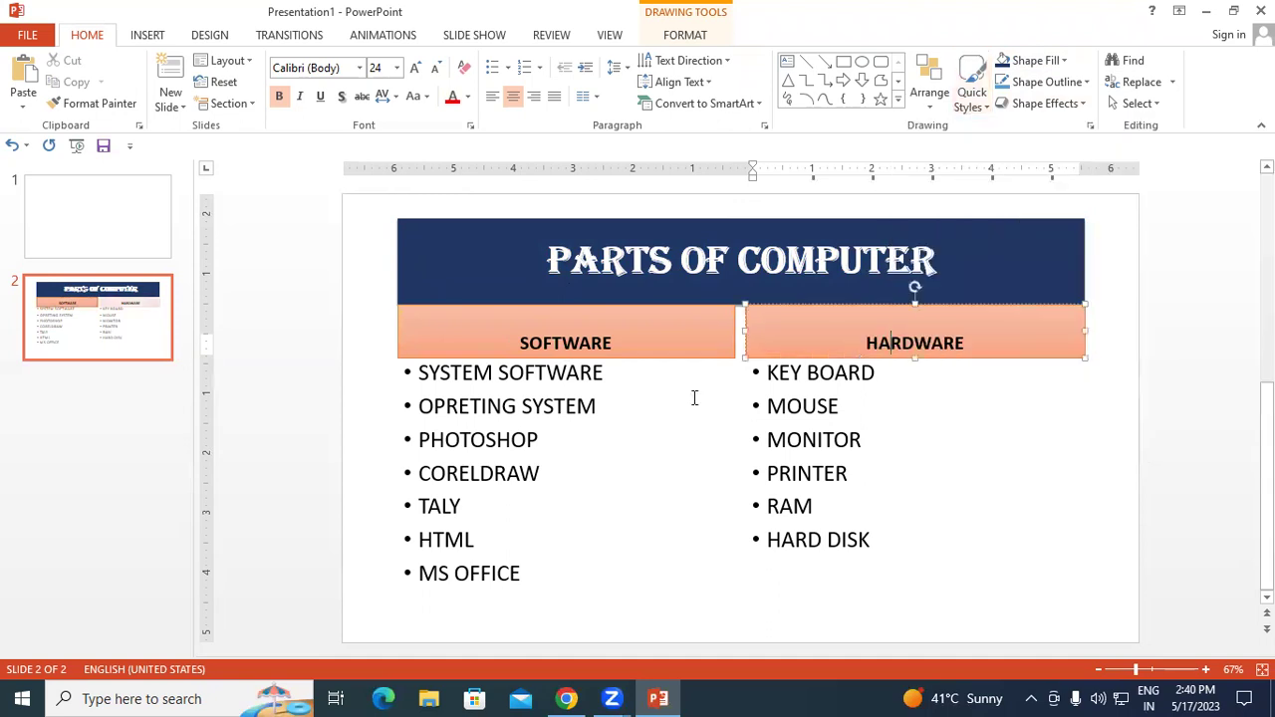
left_click(518, 430)
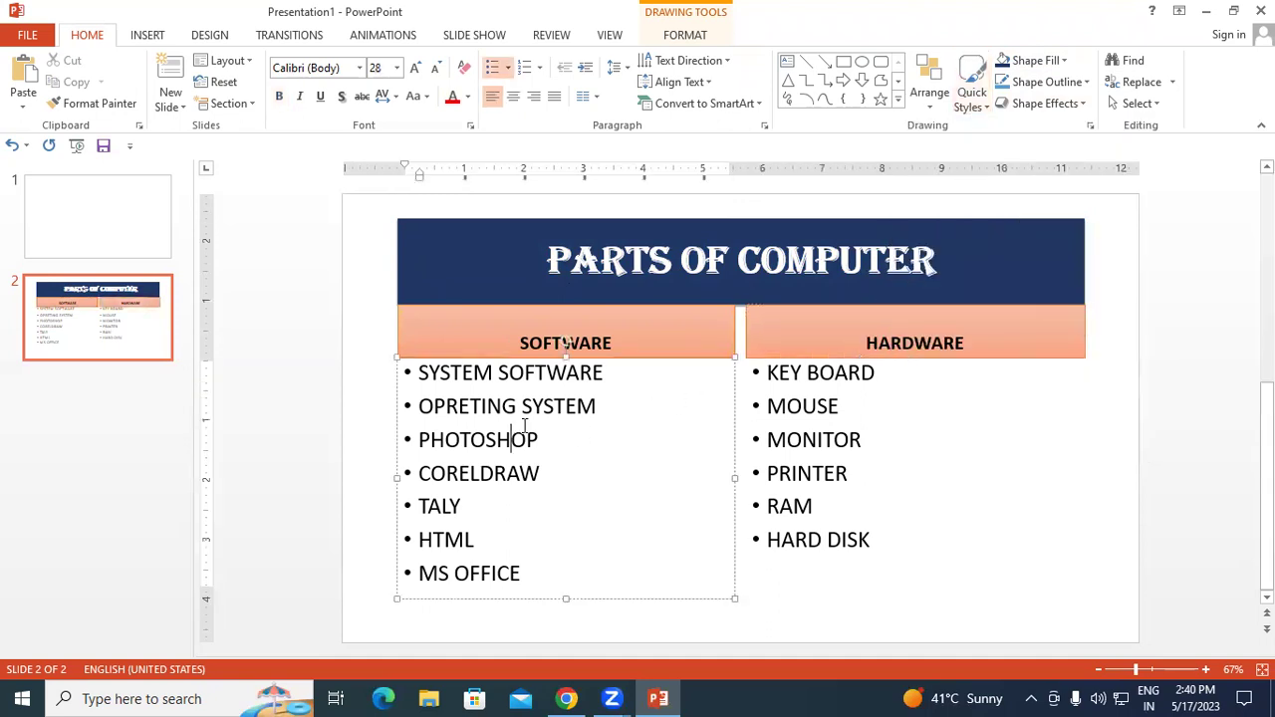
- Apply the light green Subtle Effect style to both the software and hardware list boxes
left_click(978, 95)
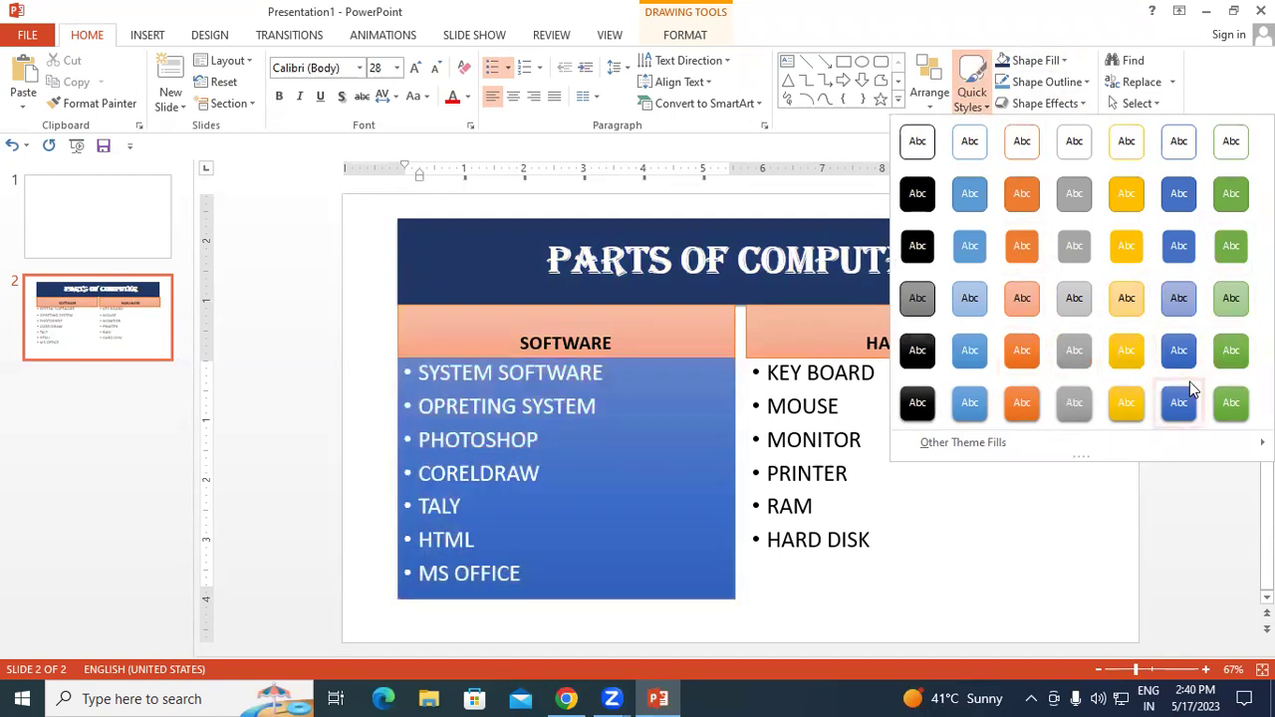
mouse_move(925, 450)
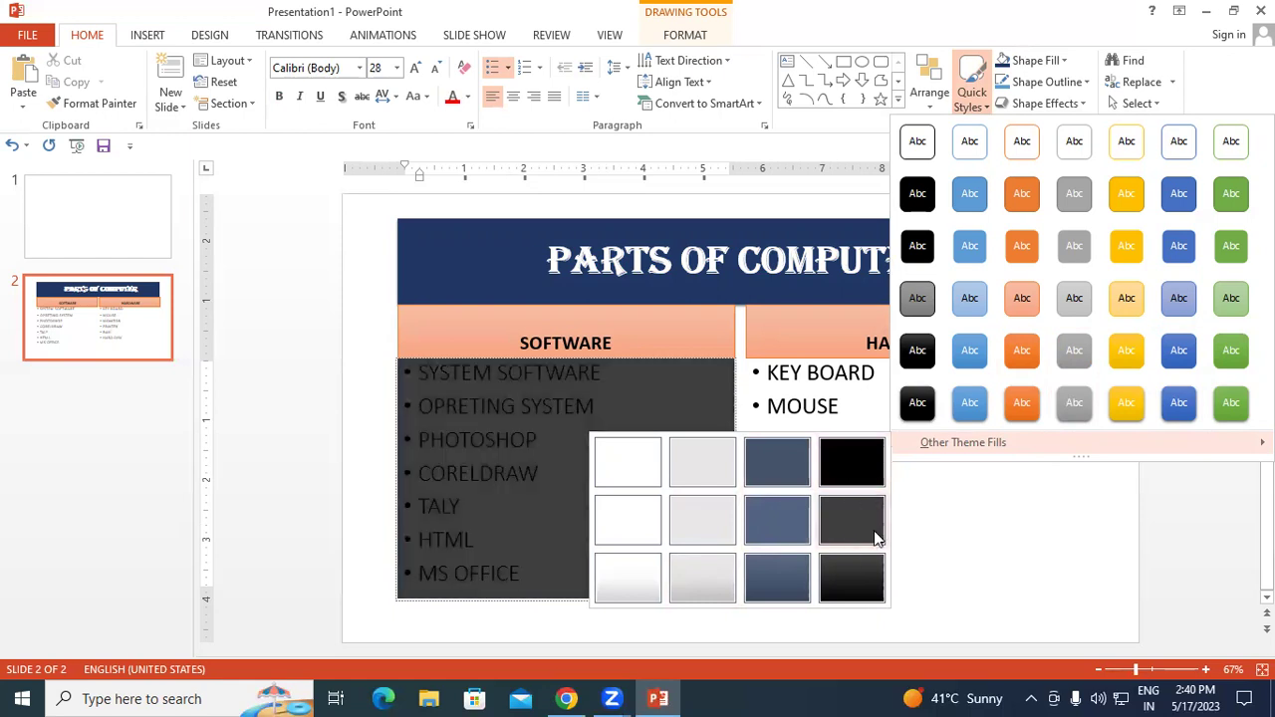
left_click(1232, 298)
left_click(849, 450)
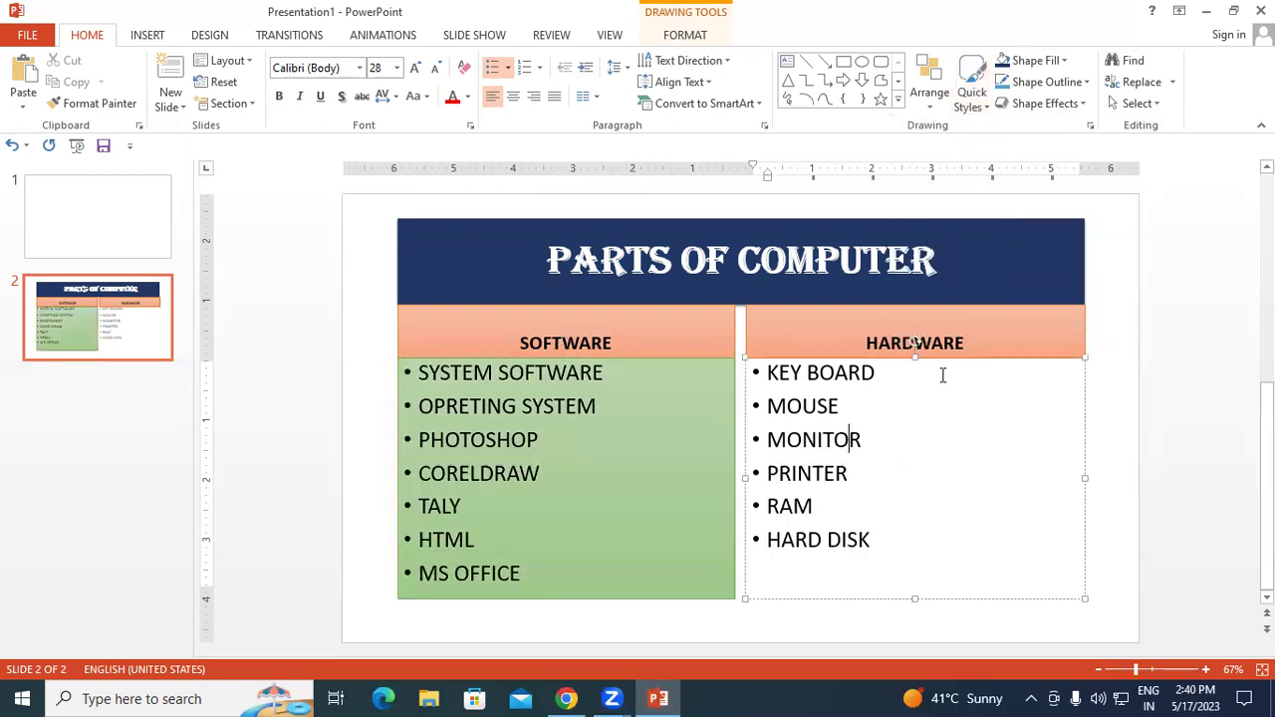
left_click(975, 95)
left_click(1231, 298)
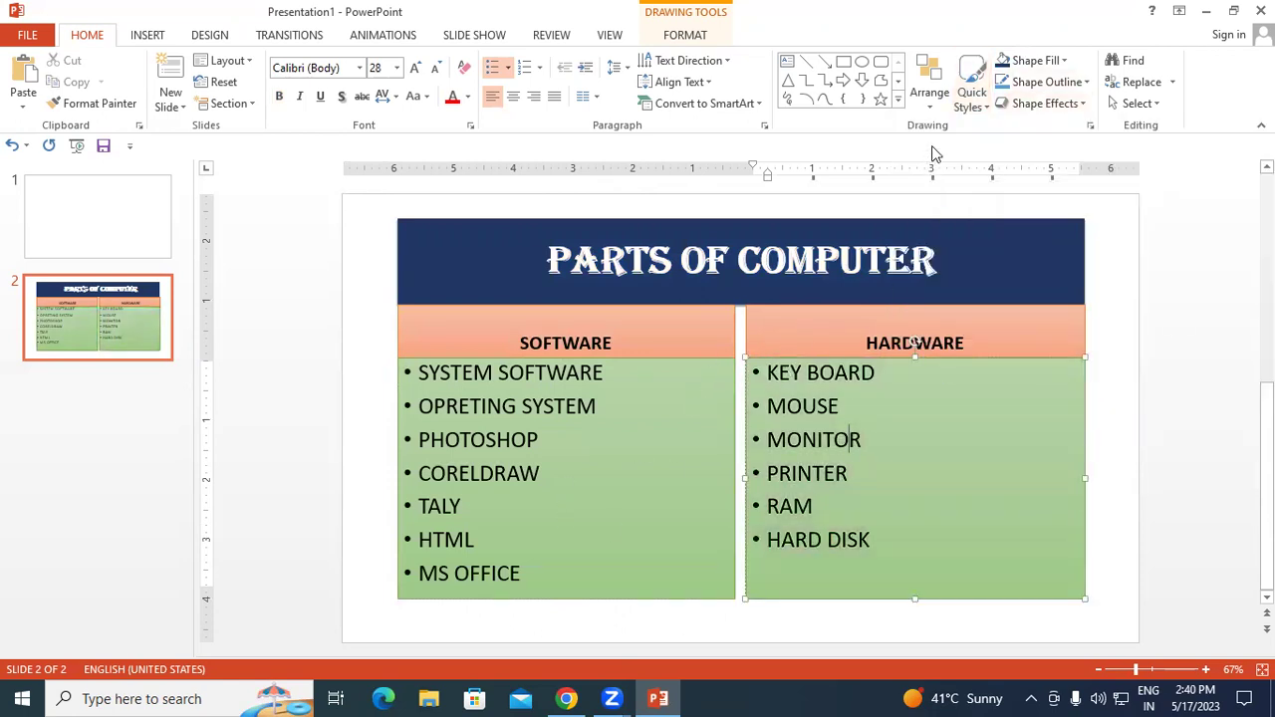
left_click(1060, 61)
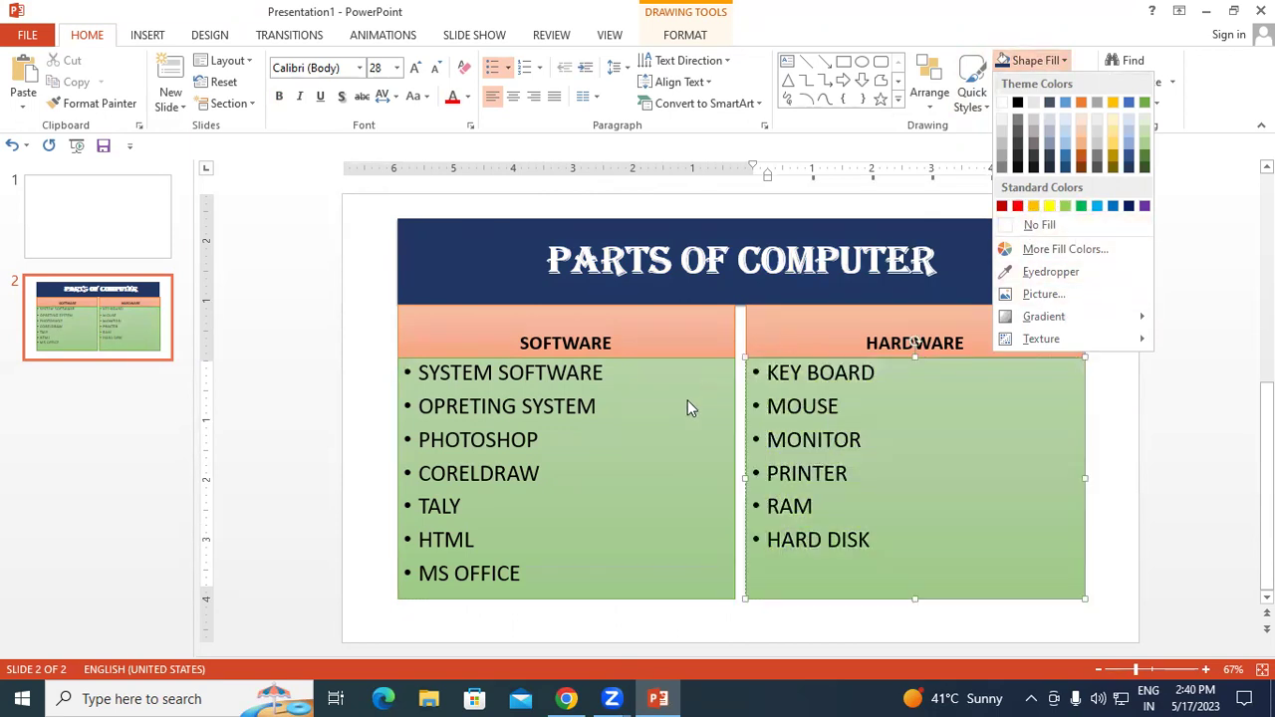
- Choose a picture-from-file fill for the Software list box, leaving Hardware green
left_click(687, 399)
left_click(497, 440)
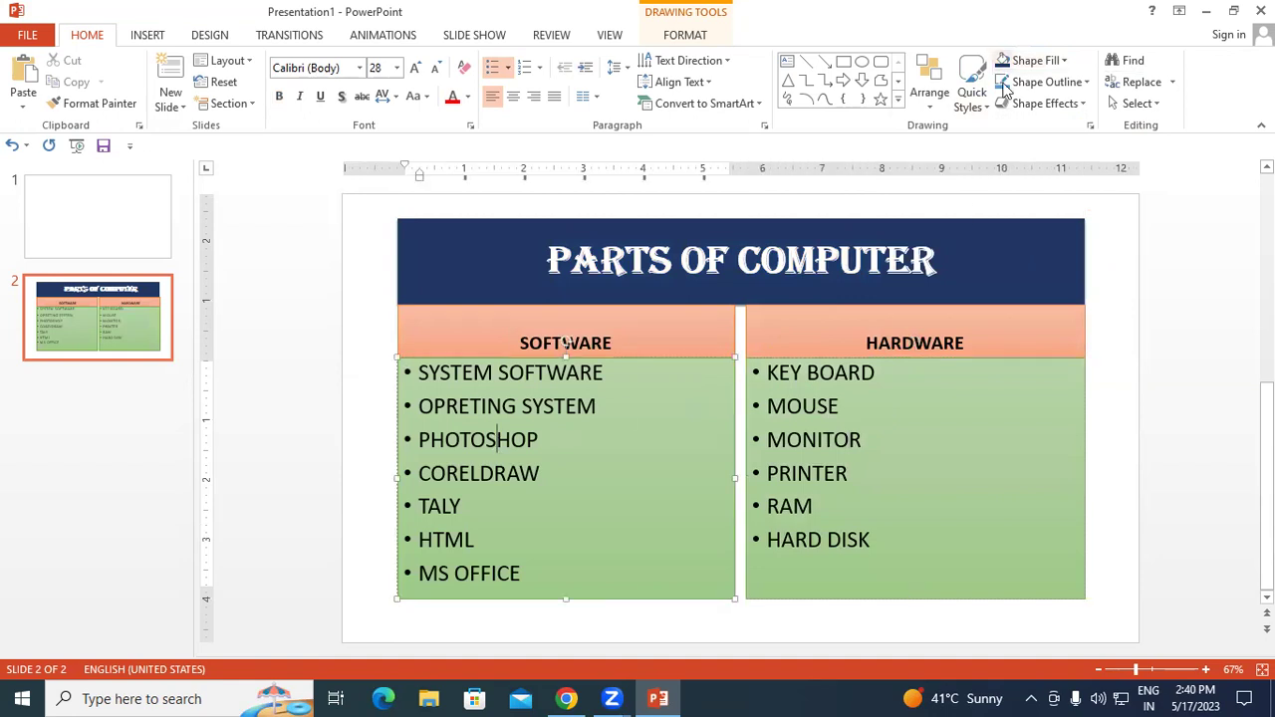
left_click(1062, 62)
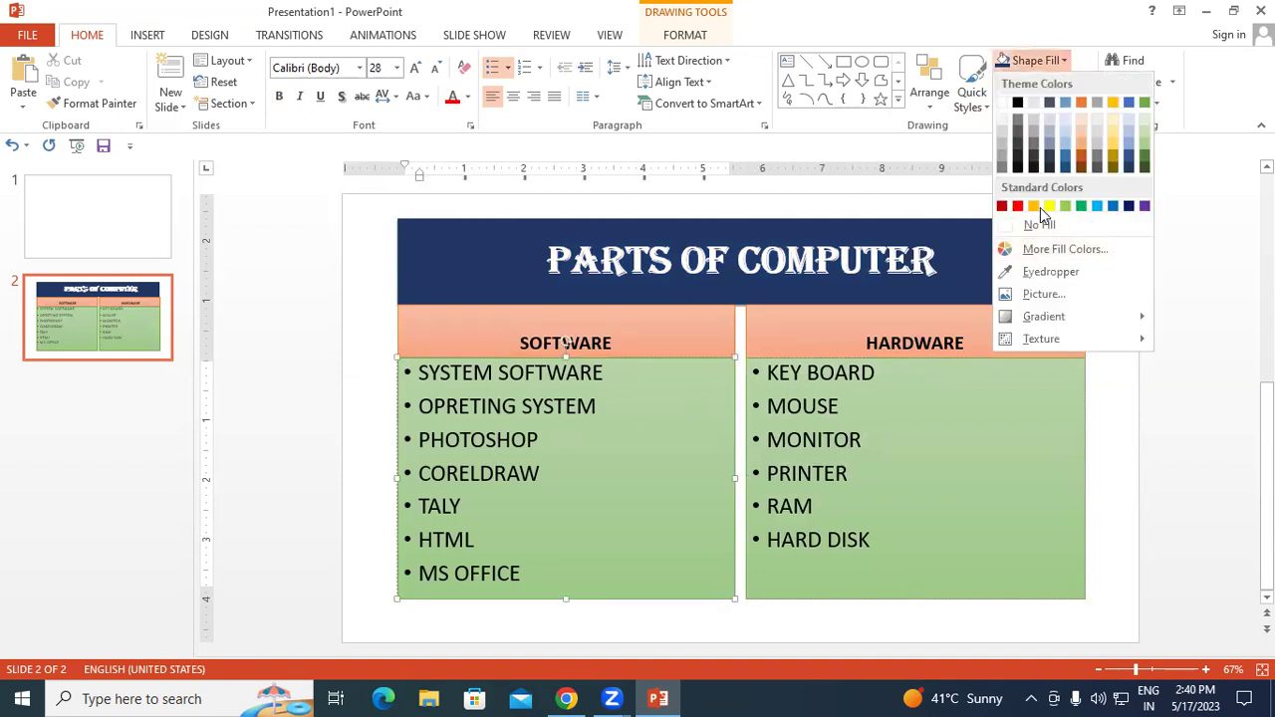
left_click(1043, 299)
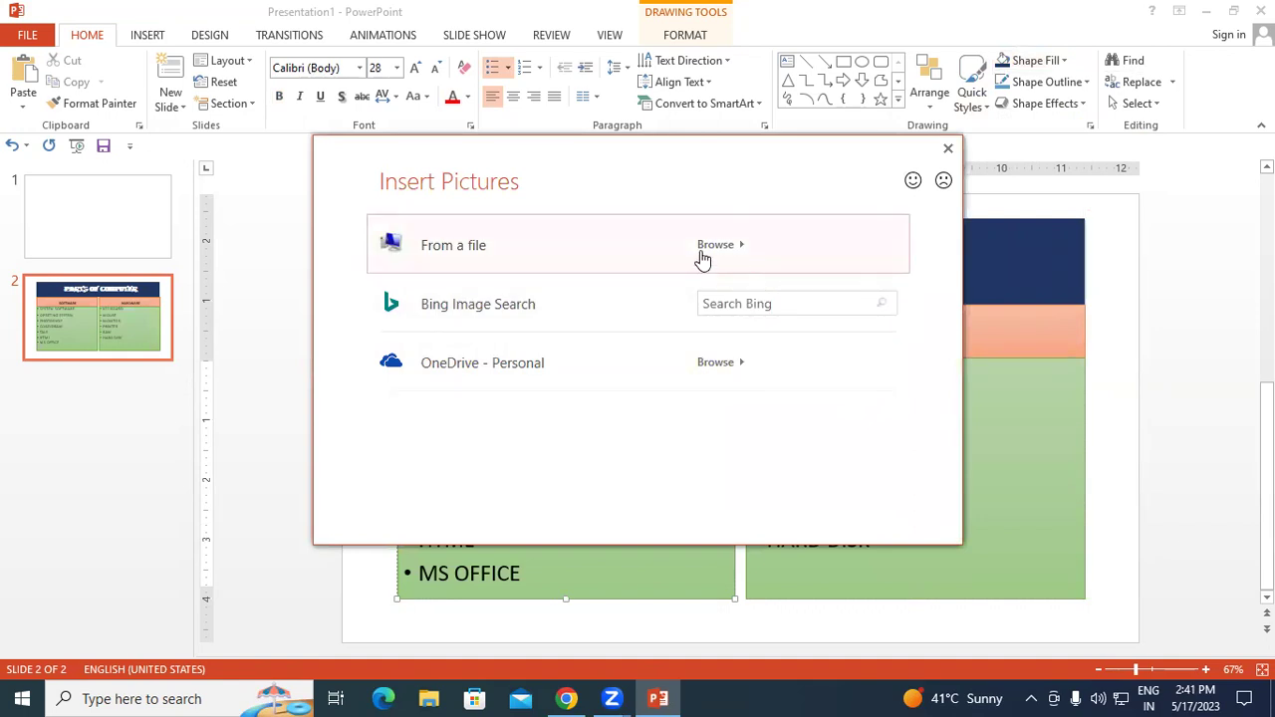
left_click(443, 256)
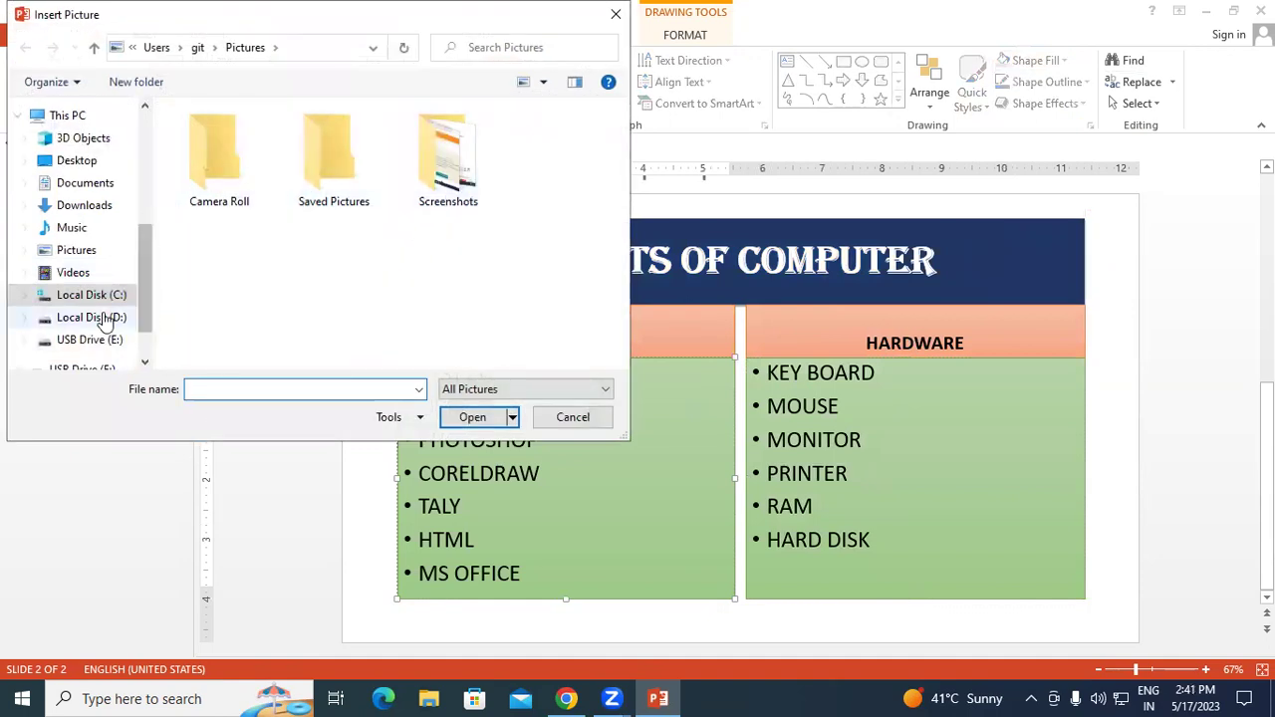
- Browse to the Desktop and insert the Ram Ji picture as the box's fill
left_click(73, 258)
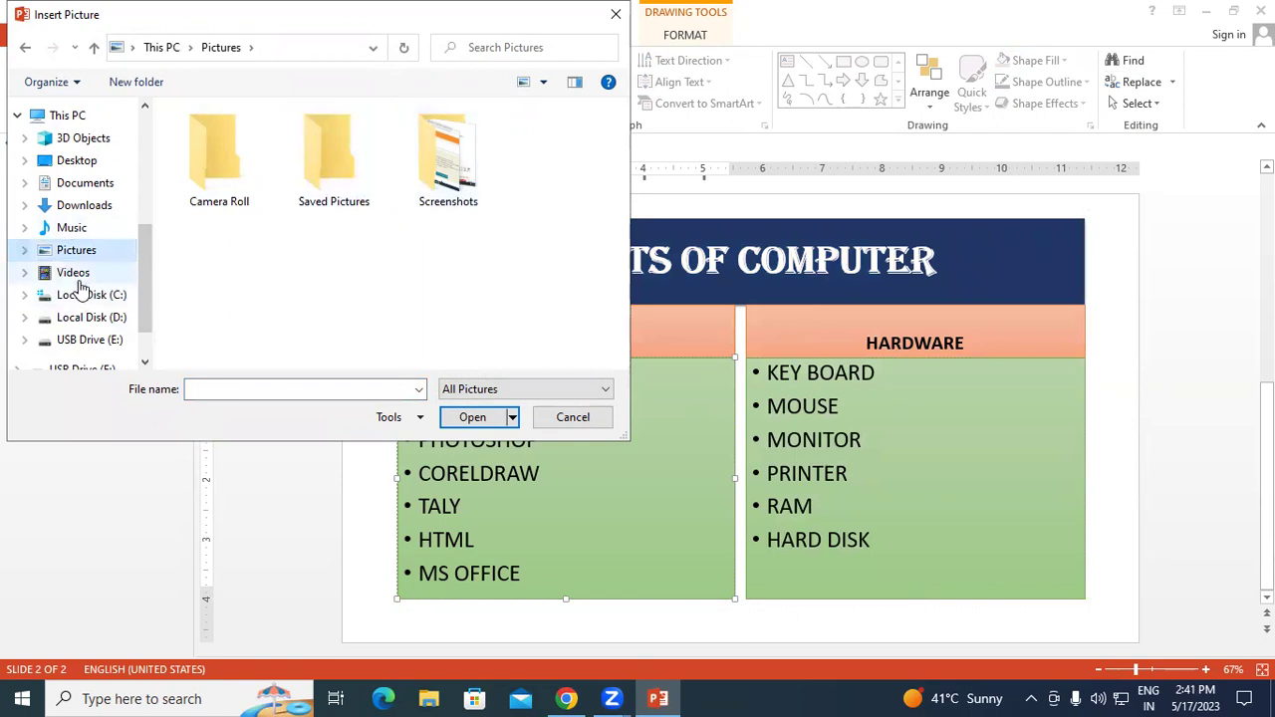
double_click(448, 175)
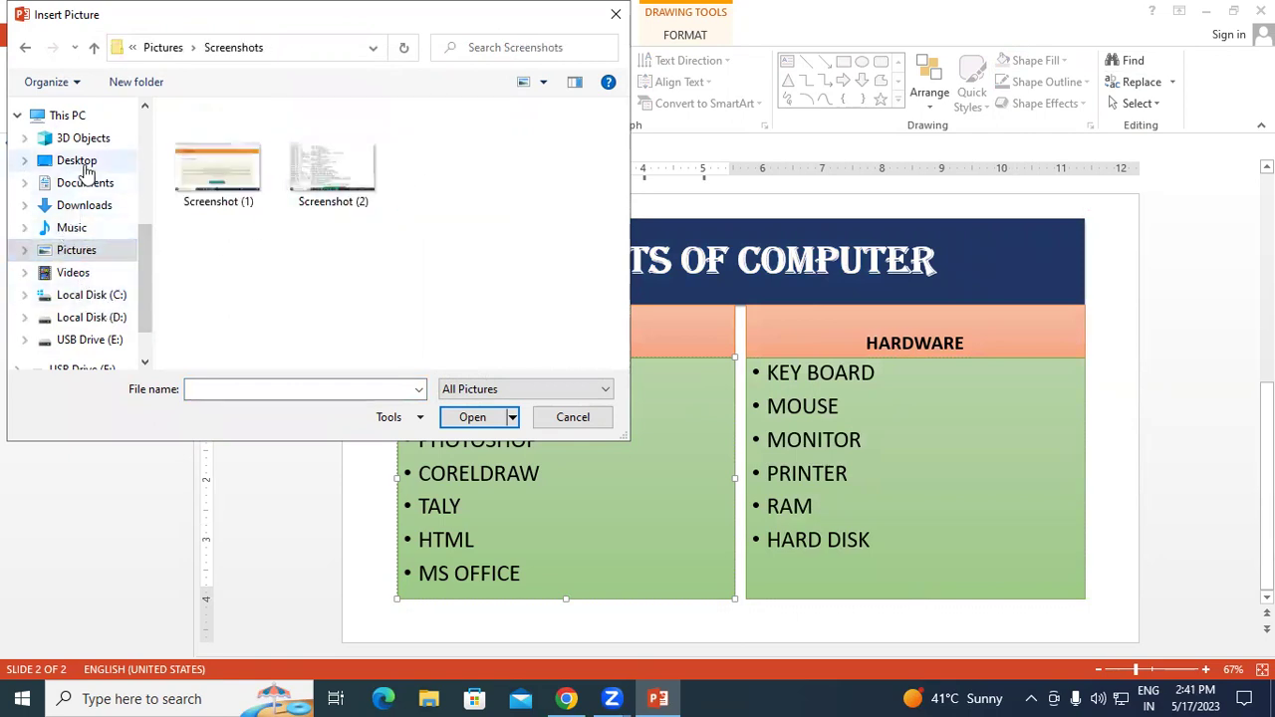
left_click(86, 166)
scroll(489, 286, "down", 2)
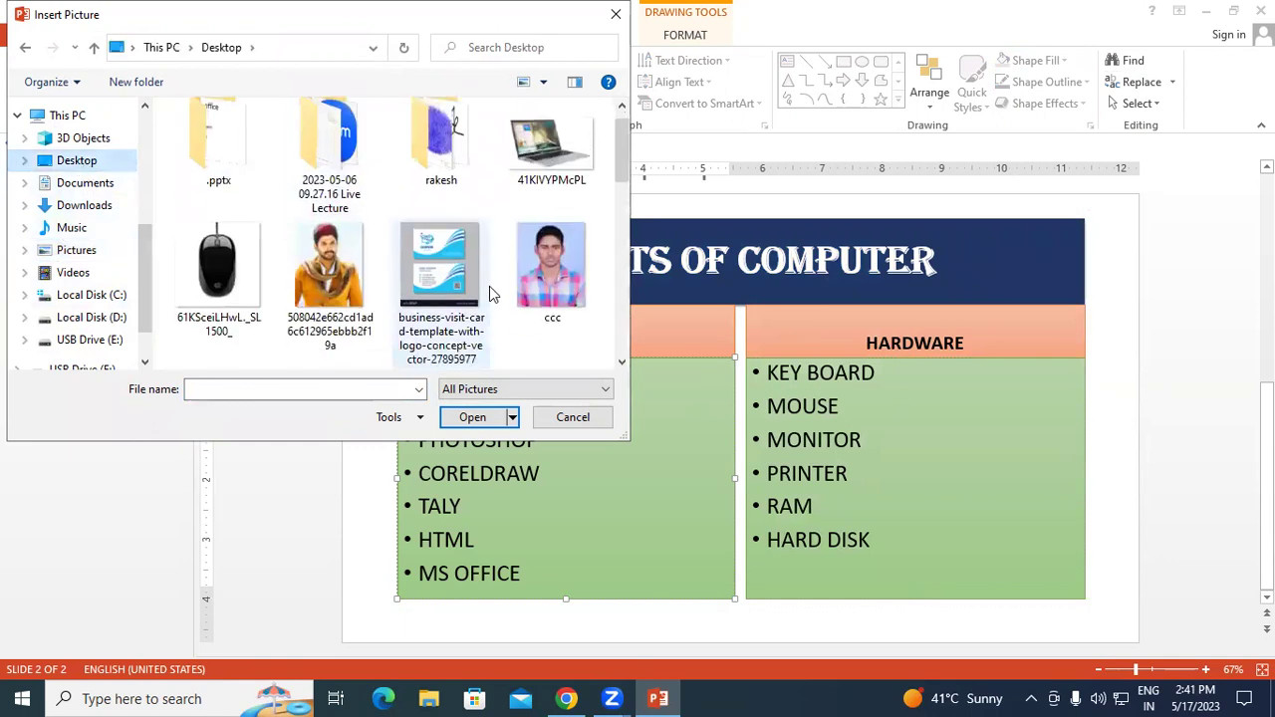
scroll(492, 286, "down", 5)
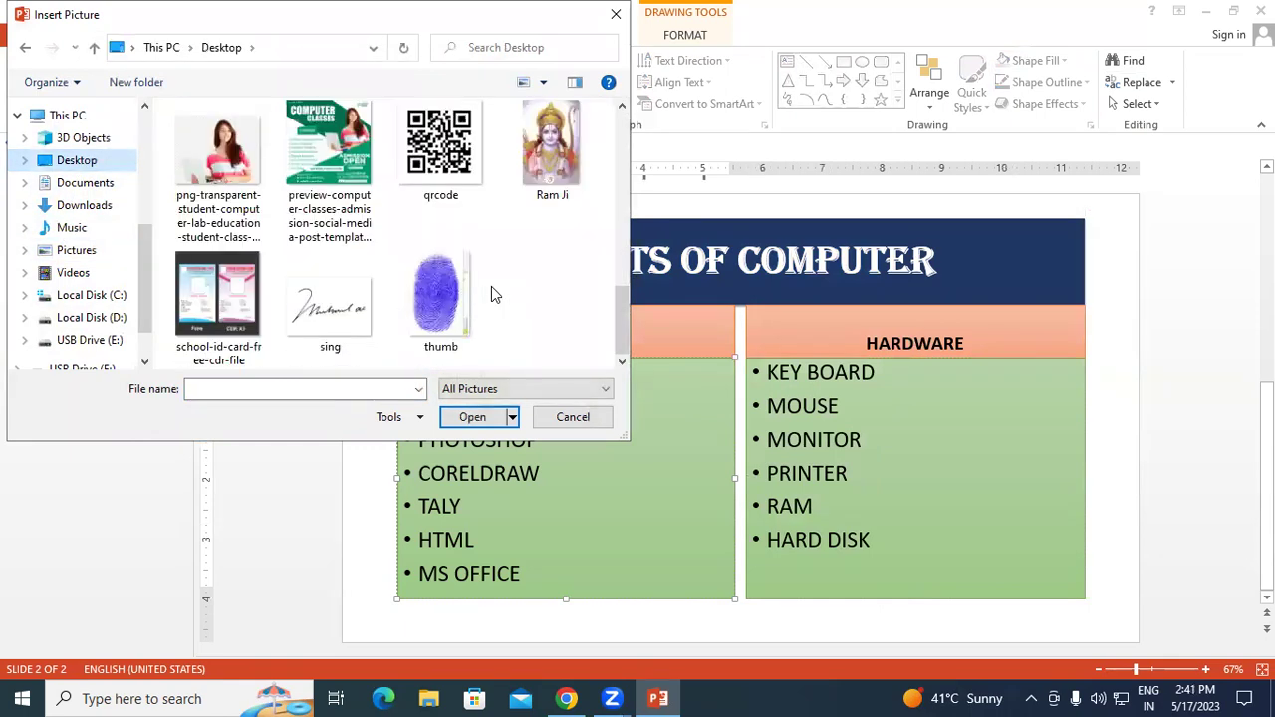
scroll(493, 286, "up", 1)
left_click(552, 261)
left_click(477, 418)
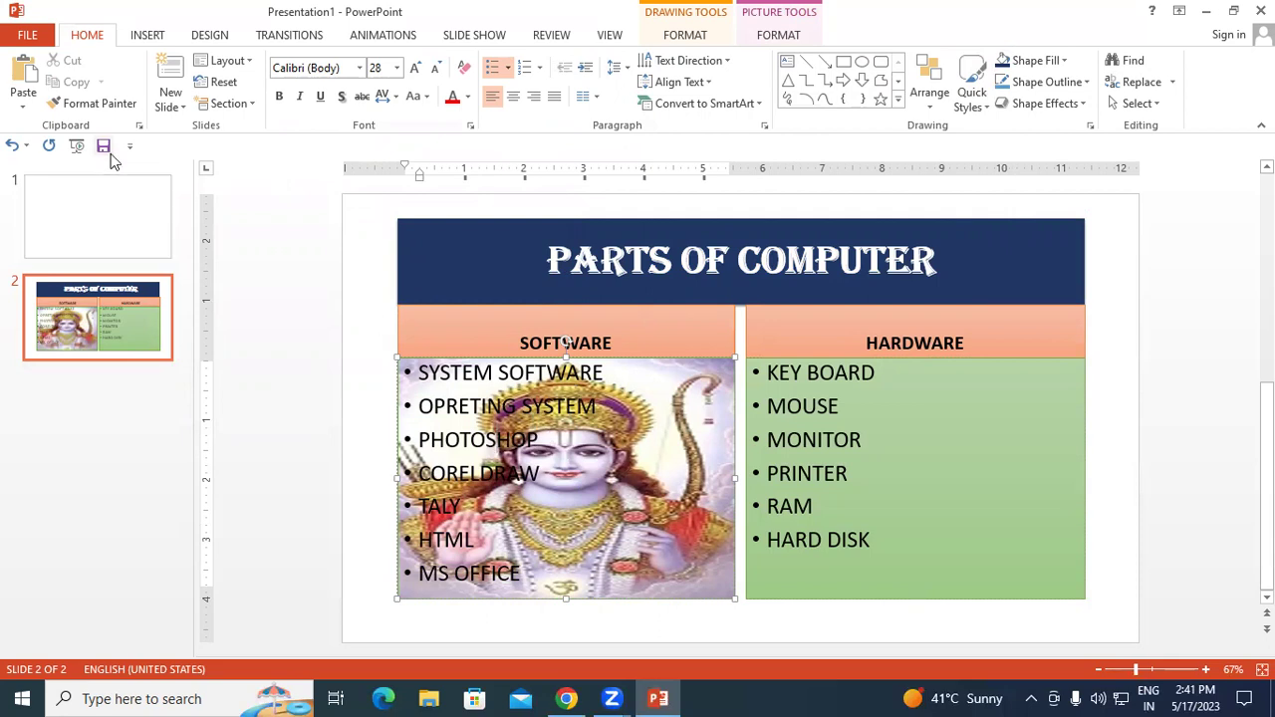
- Swap the Software box's picture fill for the logo image from the Desktop
left_click(1058, 62)
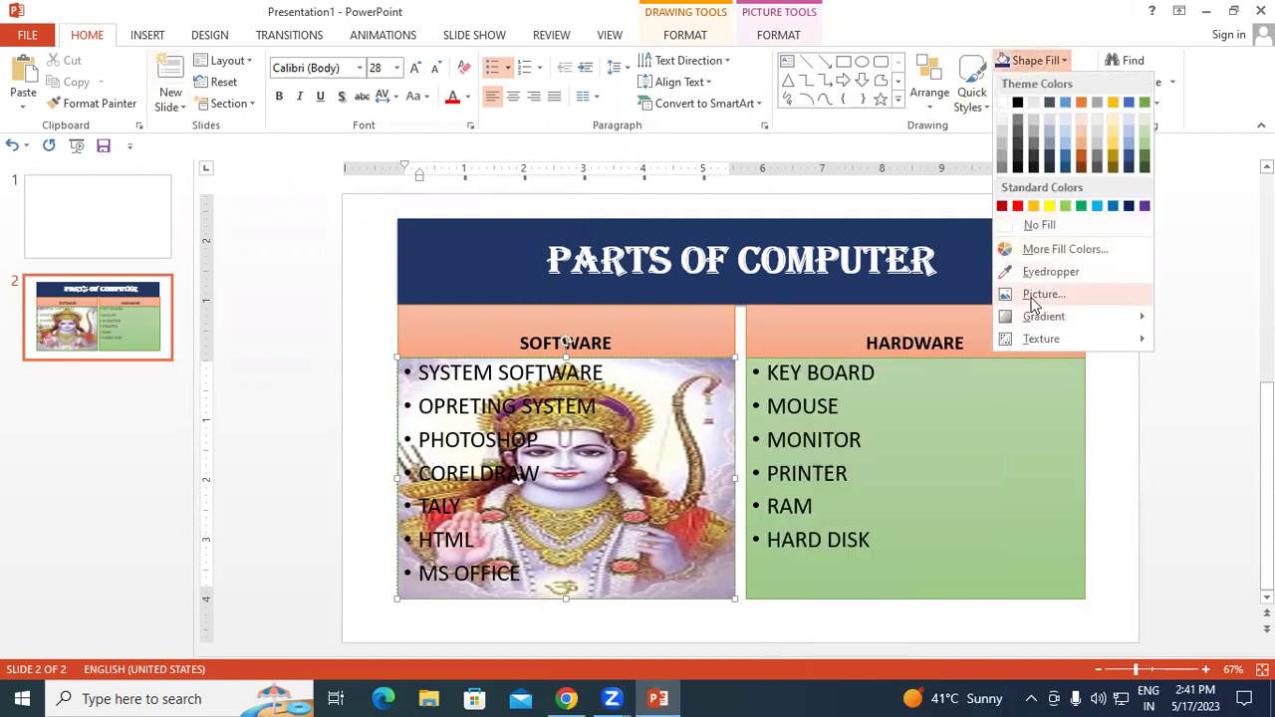
left_click(1042, 294)
left_click(470, 252)
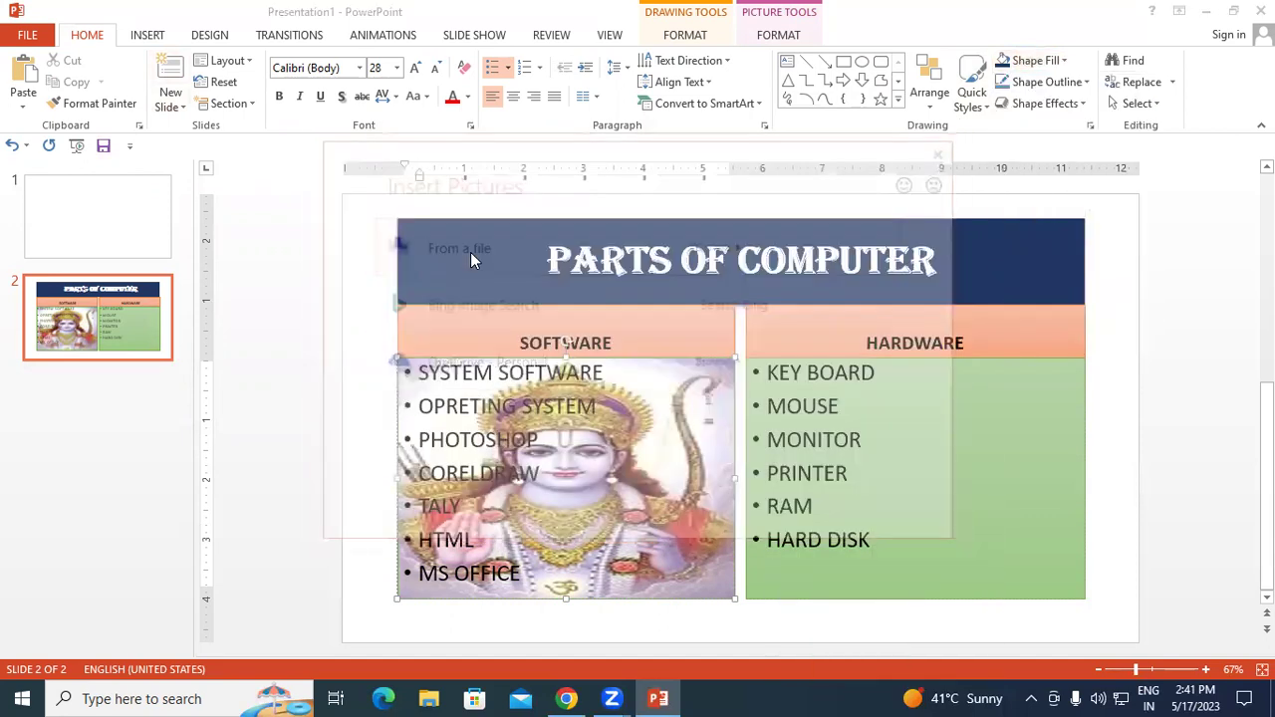
scroll(471, 317, "down", 1)
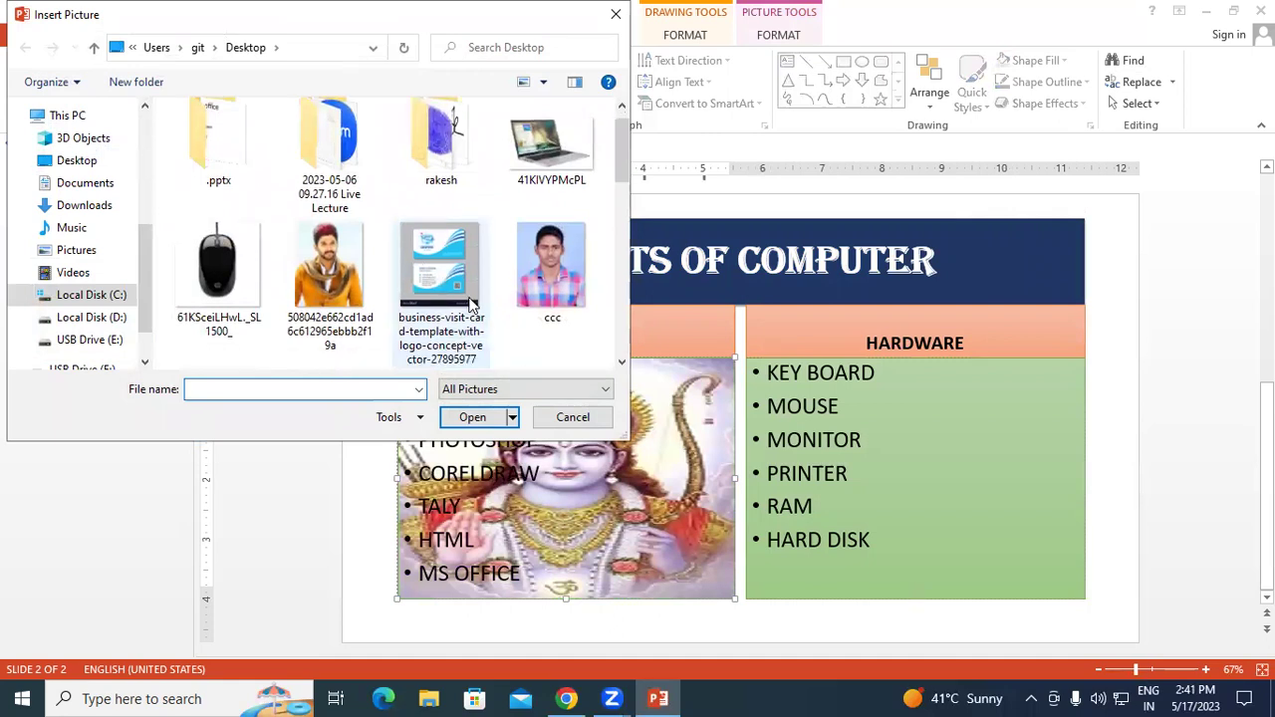
scroll(471, 311, "down", 2)
scroll(470, 304, "down", 3)
left_click(330, 329)
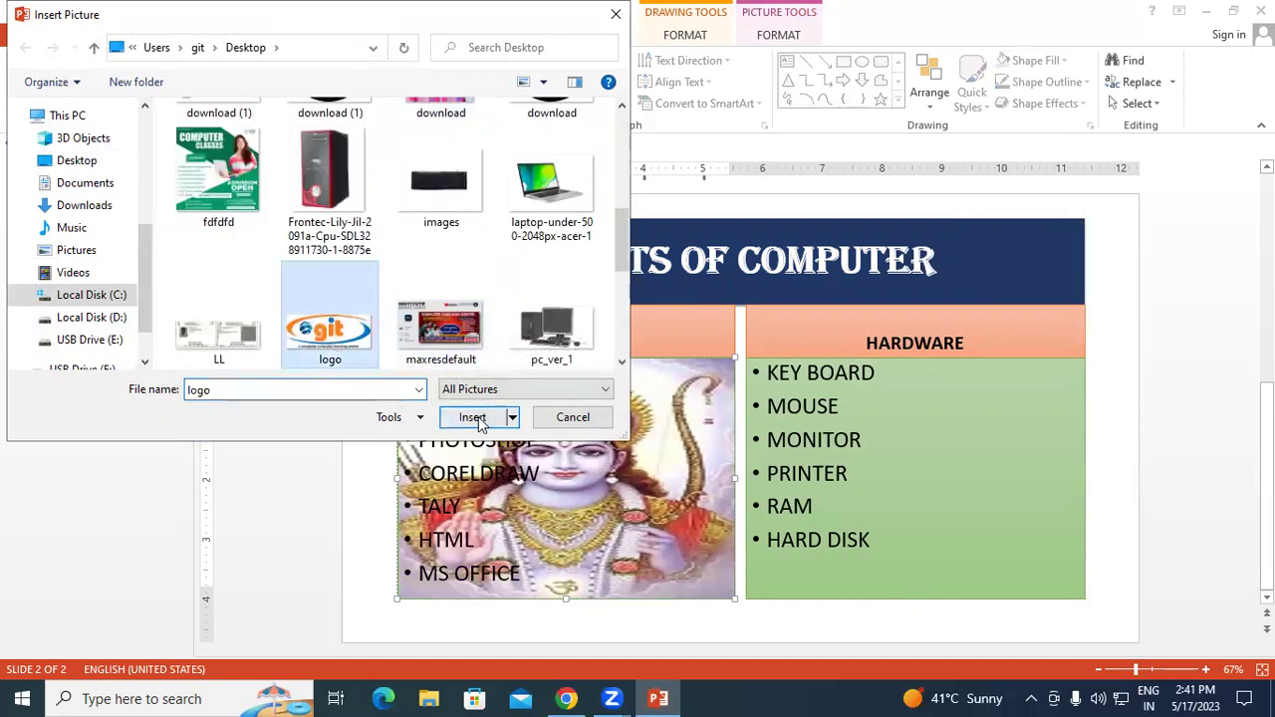
left_click(479, 418)
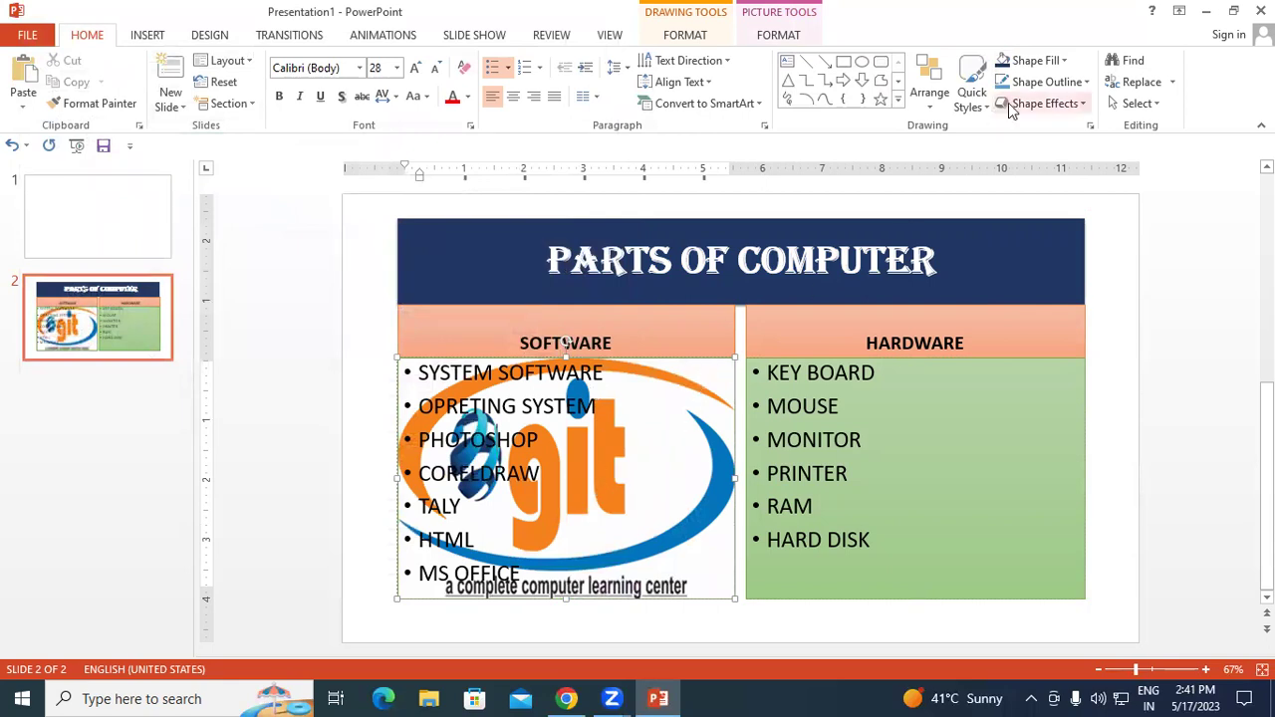
- Open More Gradients to show the Format Picture fill settings for the Software box
left_click(1064, 62)
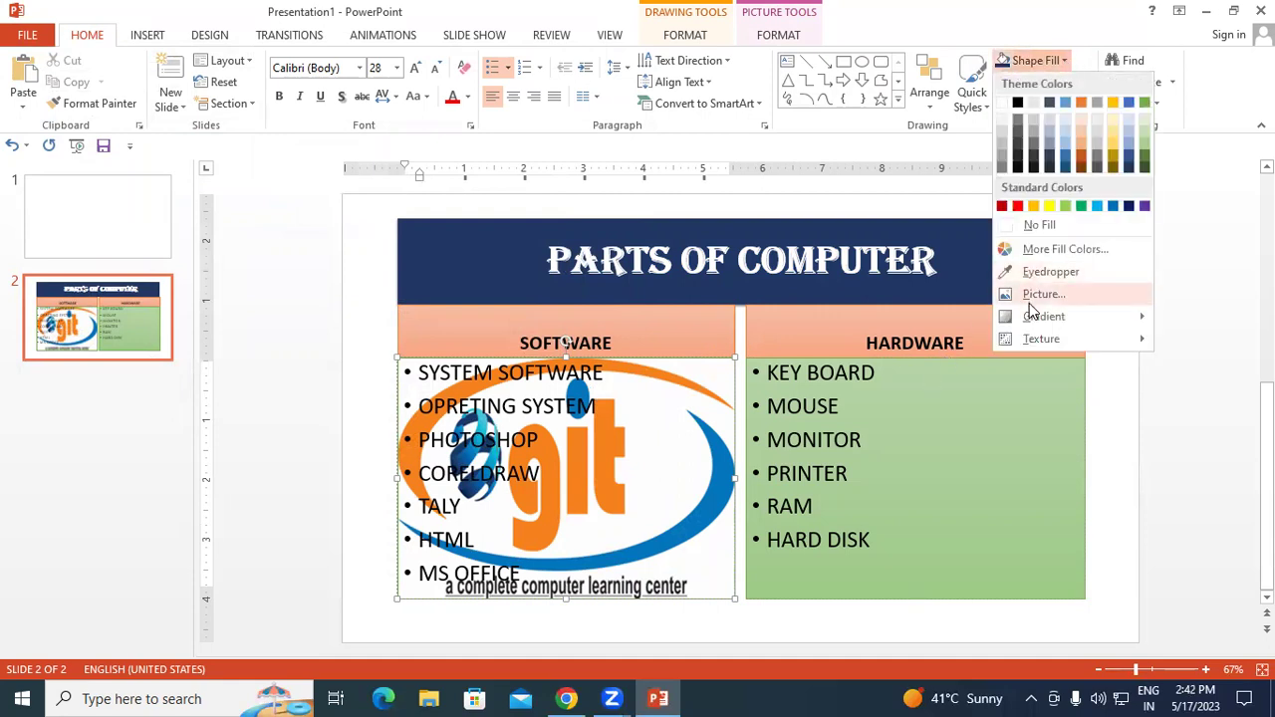
mouse_move(1024, 319)
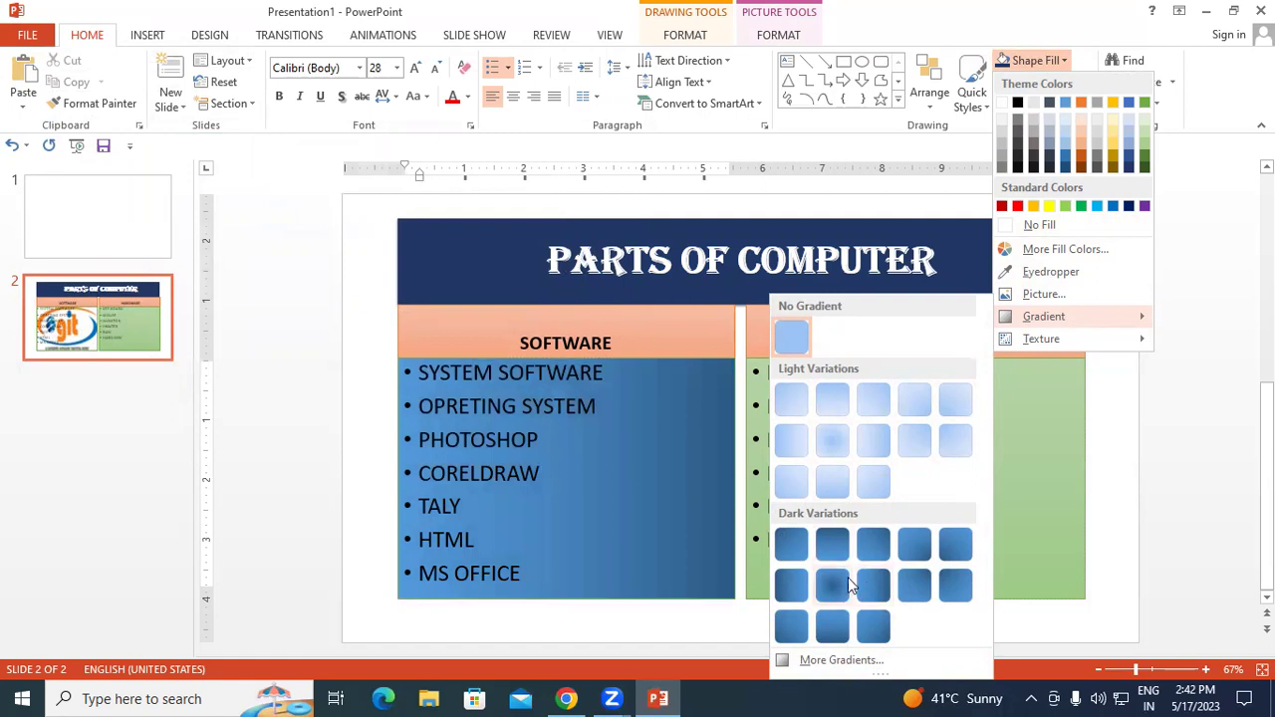
left_click(852, 662)
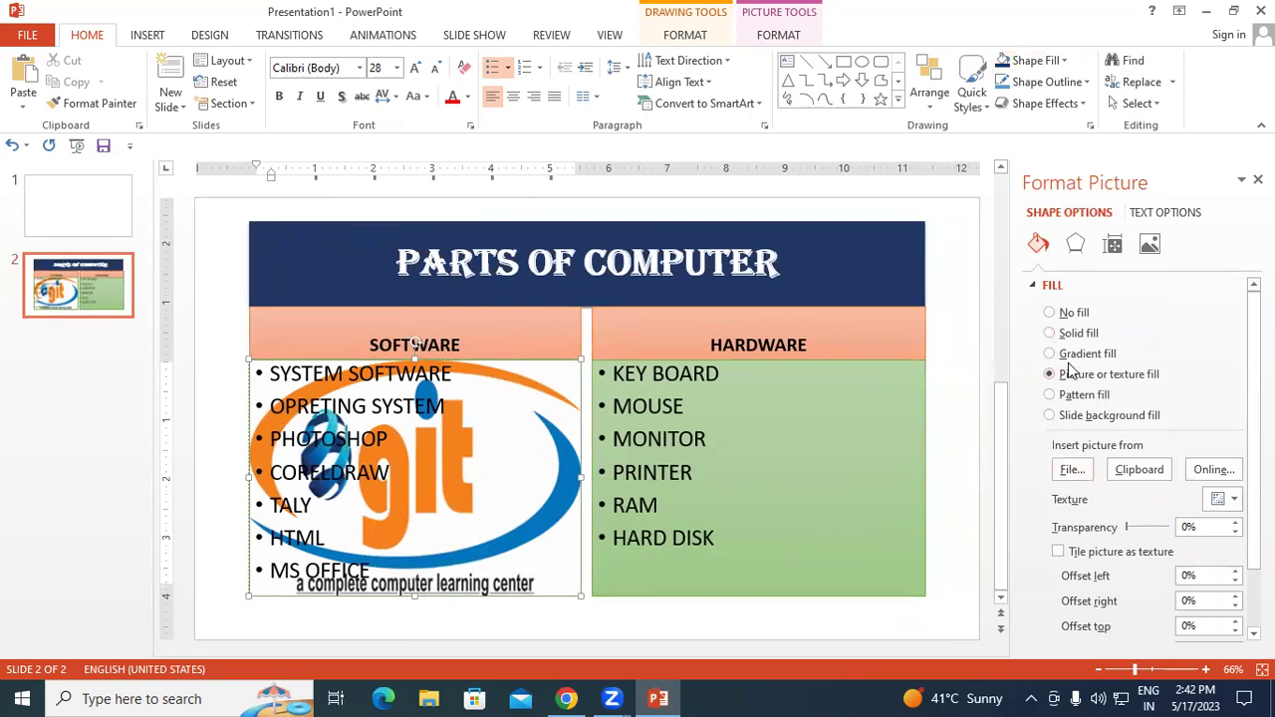
- Switch the Software box to a gradient fill and make its first stop light gold
left_click(1051, 335)
left_click(1233, 454)
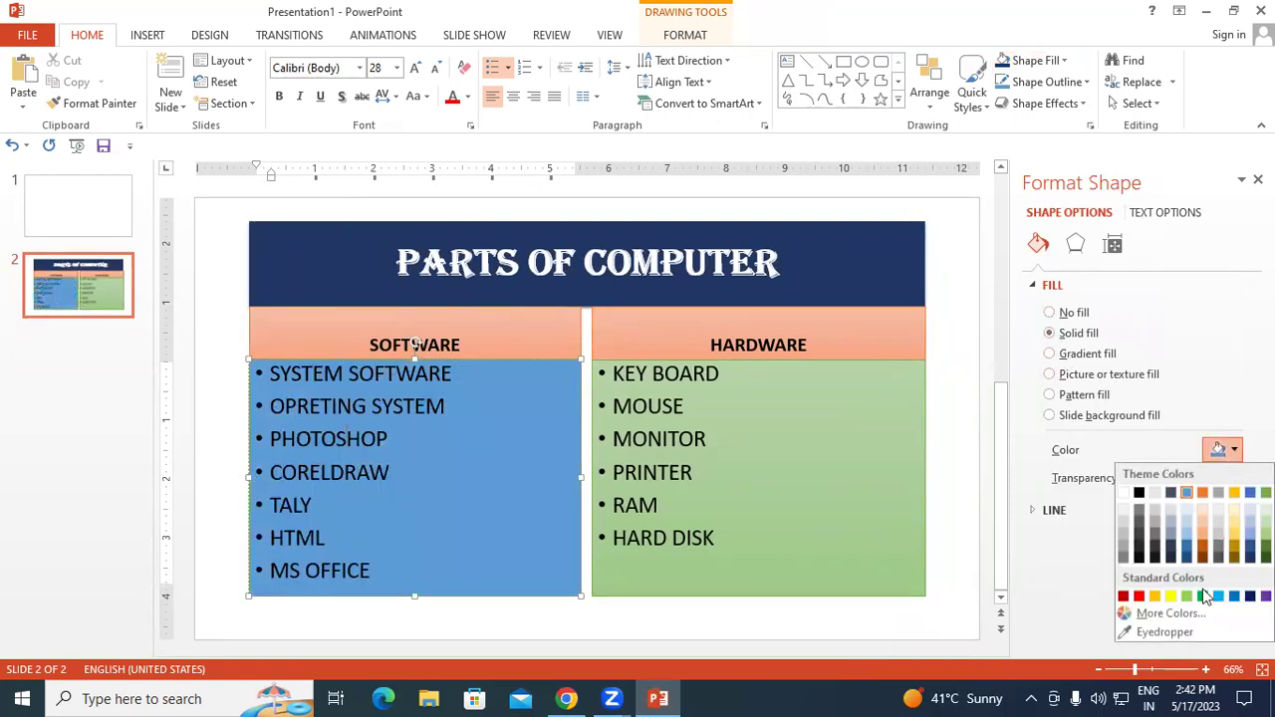
left_click(1051, 354)
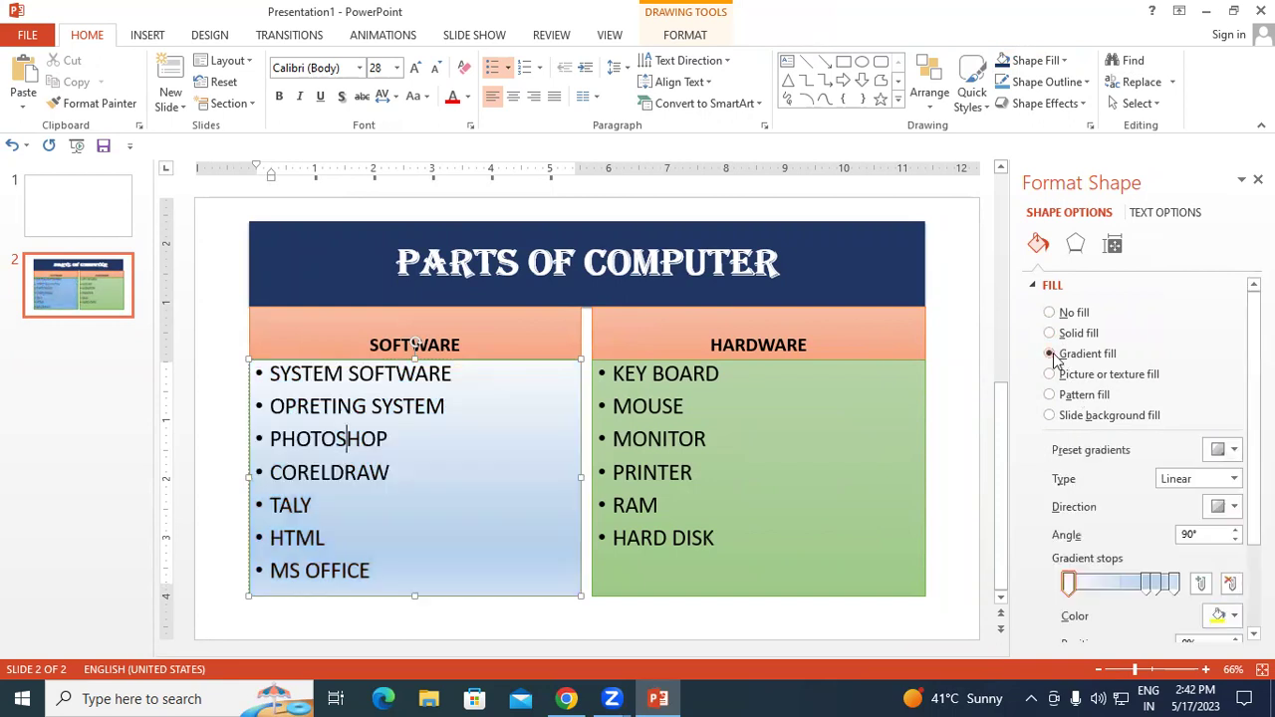
left_click(1070, 585)
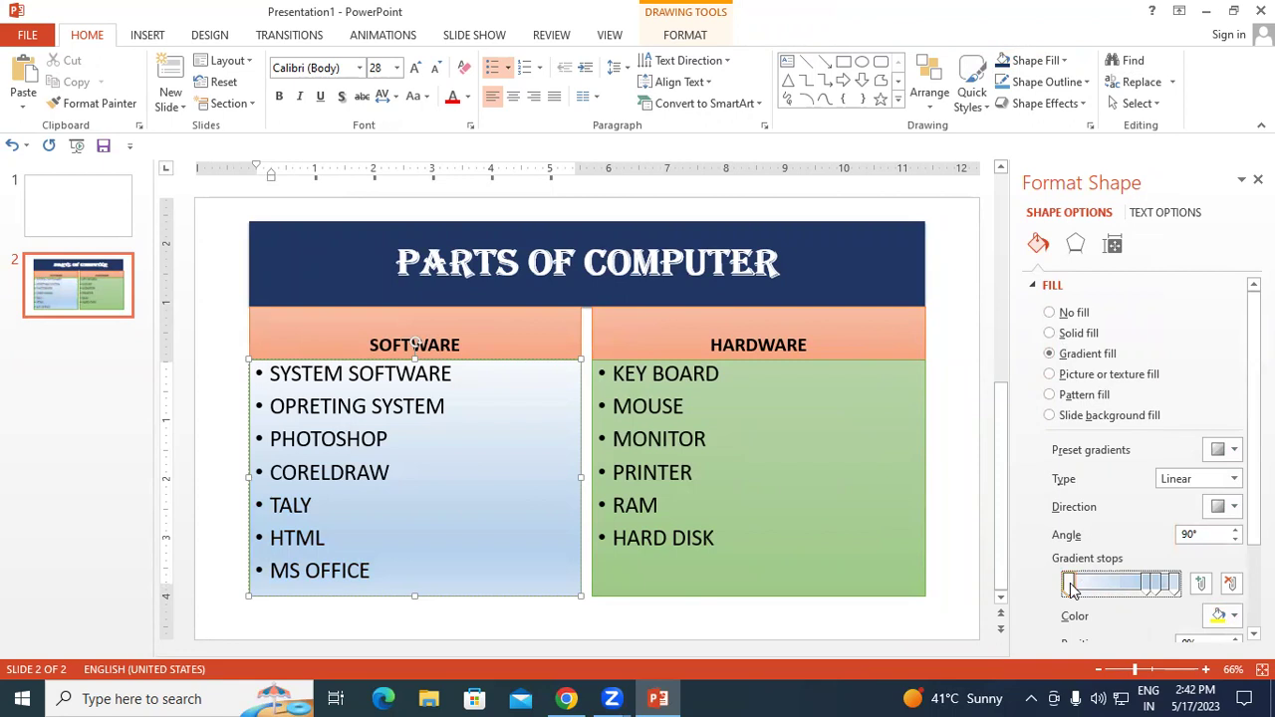
left_click(1224, 614)
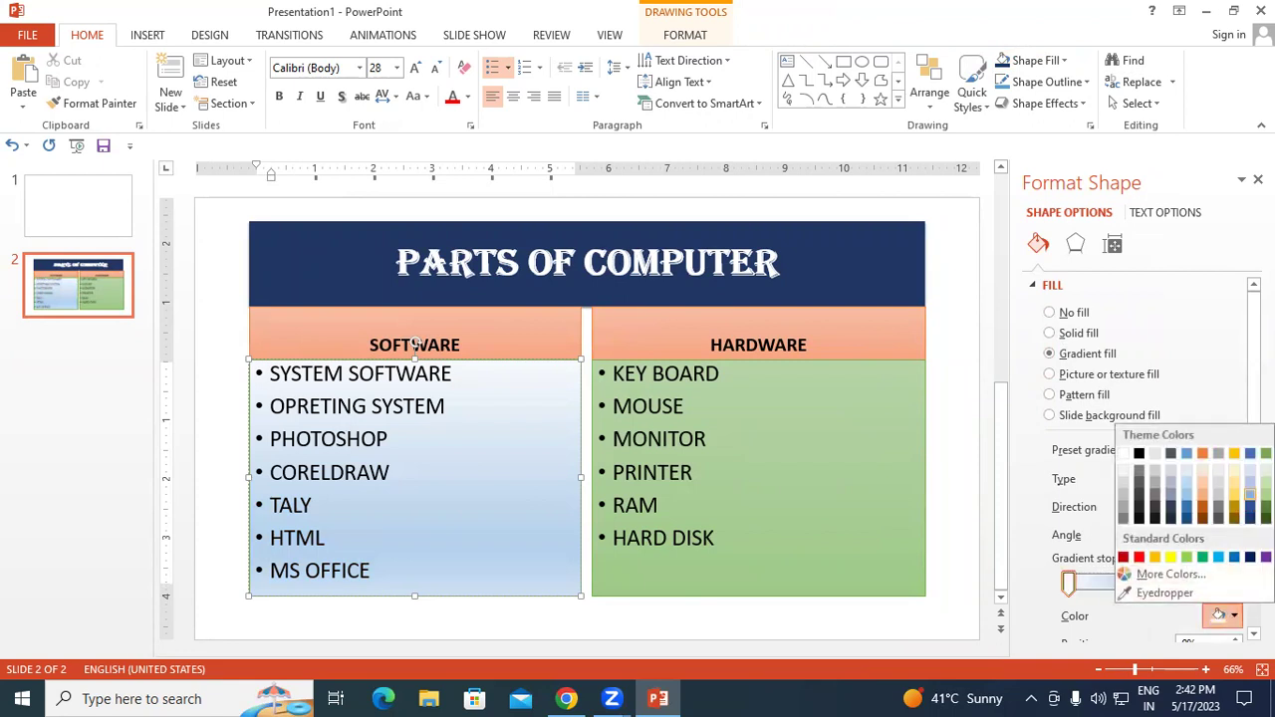
left_click(1267, 495)
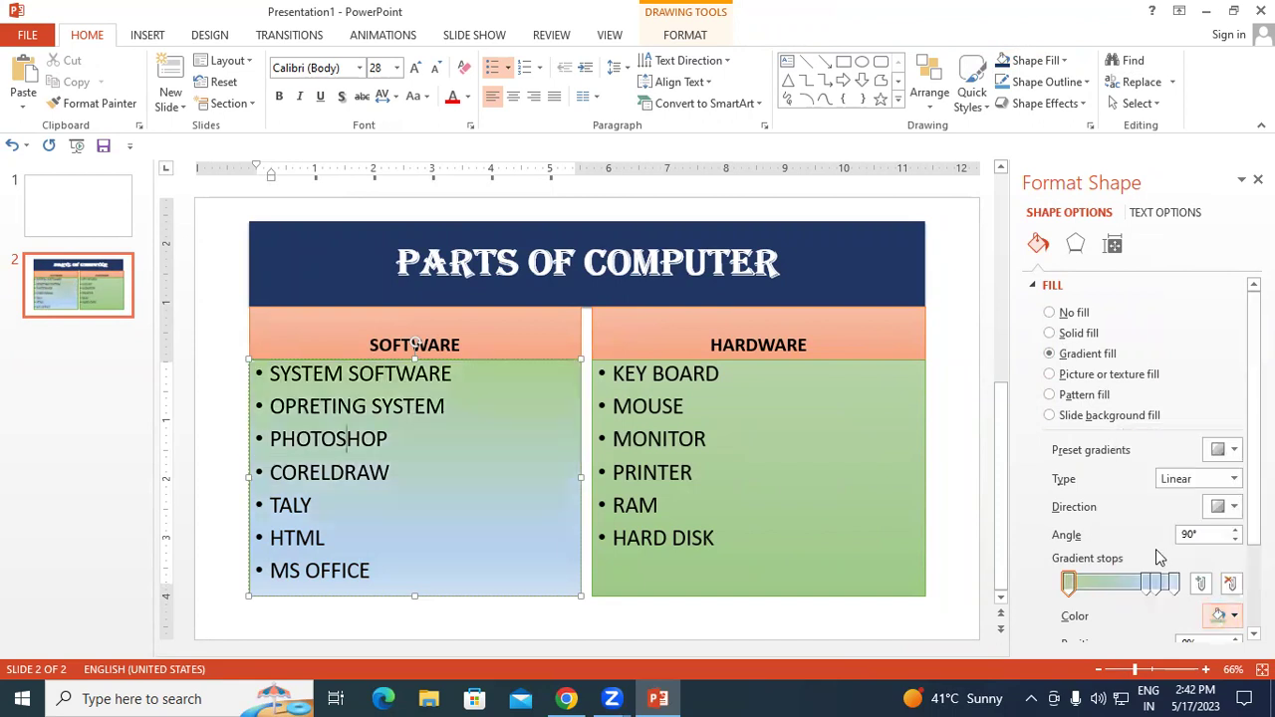
left_click(1224, 614)
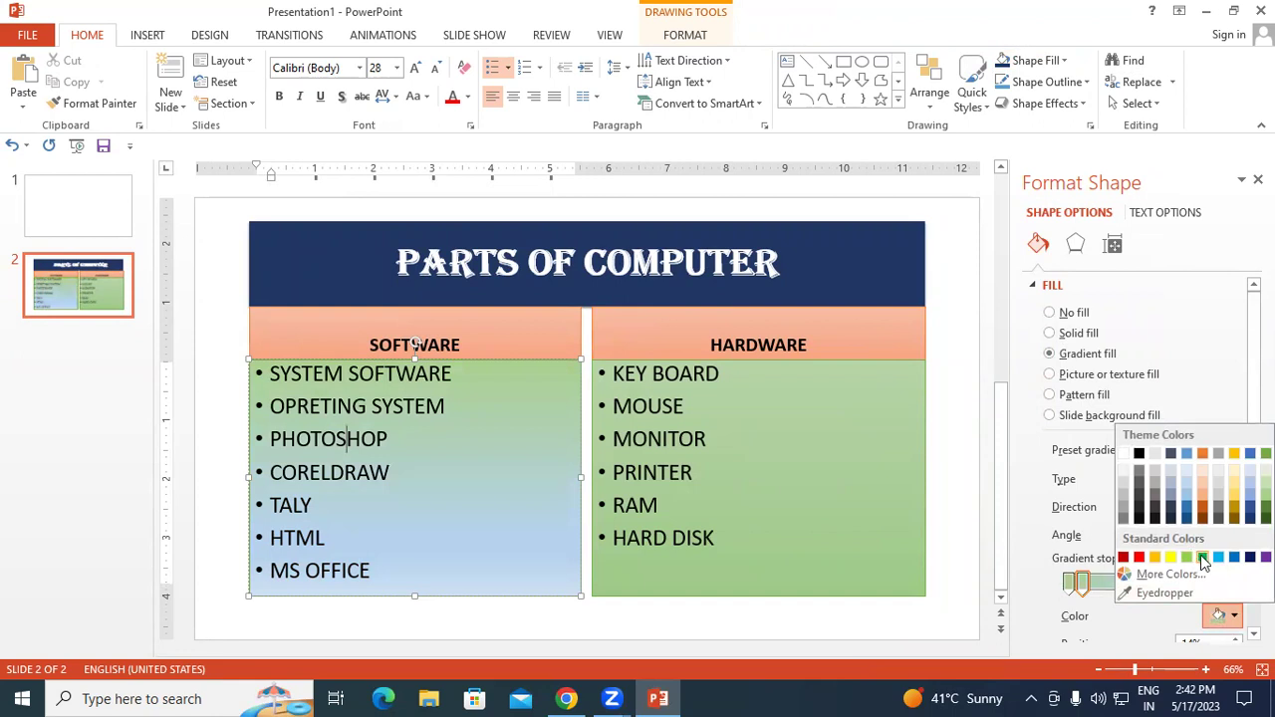
left_click(1170, 557)
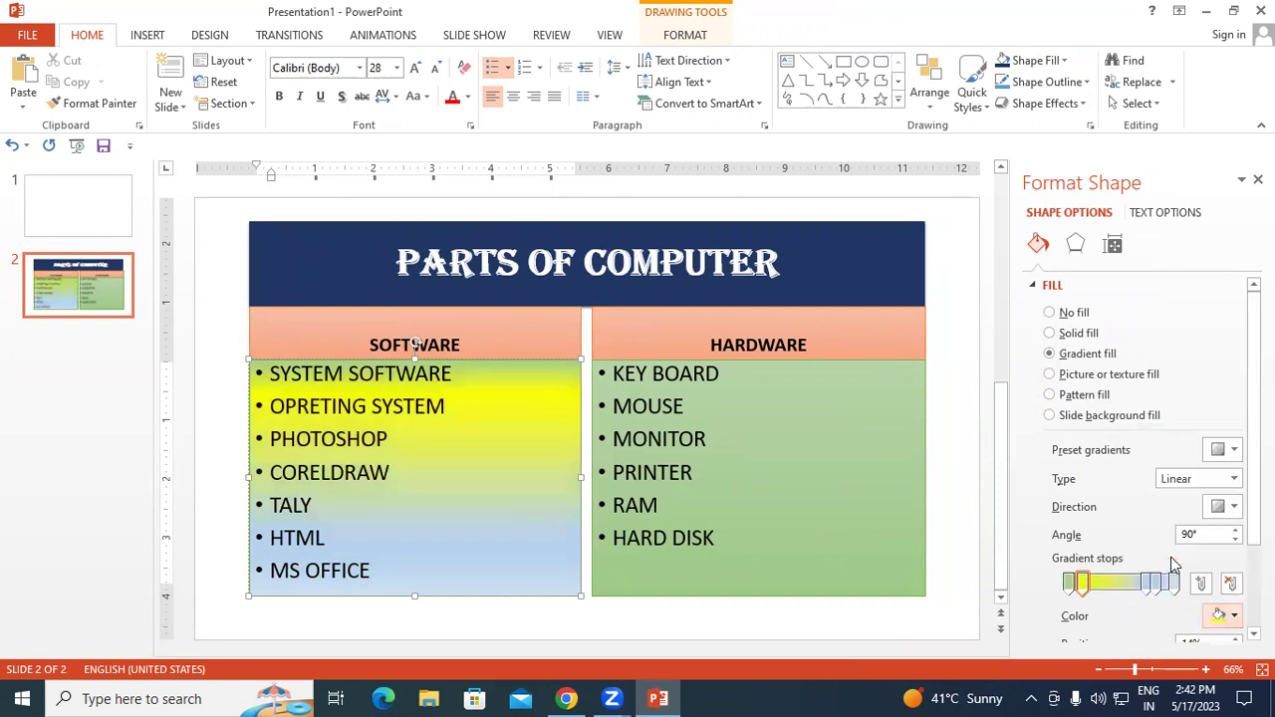
left_click(1224, 615)
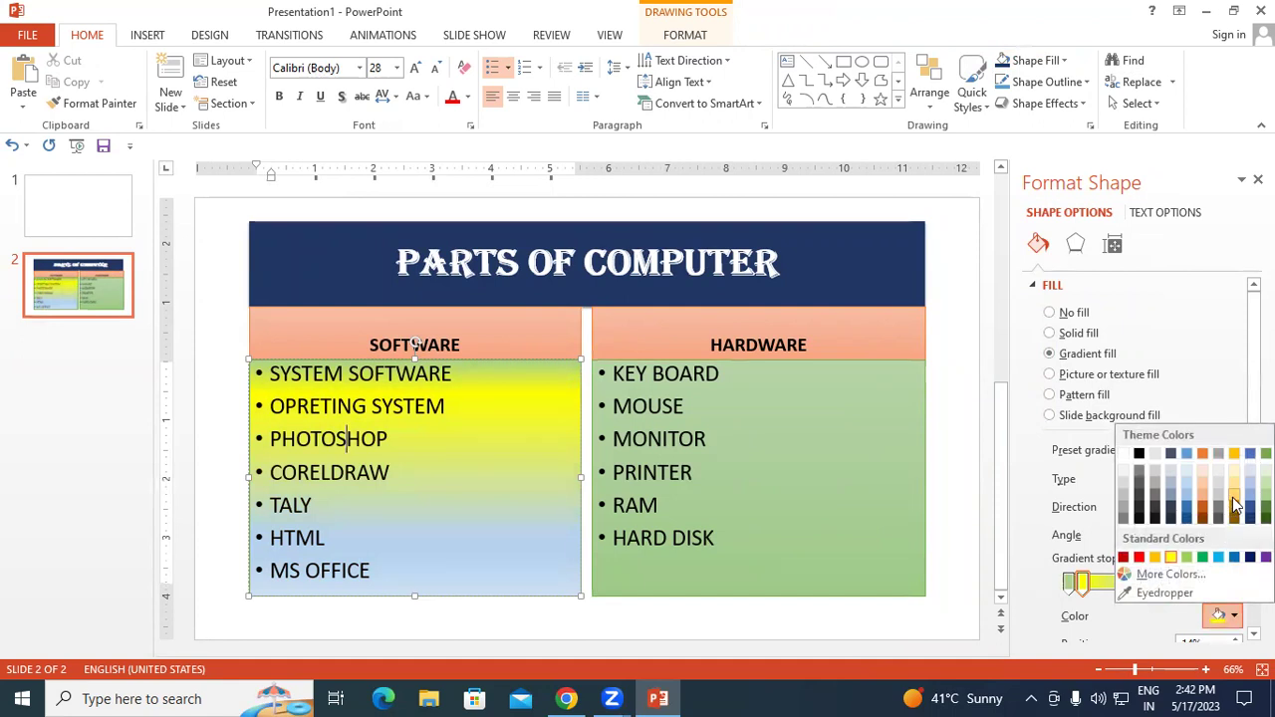
left_click(1234, 505)
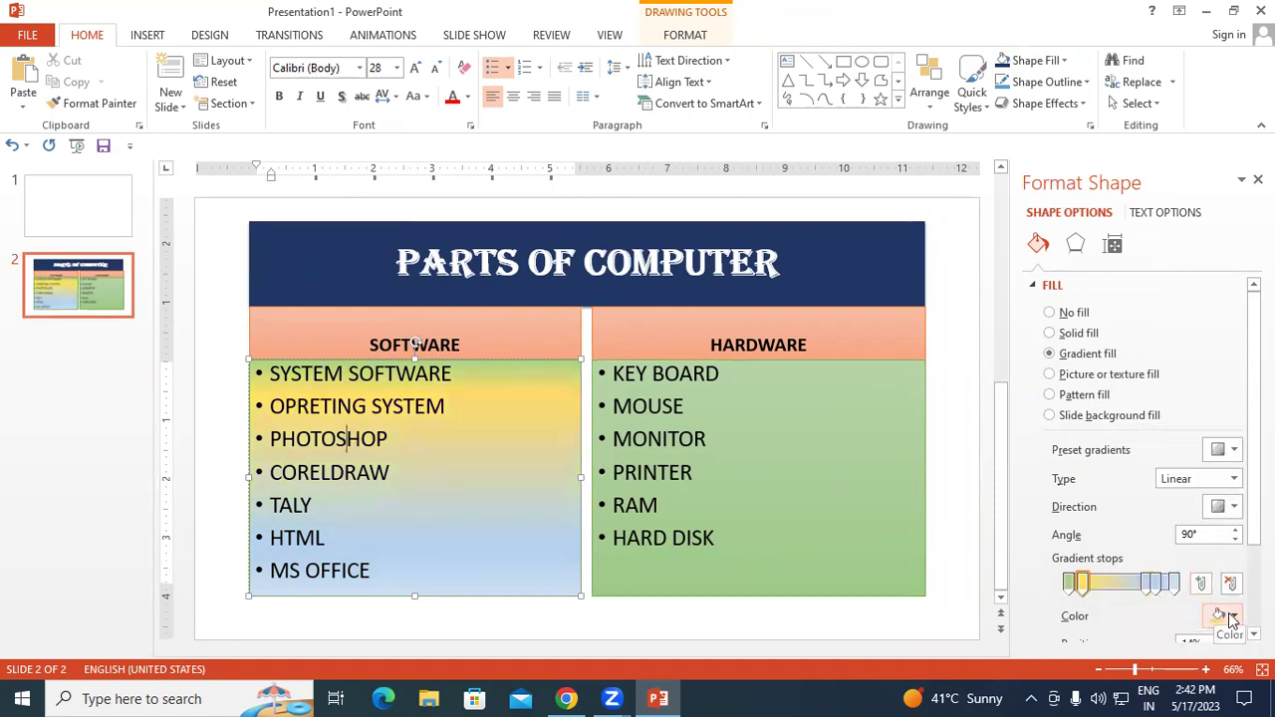
- Recolour the other gradient stops dark orange, light blue and dark green, then set No fill
left_click(1104, 582)
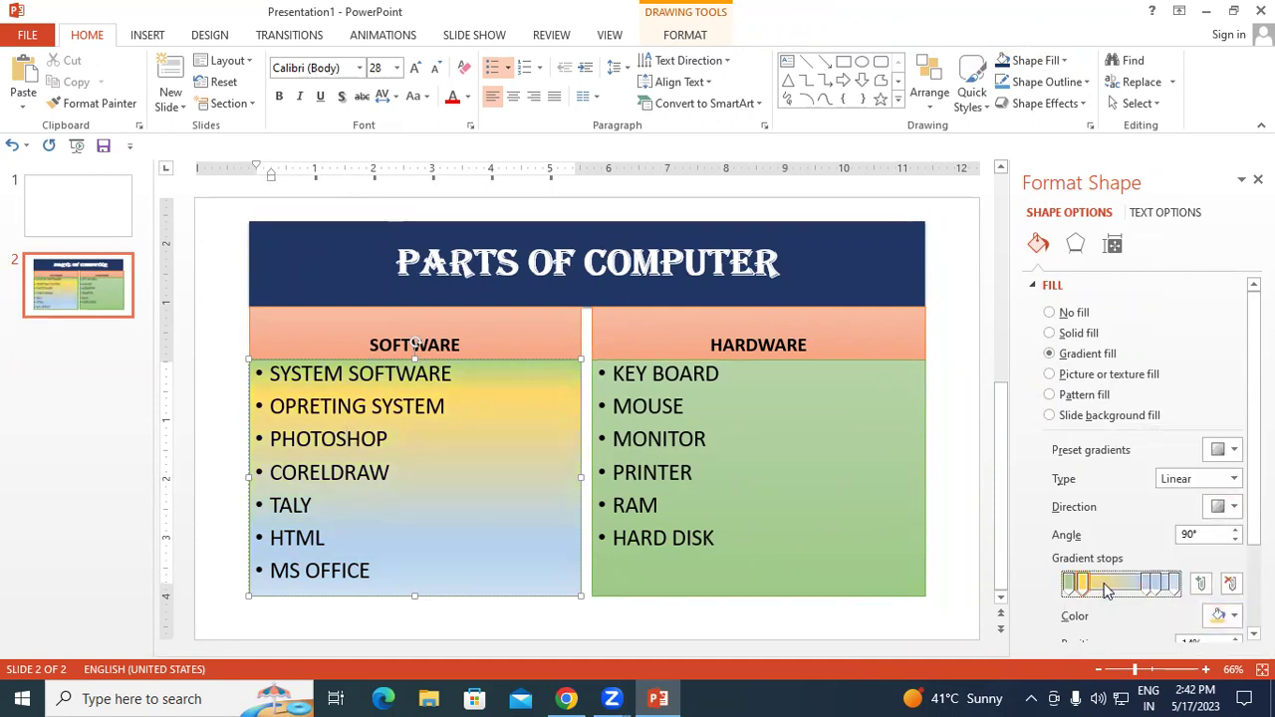
left_click(1233, 617)
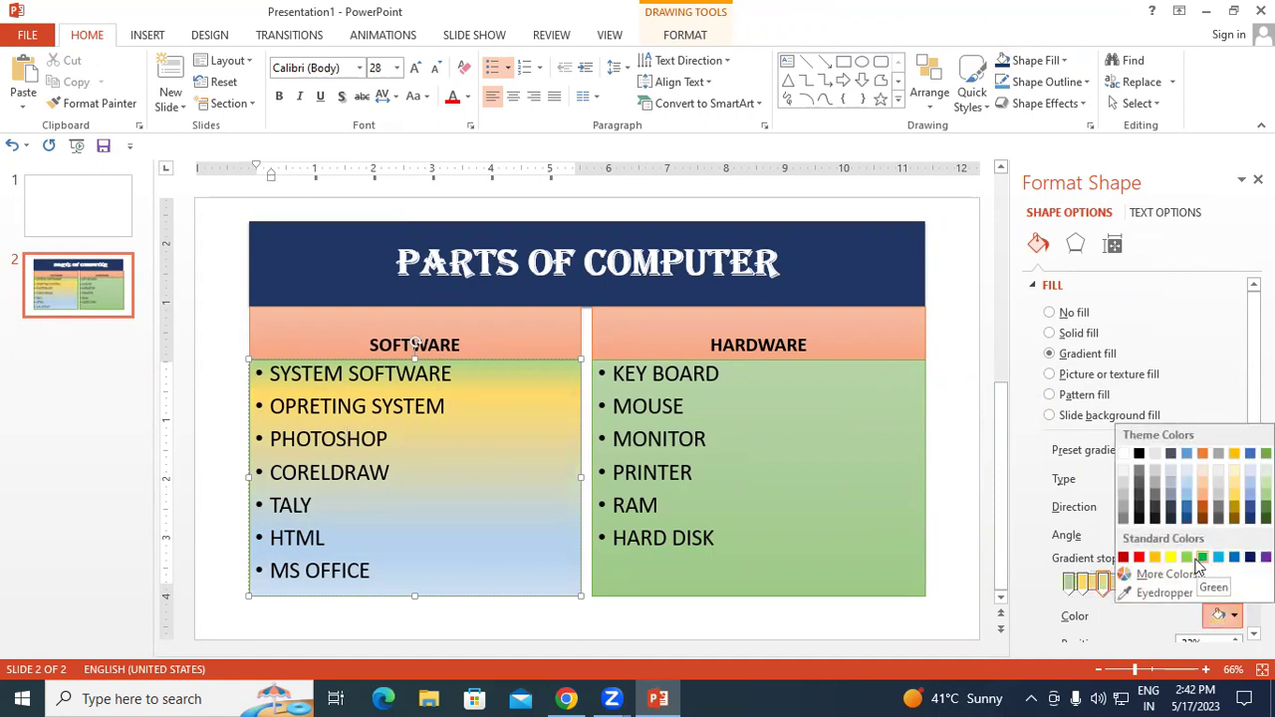
left_click(1206, 508)
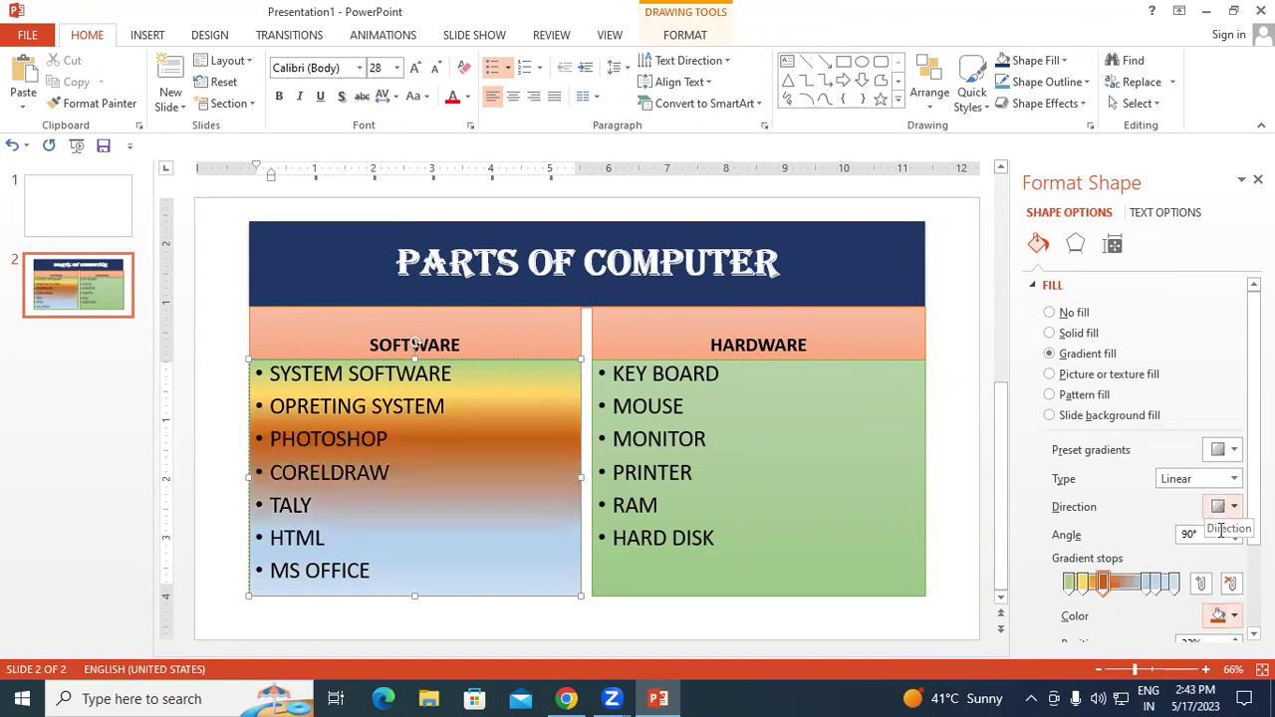
left_click(1139, 586)
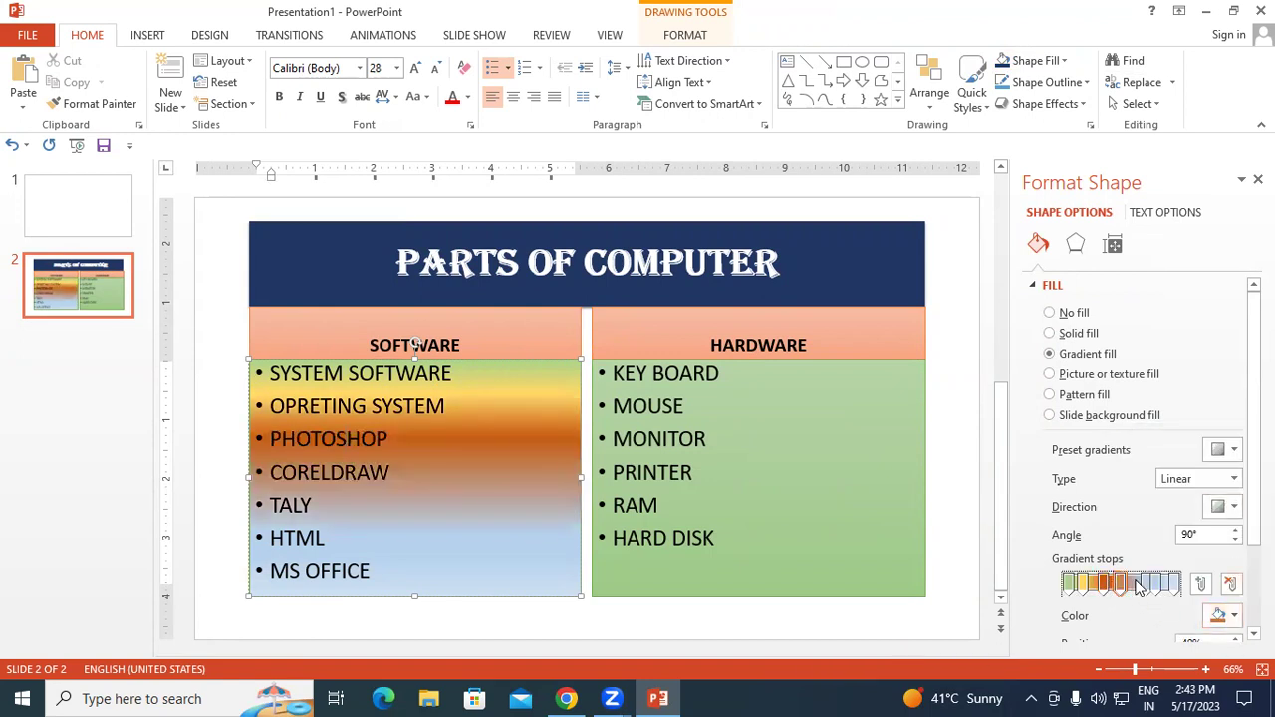
left_click(1234, 616)
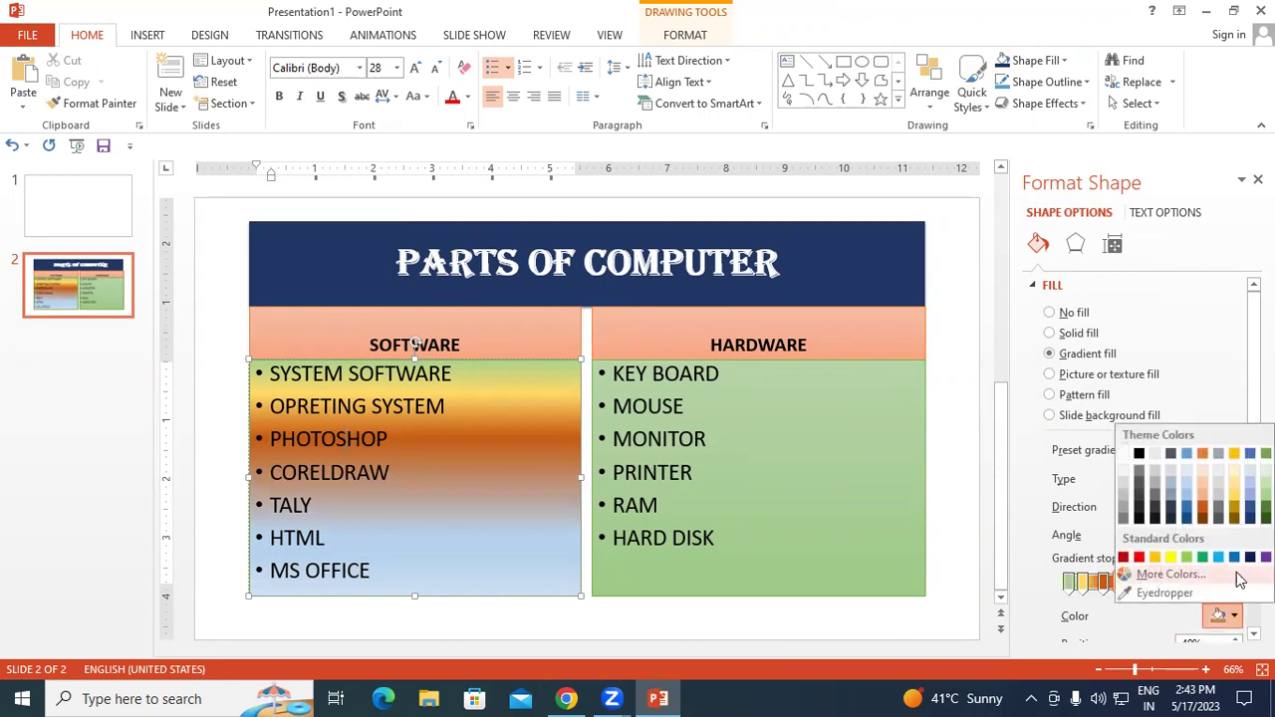
left_click(1186, 491)
left_click(1139, 585)
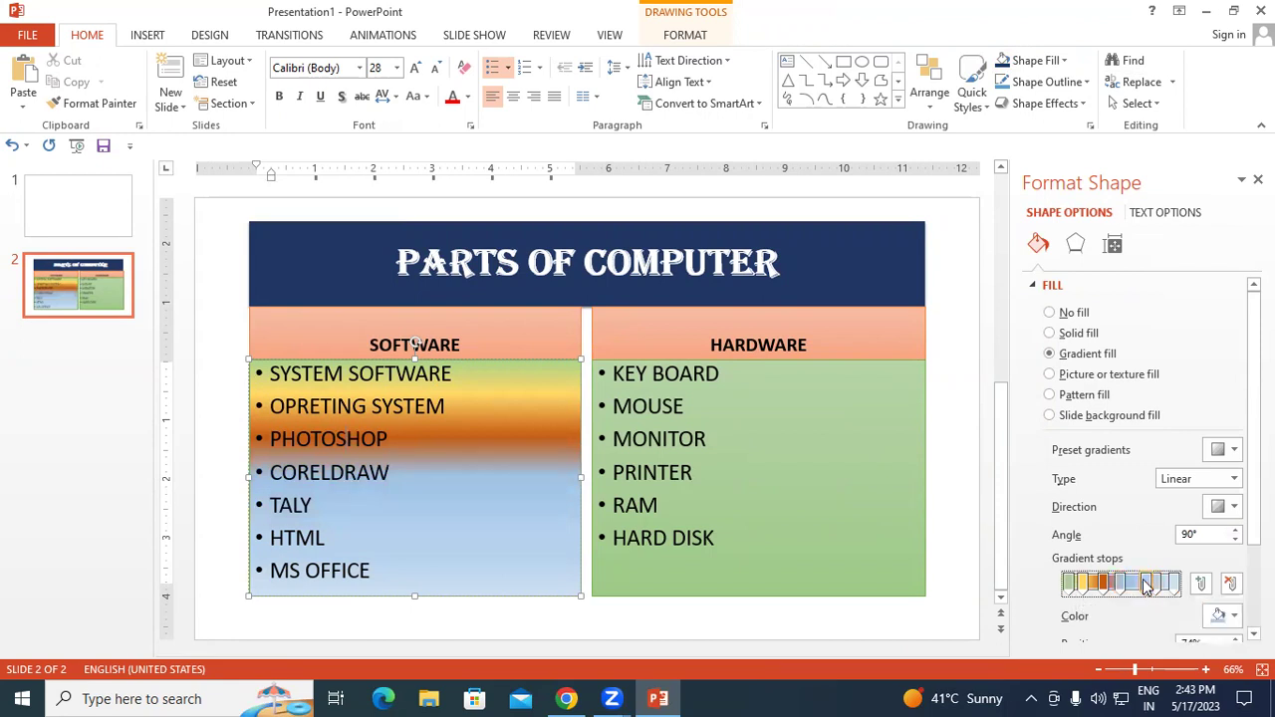
left_click(1221, 615)
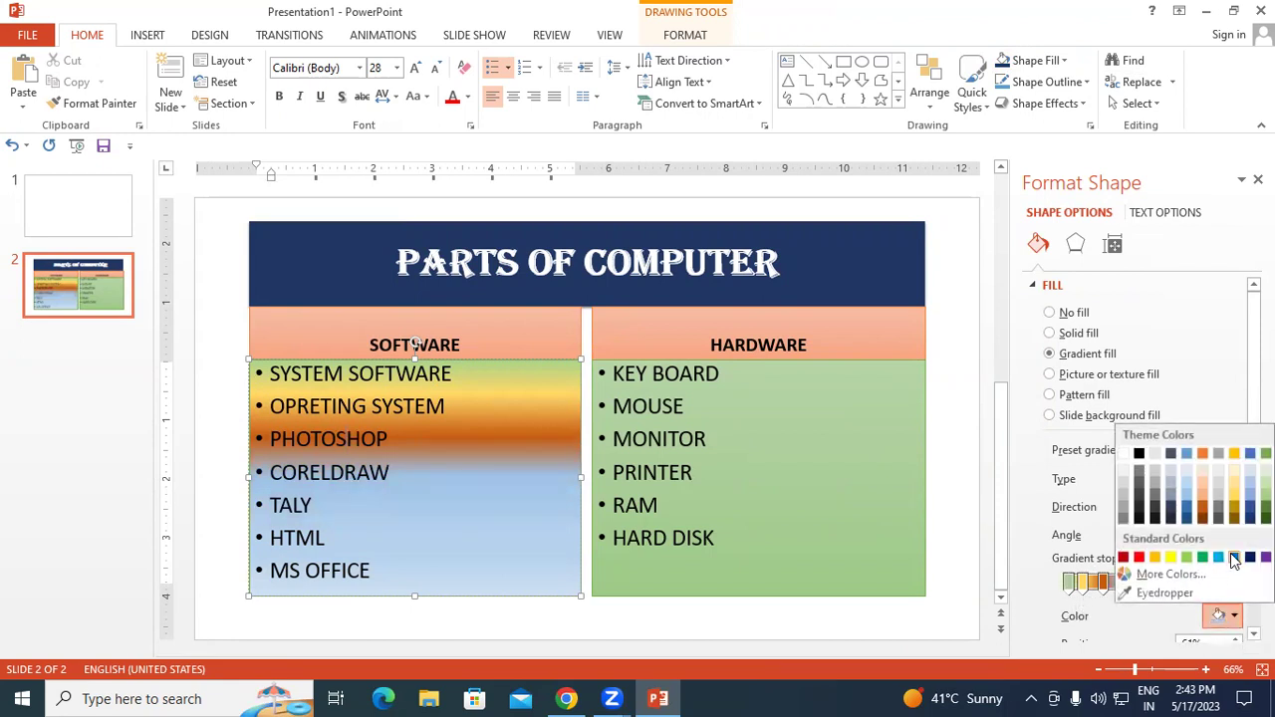
left_click(1265, 517)
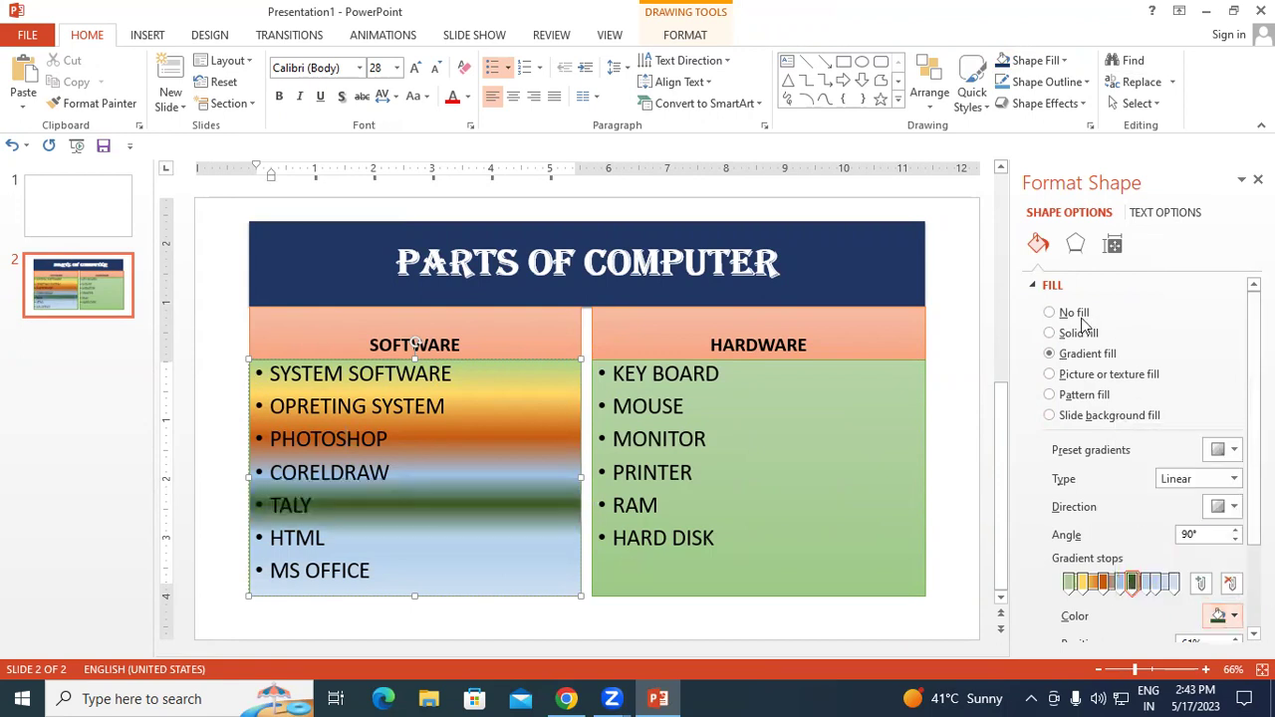
left_click(1049, 315)
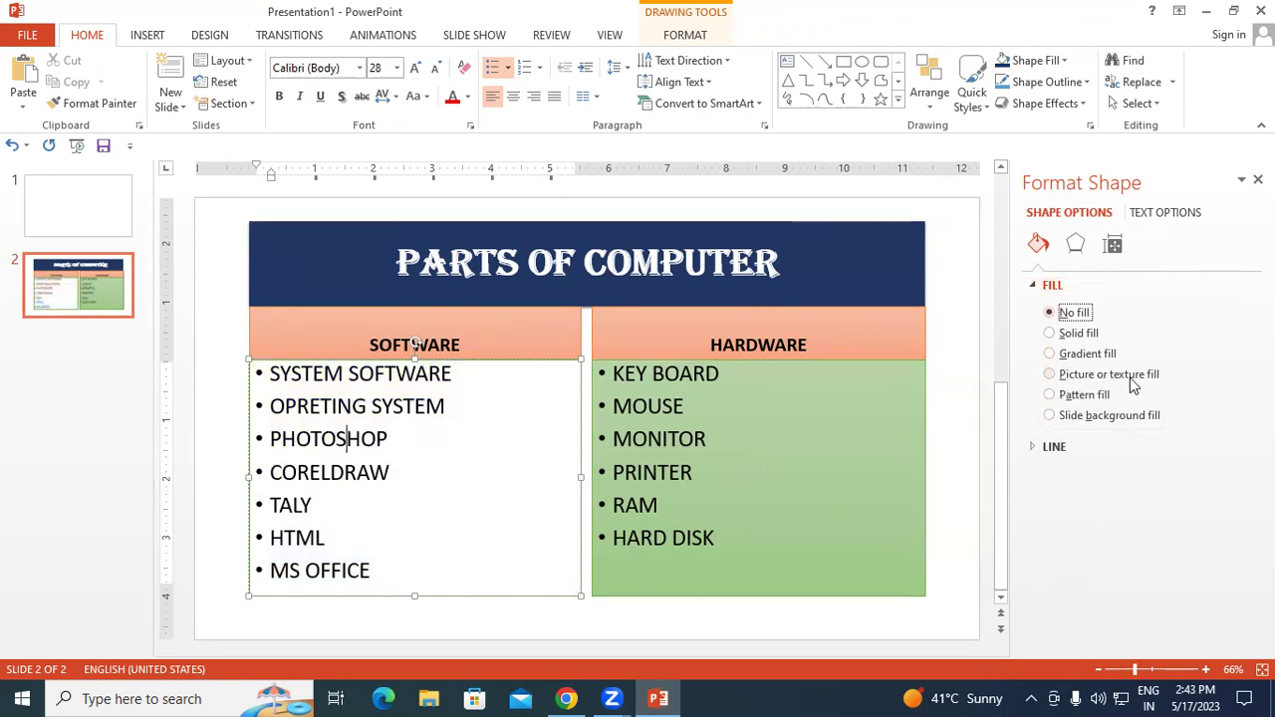
- Set a picture fill on the Software box, try the Clipboard image, then restore the GIT logo
left_click(1051, 376)
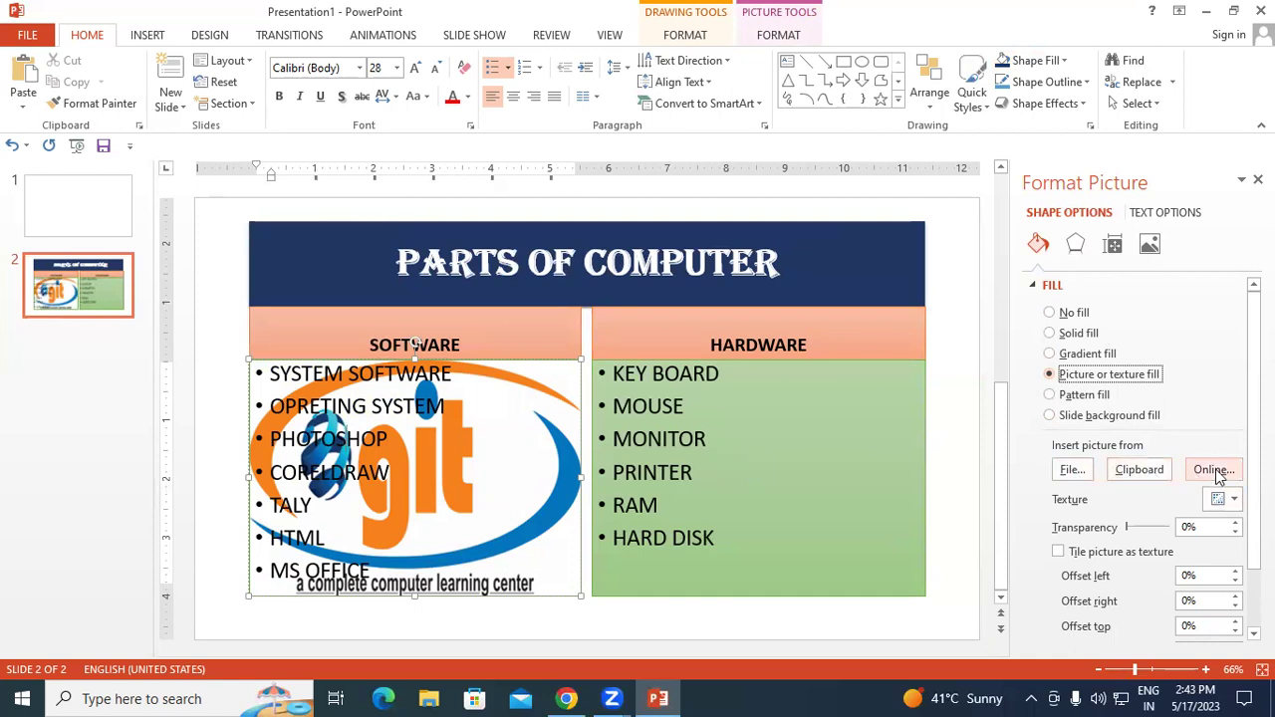
left_click(1139, 471)
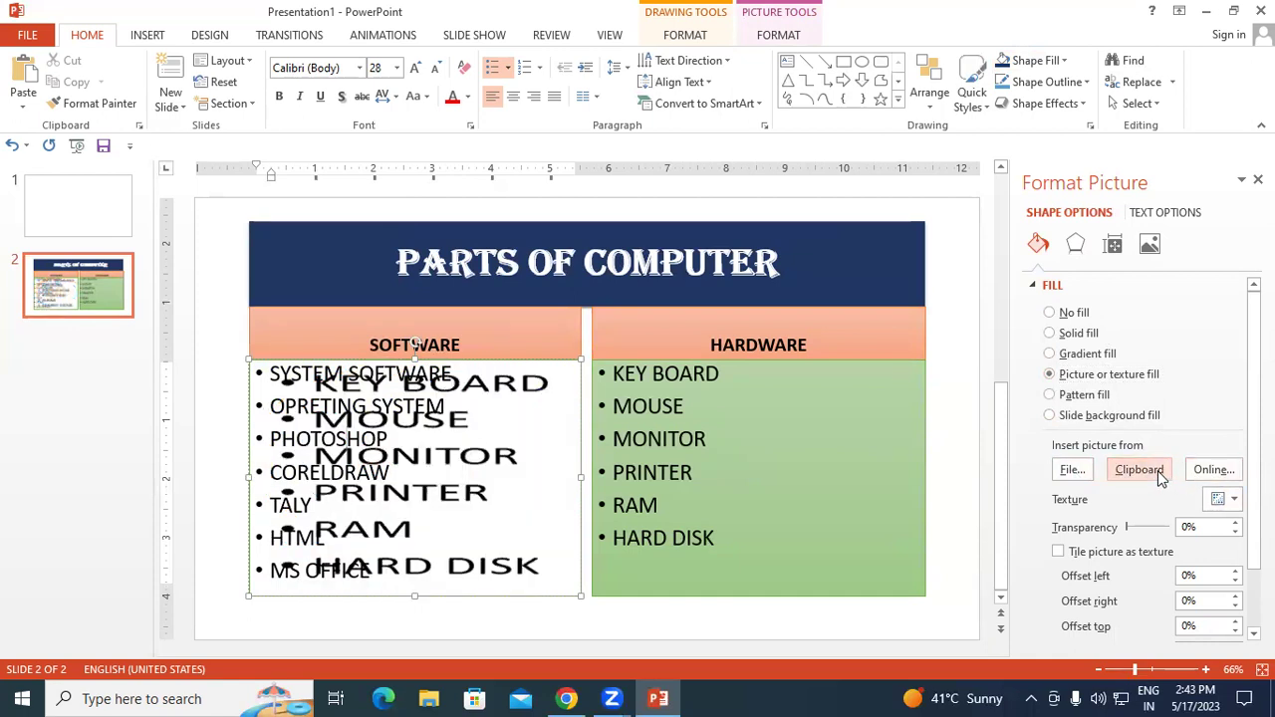
left_click(1159, 477)
left_click(1155, 481)
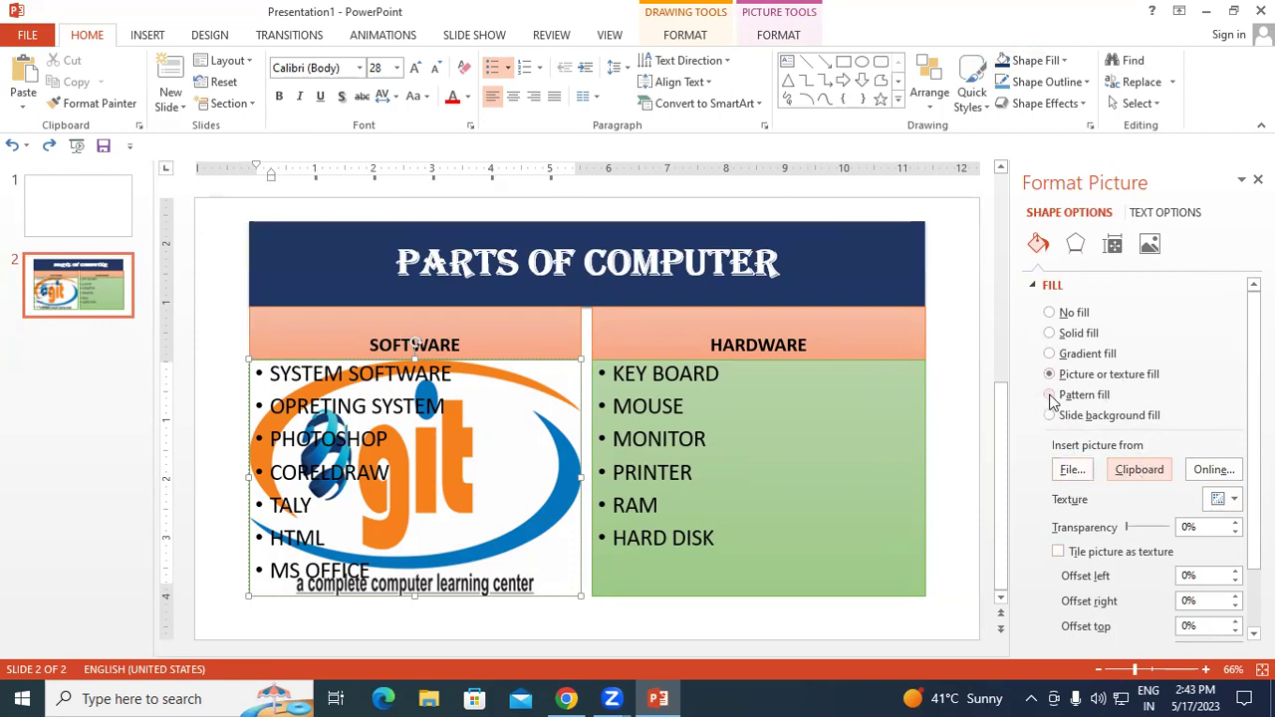
- Try a Horizontal brick pattern fill, then undo back to the light green fill and deselect
left_click(1052, 395)
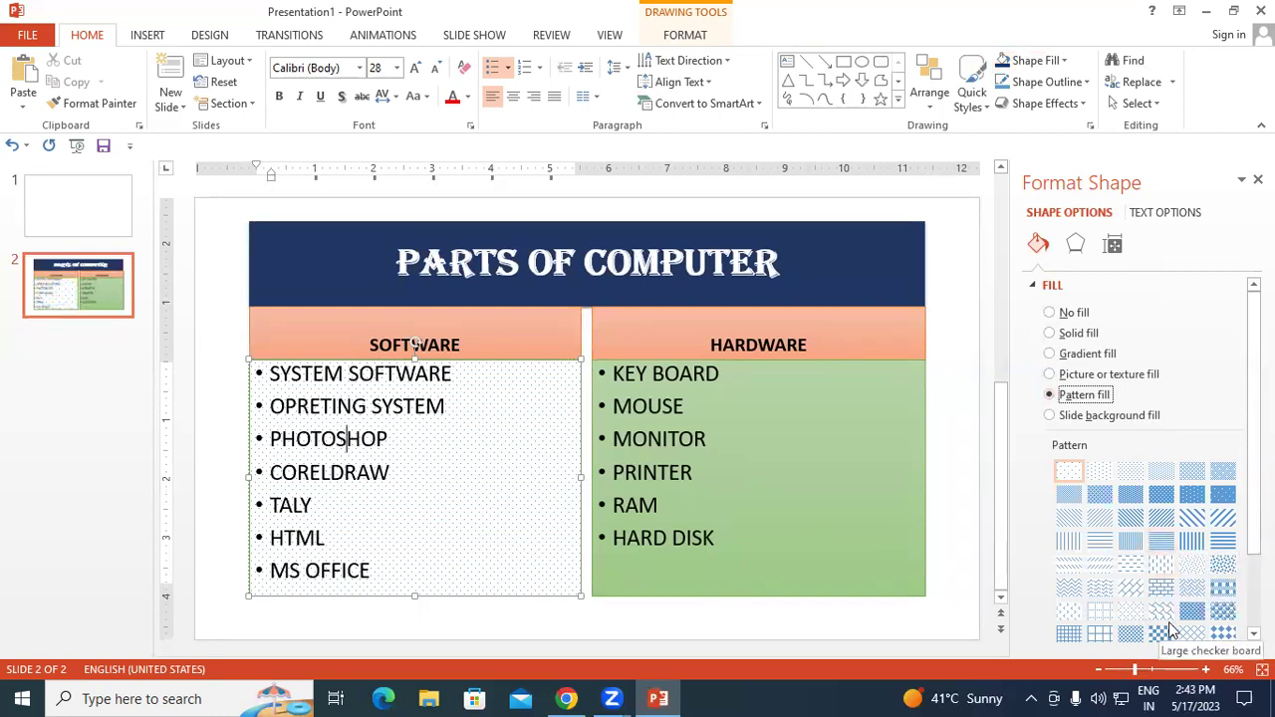
left_click(1163, 590)
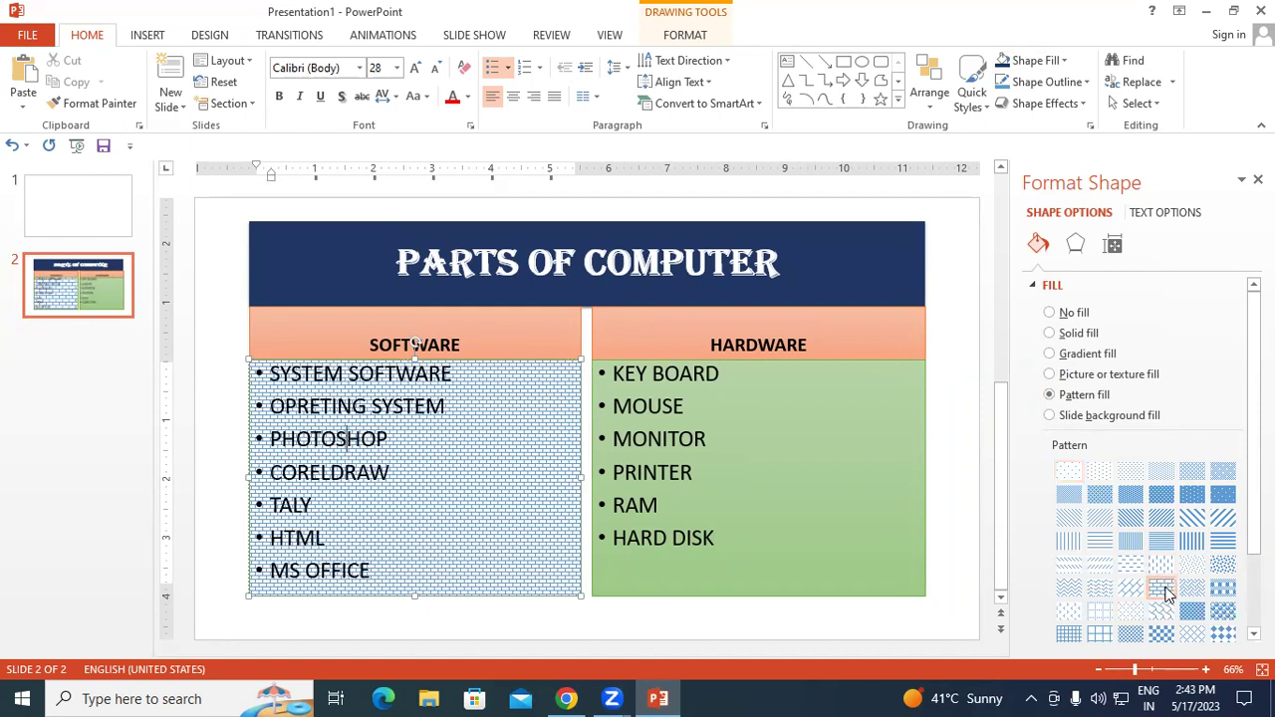
key("ctrl+z")
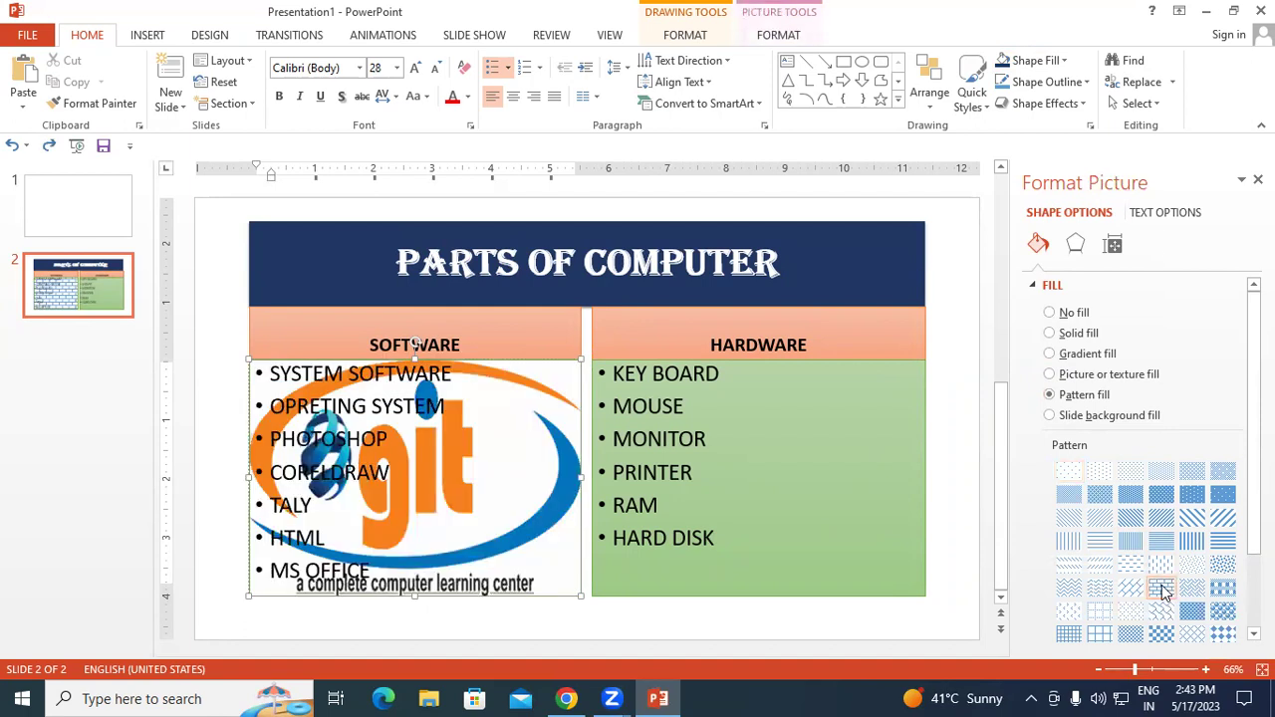
key("ctrl+z")
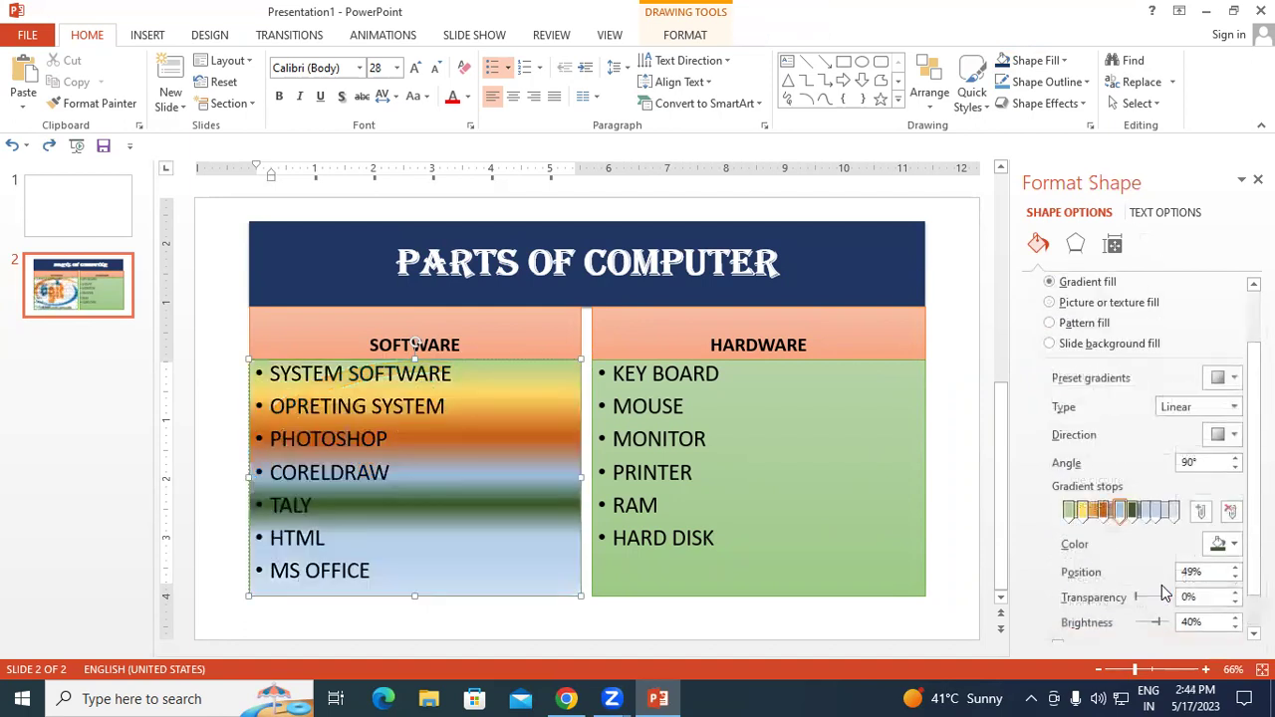
key("ctrl+z")
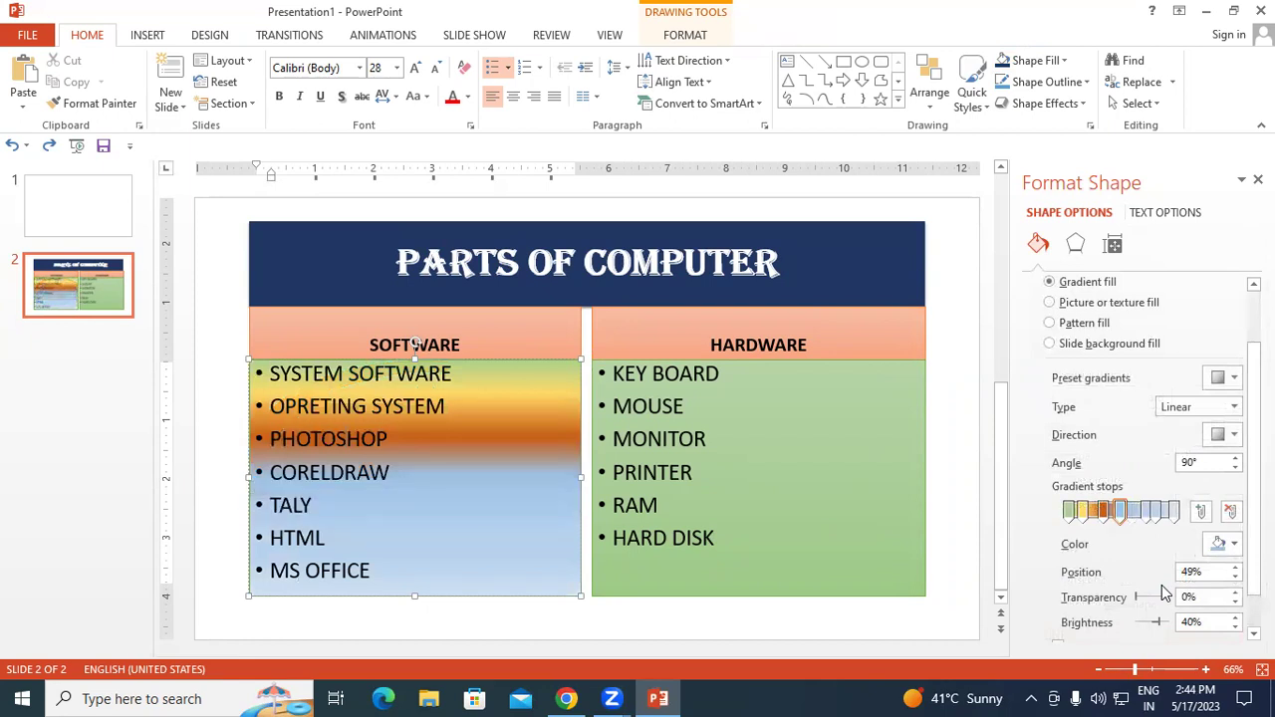
key("ctrl+z")
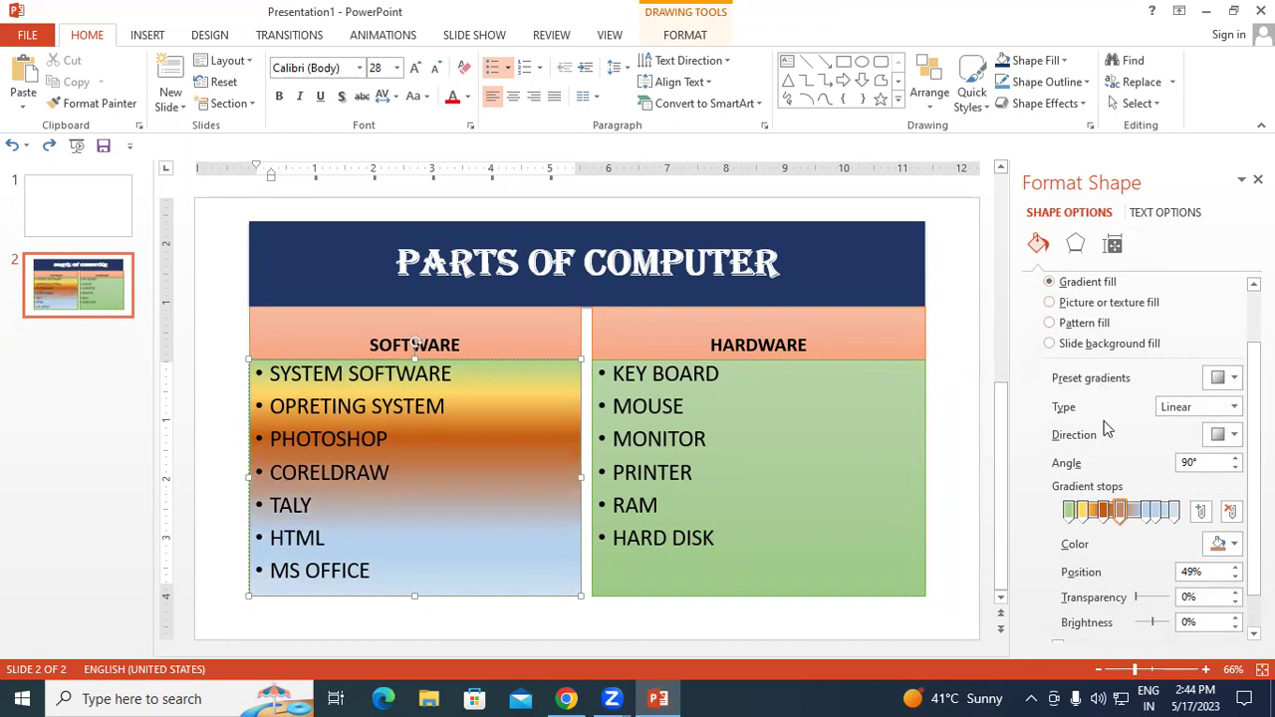
key("ctrl+z")
key("ctrl+z")
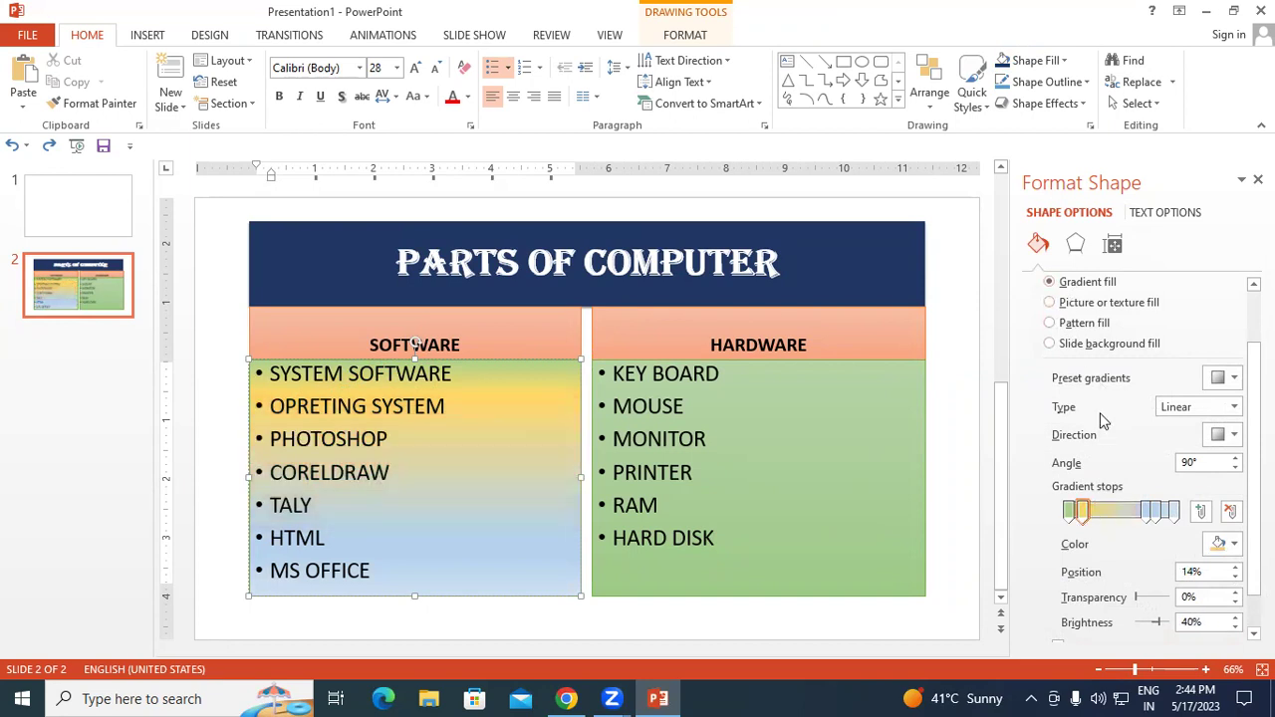
key("ctrl+z")
key("ctrl+z")
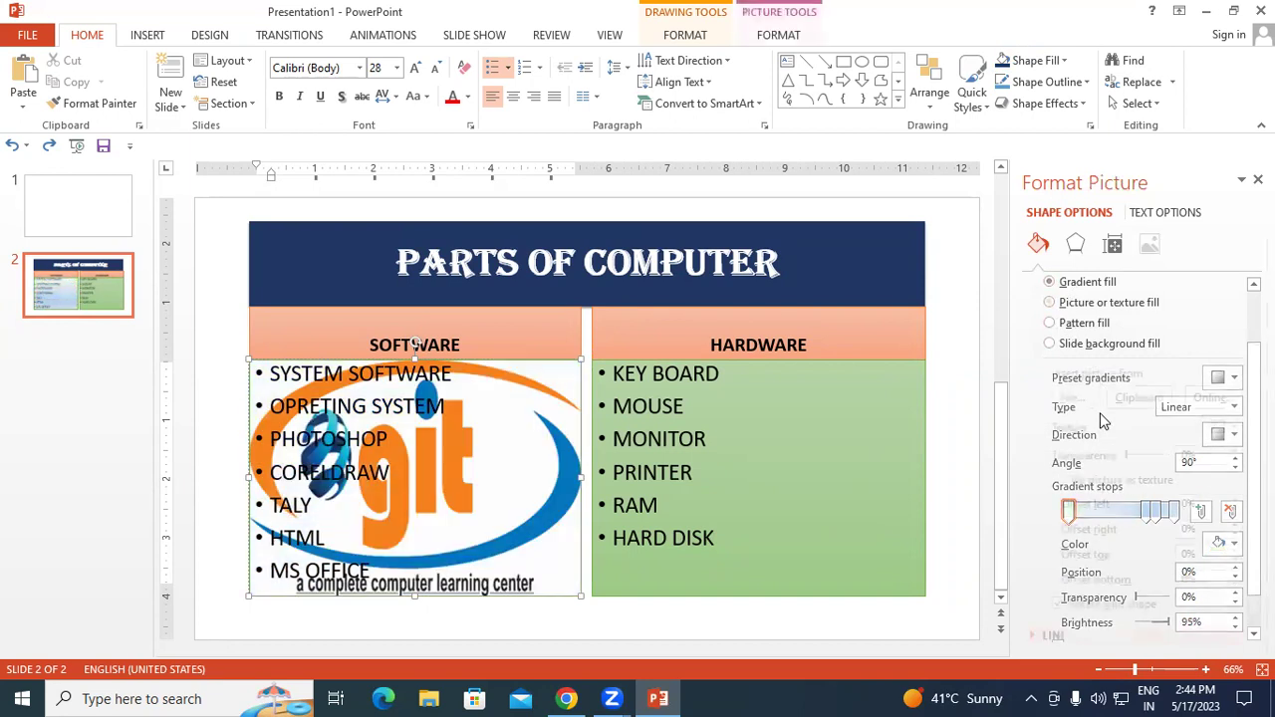
key("ctrl+z")
key("ctrl+y")
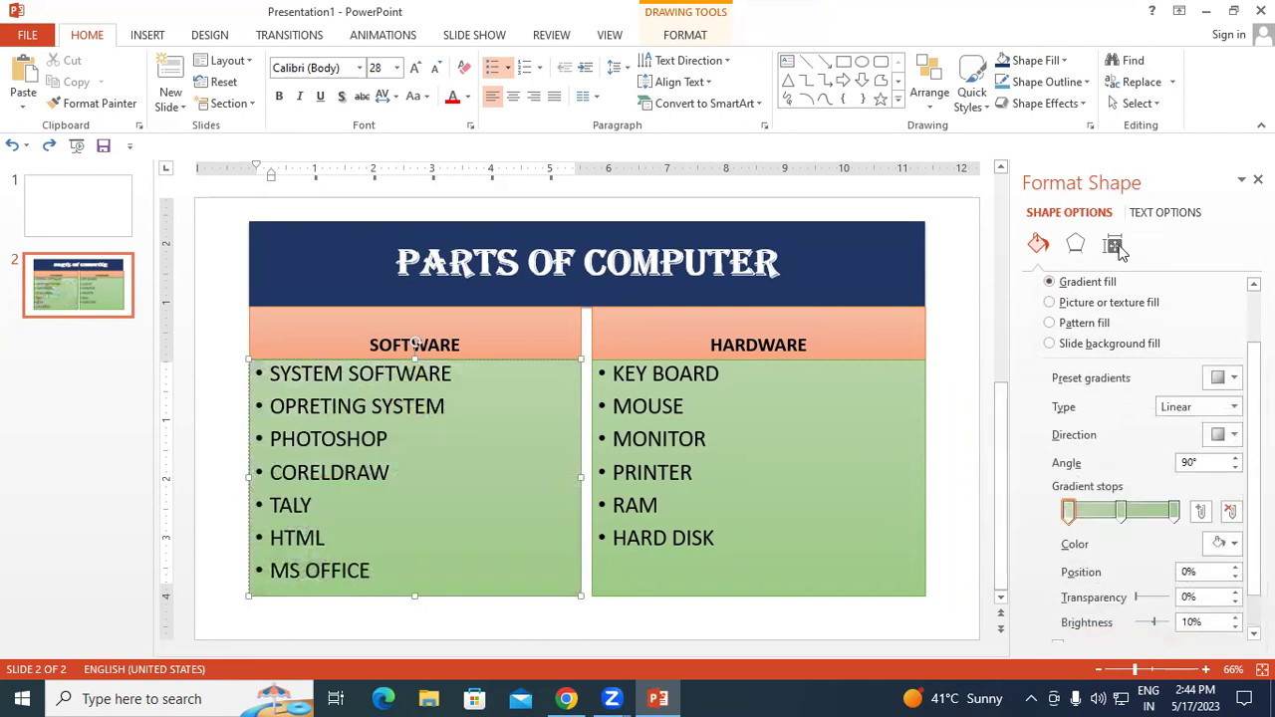
key("Escape")
key("Escape")
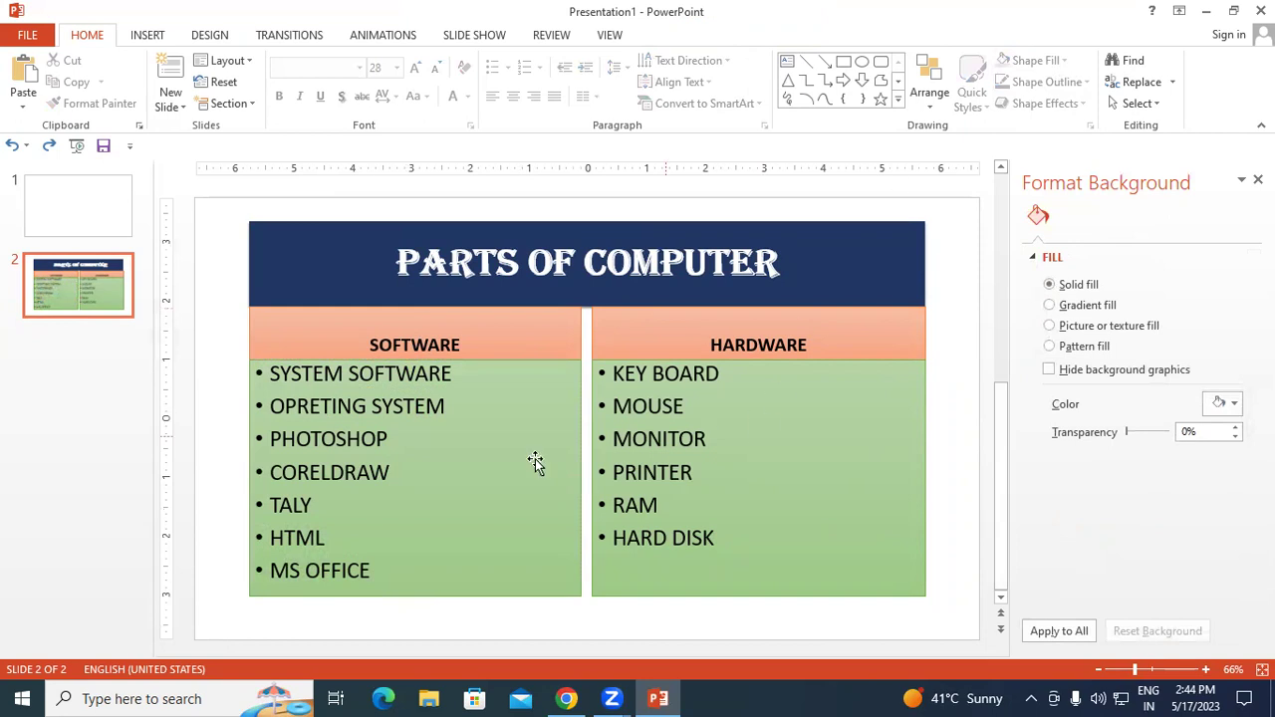
left_click(468, 464)
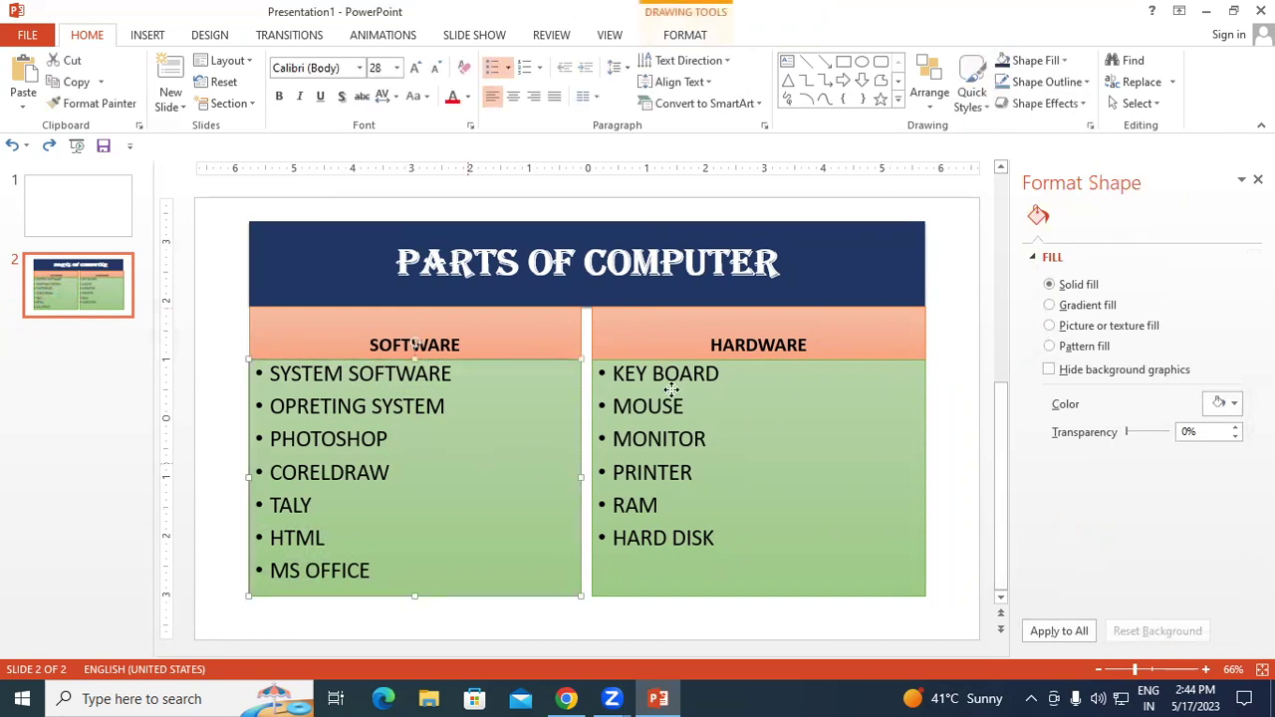
left_click(1061, 62)
mouse_move(1048, 341)
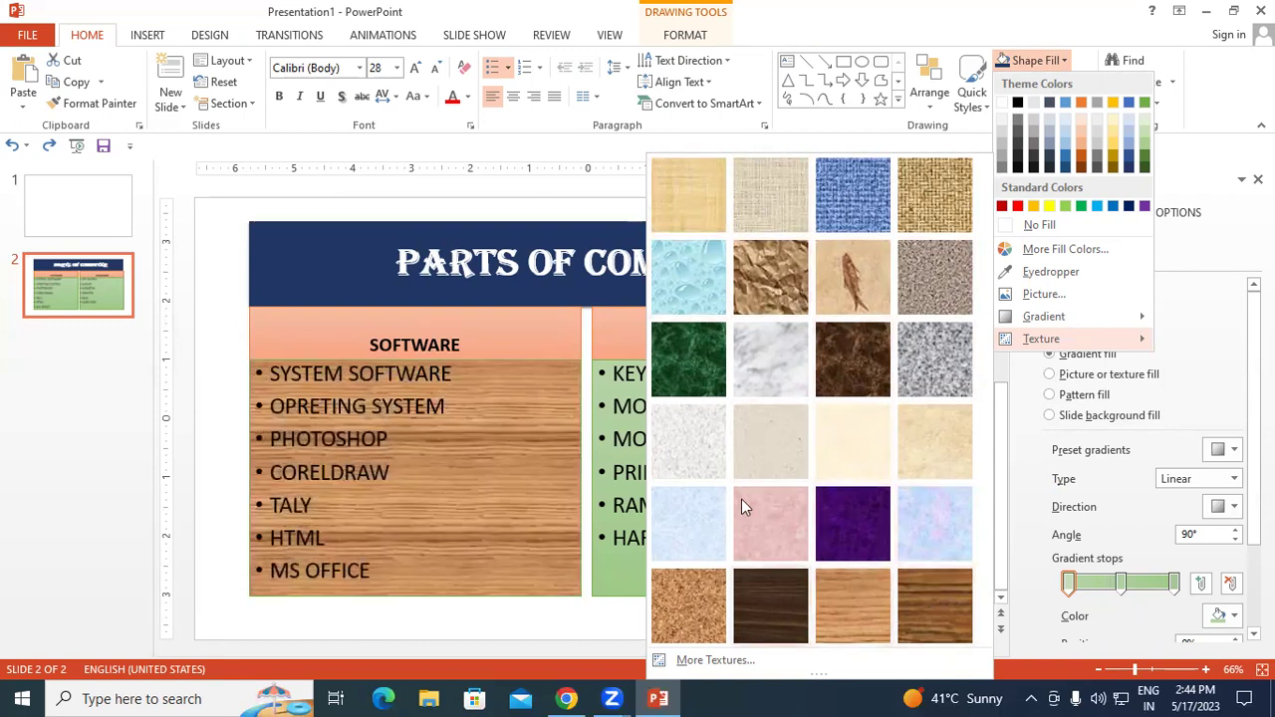
left_click(522, 405)
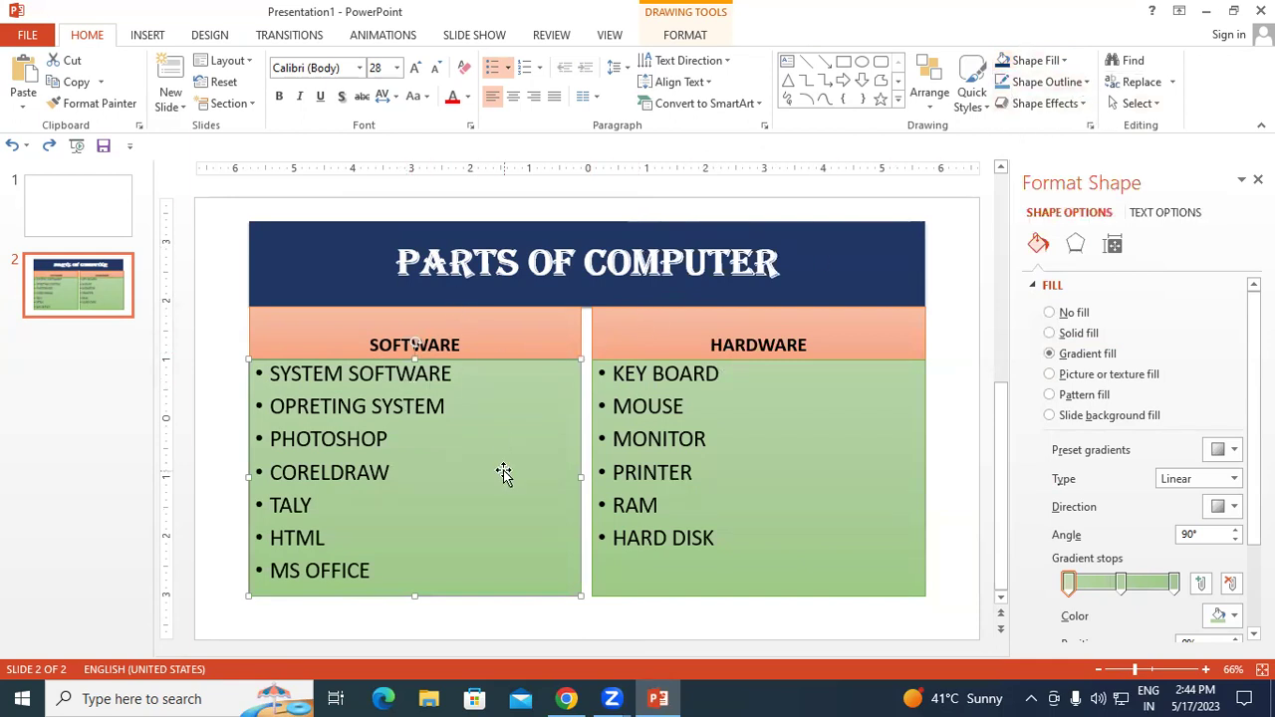
left_click(1087, 84)
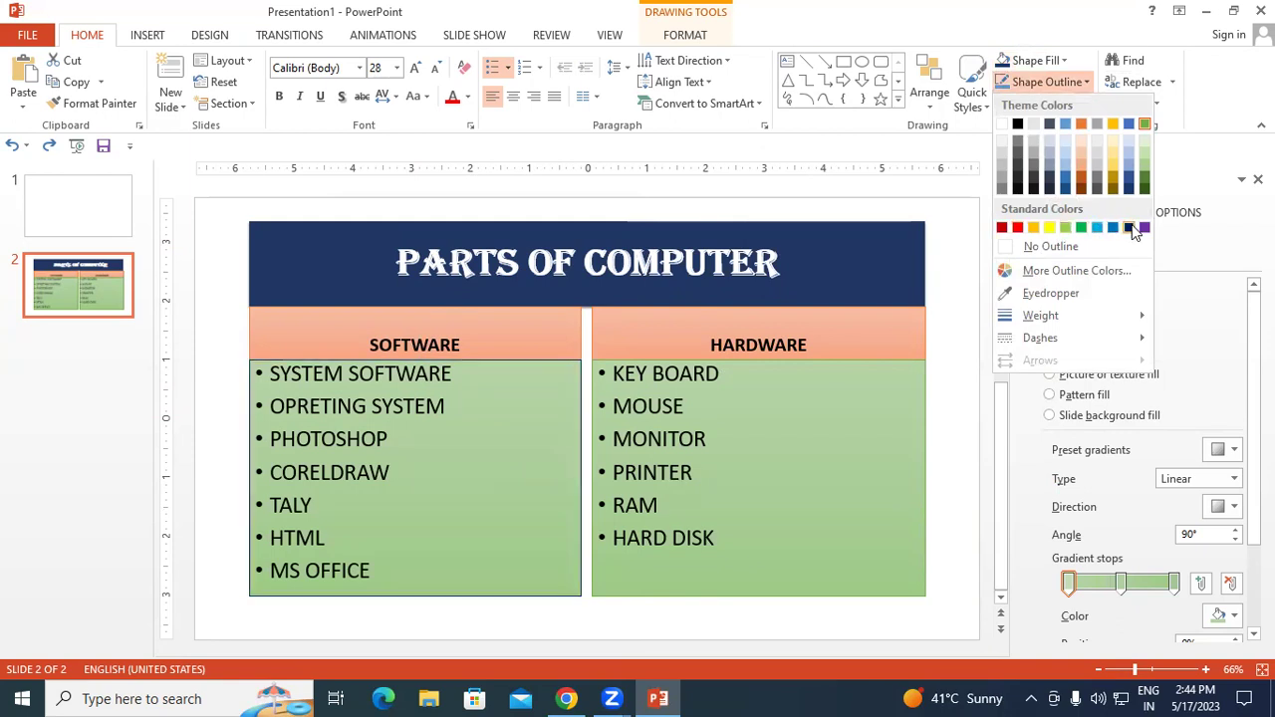
left_click(1018, 228)
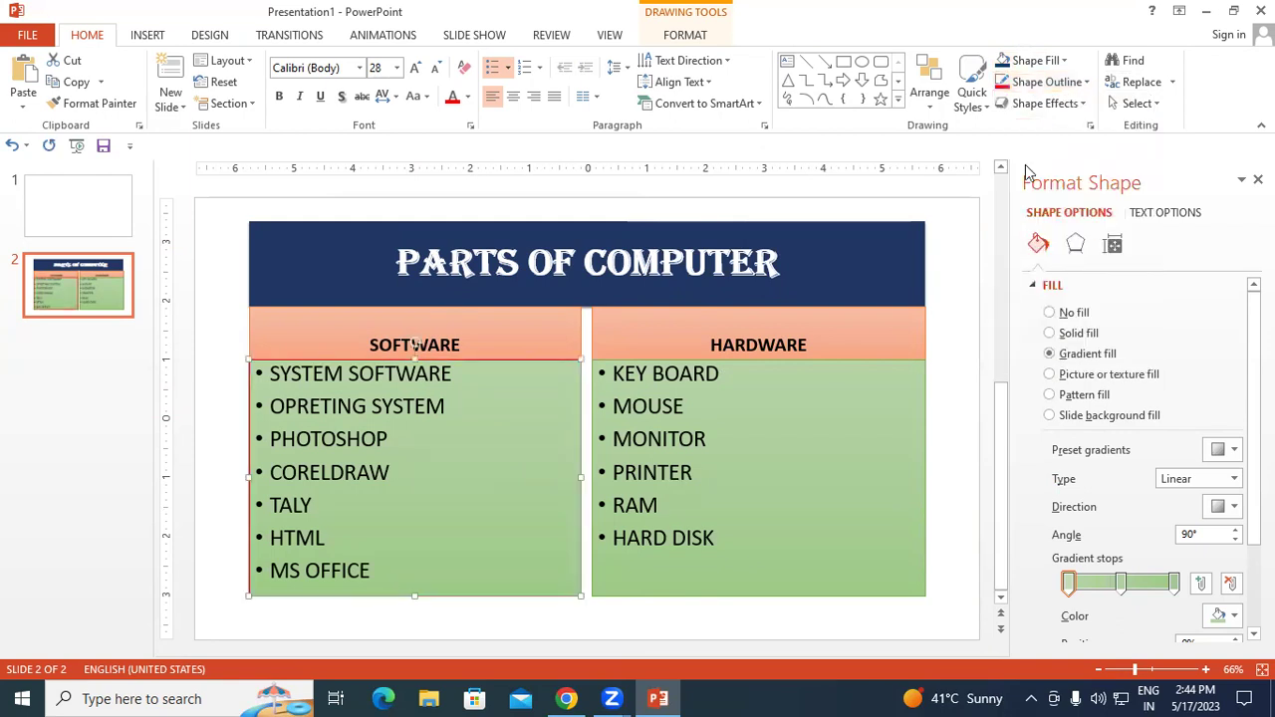
left_click(1090, 88)
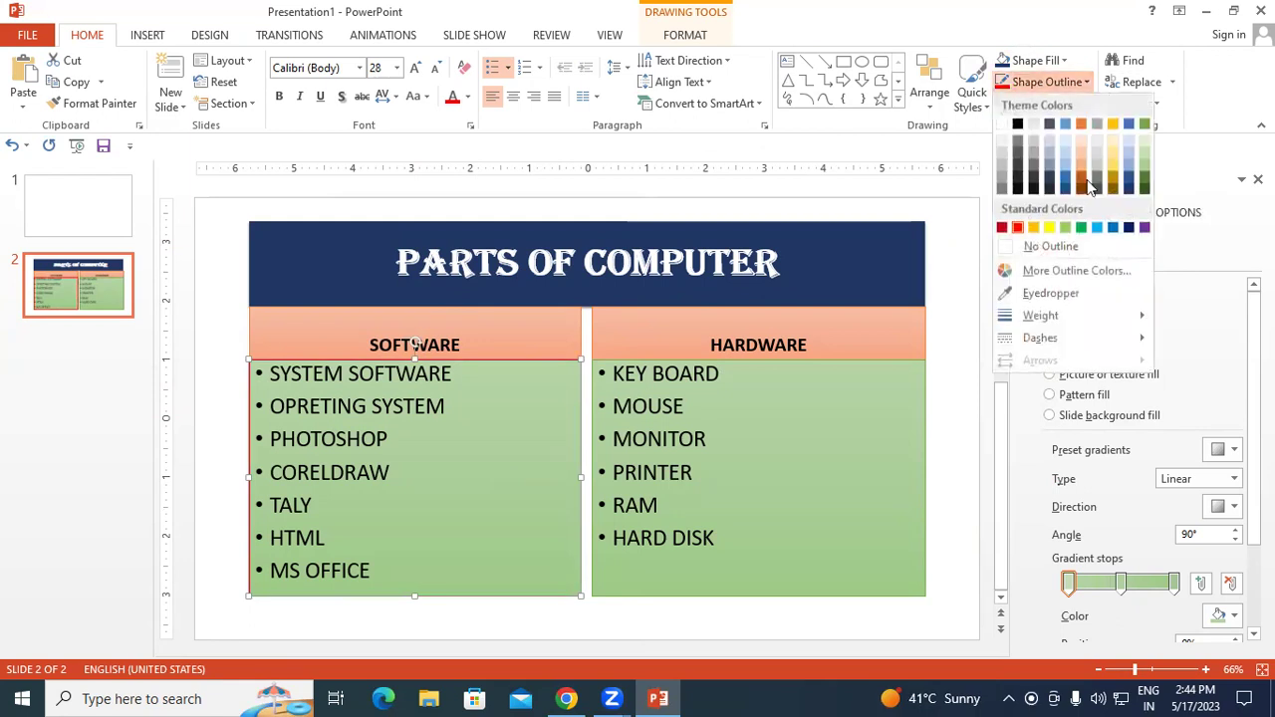
mouse_move(1039, 318)
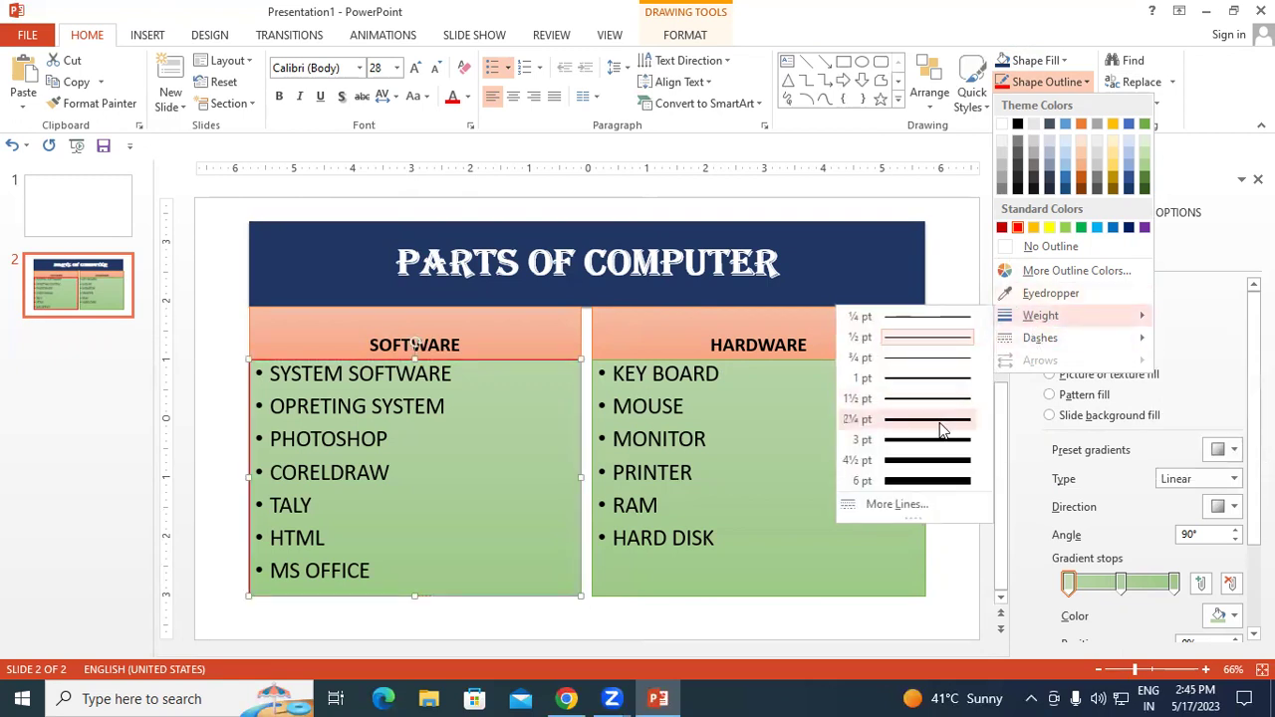
left_click(932, 460)
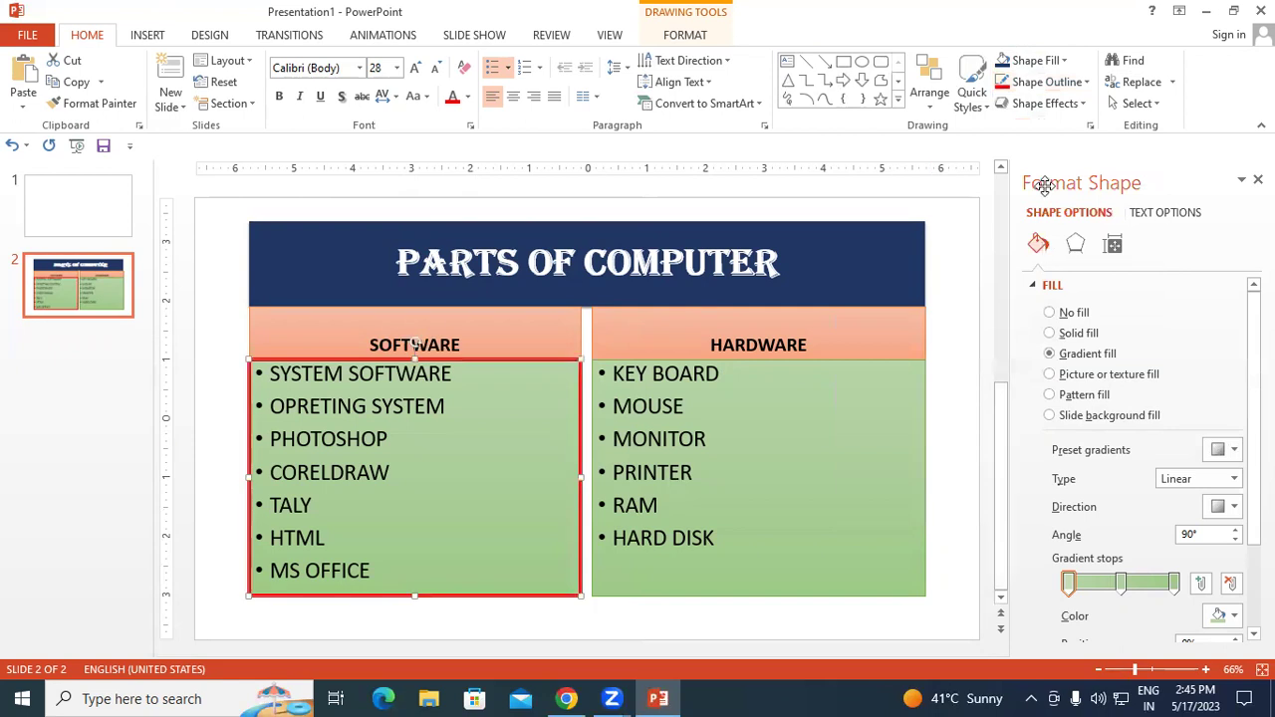
left_click(1048, 82)
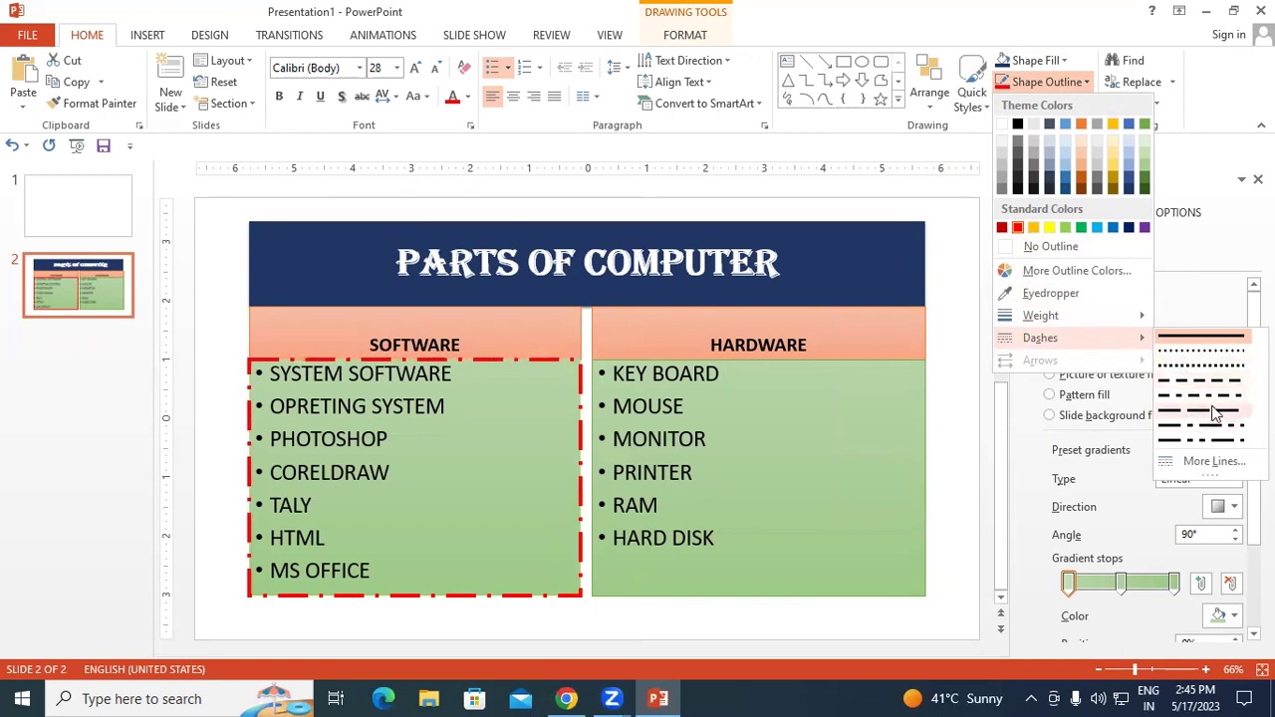
left_click(1208, 353)
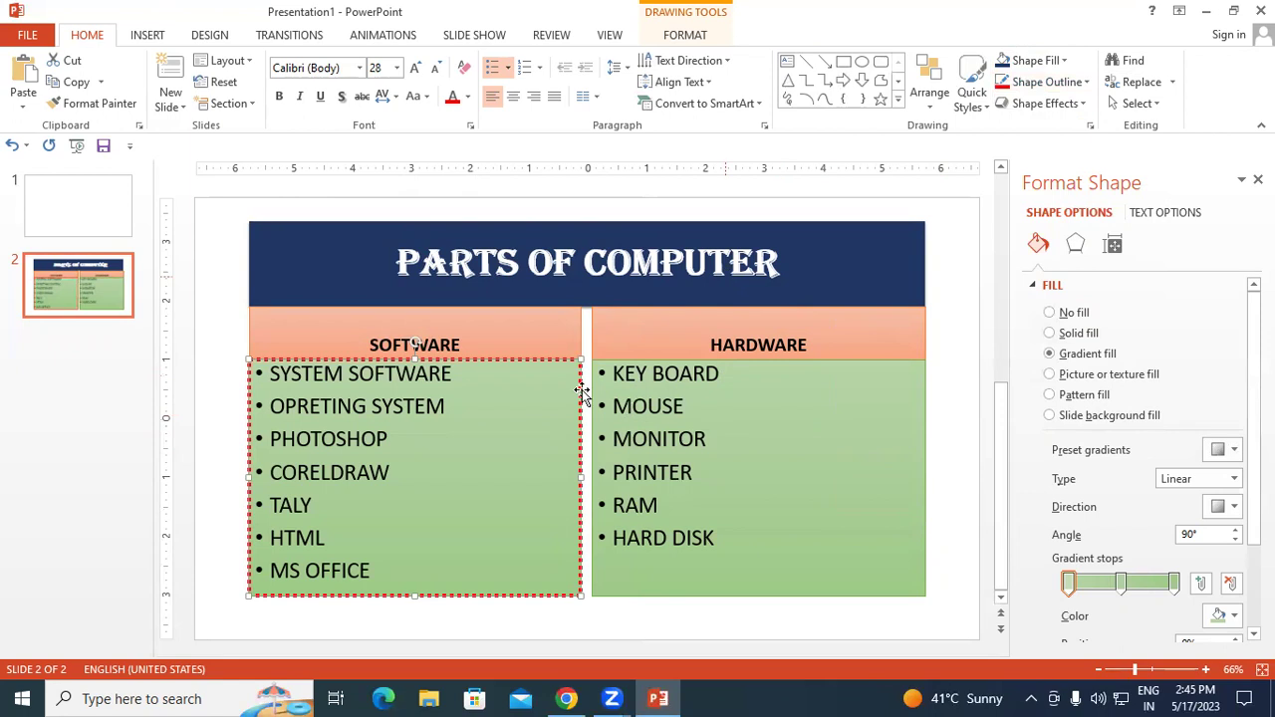
left_click(1086, 87)
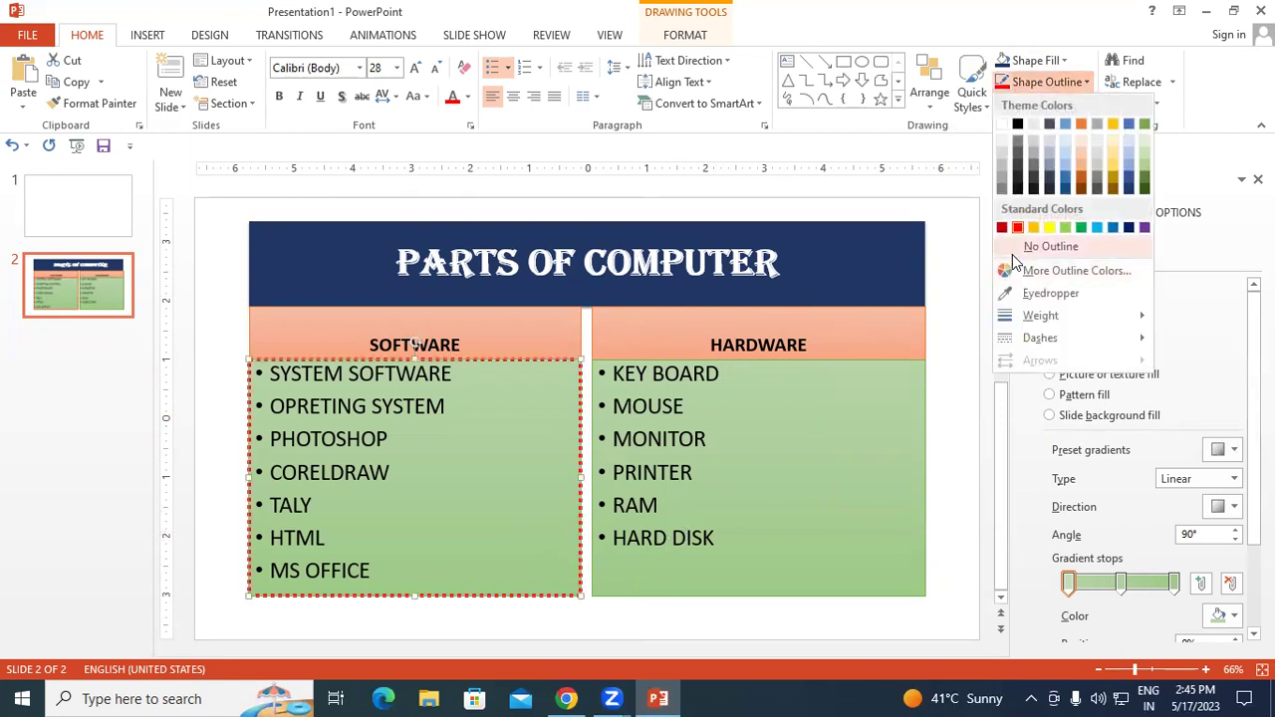
left_click(1026, 249)
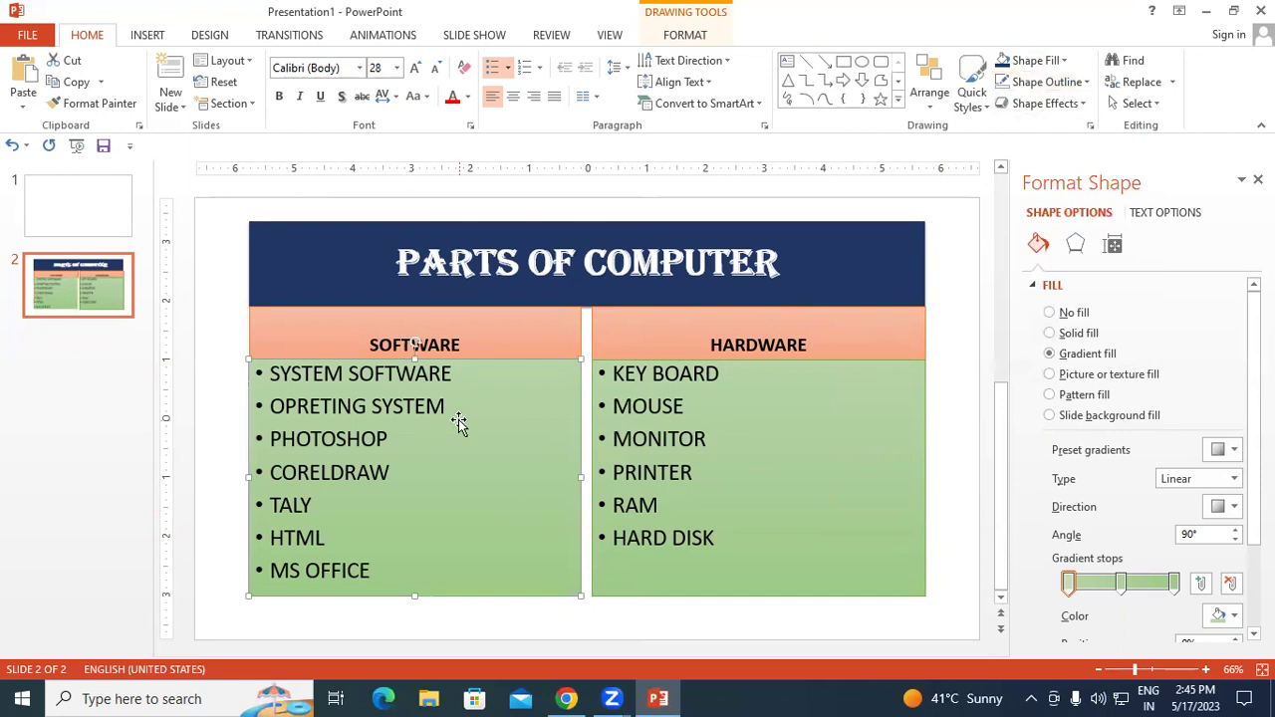
- Fill the SOFTWARE and HARDWARE list boxes with solid Orange, Accent 2, Lighter 40%
left_click(1064, 62)
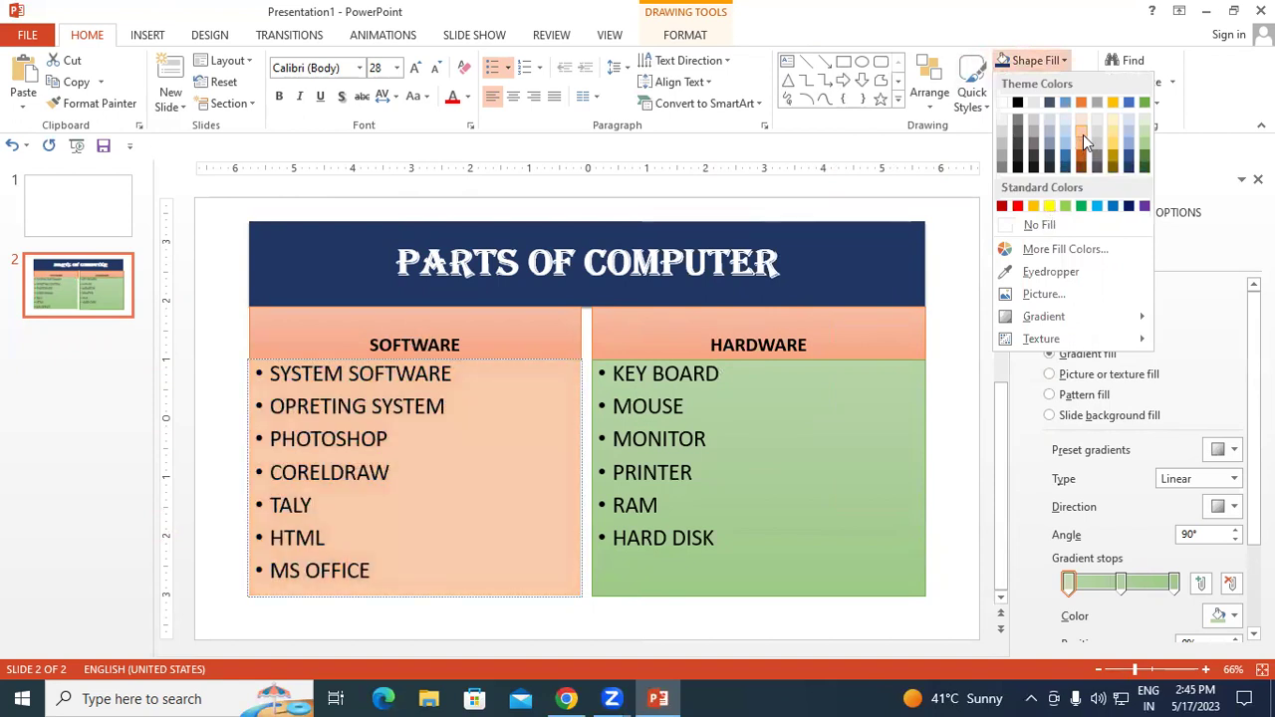
left_click(1083, 135)
left_click(865, 376)
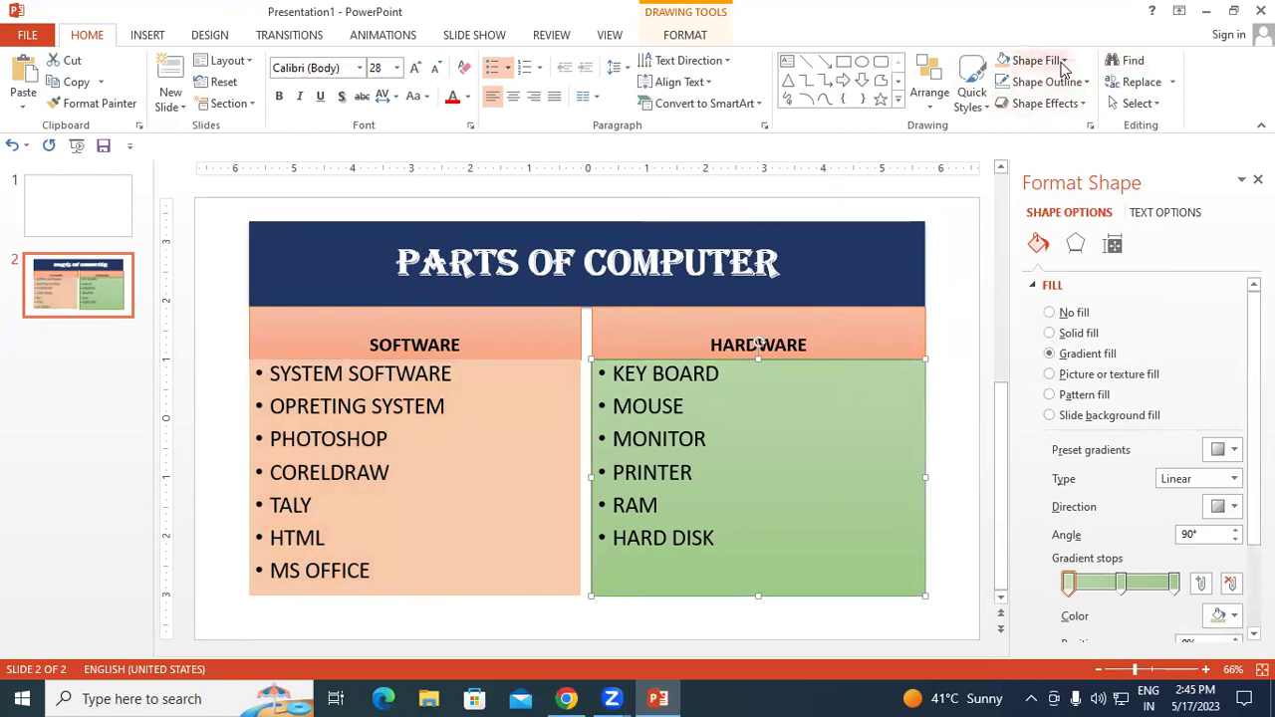
left_click(1017, 66)
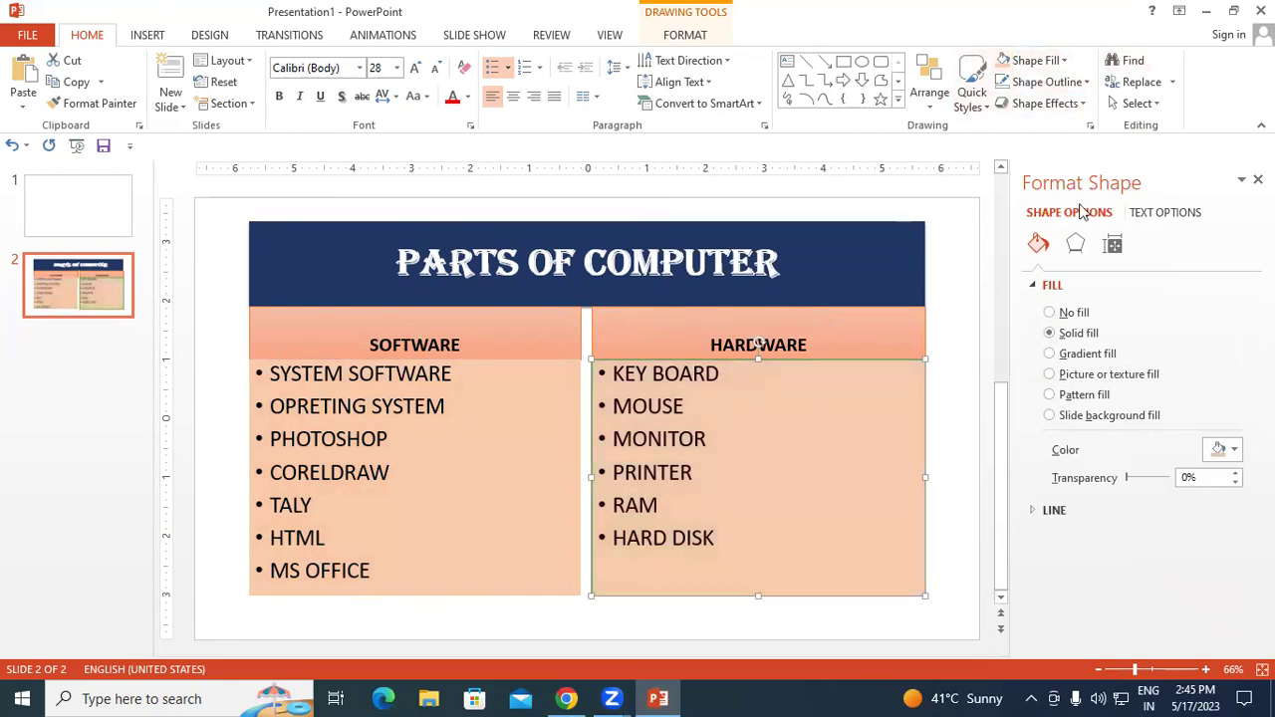
- Browse the Shape Effects options, then close the menu without applying any effect
left_click(1078, 104)
mouse_move(1066, 189)
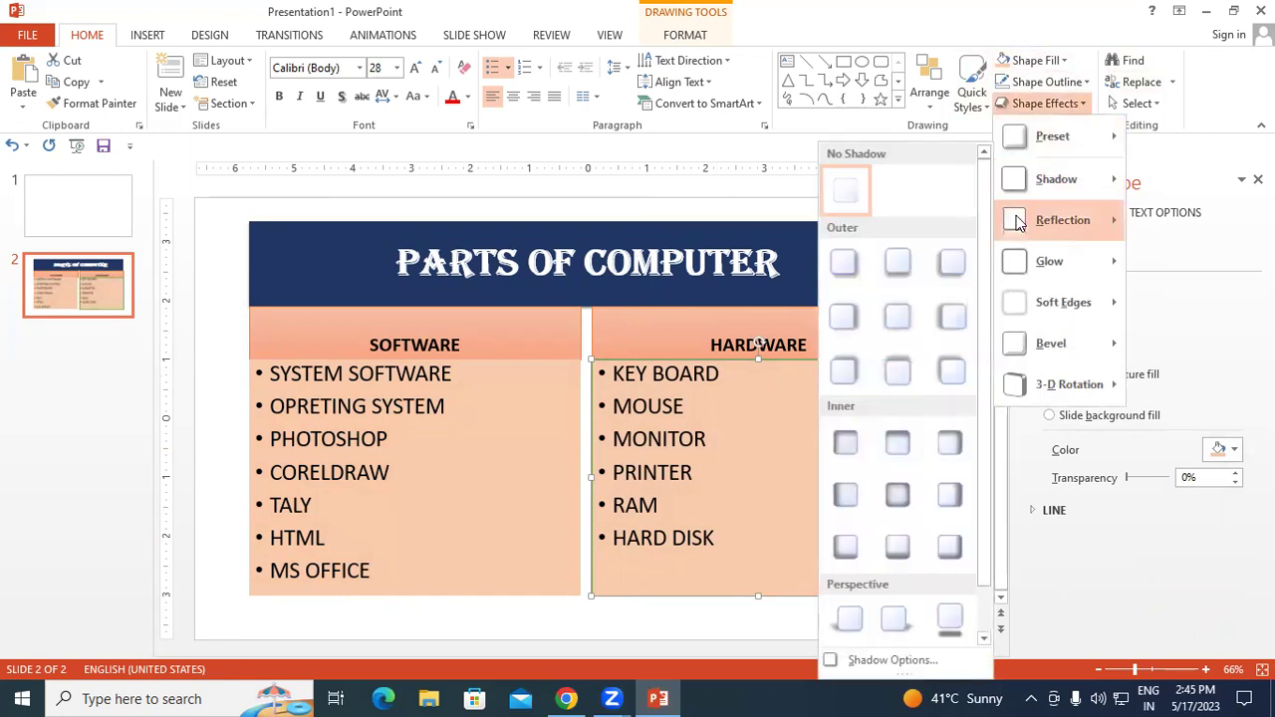
mouse_move(1042, 136)
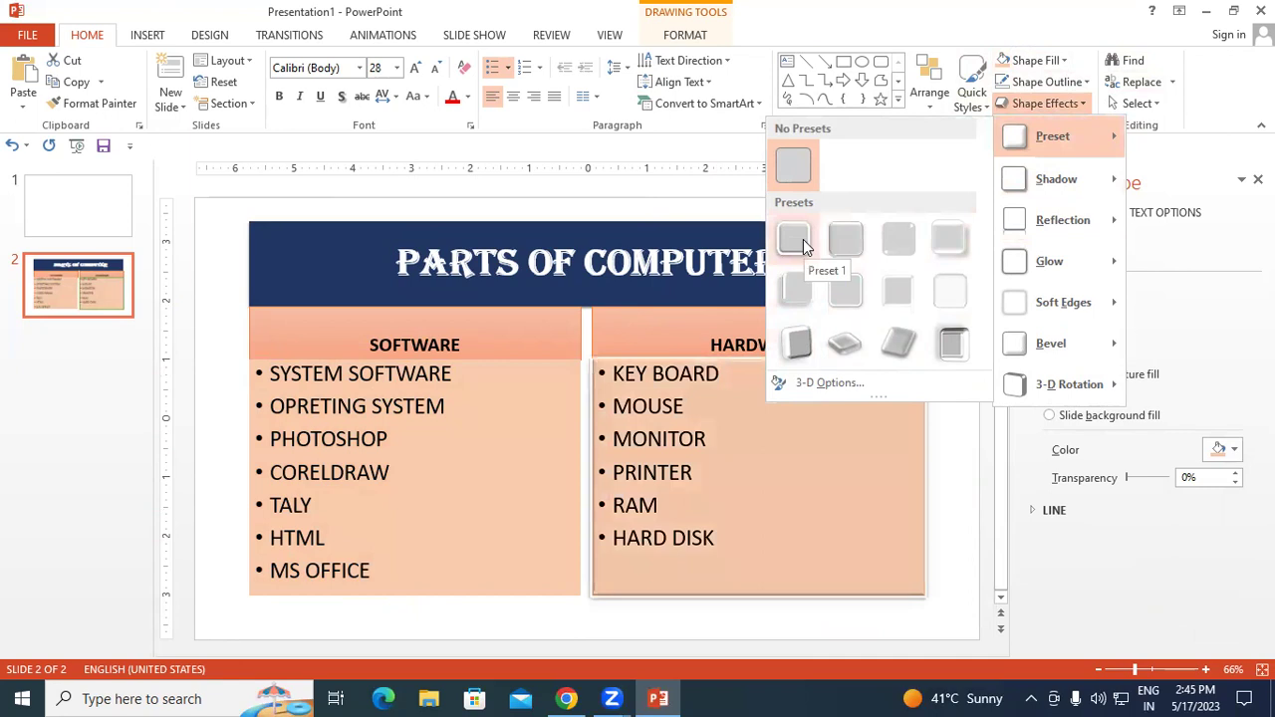
mouse_move(1026, 179)
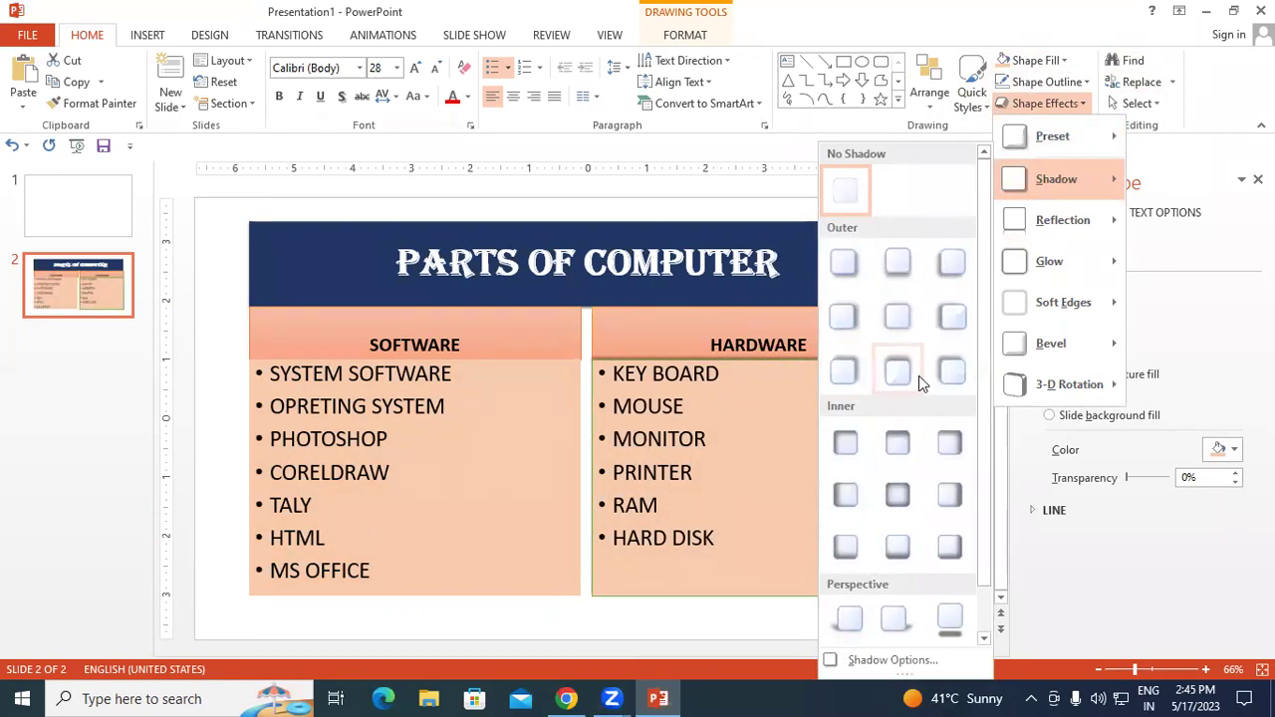
mouse_move(1063, 220)
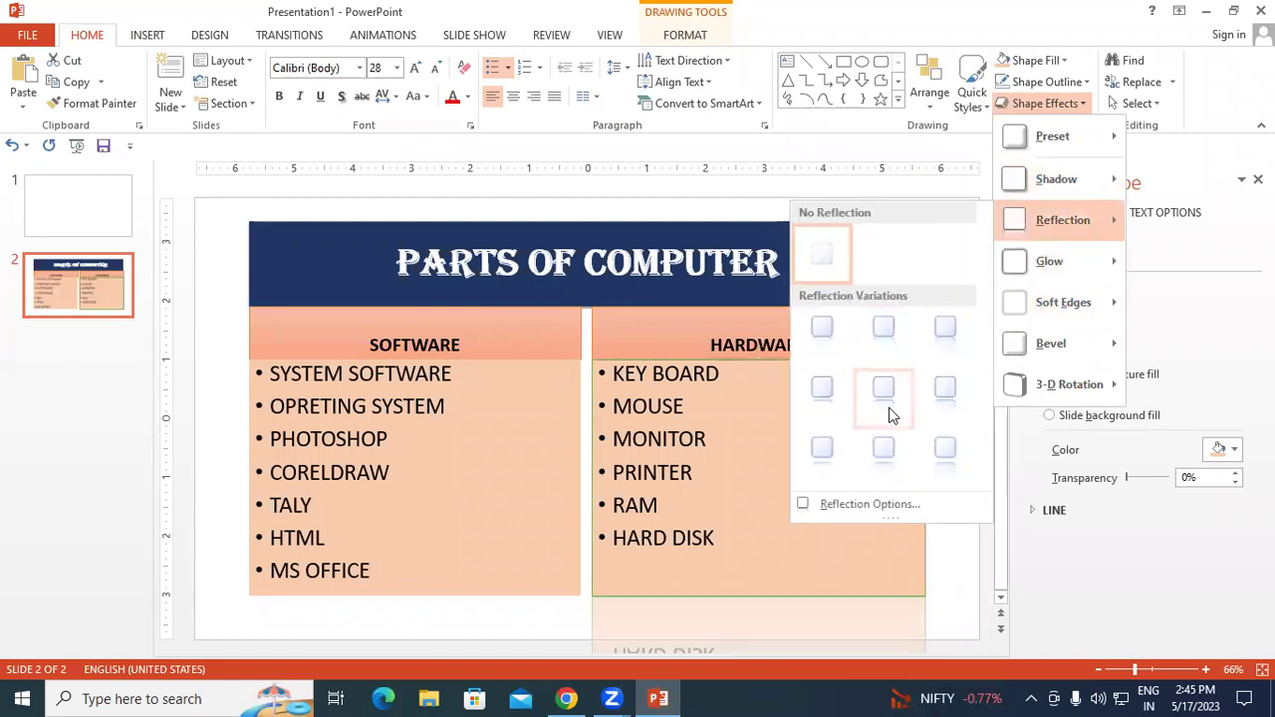
mouse_move(1046, 262)
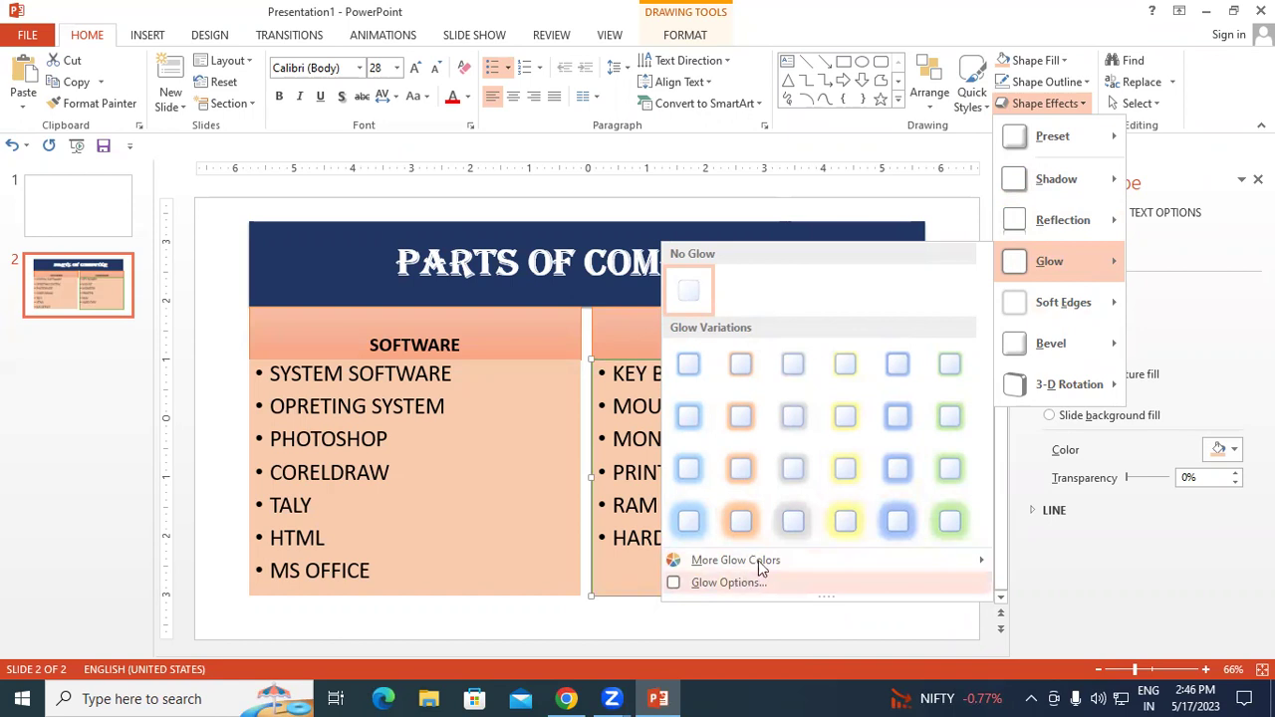
mouse_move(725, 568)
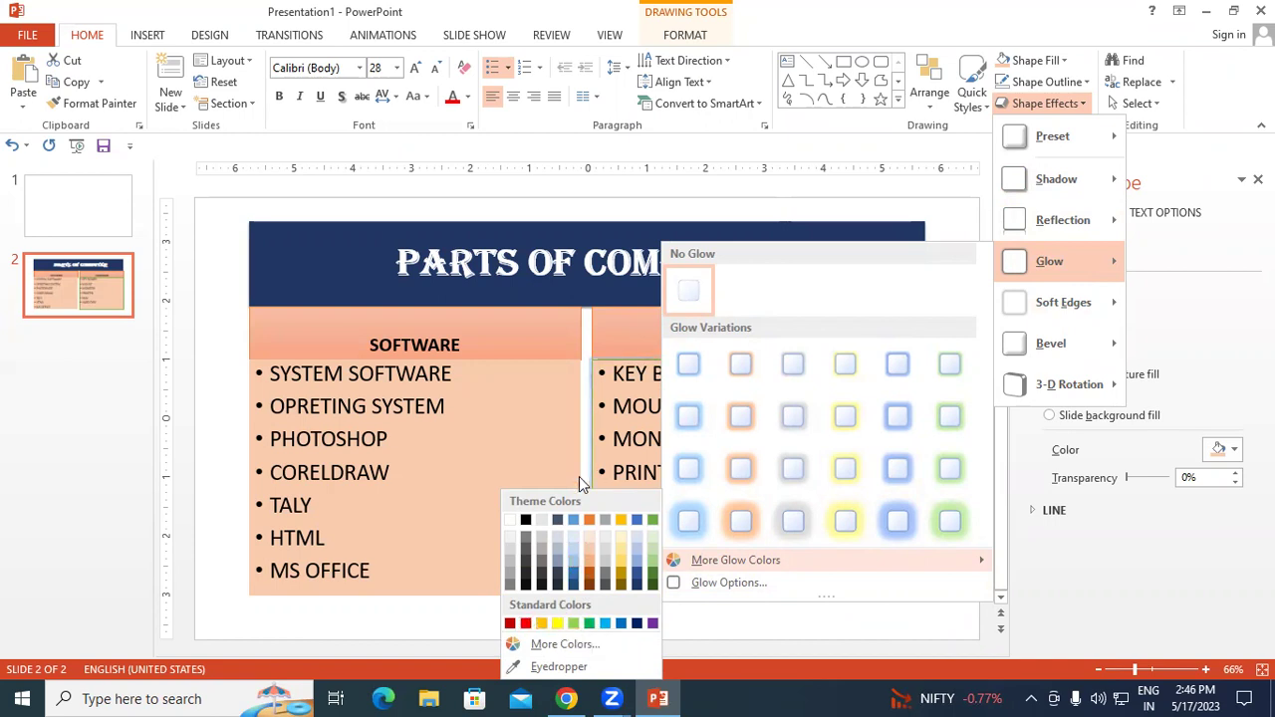
left_click(556, 427)
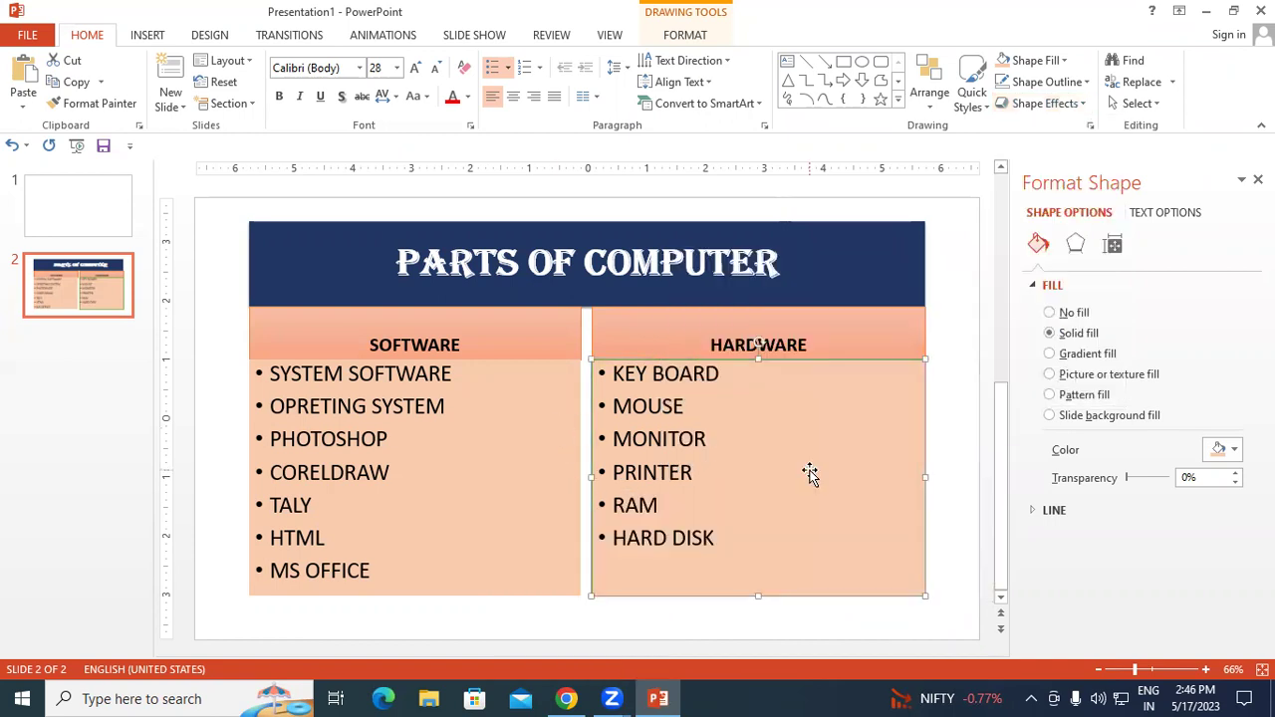
- Set the HARDWARE list box to No Outline, then go to the empty slide 1
left_click(1087, 83)
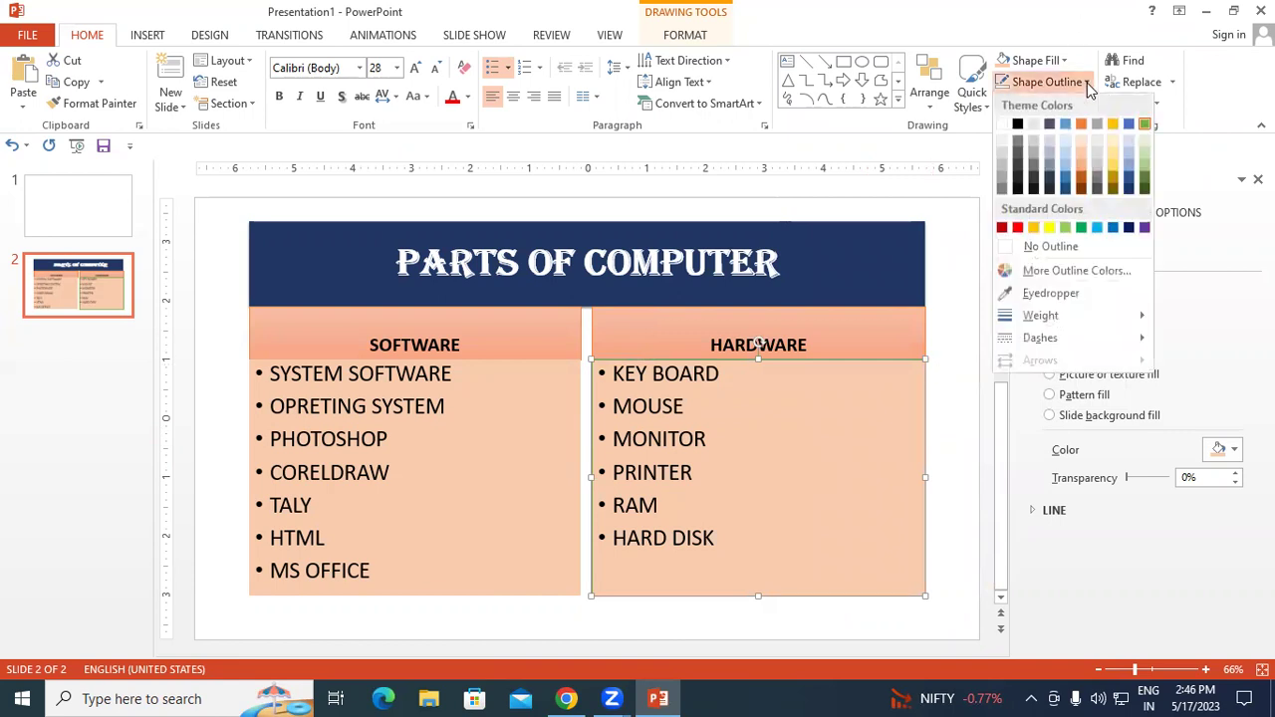
left_click(1004, 247)
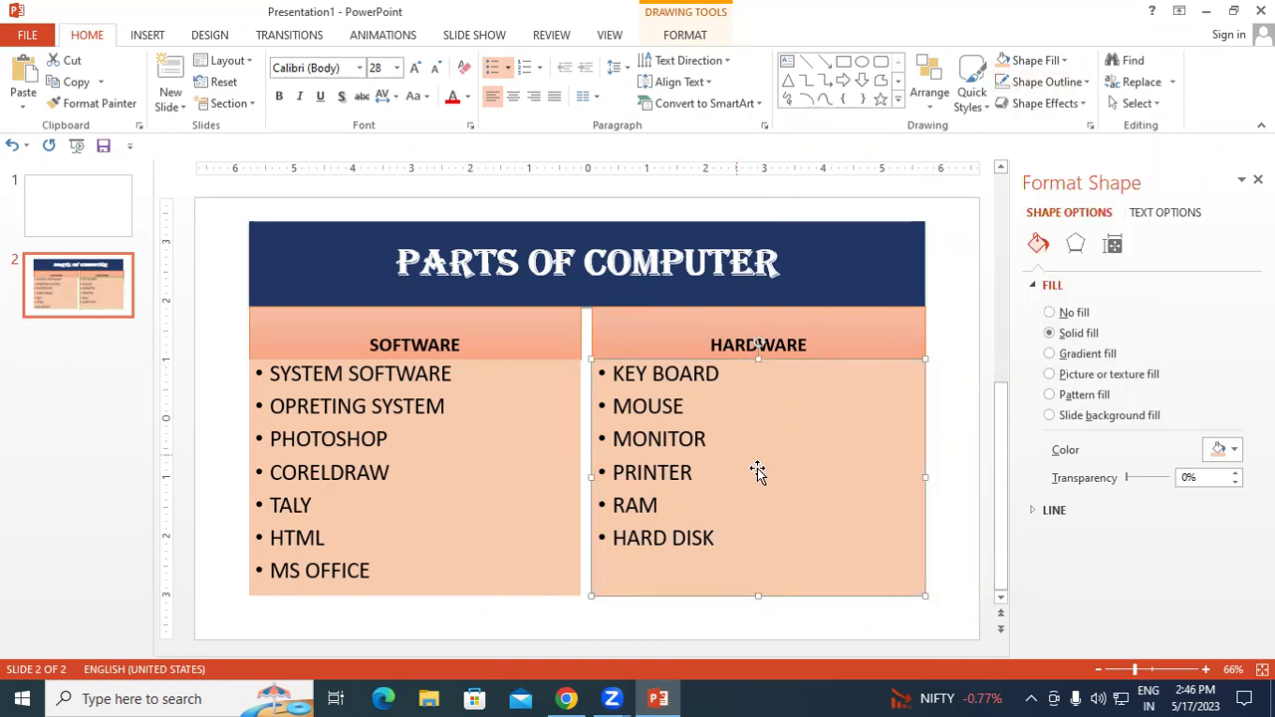
left_click(767, 344)
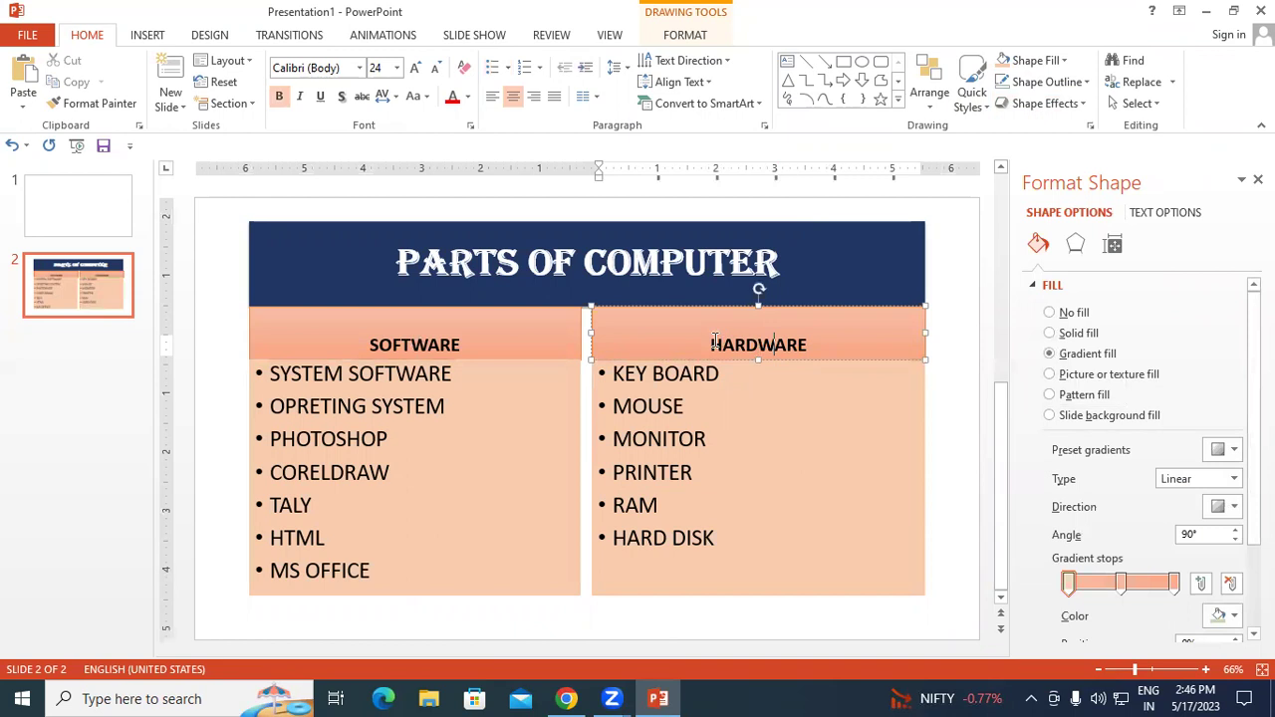
left_click_drag(710, 343, 809, 344)
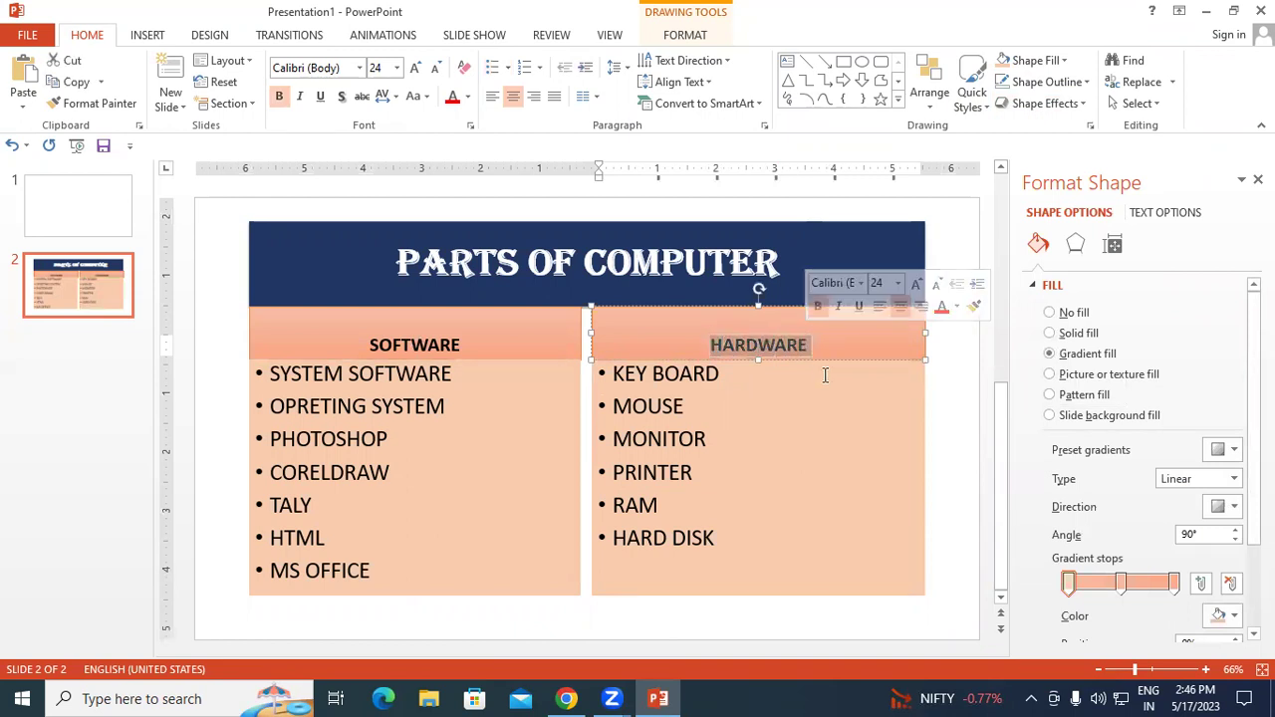
left_click(780, 434)
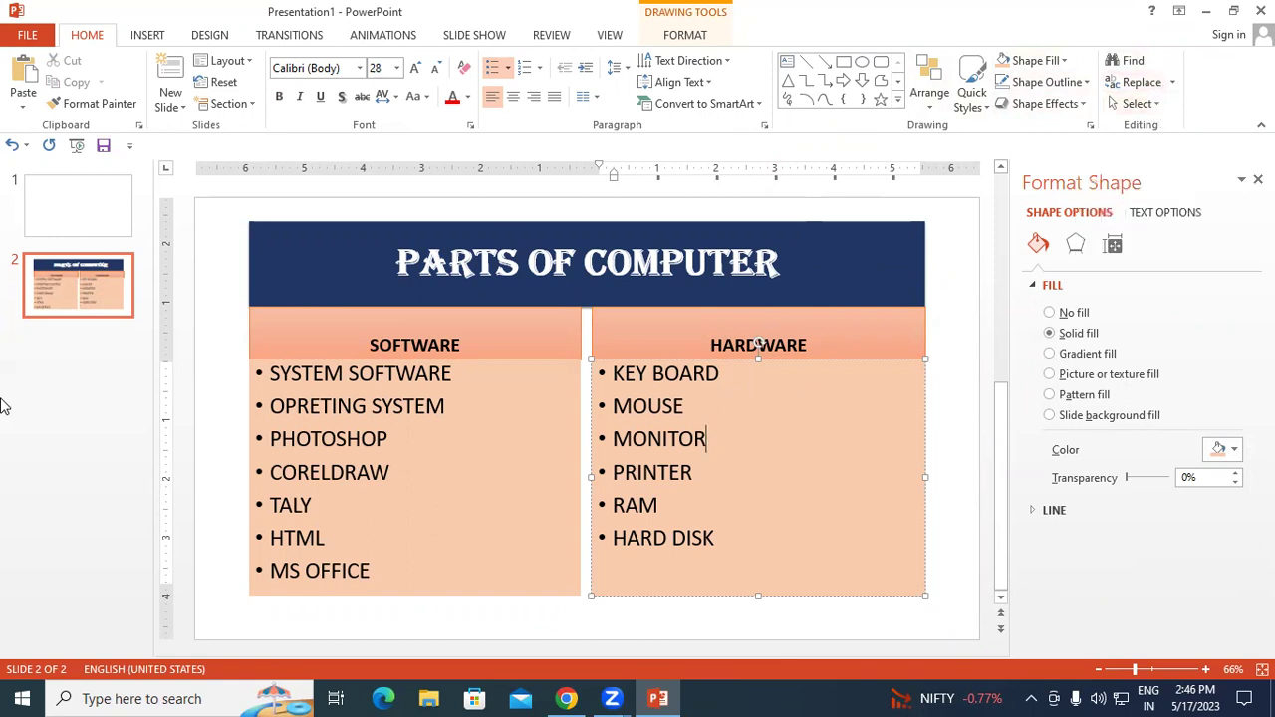
left_click(96, 211)
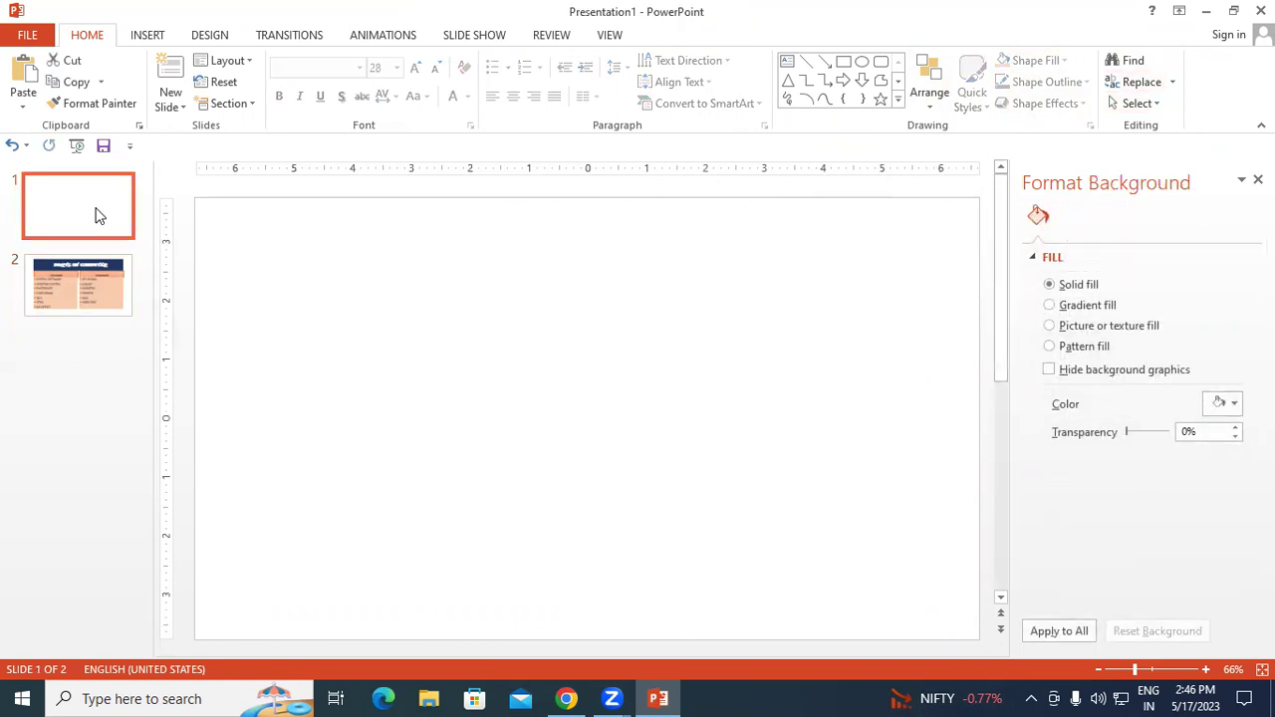
right_click(96, 211)
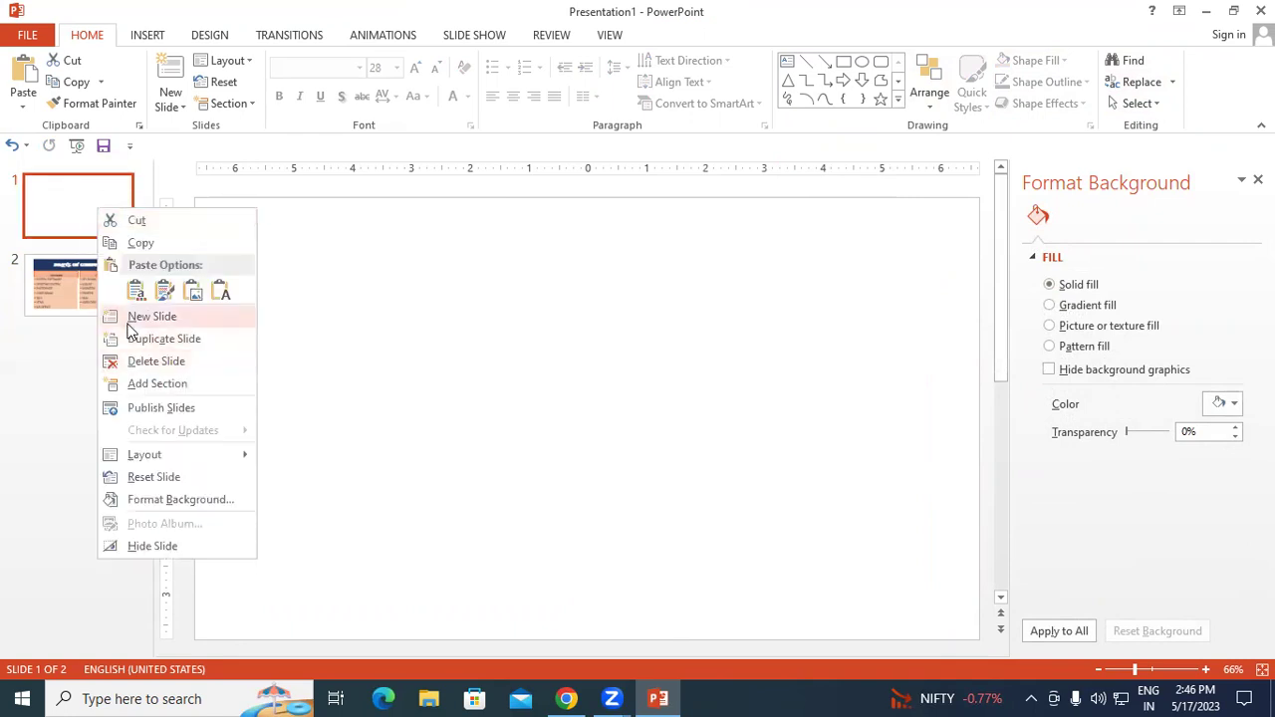
left_click(90, 198)
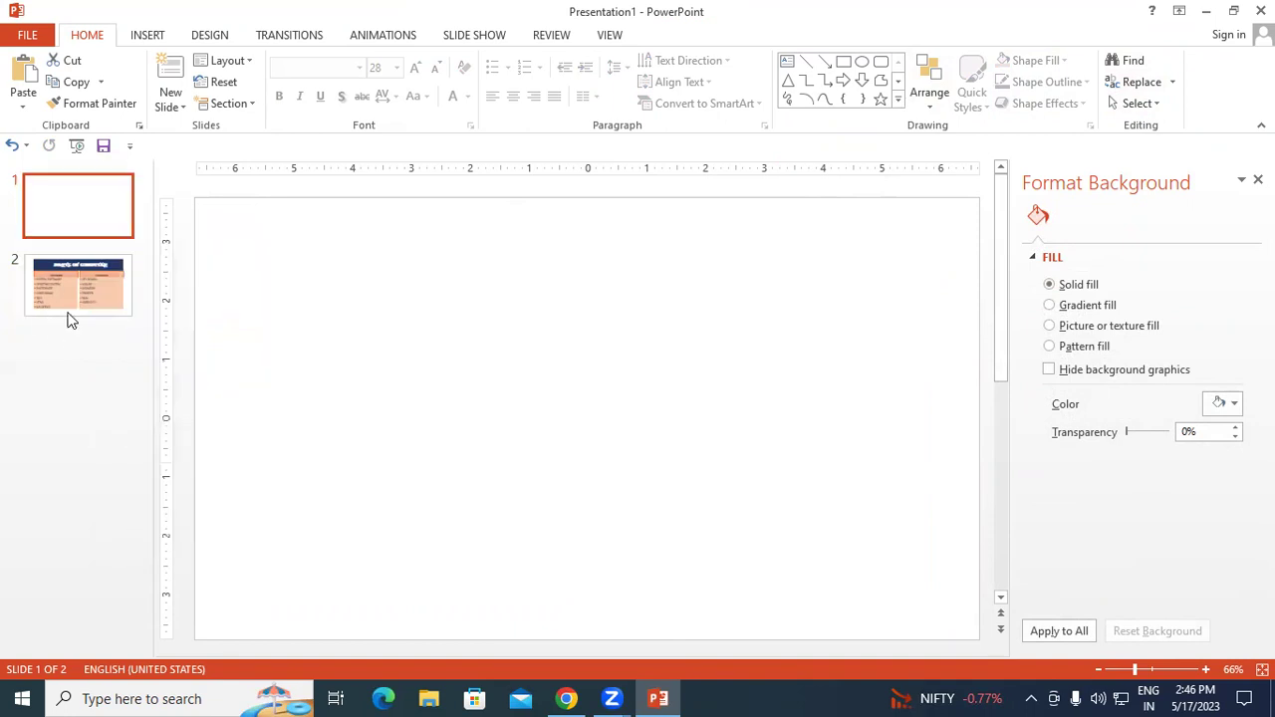
left_click(73, 299)
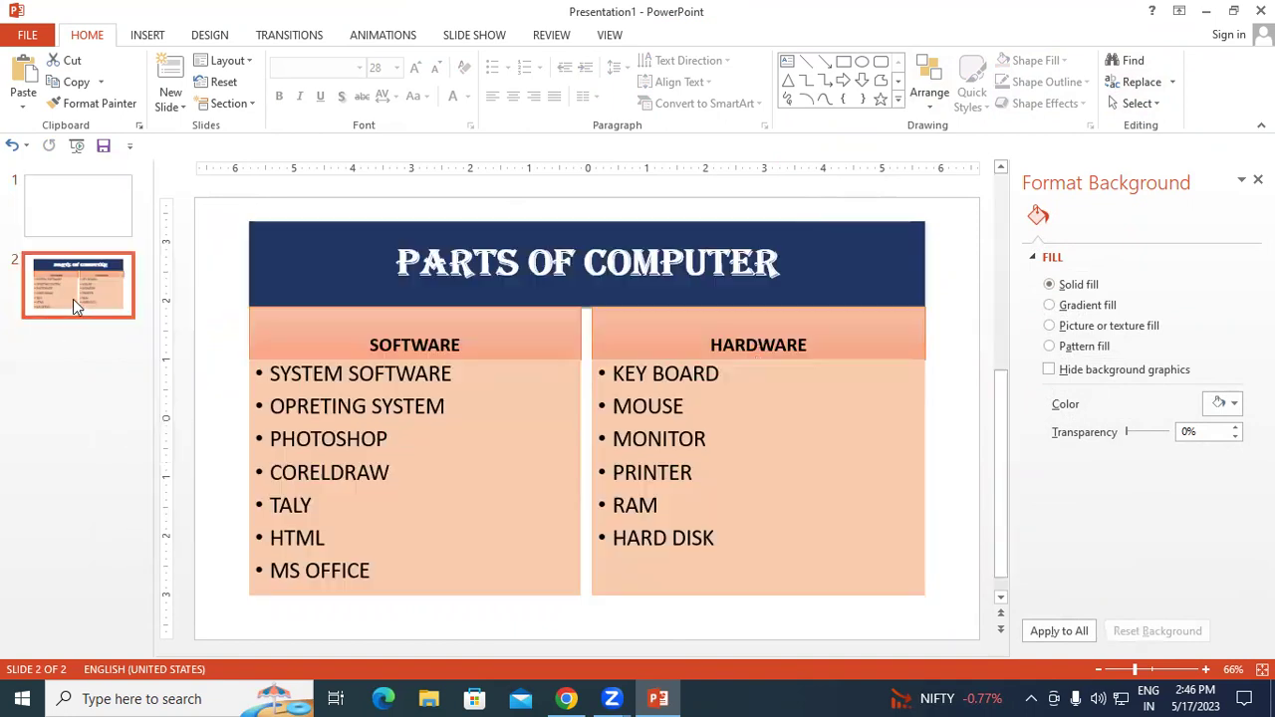
left_click(184, 108)
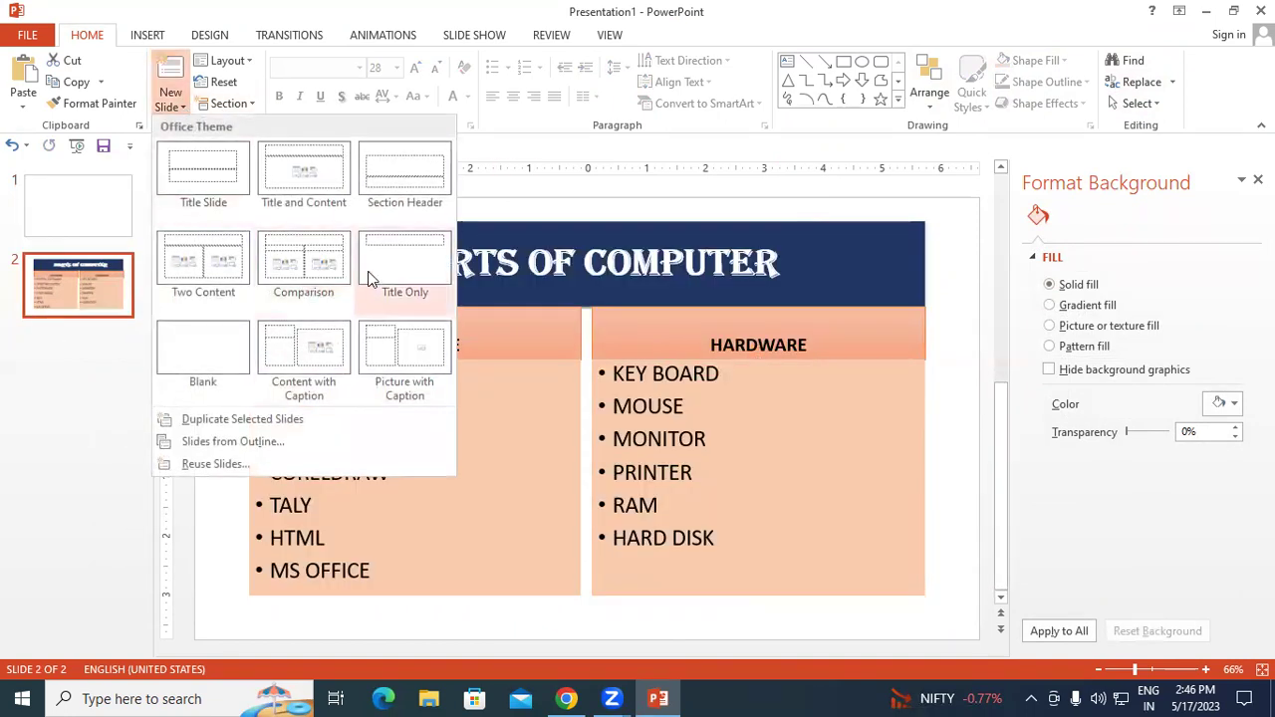
left_click(593, 209)
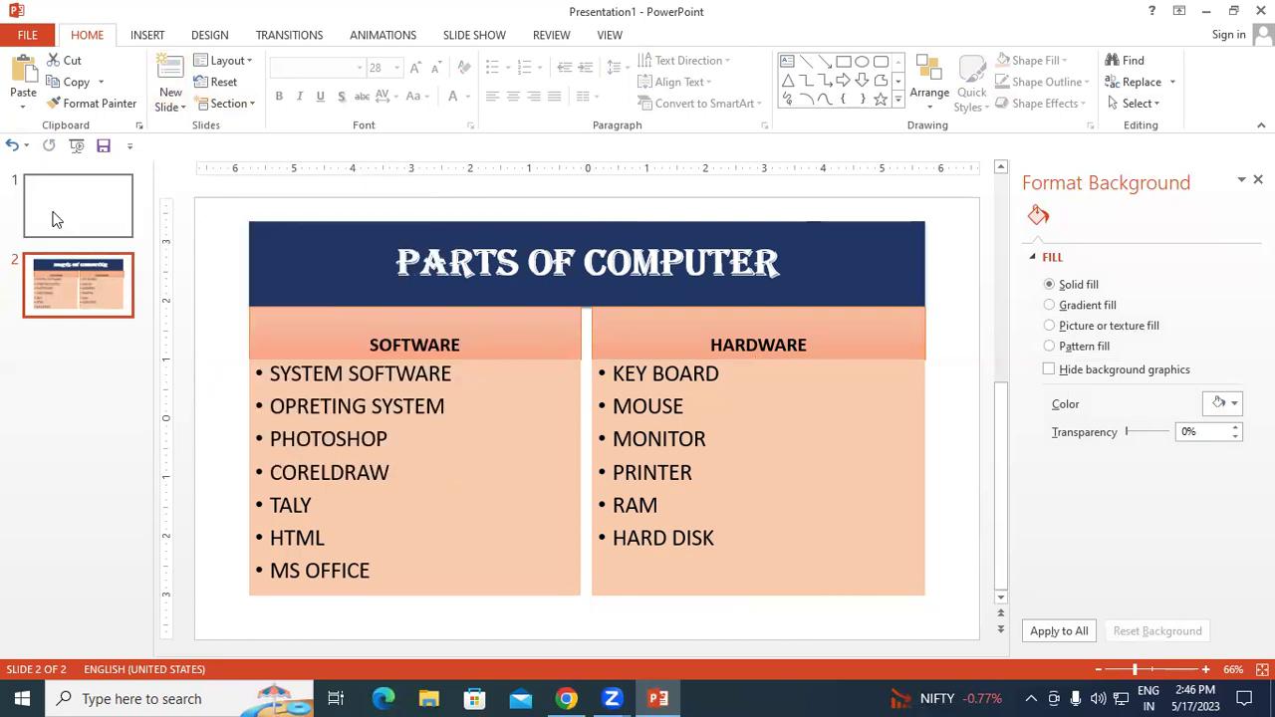
left_click(50, 215)
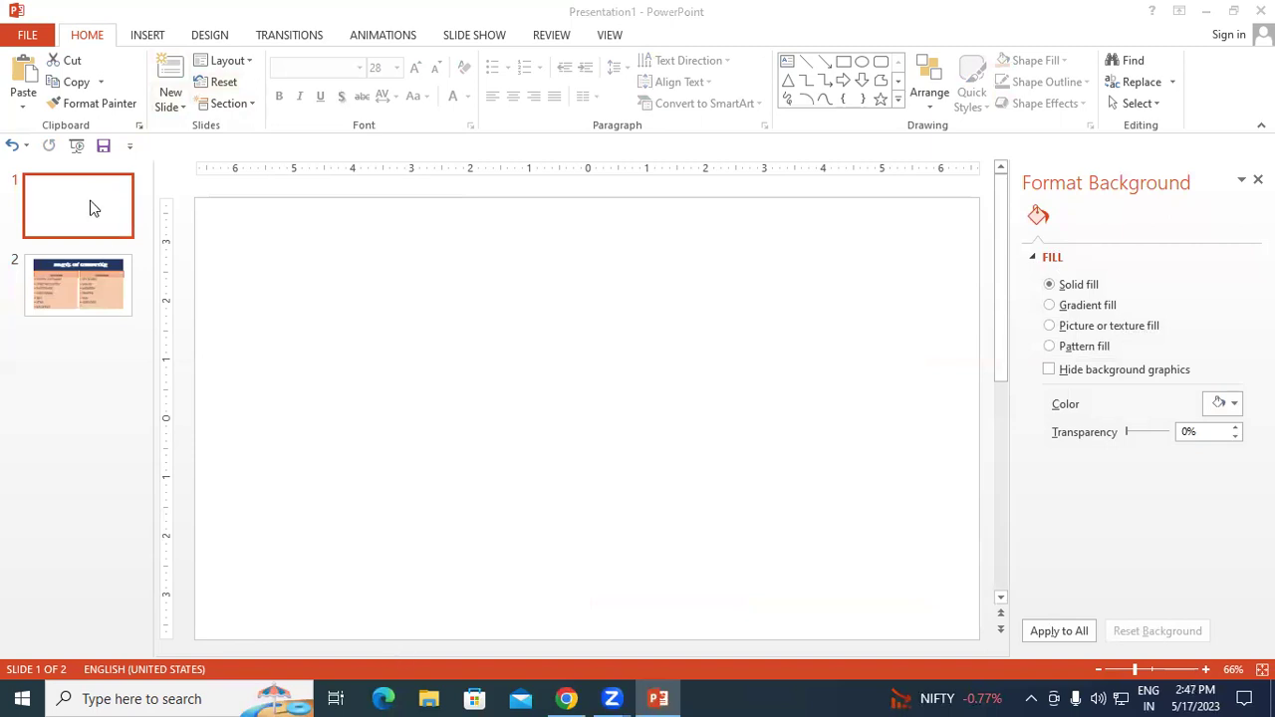
- Draw a wide rectangle across the top of slide 1 and type SOFTWARE into it
left_click(155, 38)
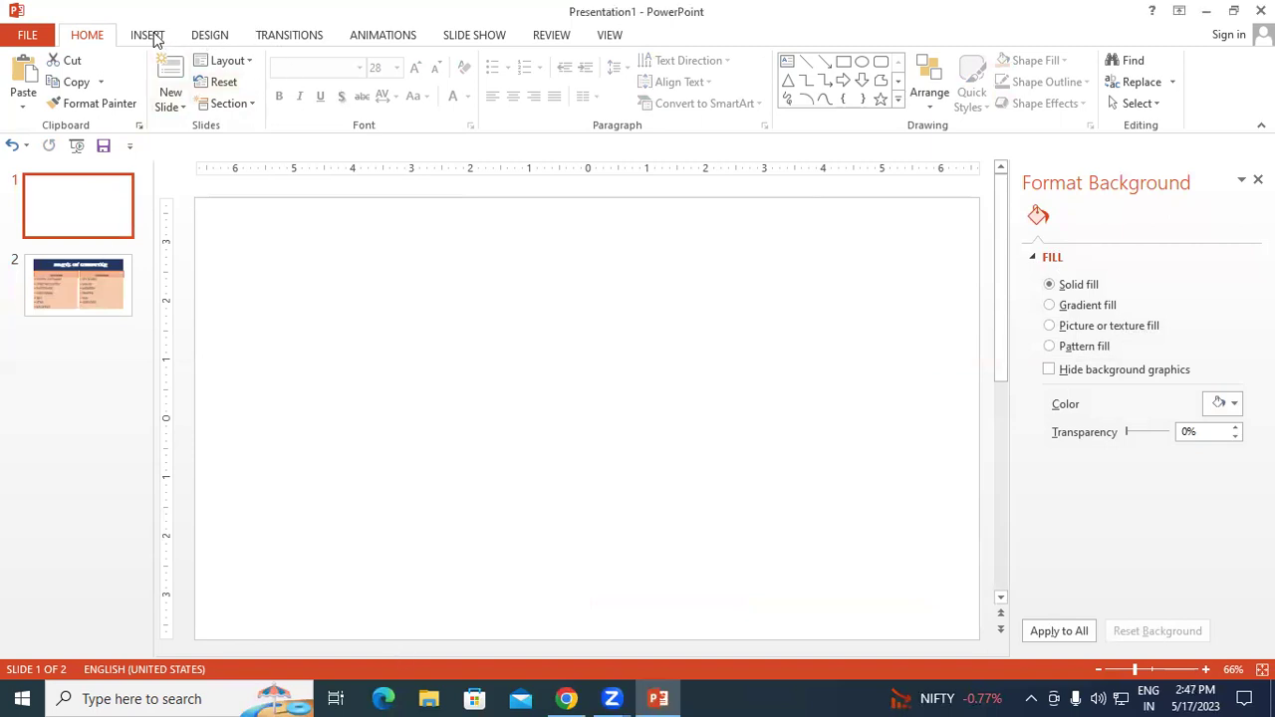
left_click(156, 40)
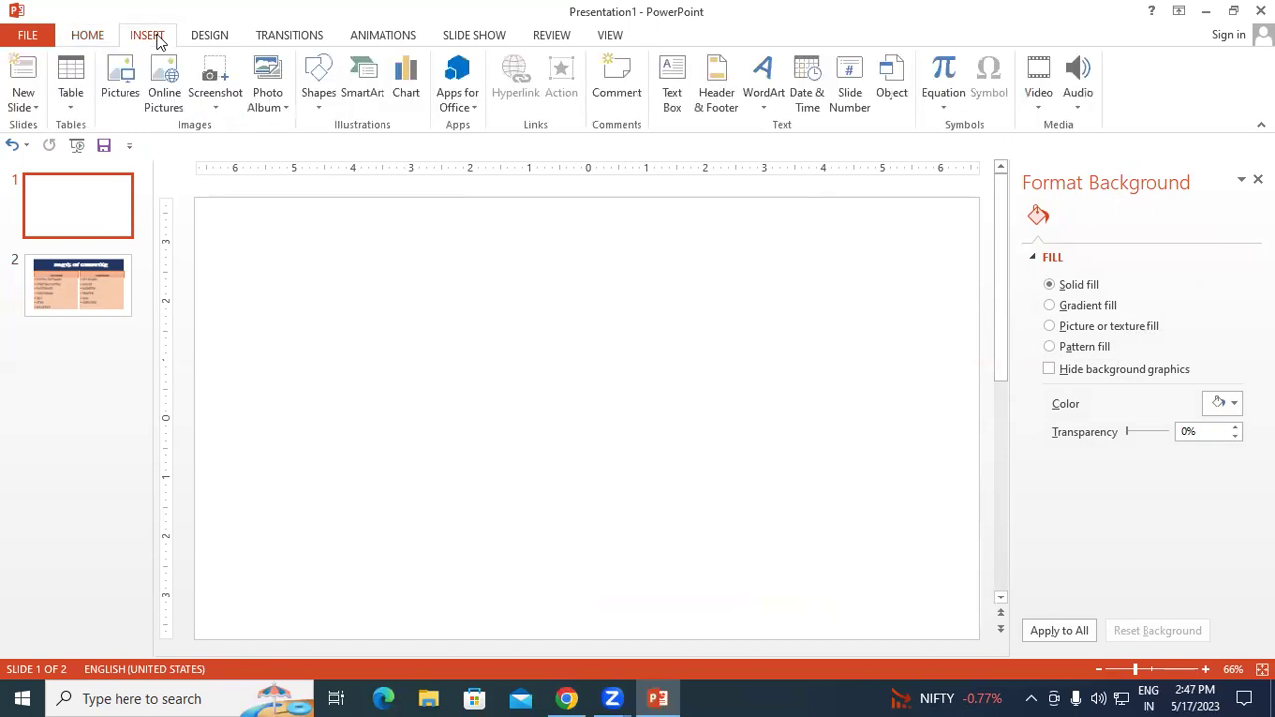
left_click(316, 101)
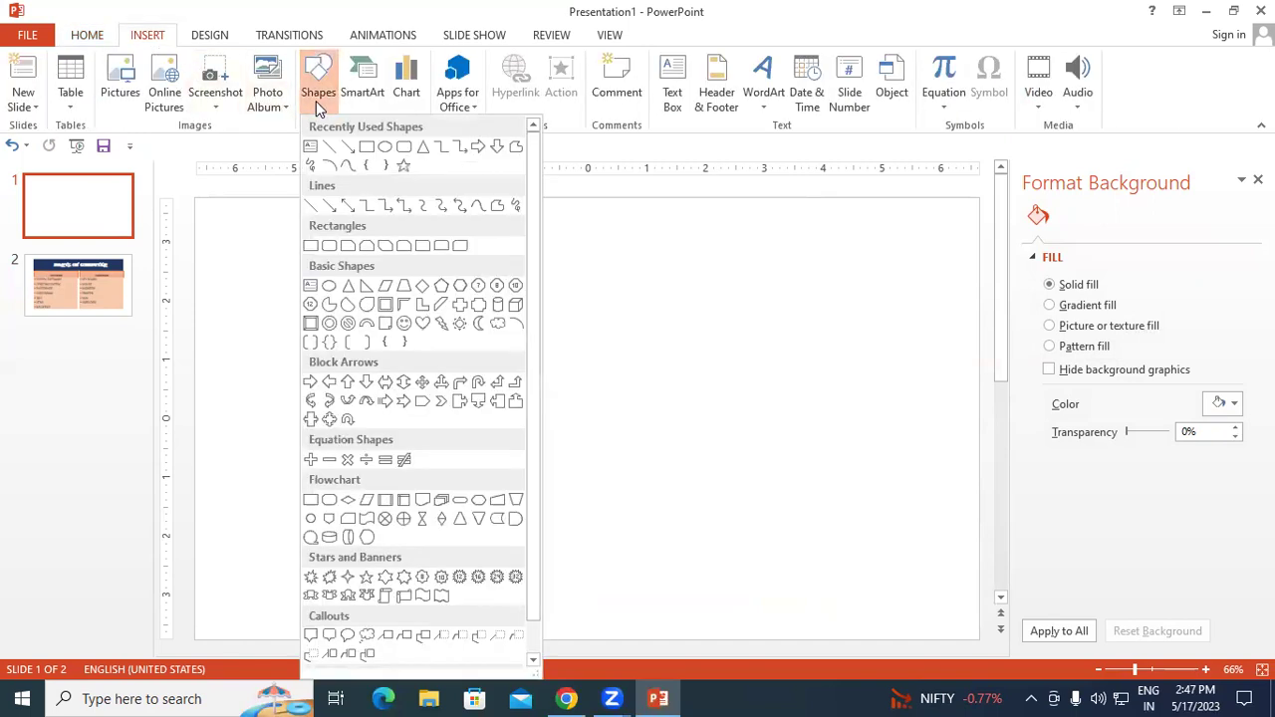
left_click(370, 150)
left_click_drag(348, 229, 761, 286)
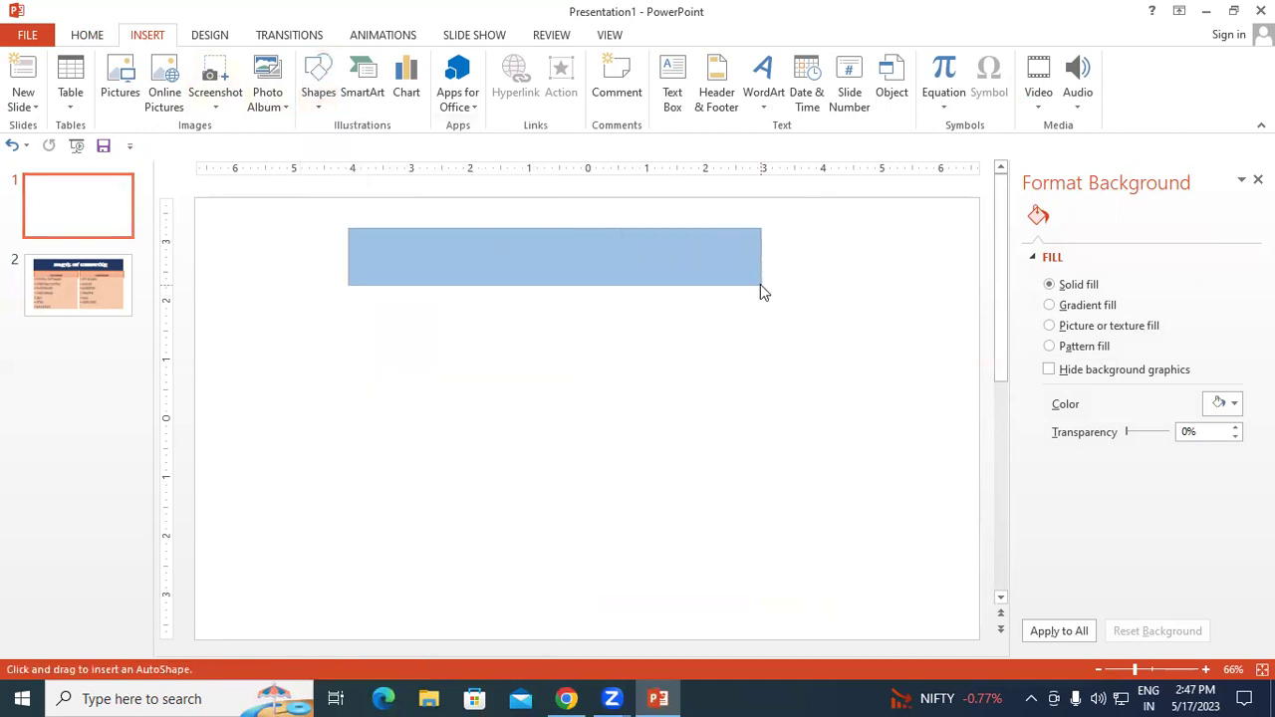
left_click_drag(523, 248, 525, 239)
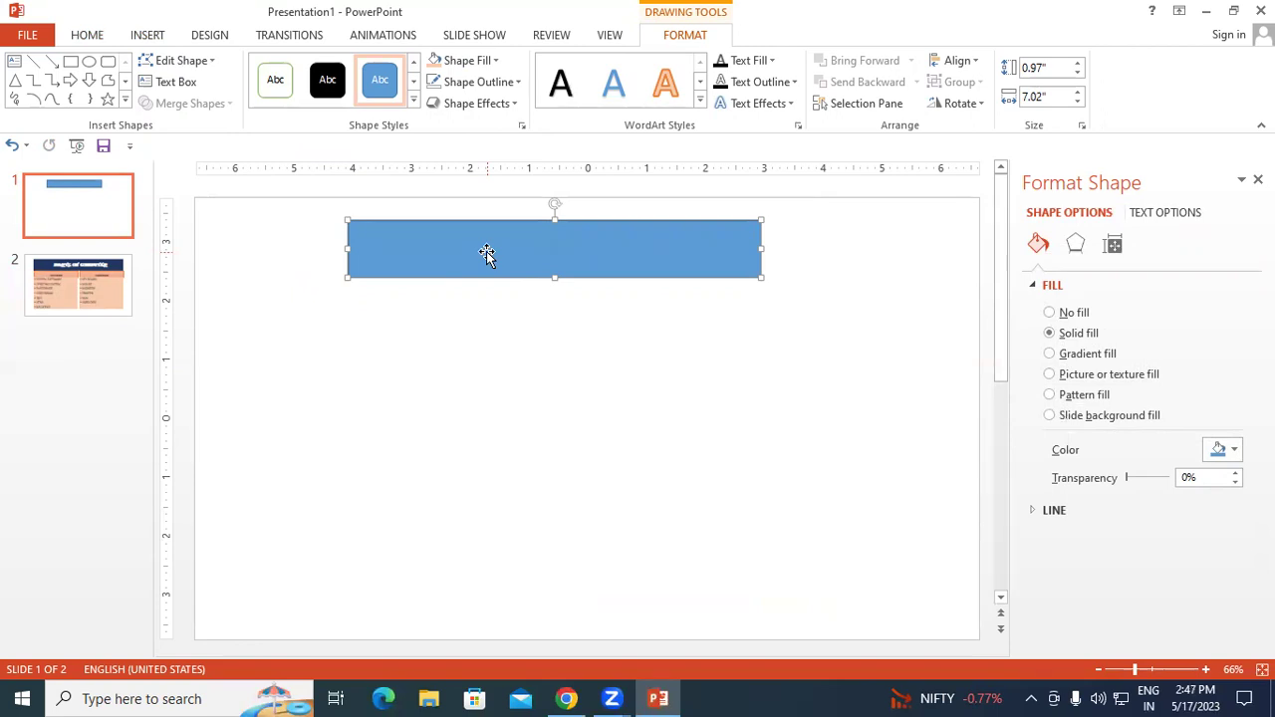
type("SOFT")
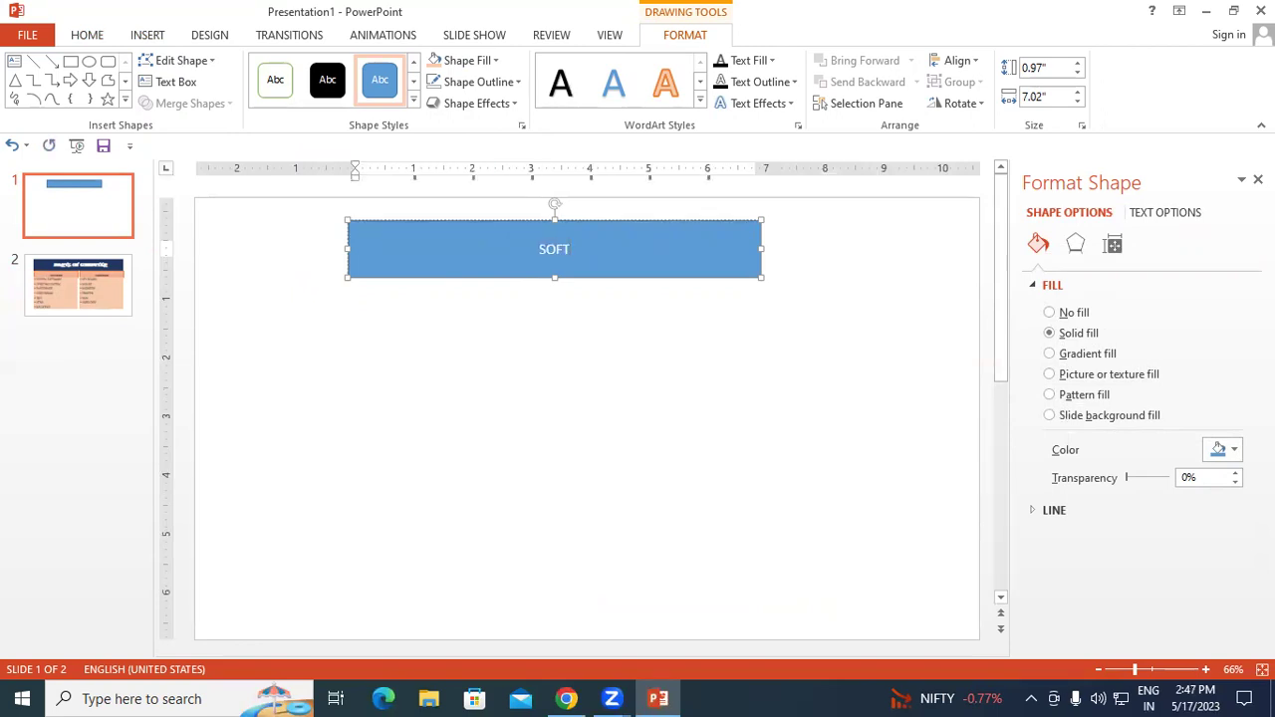
type("WARE")
mouse_move(596, 257)
left_mouse_down()
mouse_move(608, 251)
mouse_move(540, 259)
left_mouse_up()
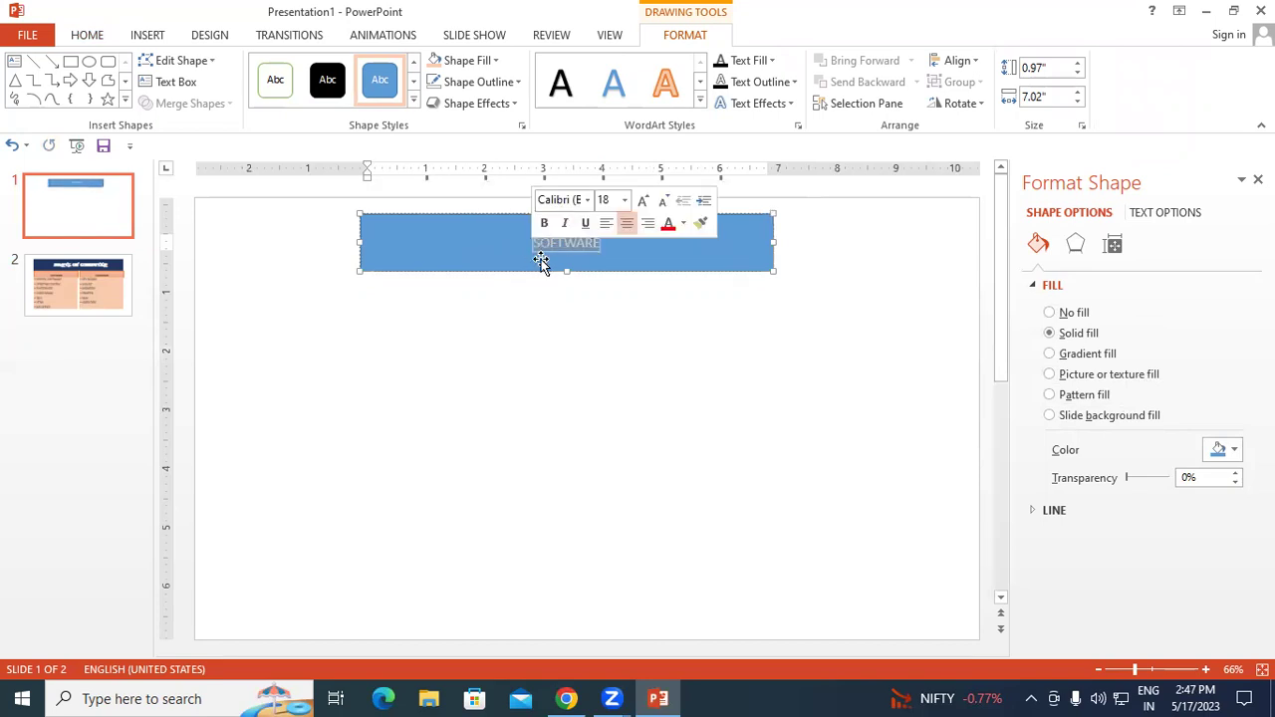
- Make the SOFTWARE banner text 44 pt and bold
left_click(87, 36)
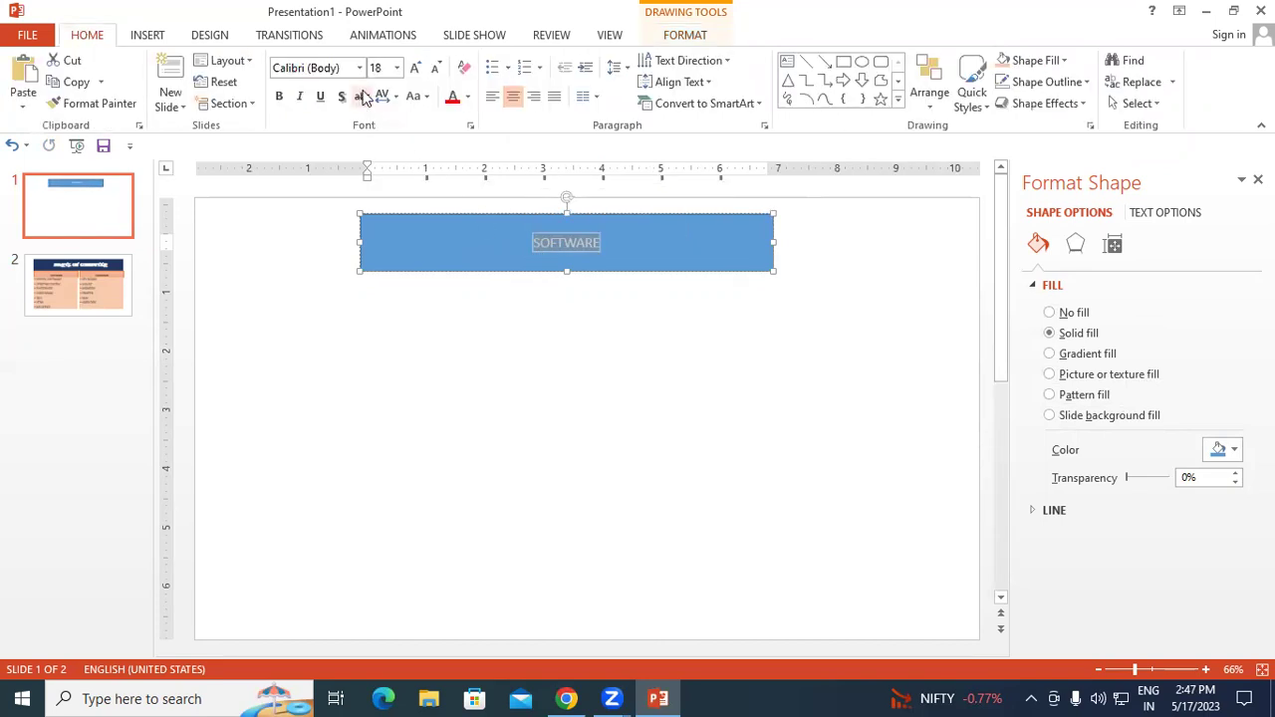
left_click(396, 67)
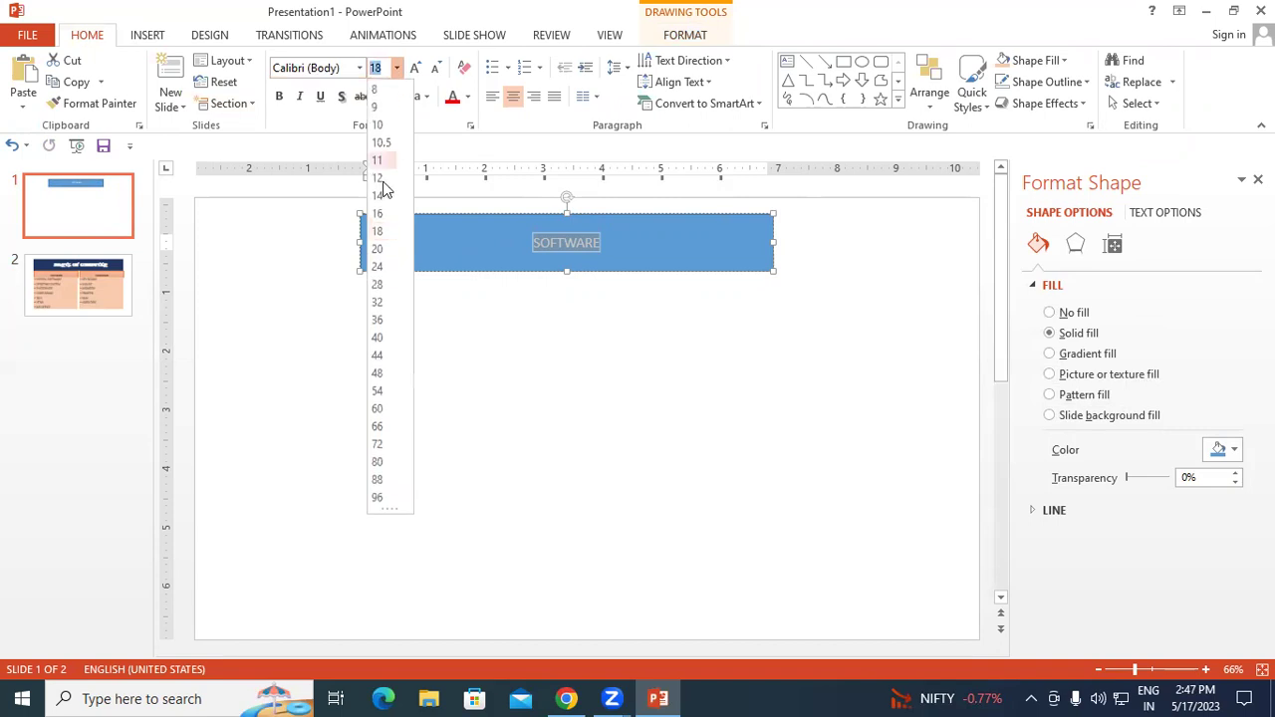
left_click(384, 251)
left_click(416, 68)
left_click(416, 68)
left_click(415, 68)
left_click(416, 68)
left_click(415, 68)
left_click(415, 68)
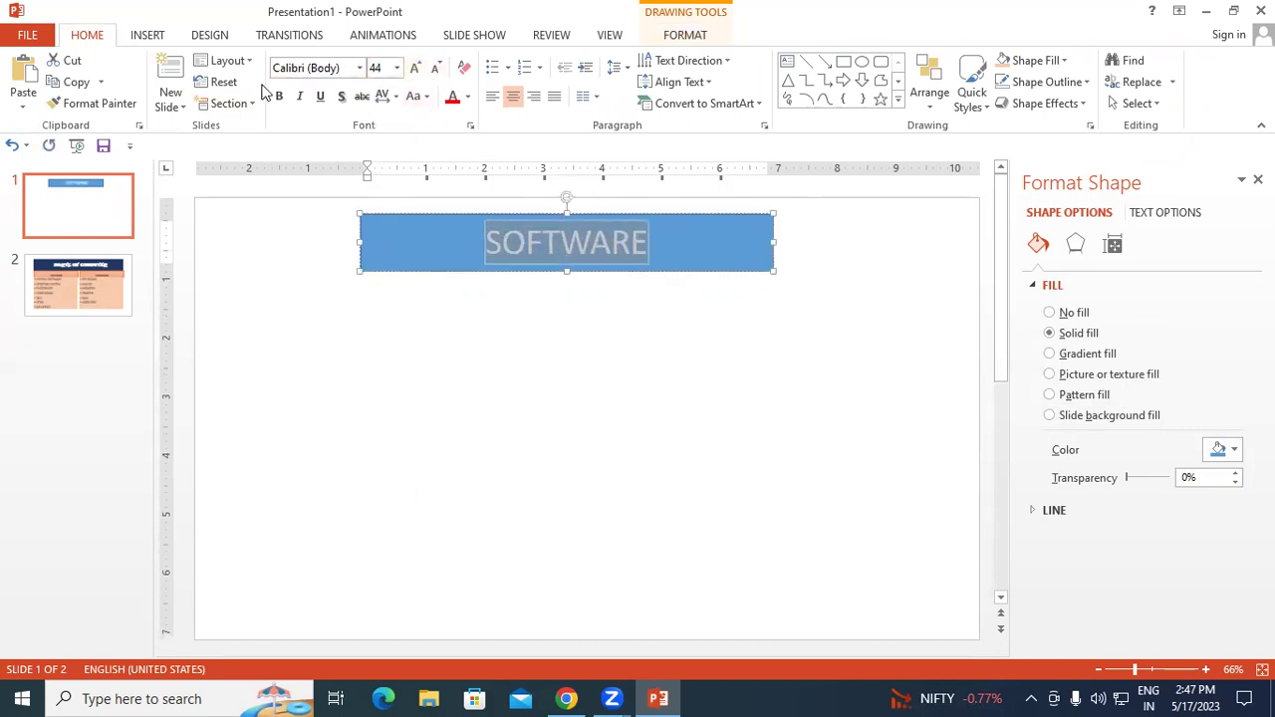
left_click(280, 97)
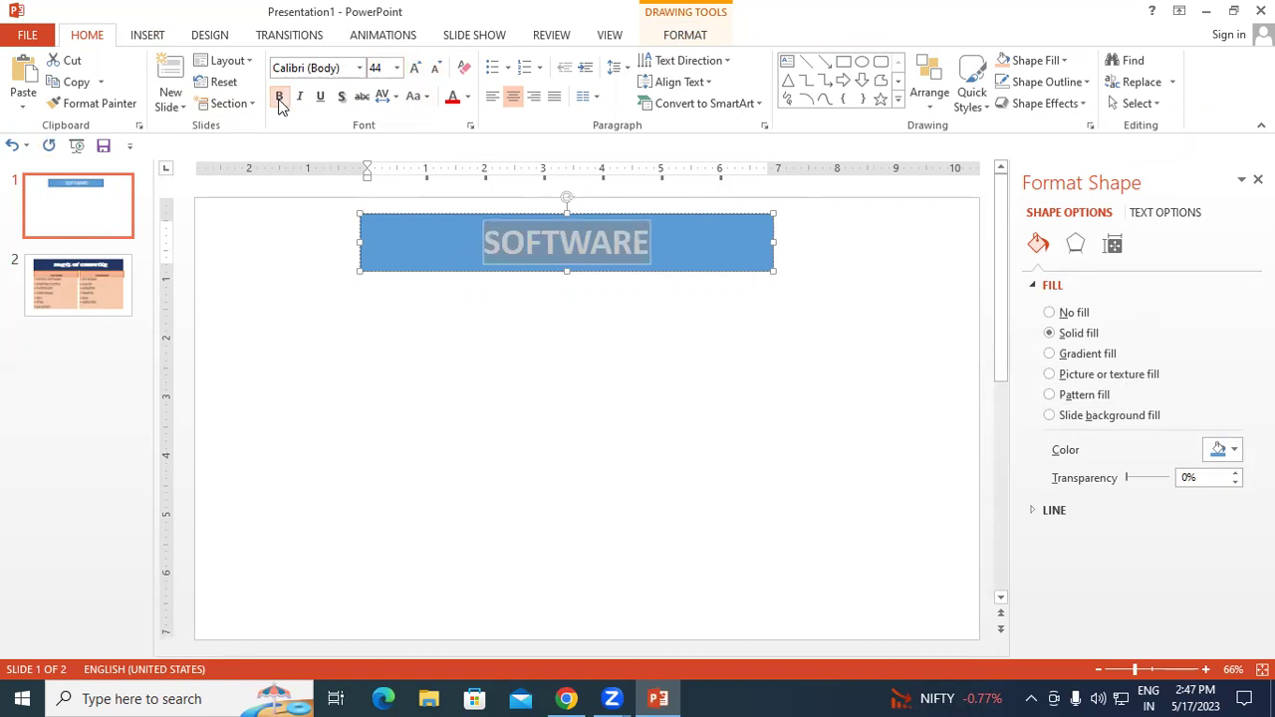
- Colour the SOFTWARE lettering yellow, after briefly trying red
left_click(467, 97)
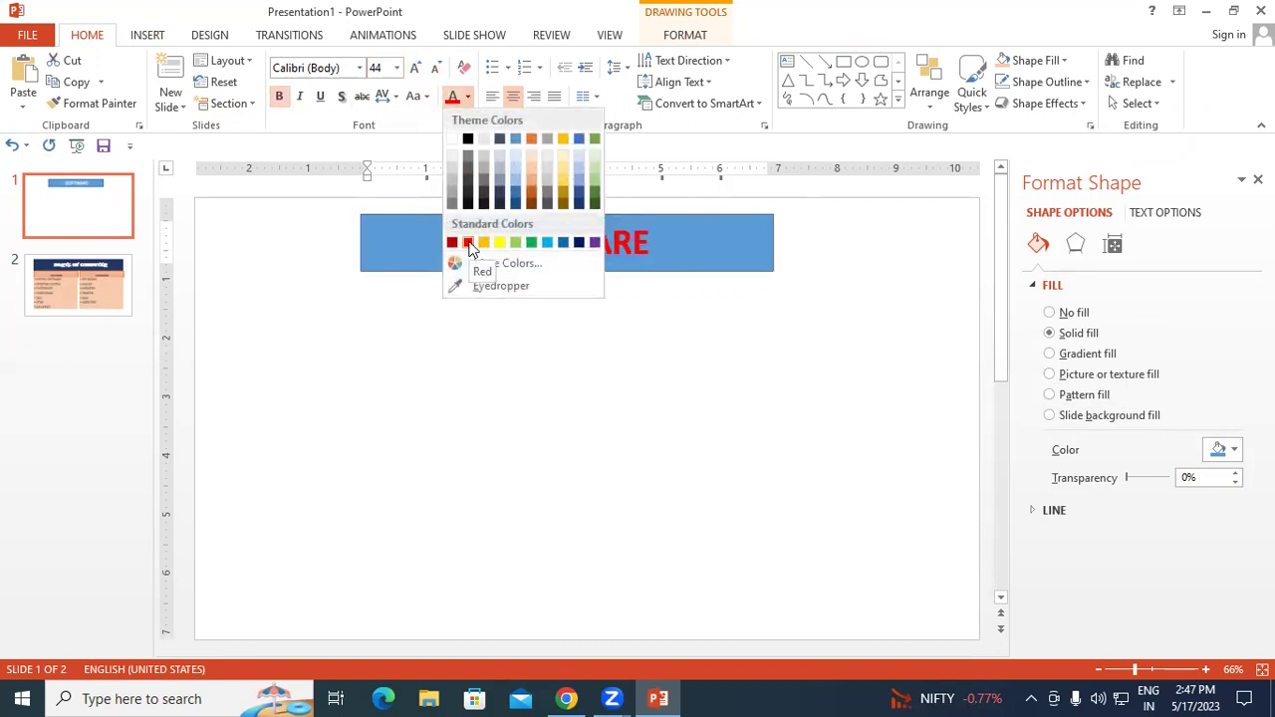
left_click(468, 245)
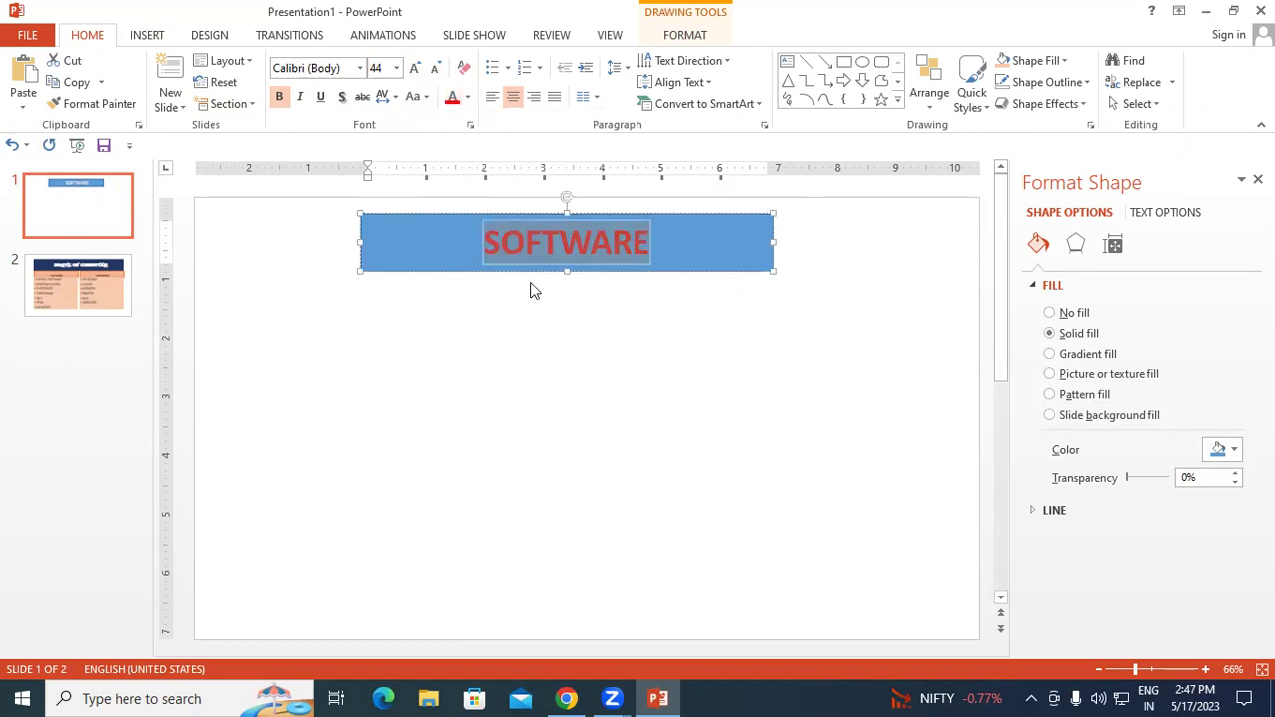
key("Escape")
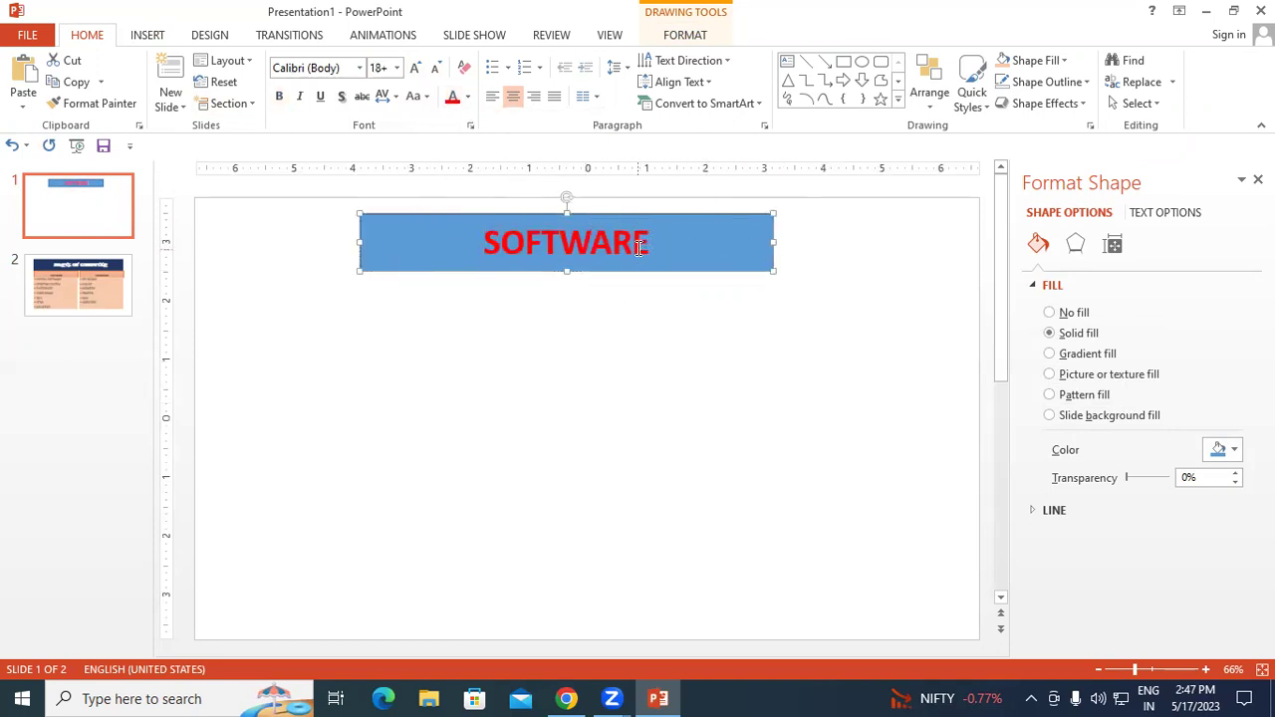
left_click_drag(653, 240, 481, 178)
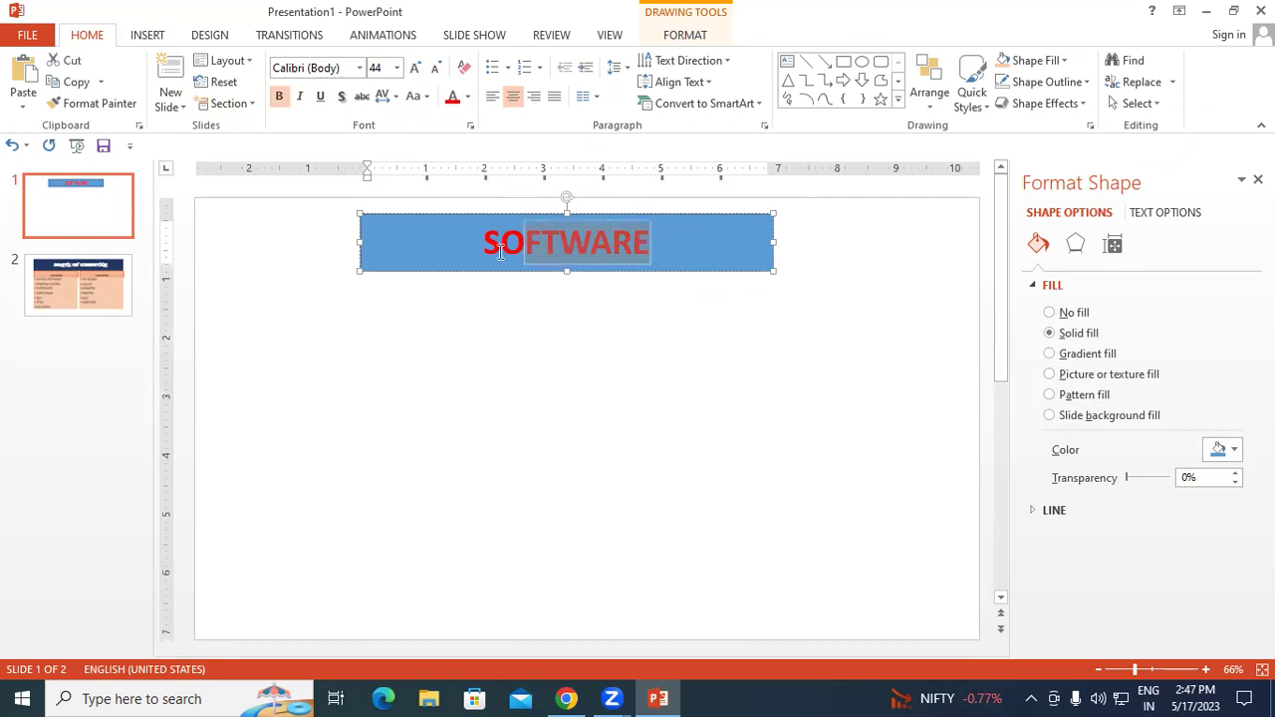
left_click(467, 97)
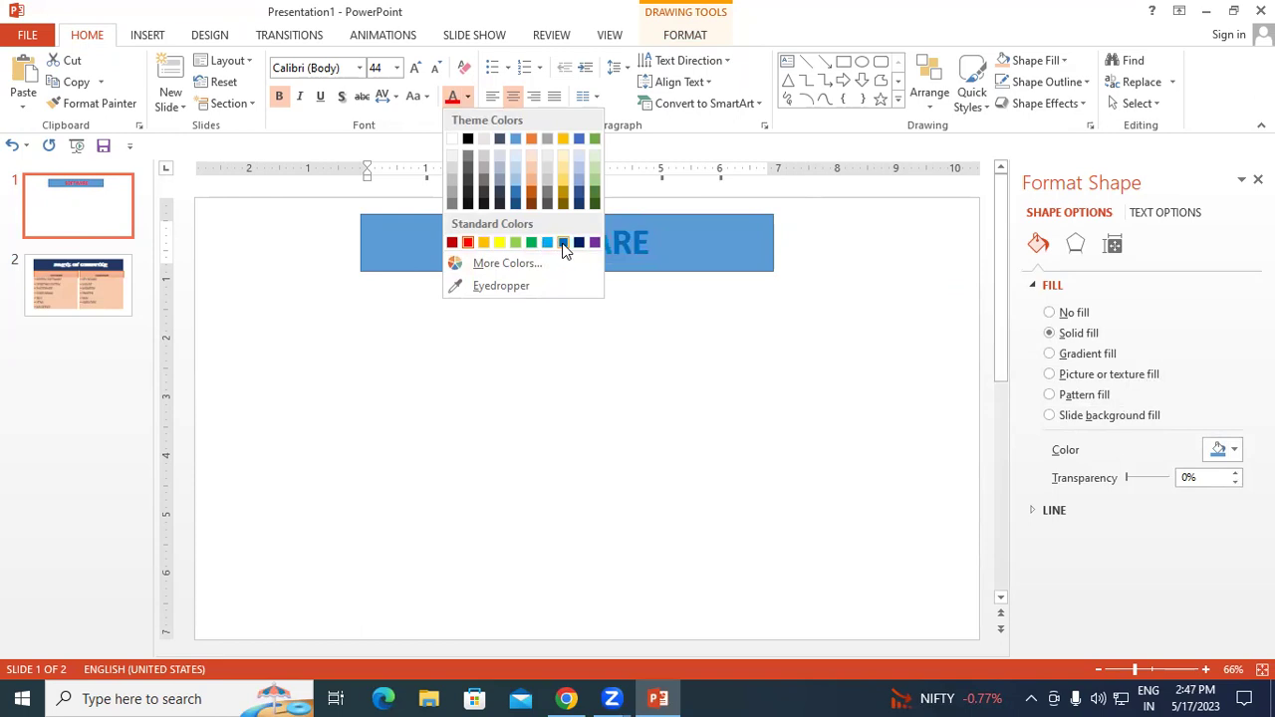
left_click(502, 243)
key("Escape")
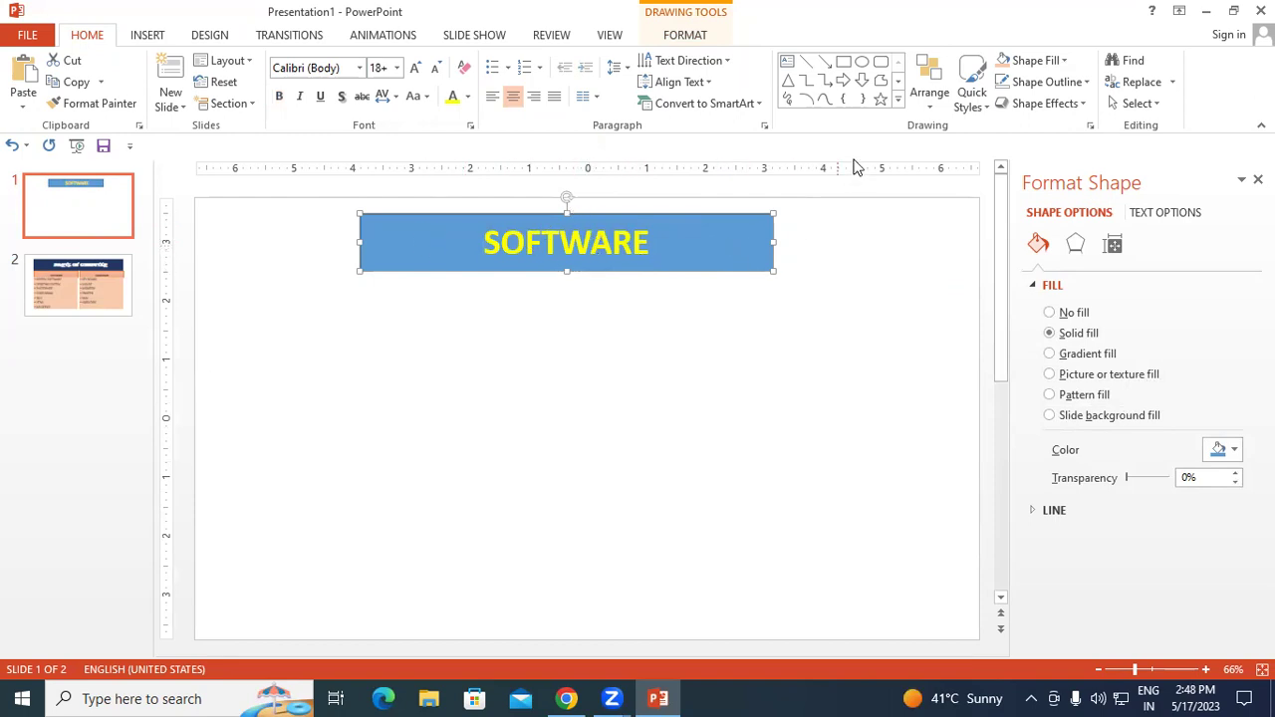
- Look through the banner's fill colours and shape style gallery without applying anything
left_click(695, 40)
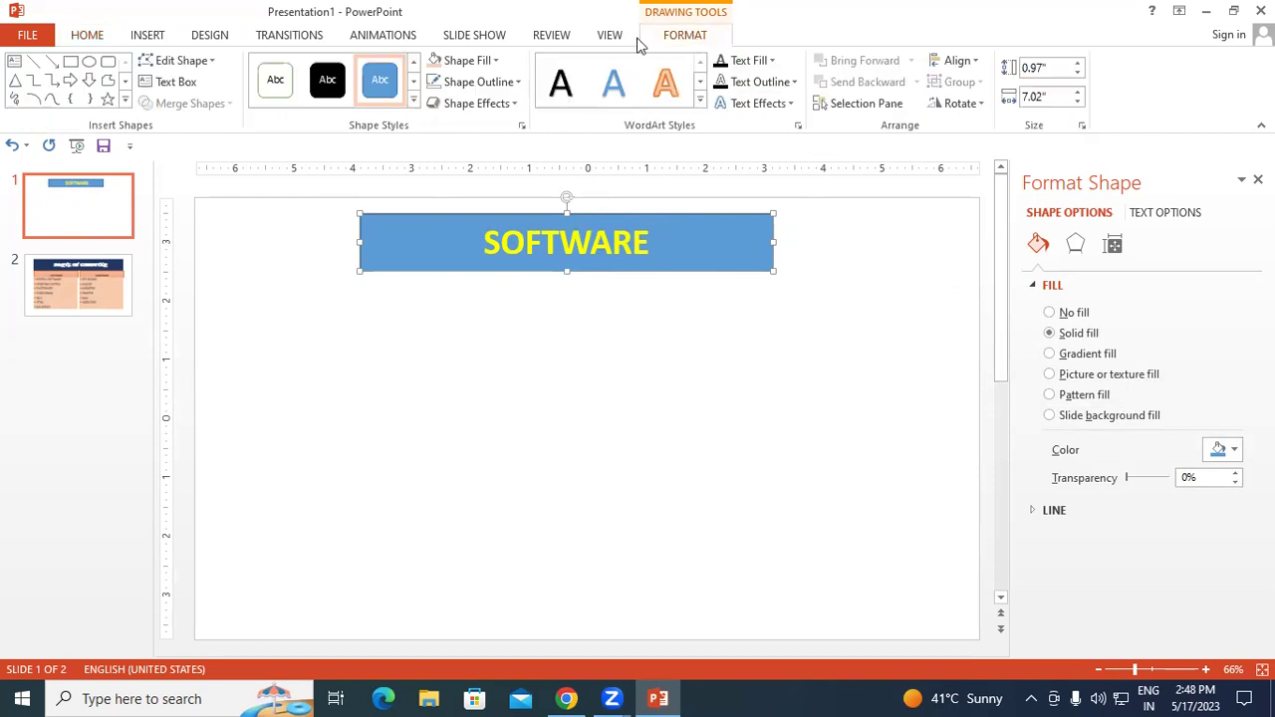
left_click(495, 61)
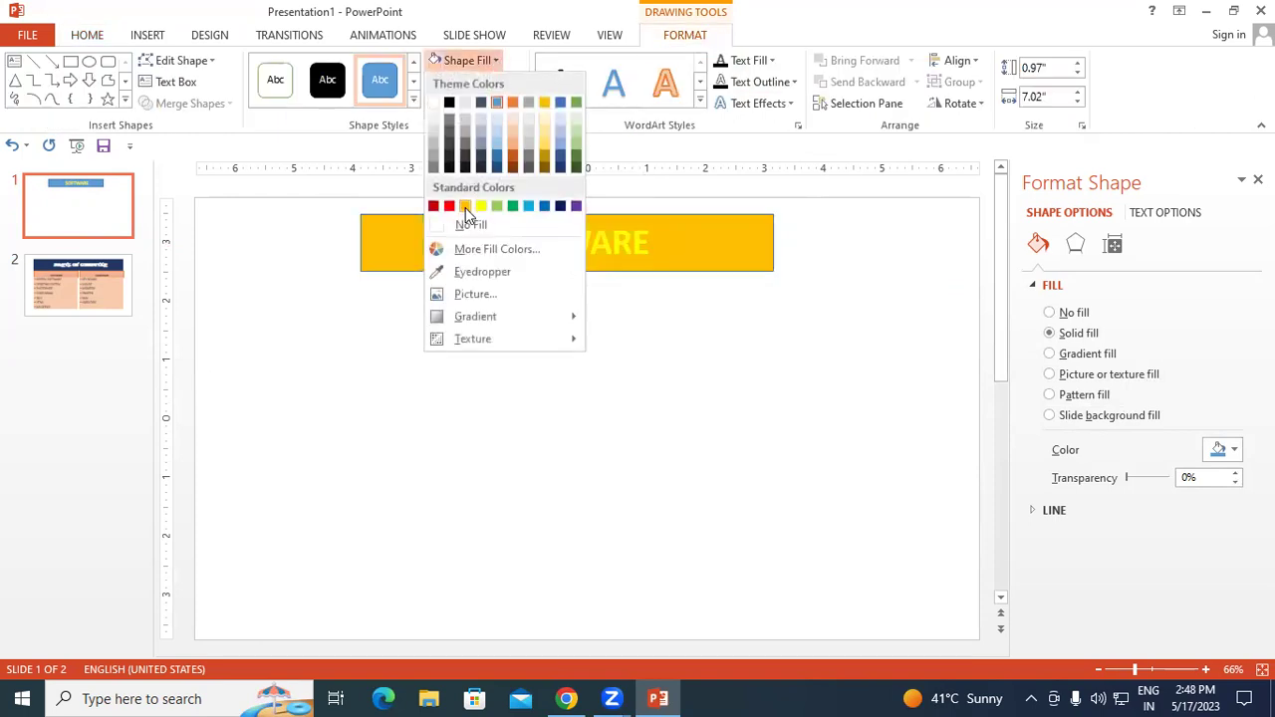
left_click(762, 294)
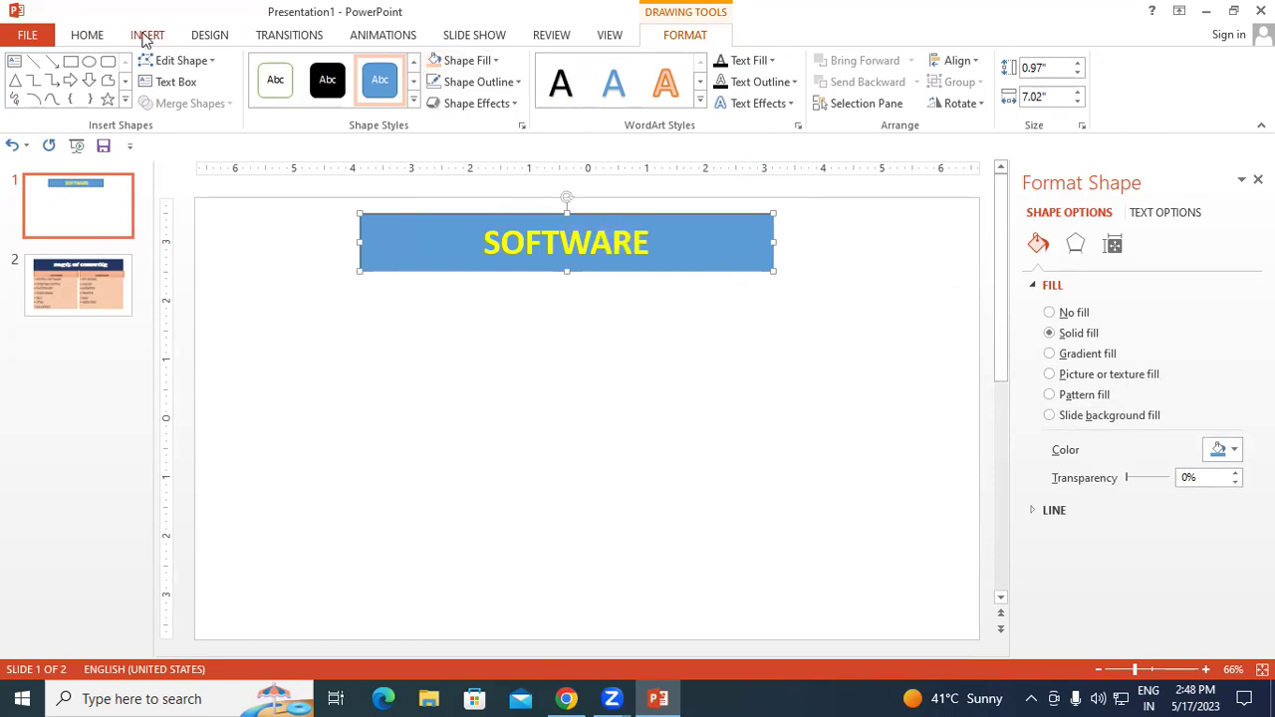
left_click(103, 36)
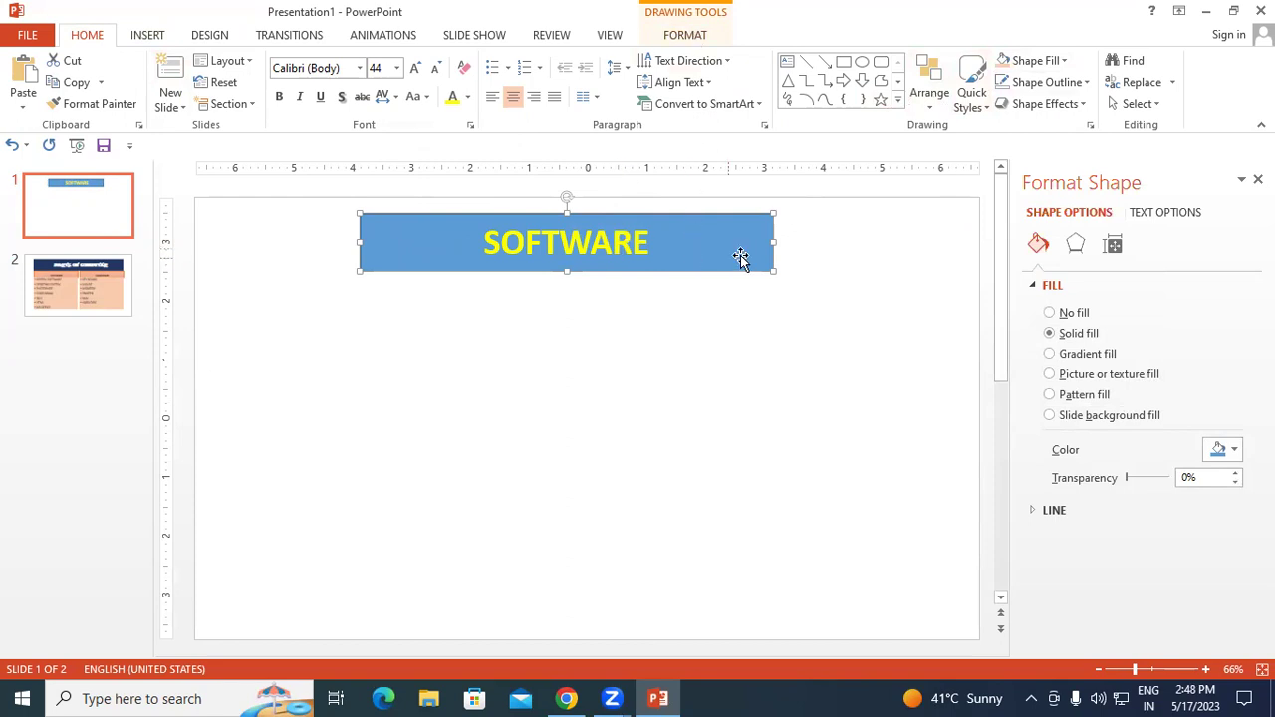
left_click(970, 100)
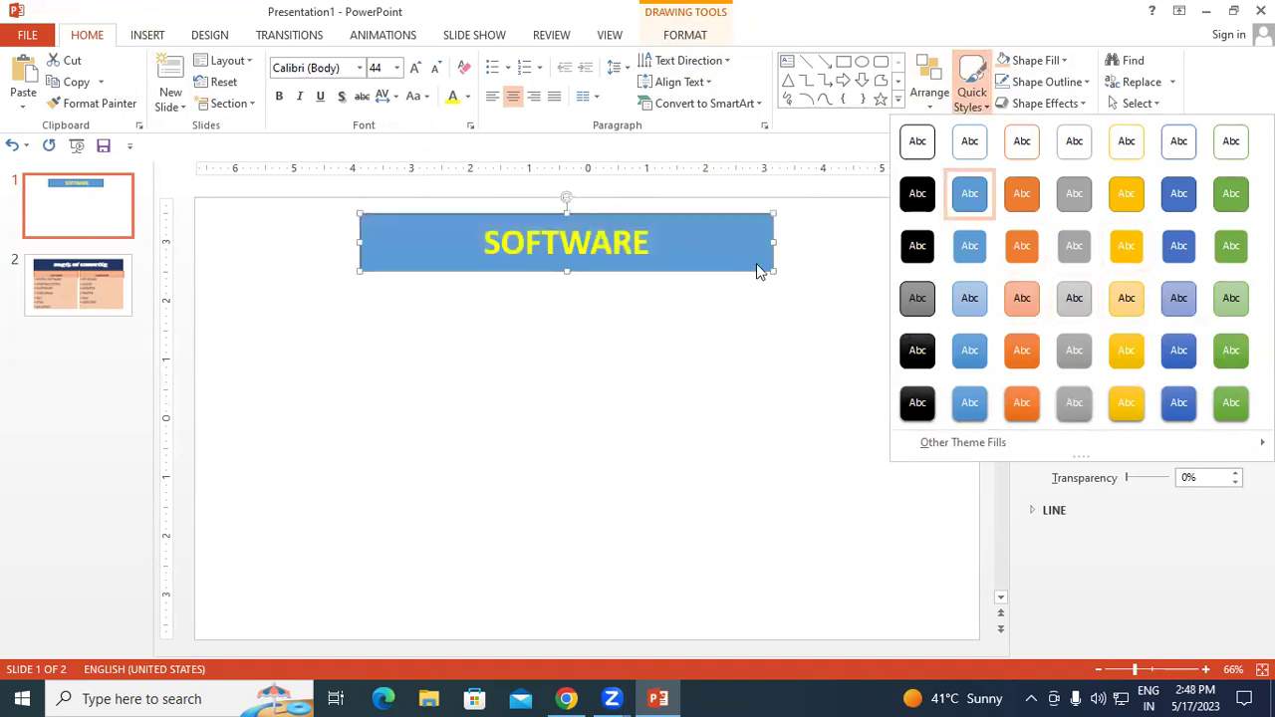
left_click(722, 225)
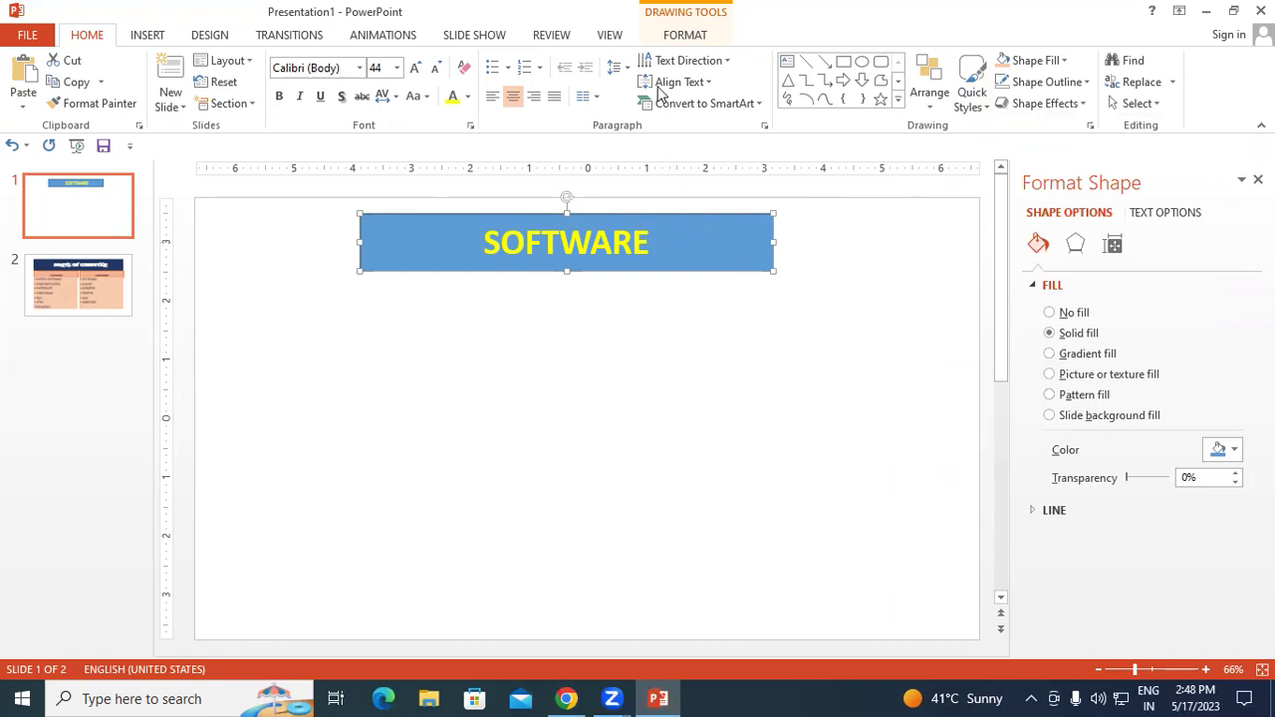
- Give the SOFTWARE banner No Fill and No Outline
left_click(698, 40)
left_click(495, 60)
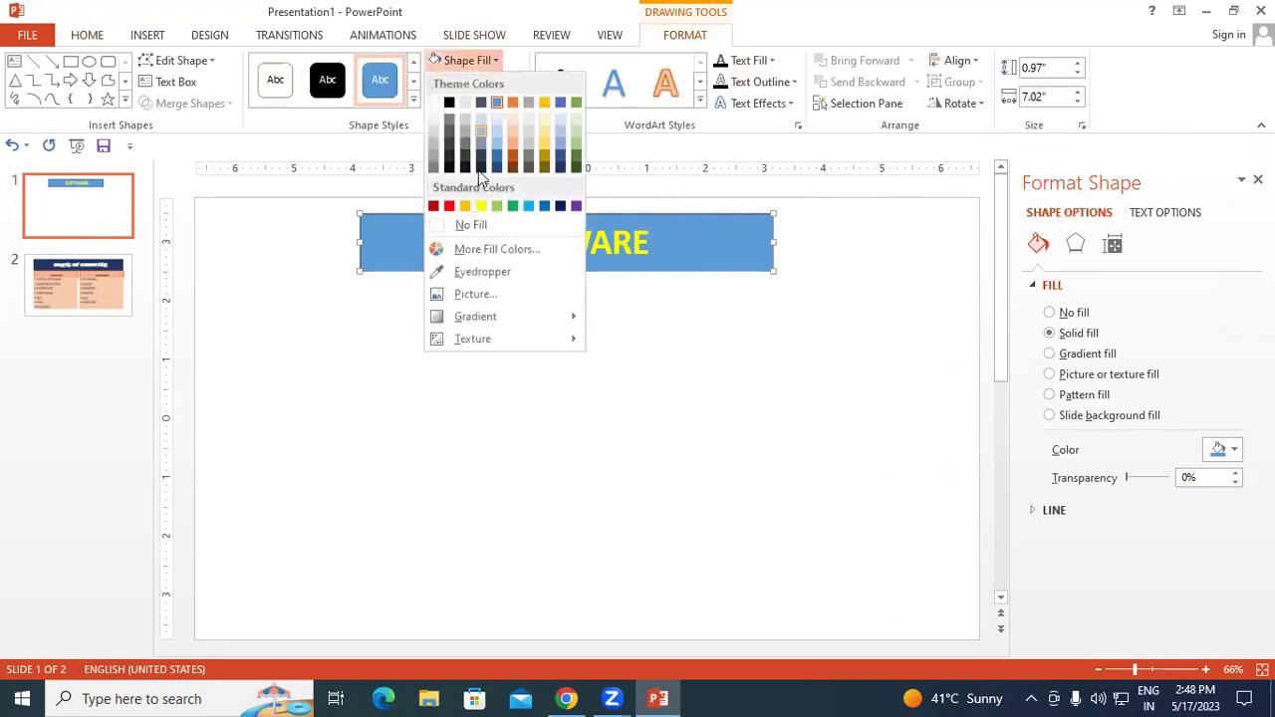
left_click(433, 228)
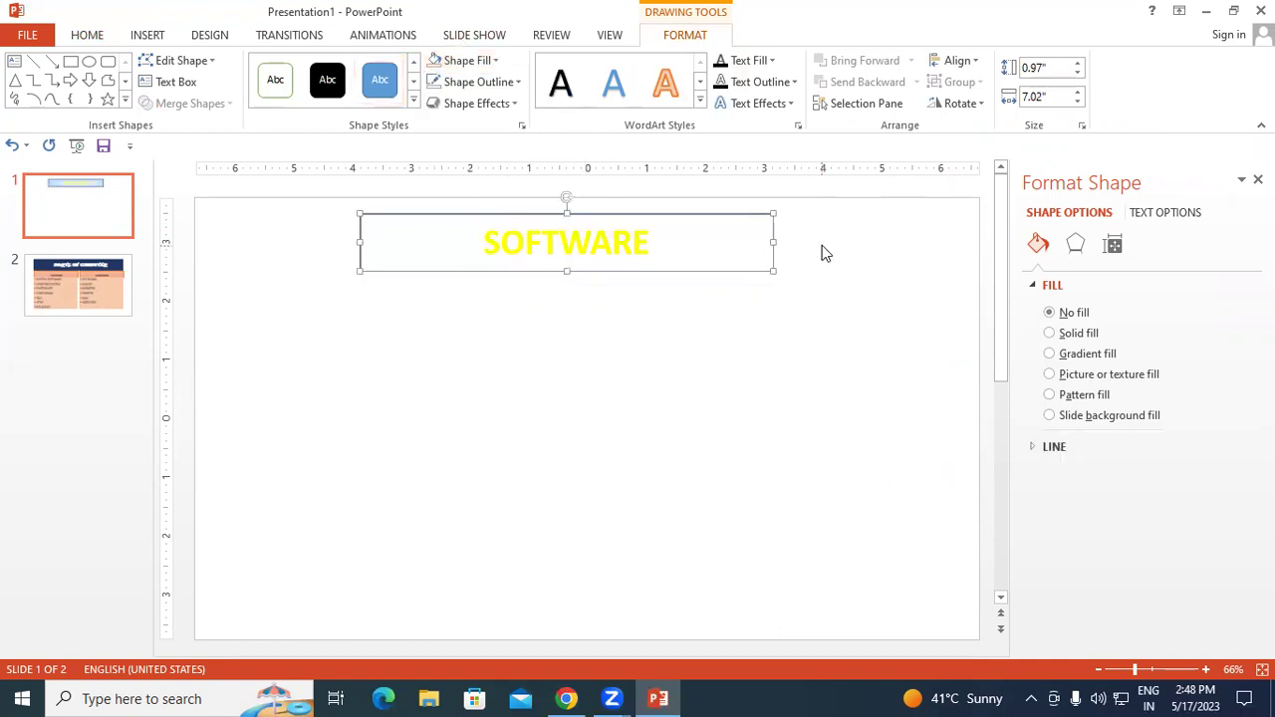
left_click(517, 83)
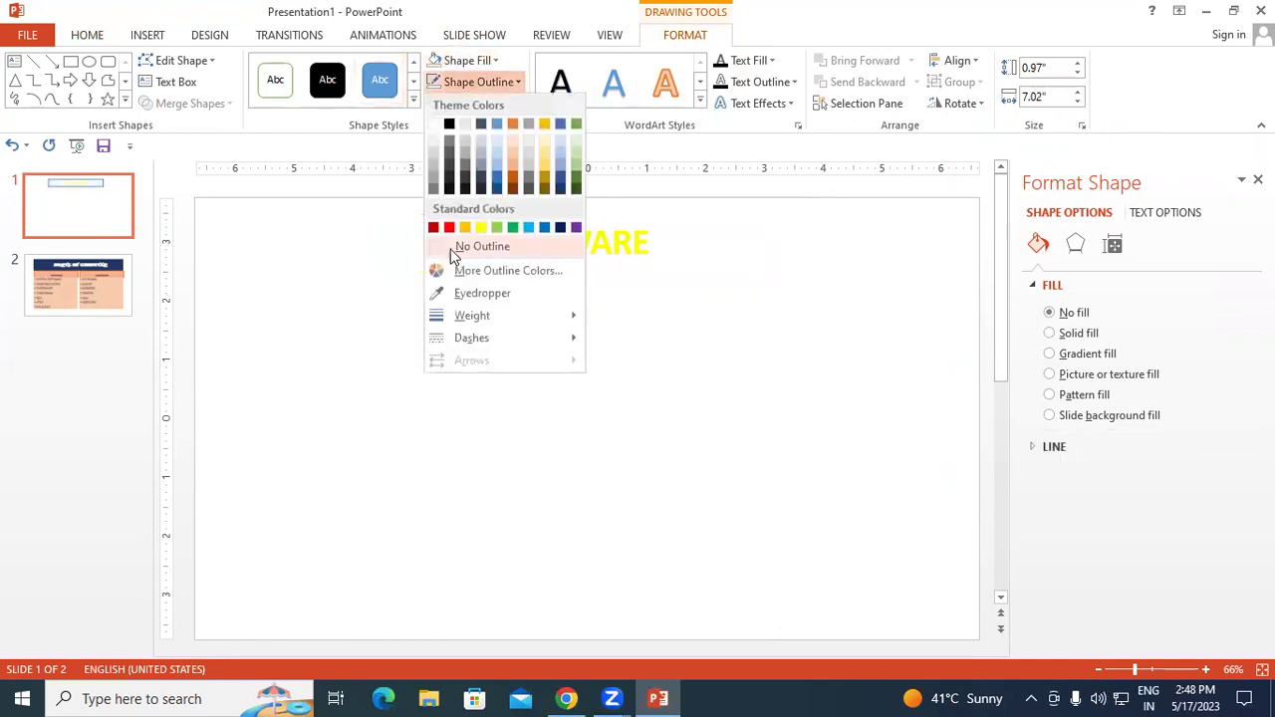
left_click(456, 245)
left_click(636, 309)
left_click(602, 250)
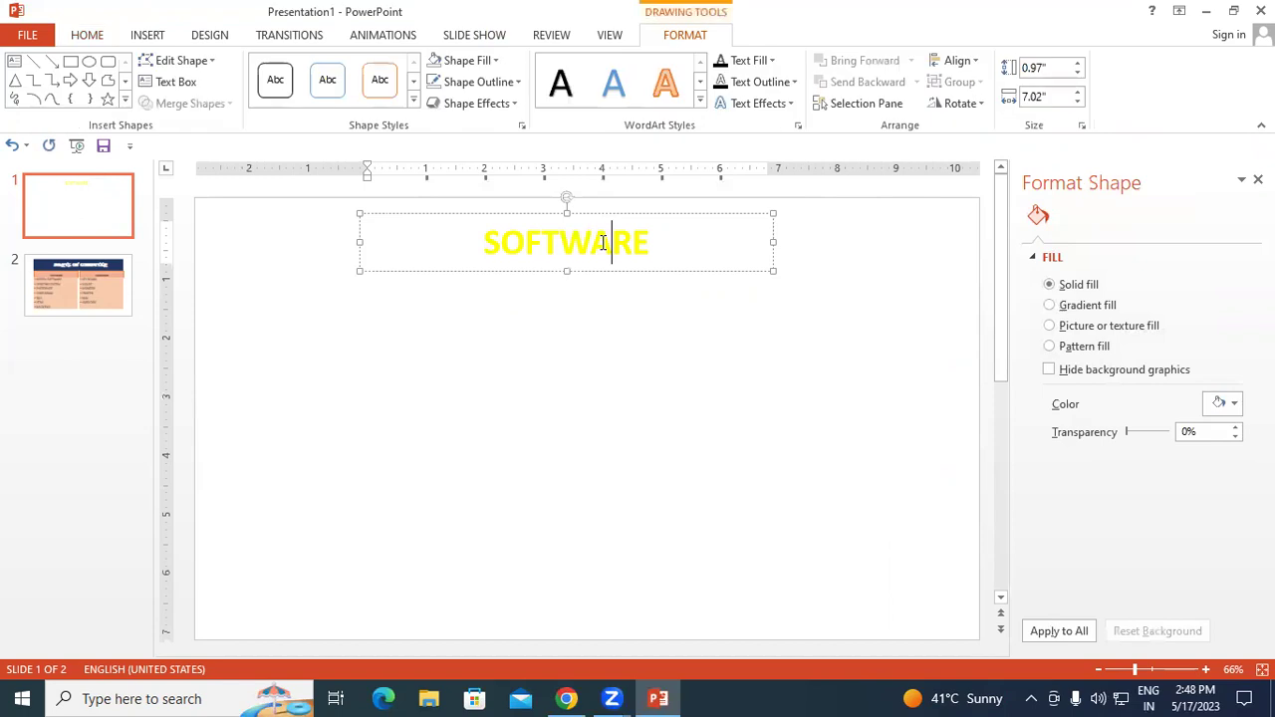
key("Escape")
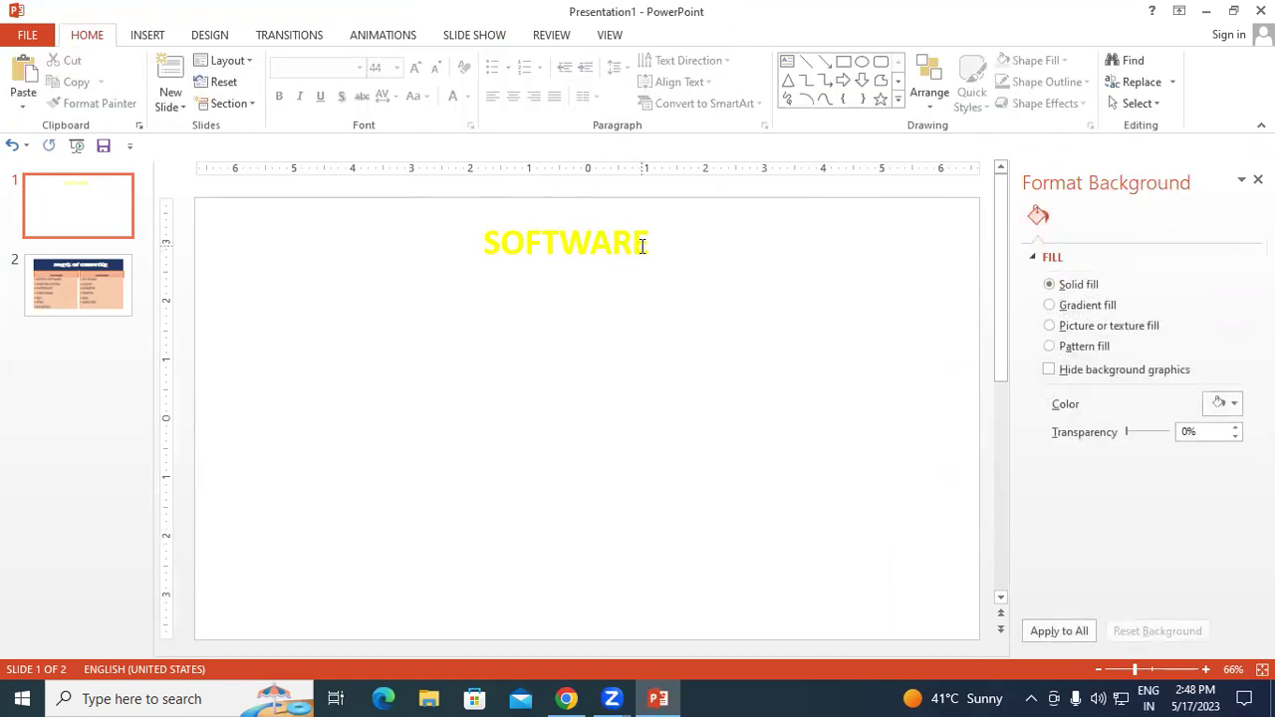
- Select the word SOFTWARE and browse fill and text colours without applying one
left_click(644, 246)
left_click_drag(648, 247, 472, 252)
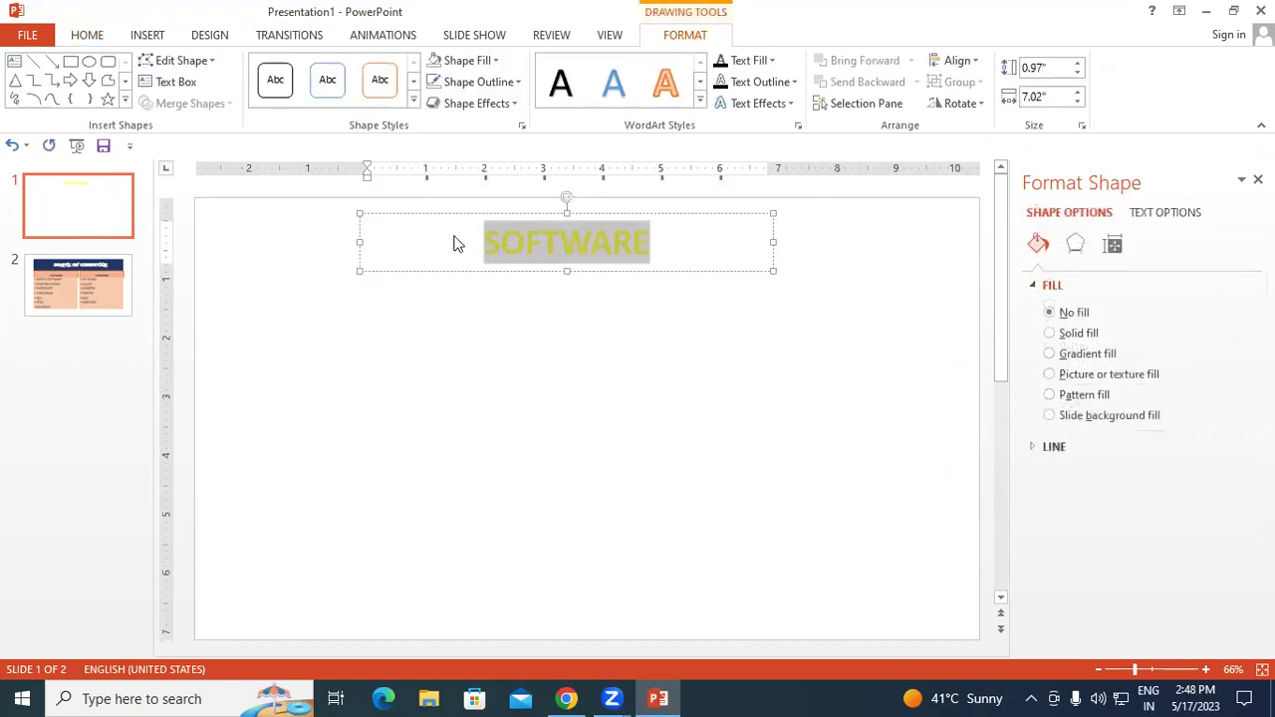
left_click(495, 64)
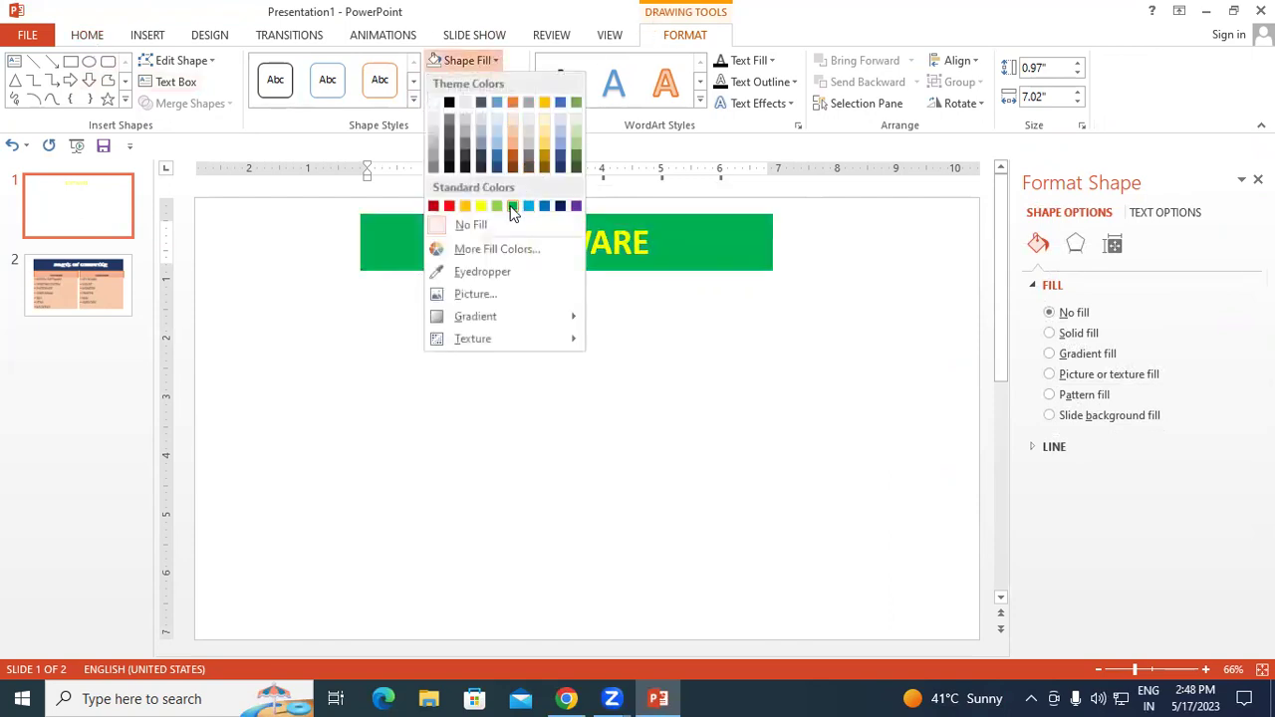
left_click(701, 345)
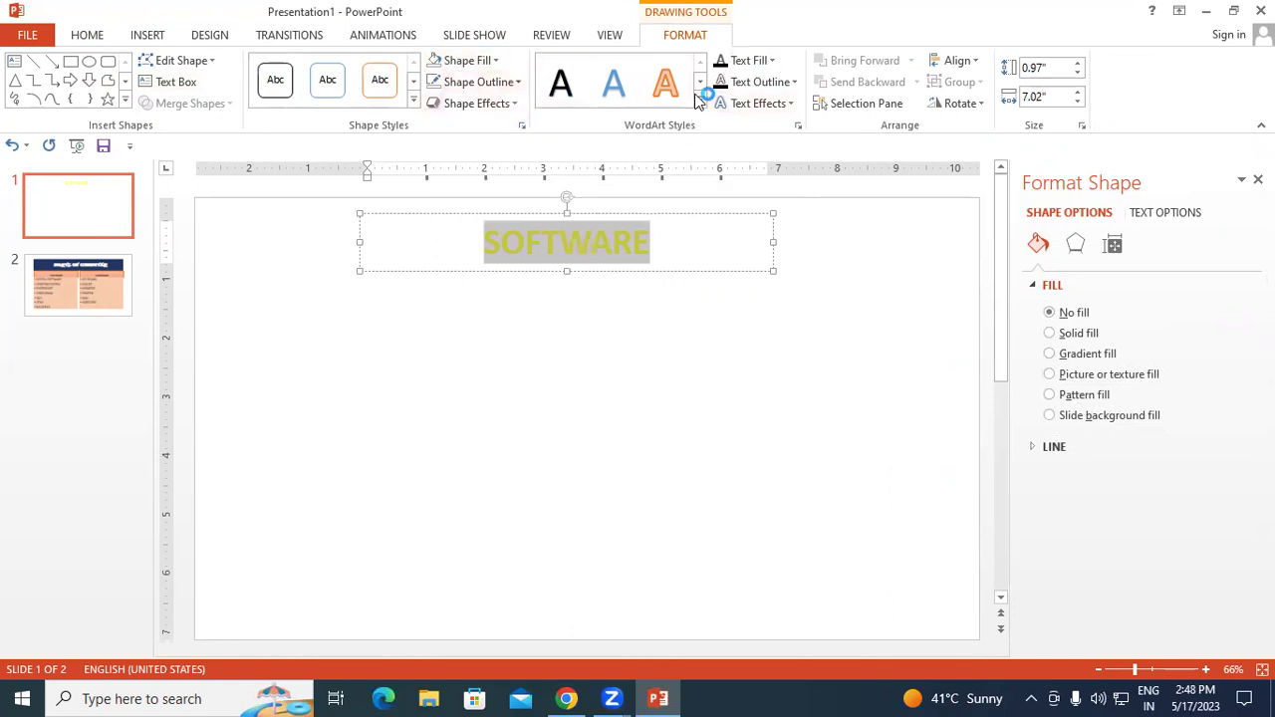
left_click(771, 60)
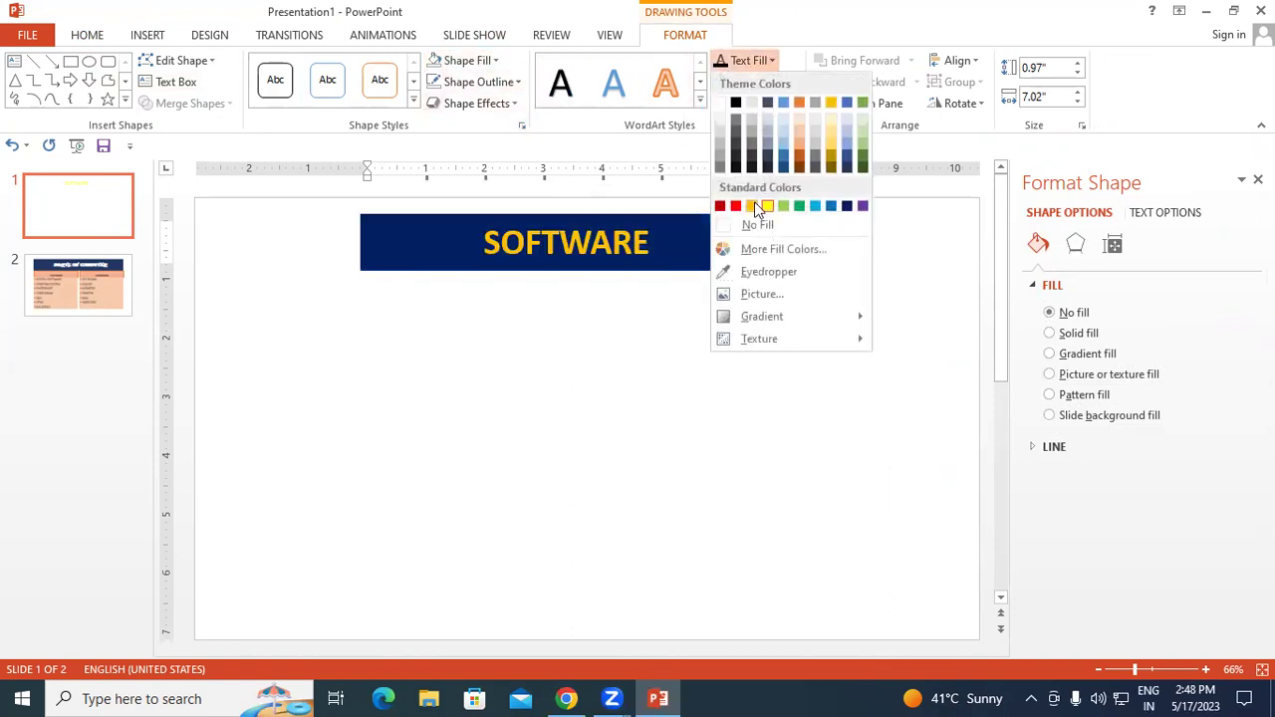
left_click(601, 327)
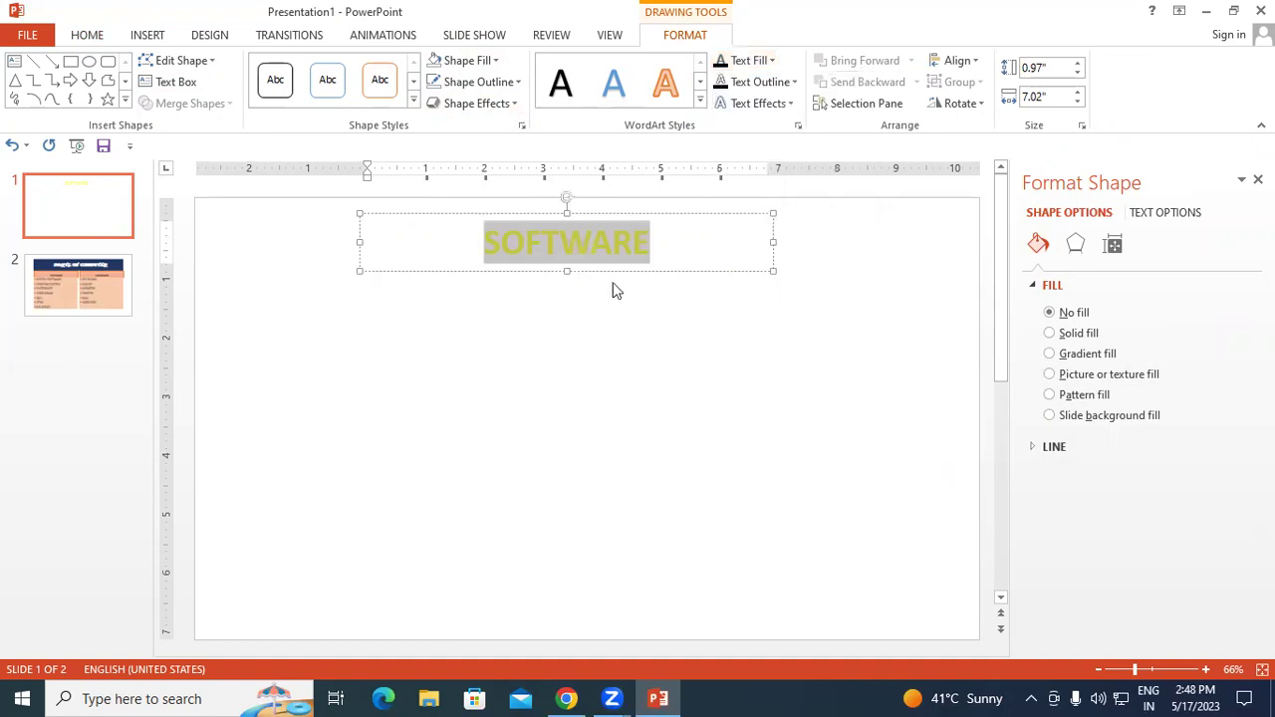
left_click(769, 60)
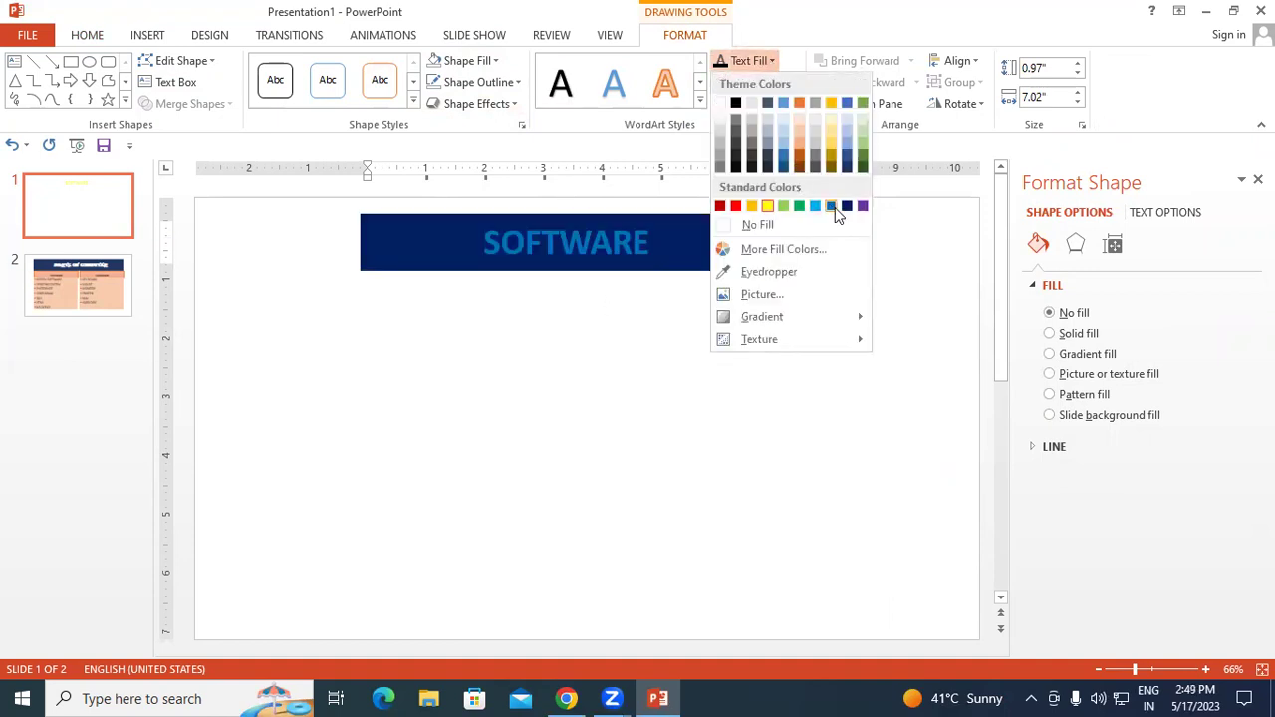
left_click(652, 329)
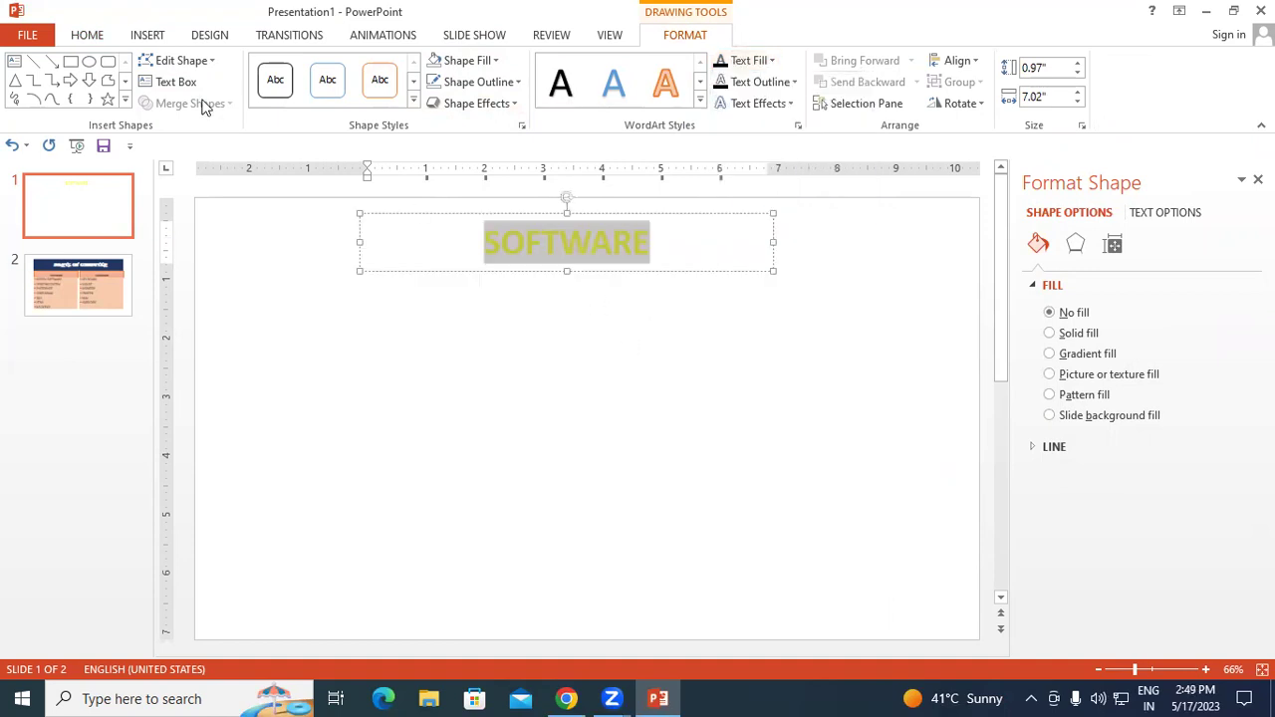
- Change the SOFTWARE text colour to gold, then to red
left_click(88, 36)
left_click(467, 97)
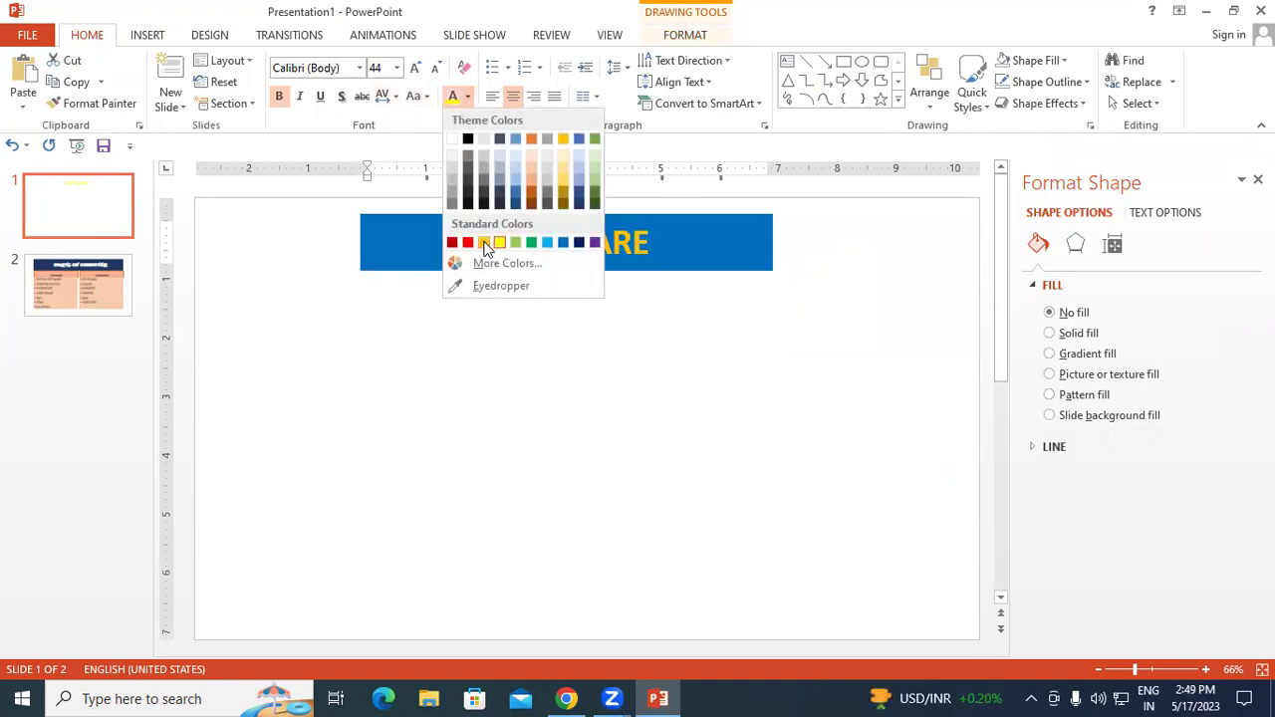
left_click(487, 242)
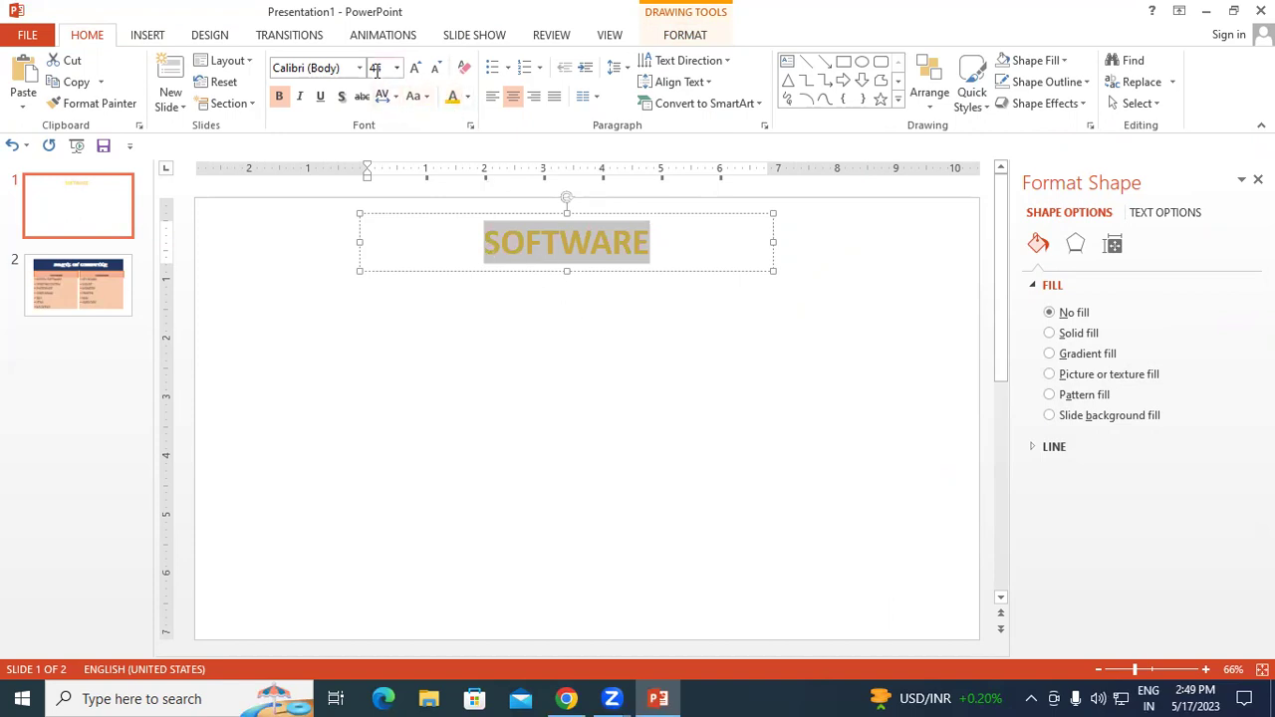
left_click(467, 96)
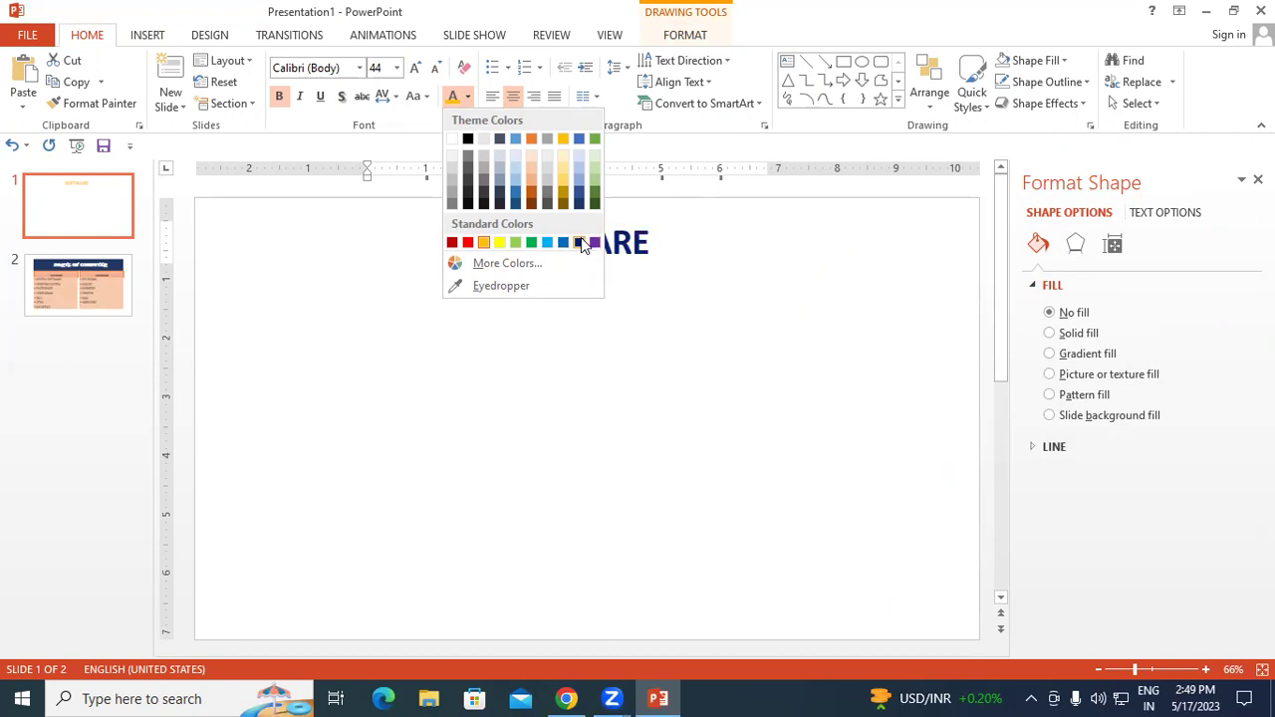
left_click(468, 243)
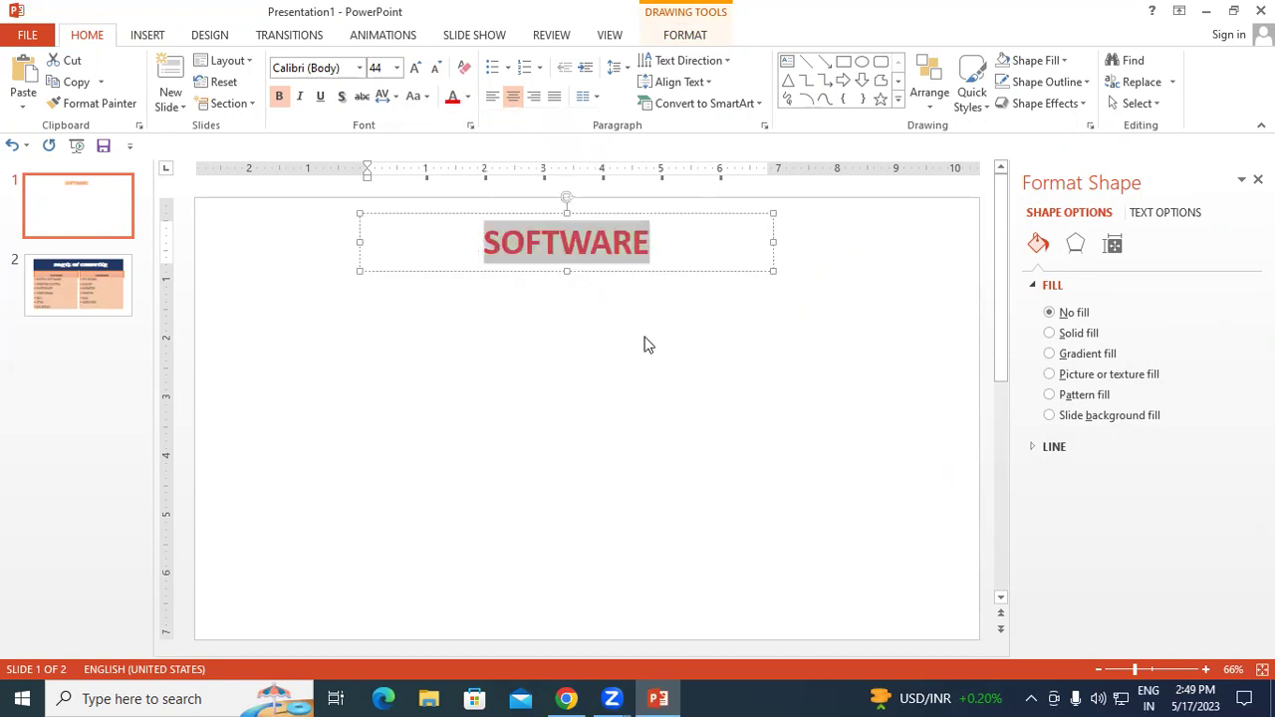
left_click(646, 343)
- Add an empty line below SOFTWARE in the heading box
left_click(646, 245)
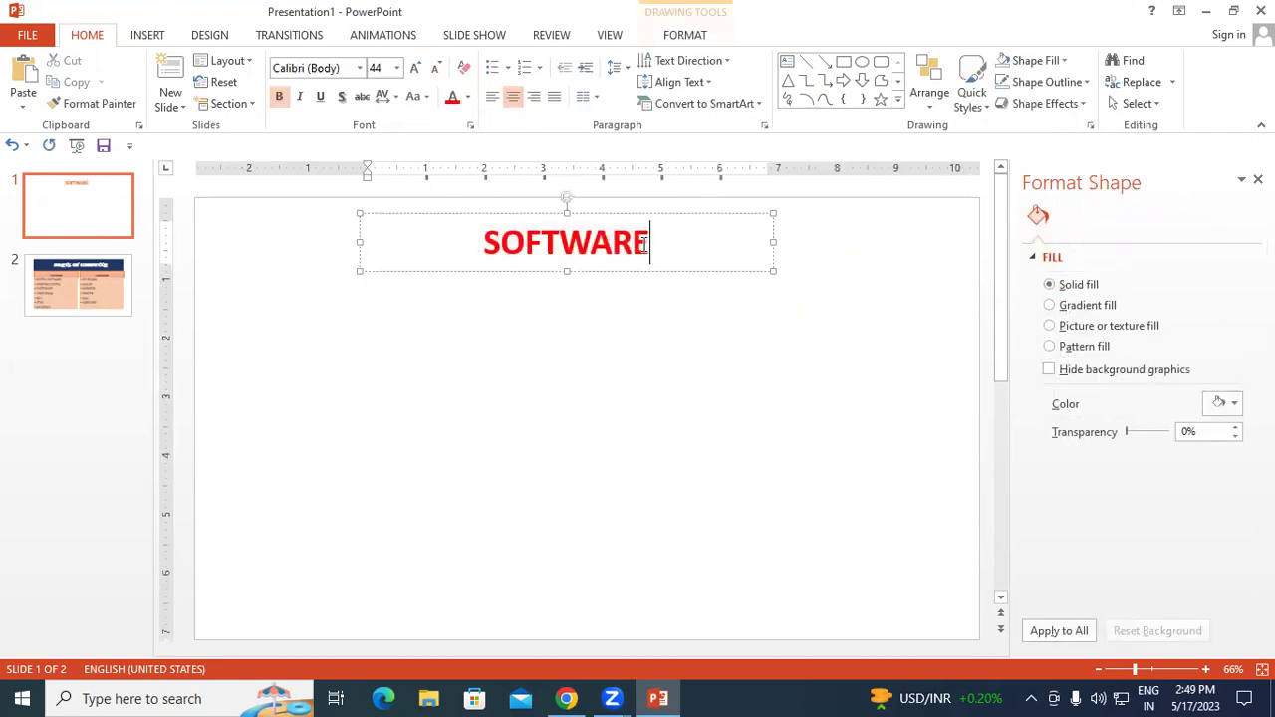
left_click(580, 329)
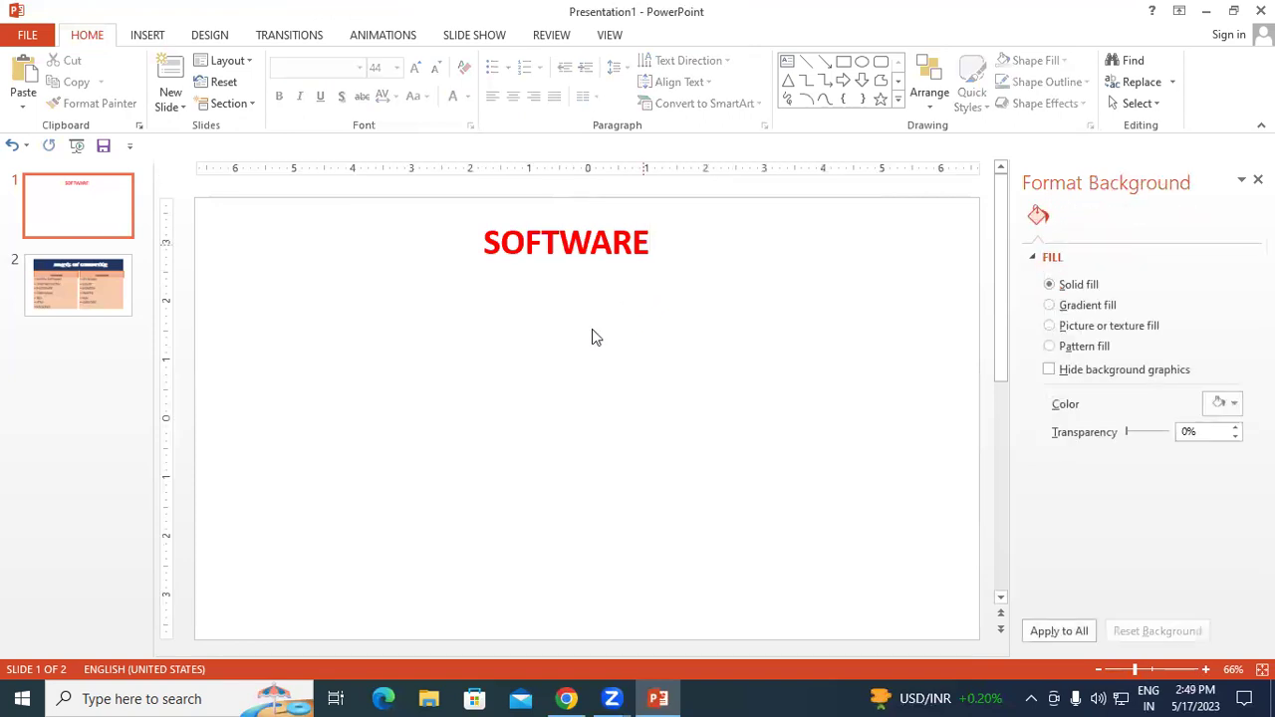
left_click(645, 244)
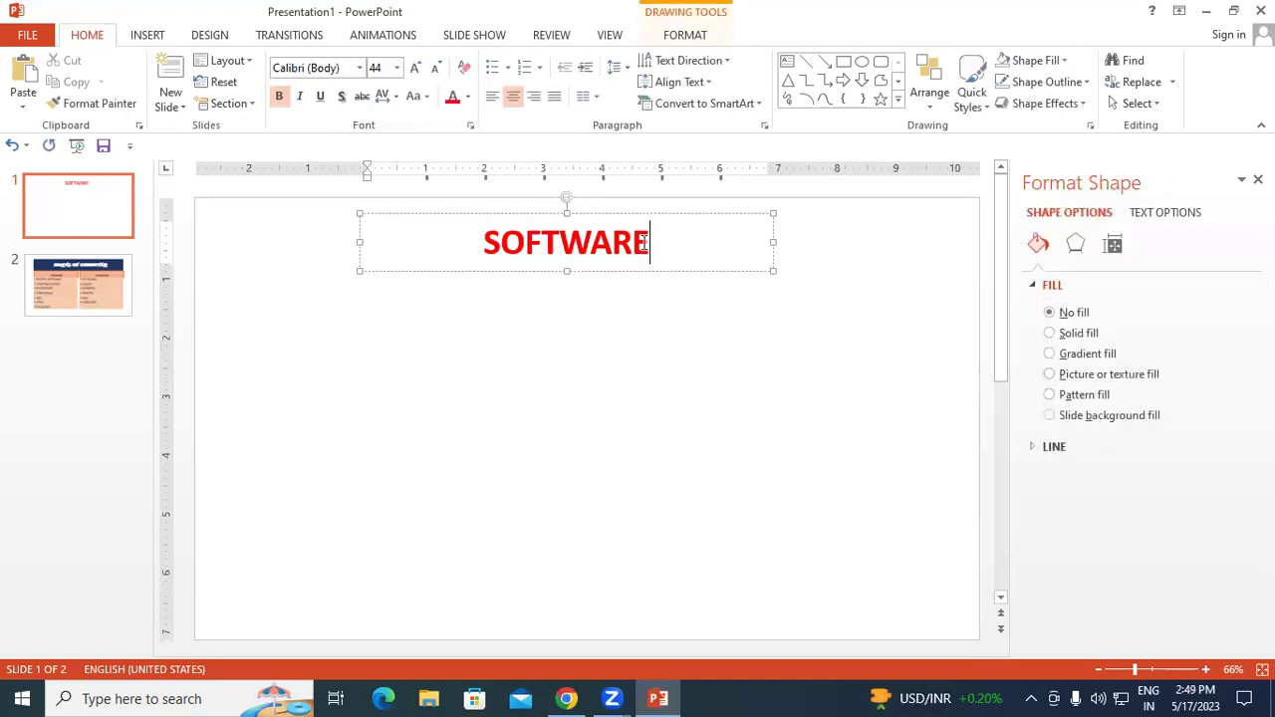
key("Return")
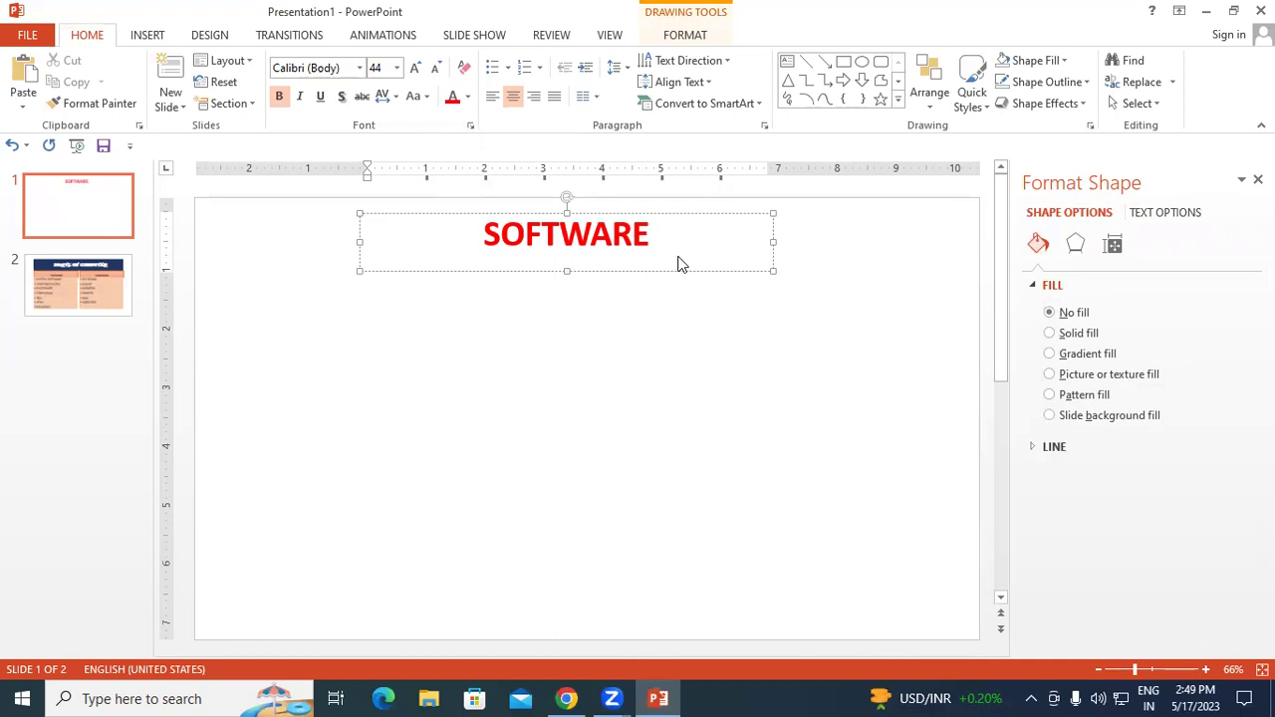
left_click(556, 346)
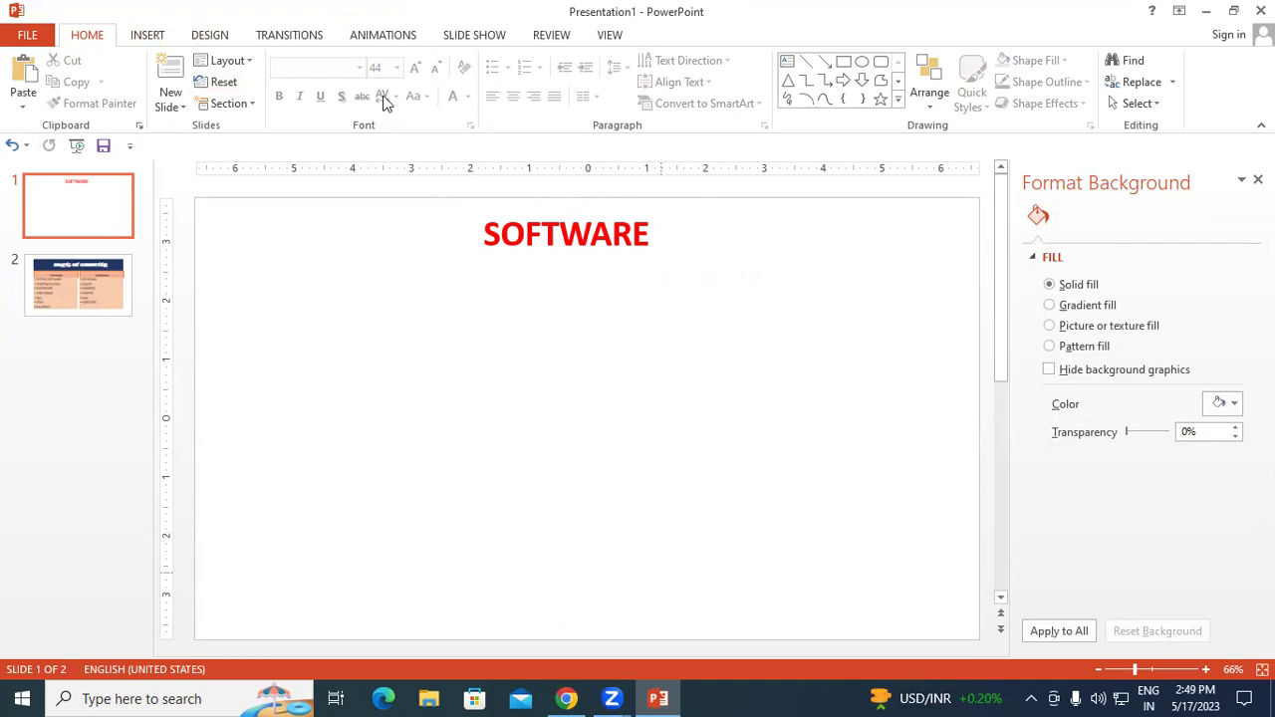
- Search Google for 'what is software' and select the Wikipedia definition
key("alt+Tab")
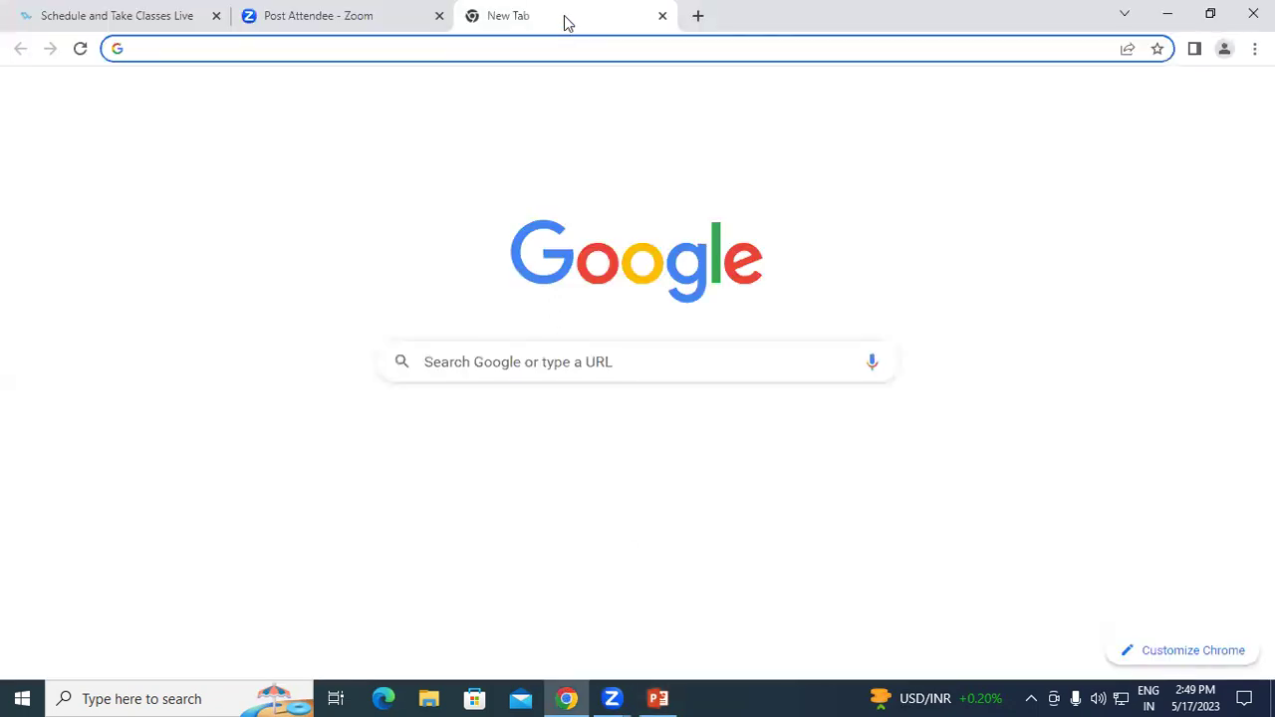
type("SO")
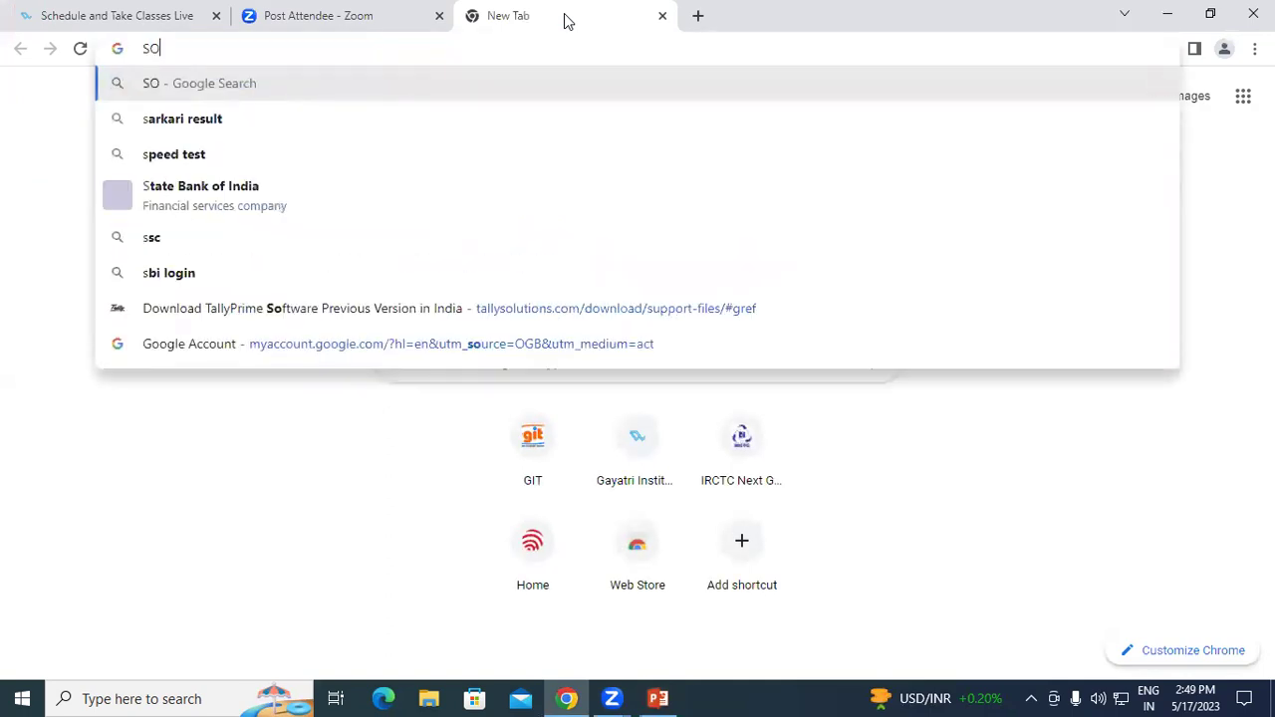
type("FT")
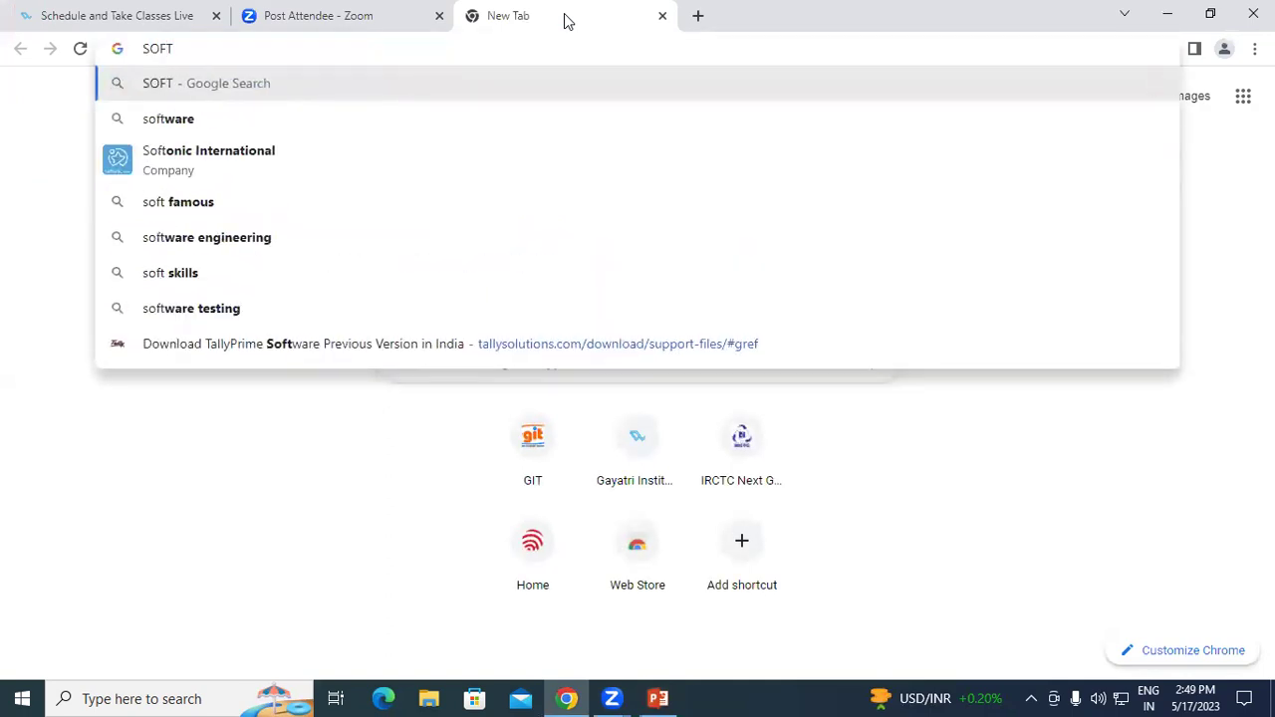
type("WAR")
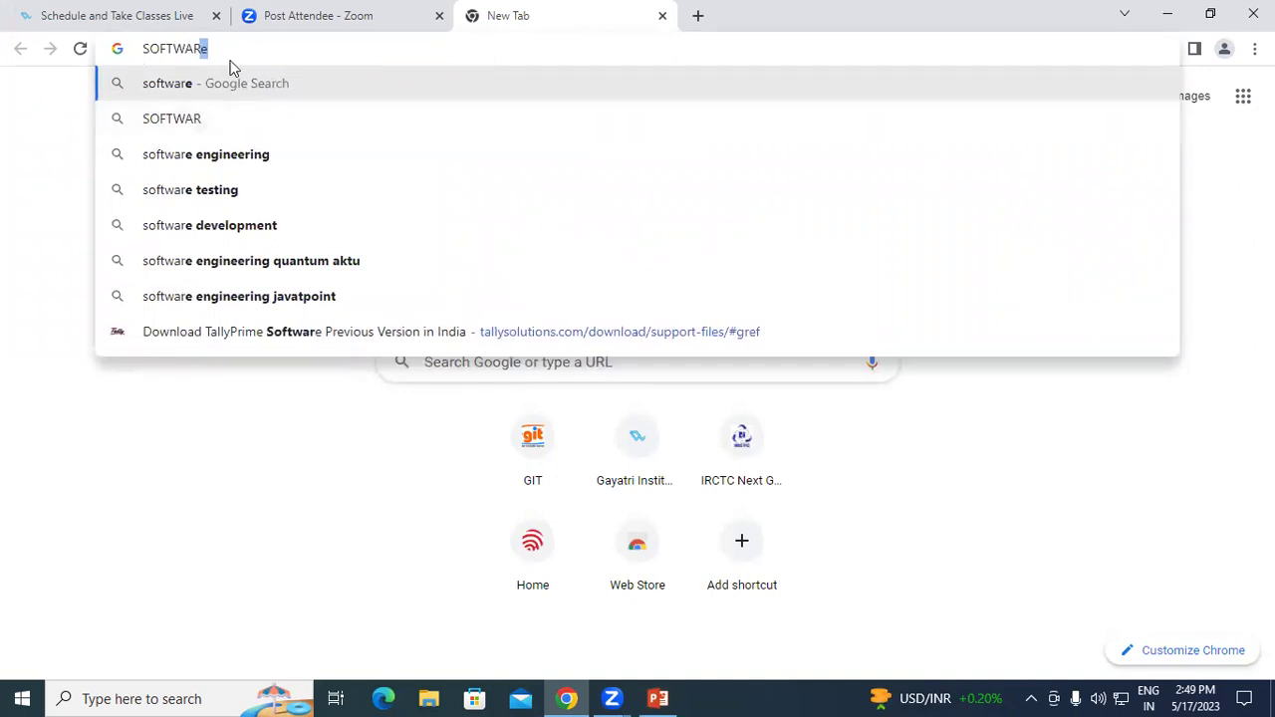
type("E")
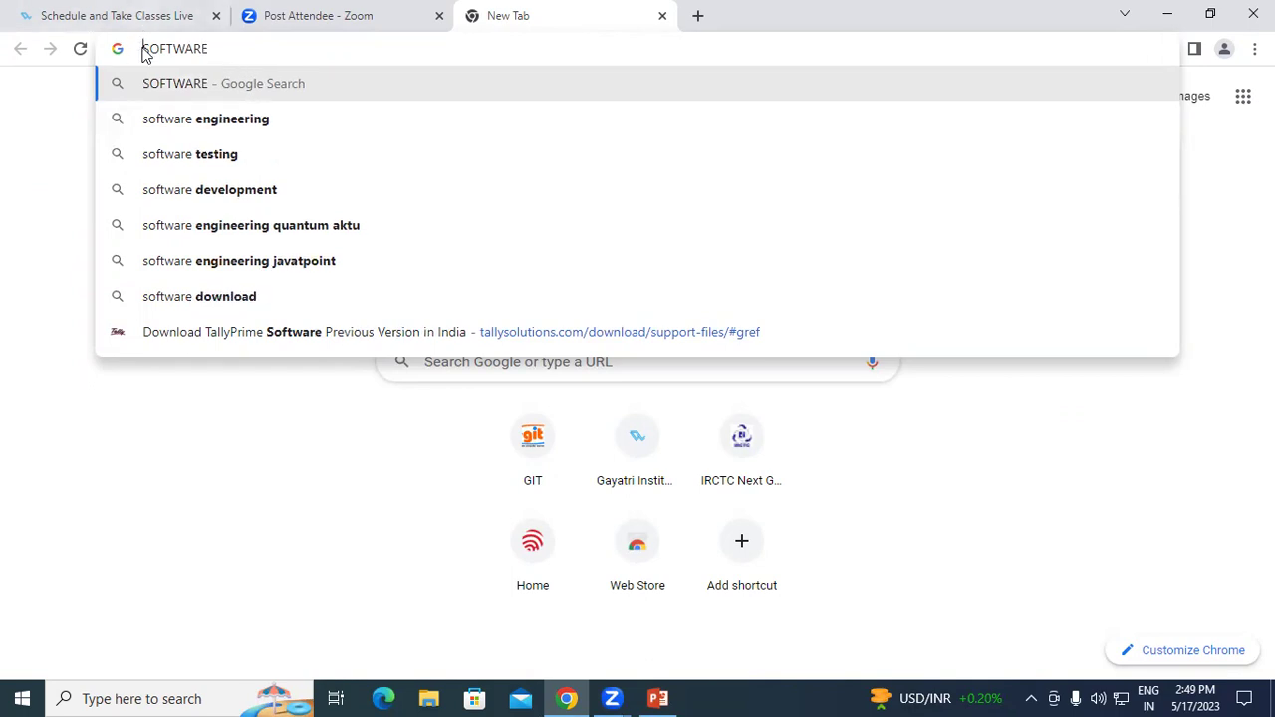
type("WHAT")
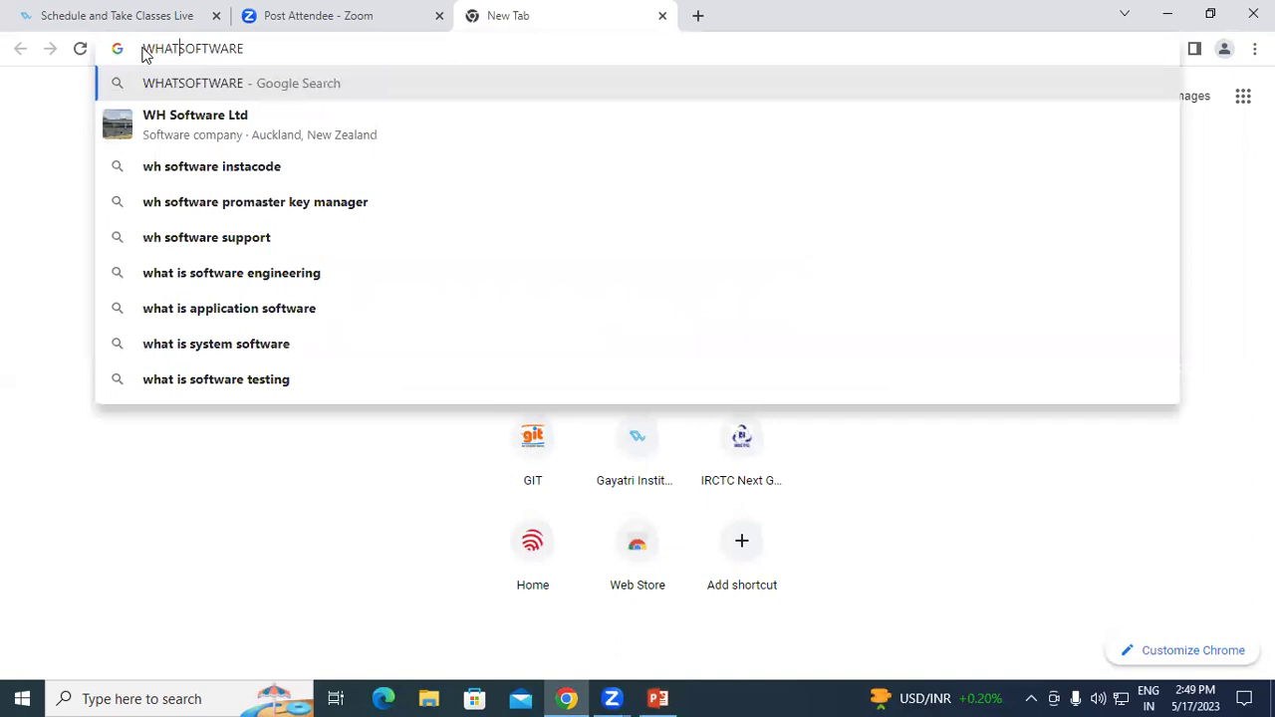
type(" IS")
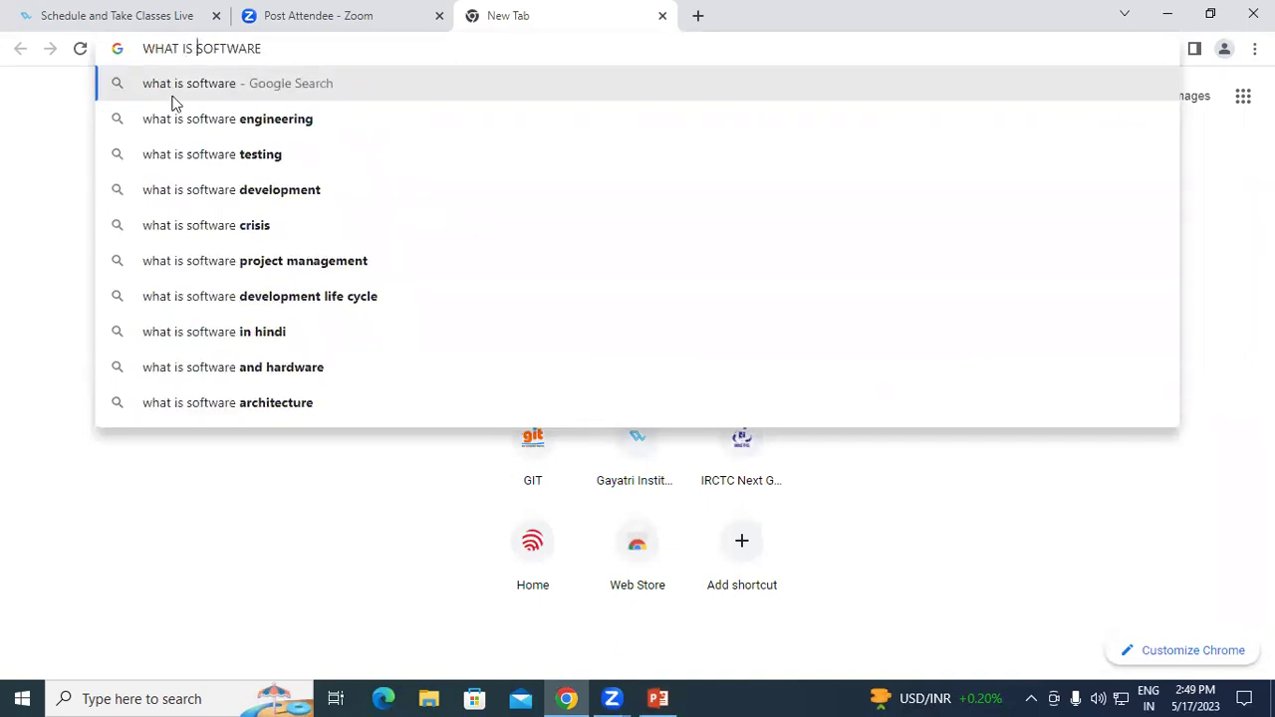
left_click(199, 84)
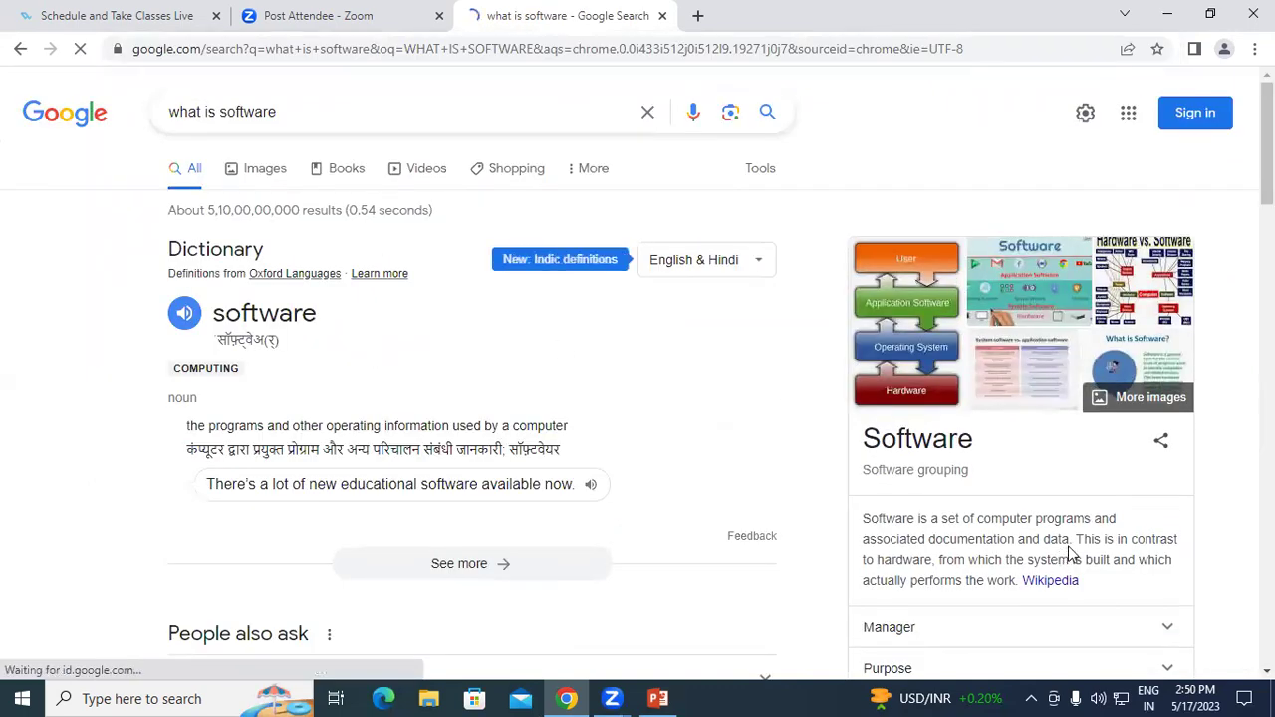
scroll(1068, 548, "down", 1)
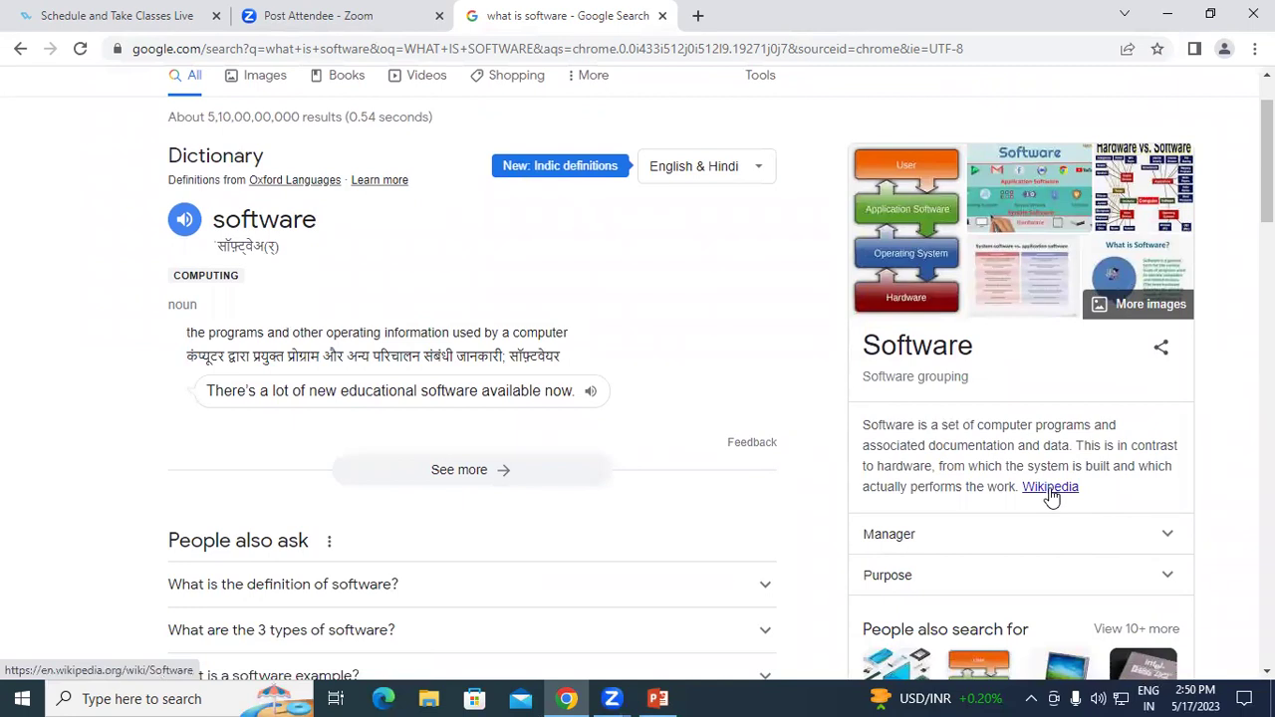
mouse_move(863, 426)
left_mouse_down()
mouse_move(1125, 497)
mouse_move(1024, 492)
left_mouse_up()
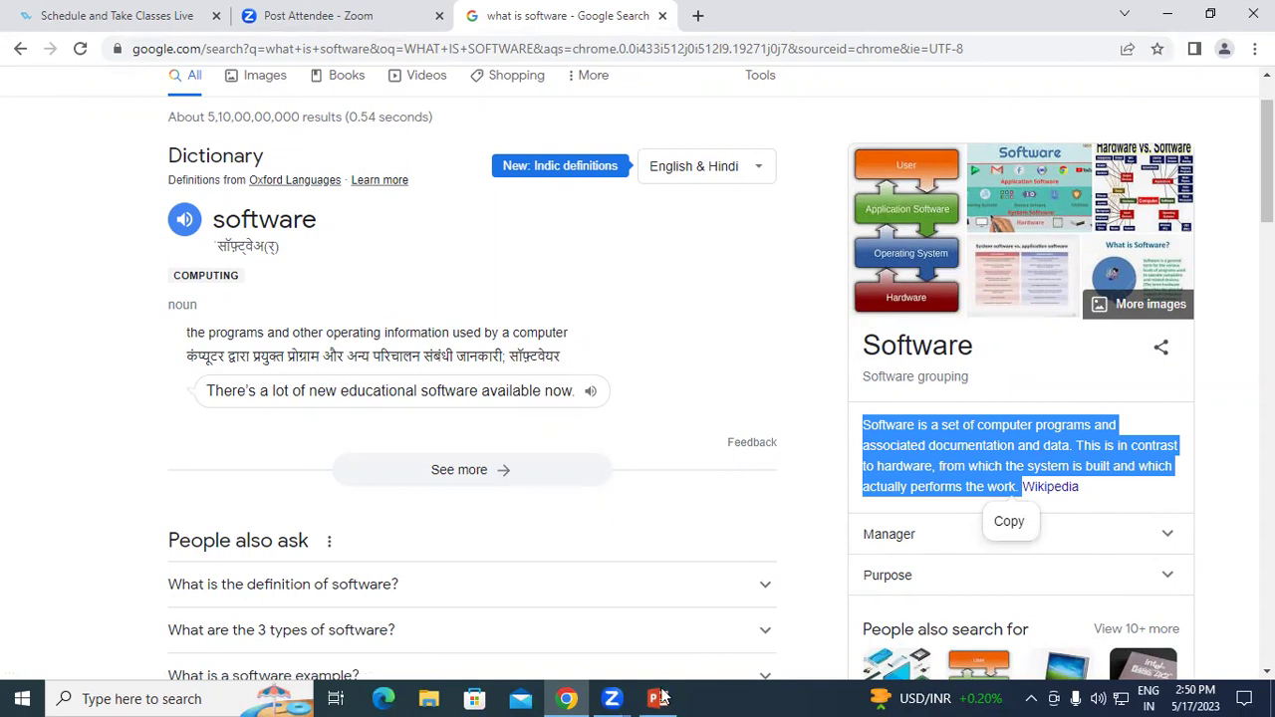
- Copy the selected software definition and return to PowerPoint
key("alt+Tab")
right_click(555, 347)
left_click(506, 345)
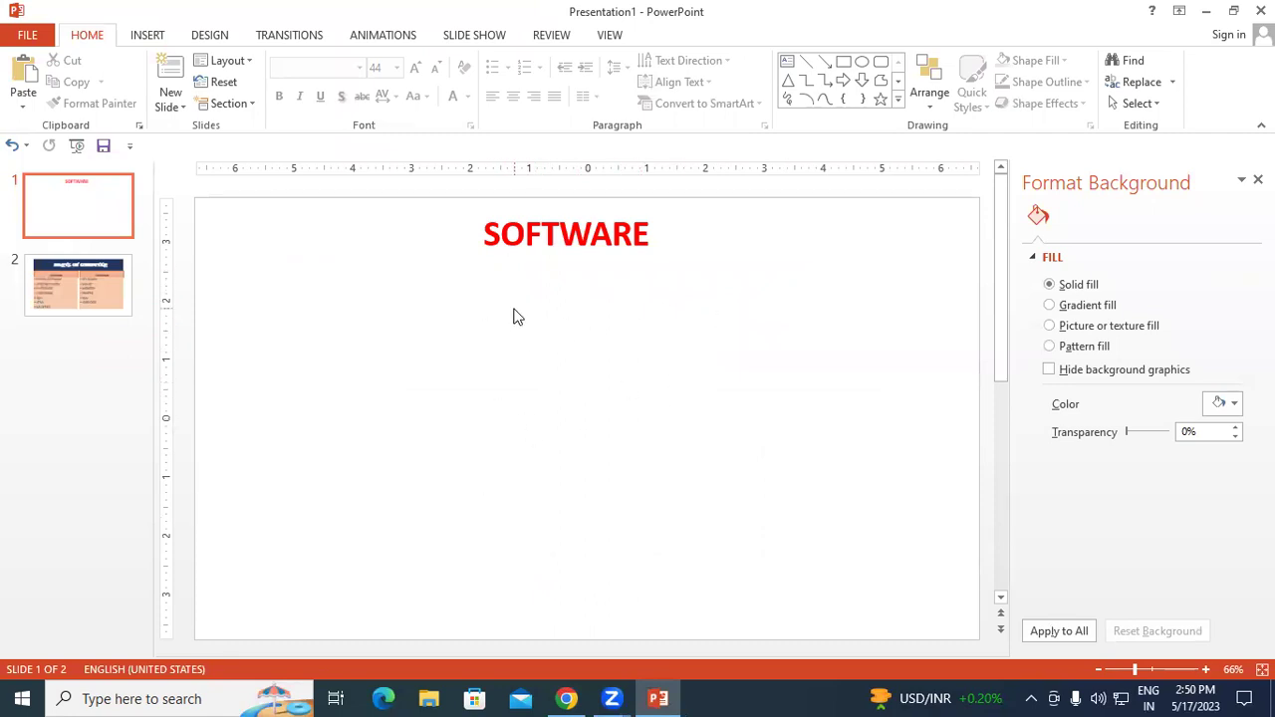
- Draw a text box below the SOFTWARE heading and paste the software definition into it
left_click(151, 38)
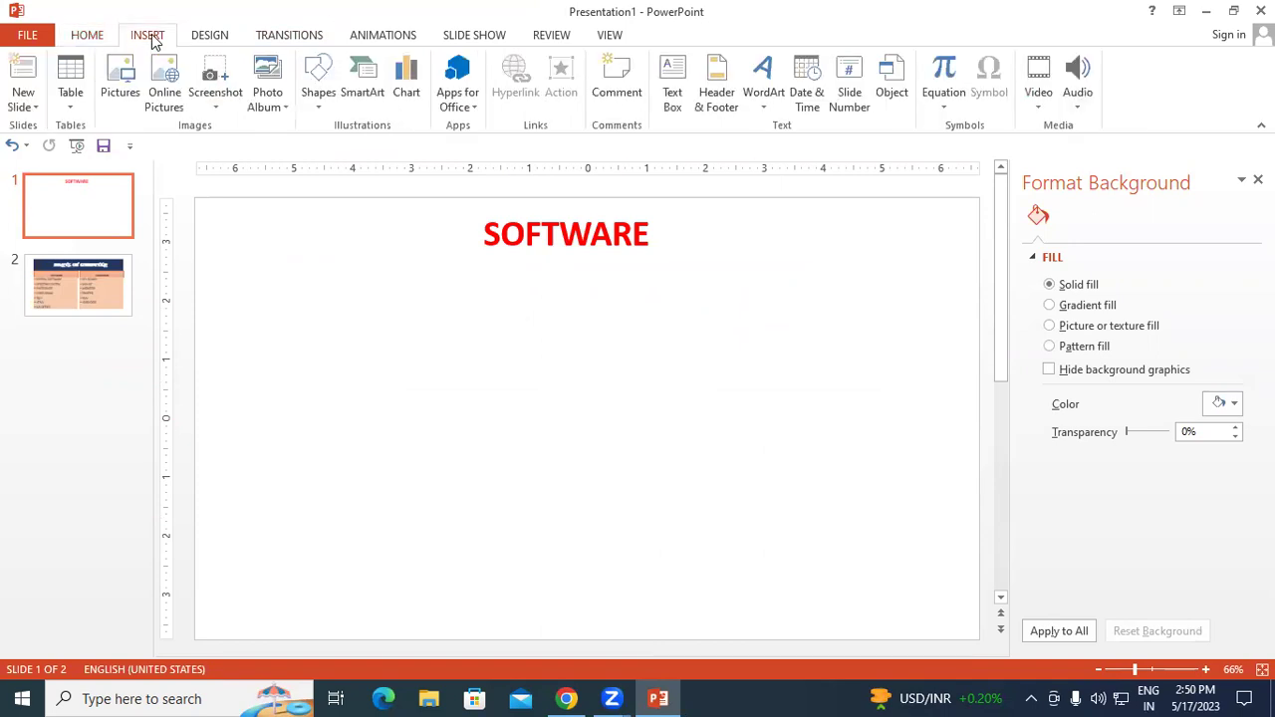
left_click(321, 94)
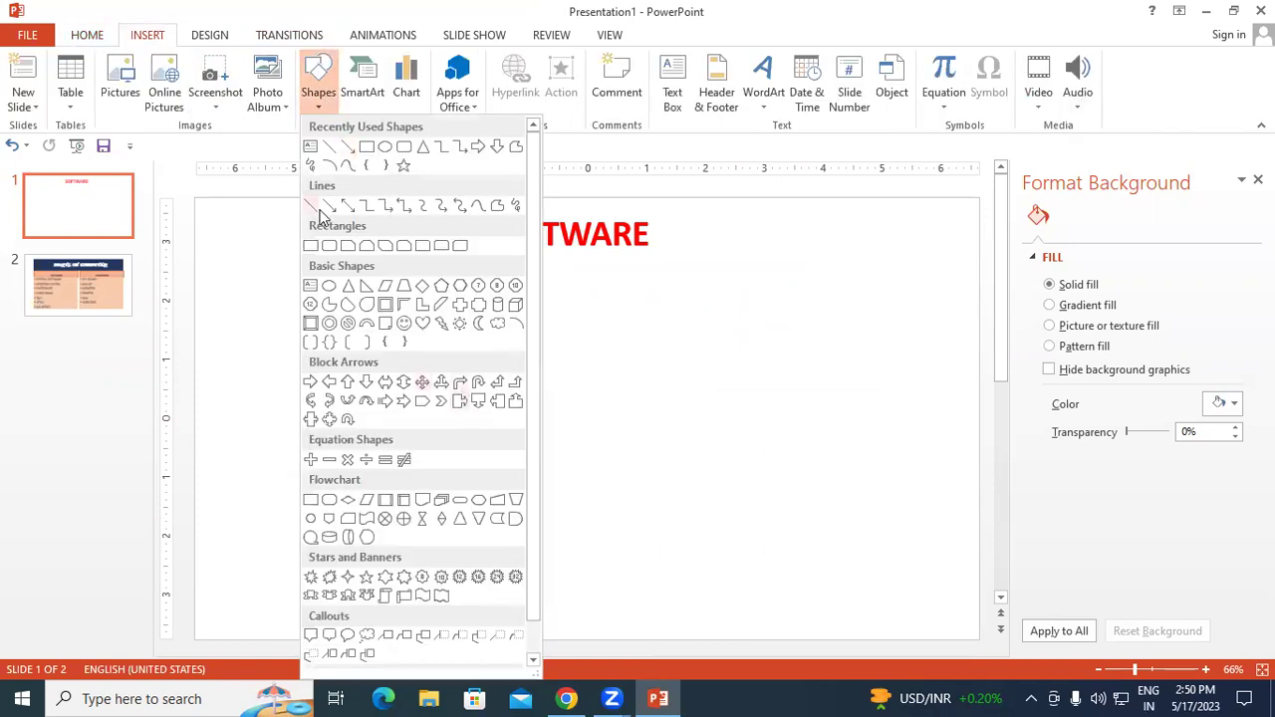
left_click(784, 449)
left_click(673, 95)
left_click_drag(336, 317, 504, 514)
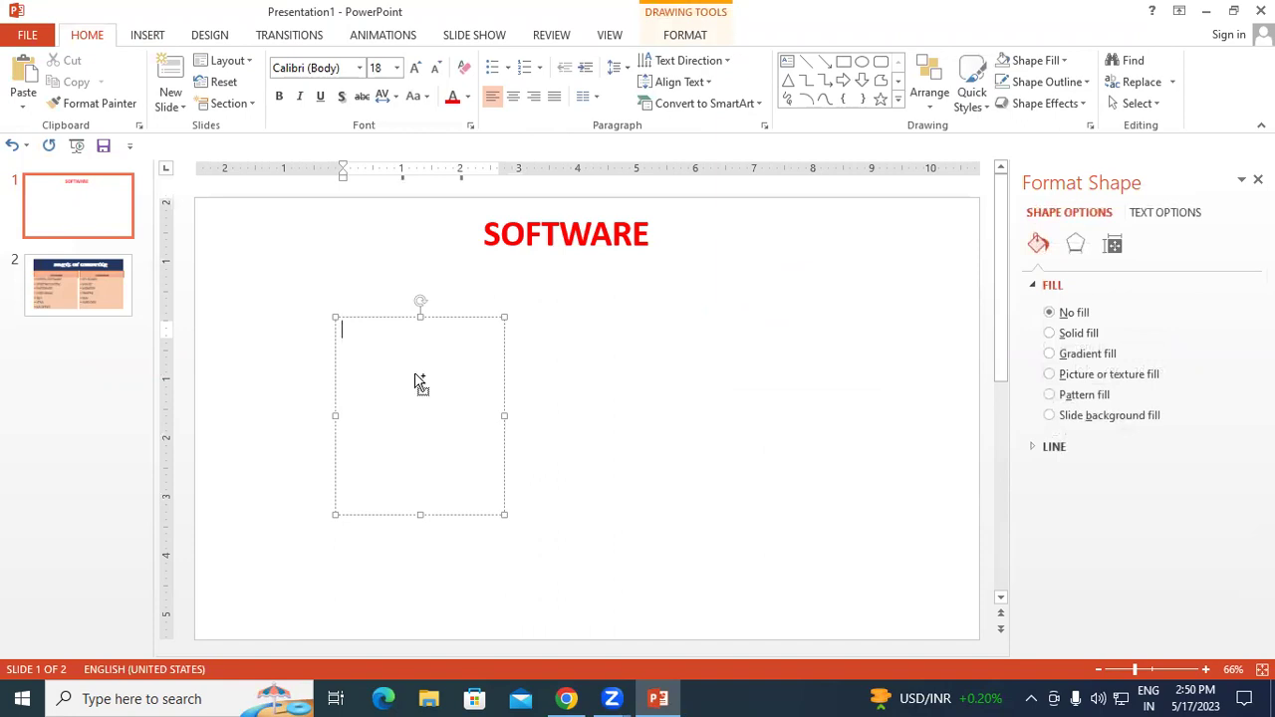
type("Software is a set of computer programs and associated documentation and data. This is in contrast to hardware, from which the system is built and which actually performs the work.")
- Resize the definition box, move it under the heading, and apply Subtle Effect - Gold, Accent 4
left_click_drag(503, 484, 499, 541)
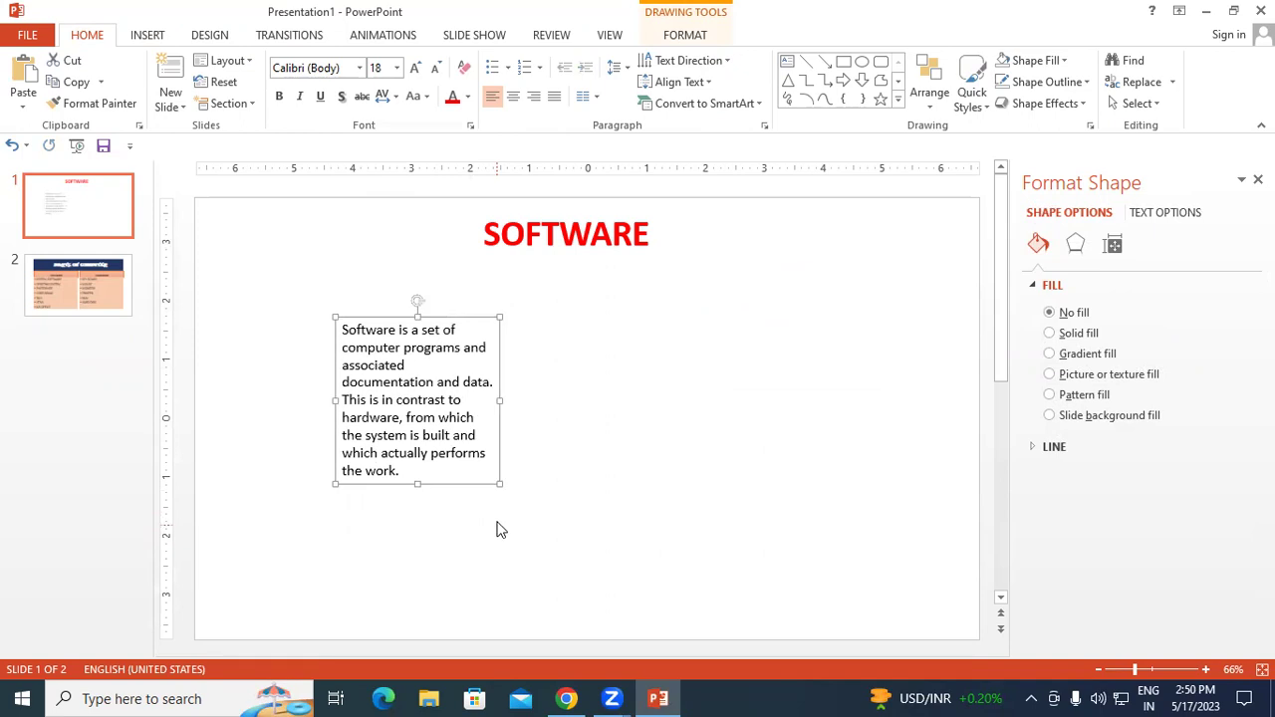
left_click_drag(379, 319, 399, 271)
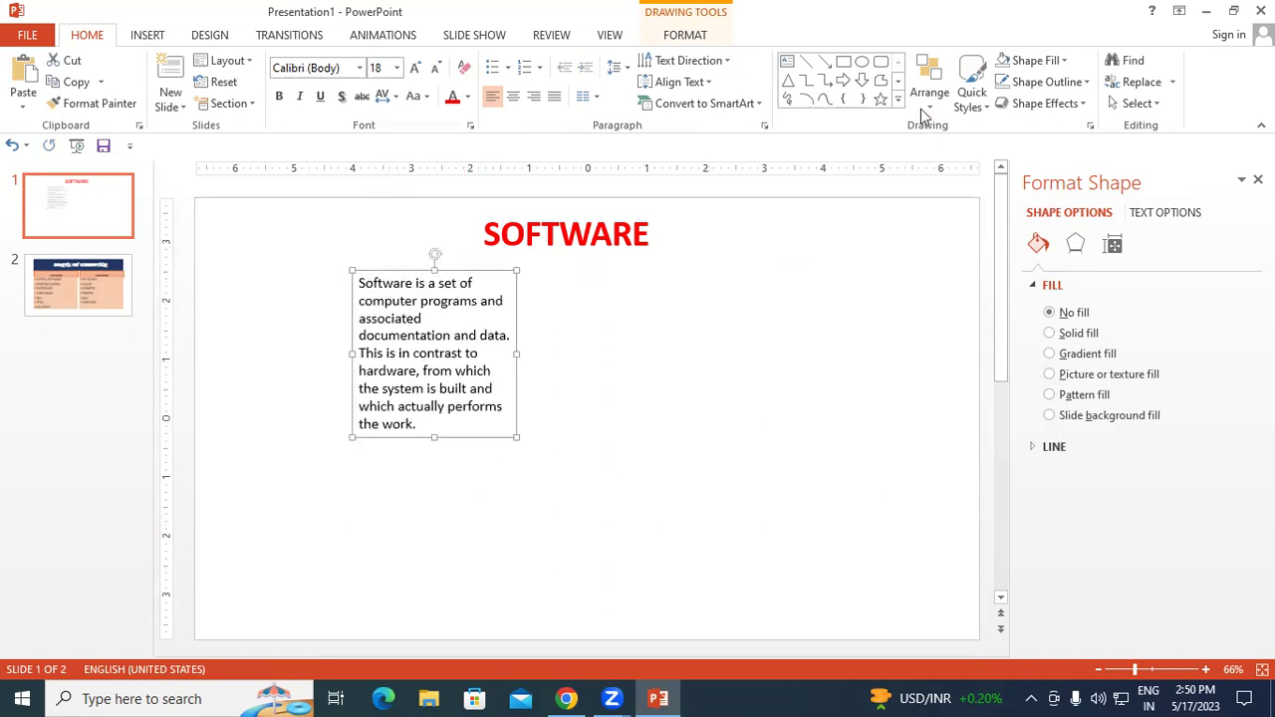
left_click(986, 108)
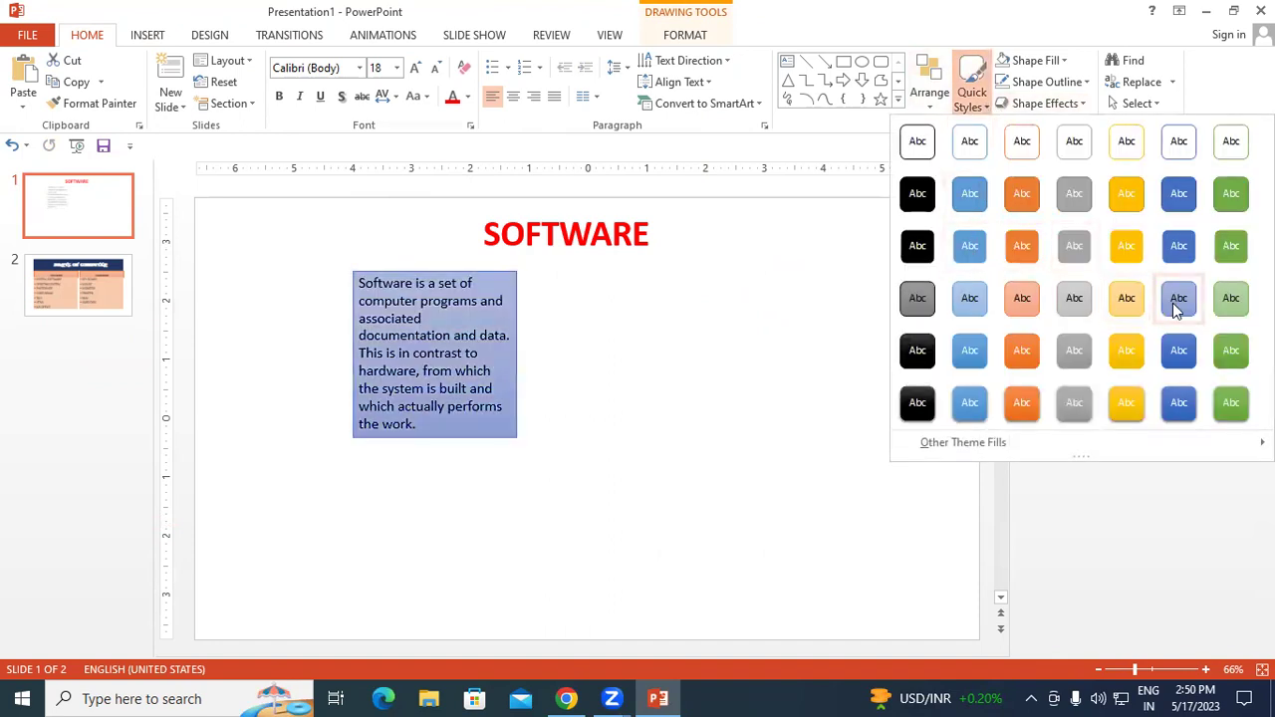
left_click(1117, 305)
left_click(625, 344)
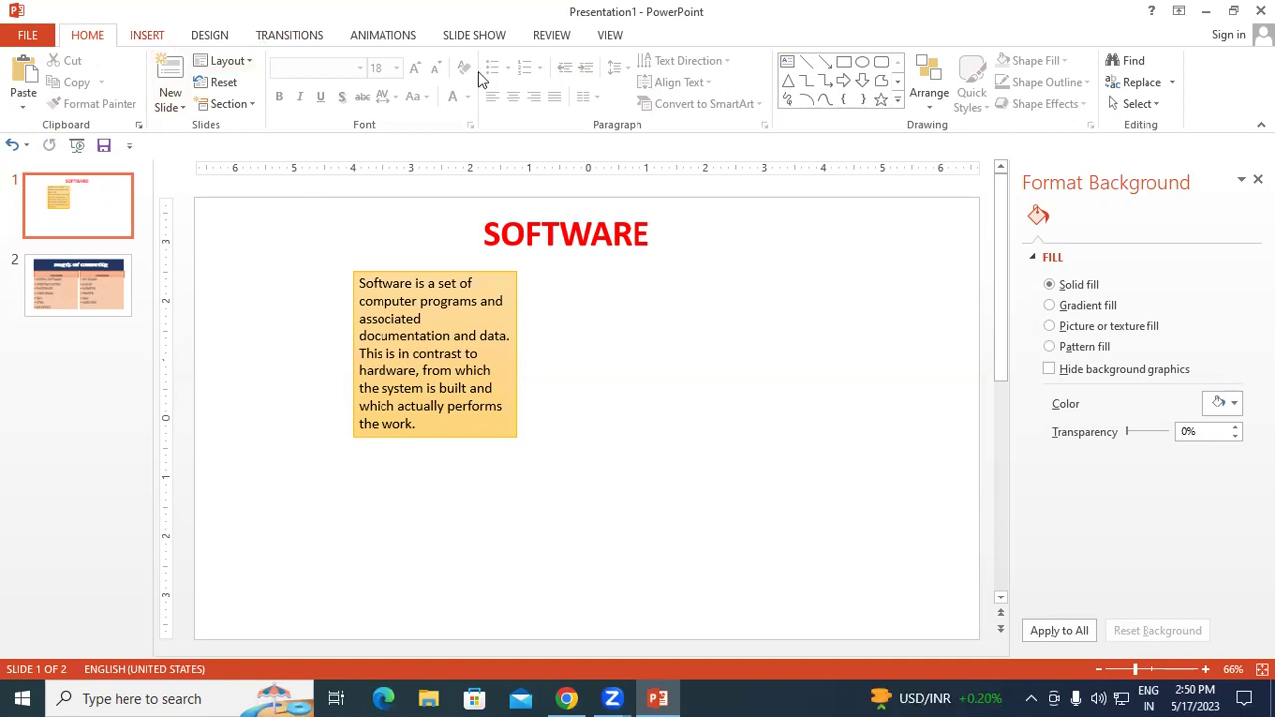
- Draw an empty text box to the right of the gold definition box on slide 1
left_click(898, 99)
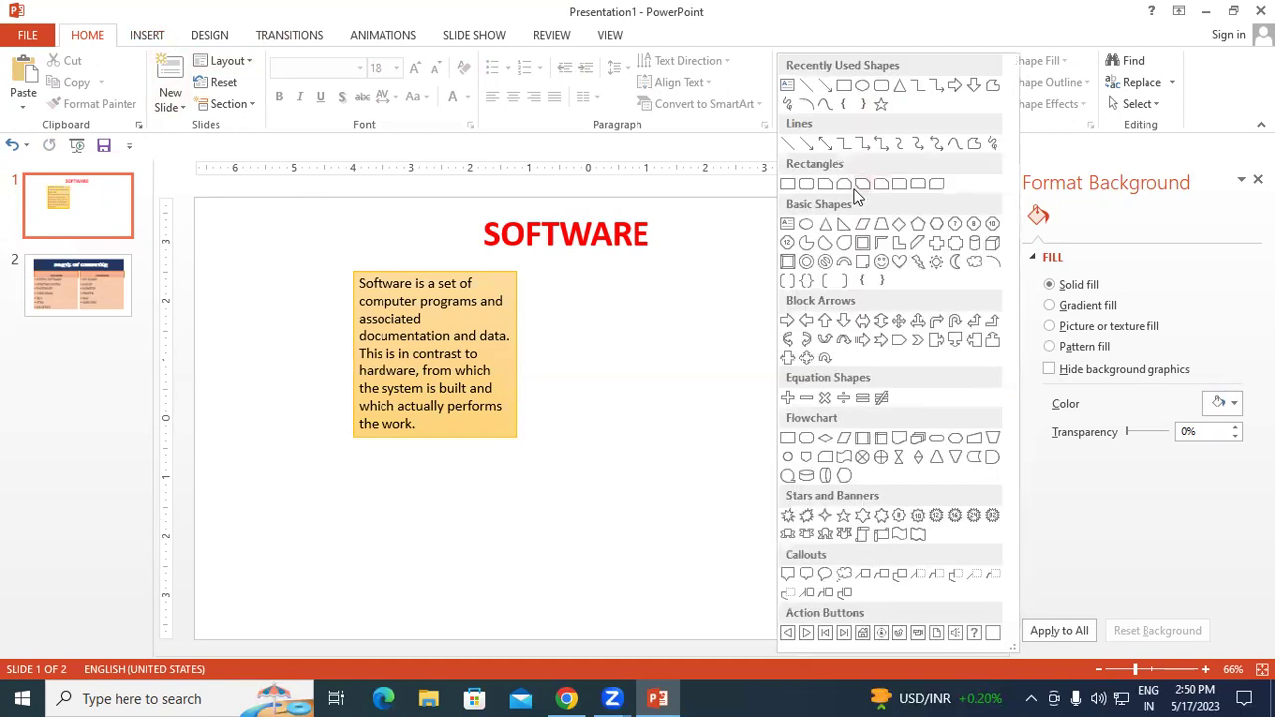
left_click(675, 336)
left_click(145, 38)
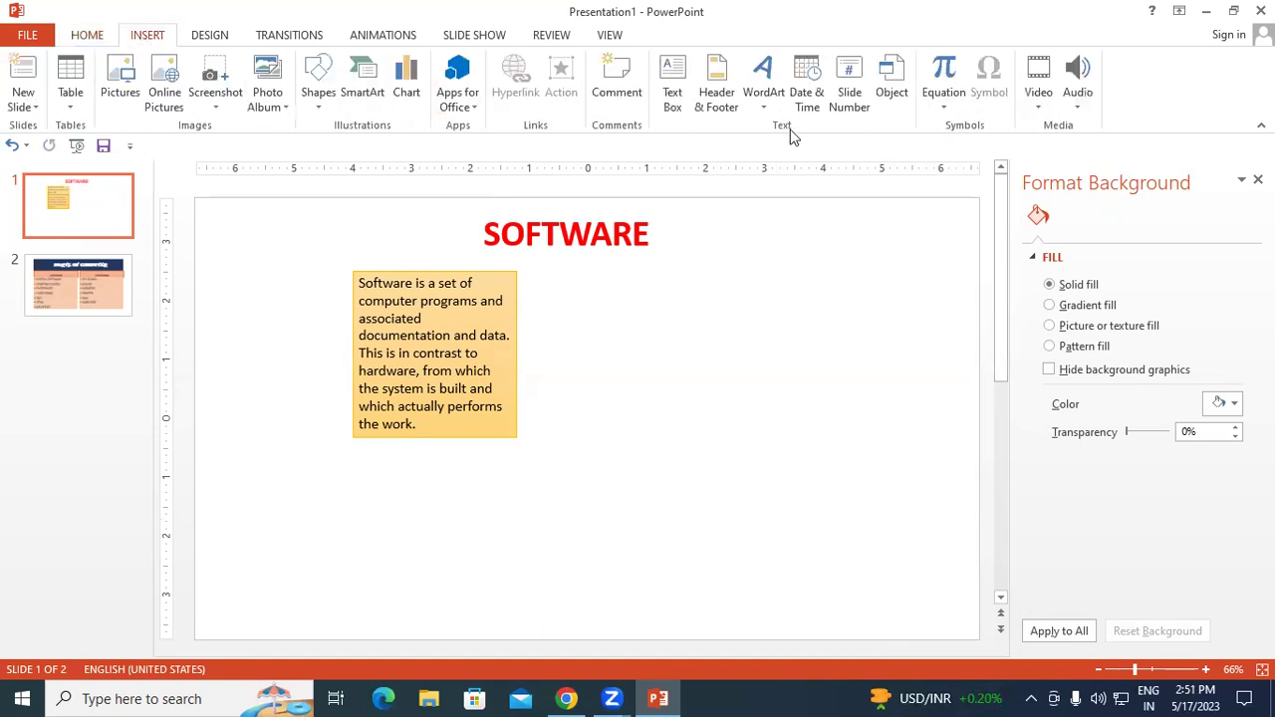
left_click(673, 85)
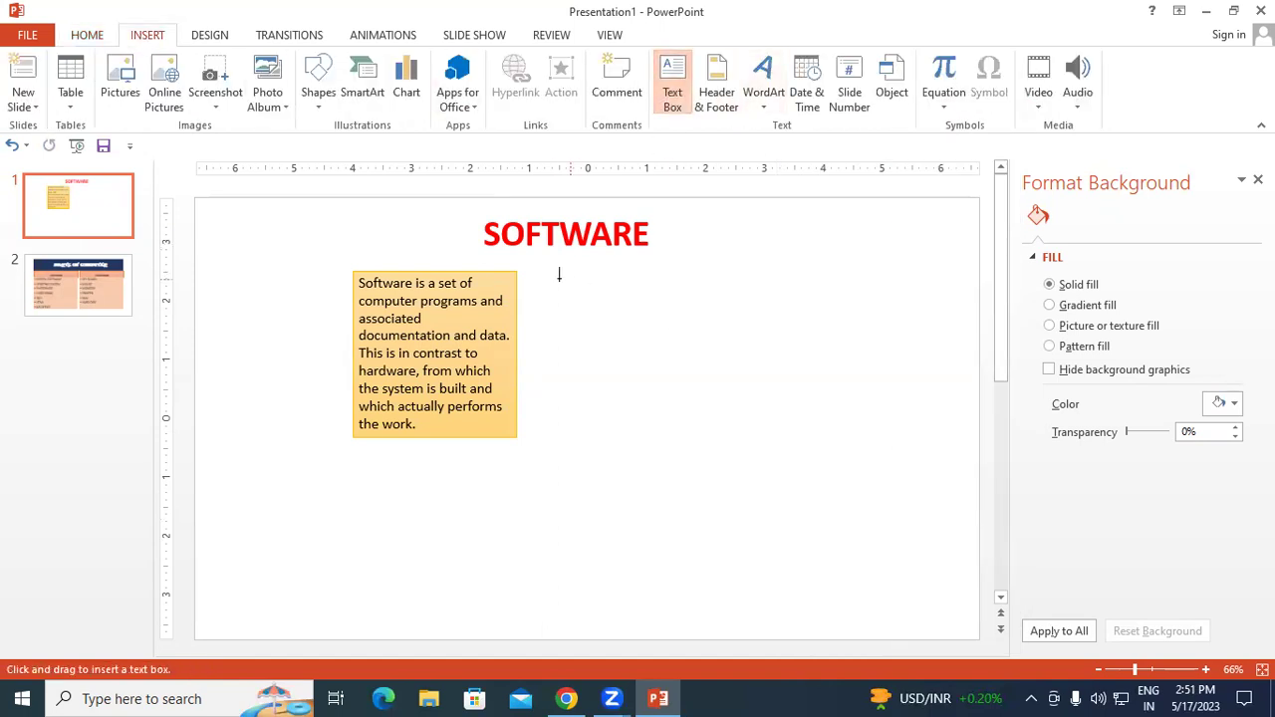
left_click_drag(535, 269, 664, 433)
left_click_drag(603, 311, 601, 309)
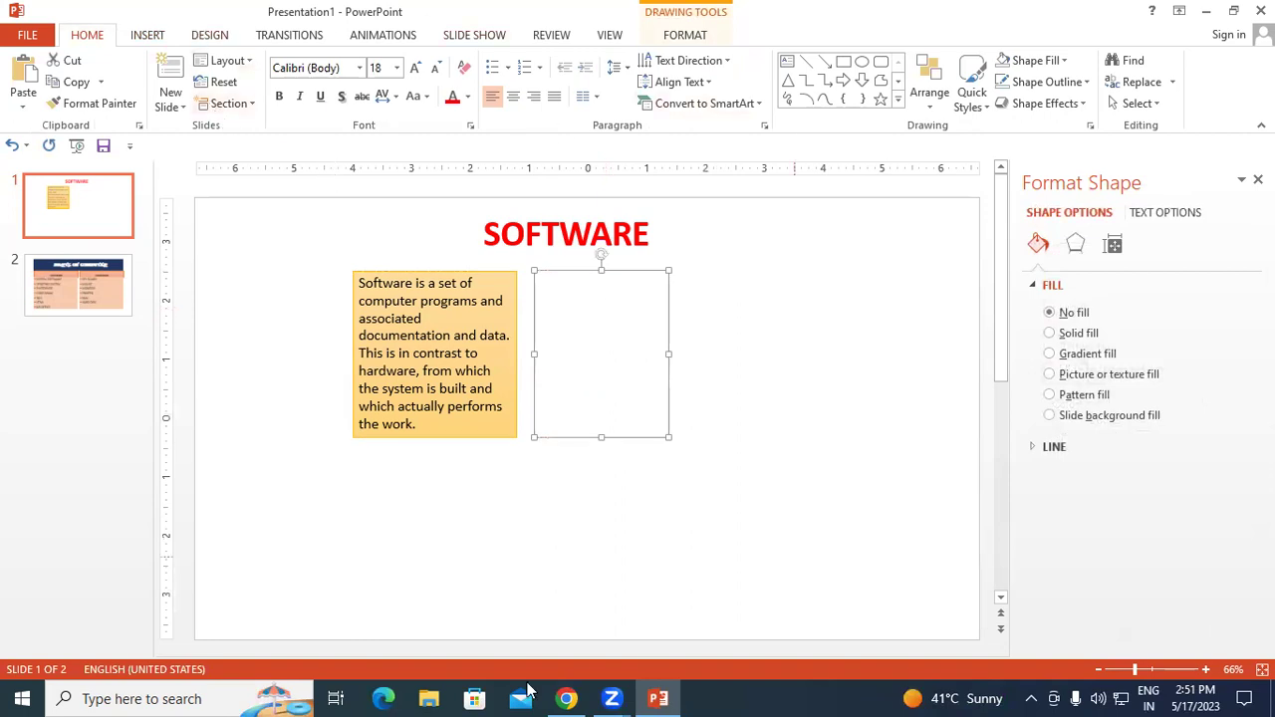
mouse_move(566, 698)
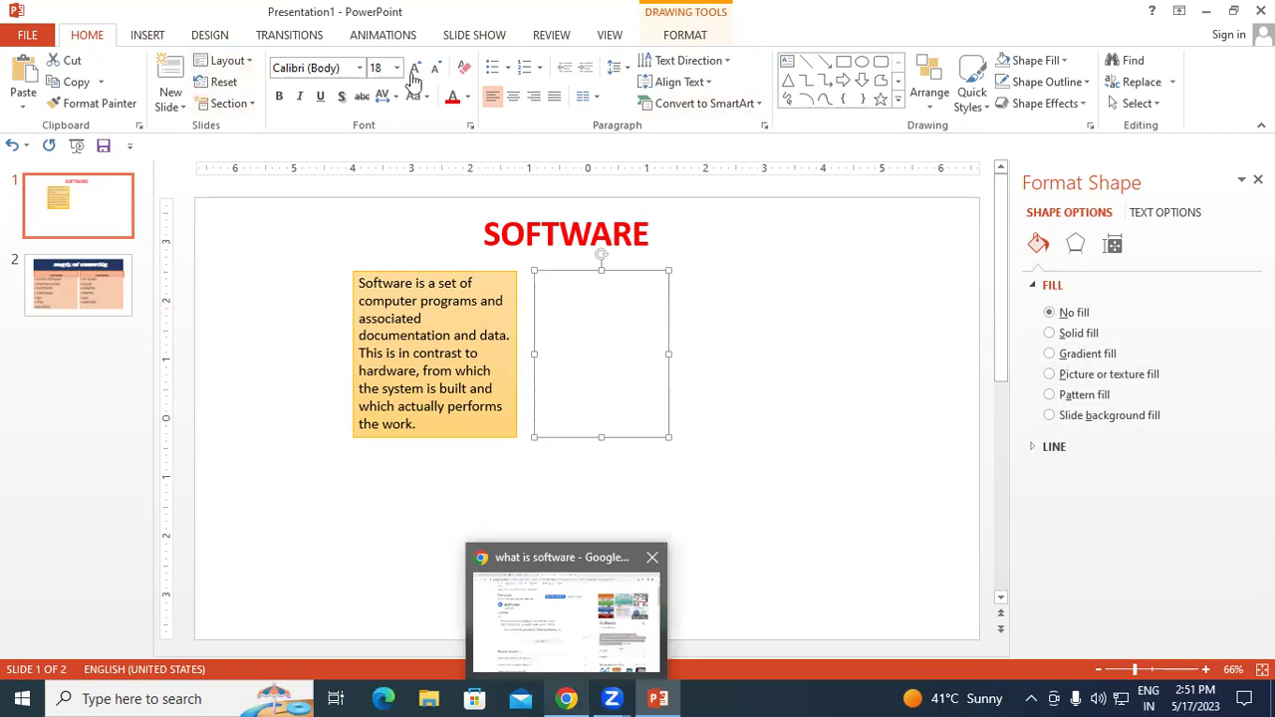
- Replace the Google query with 'what is hardware', fixing the typo, and run the search
key("alt+Tab")
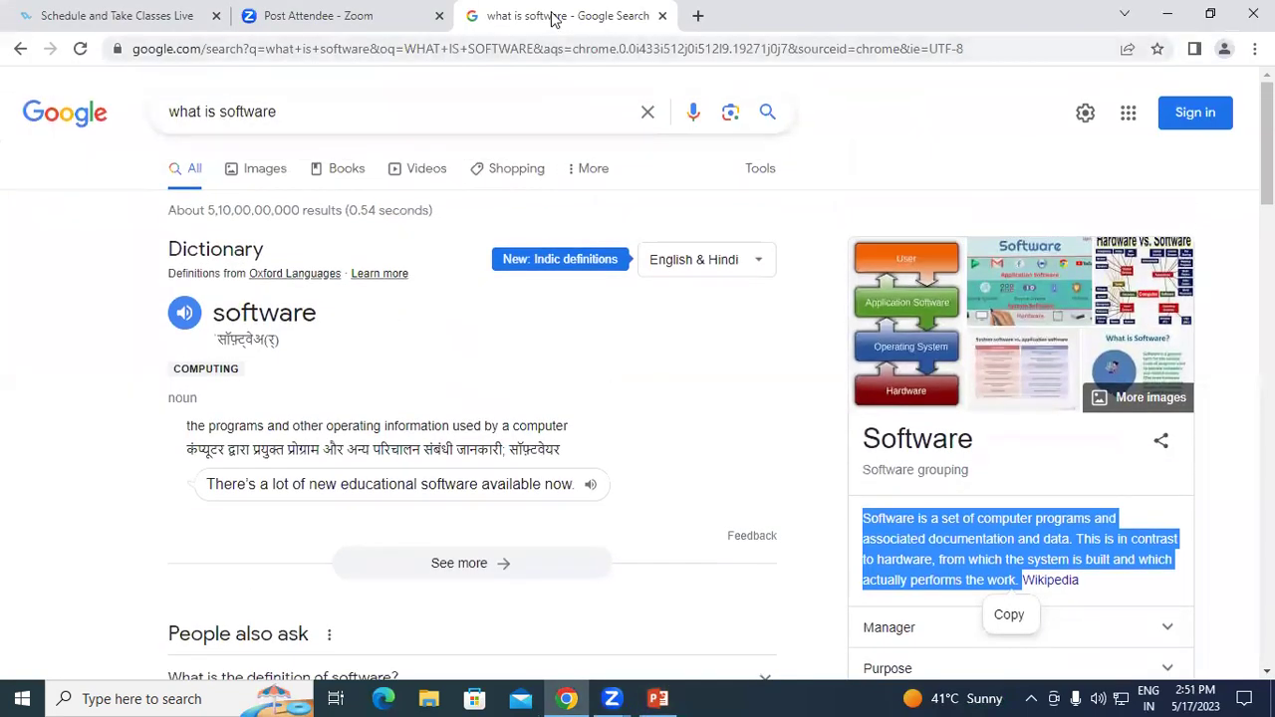
left_click(282, 111)
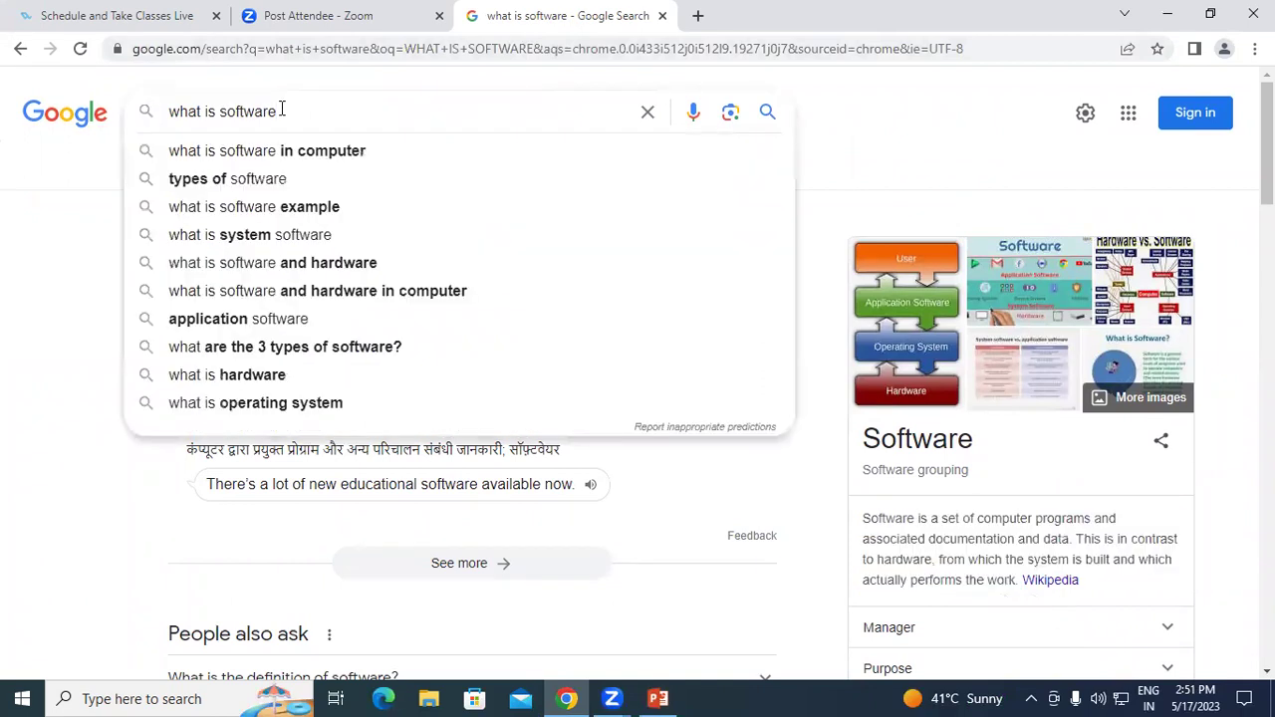
key("BackSpace")
key("BackSpace")
key("BackSpace")
key("BackSpace")
key("BackSpace")
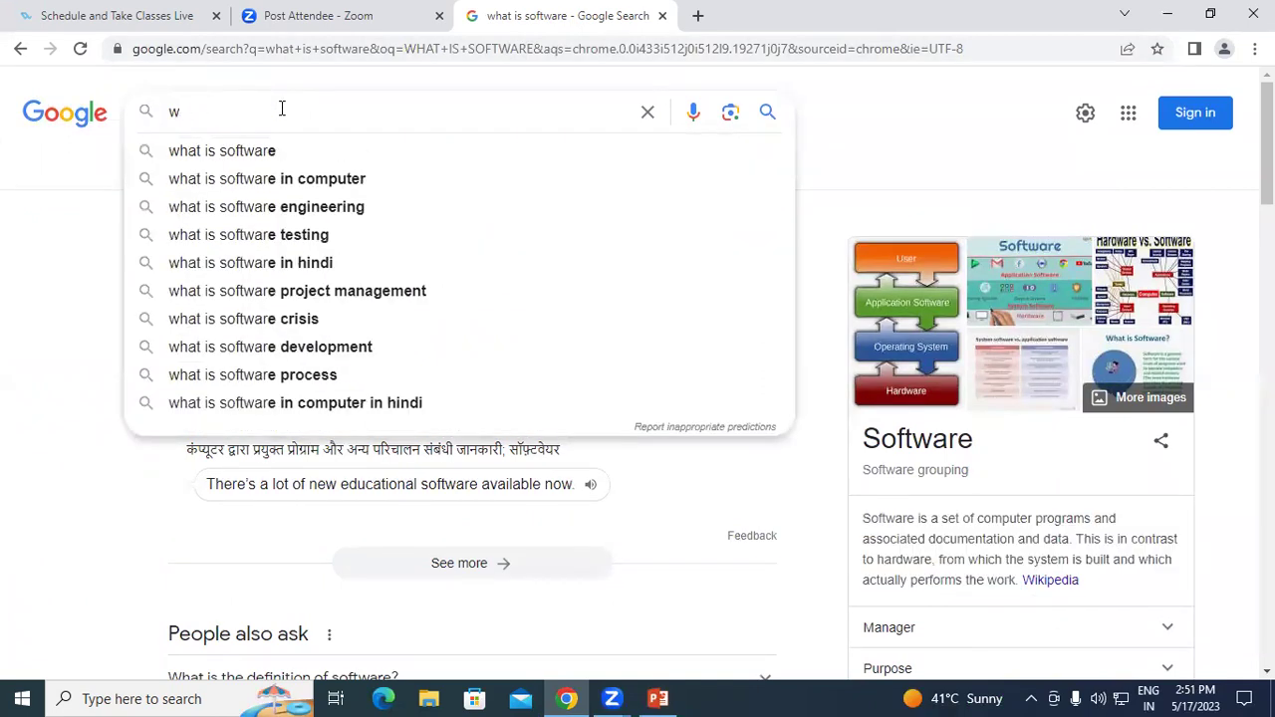
key("BackSpace")
type("HAR")
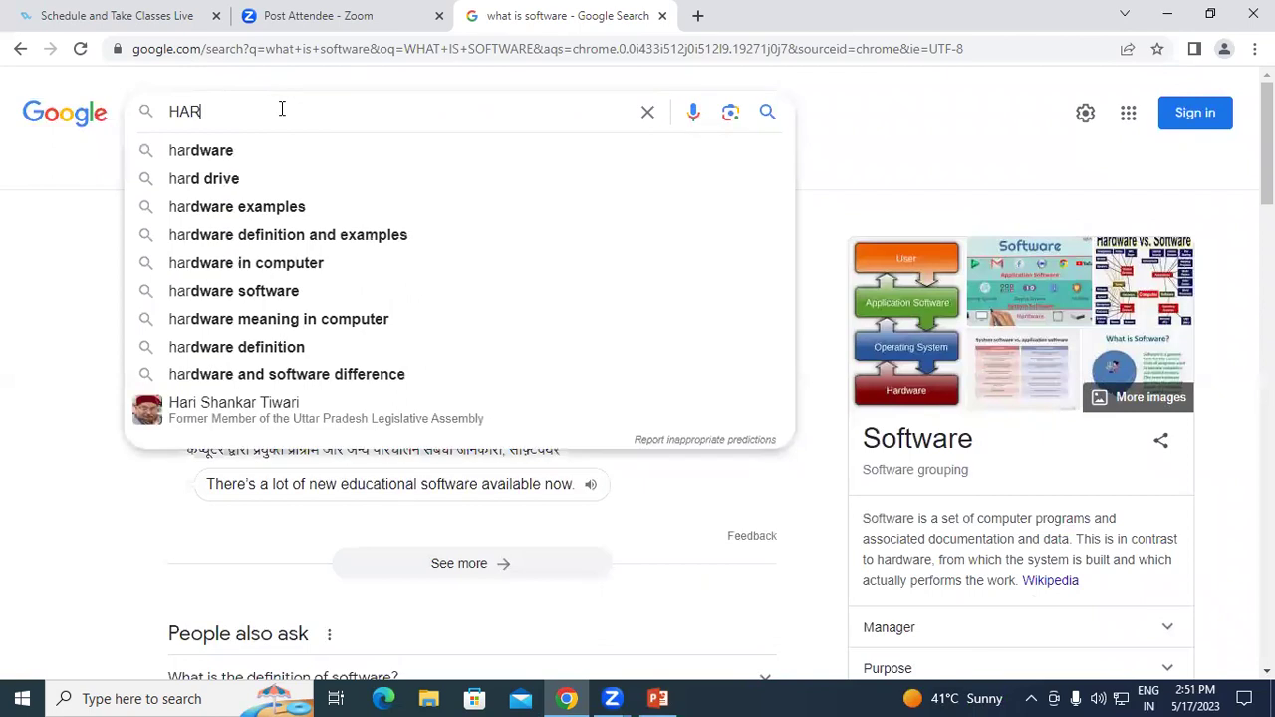
type("DWARE")
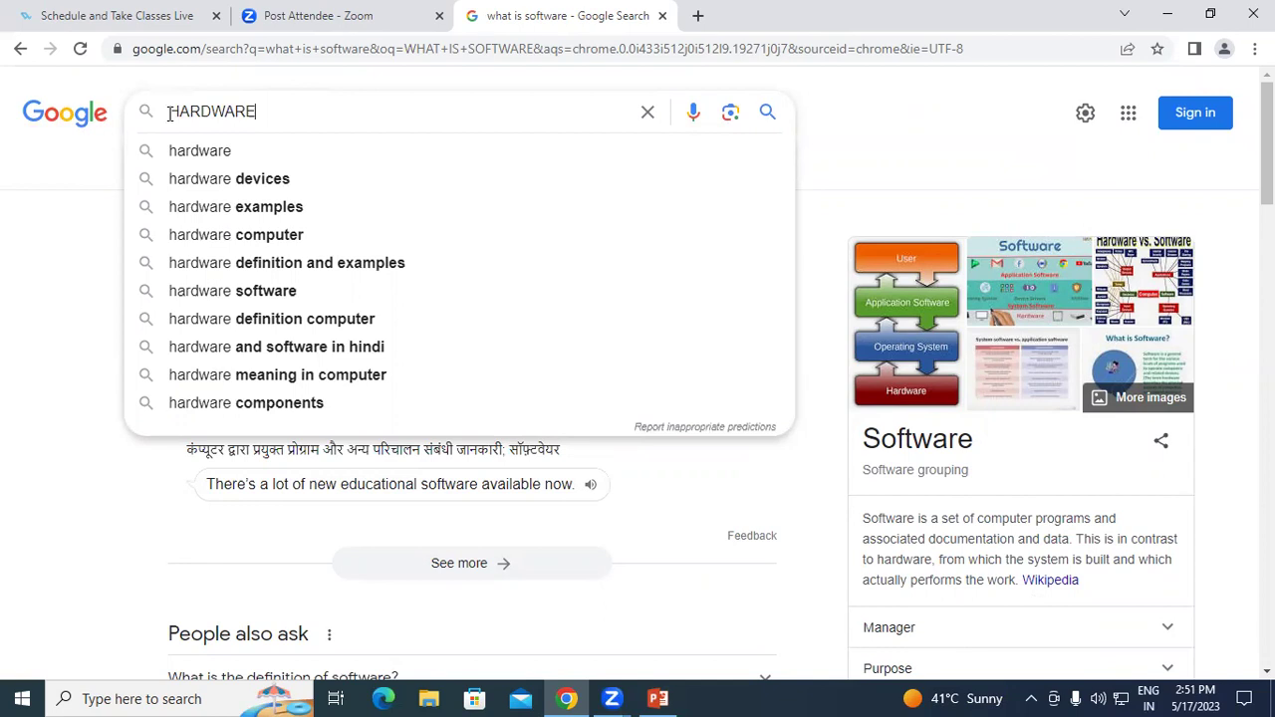
type("WHAT IS H")
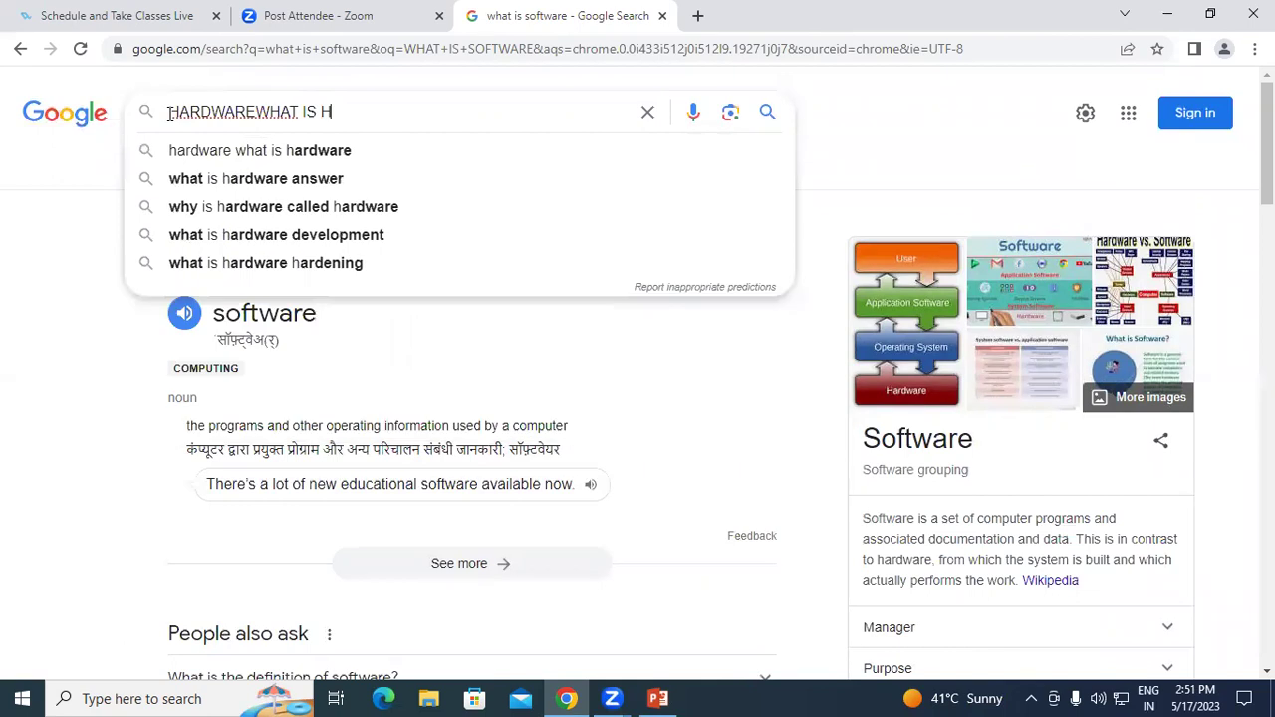
type("ARD")
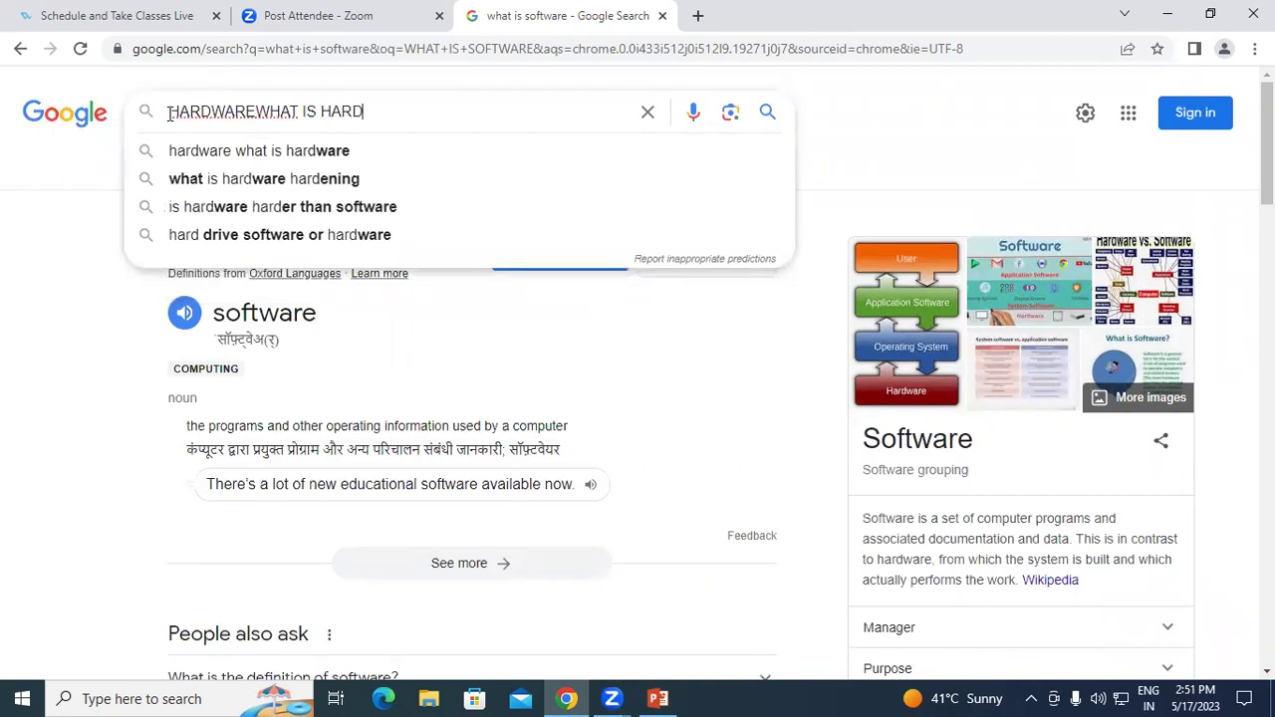
key("BackSpace")
key("BackSpace")
key("BackSpace")
key("BackSpace")
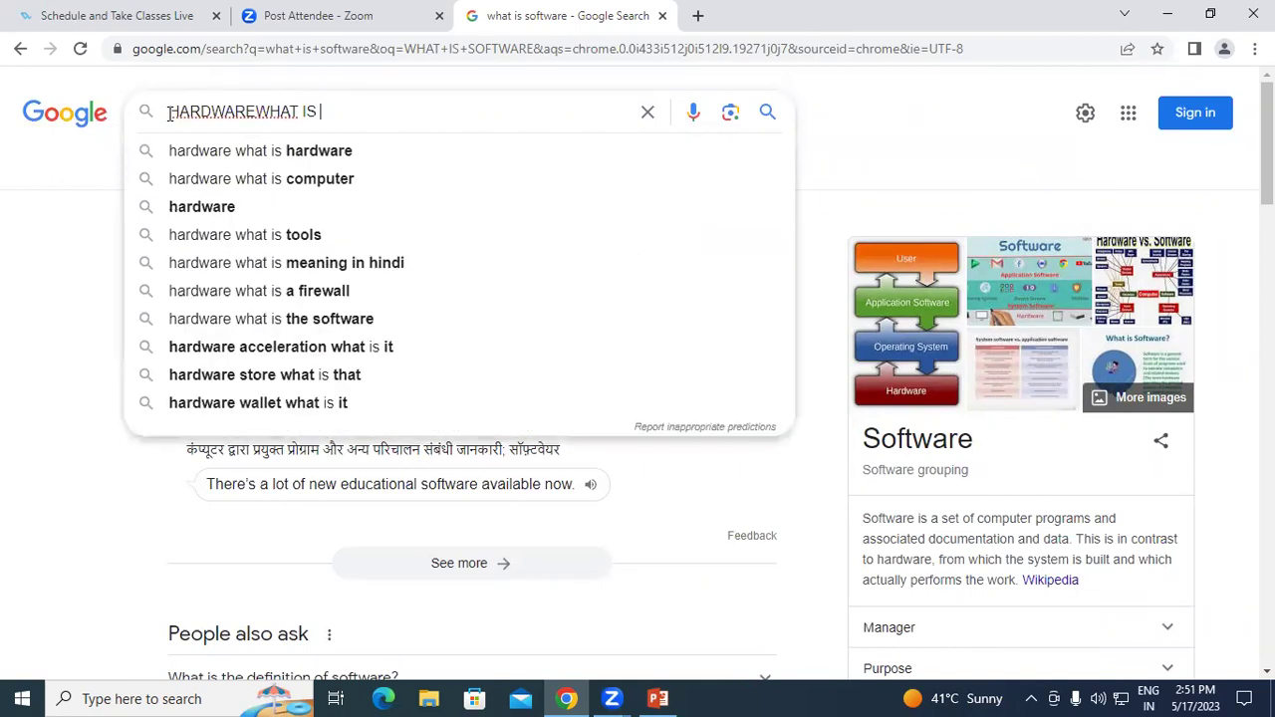
key("BackSpace")
key("BackSpace")
key("BackSpace")
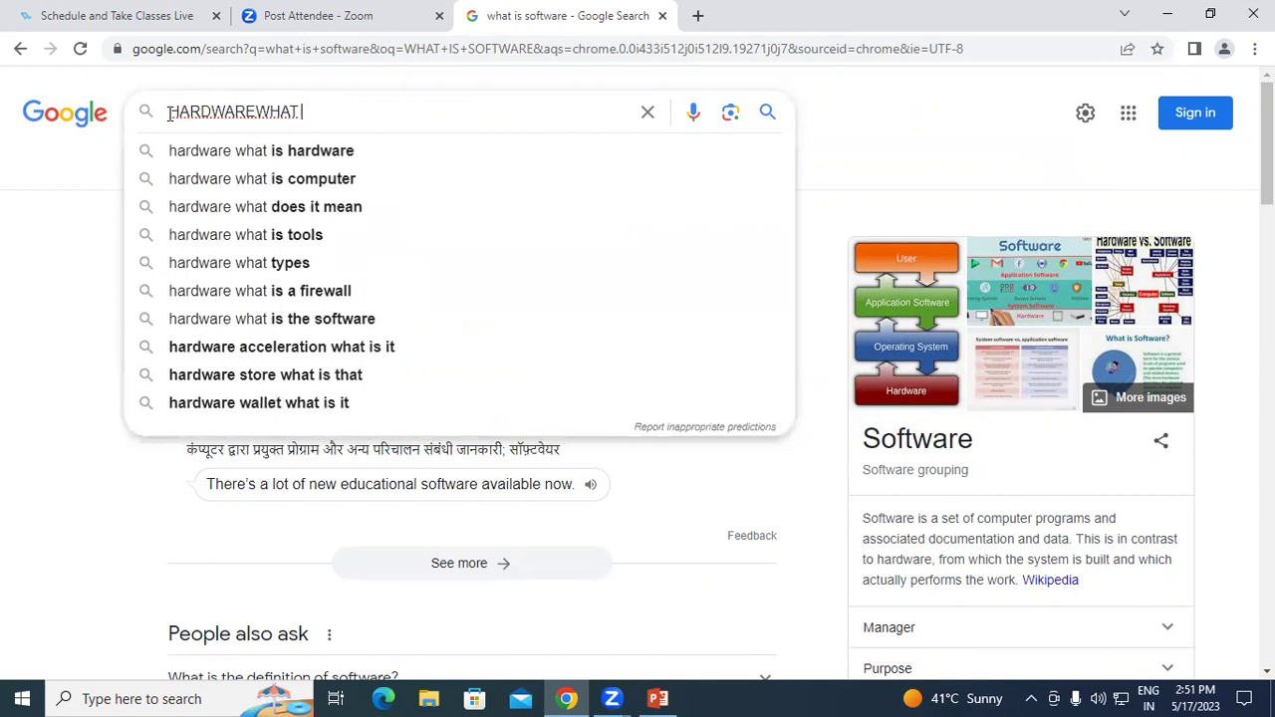
key("BackSpace")
key("BackSpace")
key("BackSpace")
key("BackSpace")
key("BackSpace")
key("BackSpace")
key("BackSpace")
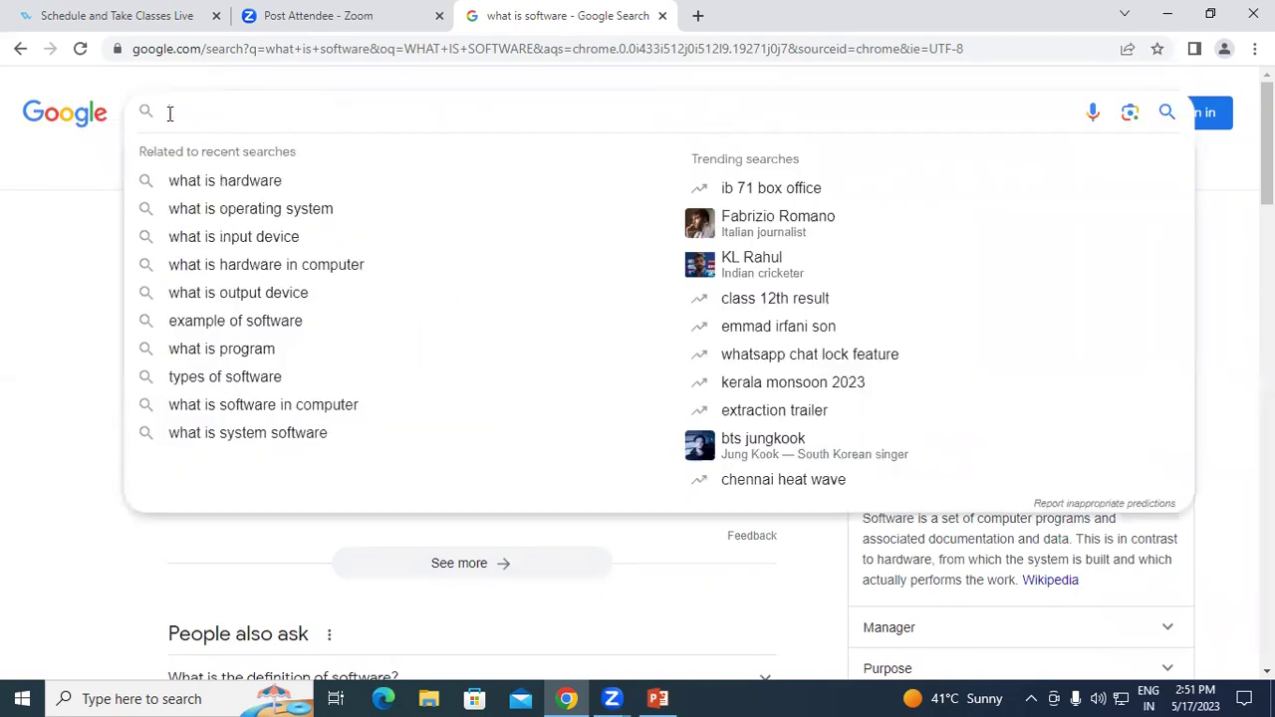
type("WHAT ")
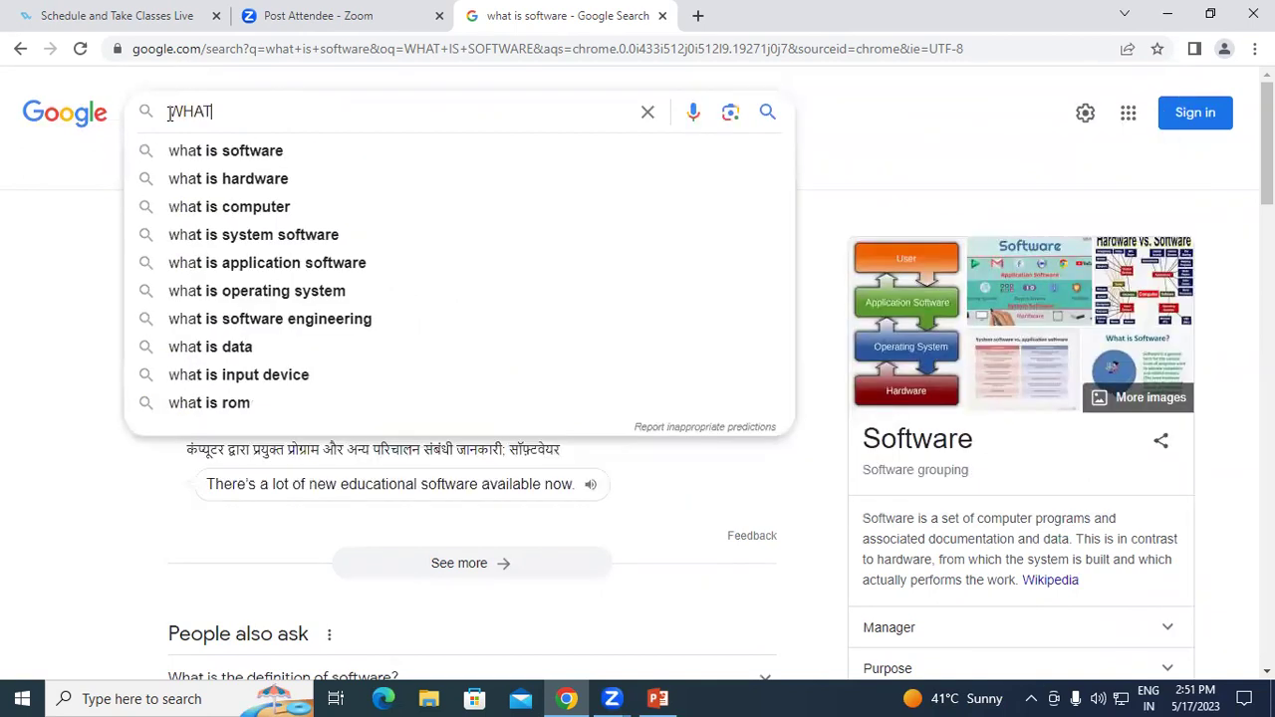
type("IS")
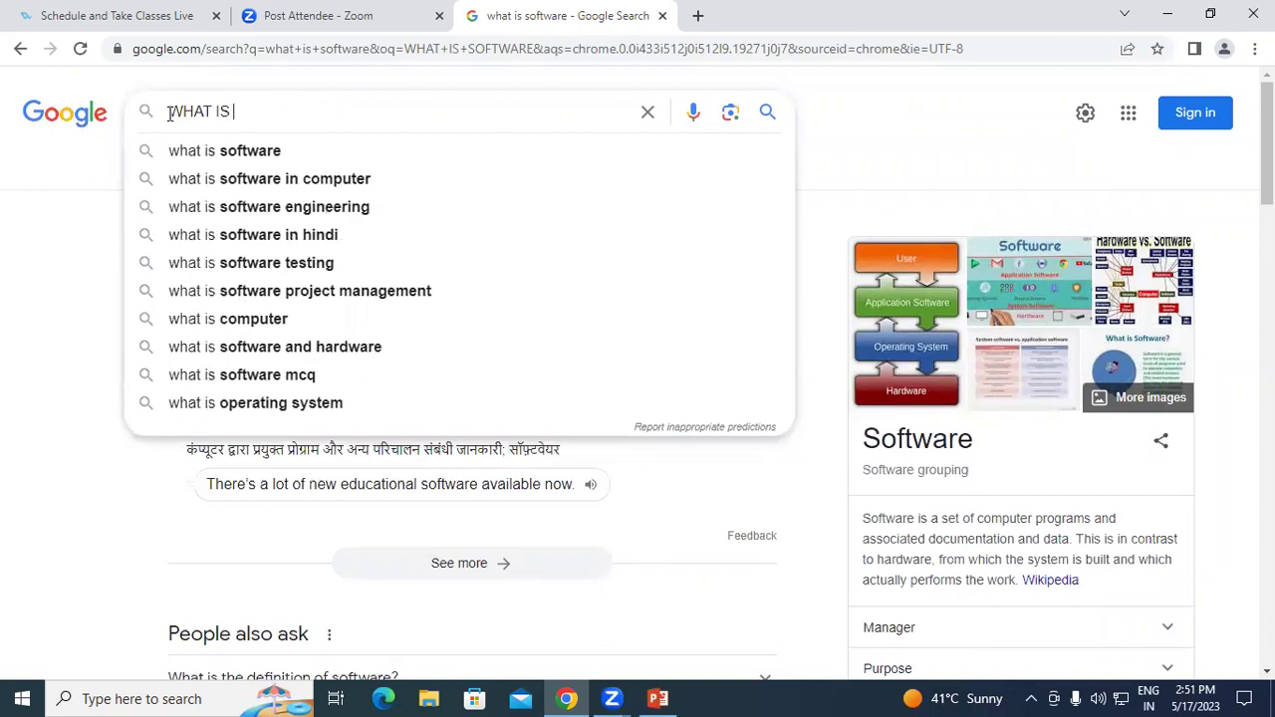
type(" HARDWARE")
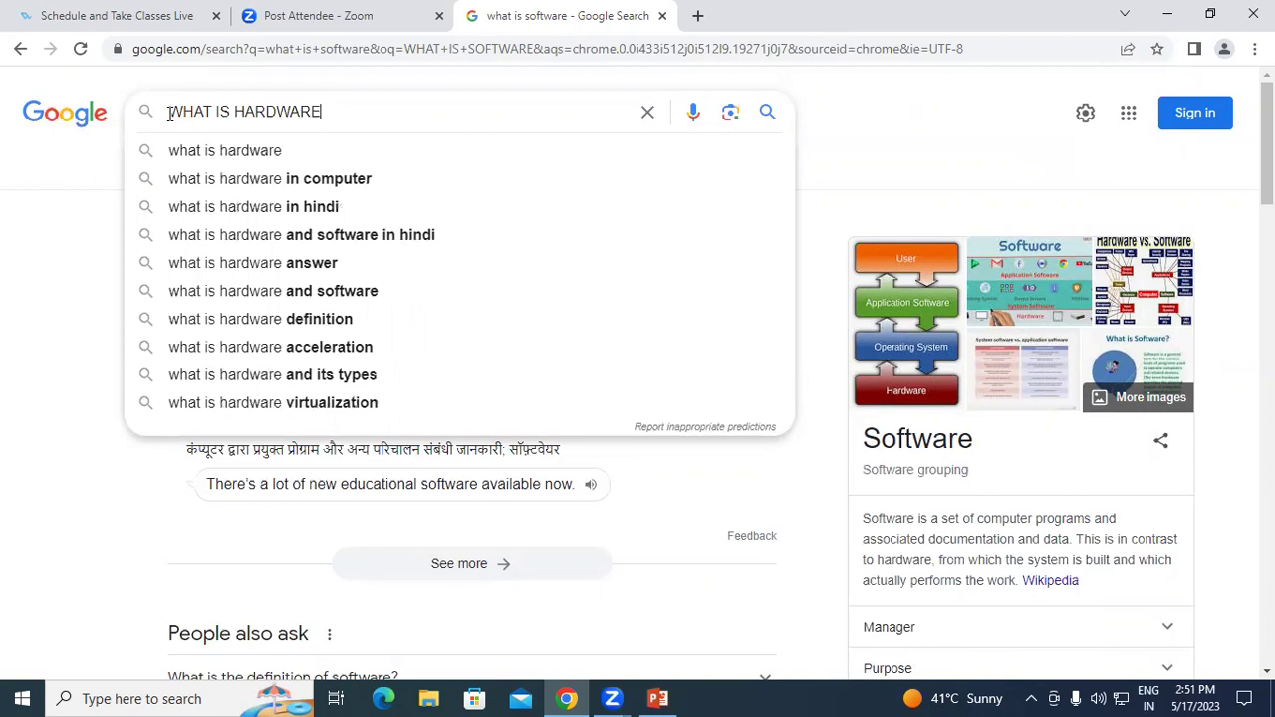
left_click(249, 154)
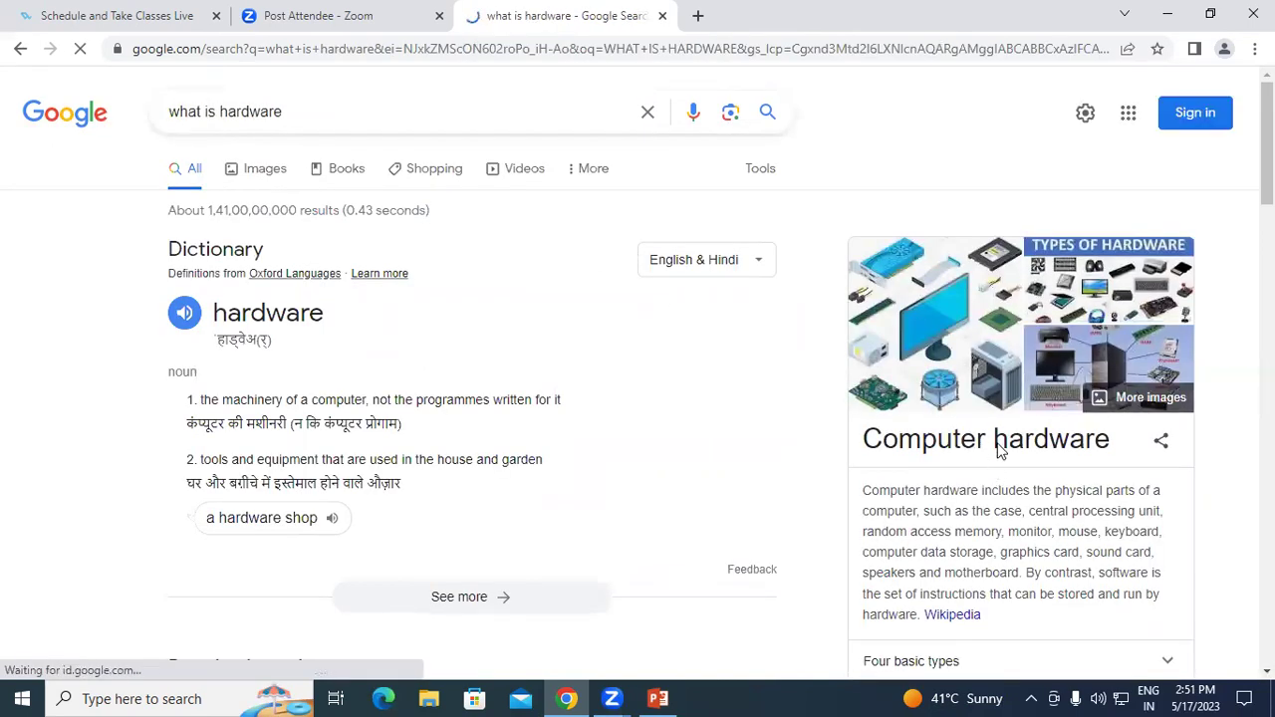
- Select the Computer hardware description text, then go back to the slide
scroll(1002, 450, "down", 2)
scroll(1002, 449, "up", 1)
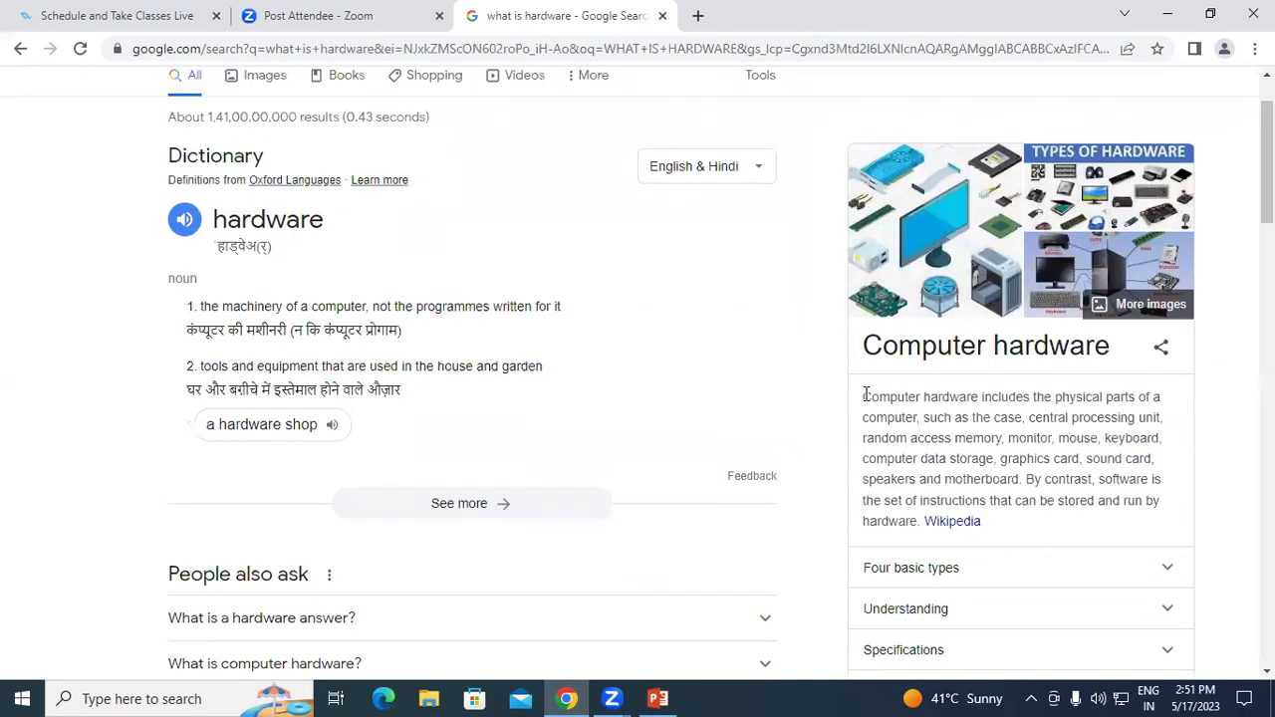
left_click_drag(865, 393, 1168, 516)
key("ctrl+c")
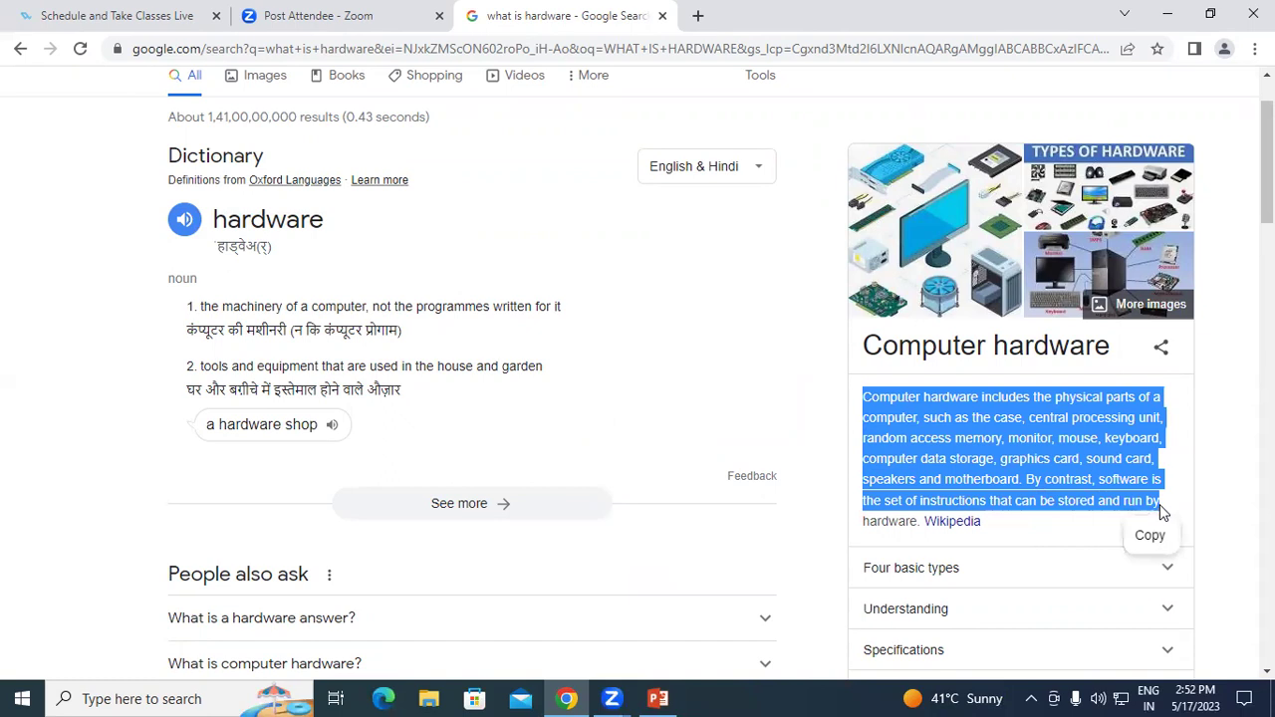
left_click(658, 697)
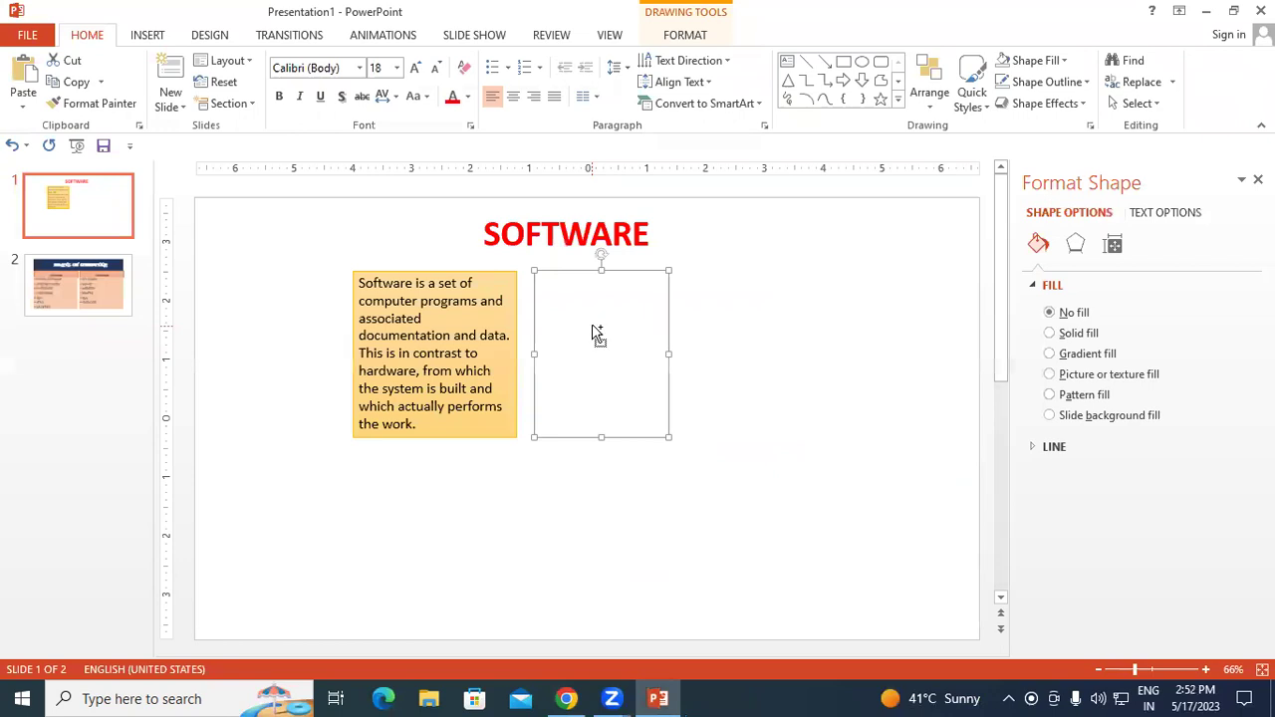
- Paste the computer hardware description into the empty text box and widen it
key("ctrl+v")
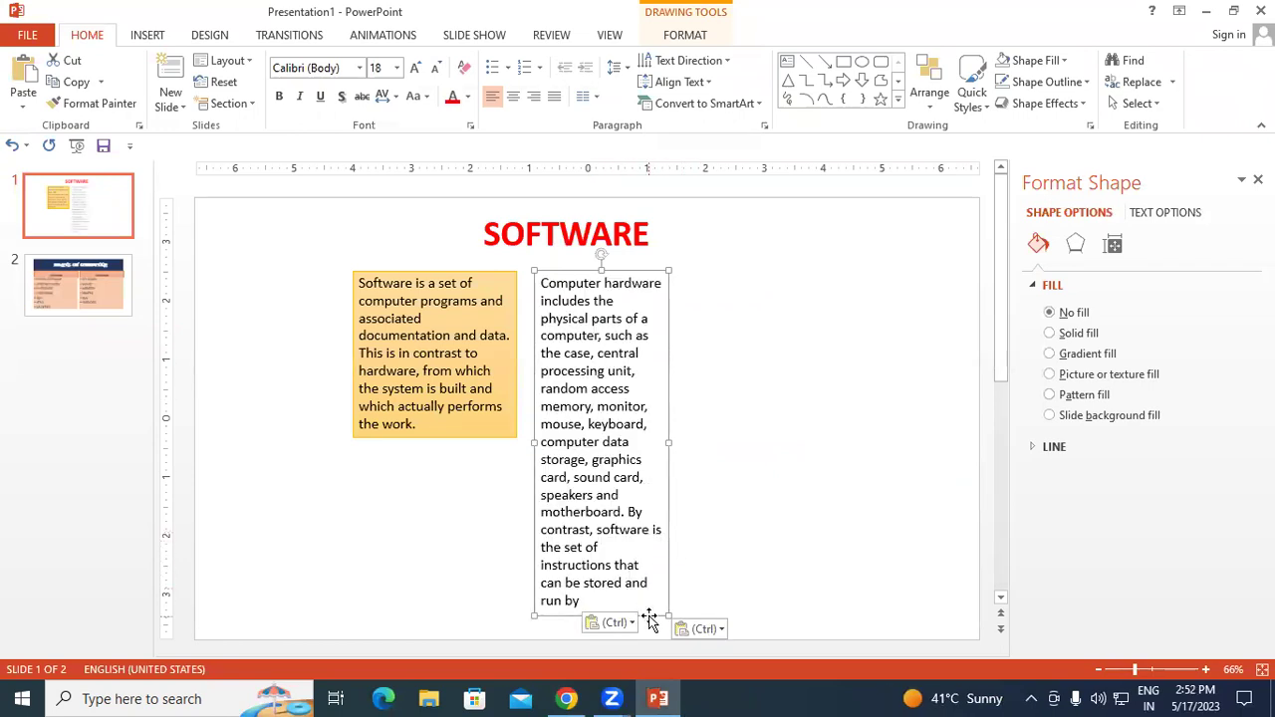
left_click_drag(668, 442, 704, 439)
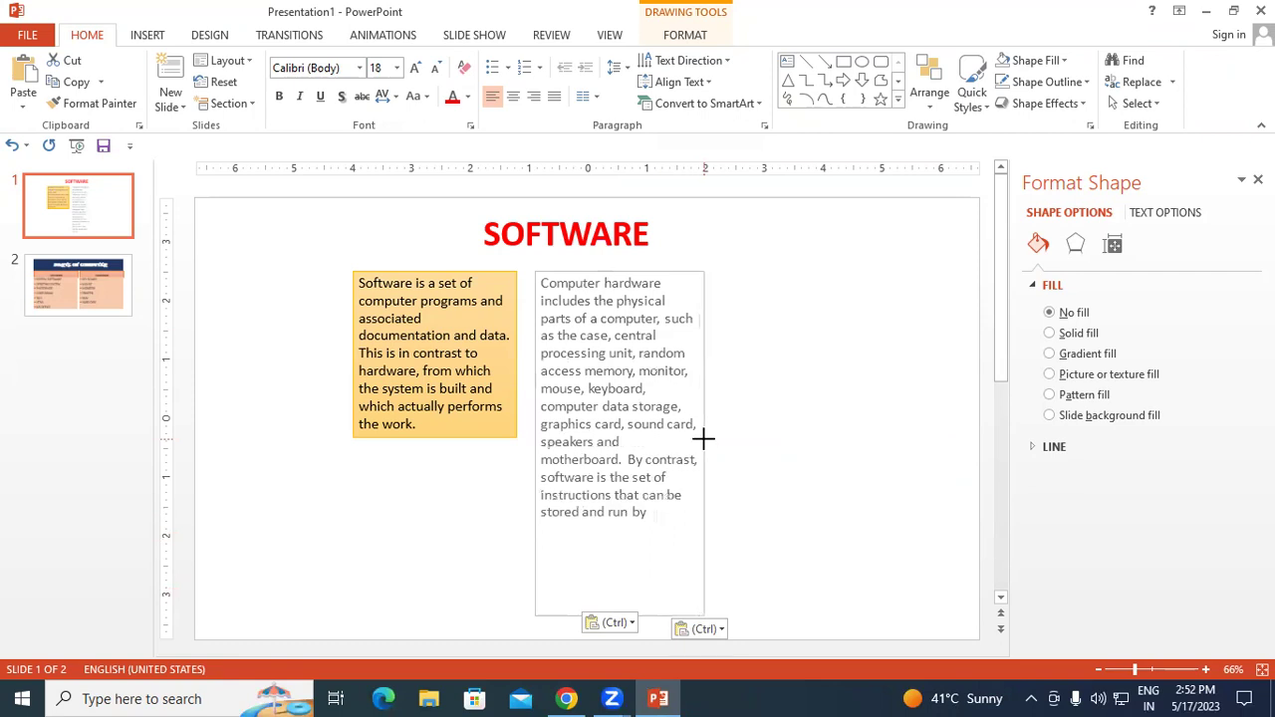
left_click_drag(703, 526, 731, 448)
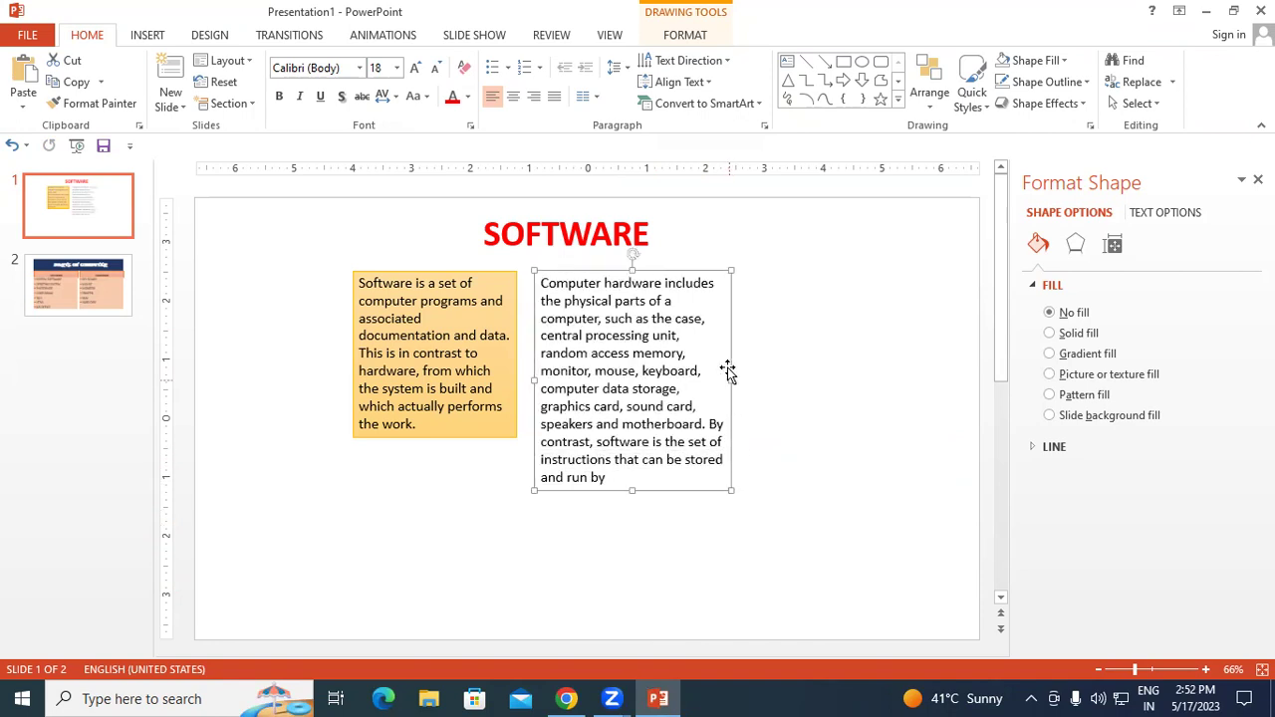
left_click_drag(734, 379, 754, 372)
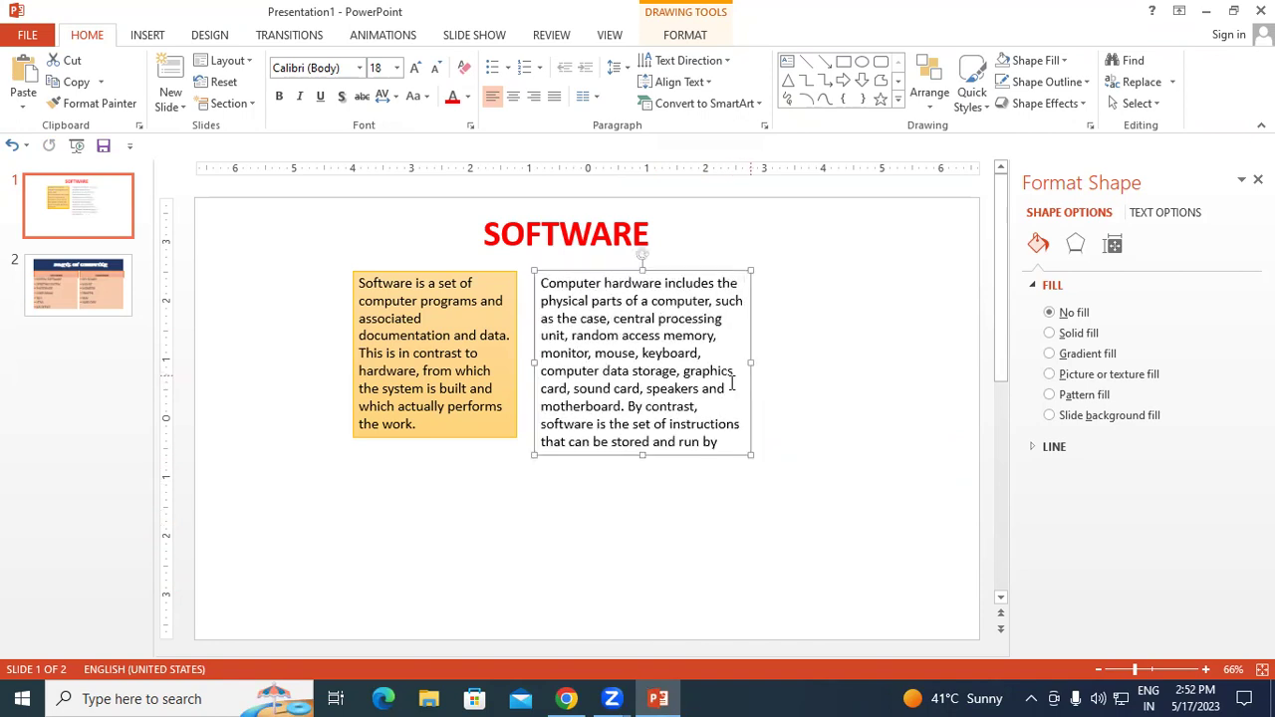
- Widen the yellow software definition box to the left and adjust its height
left_click(476, 403)
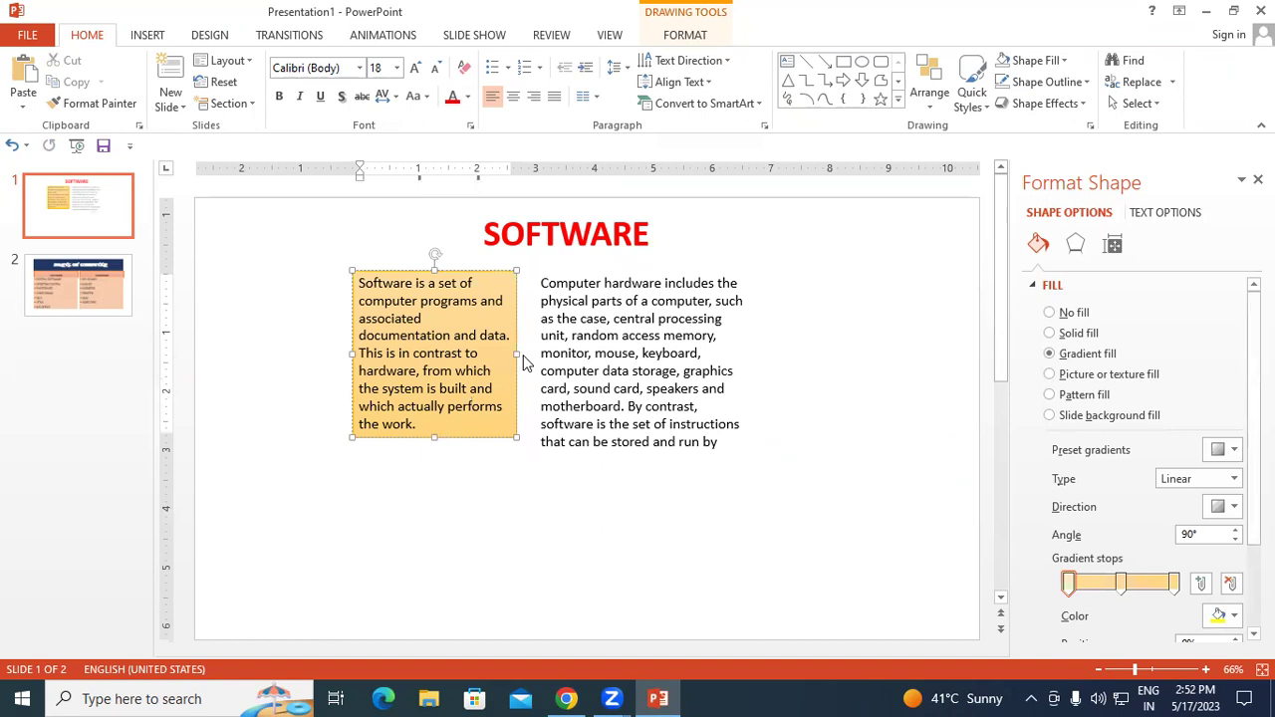
left_click_drag(351, 354, 337, 356)
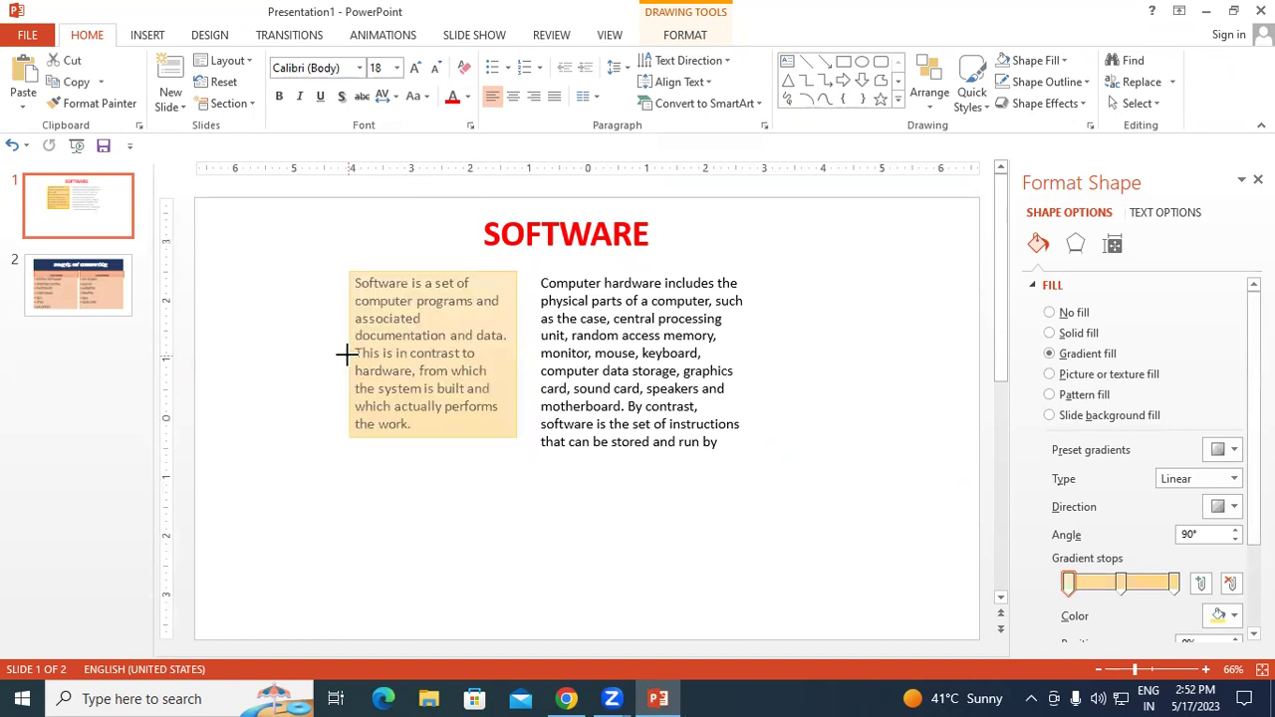
left_click_drag(427, 421, 426, 442)
left_click(599, 382)
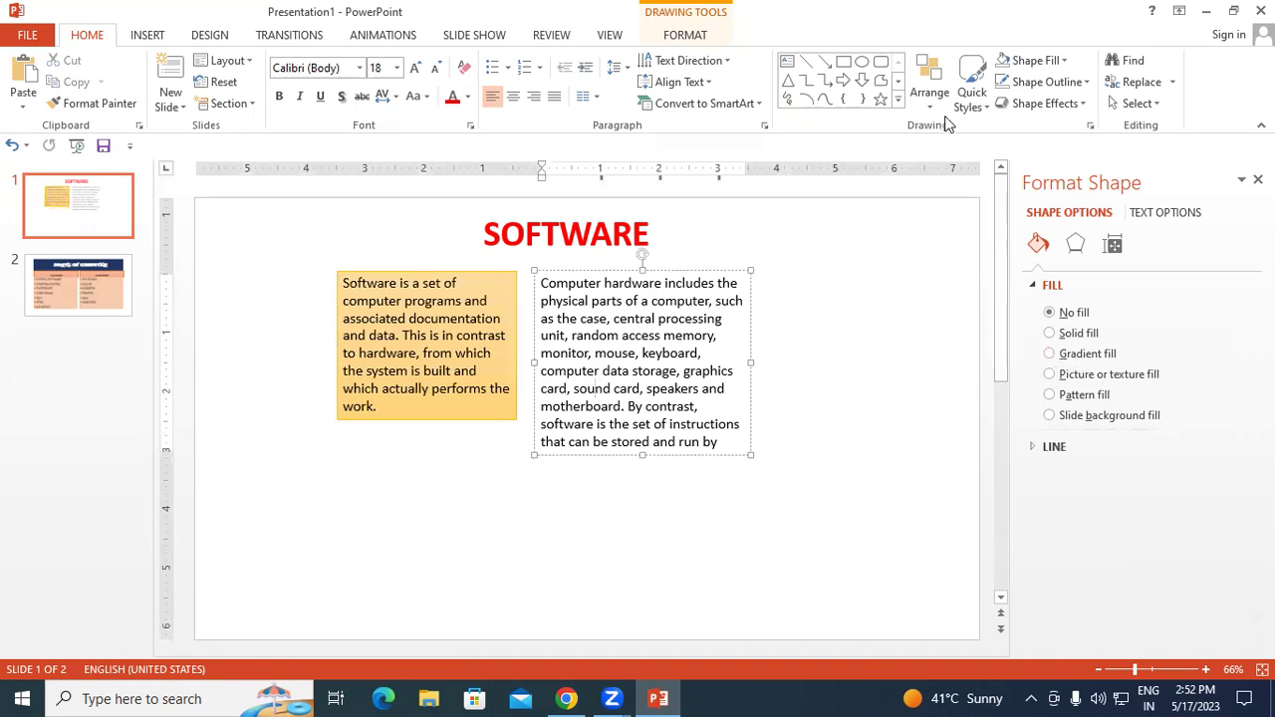
- Apply the blue Quick Style to both the hardware and software definition boxes
left_click(972, 85)
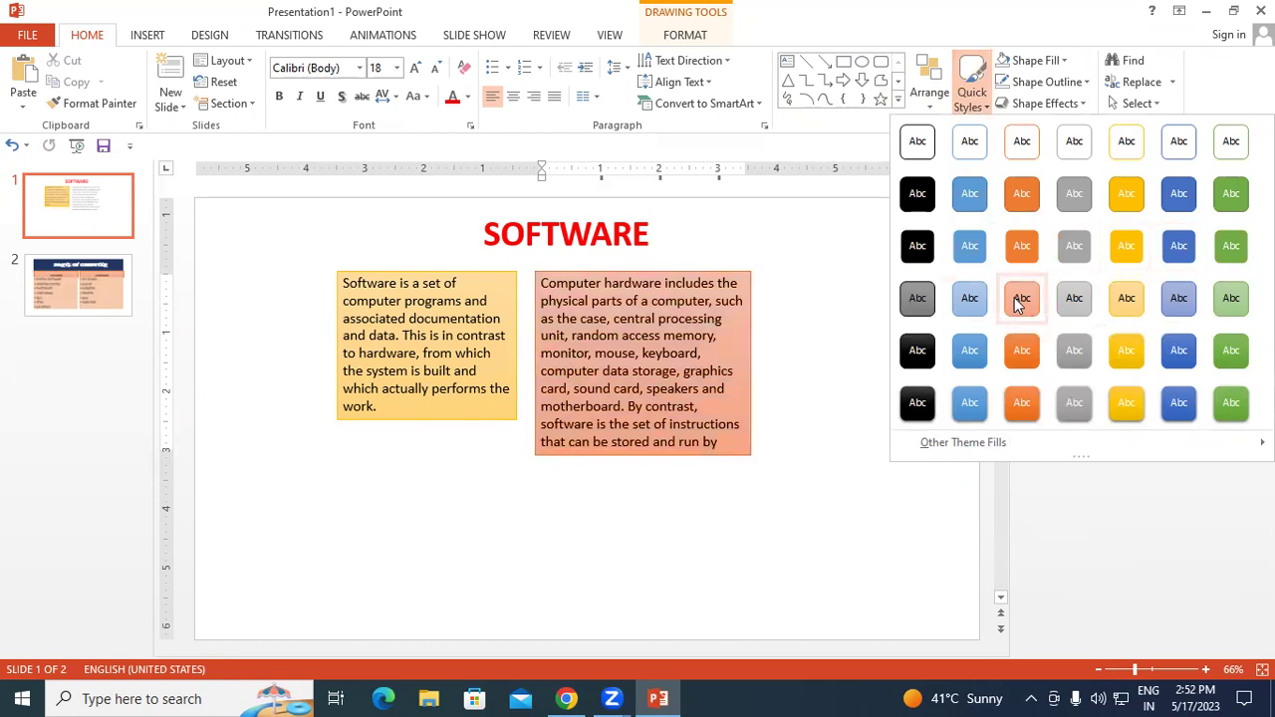
left_click(1181, 355)
left_click(454, 371)
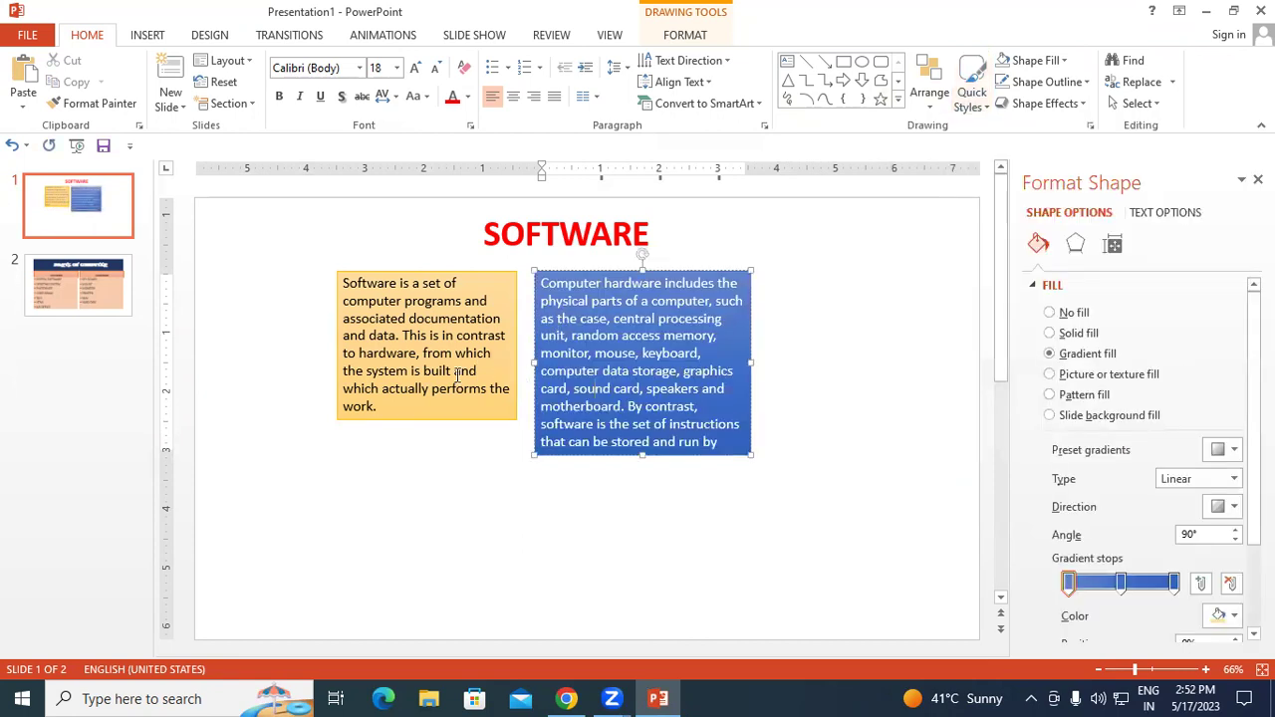
left_click(972, 95)
left_click(1180, 354)
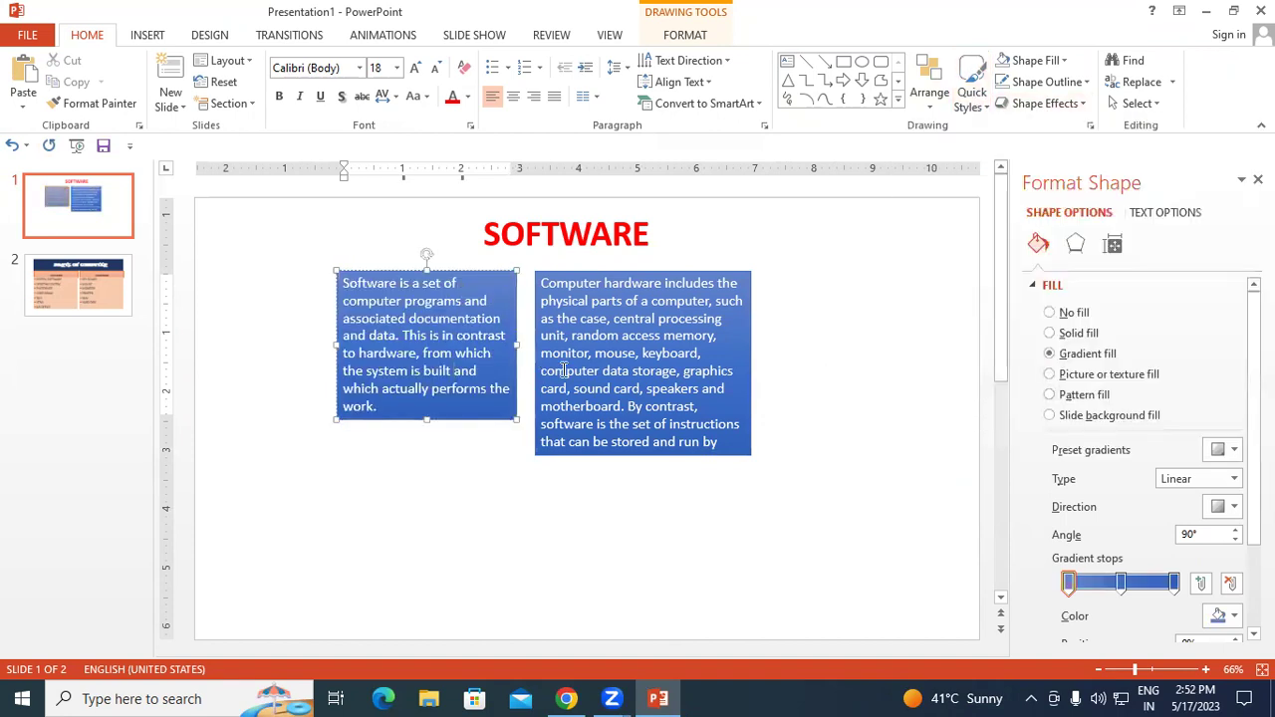
- Shorten the right definition box and widen the left one so its text reflows
left_click(655, 447)
left_click_drag(644, 455, 644, 428)
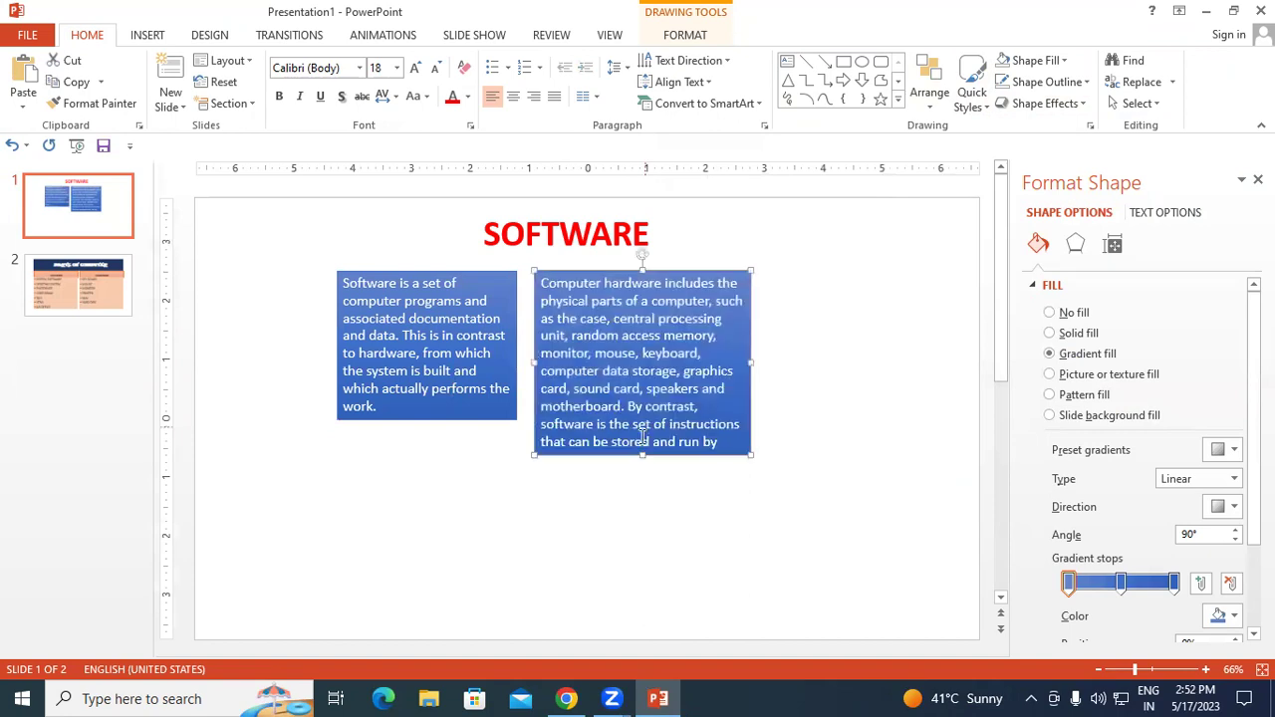
left_click(465, 412)
left_click_drag(514, 418, 521, 456)
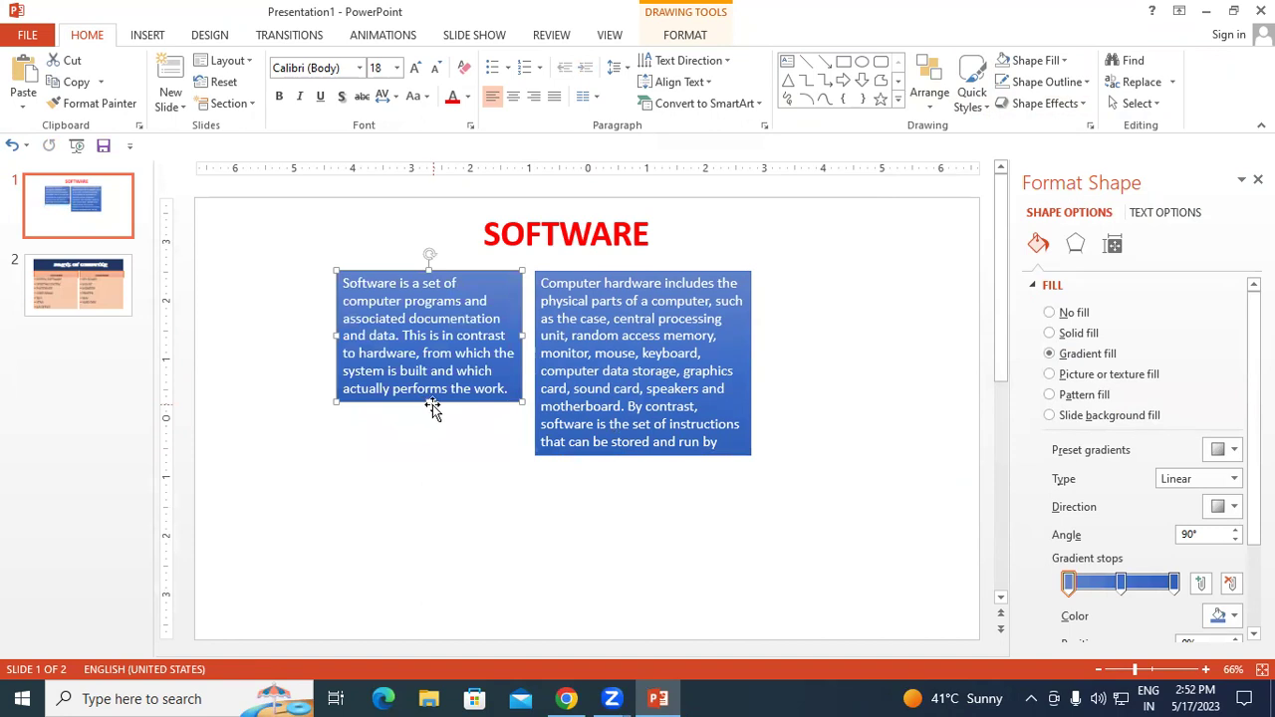
left_click_drag(427, 431, 426, 449)
left_click(625, 410)
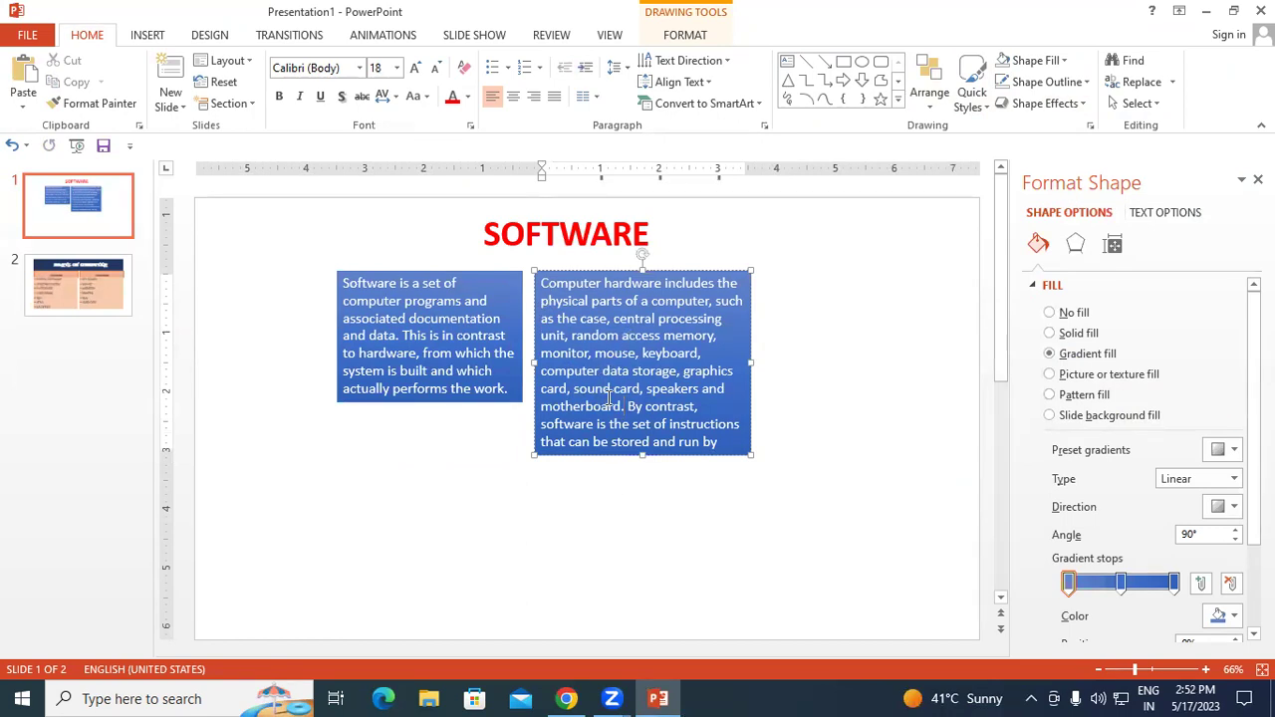
- Fill the SOFTWARE title box with orange
left_click(558, 237)
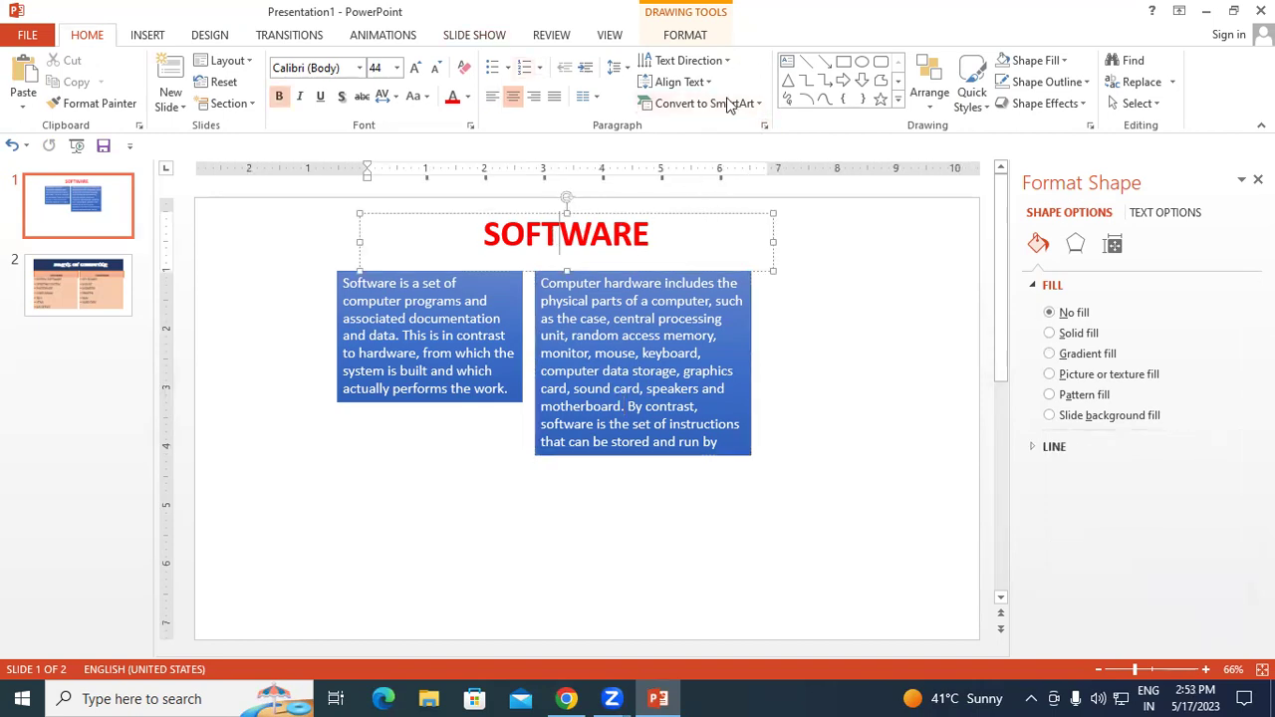
left_click(685, 35)
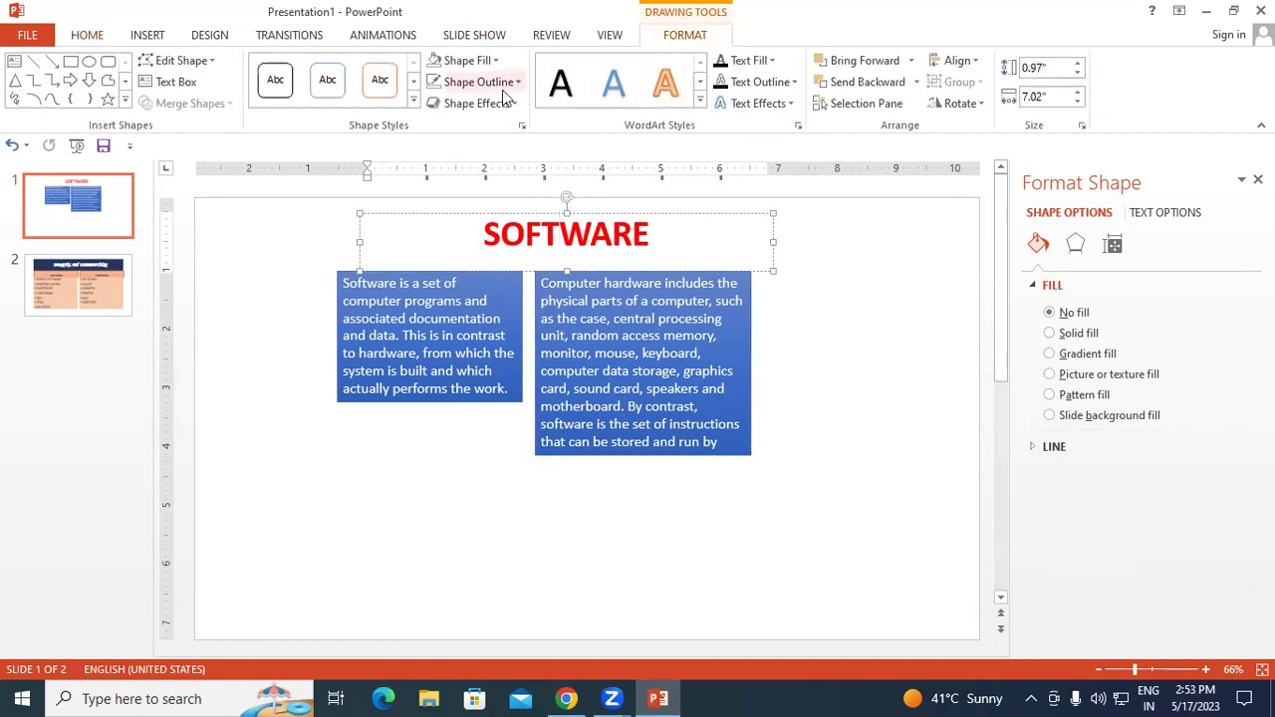
left_click(480, 60)
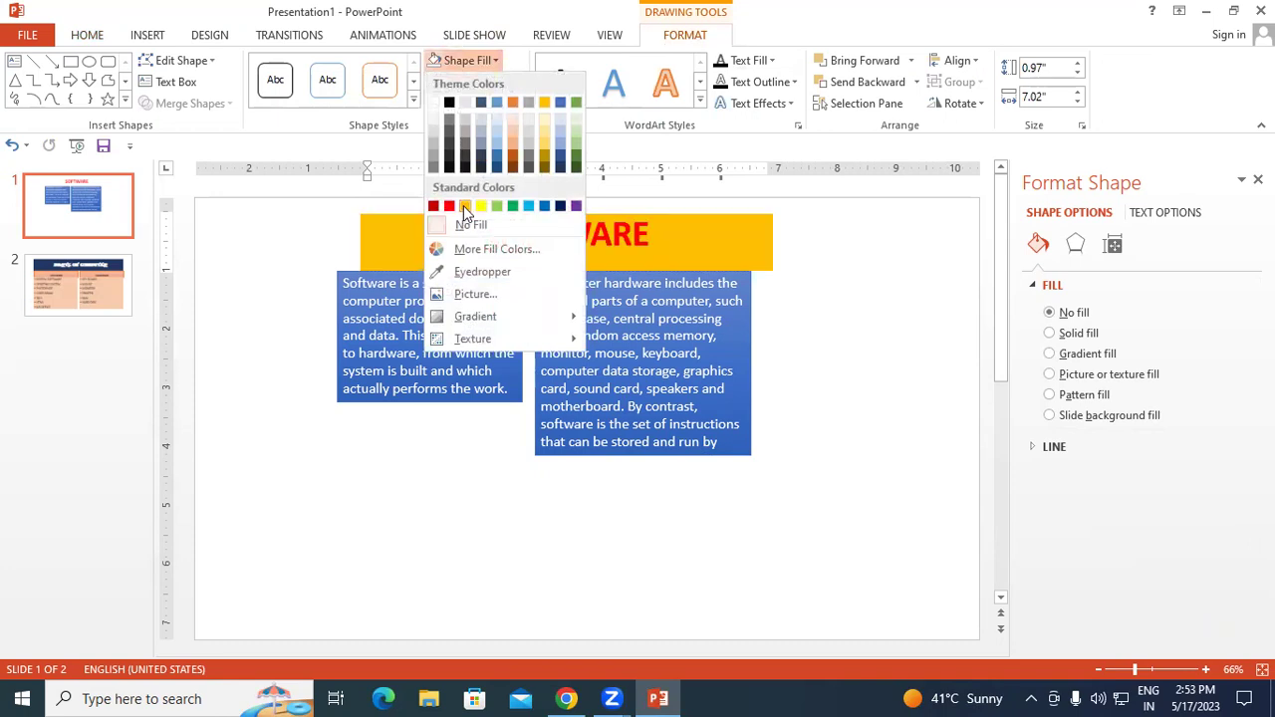
left_click(464, 207)
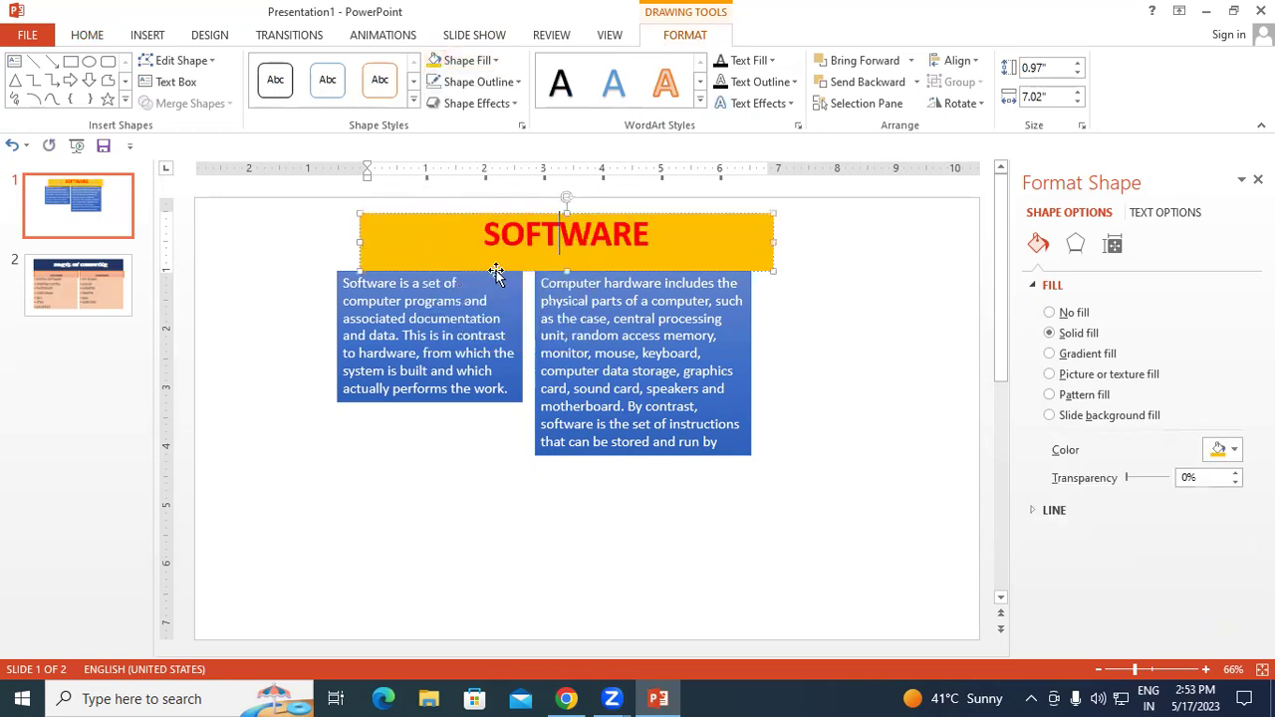
- Move both blue definition boxes slightly lower beneath the title
left_click(457, 335)
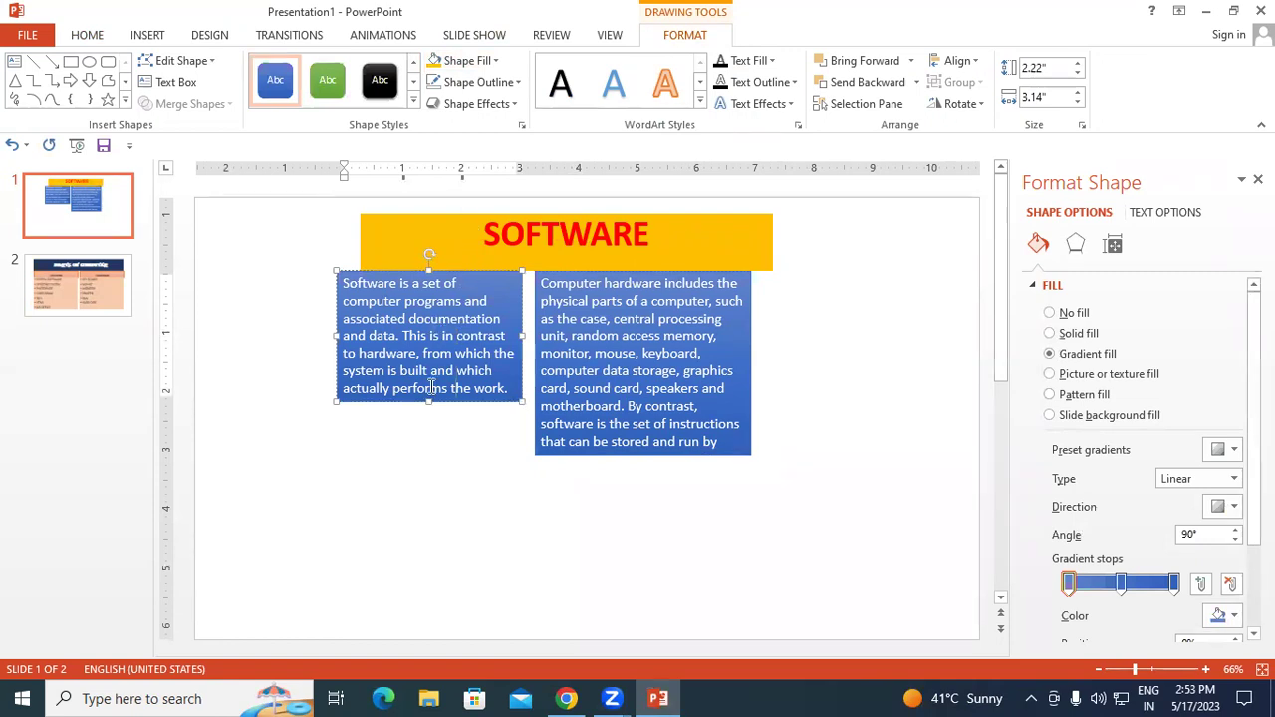
left_click_drag(418, 269, 409, 295)
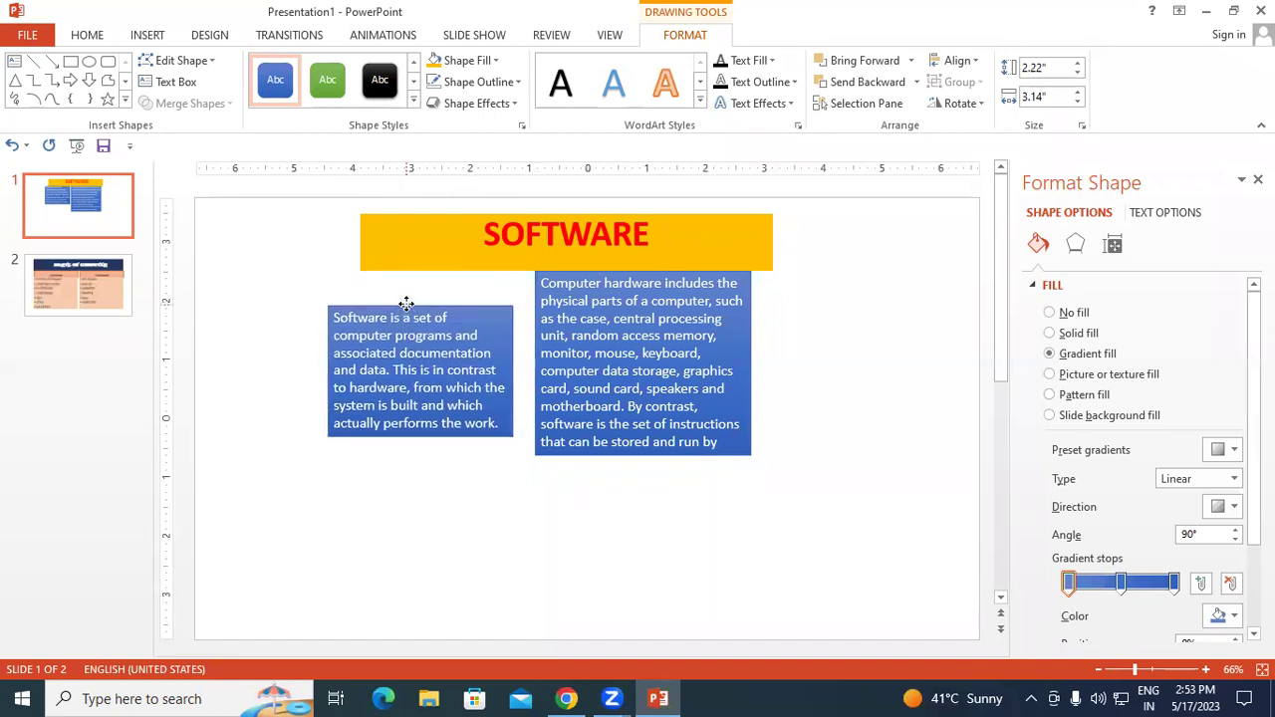
left_click(638, 329)
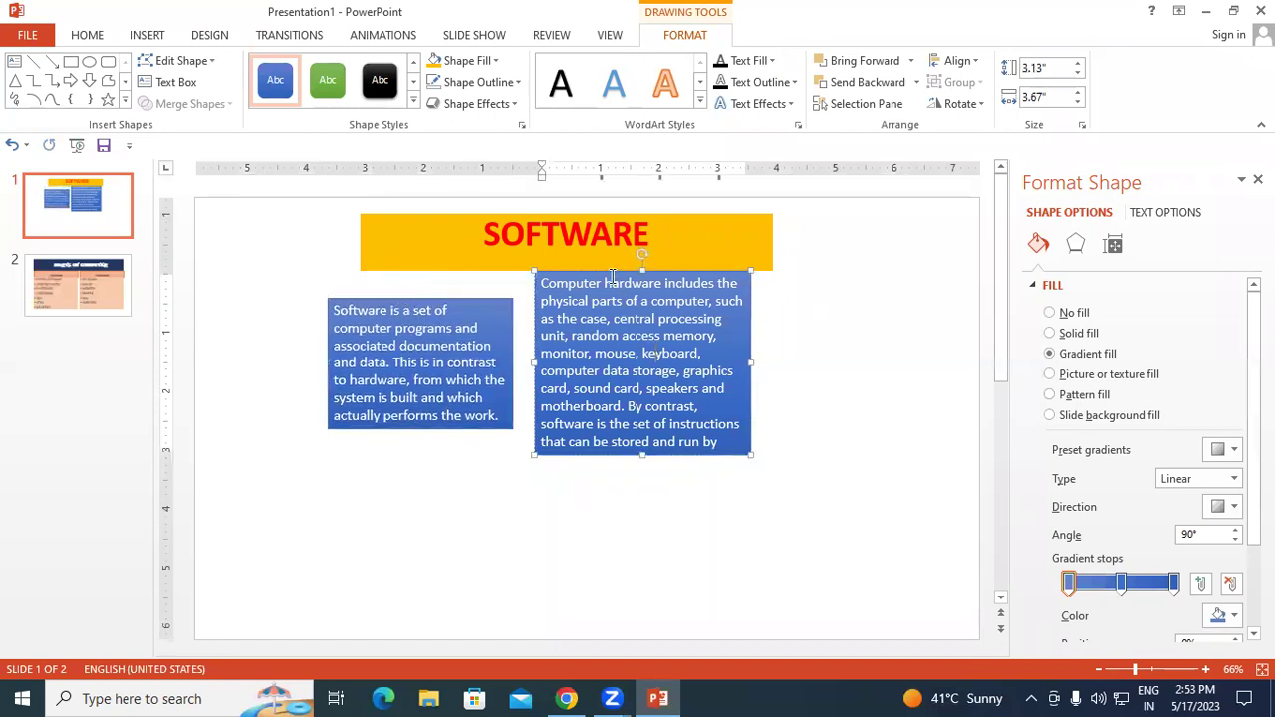
left_click_drag(611, 276, 612, 278)
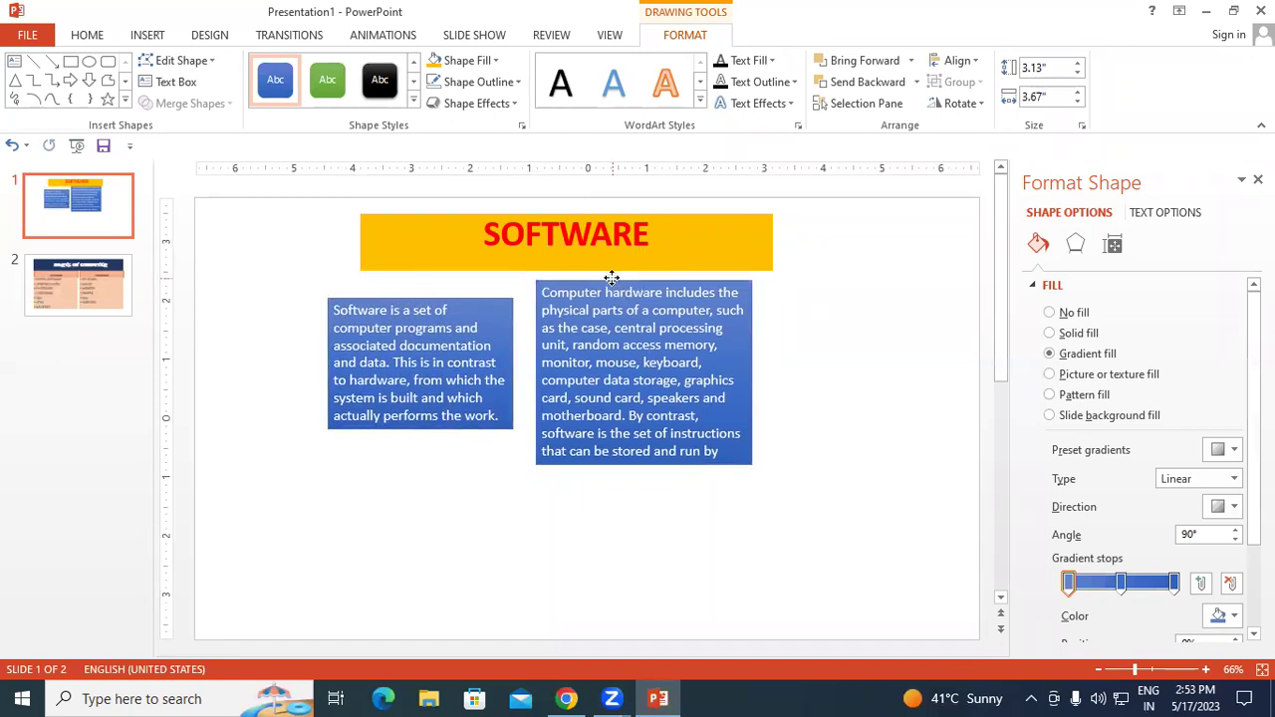
left_click(521, 549)
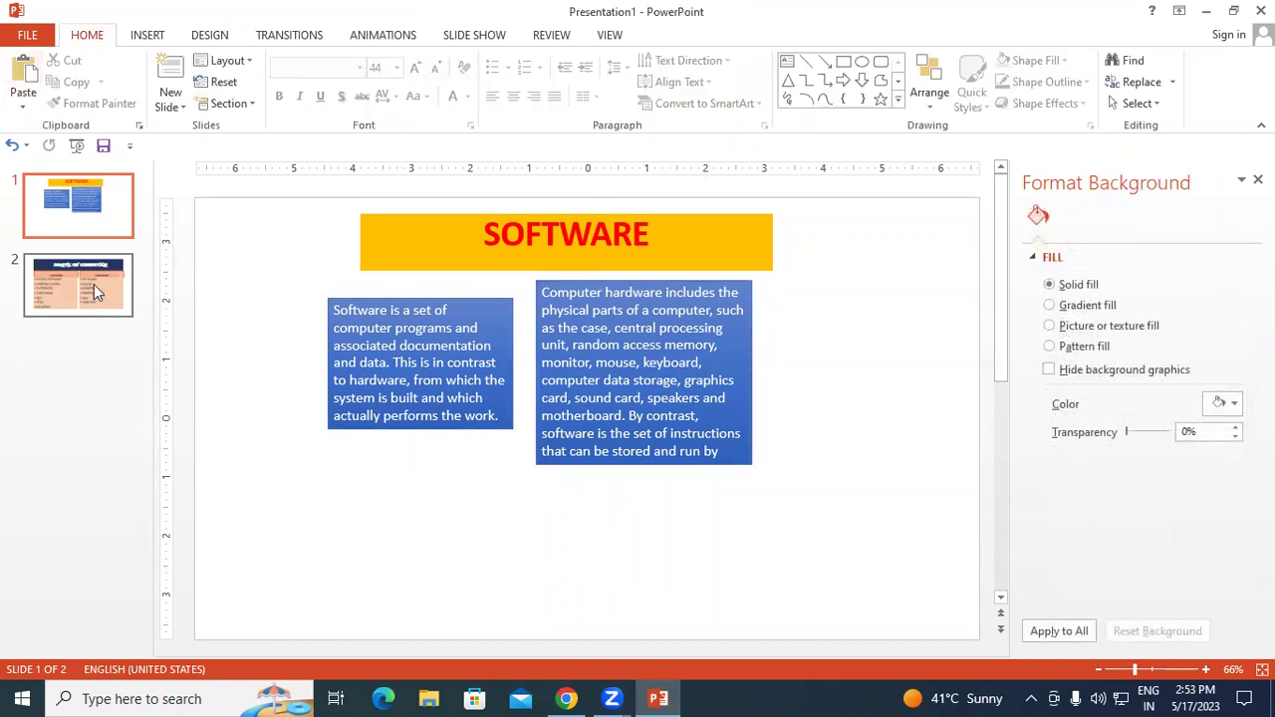
- Insert a Title and Content slide, delete the misplaced one, and re-add it after PARTS OF COMPUTER
left_click(170, 103)
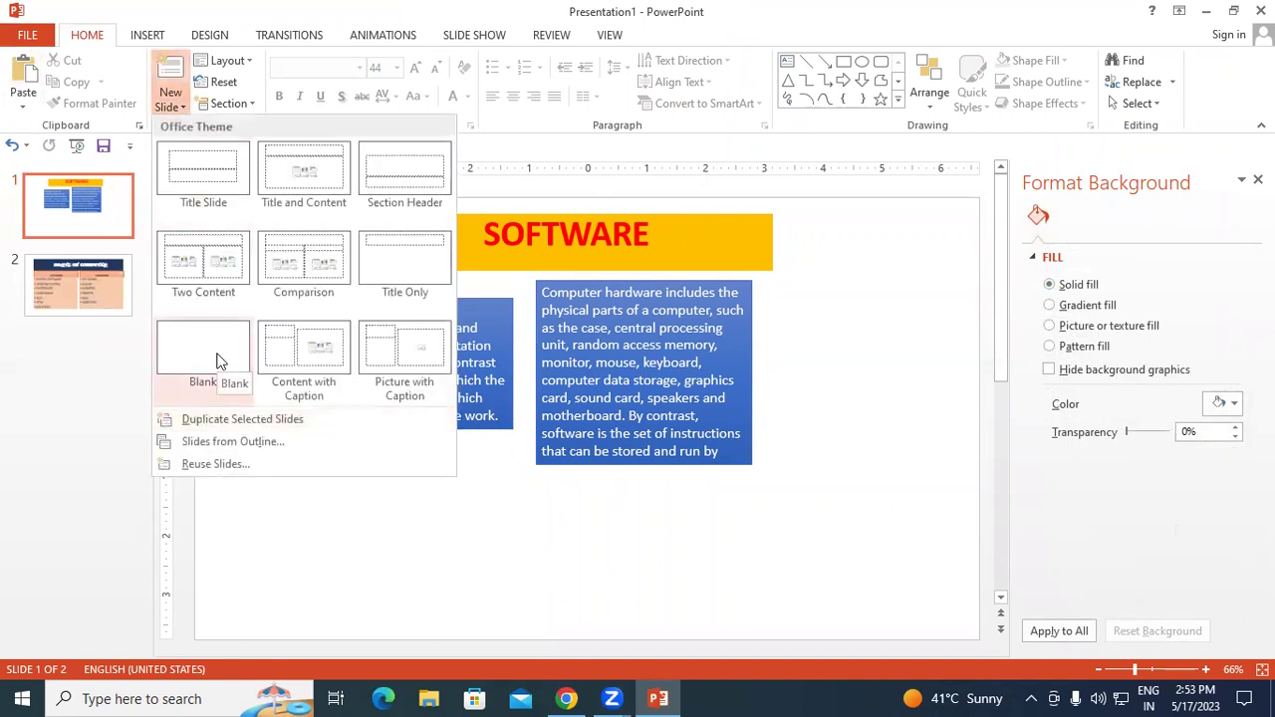
left_click(304, 174)
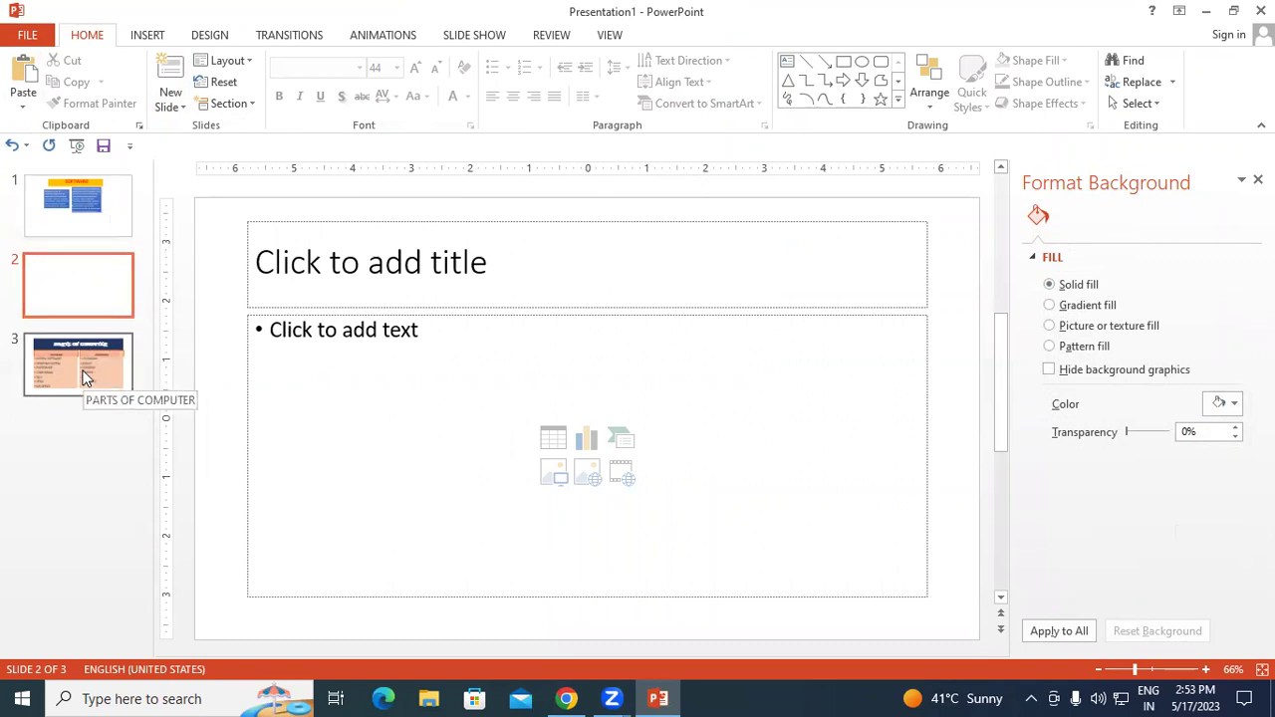
key("Delete")
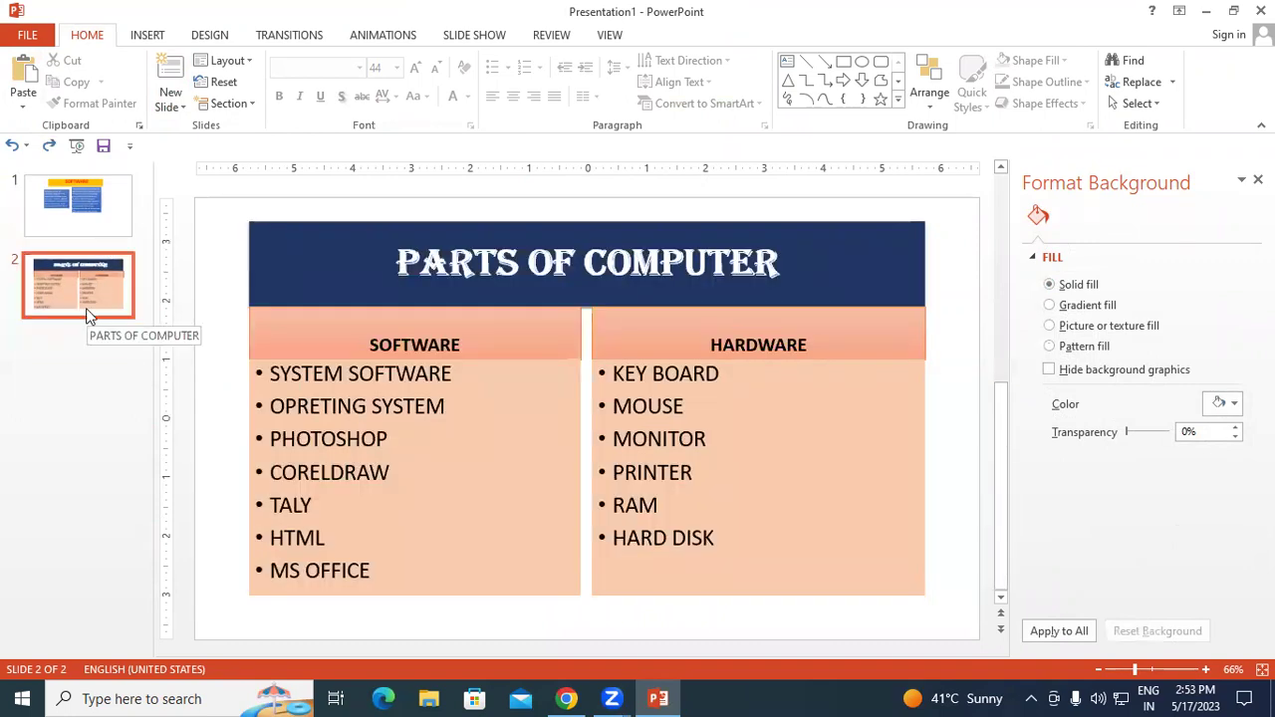
left_click(170, 107)
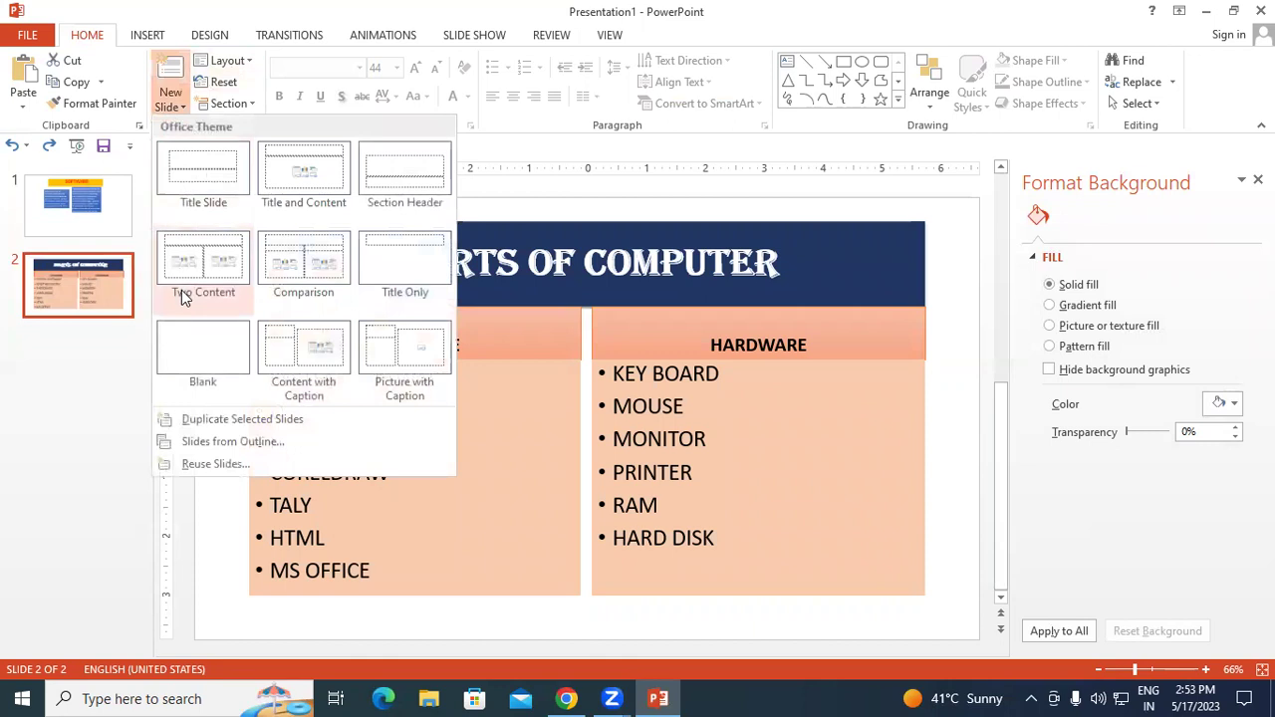
left_click(316, 175)
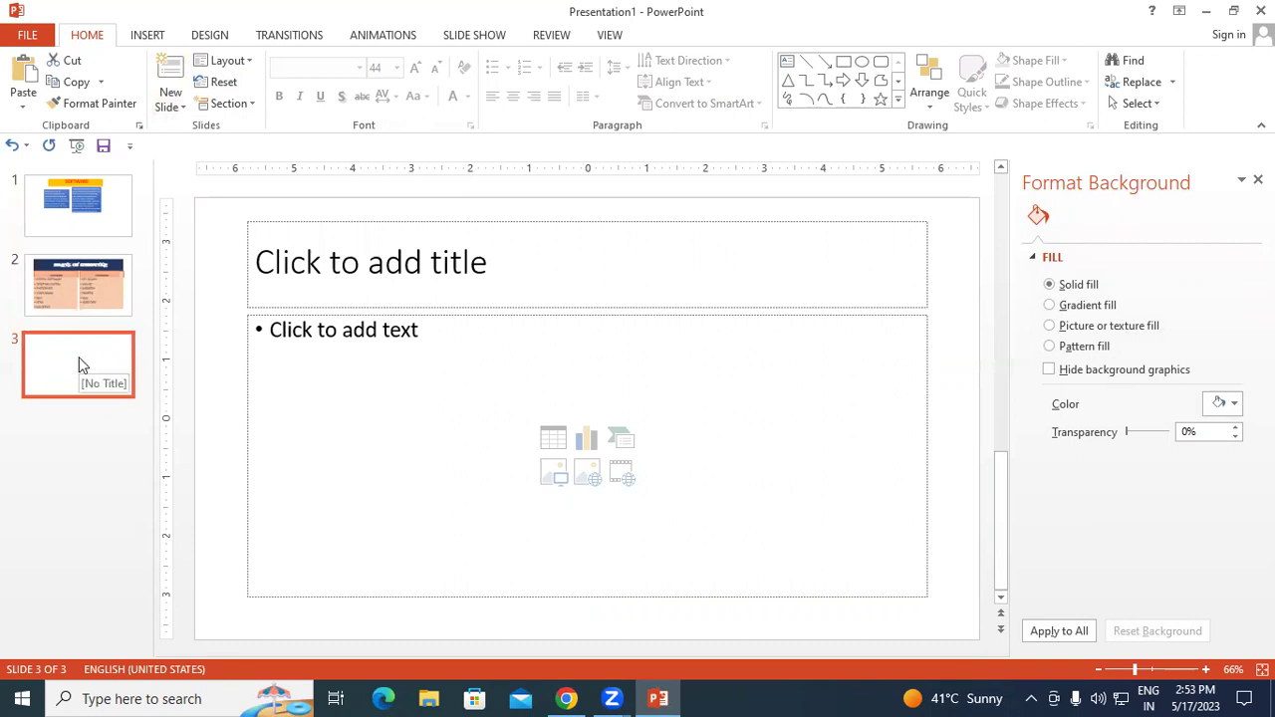
- Title slide 3 'GIT COMPUTER' and make it bold and centred
left_click(506, 261)
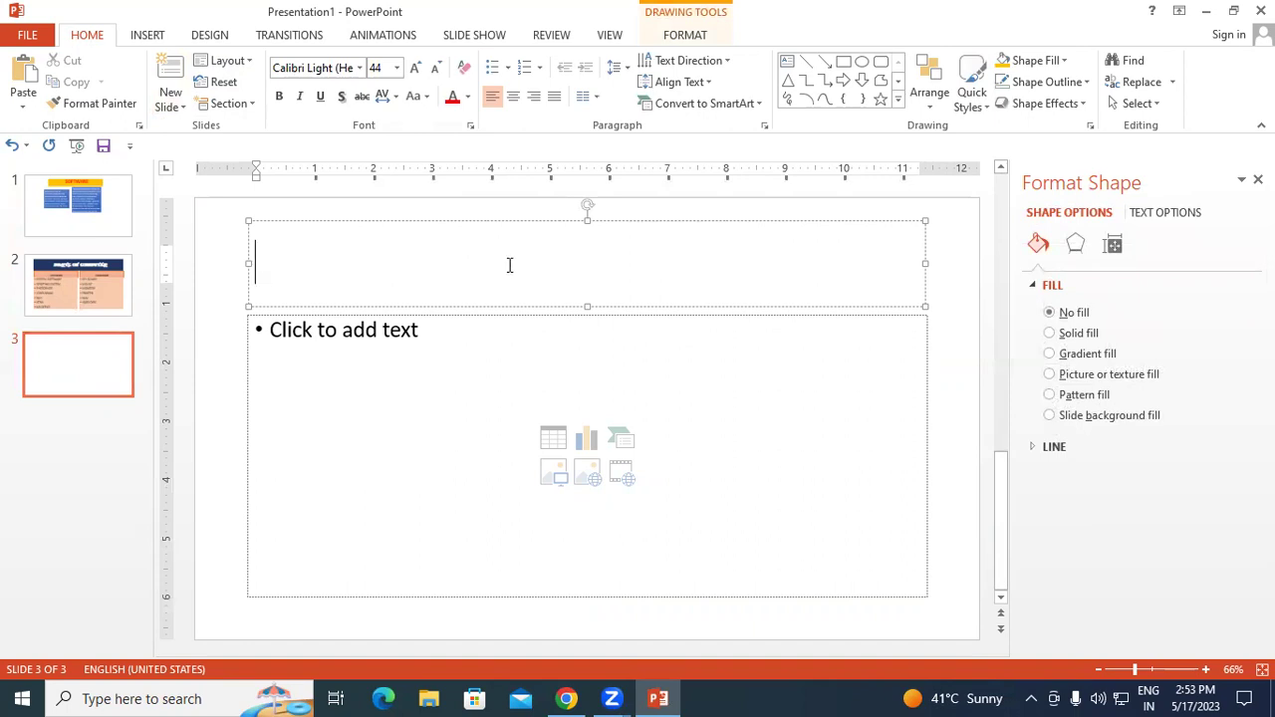
type("GIT ")
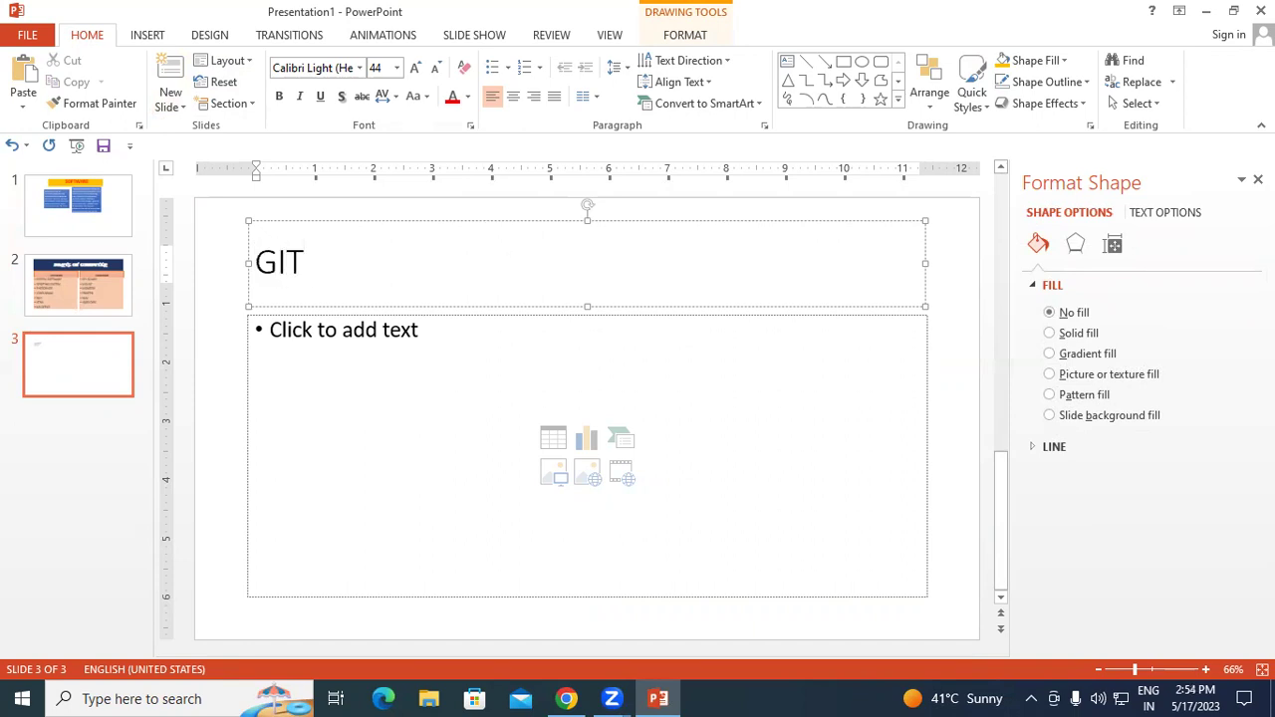
type("COMPUTER")
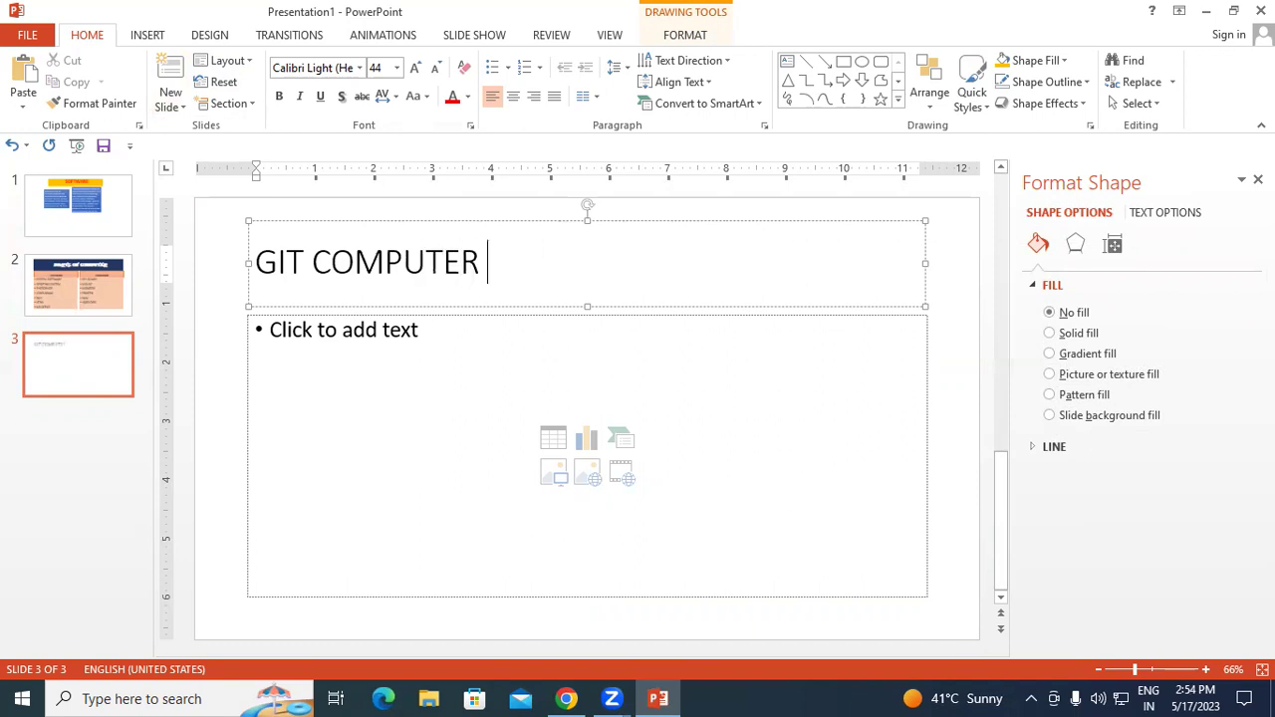
triple_click(271, 260)
left_click(280, 98)
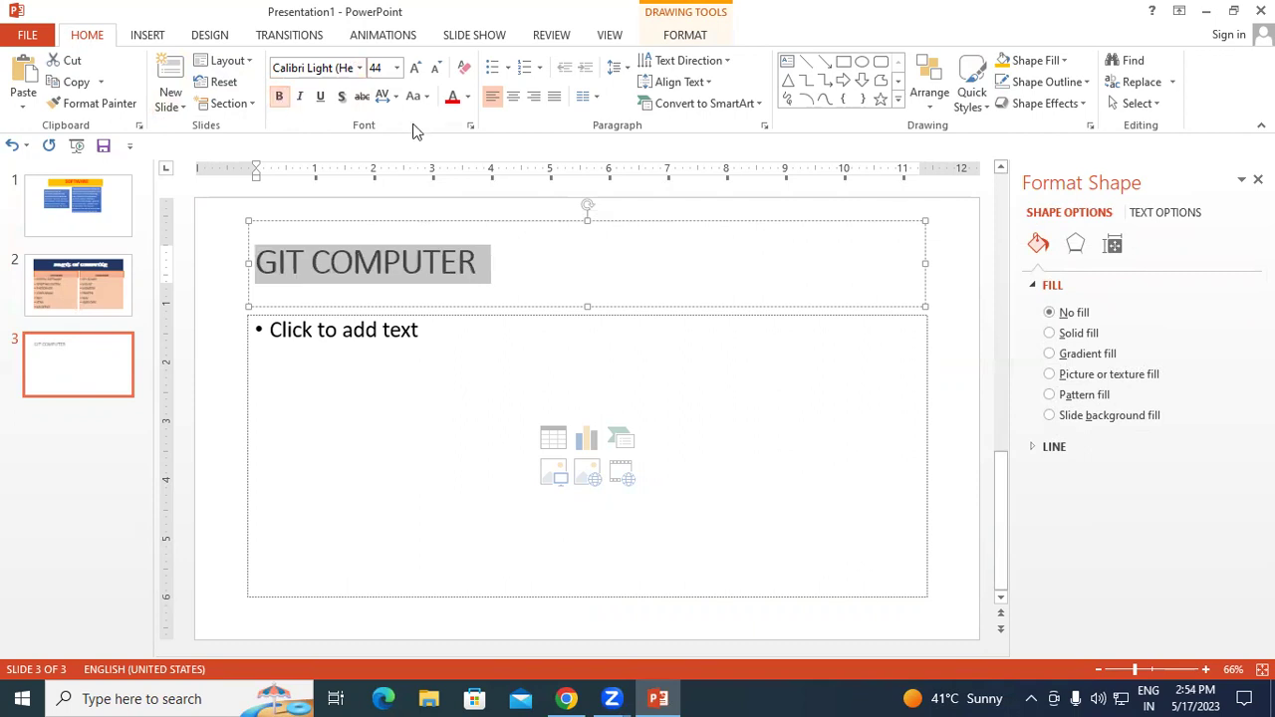
left_click(515, 99)
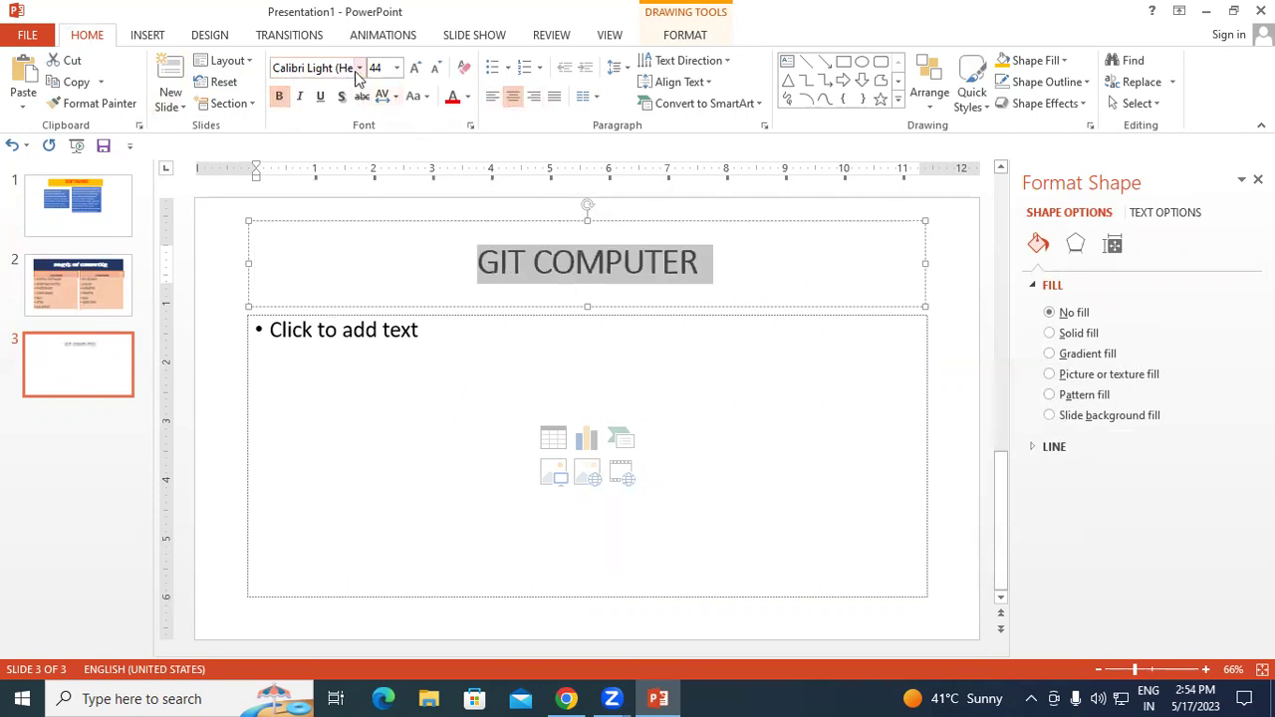
- Set the GIT COMPUTER title font to Arial Black
left_click(359, 68)
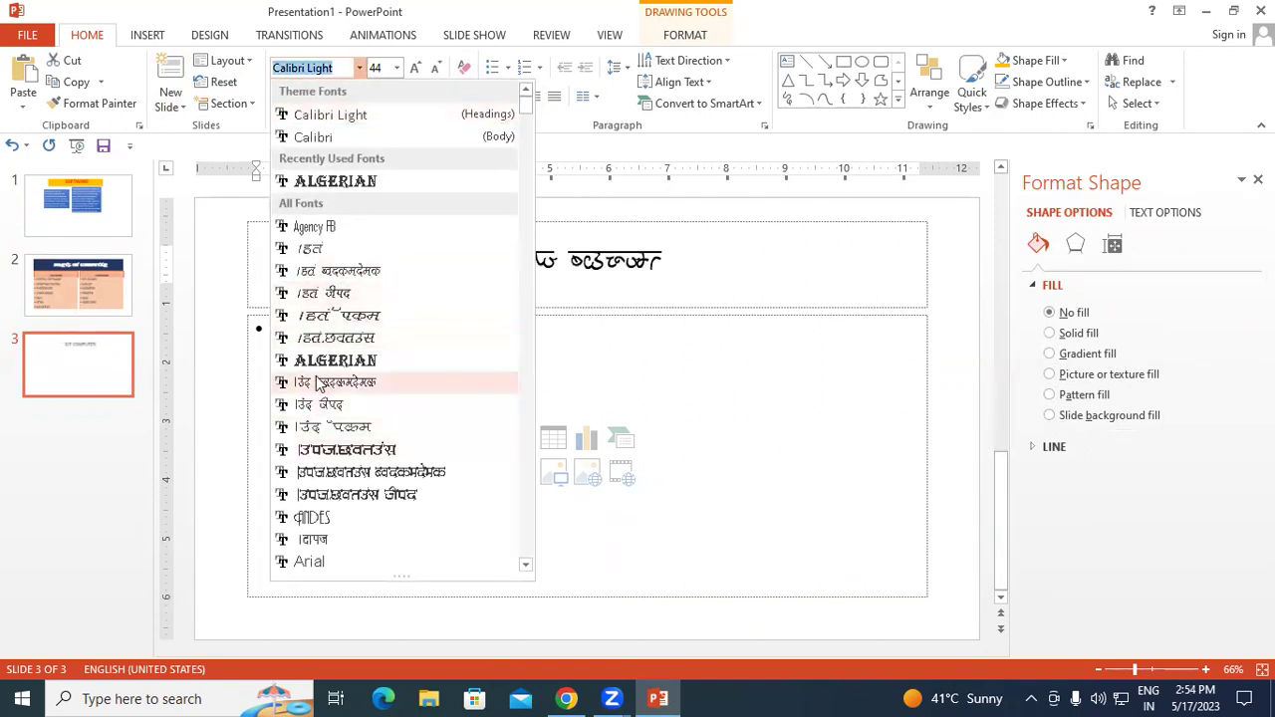
scroll(315, 381, "down", 4)
left_click(338, 383)
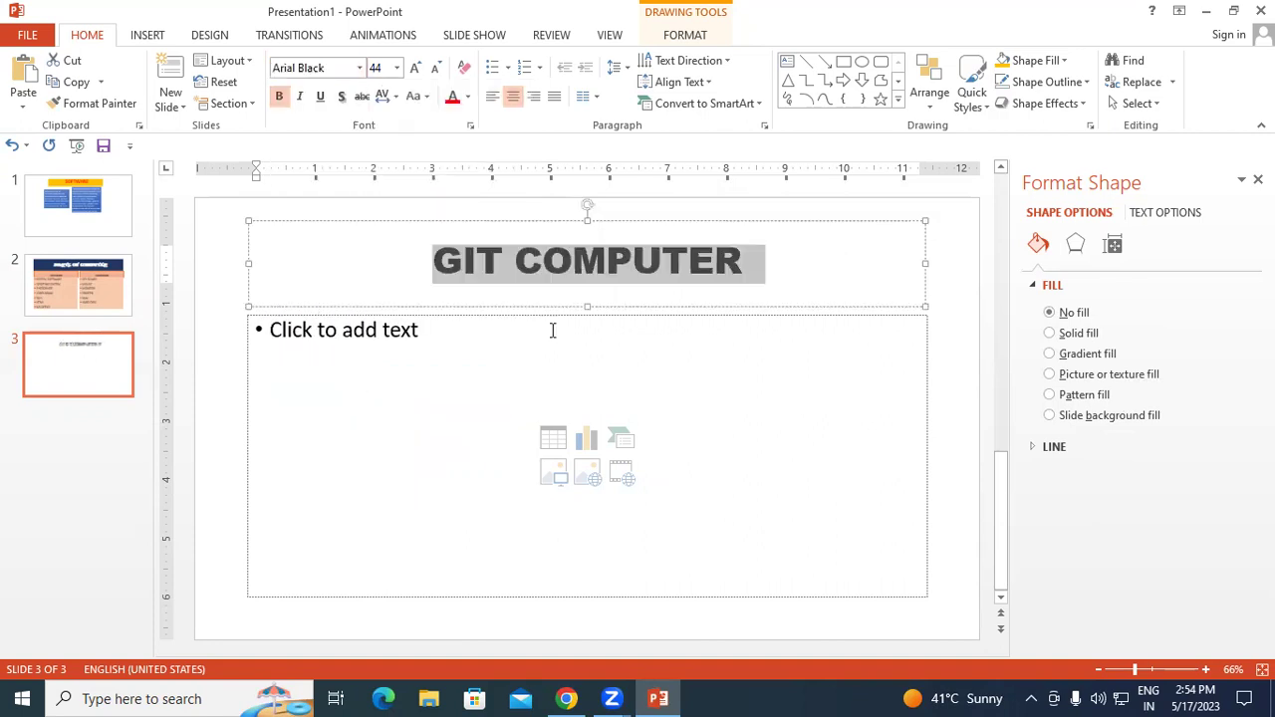
left_click(404, 380)
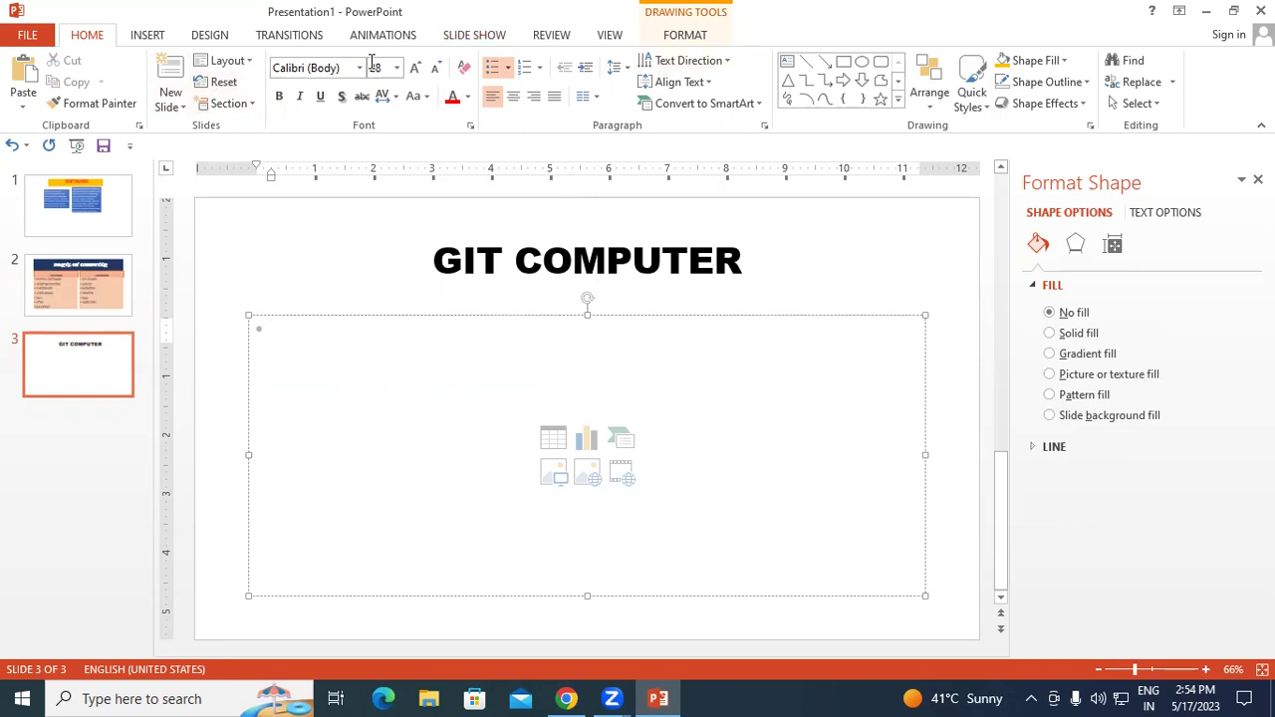
- Insert the 'logo' picture from the Desktop into slide 3's placeholder under GIT COMPUTER
left_click(150, 36)
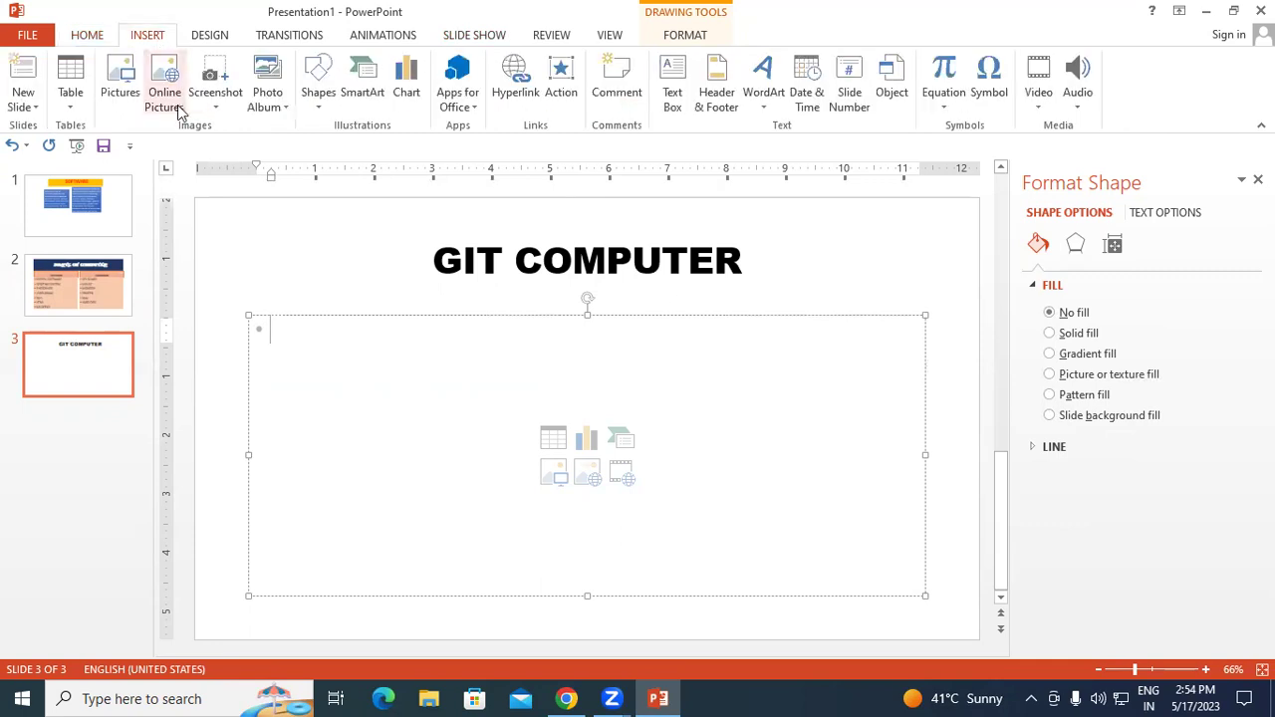
left_click(125, 100)
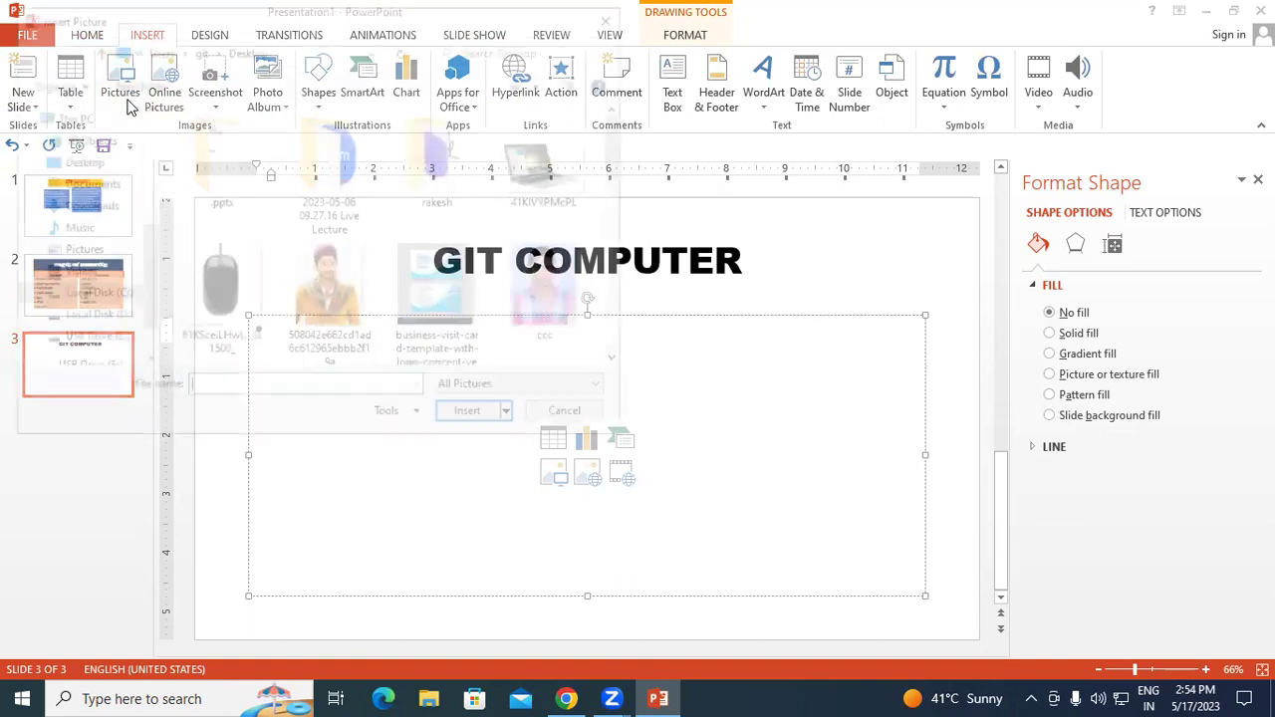
scroll(346, 227, "down", 1)
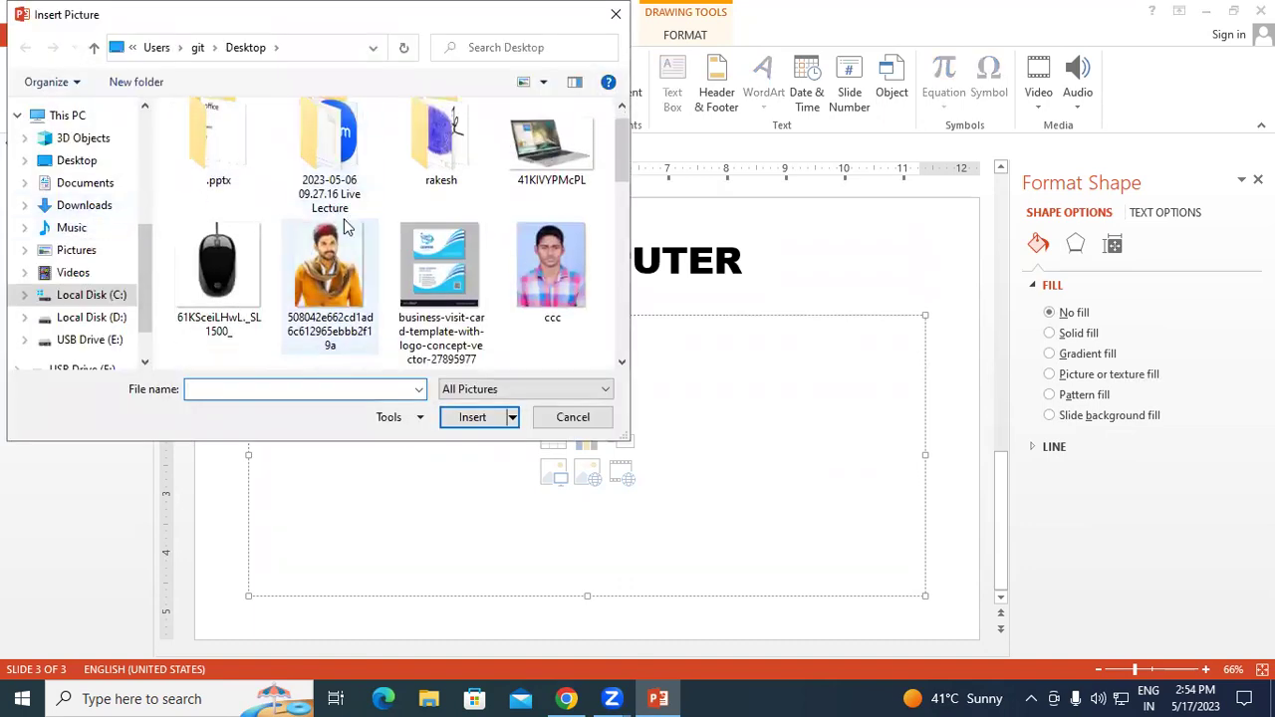
scroll(345, 227, "down", 5)
scroll(346, 227, "down", 5)
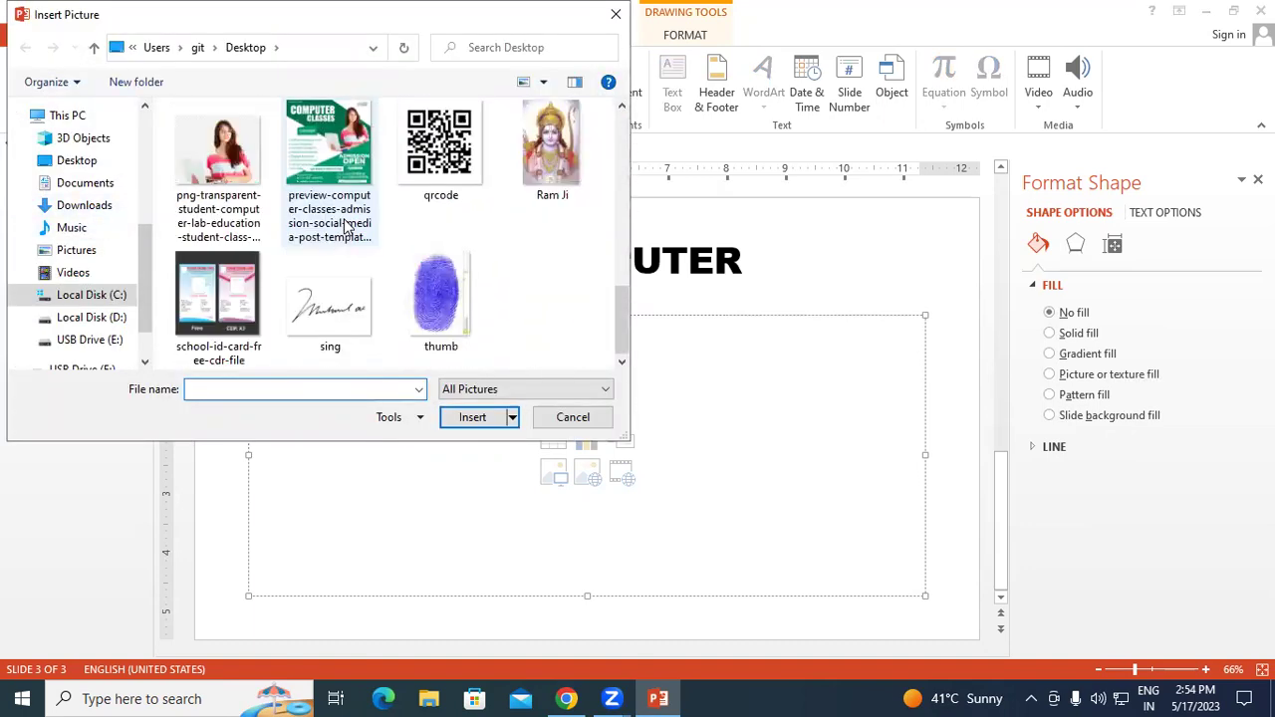
scroll(346, 227, "up", 2)
scroll(346, 227, "up", 2)
scroll(345, 228, "up", 2)
scroll(346, 227, "up", 1)
scroll(346, 228, "down", 1)
scroll(346, 227, "down", 1)
scroll(346, 227, "up", 2)
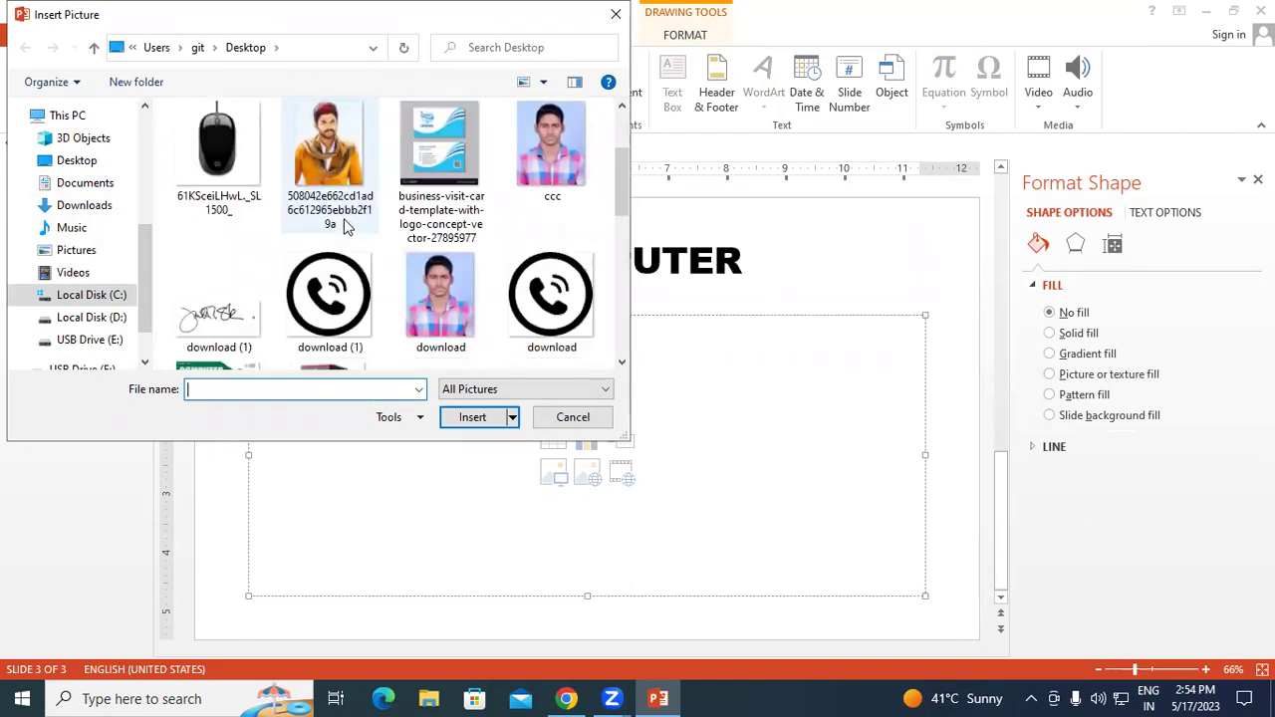
scroll(346, 228, "up", 2)
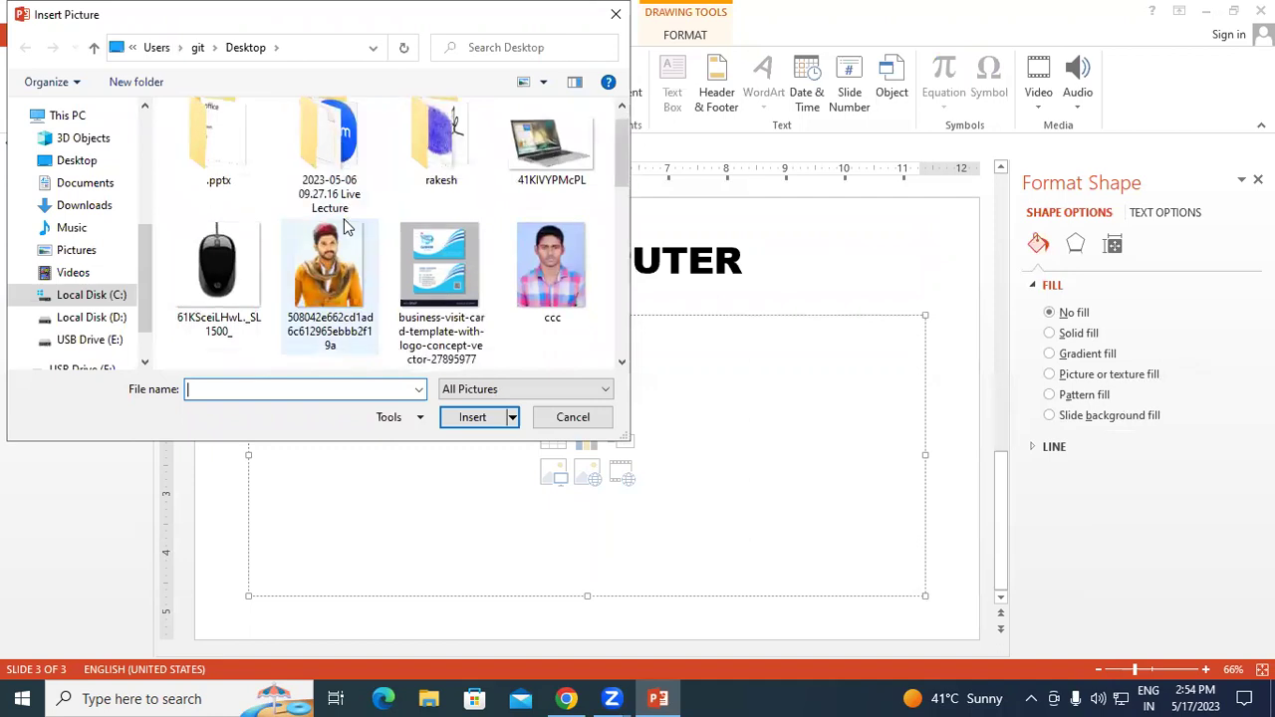
left_click_drag(624, 155, 624, 207)
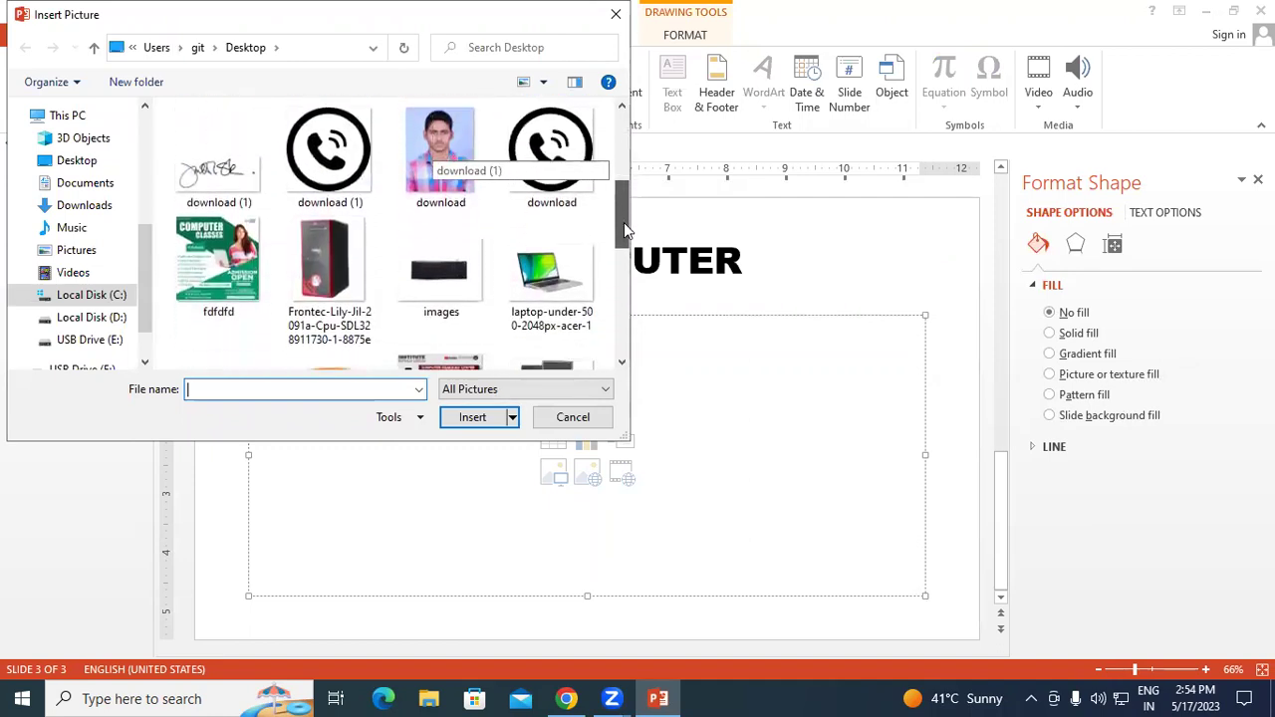
left_click_drag(624, 215, 623, 249)
left_click(349, 334)
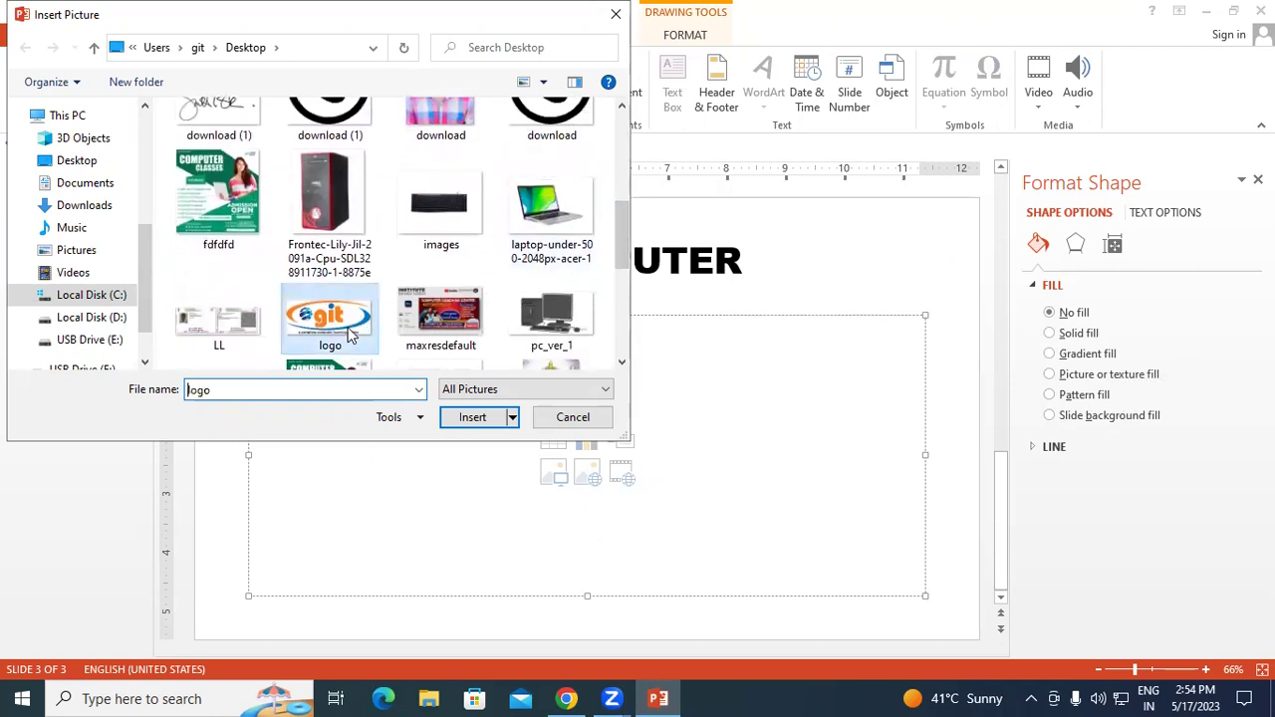
left_click(474, 419)
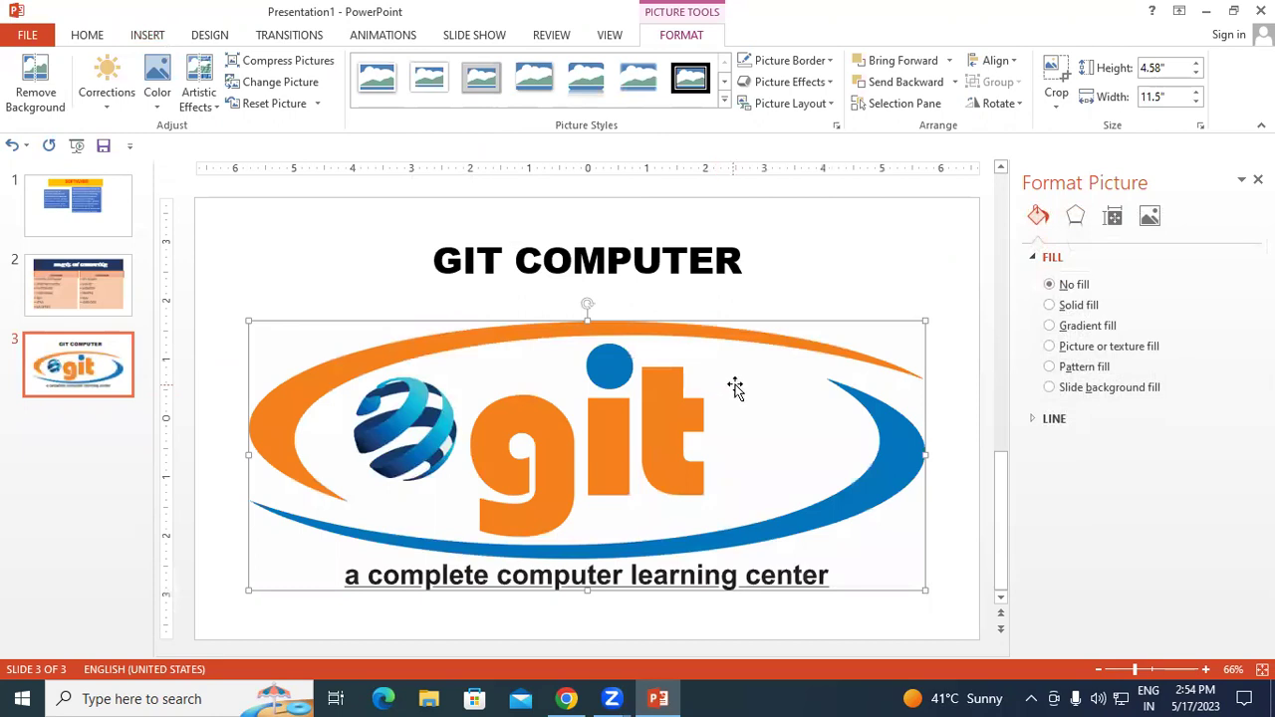
- Shrink the git logo to about 3.81" by 9.58" and apply the metal oval picture style
left_click_drag(925, 589, 823, 549)
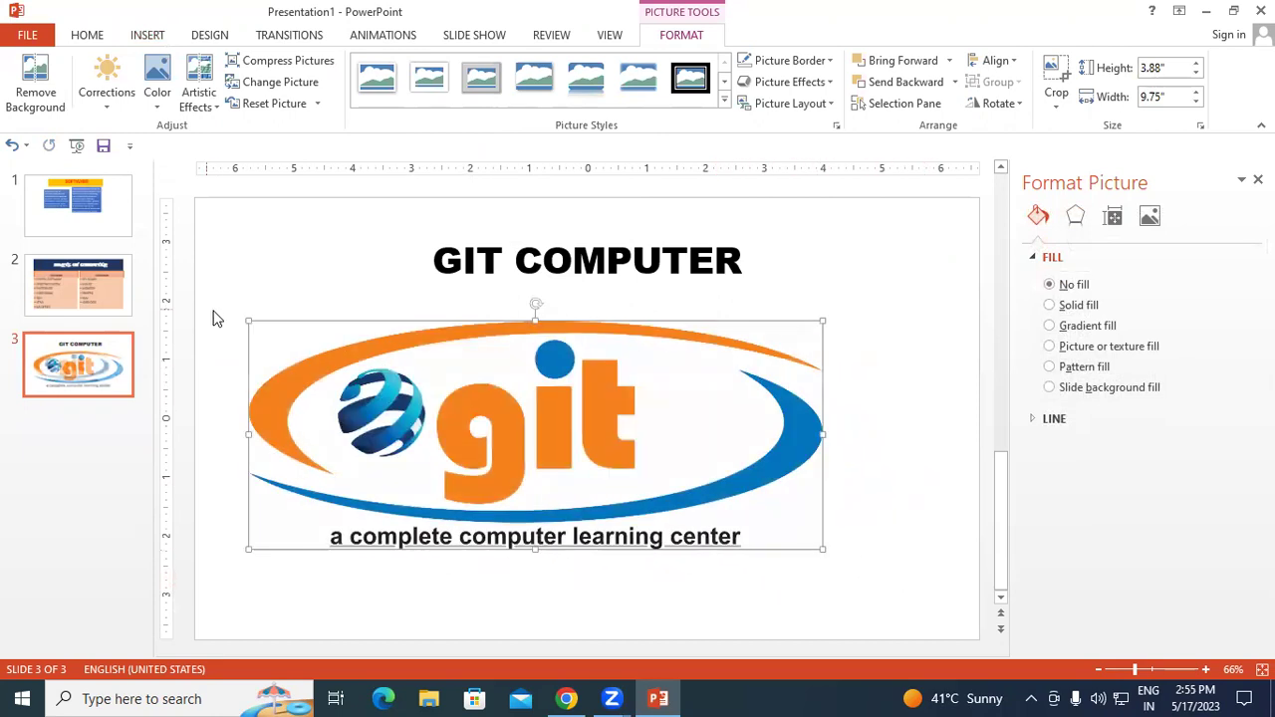
left_click_drag(247, 319, 259, 325)
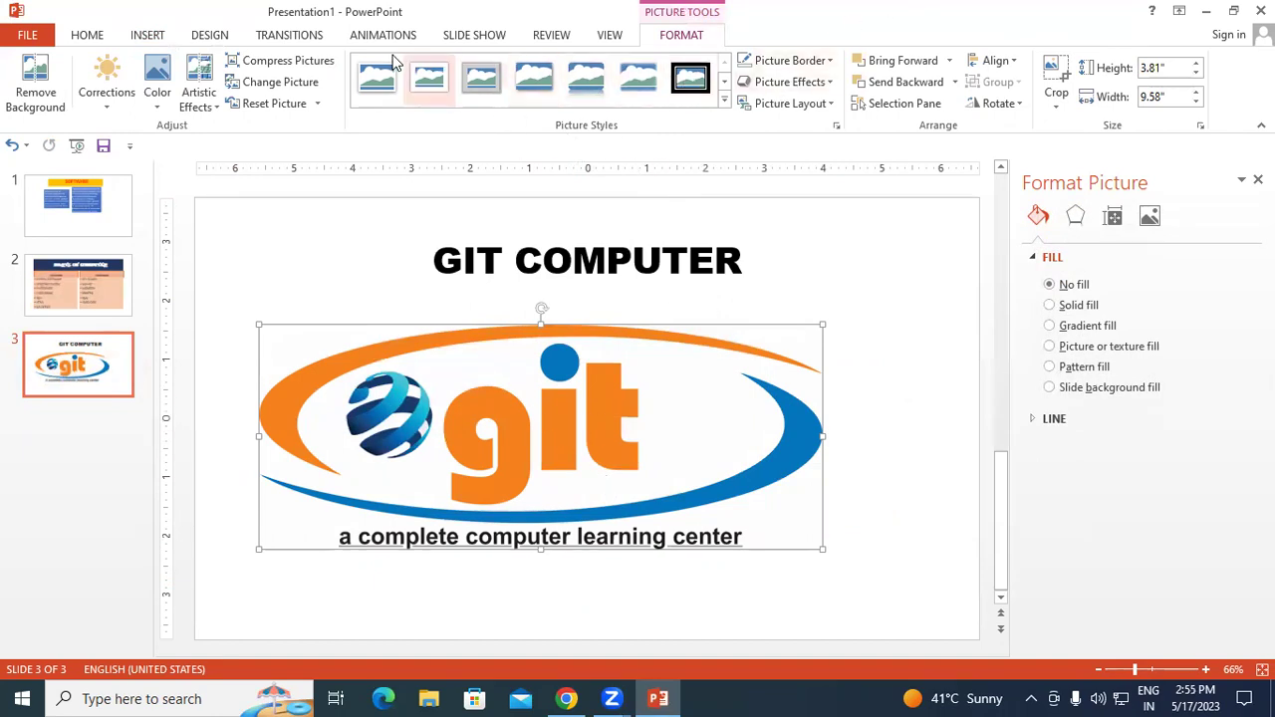
left_click(726, 101)
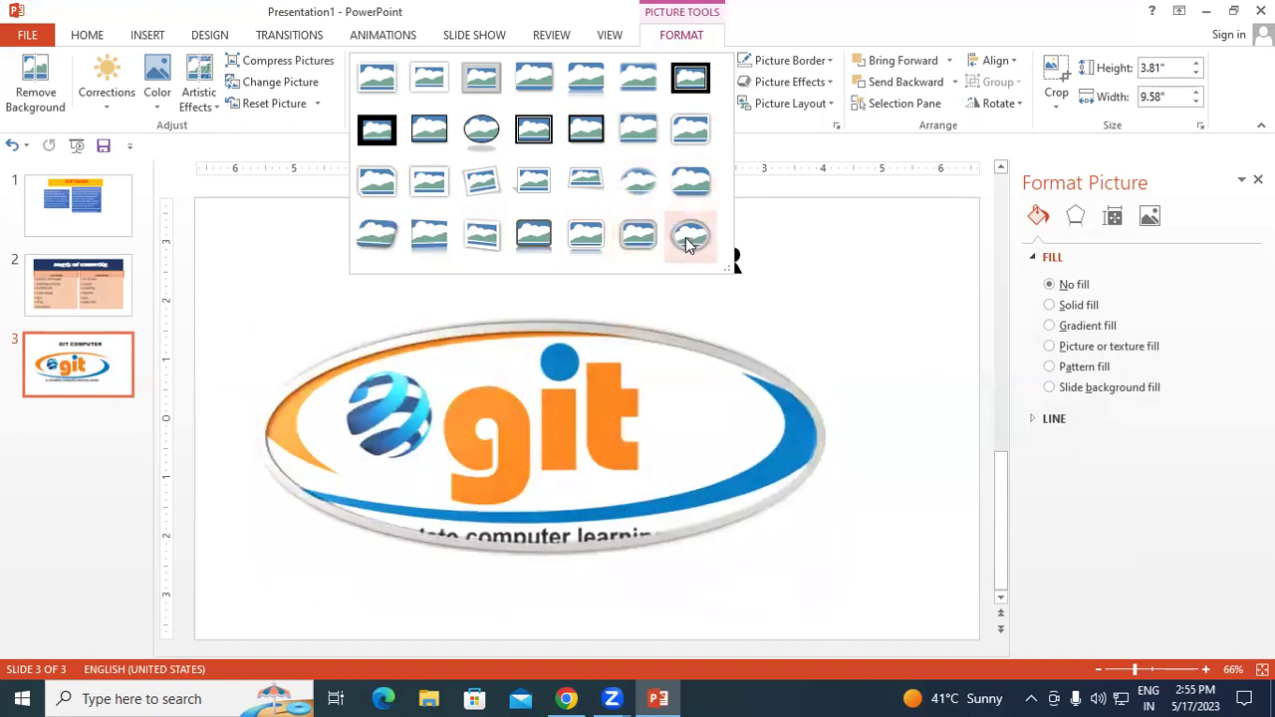
left_click(686, 237)
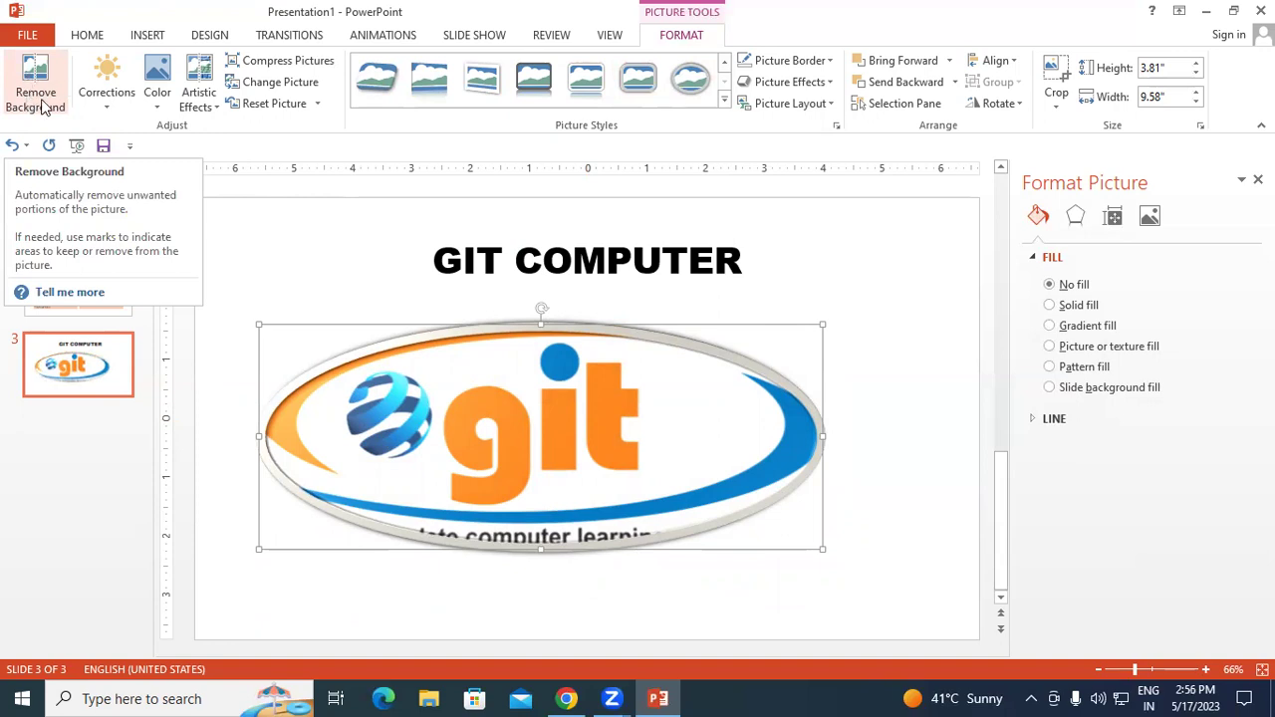
- Start Remove Background on the logo and mark its right edge as an area to keep
left_click(56, 116)
left_click(52, 99)
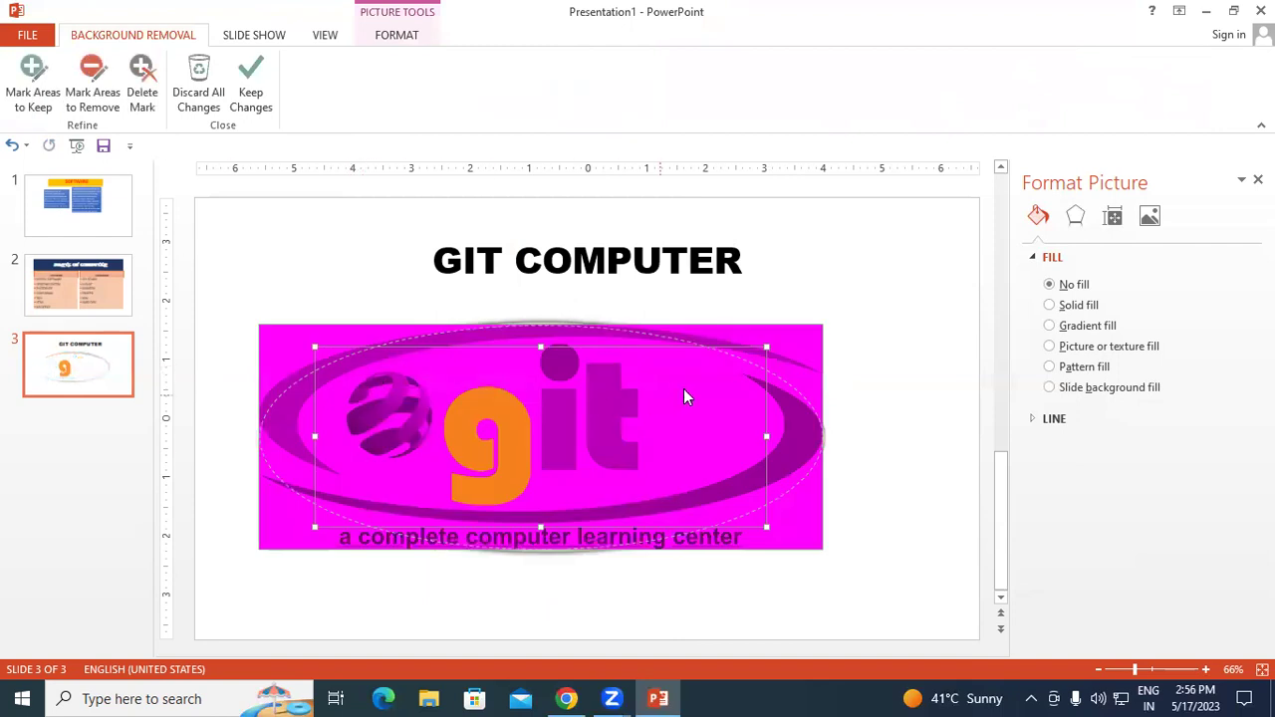
left_click(34, 95)
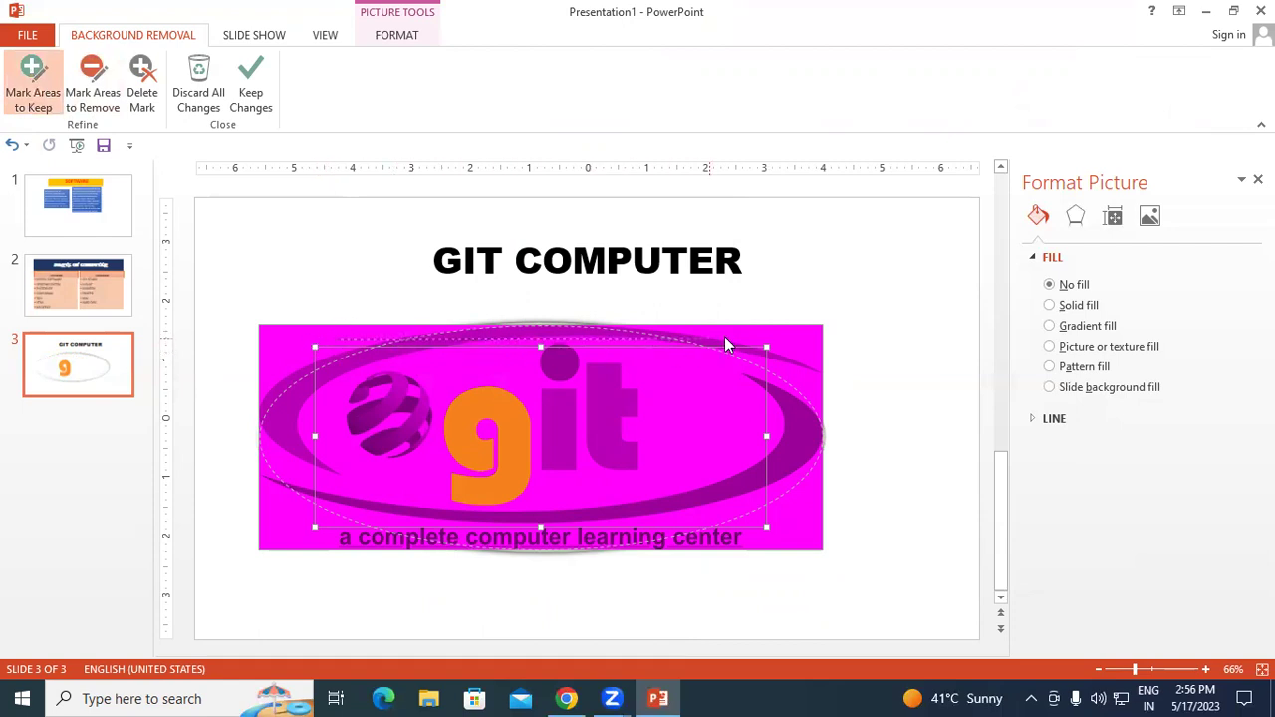
left_click(767, 335)
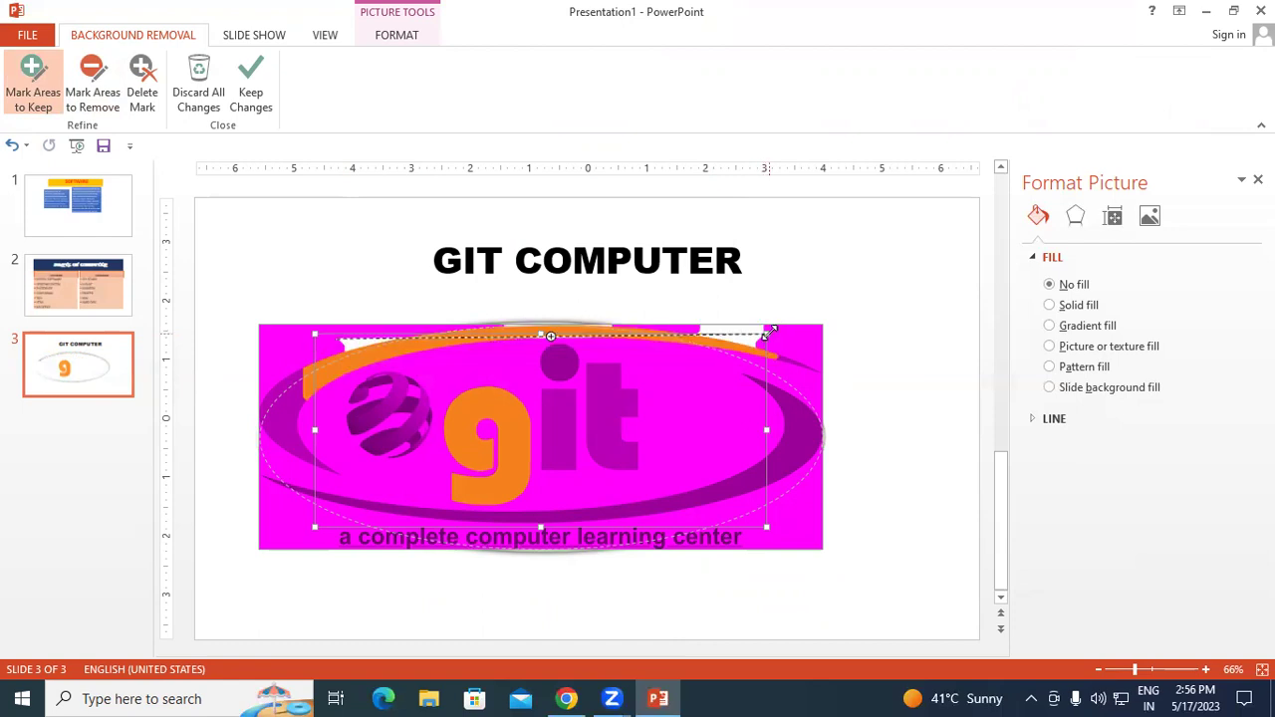
left_click_drag(772, 392, 778, 487)
left_click_drag(777, 532, 779, 528)
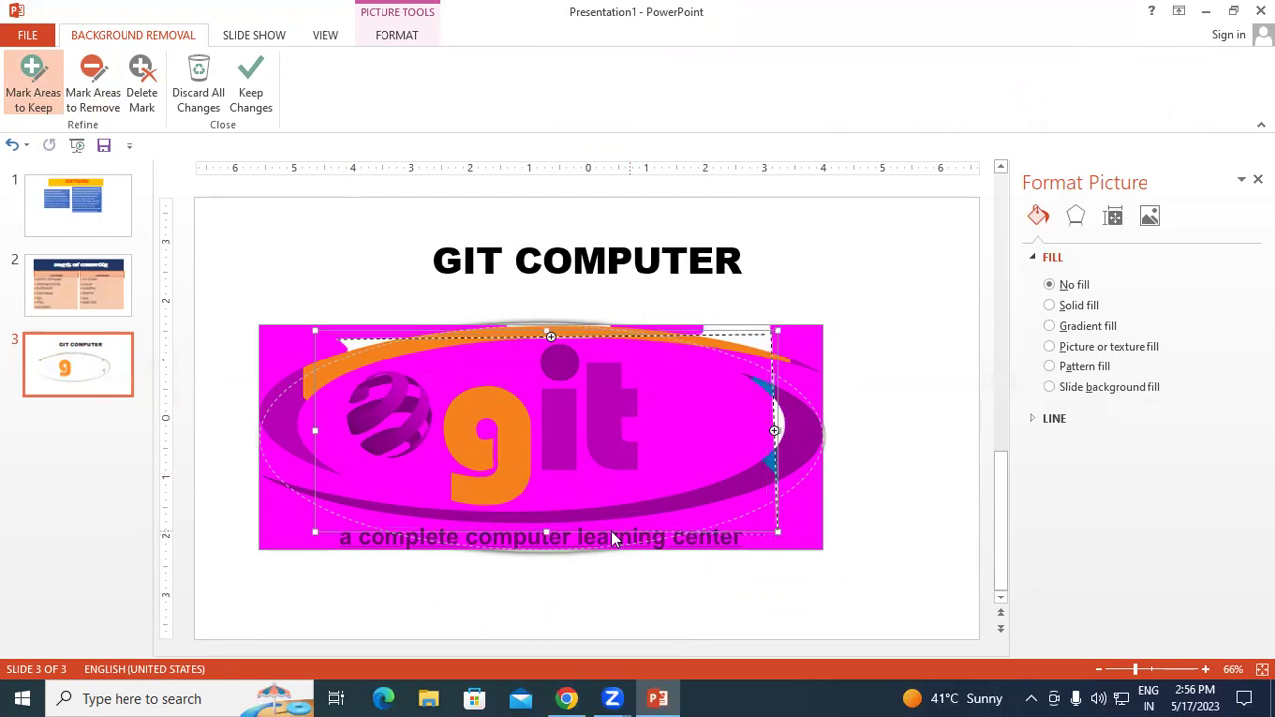
- Mark the left ring and top-left areas to keep, then keep the background-removal changes
left_click(305, 524)
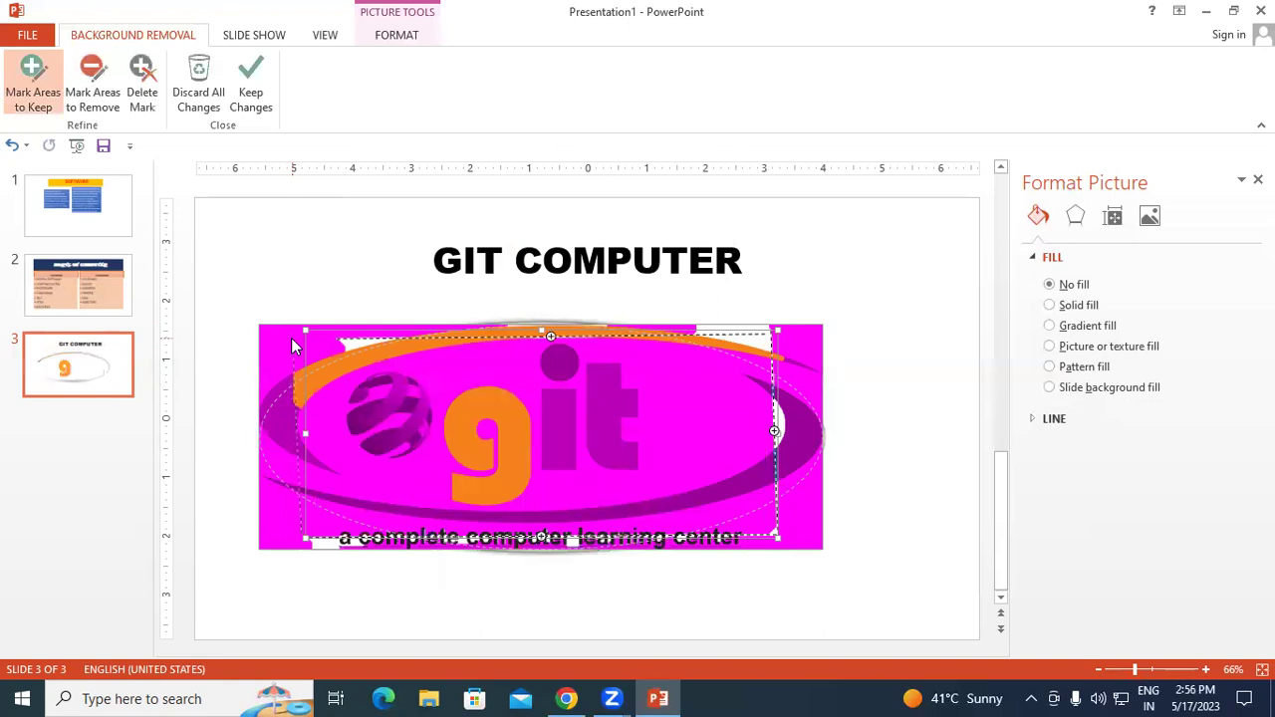
left_click_drag(305, 330, 291, 332)
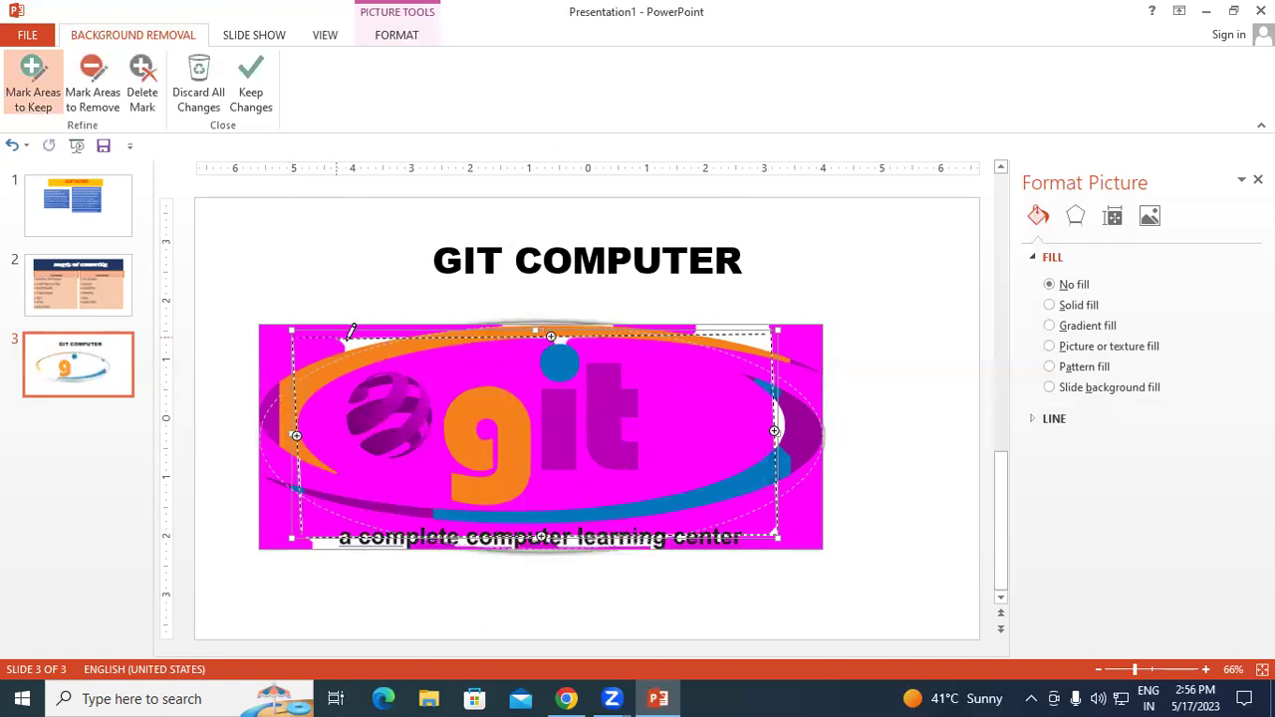
left_click(314, 338)
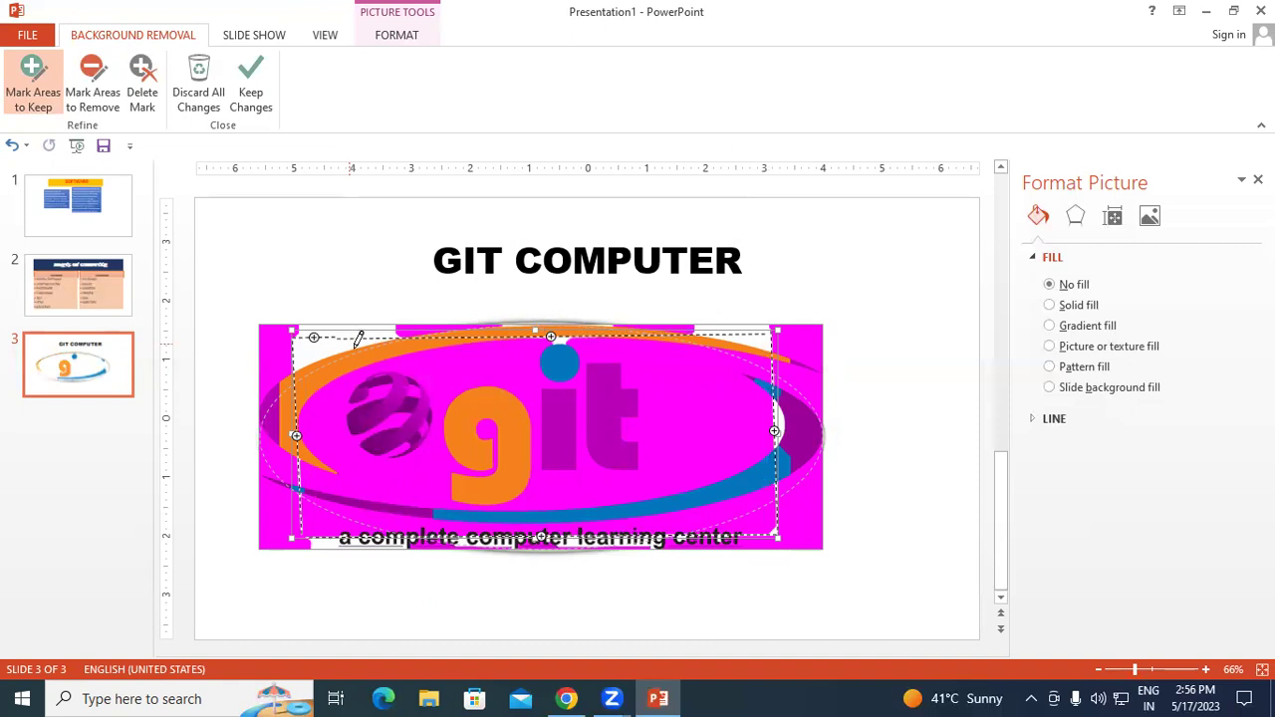
left_click(95, 95)
left_click(144, 104)
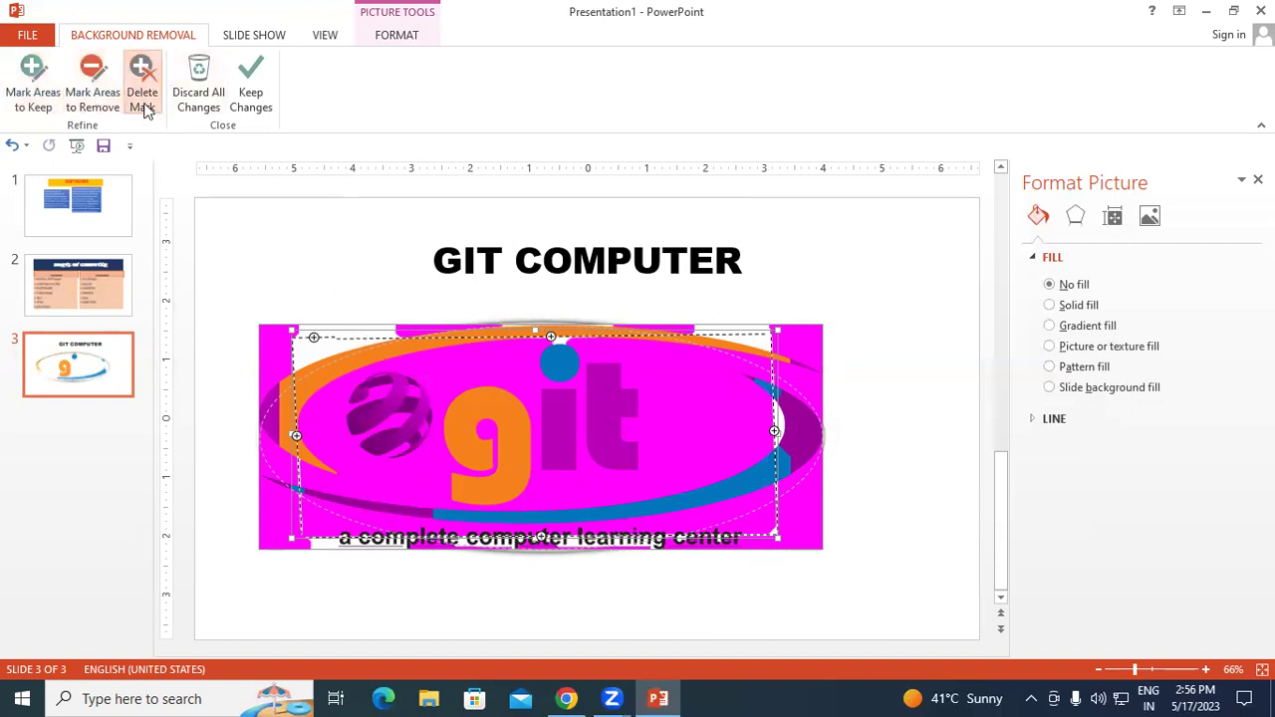
left_click(253, 100)
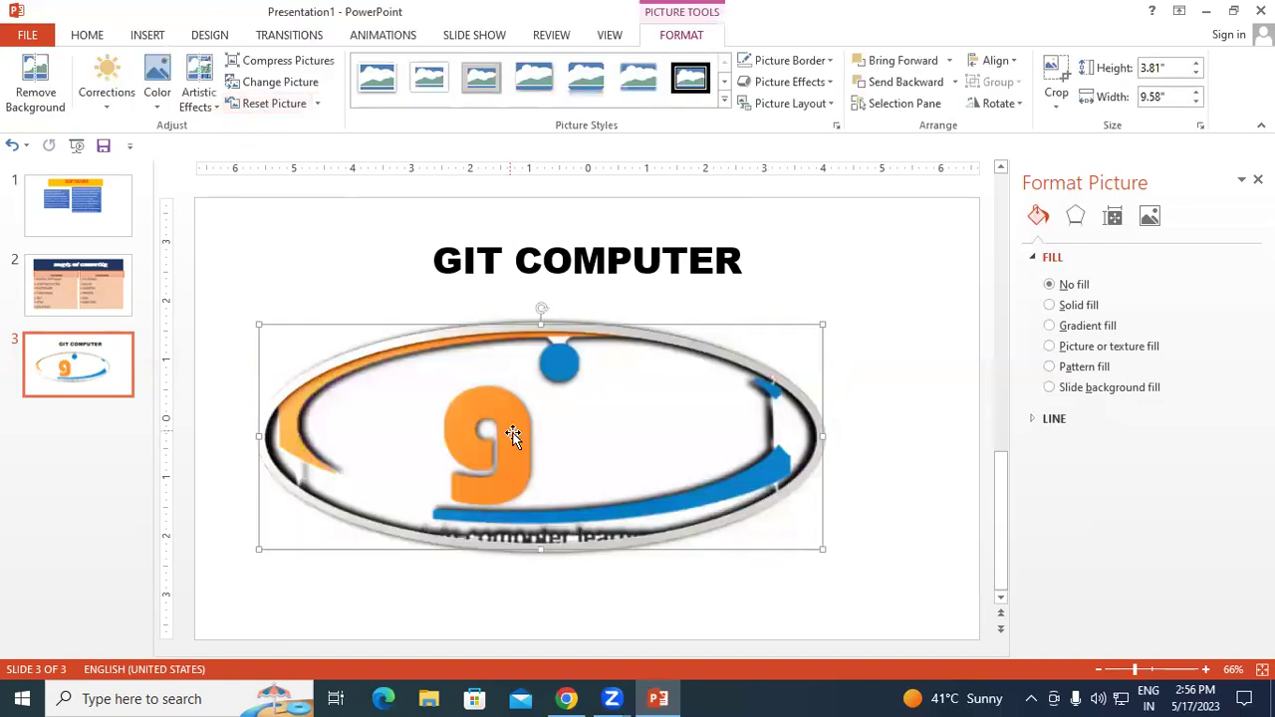
- Nudge the logo around, then undo the edits to restore the original unframed git logo
mouse_move(506, 461)
left_mouse_down()
mouse_move(518, 461)
mouse_move(510, 455)
left_mouse_up()
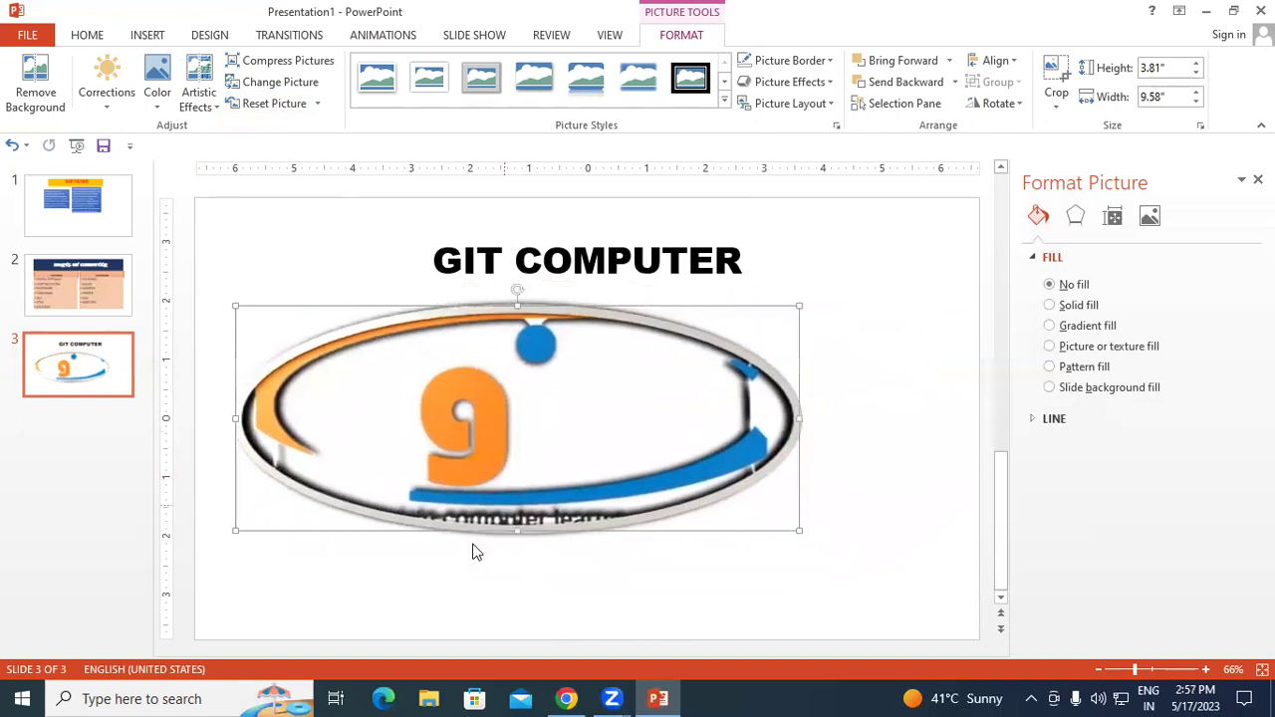
mouse_move(503, 426)
left_mouse_down()
mouse_move(551, 412)
mouse_move(512, 428)
mouse_move(521, 421)
left_mouse_up()
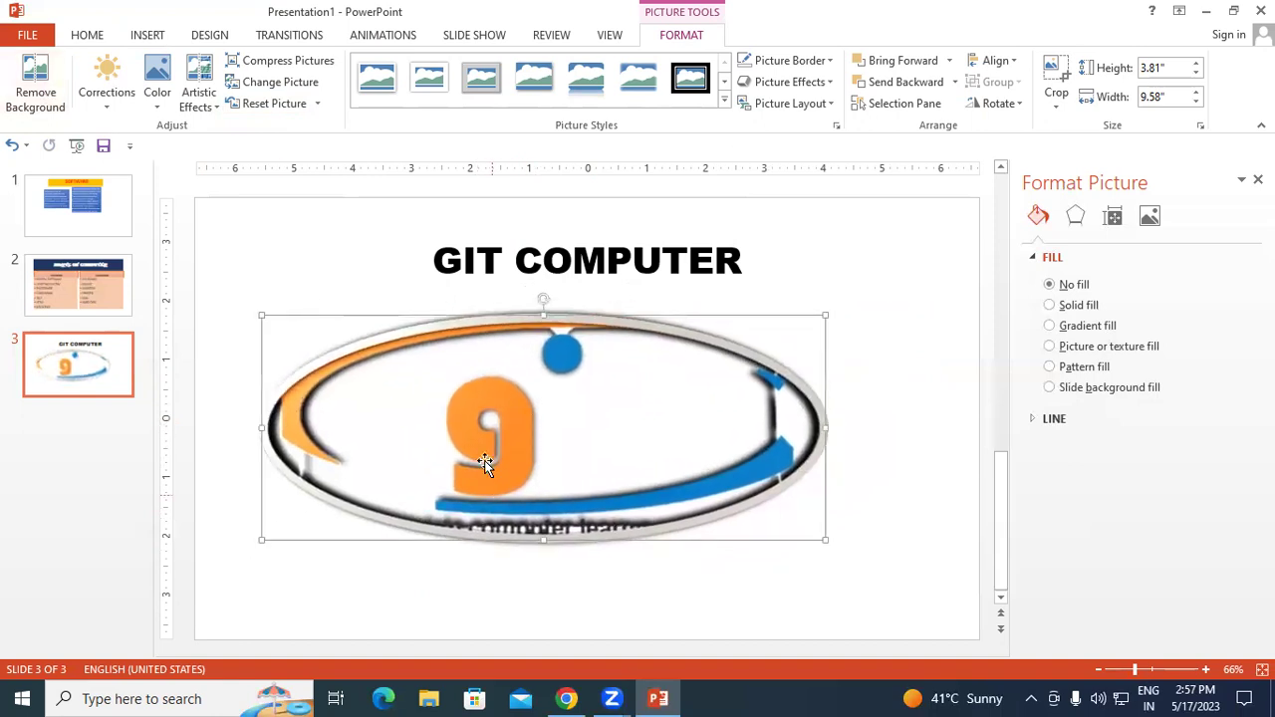
left_click_drag(484, 461, 492, 468)
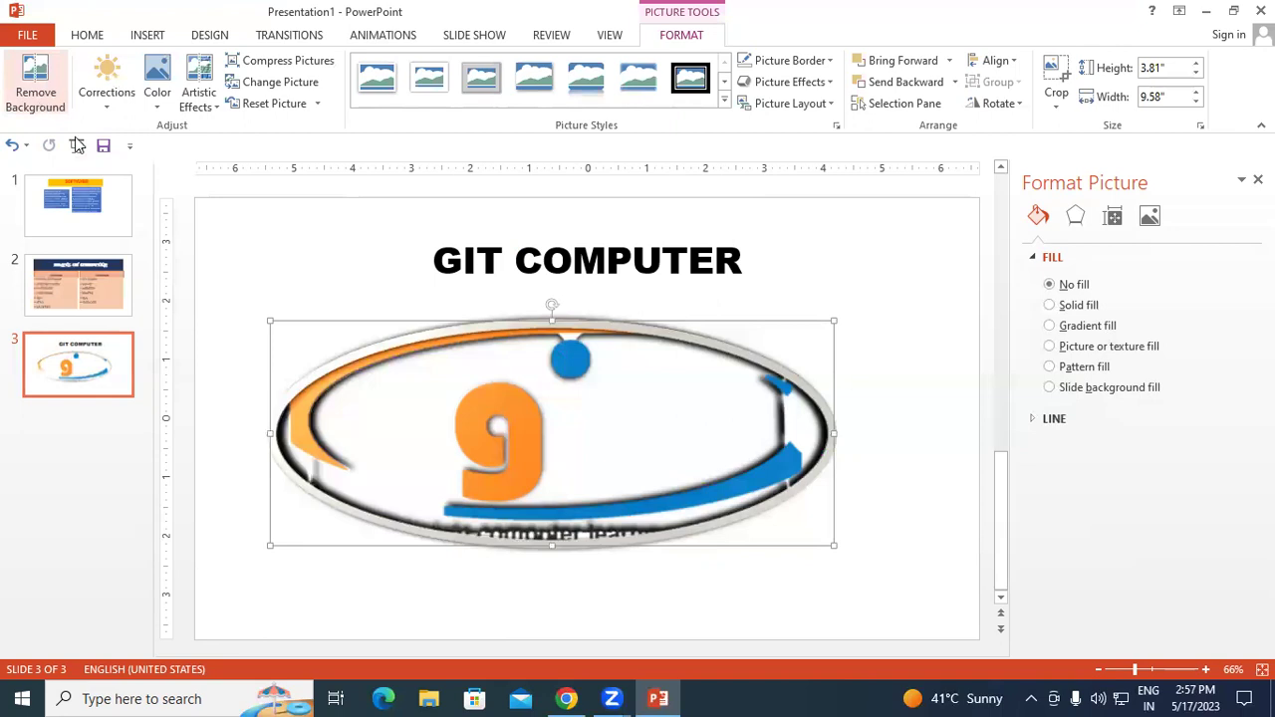
left_click_drag(578, 448, 596, 465)
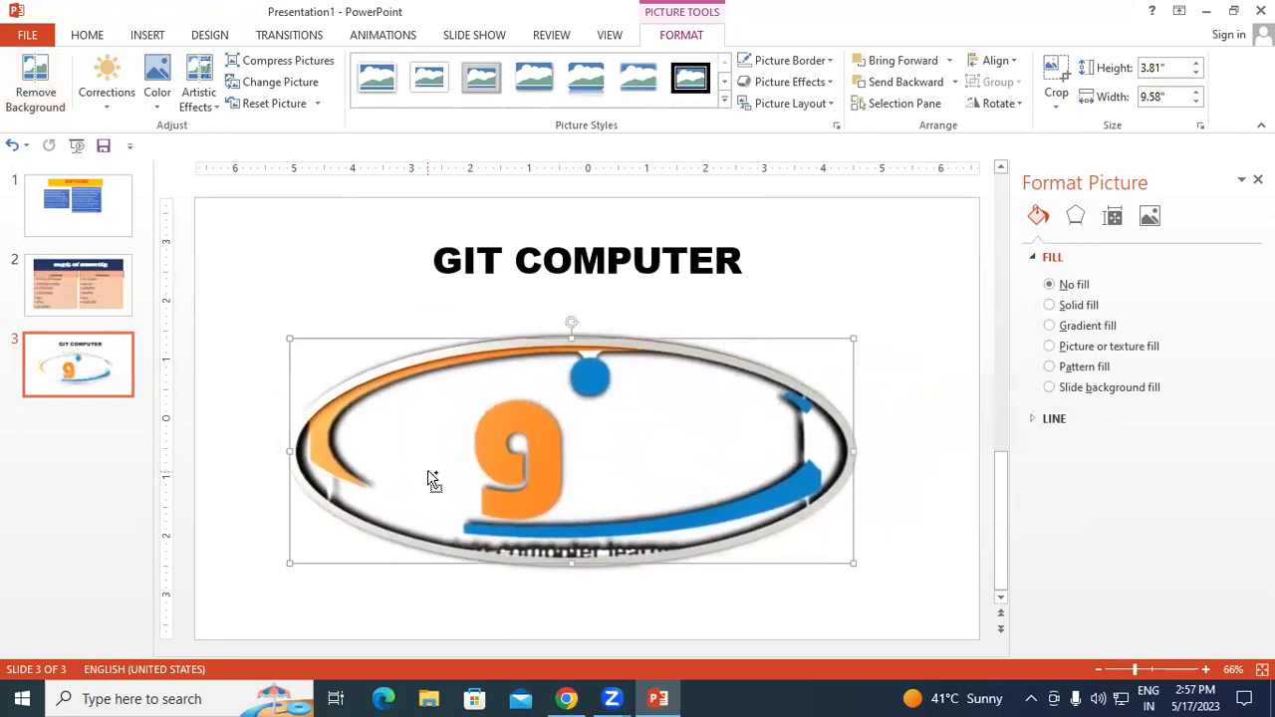
key("Up")
key("Left")
key("Up")
key("Left")
key("Up")
key("Left")
key("Down")
key("Down")
key("Right")
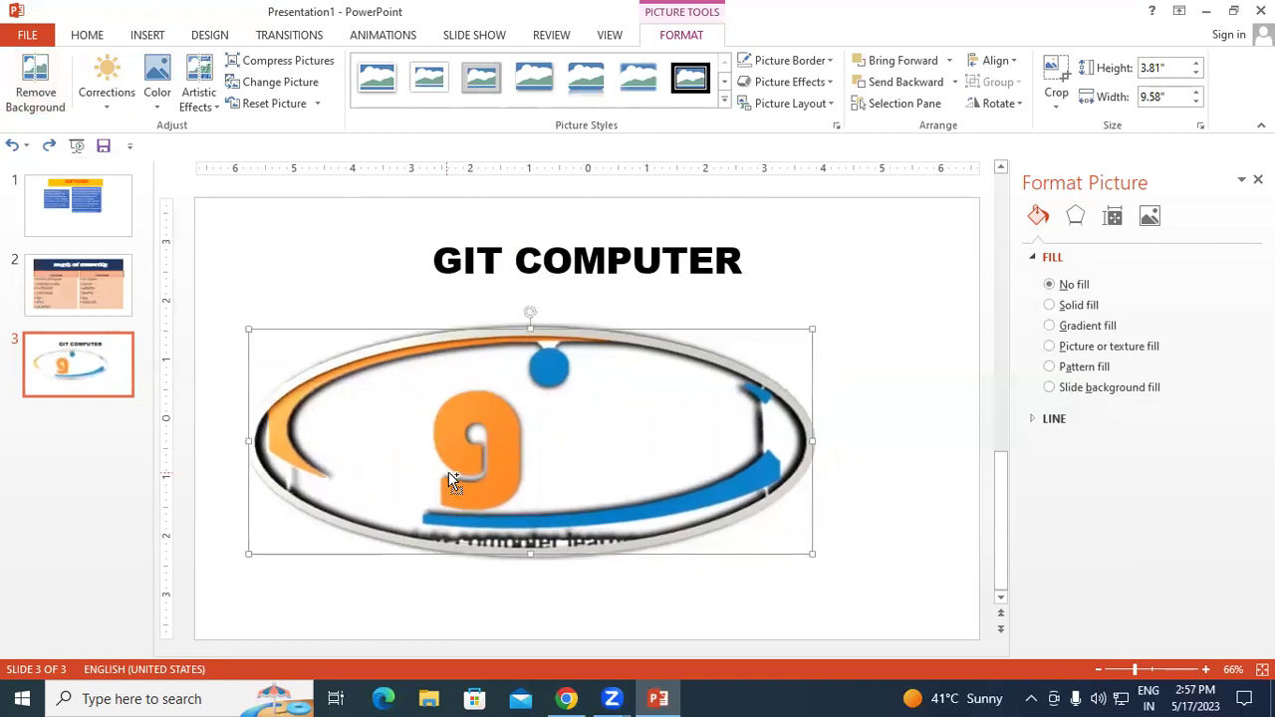
key("Down")
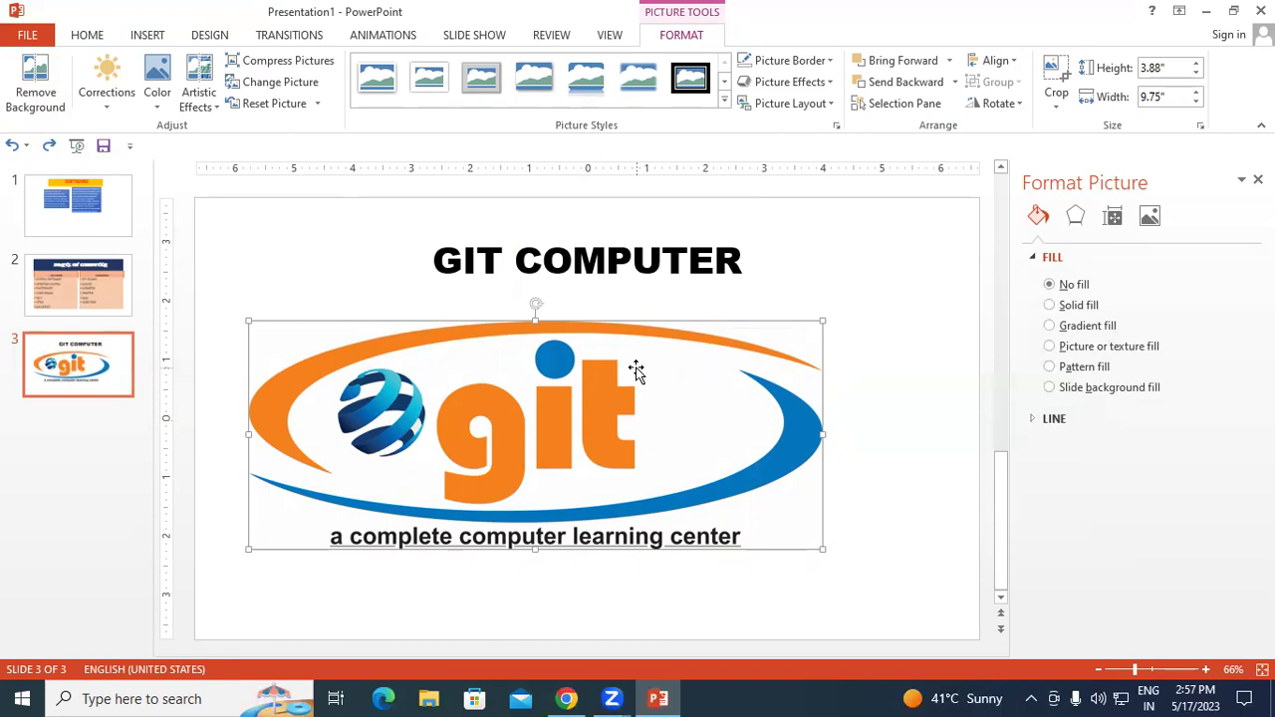
- Centre the restored logo under GIT COMPUTER, then bring up Chrome's hardware search
left_click_drag(539, 448, 580, 455)
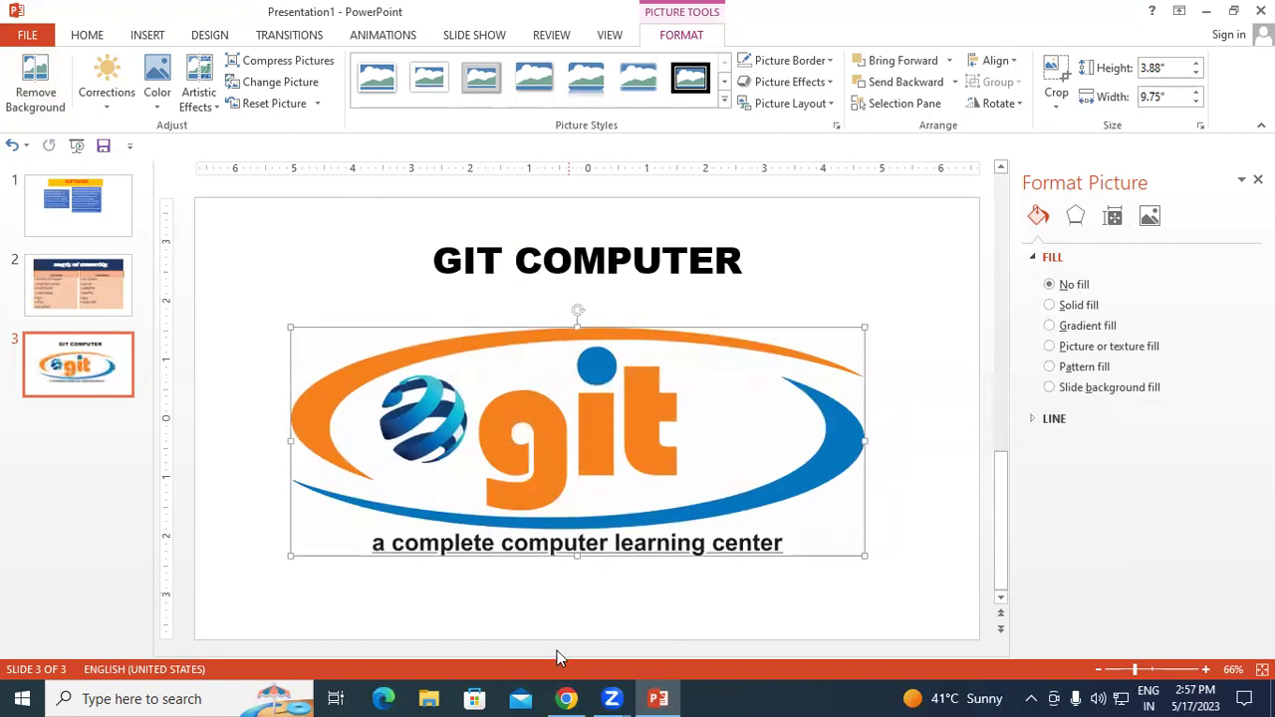
left_click(567, 698)
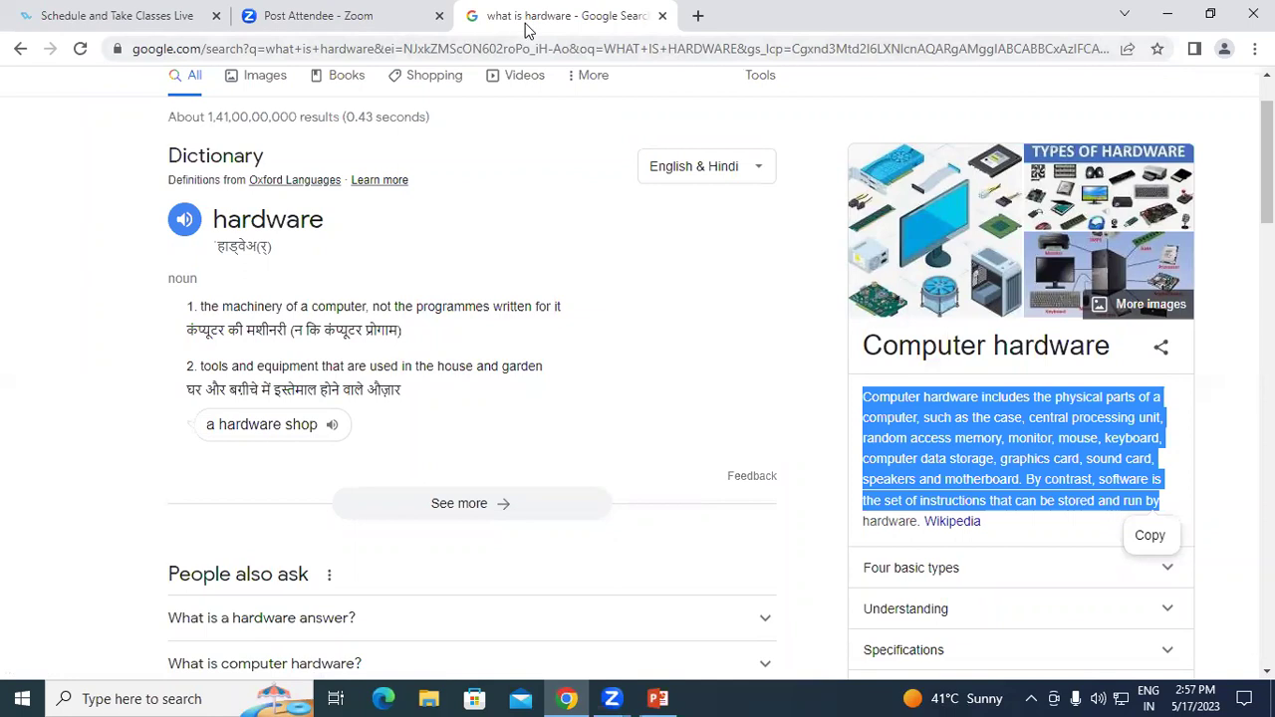
- Search Google for COMPUTER and show the image results
scroll(495, 170, "up", 1)
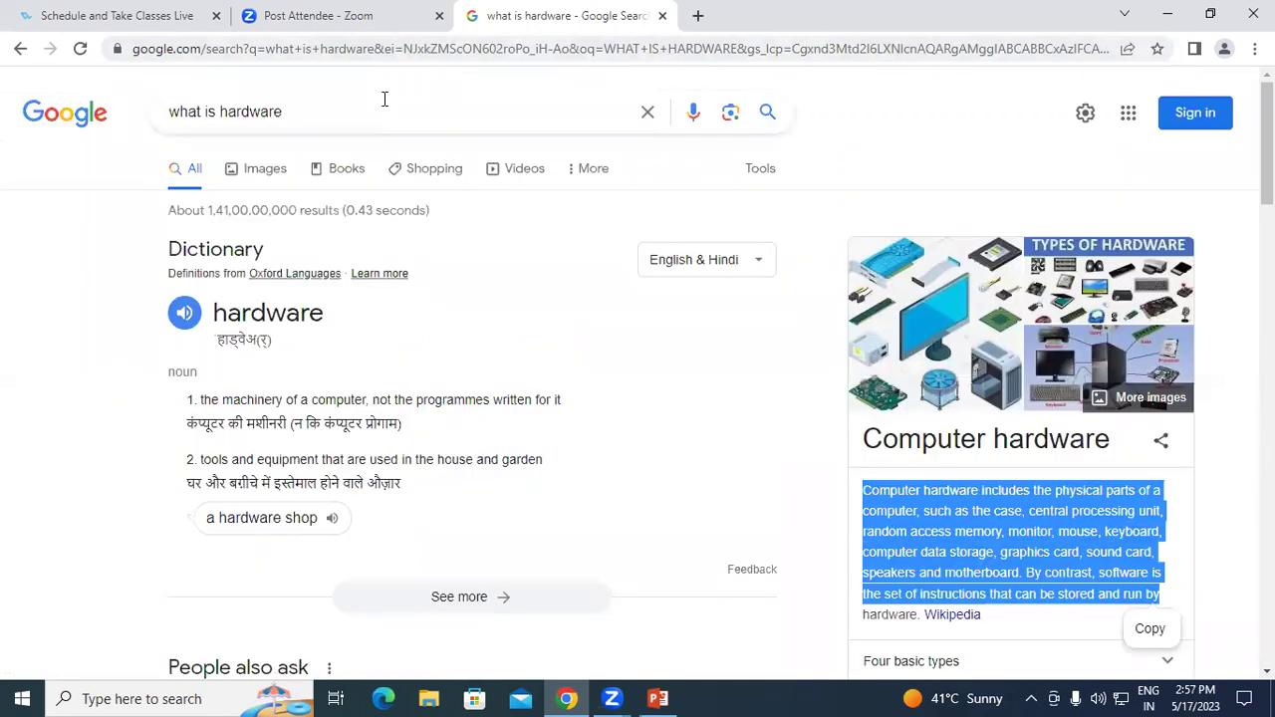
left_click(312, 115)
key("BackSpace")
key("BackSpace")
key("BackSpace")
key("BackSpace")
key("BackSpace")
key("BackSpace")
key("BackSpace")
key("BackSpace")
type("C")
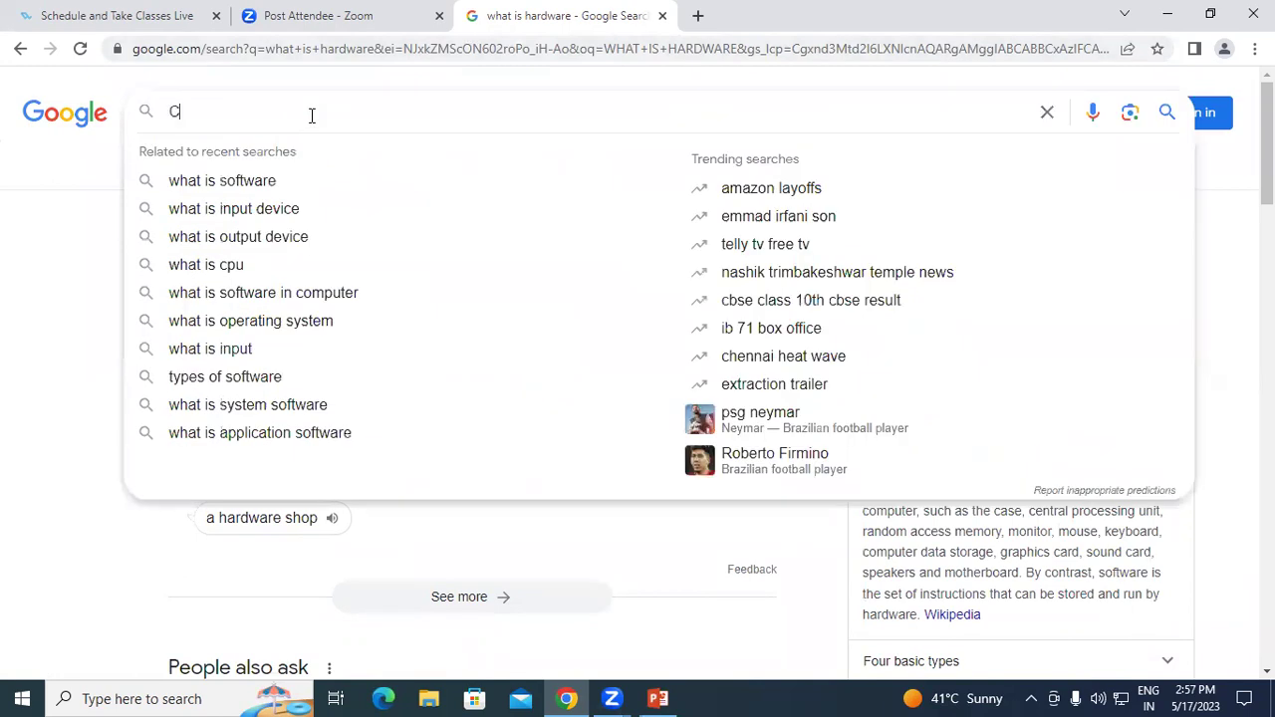
type("OMPUTER")
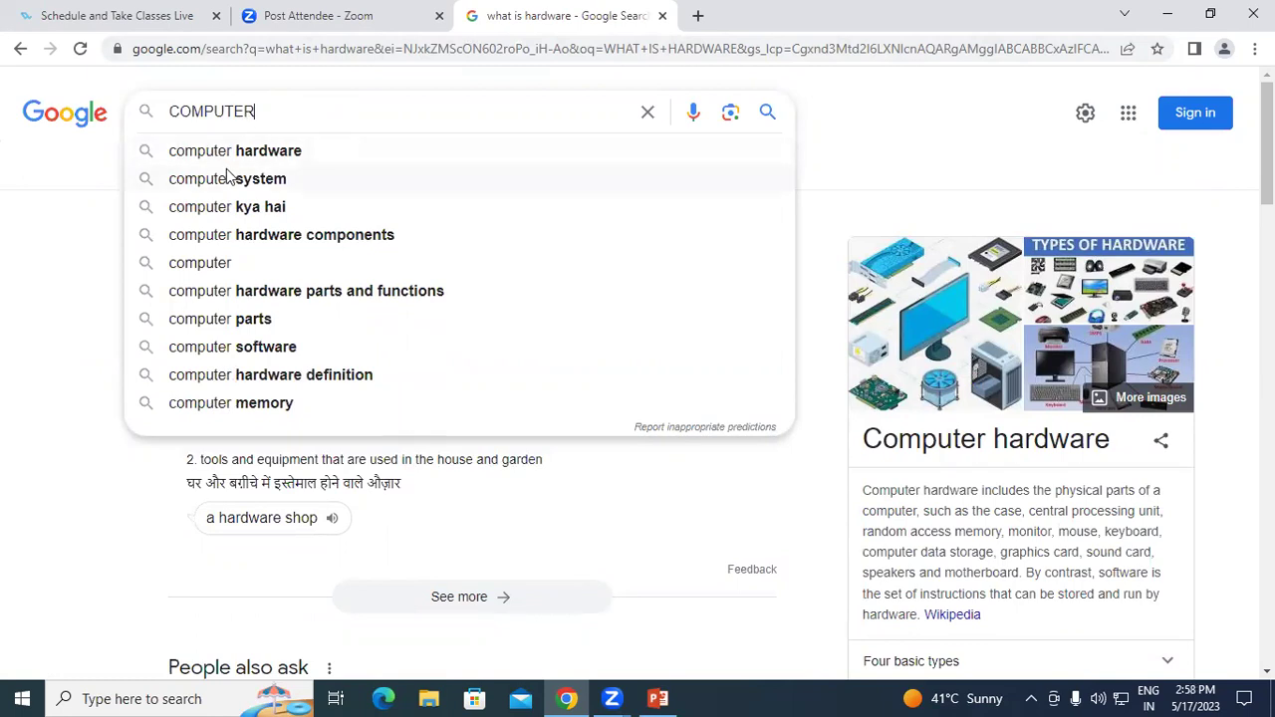
left_click(767, 112)
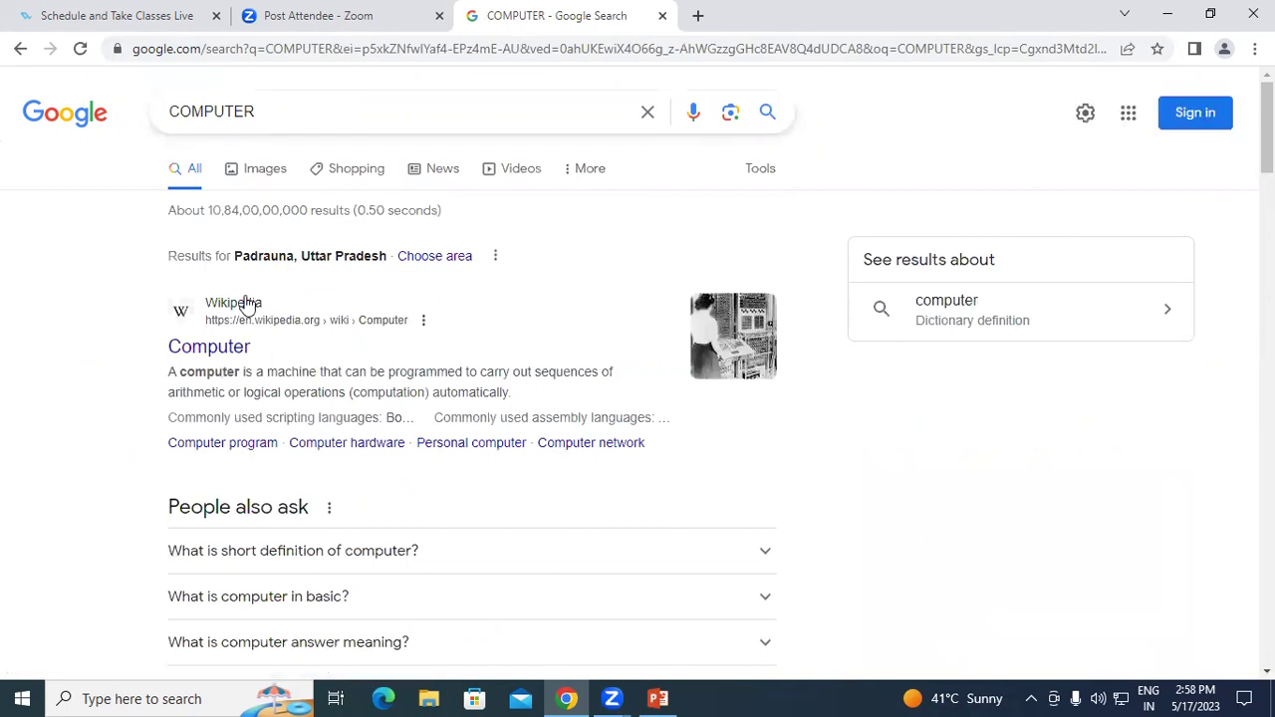
left_click(269, 175)
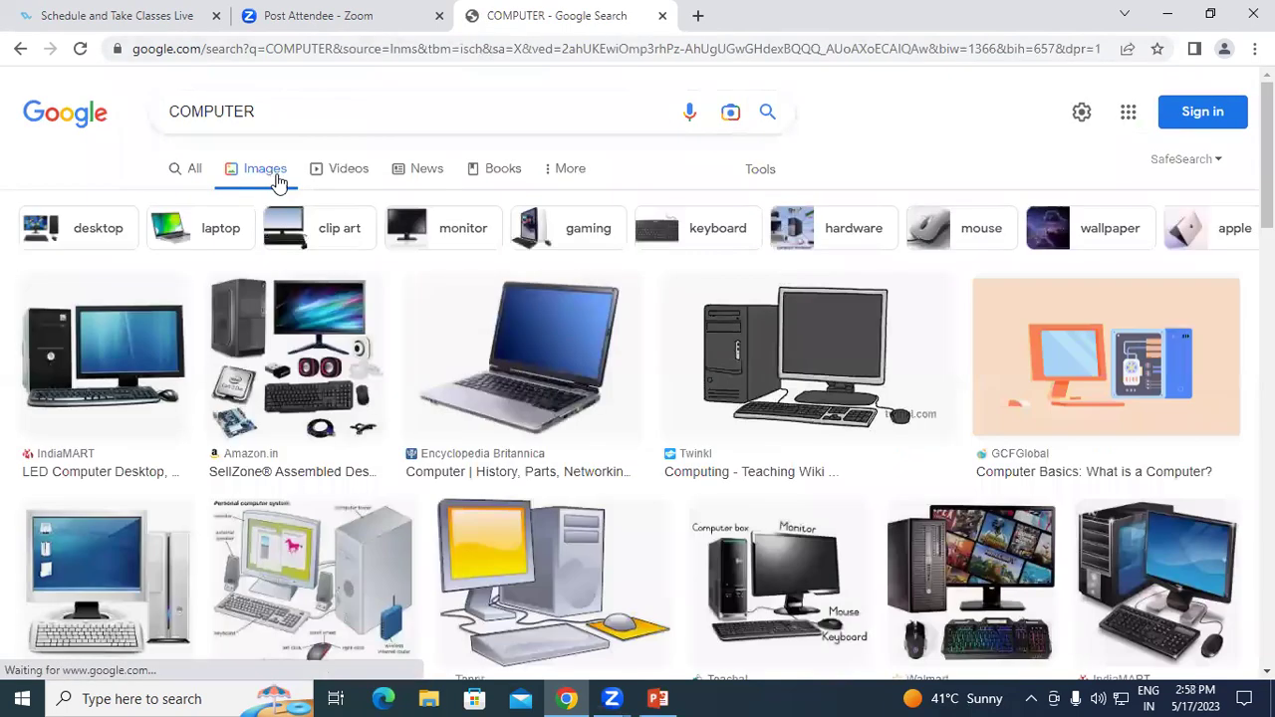
- Browse the COMPUTER images and choose Save image as for the cartoon computer holding a book
scroll(498, 469, "down", 1)
scroll(503, 463, "down", 5)
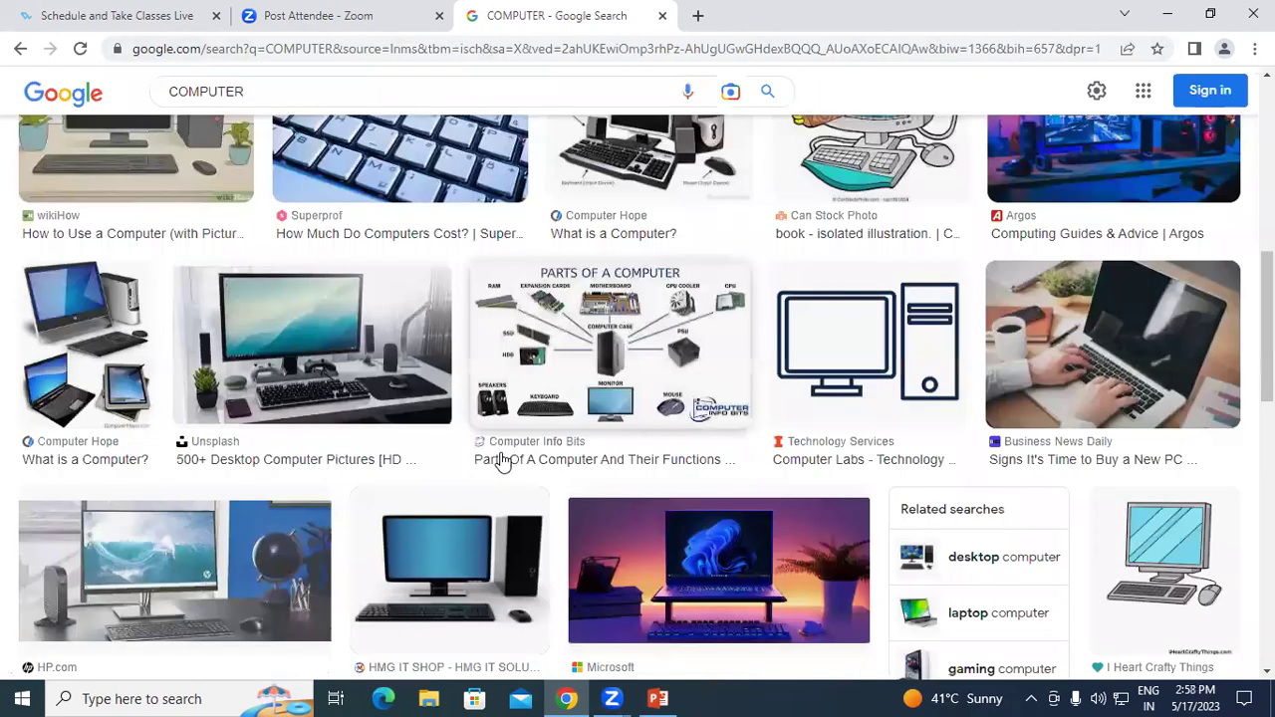
scroll(504, 464, "down", 3)
scroll(503, 462, "up", 2)
scroll(503, 462, "up", 4)
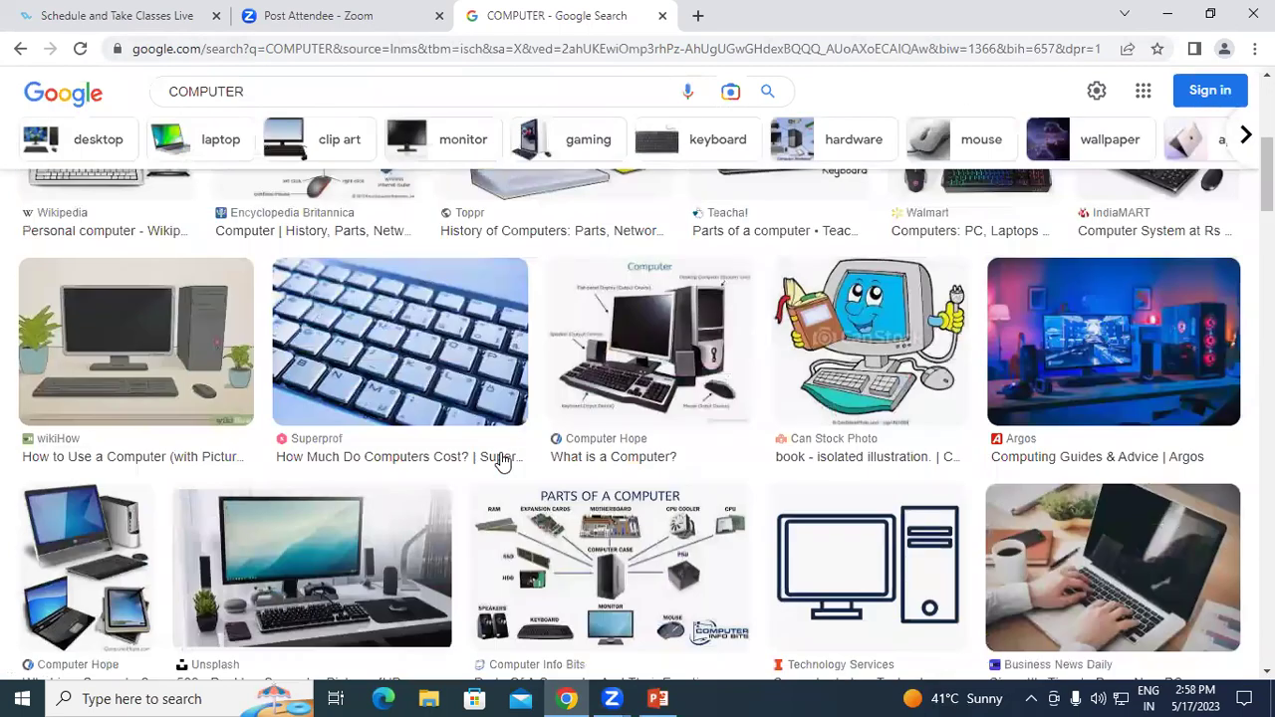
scroll(503, 462, "up", 3)
scroll(503, 462, "up", 2)
scroll(503, 461, "down", 2)
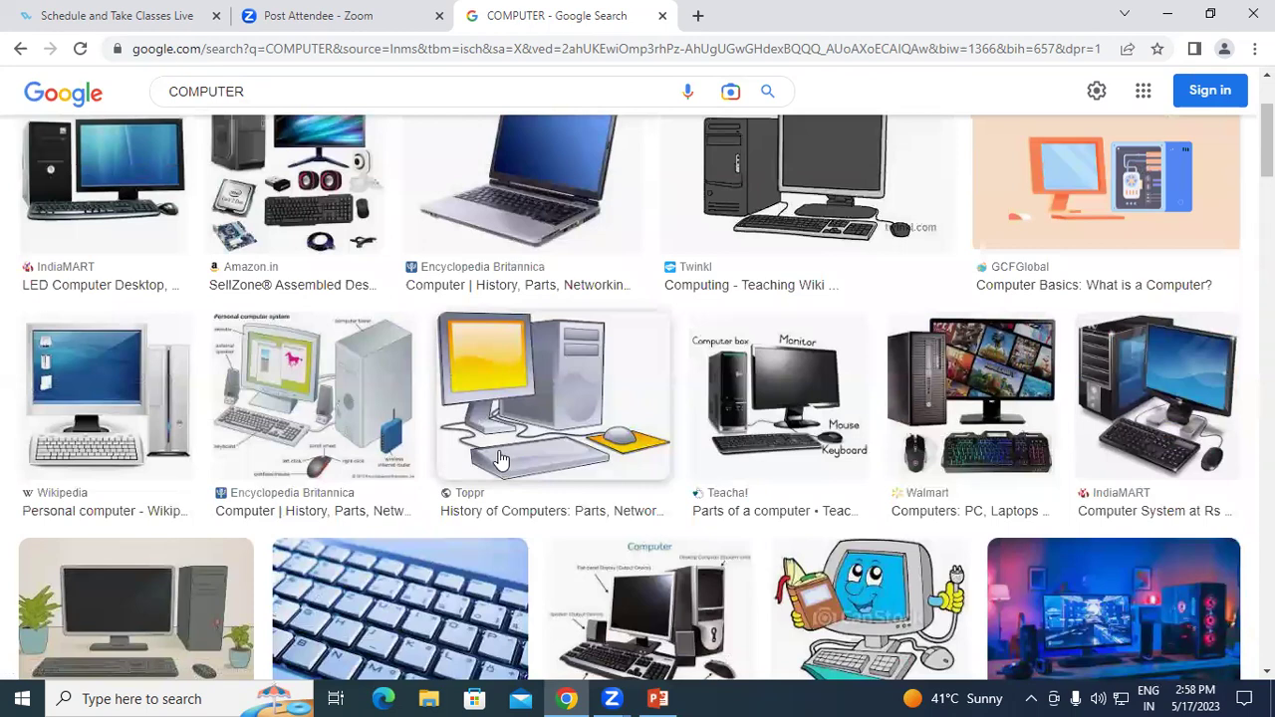
scroll(337, 449, "up", 2)
scroll(336, 444, "down", 3)
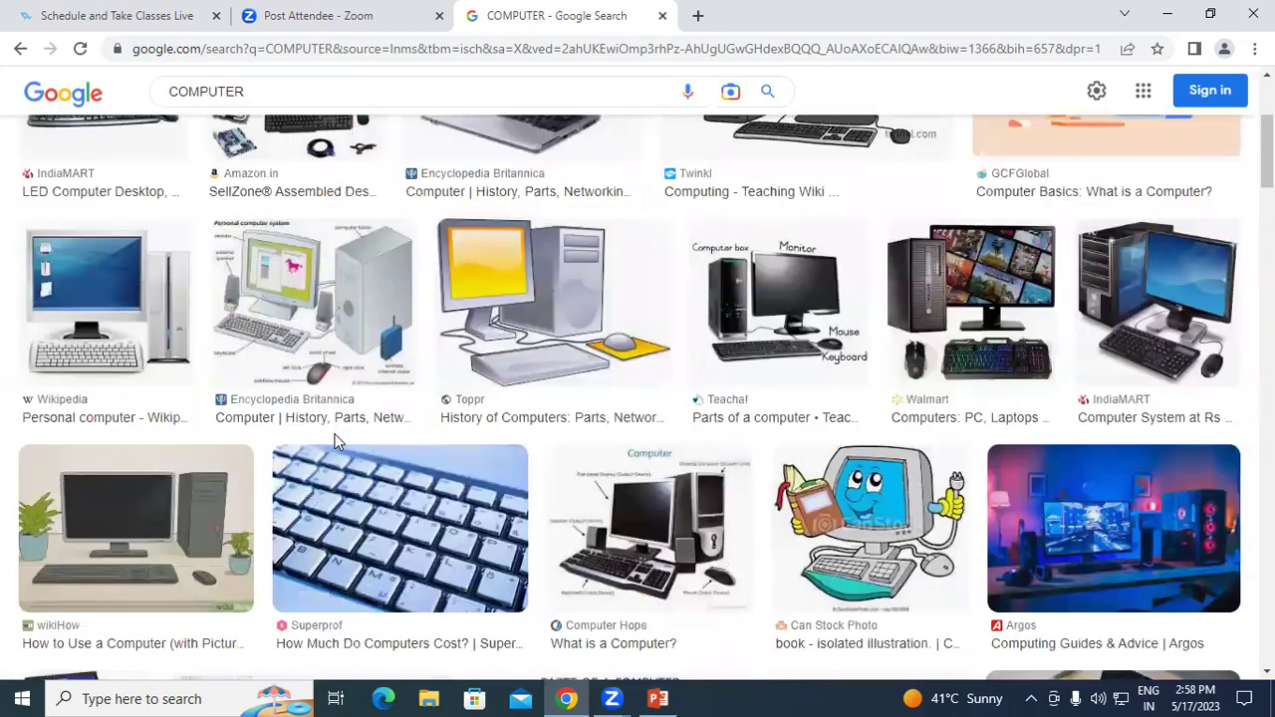
scroll(337, 443, "down", 2)
scroll(337, 444, "up", 2)
scroll(342, 441, "down", 1)
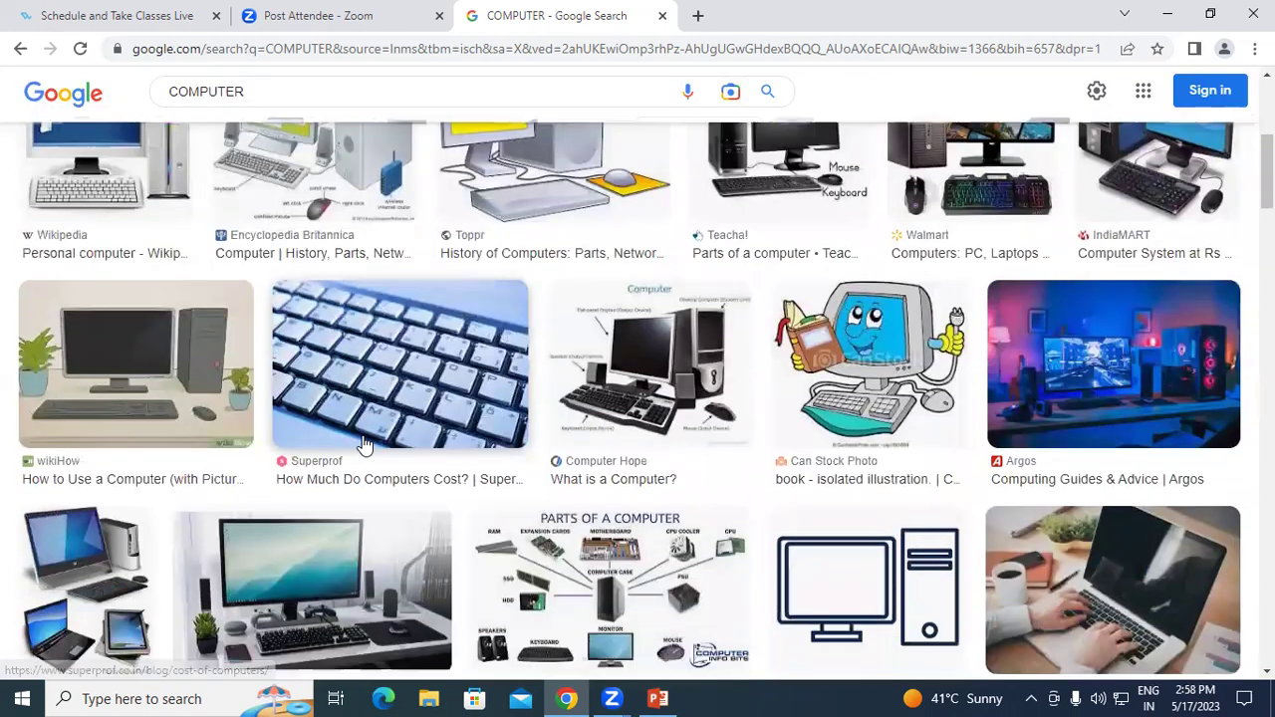
scroll(365, 448, "down", 2)
scroll(364, 444, "down", 3)
scroll(363, 444, "down", 2)
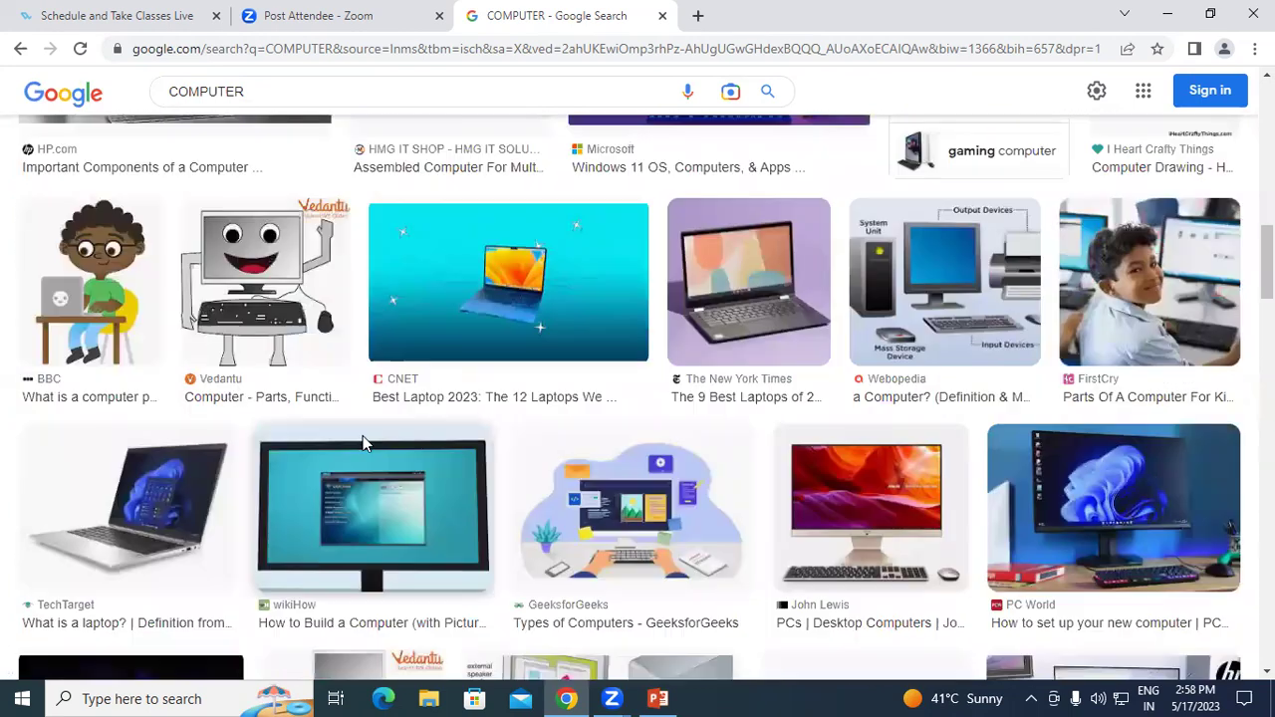
scroll(364, 443, "up", 3)
scroll(363, 443, "up", 2)
scroll(364, 443, "up", 3)
scroll(363, 436, "up", 1)
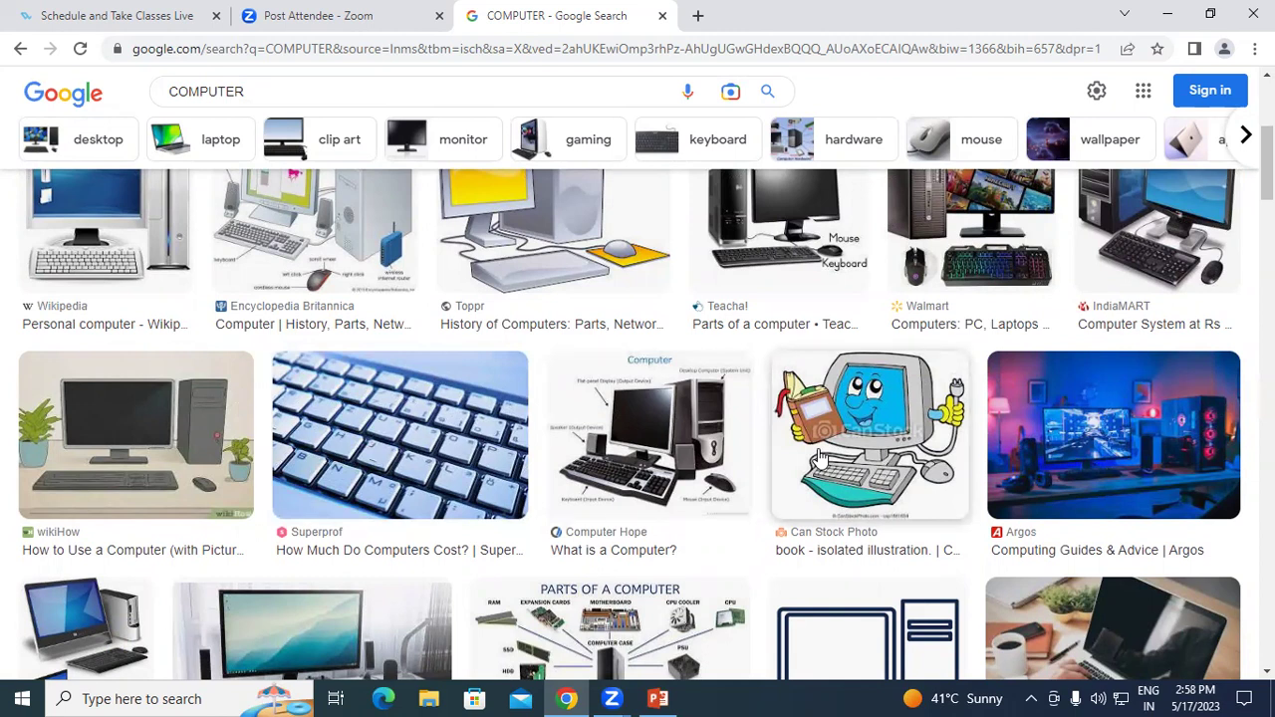
right_click(819, 457)
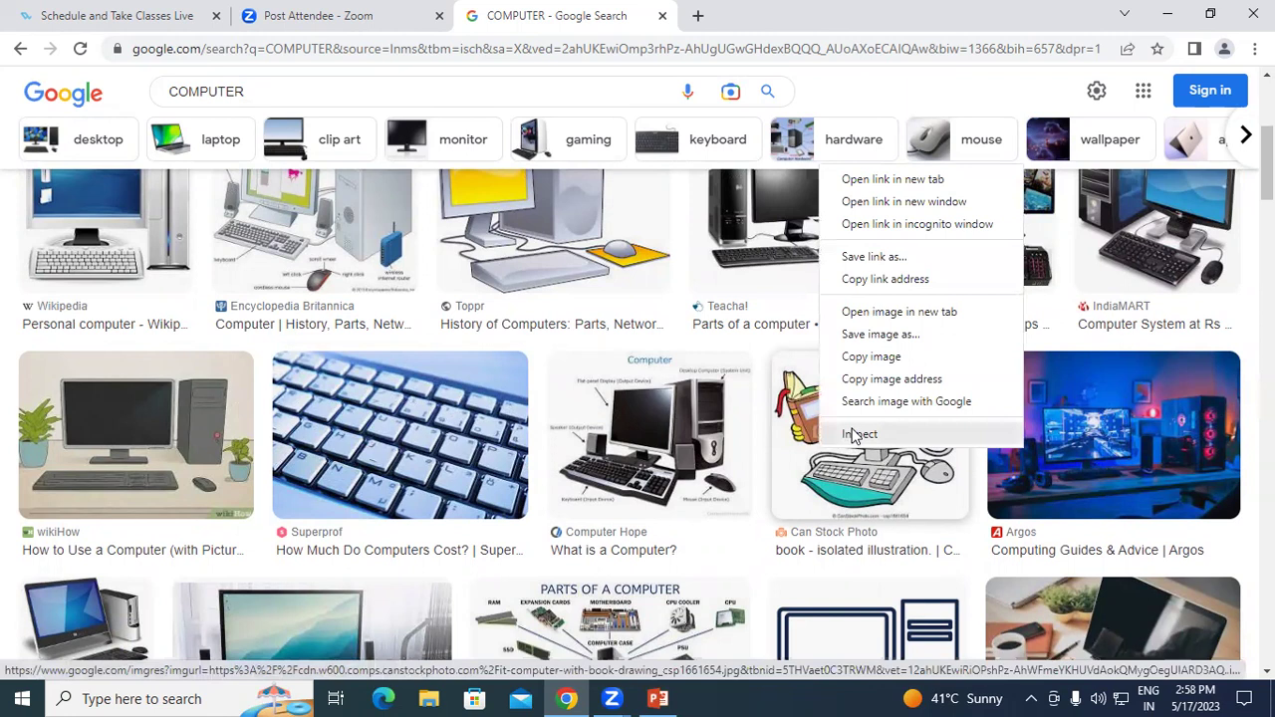
left_click(881, 335)
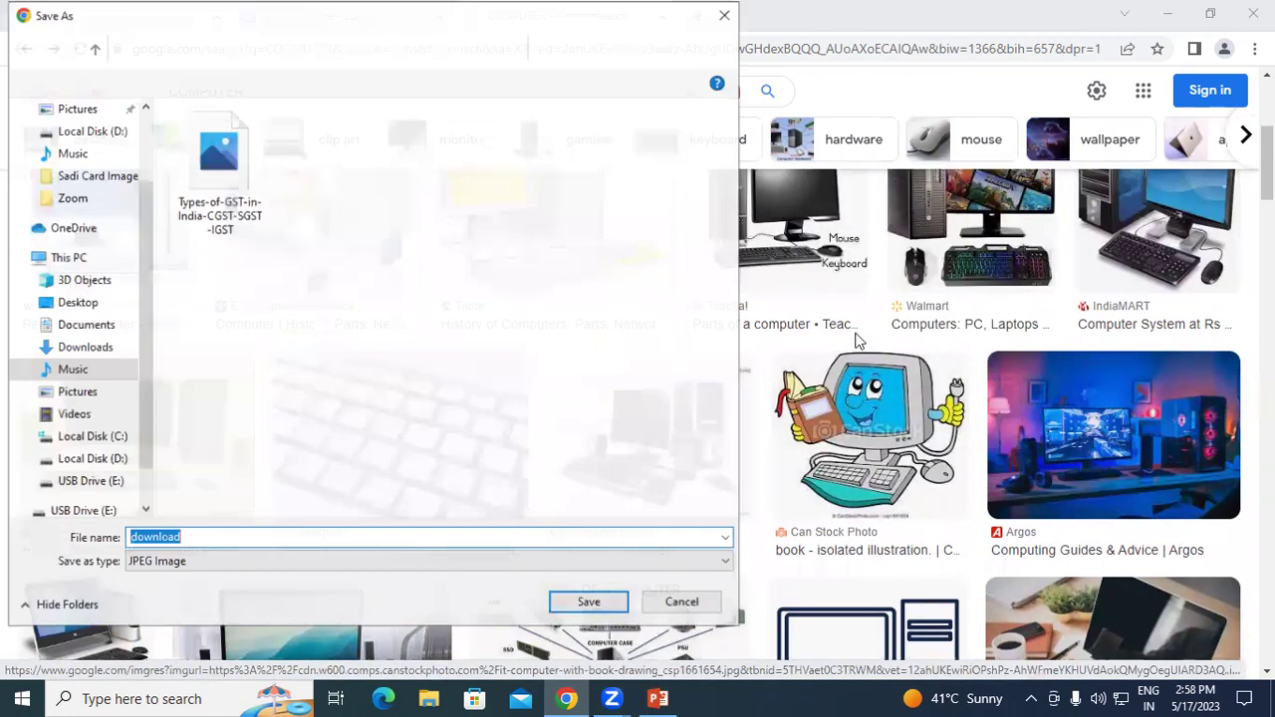
- Save the cartoon image to the Desktop as COMPUTER, then minimize Chrome
left_click(224, 539)
left_click_drag(216, 538, 123, 528)
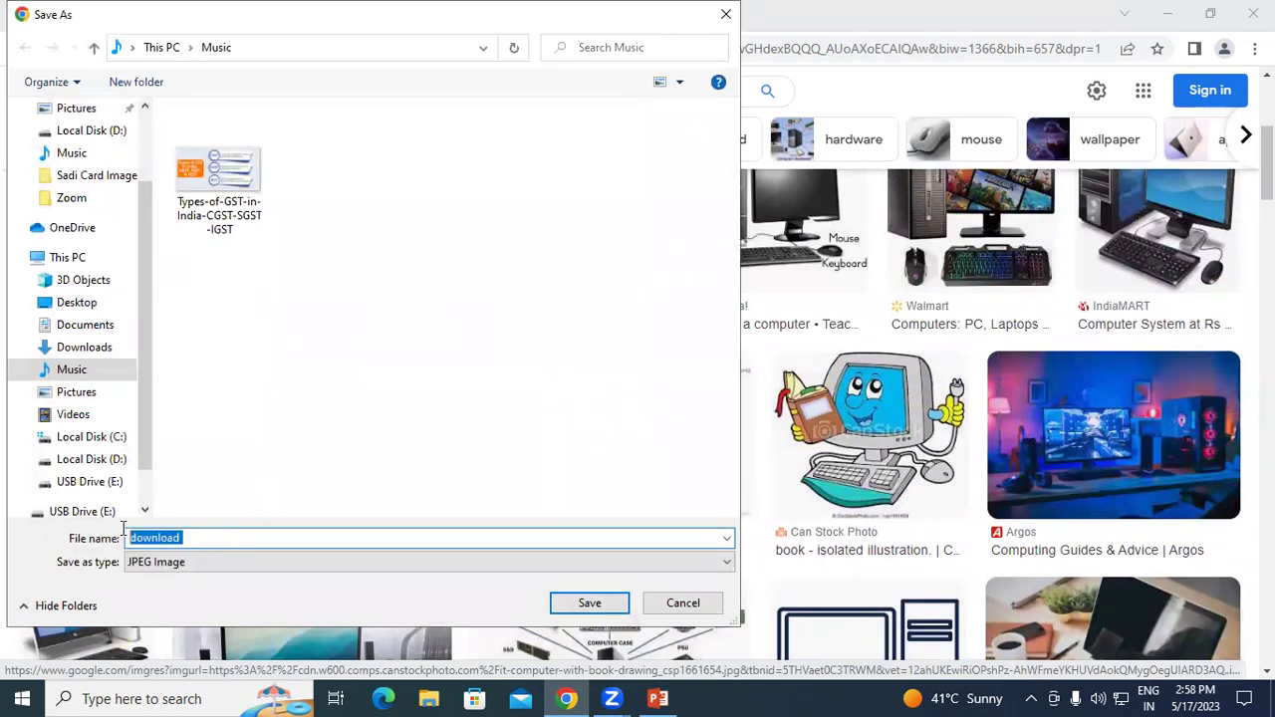
key("BackSpace")
type("COMPUTER")
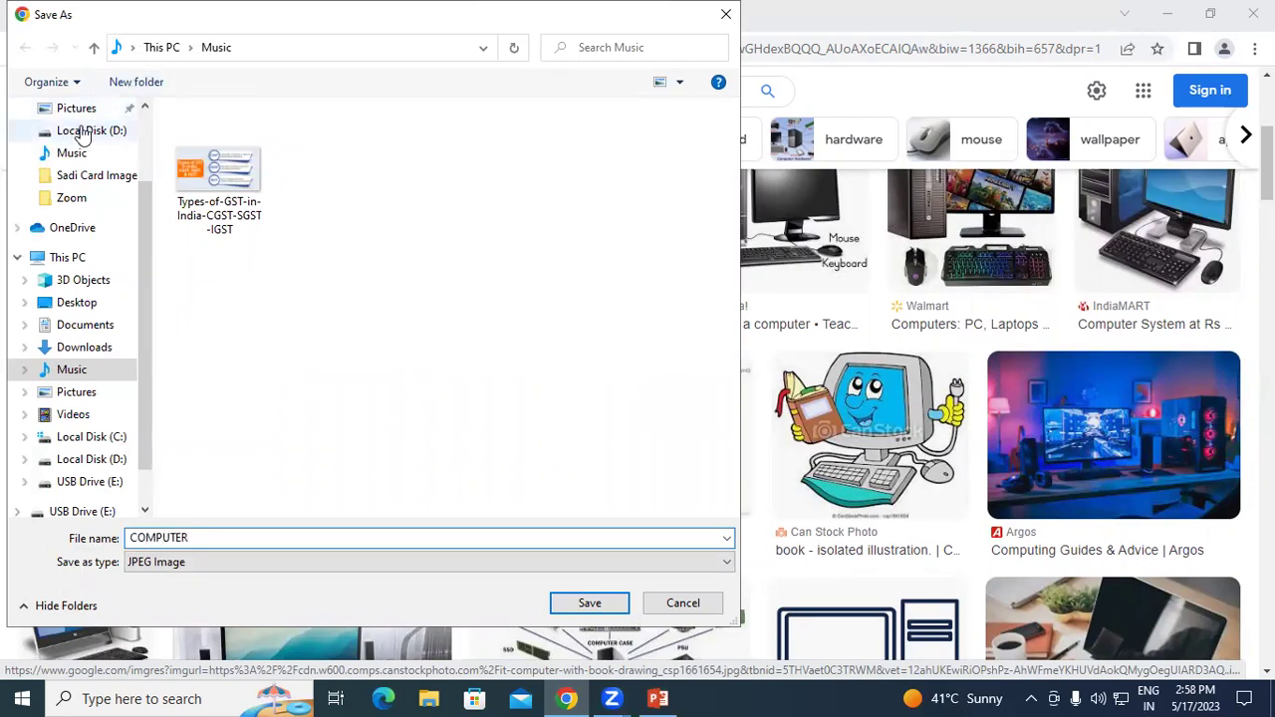
left_click(70, 307)
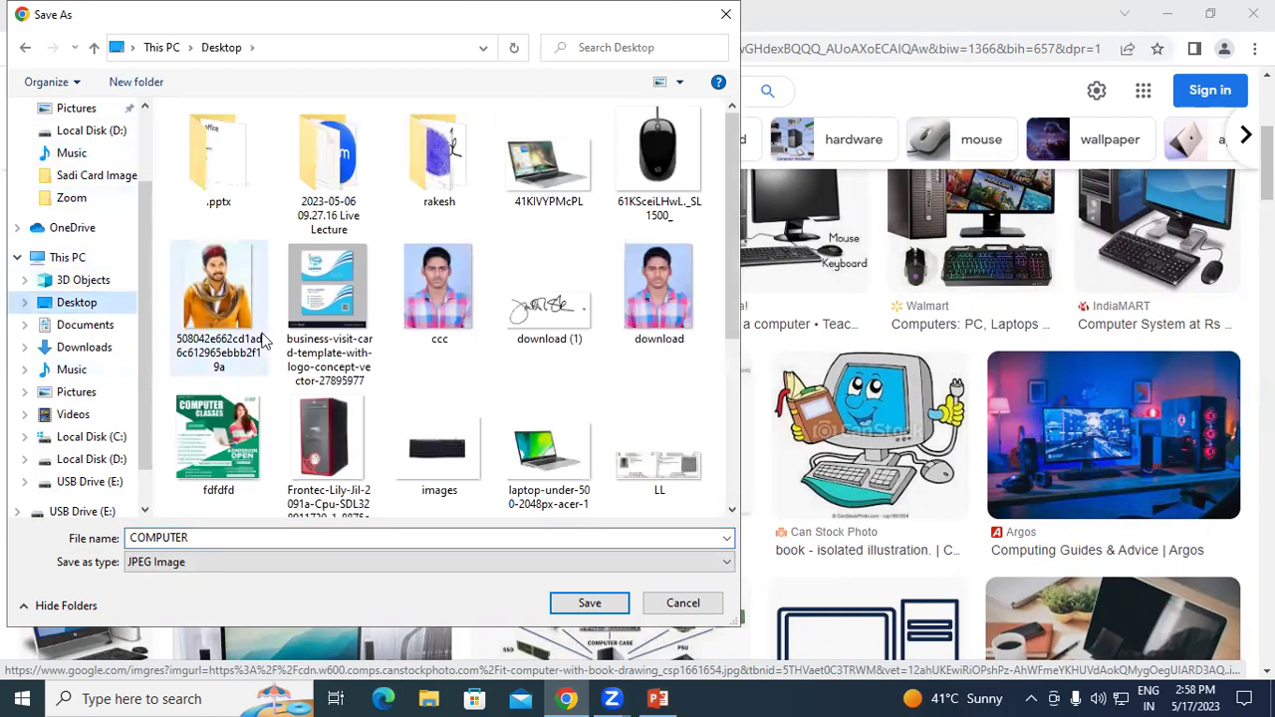
left_click(589, 604)
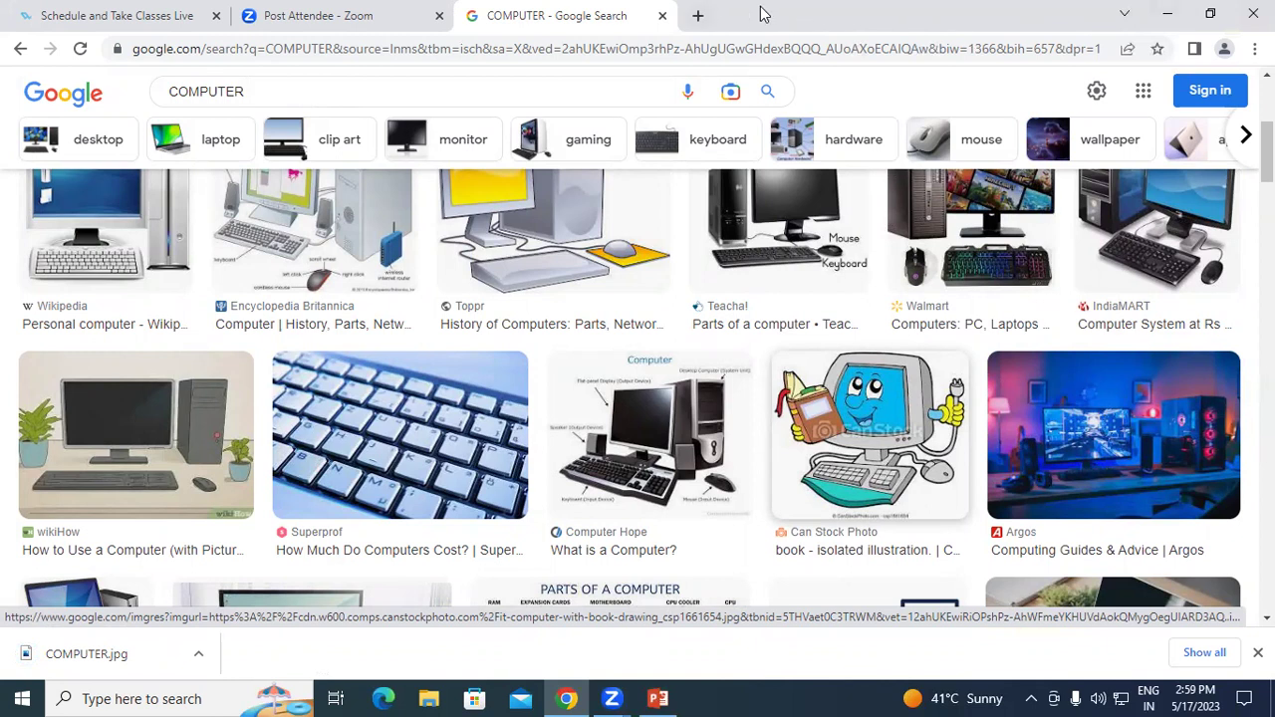
left_click(1168, 14)
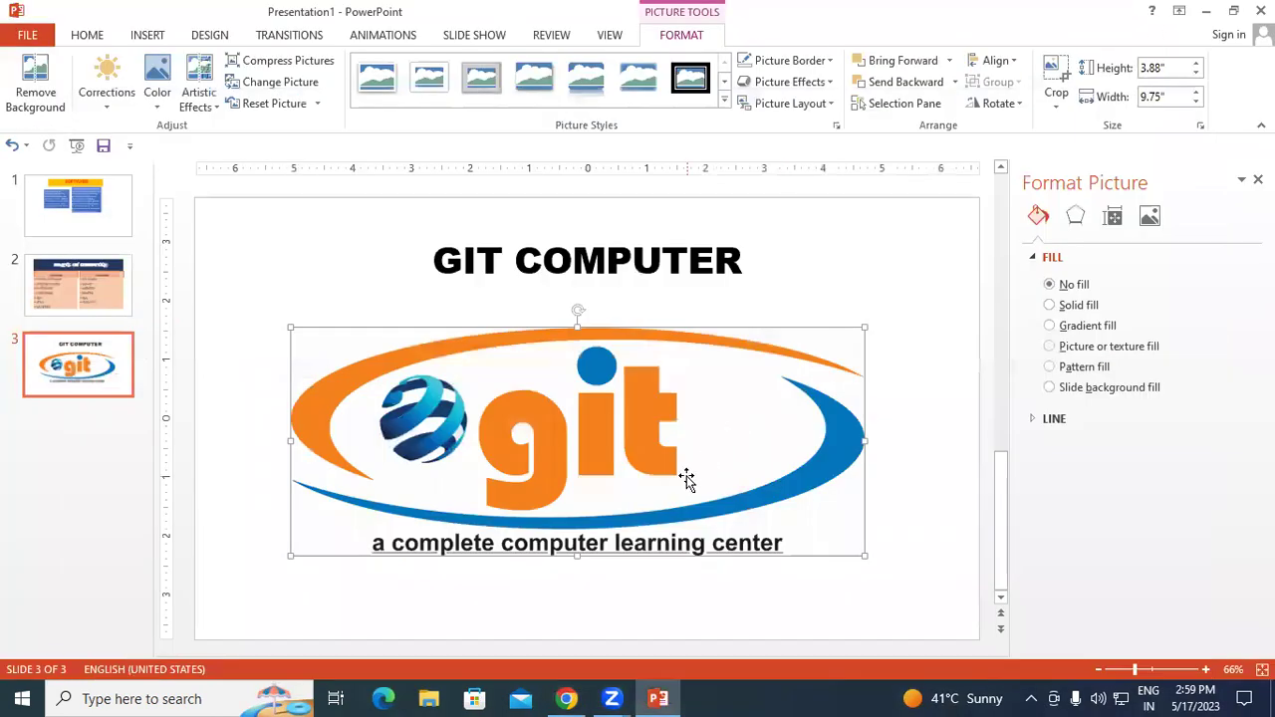
- Add a new slide 4 with the Blank layout
left_click(87, 35)
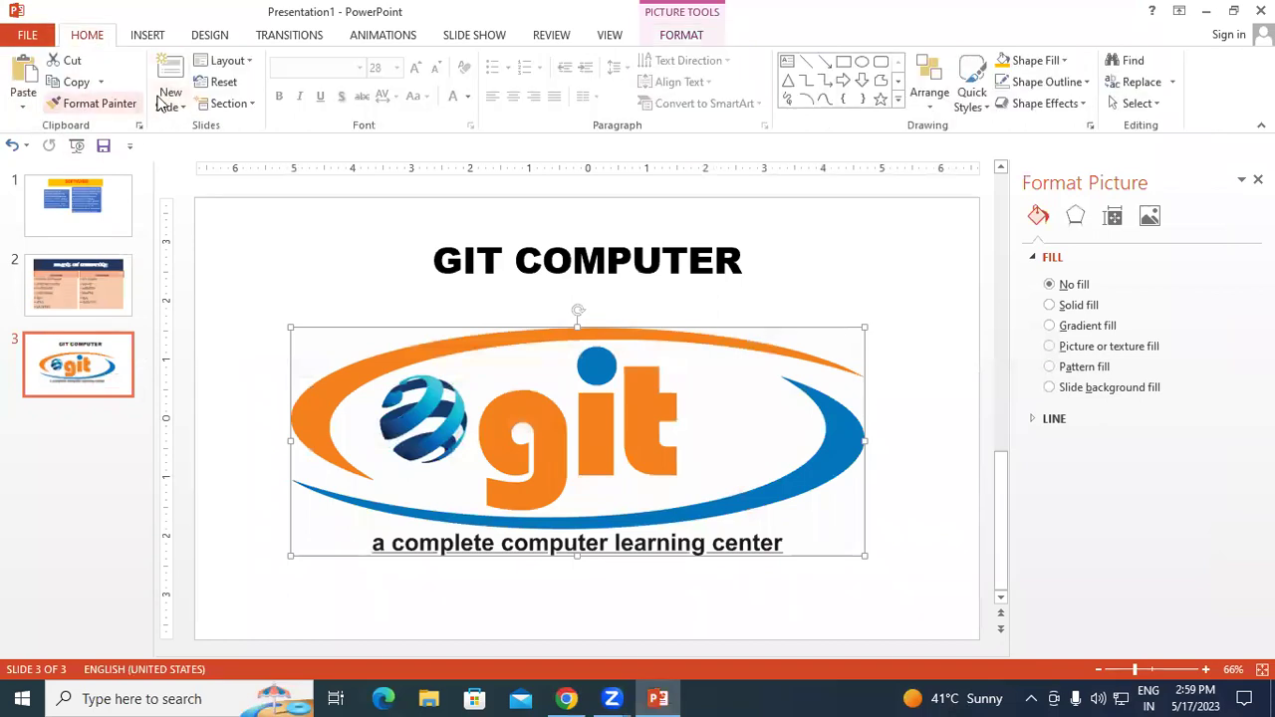
left_click(124, 376)
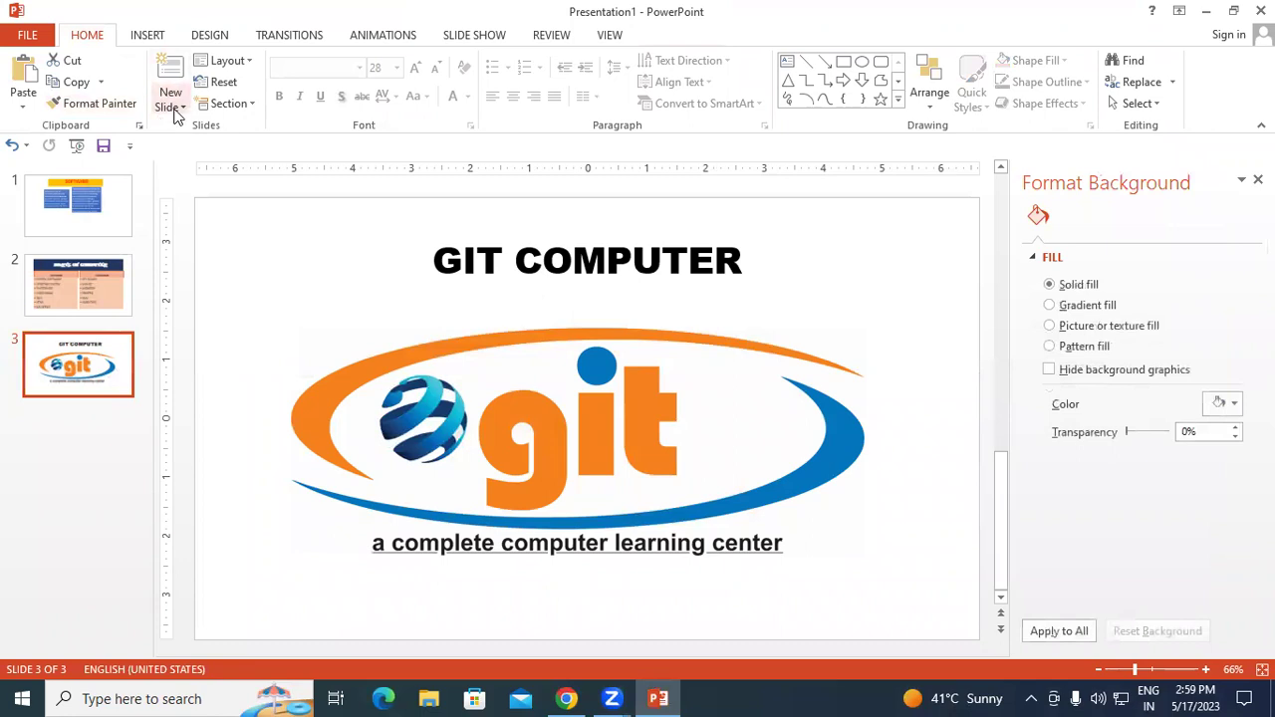
left_click(172, 106)
left_click(179, 358)
left_click(322, 398)
- Insert the COMPUTER picture onto slide 4, move it up-left, then switch back to Chrome
left_click(149, 36)
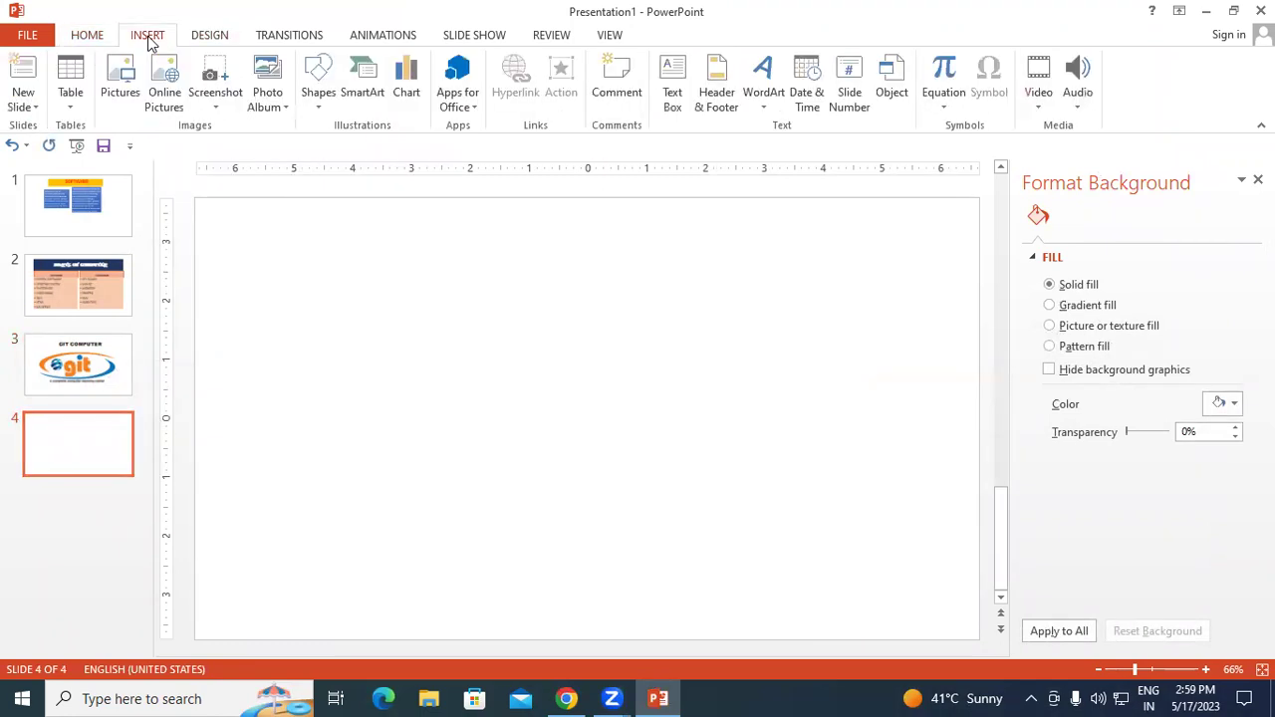
left_click(121, 82)
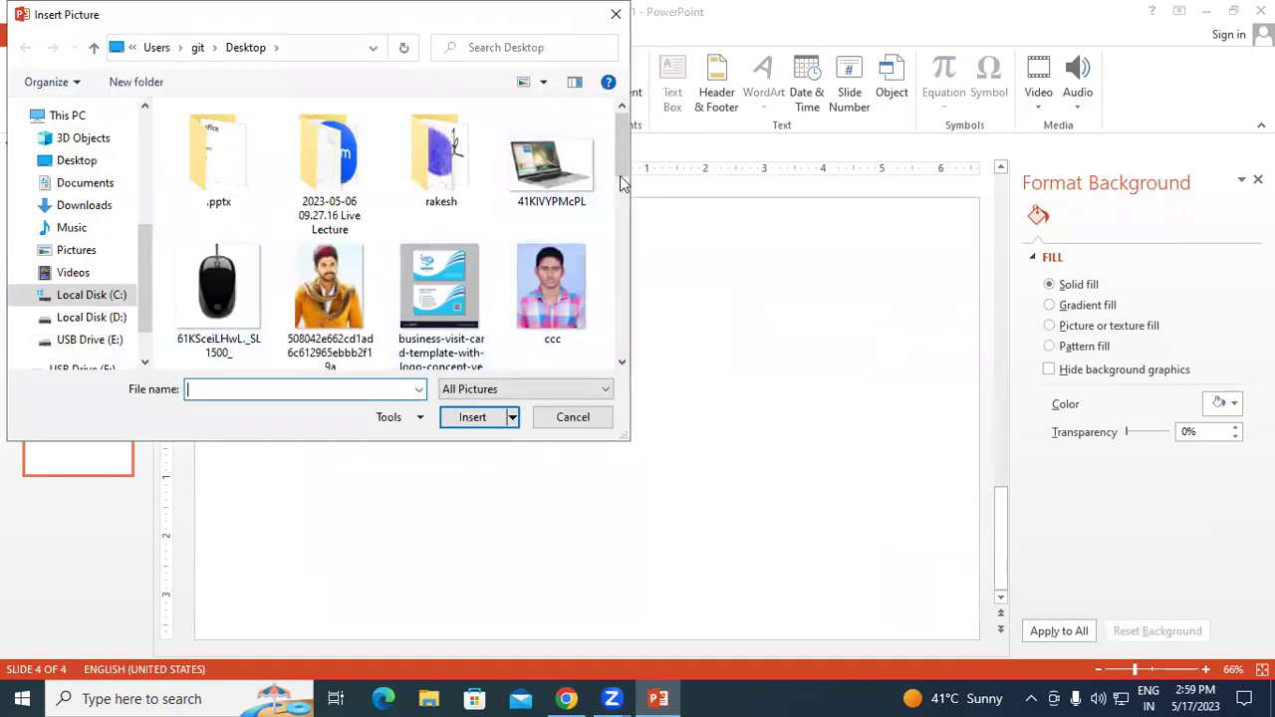
left_click_drag(626, 161, 627, 213)
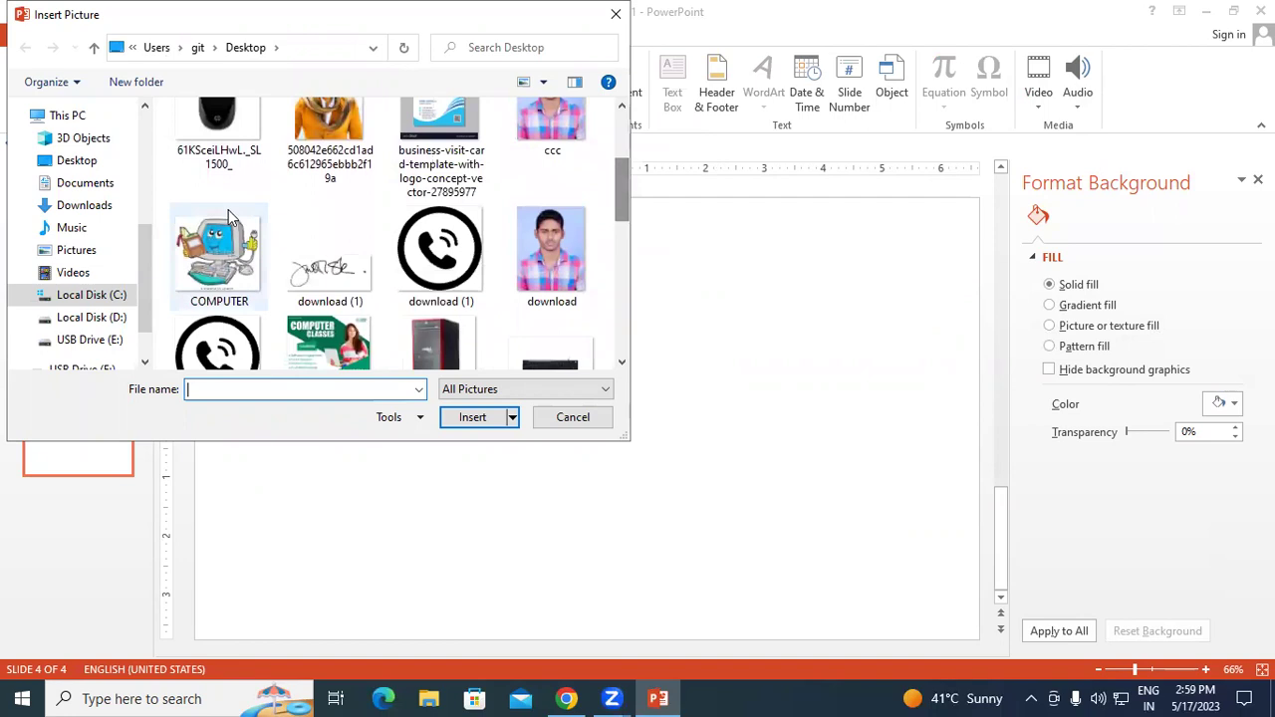
left_click(220, 255)
left_click(490, 419)
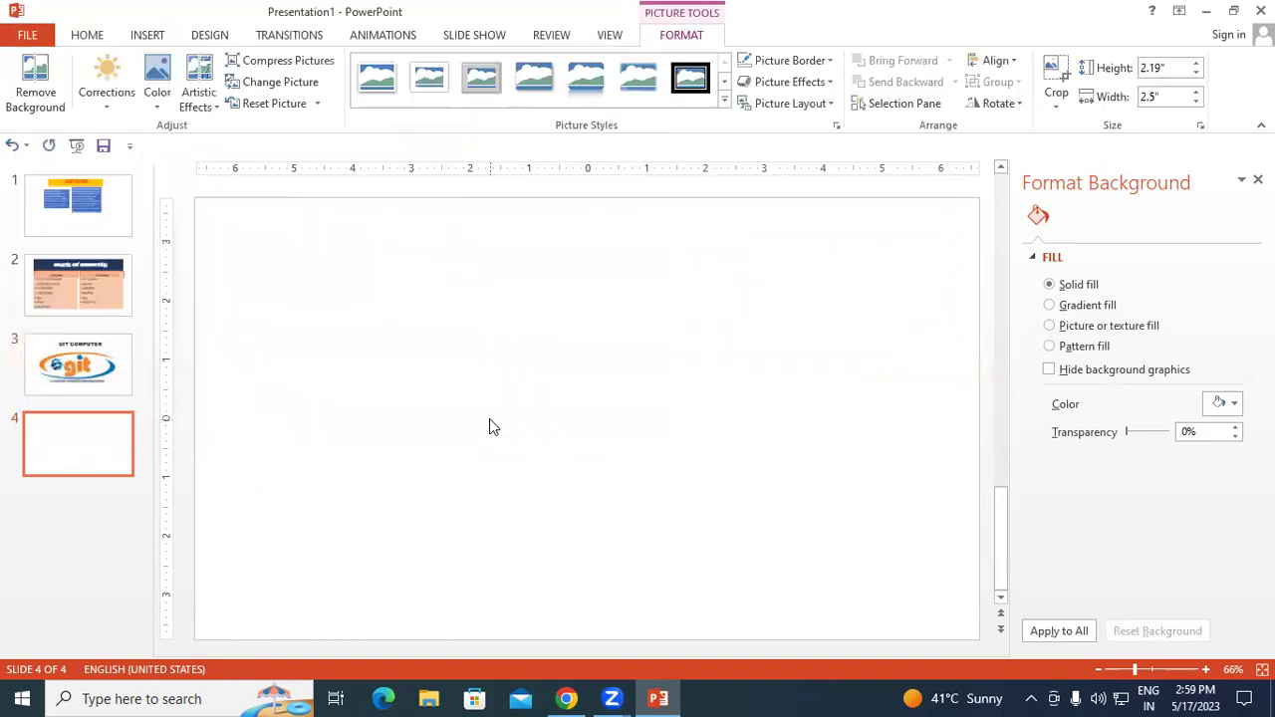
mouse_move(606, 439)
left_mouse_down()
mouse_move(392, 427)
mouse_move(384, 392)
mouse_move(523, 454)
mouse_move(284, 405)
mouse_move(453, 372)
left_mouse_up()
left_click(581, 498)
left_click(367, 412)
left_click(581, 522)
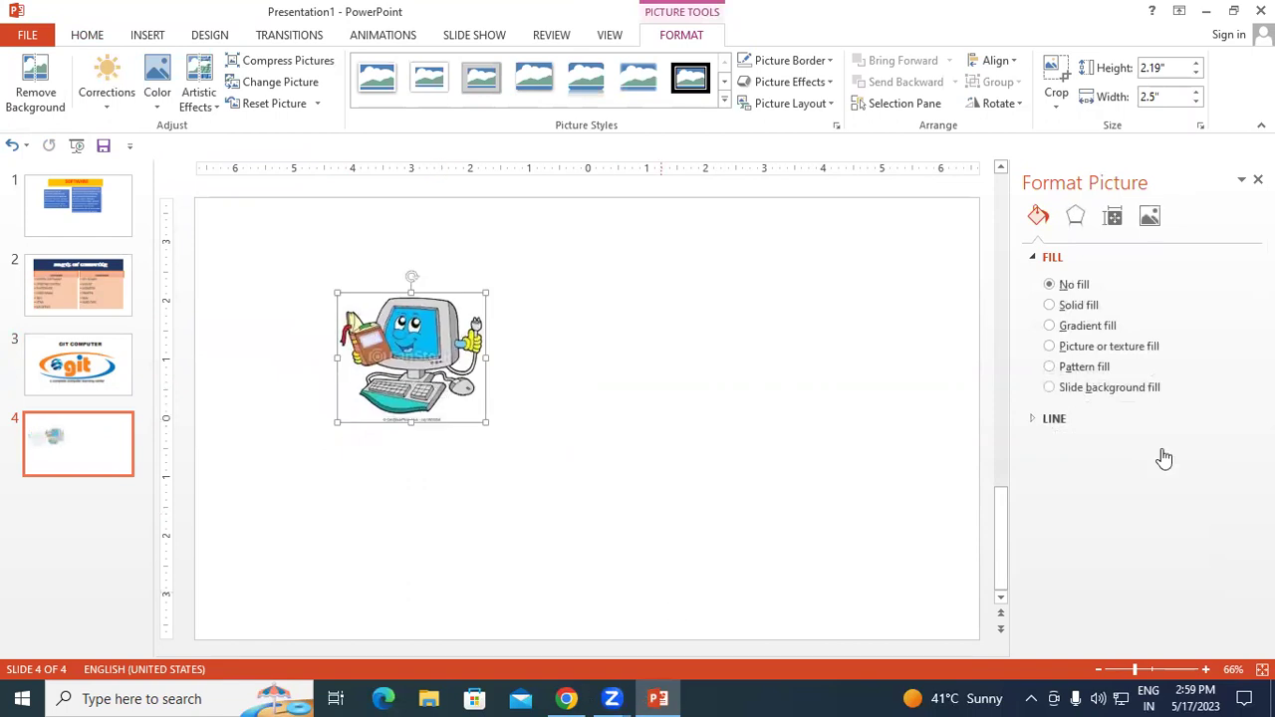
key("alt+Tab")
scroll(204, 453, "up", 3)
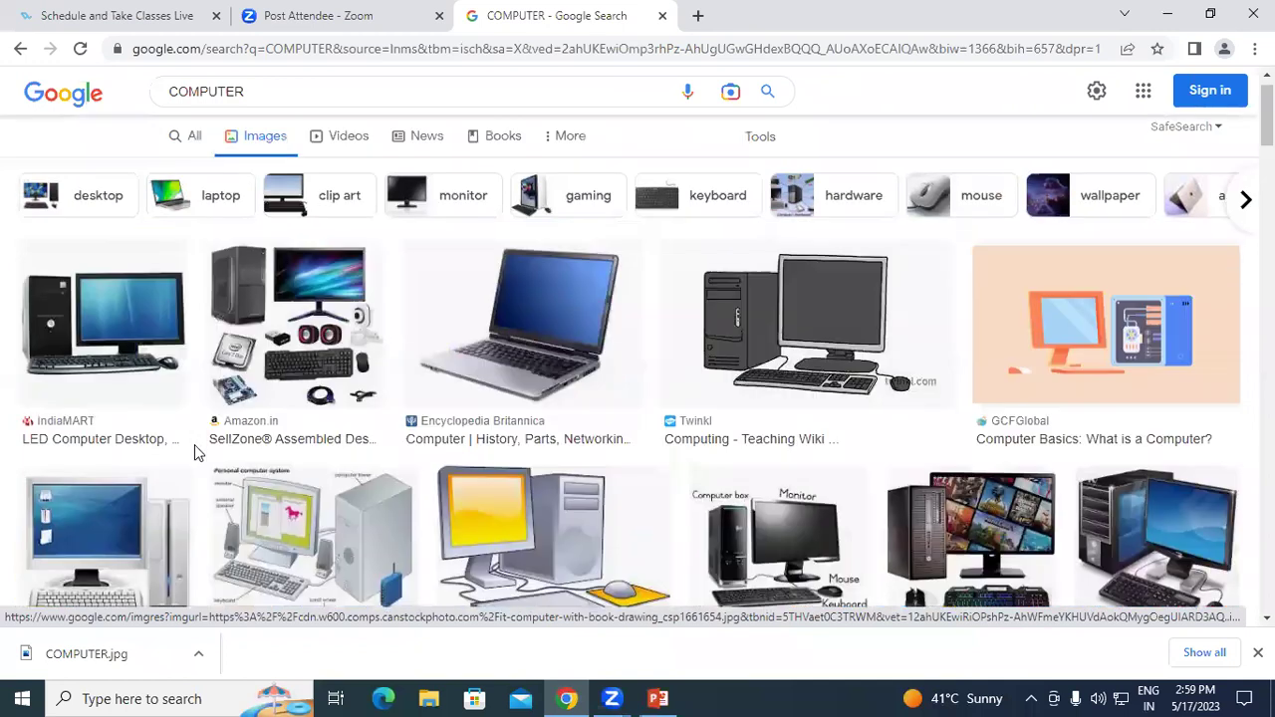
- Save the wikiHow desk computer photo to the Desktop as COMPUTER 2.jpg, then minimize Chrome
scroll(197, 453, "down", 3)
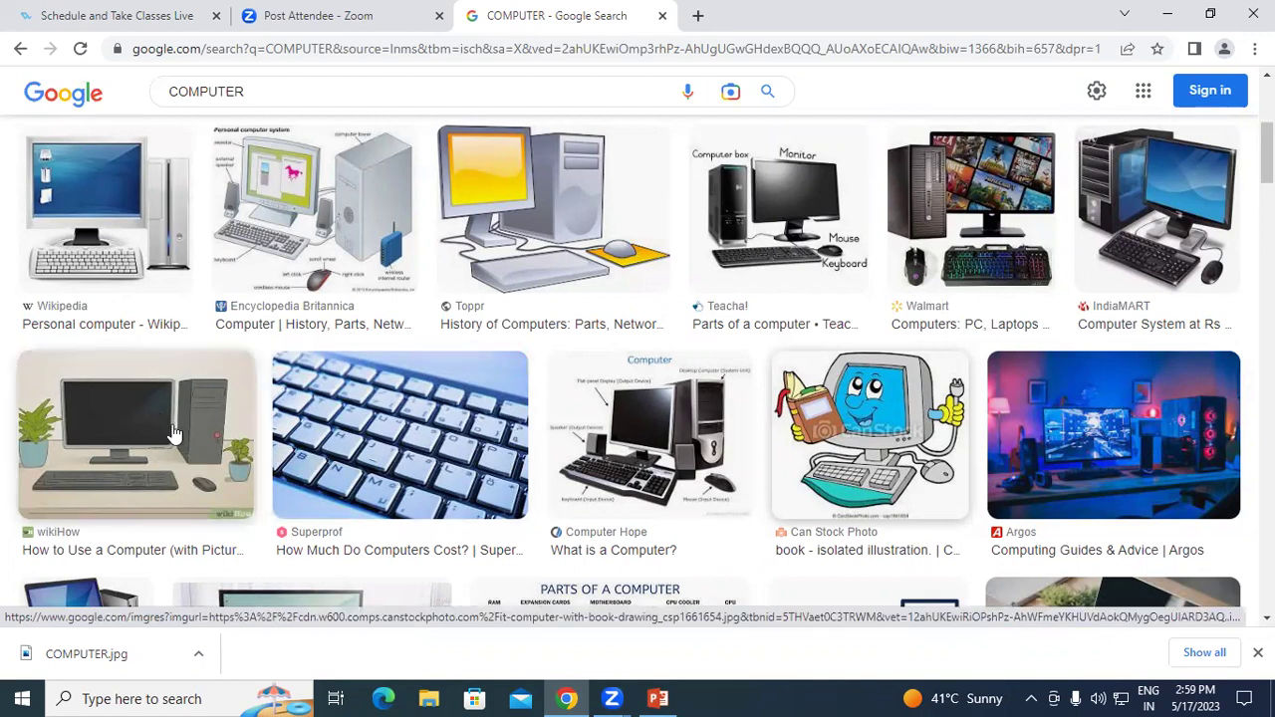
right_click(173, 435)
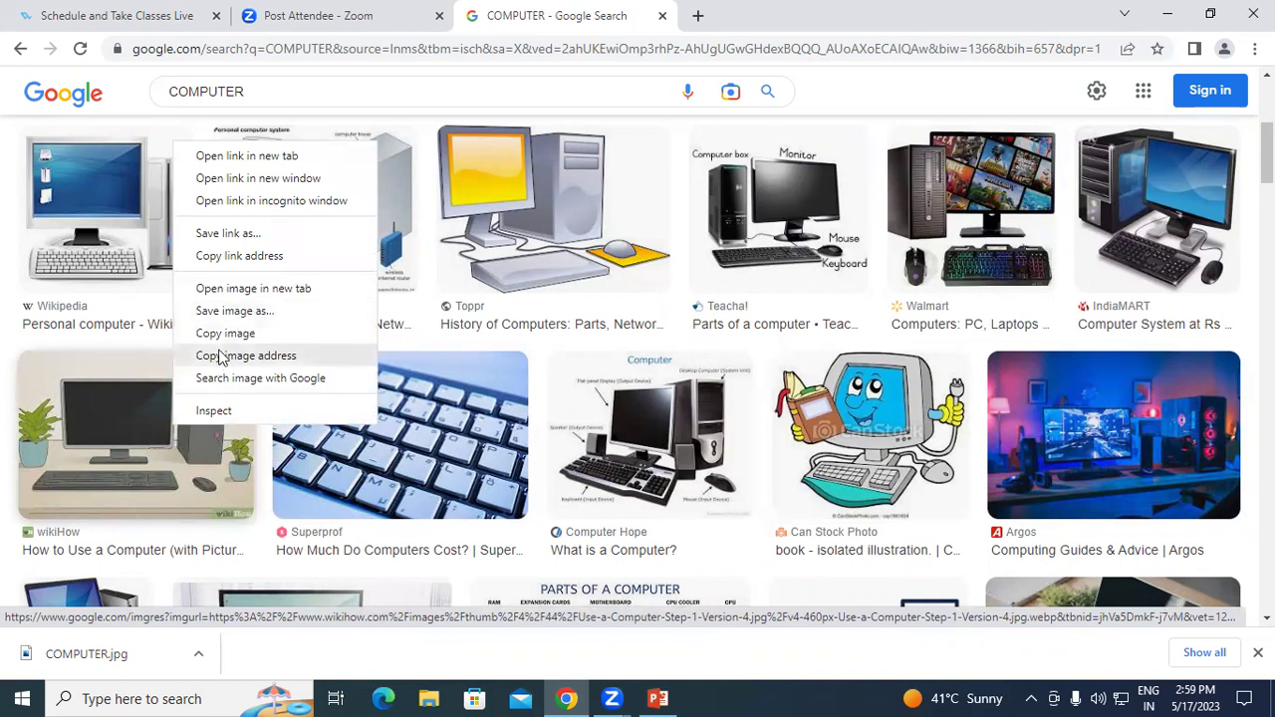
left_click(243, 313)
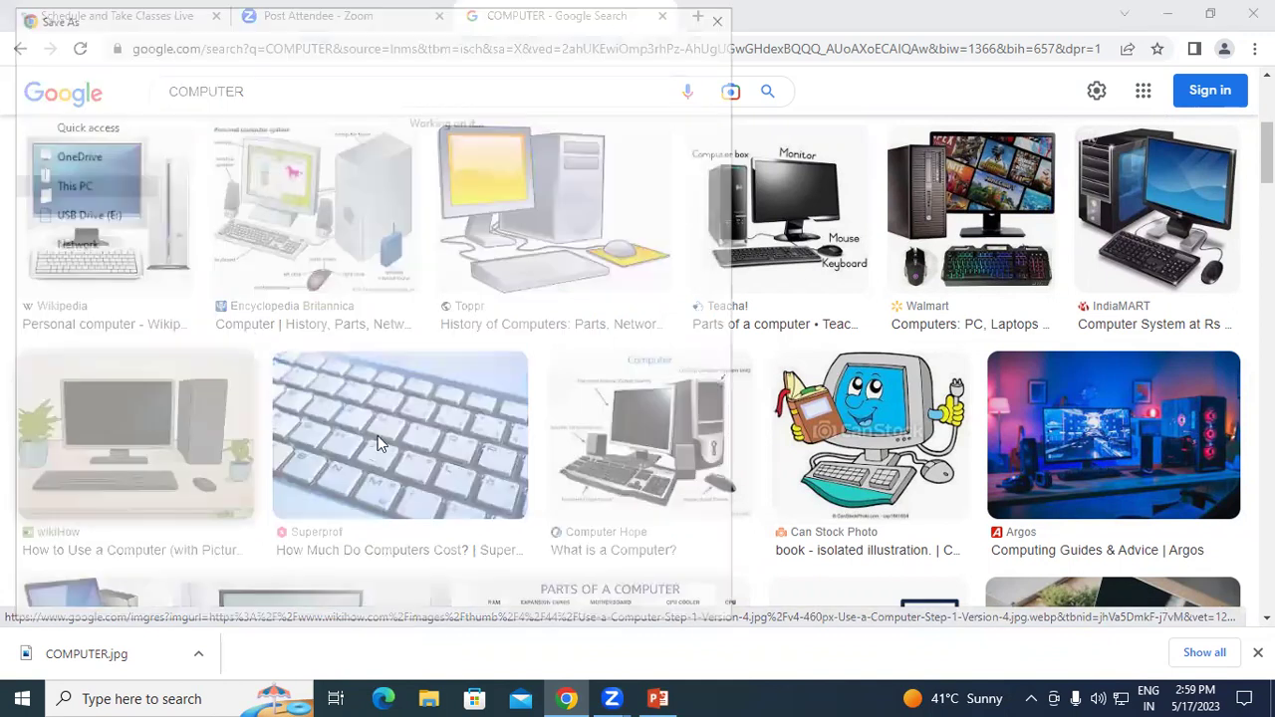
left_click(216, 538)
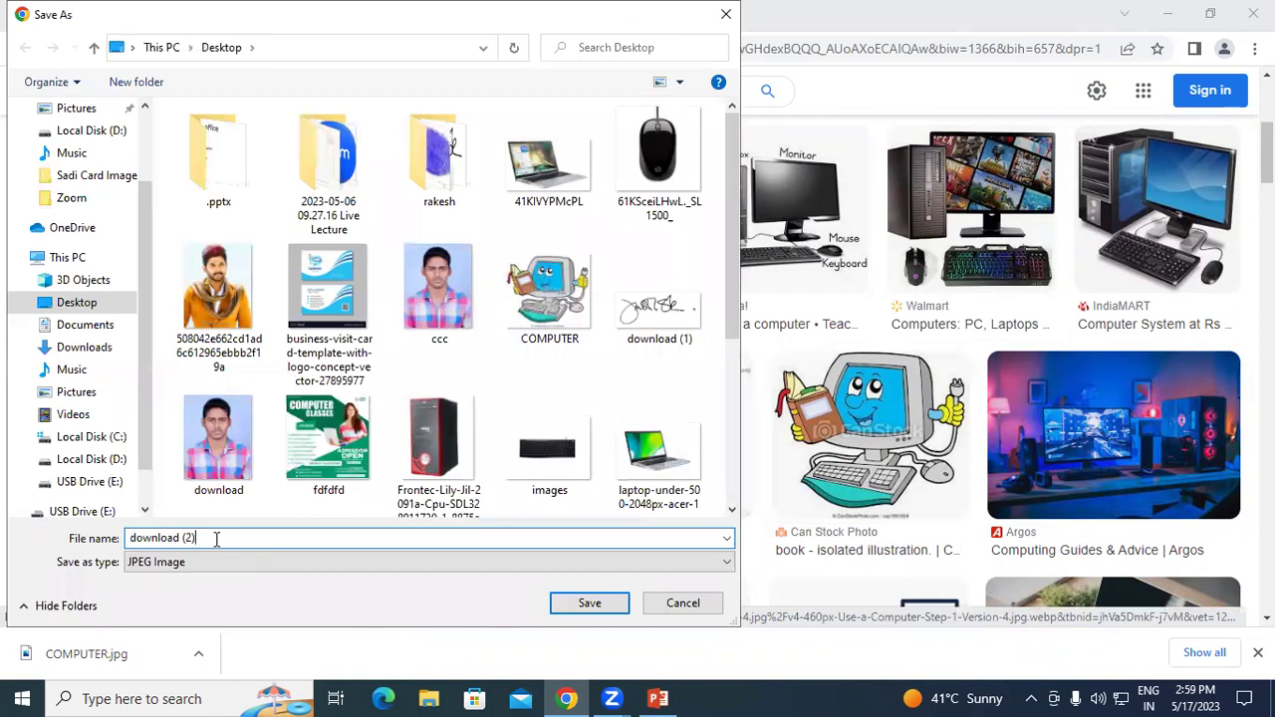
key("BackSpace")
key("BackSpace")
key("BackSpace")
key("BackSpace")
key("BackSpace")
key("BackSpace")
type("COMPUT")
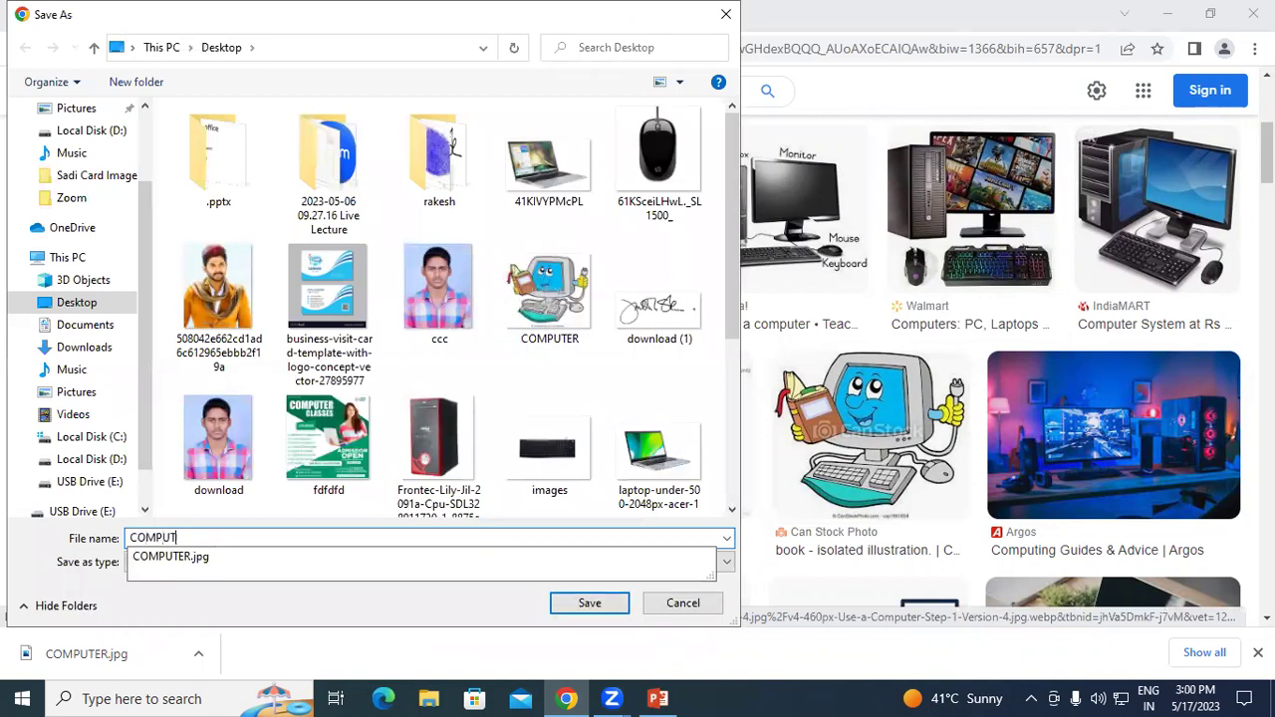
type("ER2")
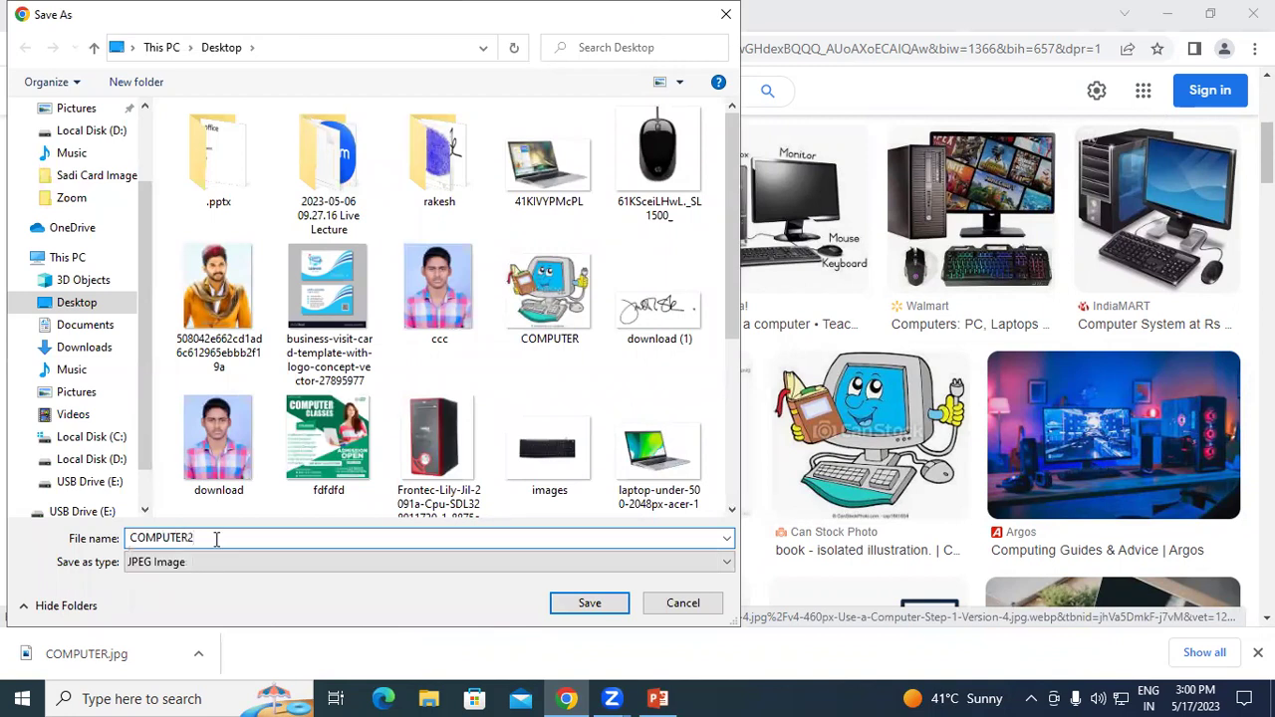
key("BackSpace")
type("2")
left_click(590, 603)
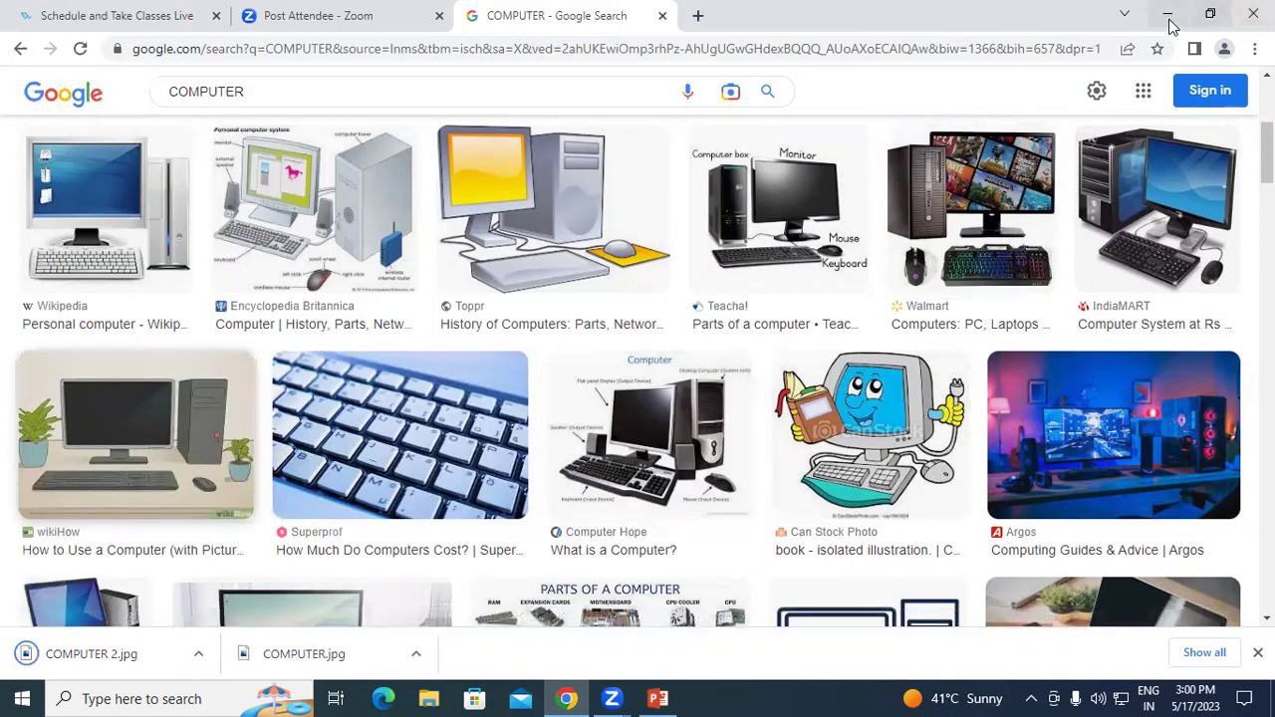
left_click(1170, 20)
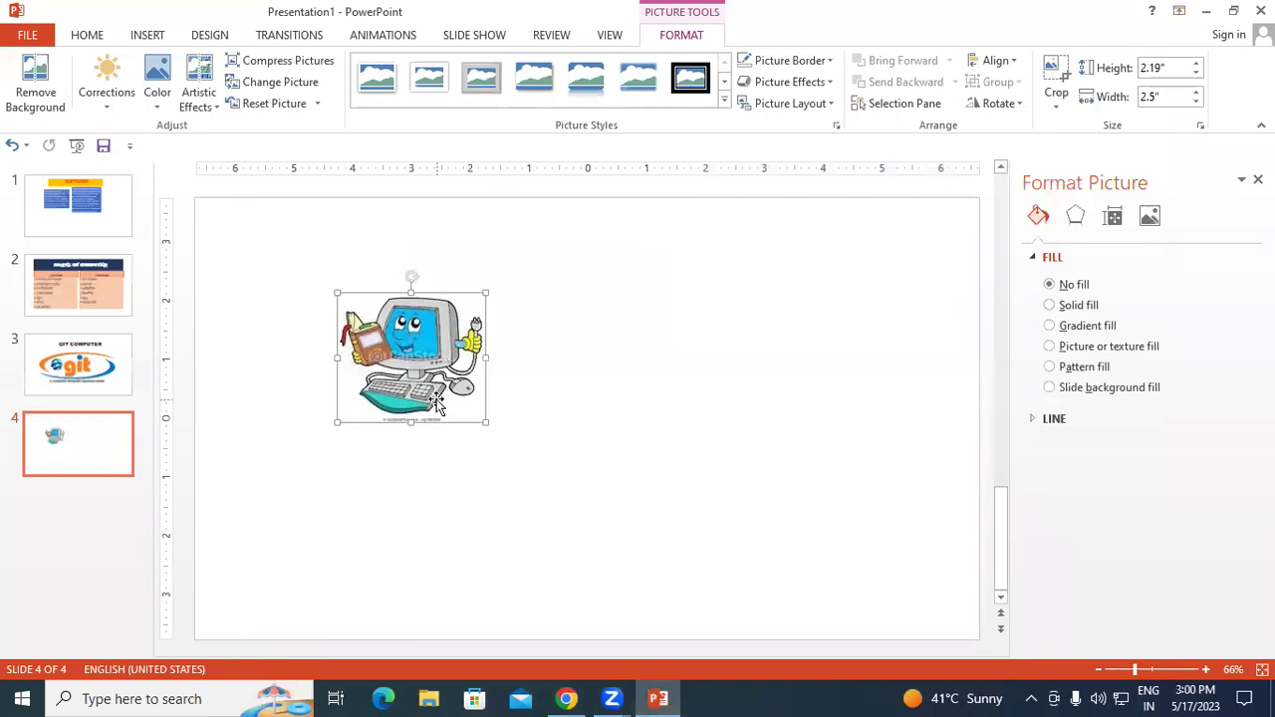
- Delete the cartoon computer, insert COMPUTER 2 at slide 4's upper left, then return to Chrome
key("Delete")
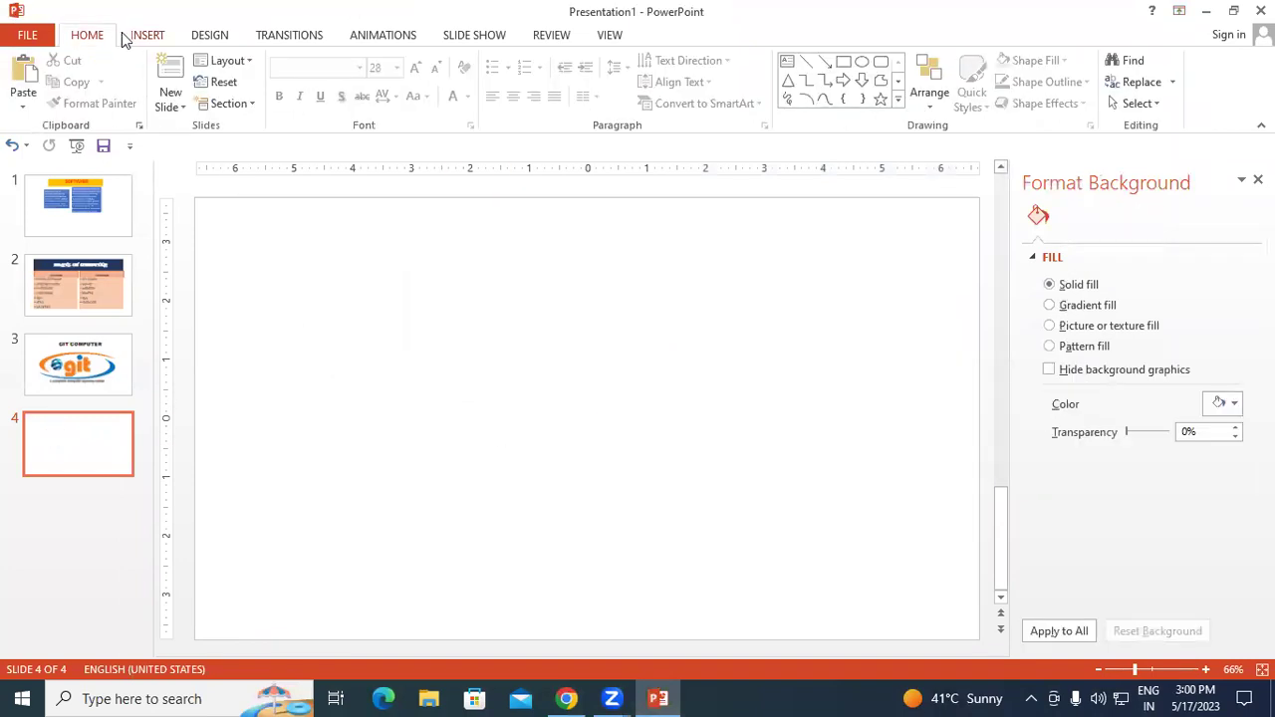
left_click(127, 37)
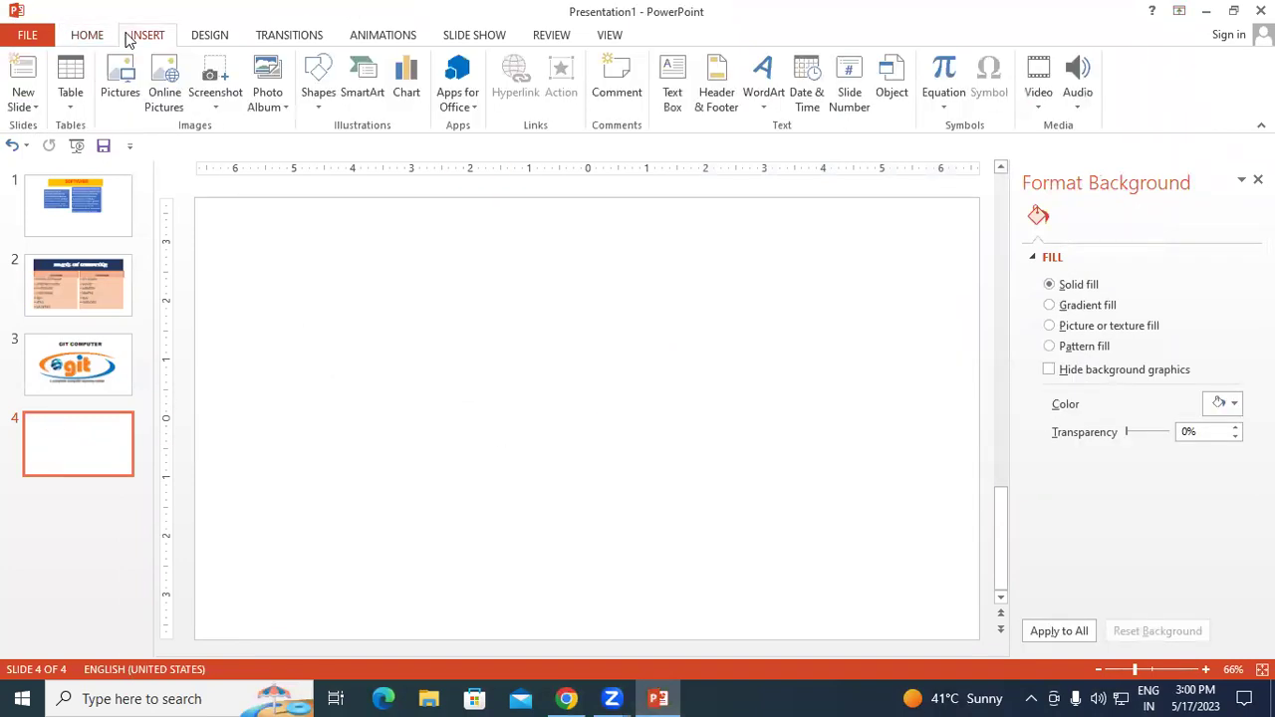
left_click(122, 91)
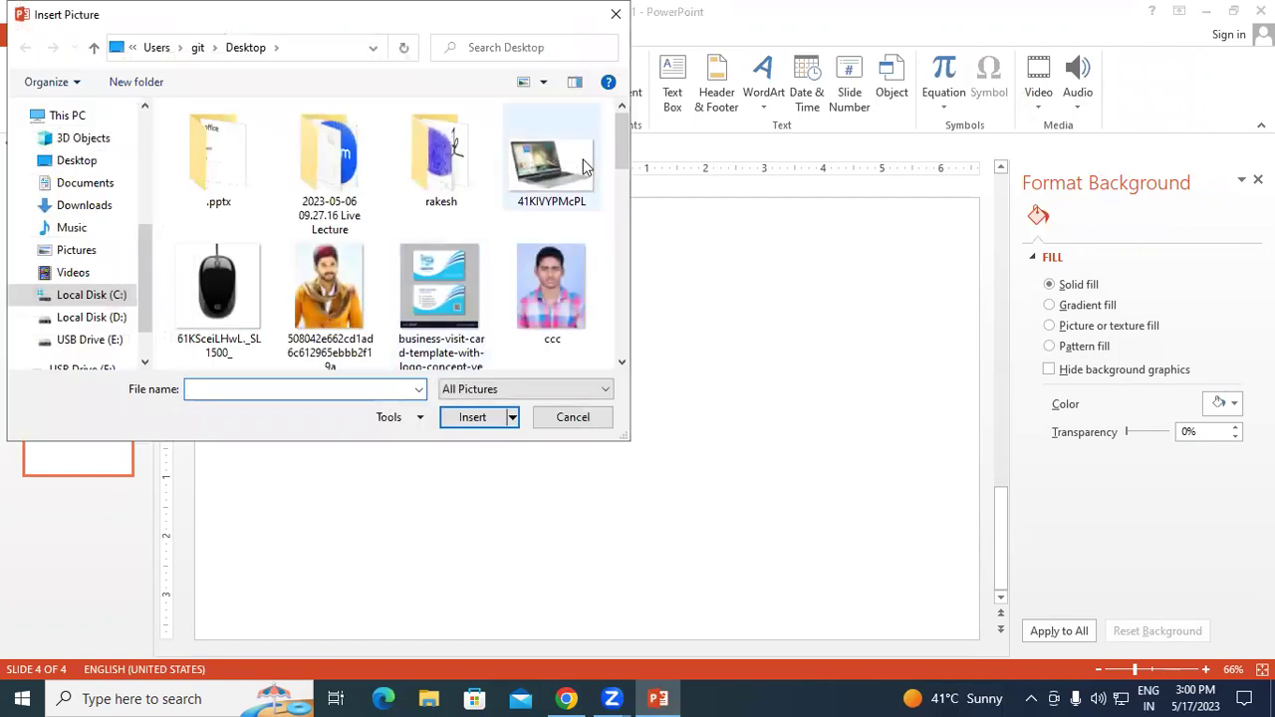
left_click_drag(623, 152, 619, 185)
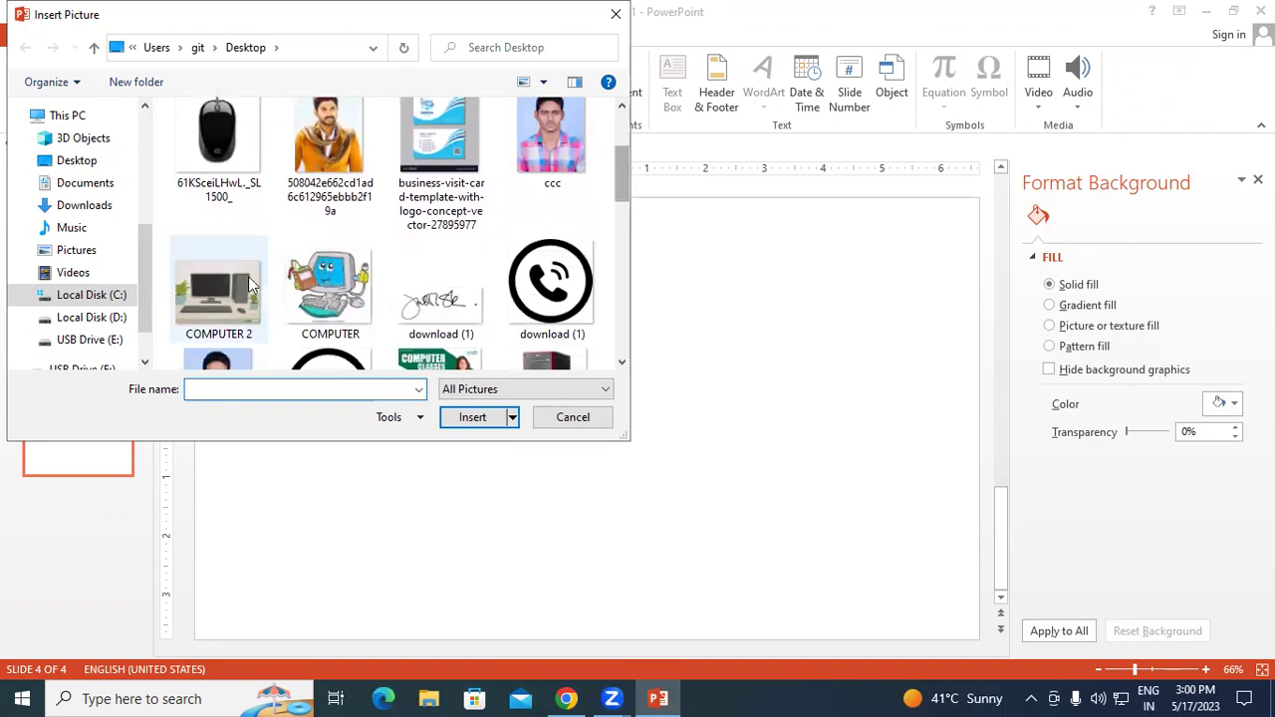
left_click(218, 291)
left_click(473, 417)
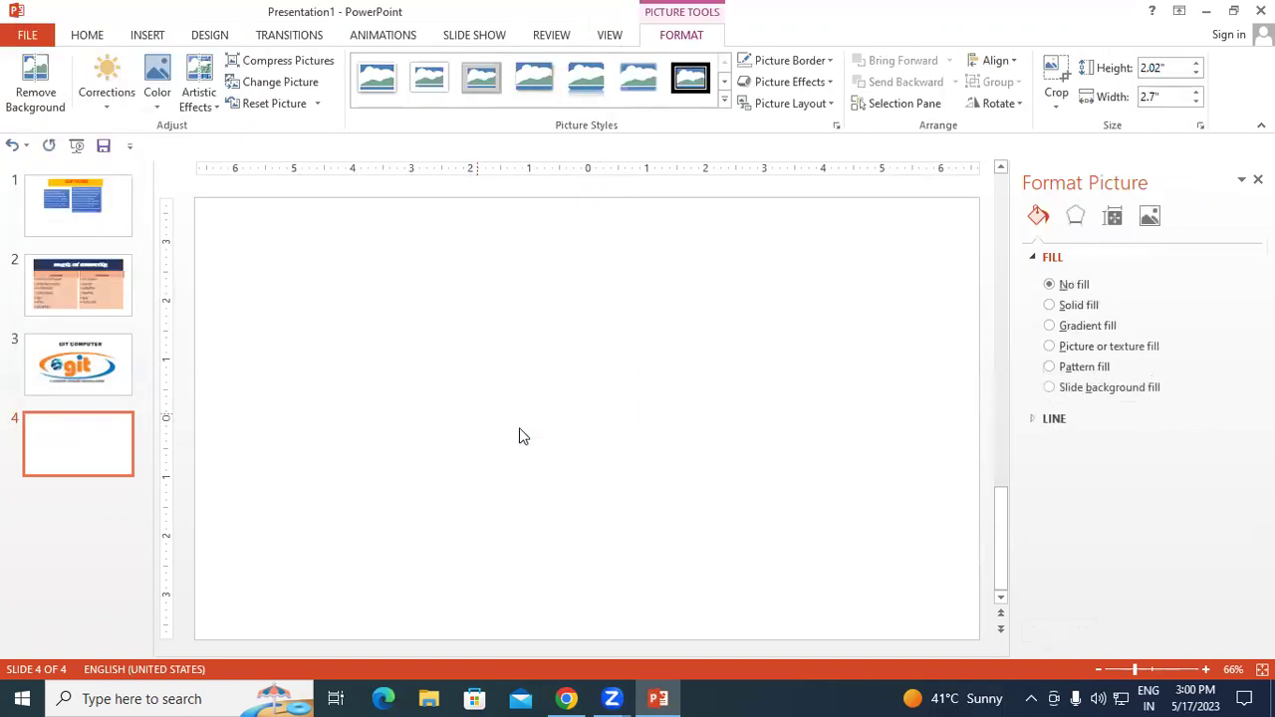
mouse_move(582, 439)
left_mouse_down()
mouse_move(403, 382)
mouse_move(400, 434)
mouse_move(394, 374)
left_mouse_up()
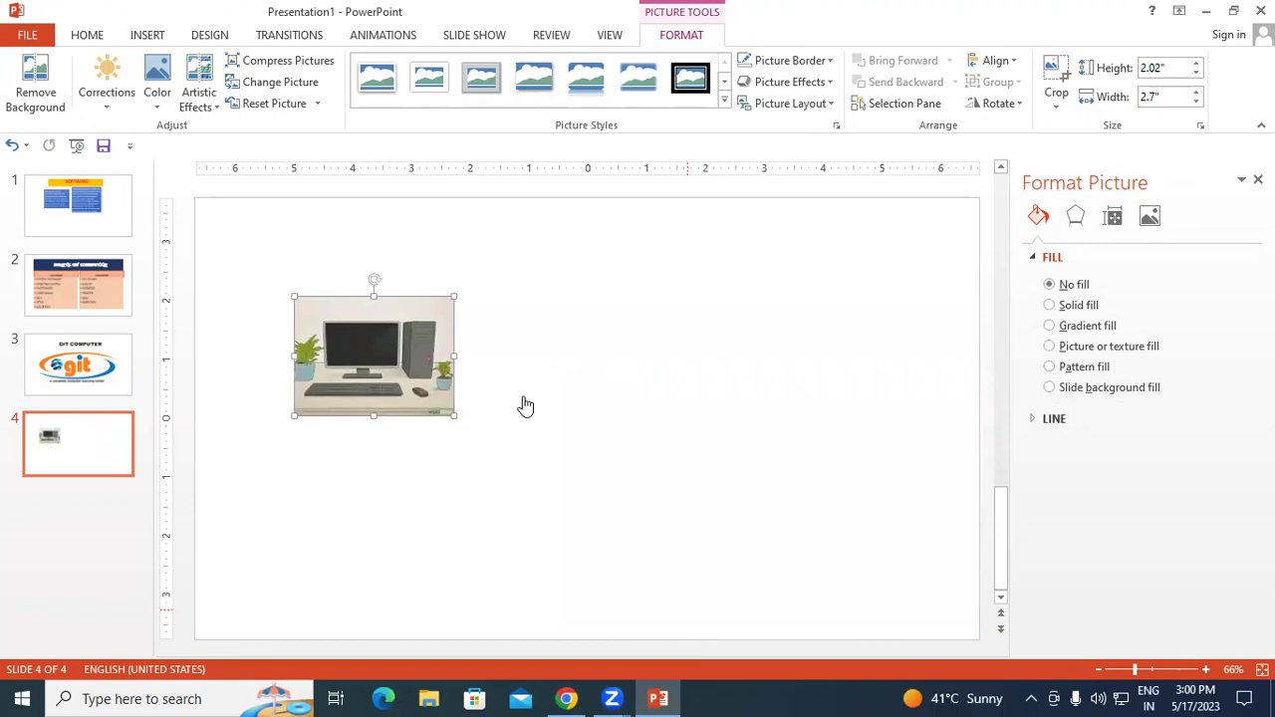
key("alt+Tab")
- Replace the COMPUTER query with 'bg remove' and open the remove.bg result
left_click(249, 92)
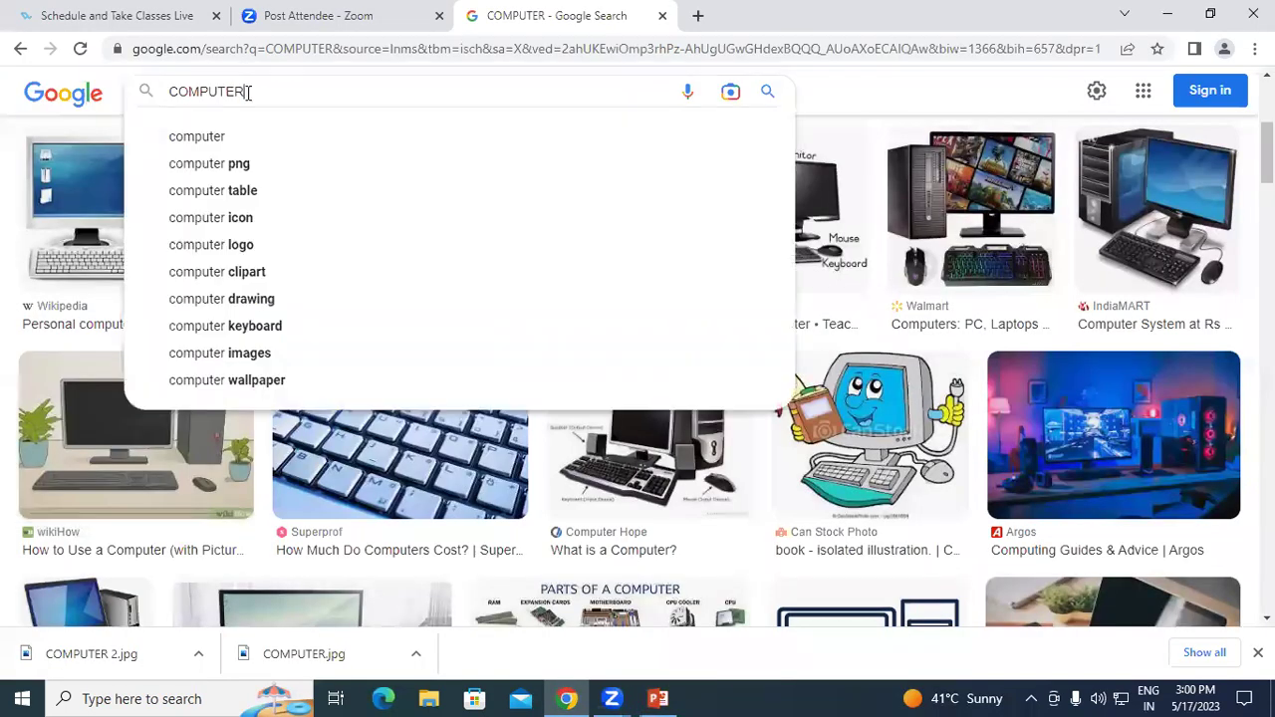
key("BackSpace")
key("BackSpace")
key("BackSpace")
key("BackSpace")
key("BackSpace")
key("BackSpace")
key("BackSpace")
key("BackSpace")
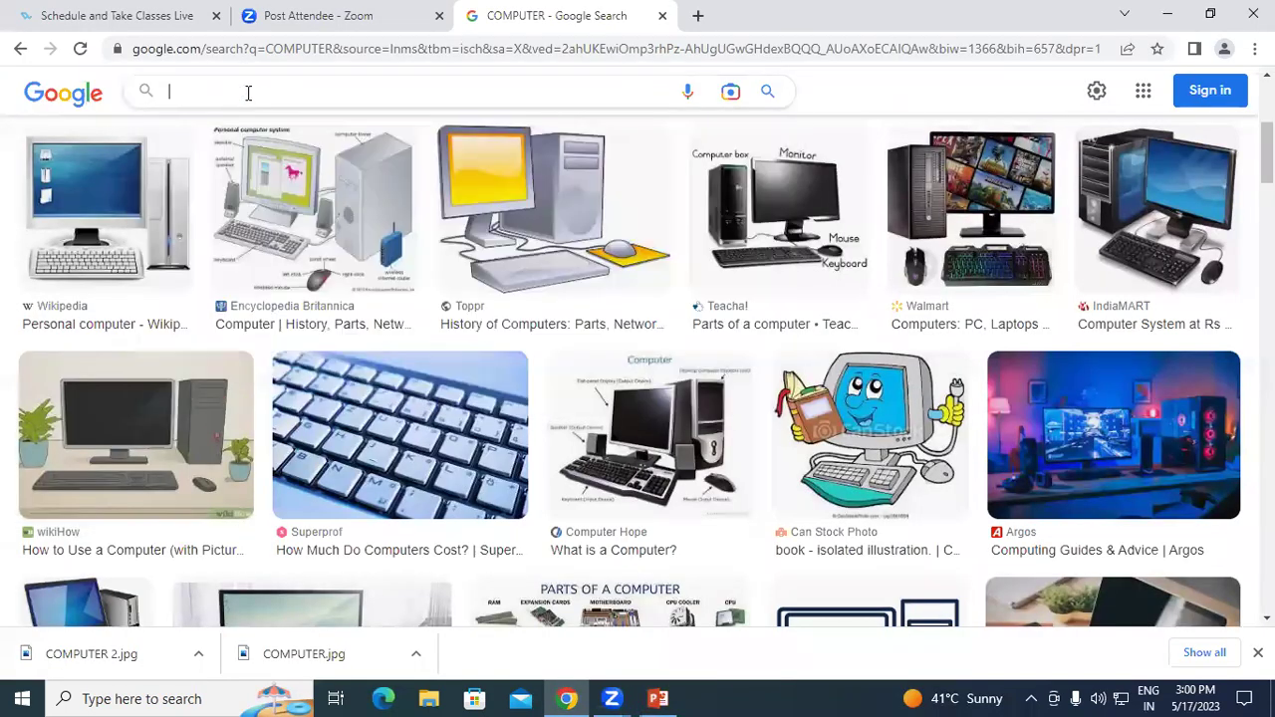
type("BG")
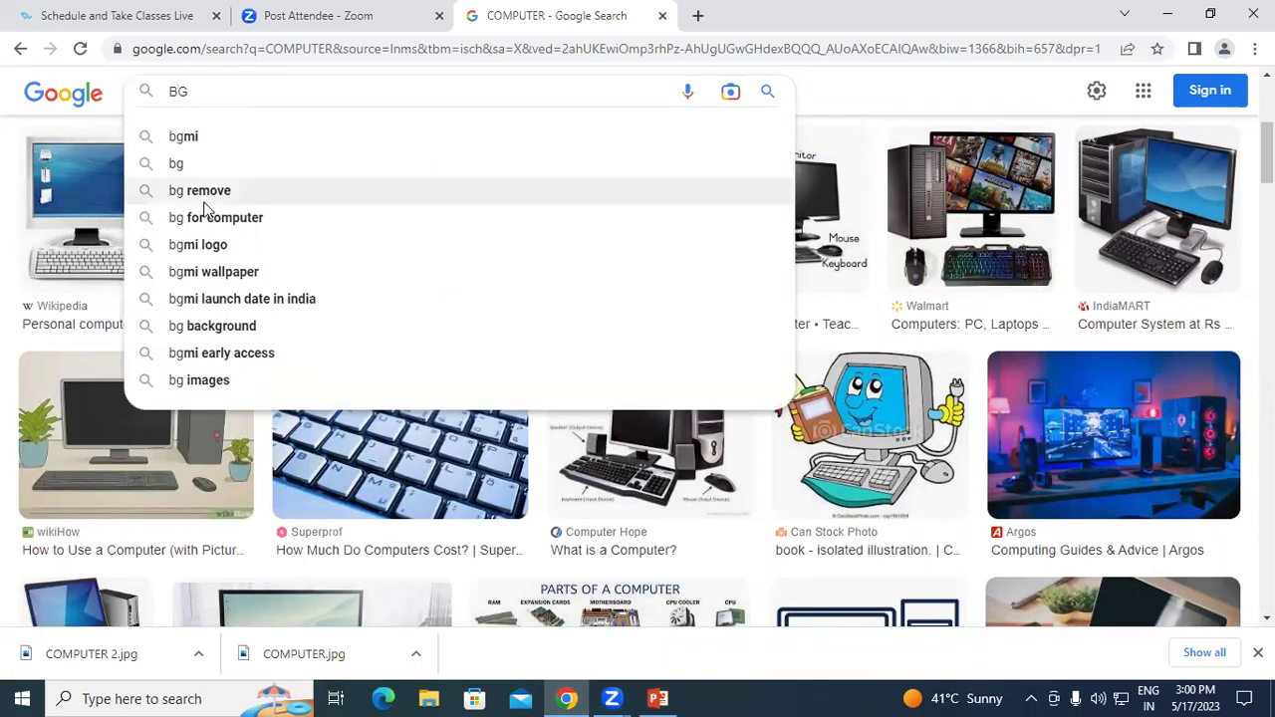
left_click(209, 193)
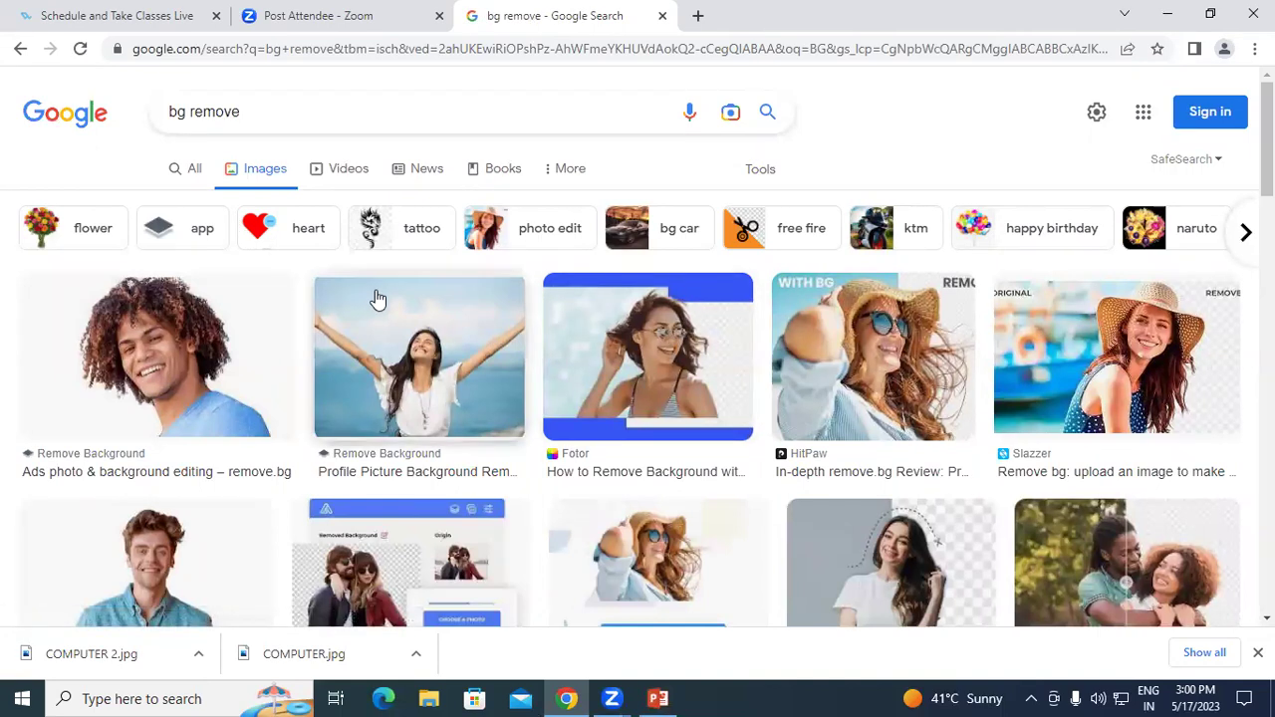
left_click(197, 170)
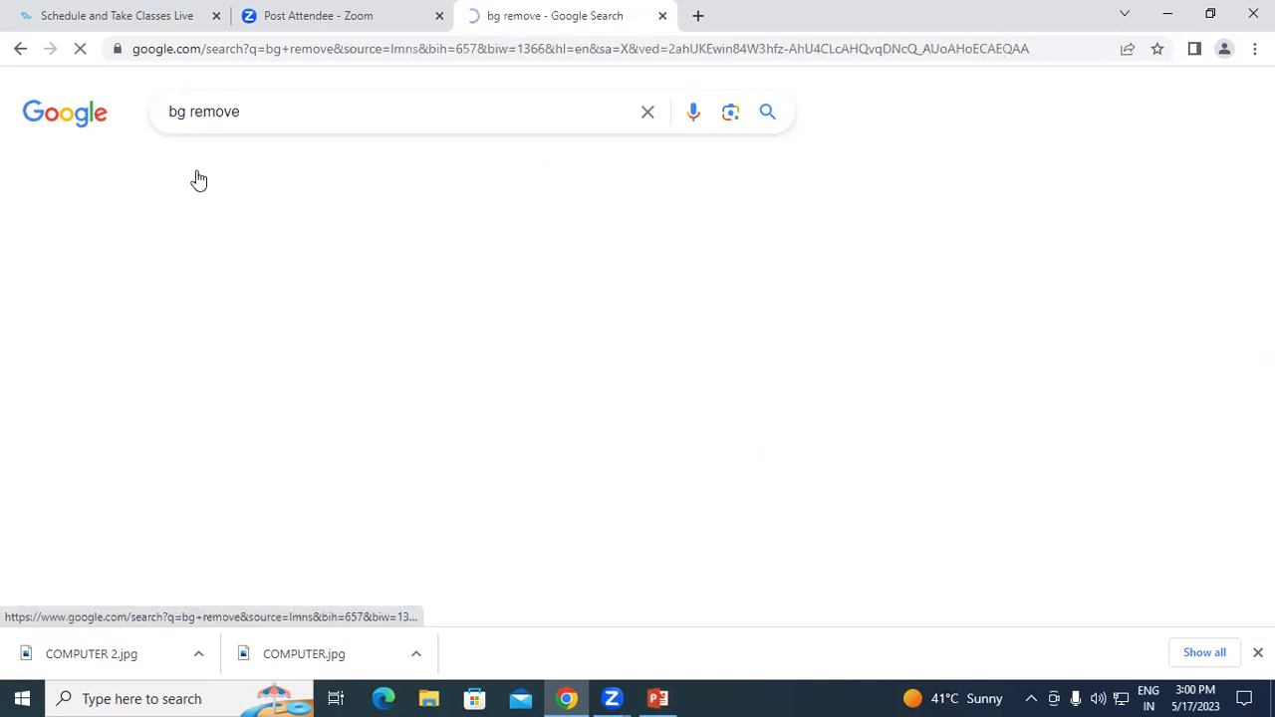
left_click(251, 297)
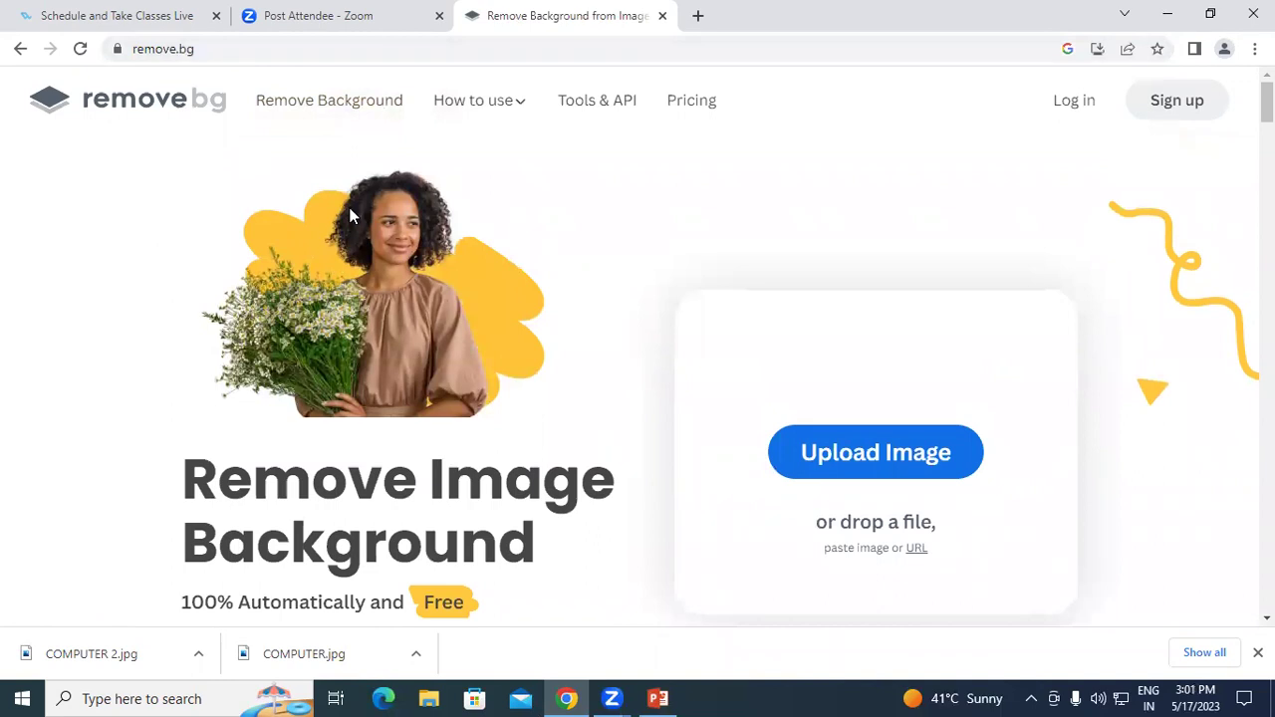
- Upload the COMPUTER 2 image to remove.bg for background removal
scroll(743, 505, "down", 1)
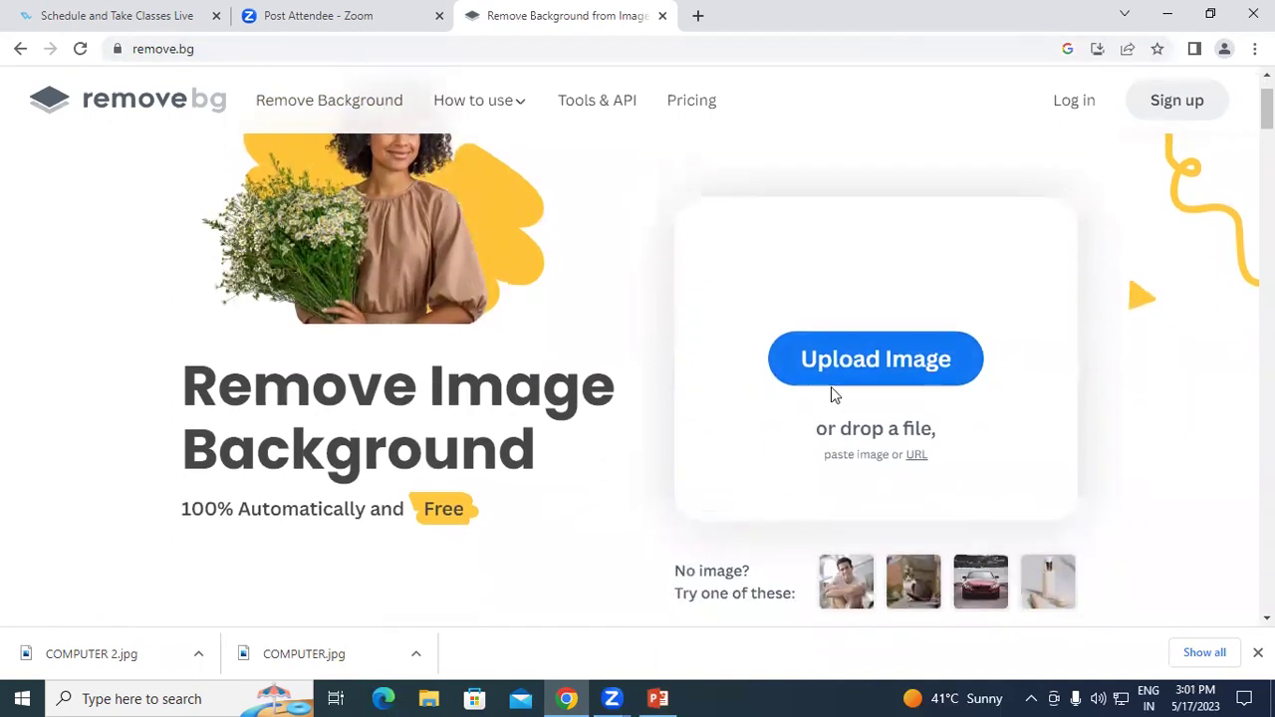
left_click(889, 368)
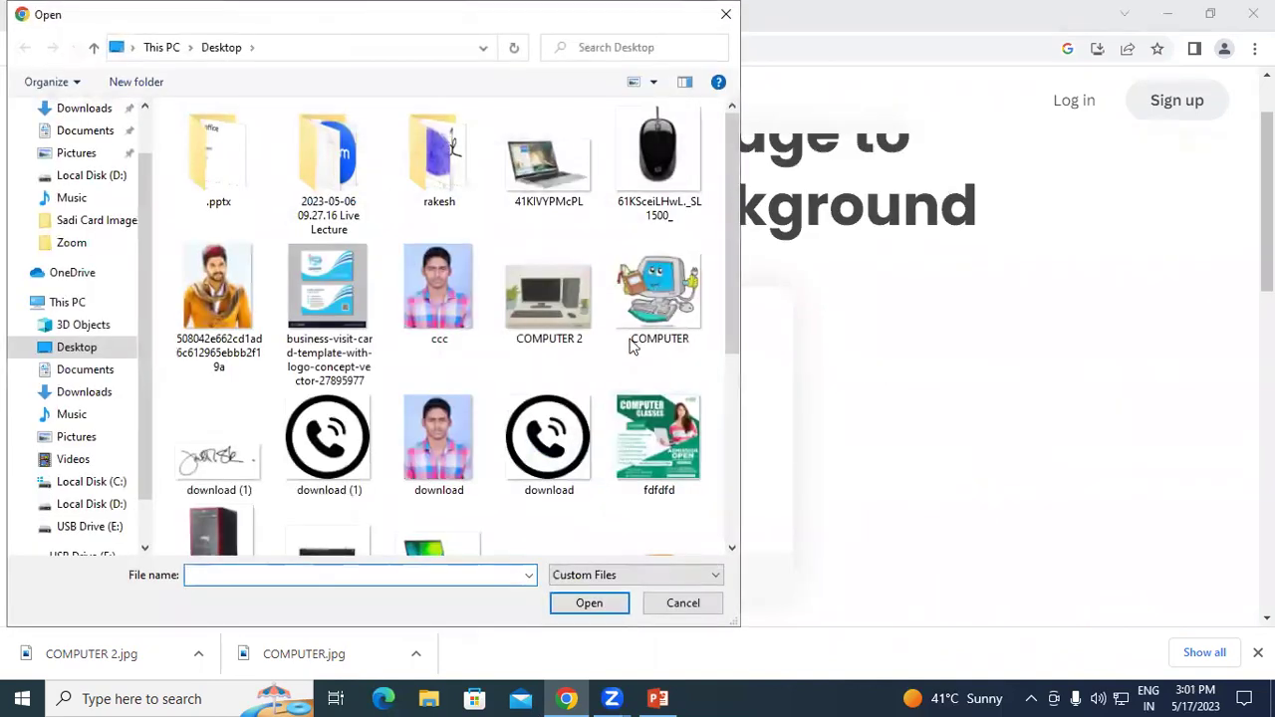
mouse_move(730, 166)
left_mouse_down()
mouse_move(730, 240)
mouse_move(731, 211)
left_mouse_up()
left_click(549, 204)
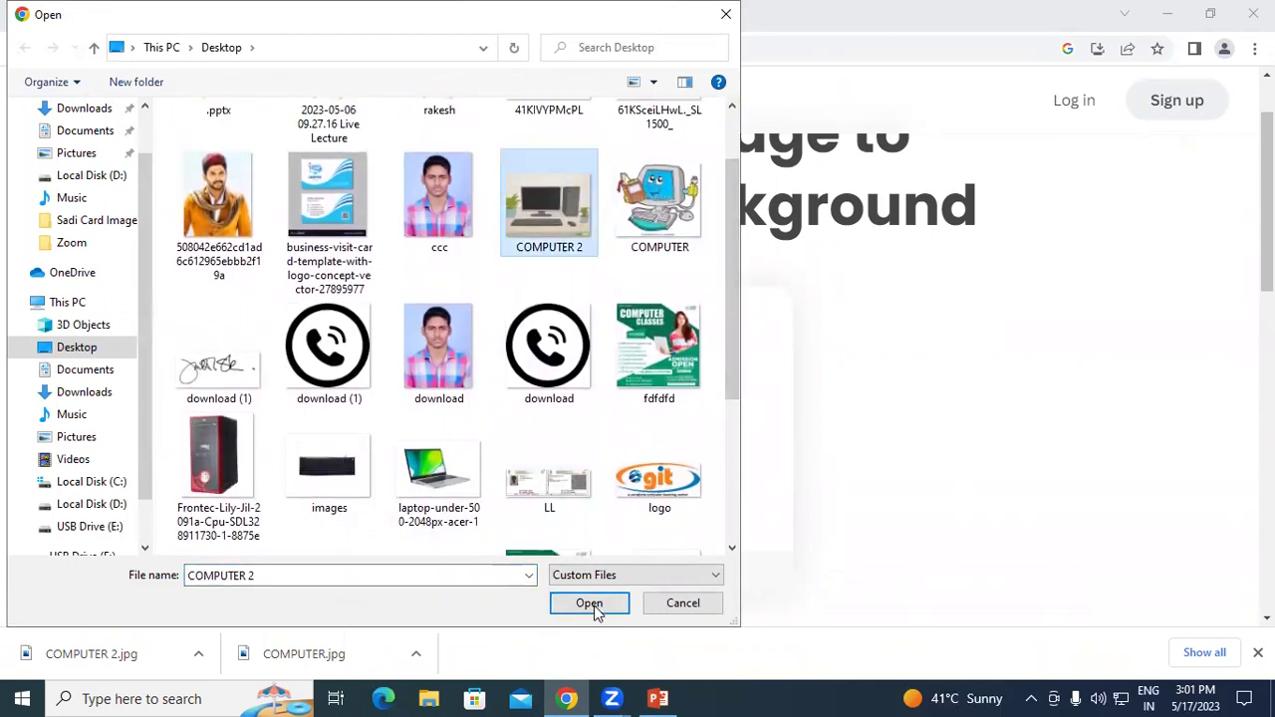
left_click(590, 604)
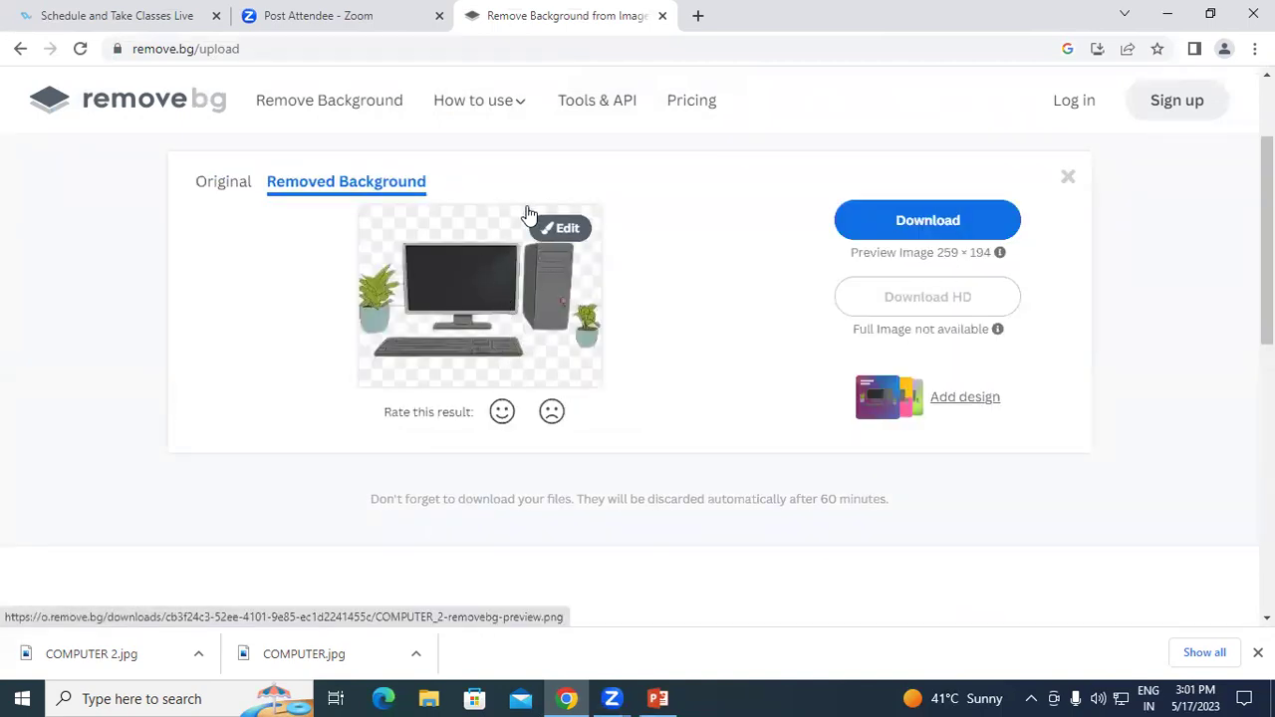
- Save the cutout as COMPUTER_2-removebg-preview PNG, then minimize Chrome
right_click(570, 236)
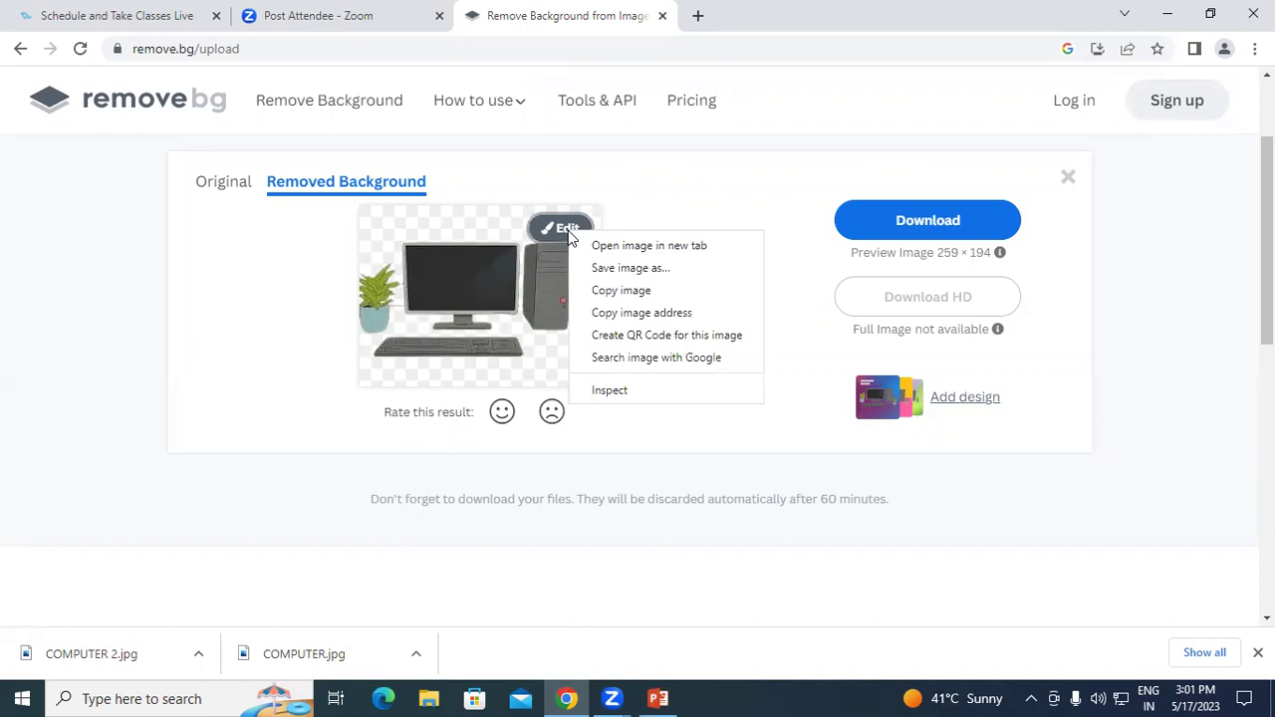
left_click(631, 269)
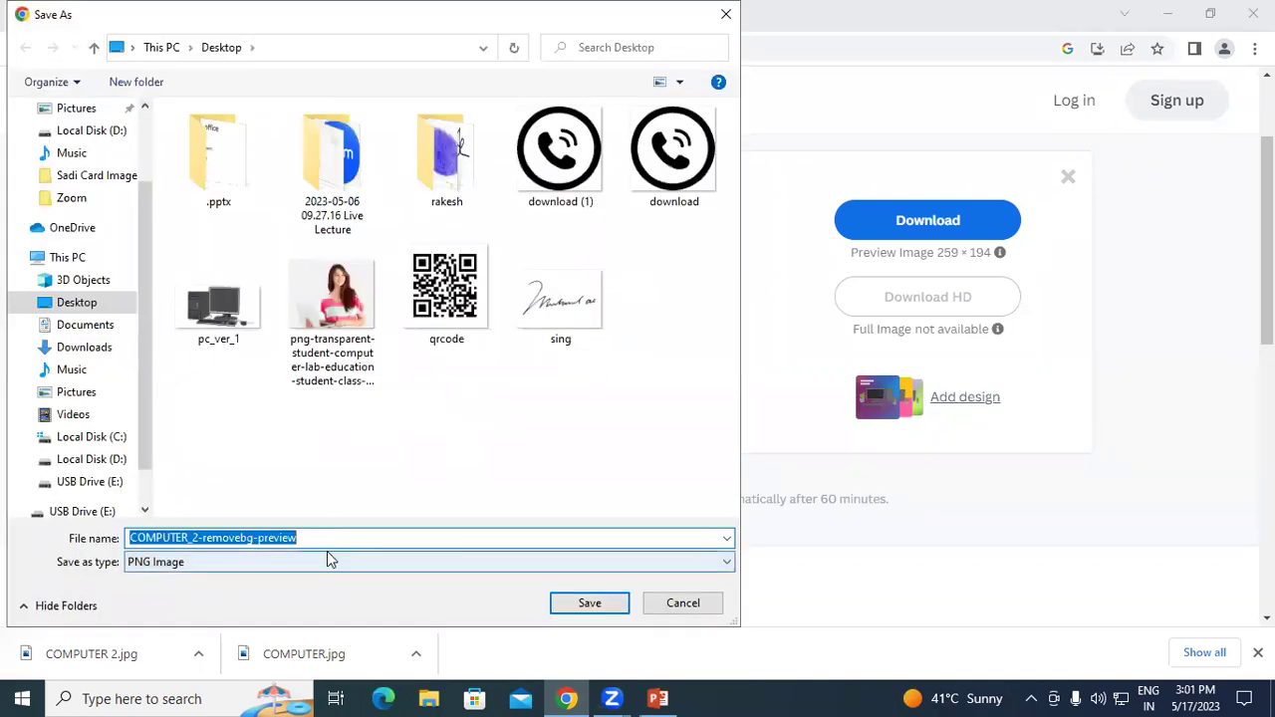
left_click(325, 539)
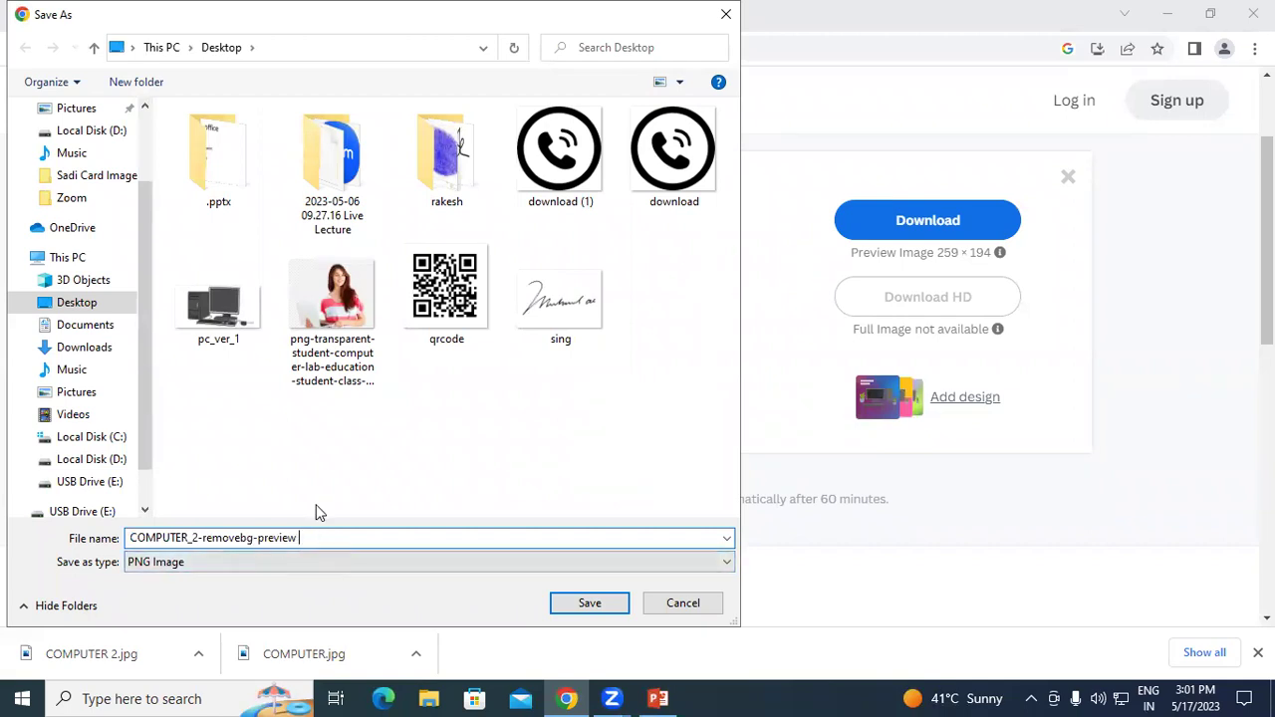
left_click(588, 600)
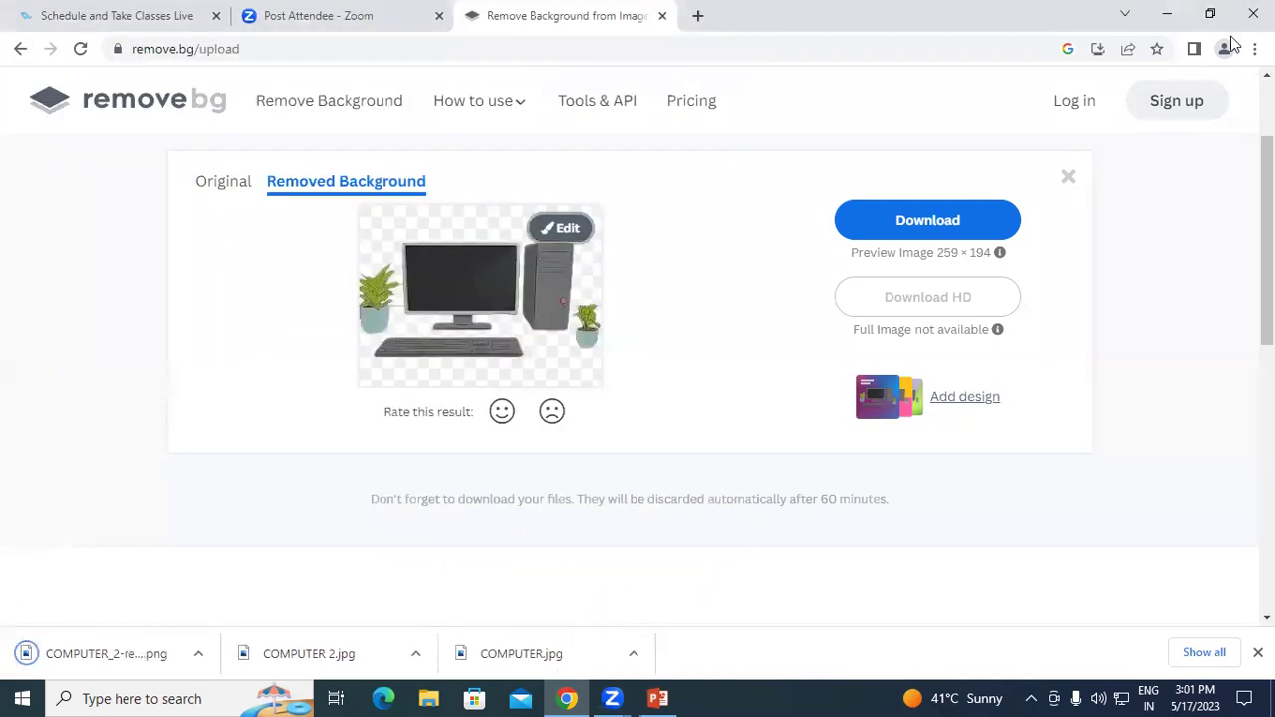
left_click(1168, 14)
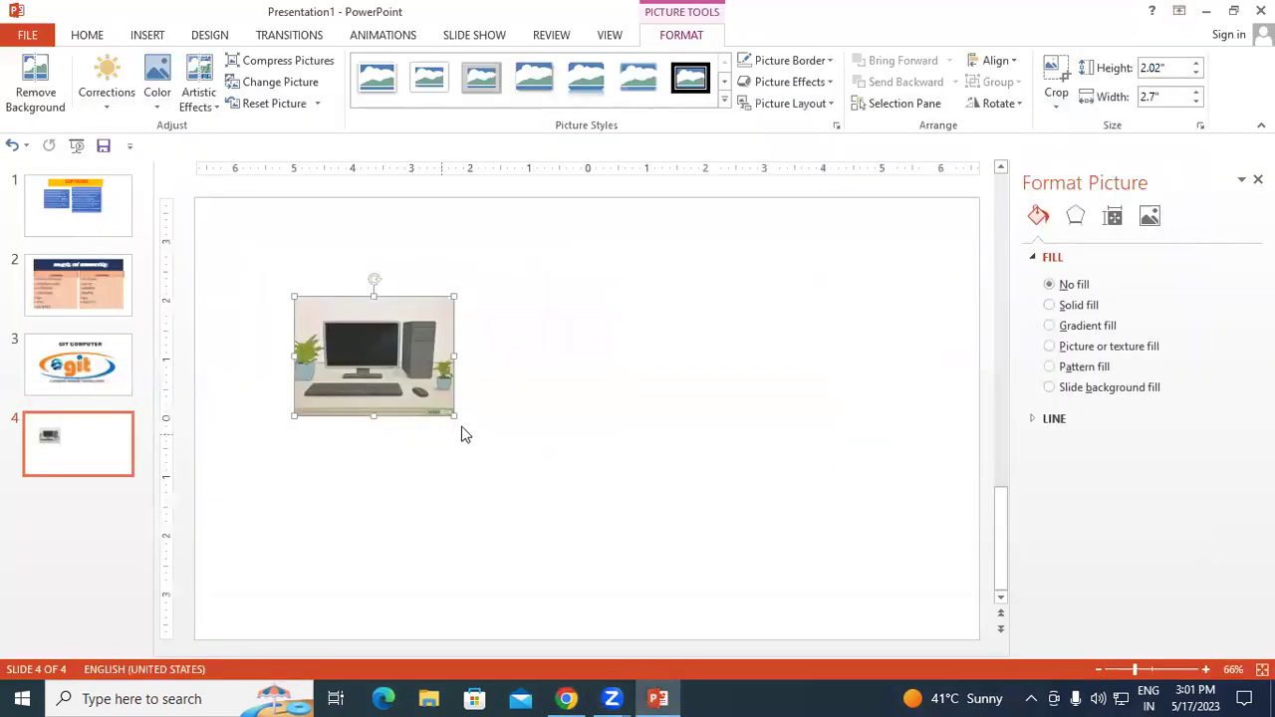
- Replace slide 4's desk photo with the COMPUTER_2-removebg-preview picture
key("Delete")
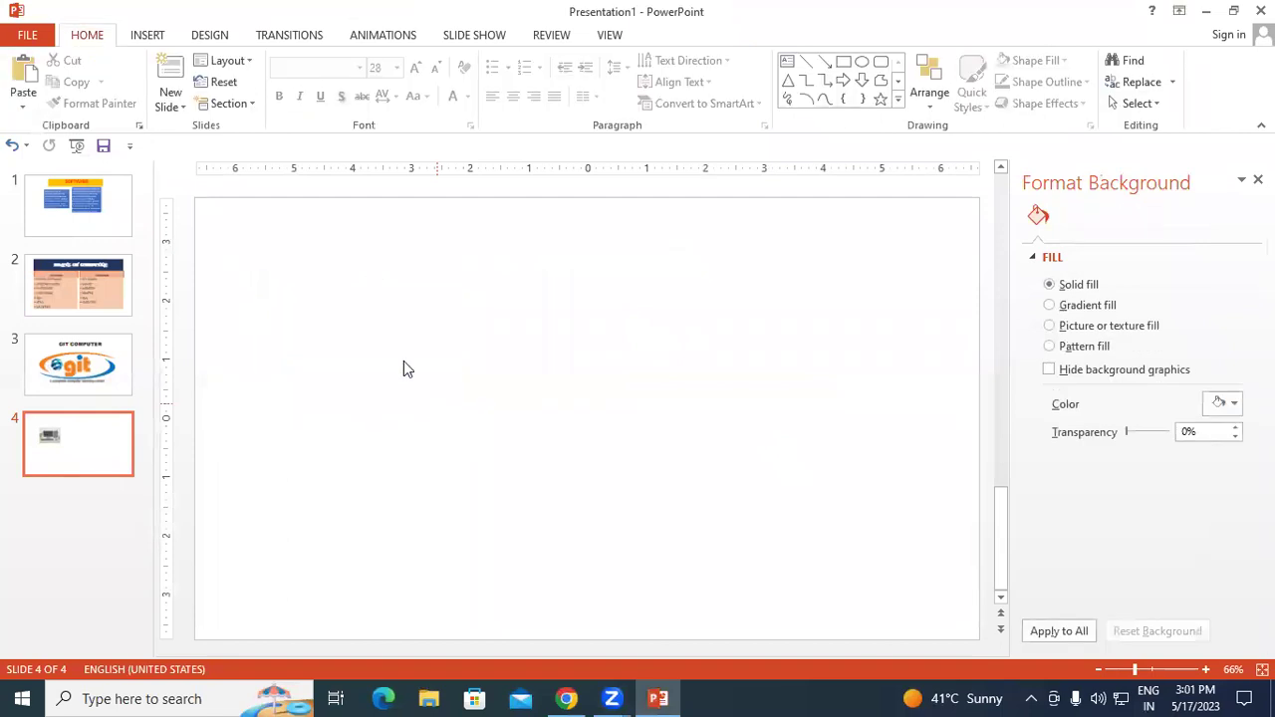
left_click(149, 34)
left_click(126, 96)
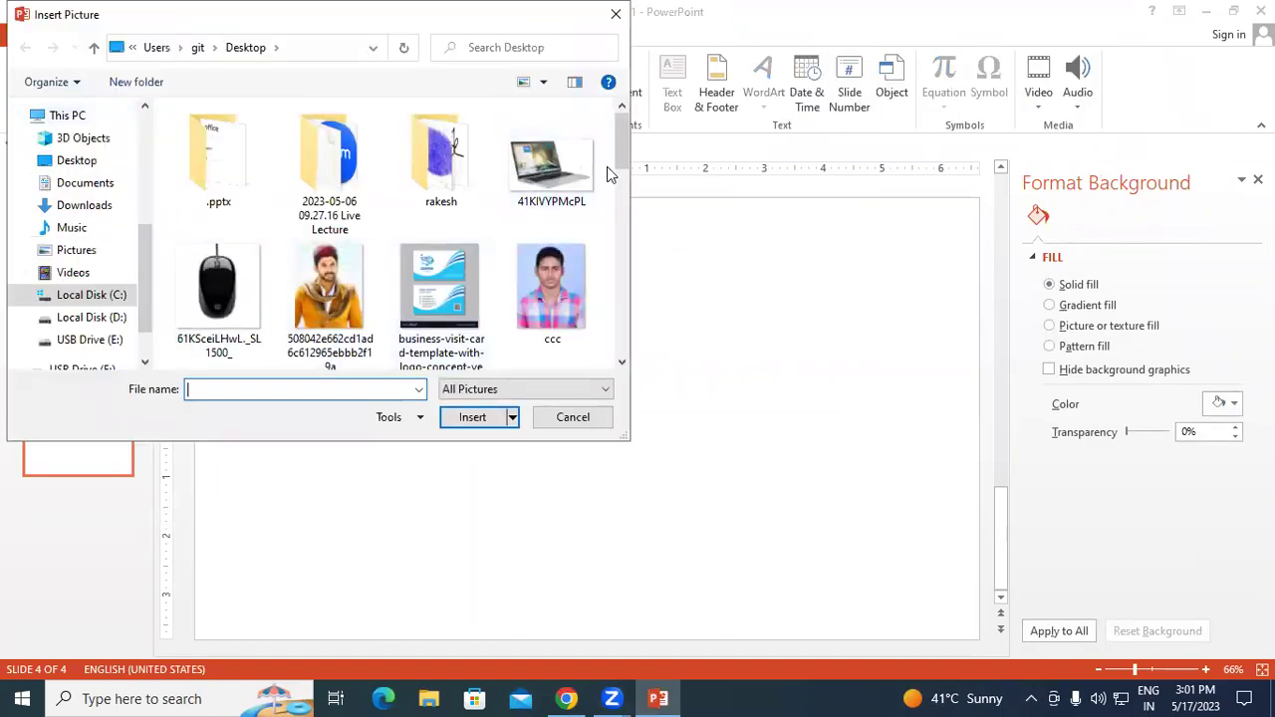
left_click_drag(622, 166, 622, 206)
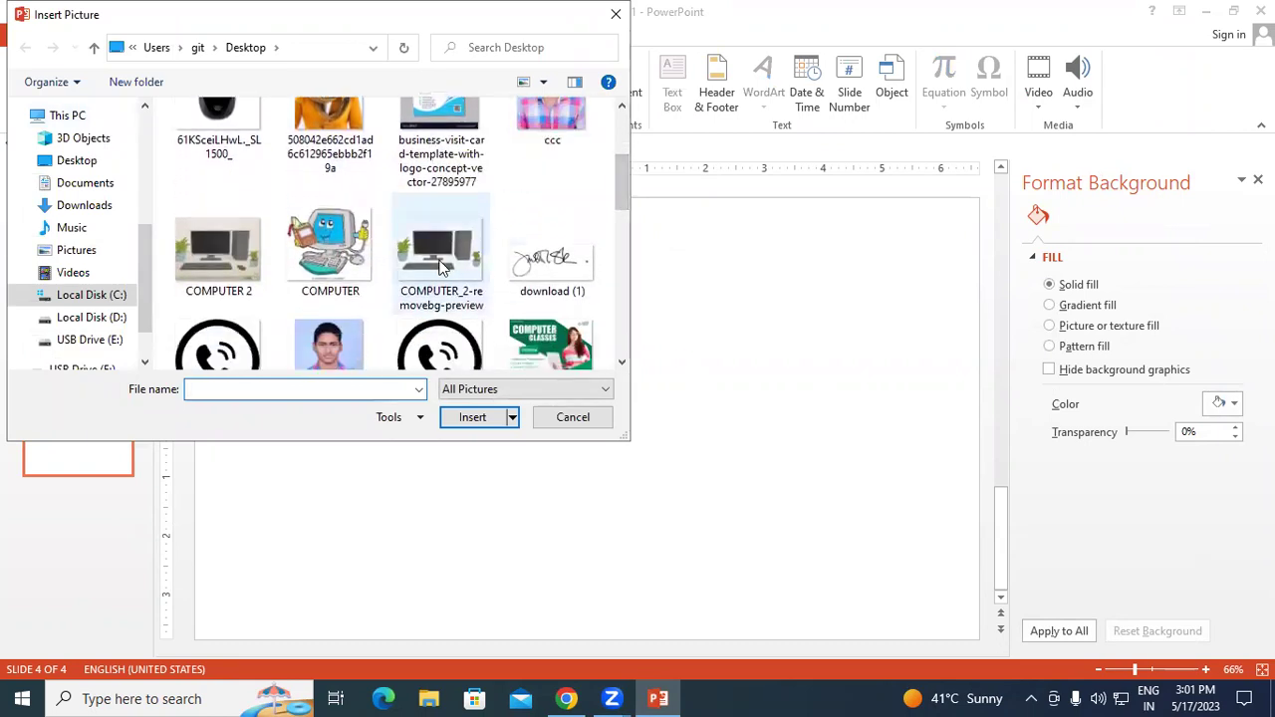
left_click(444, 265)
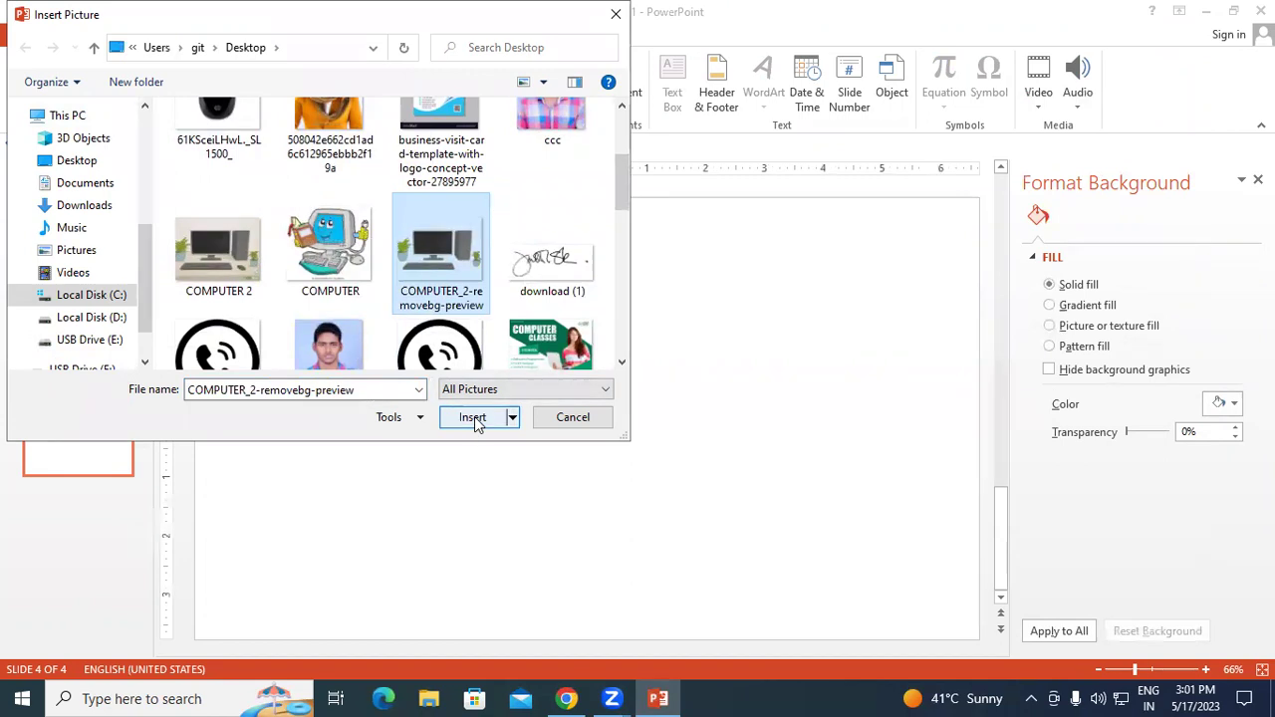
left_click(474, 416)
- Move the computer picture up and to the left of the slide centre
left_click_drag(558, 423, 384, 363)
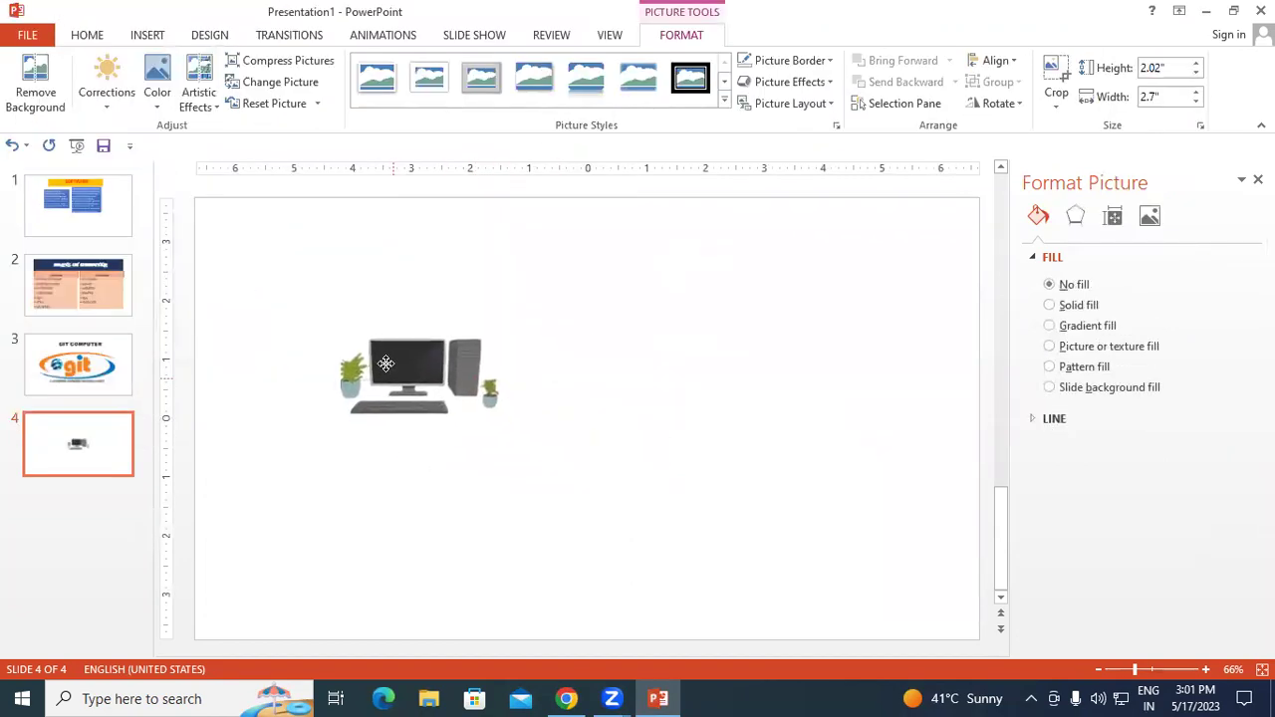
left_click(581, 457)
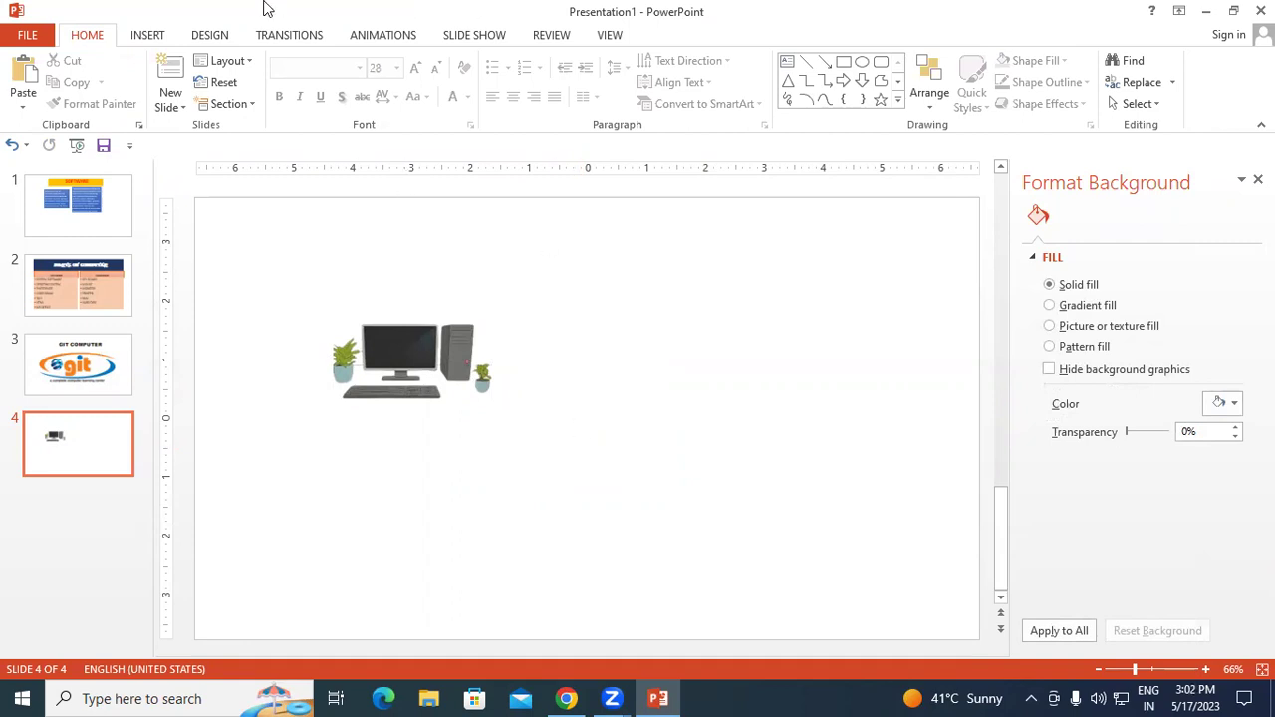
left_click(144, 38)
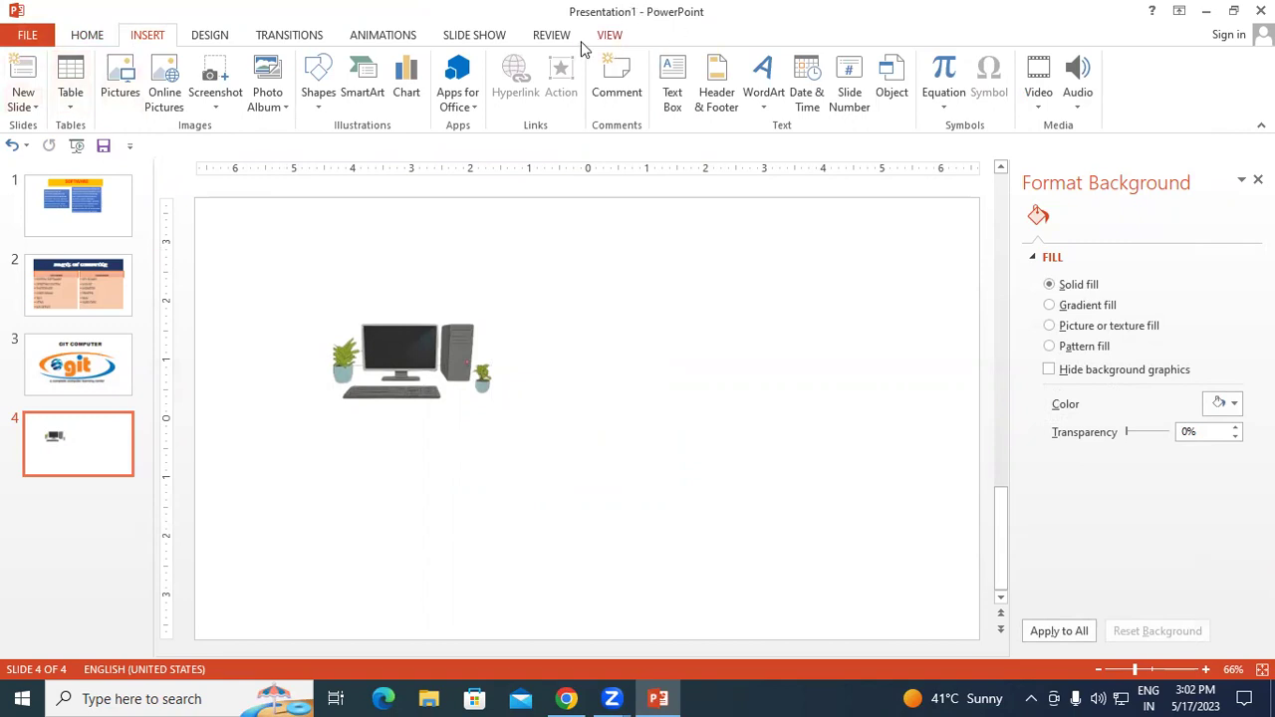
- Apply Remove Background to the computer picture, widening the kept area to include both potted plants
double_click(415, 349)
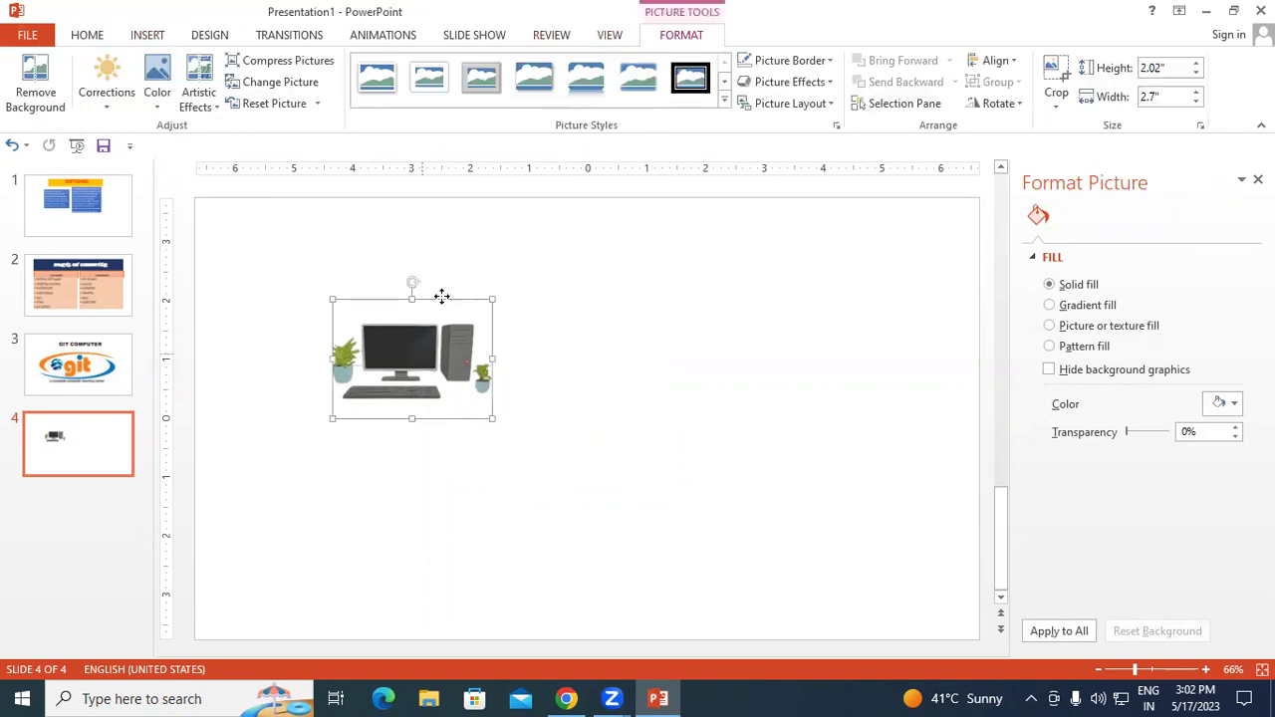
left_click(30, 104)
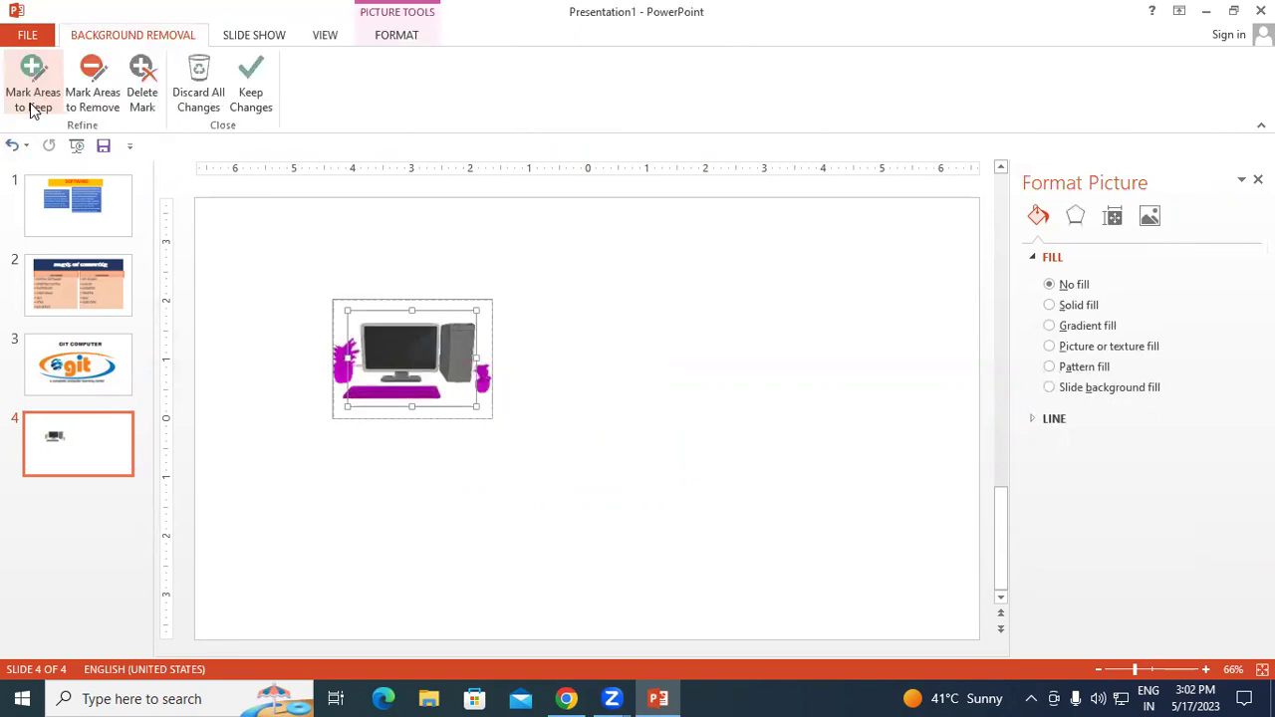
left_click_drag(477, 406, 486, 397)
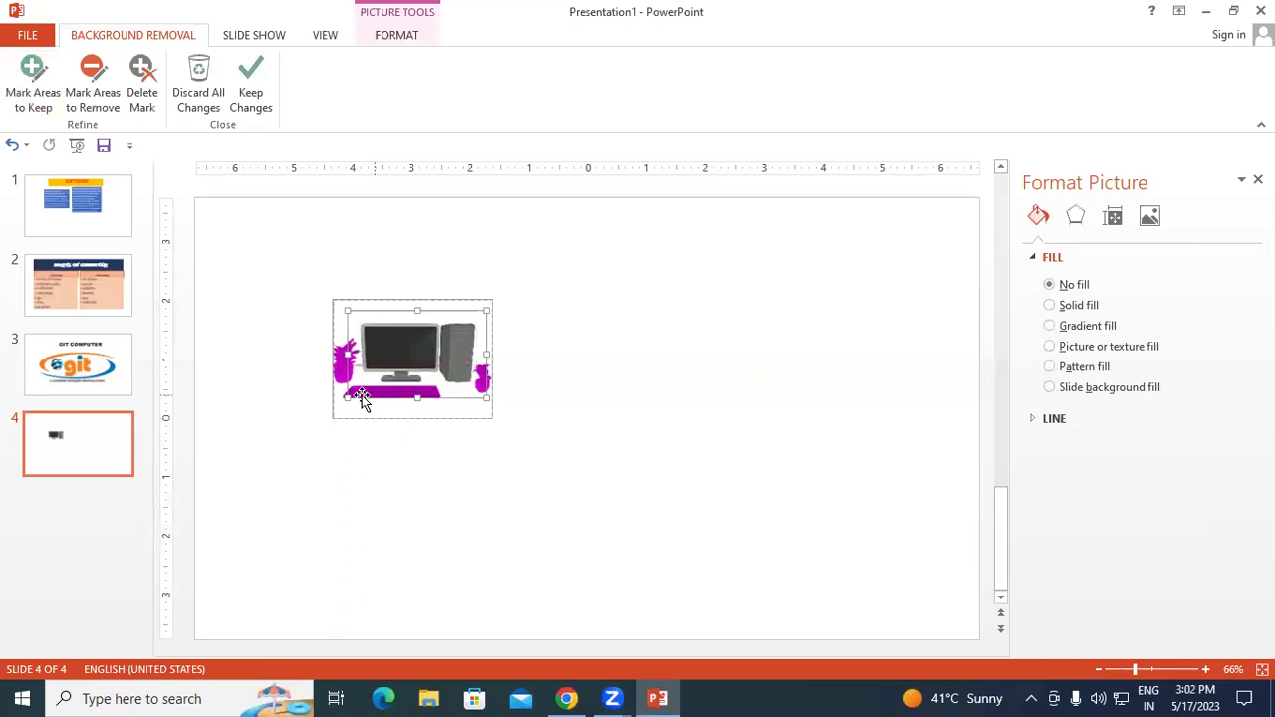
left_click_drag(329, 397, 329, 399)
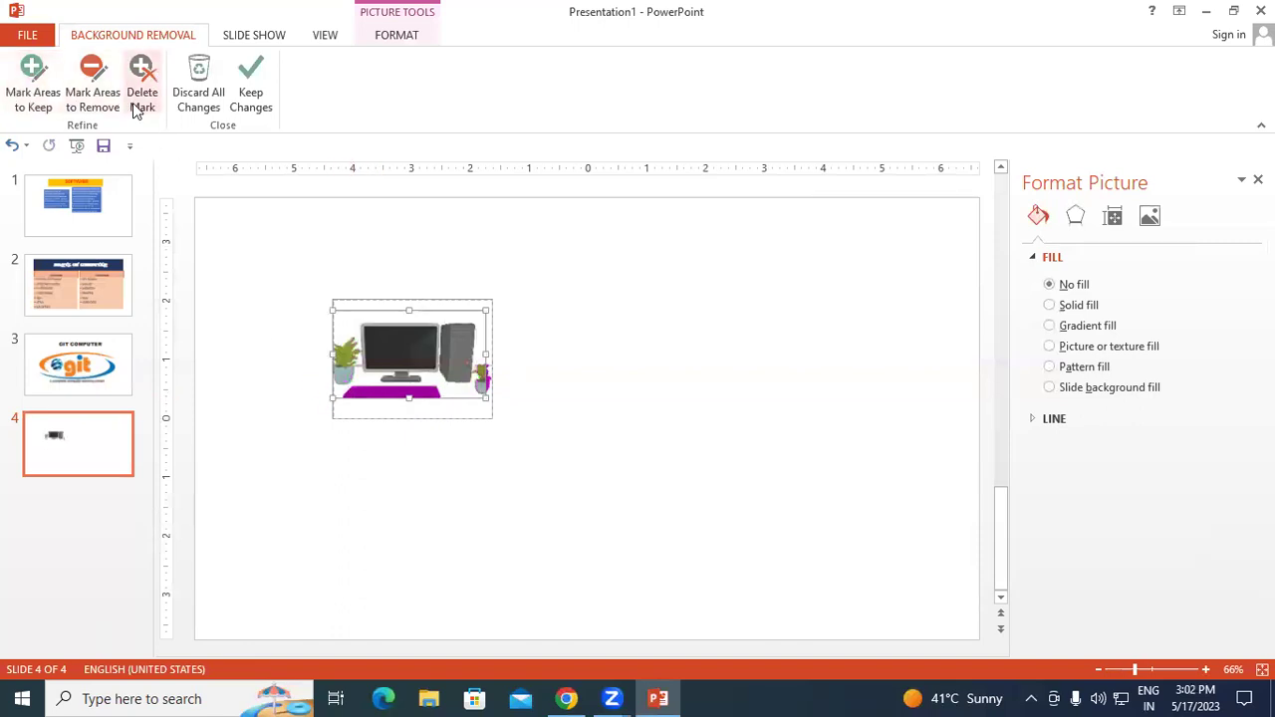
left_click(644, 369)
left_click(441, 373)
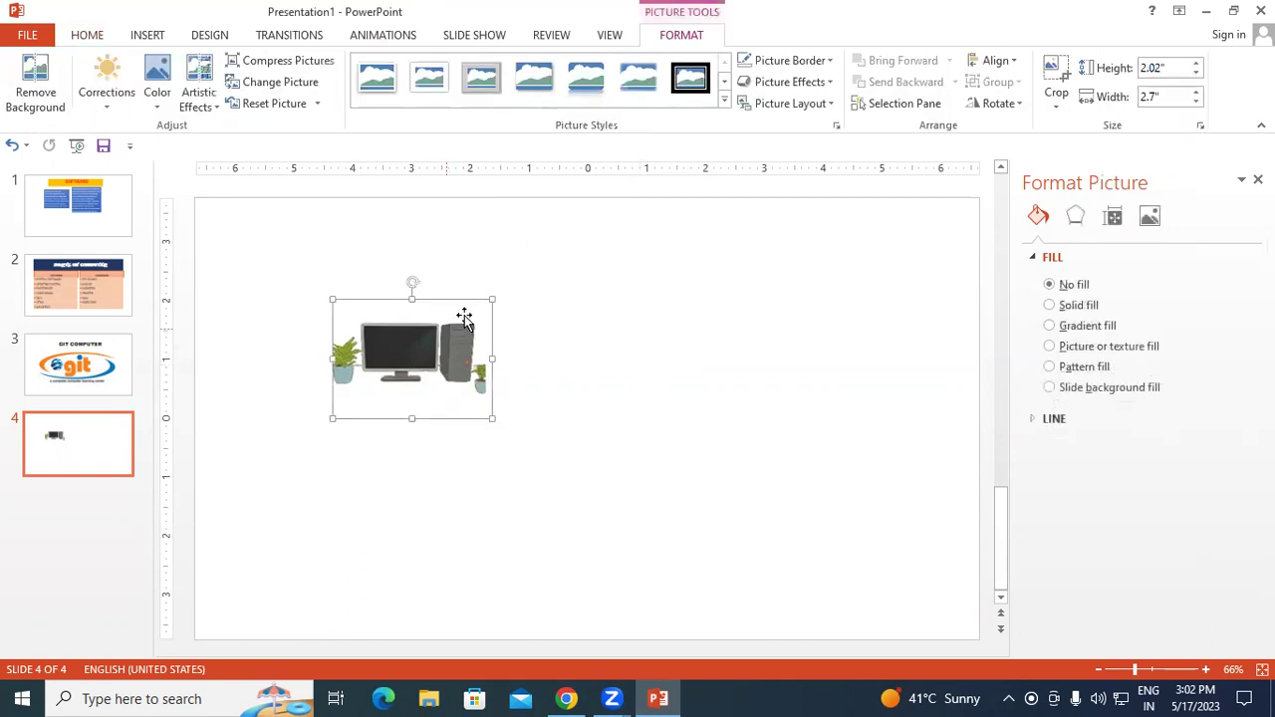
- Shrink the computer picture slightly to 2.01 by 2.69 inches
left_click_drag(490, 298, 489, 299)
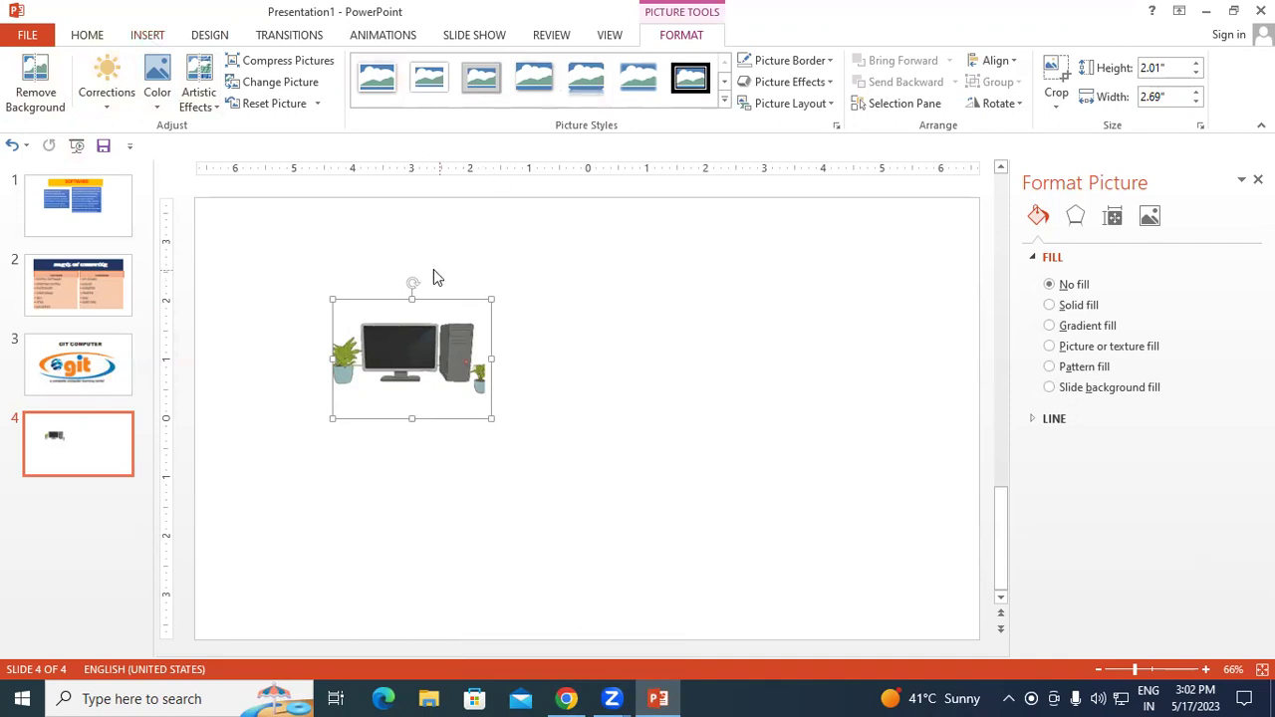
- Switch to slide 3 and select the git logo, browsing picture styles without applying one
left_click(111, 386)
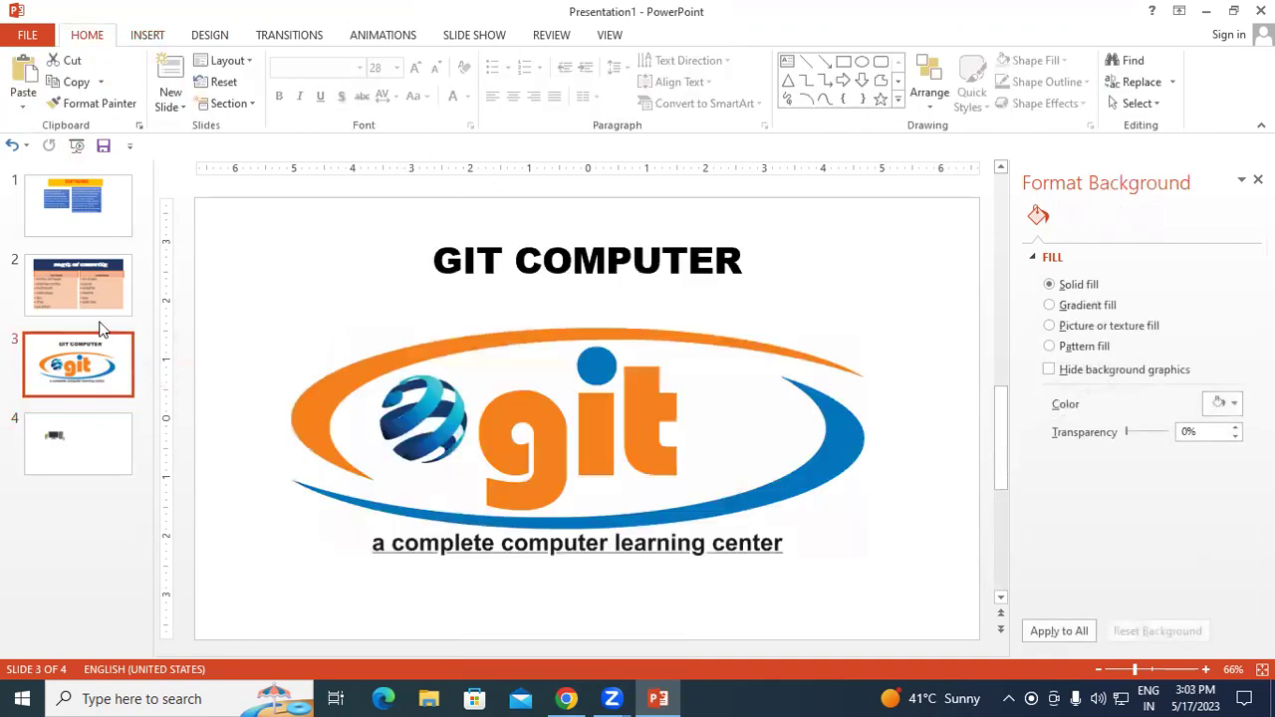
left_click(554, 408)
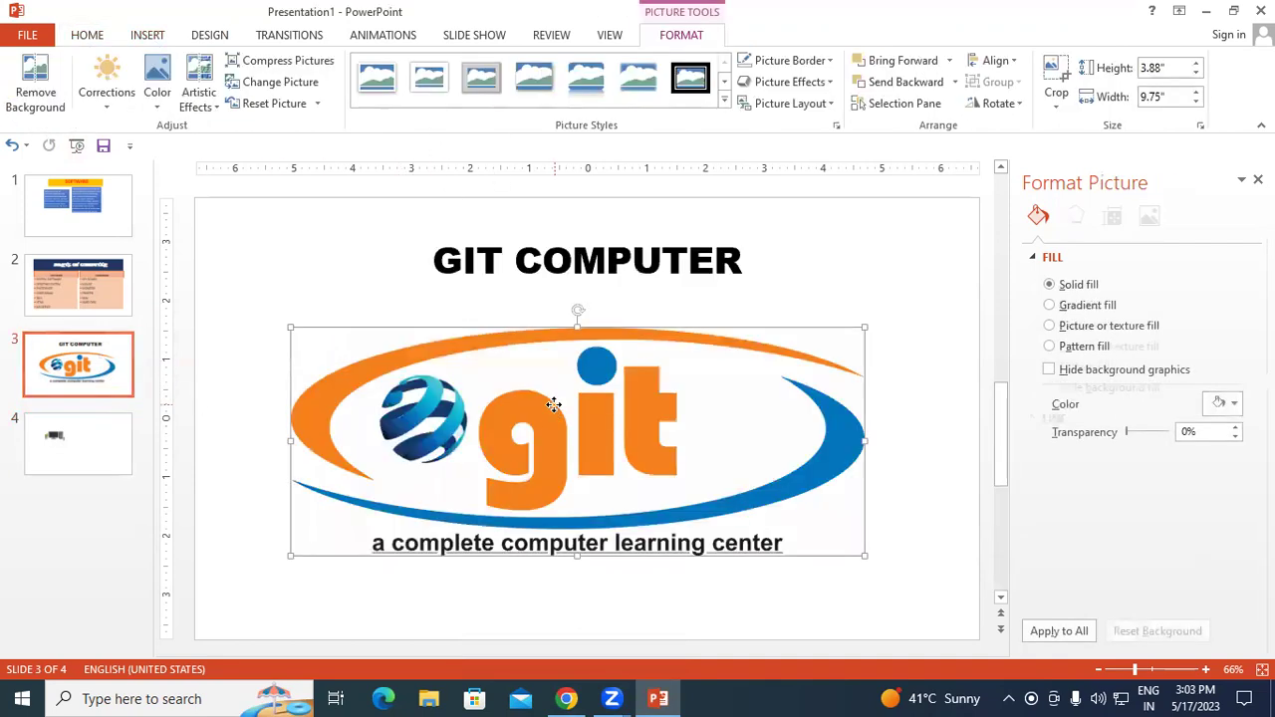
left_click(724, 106)
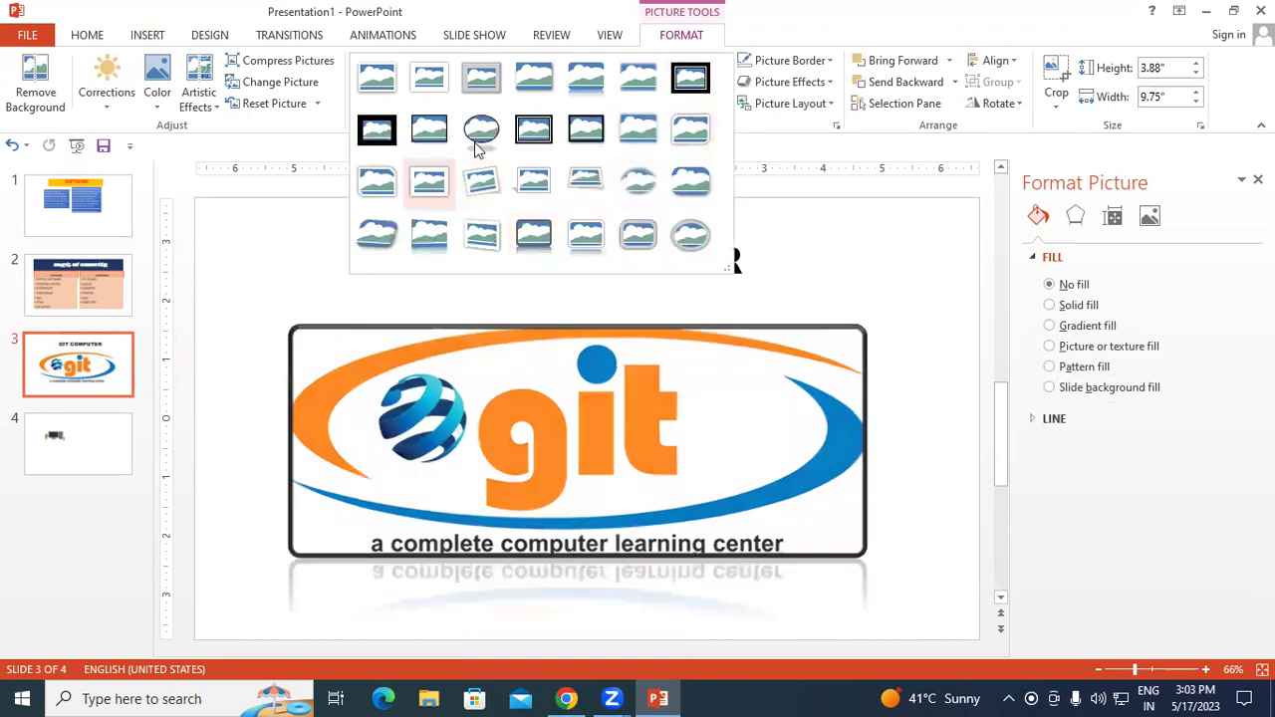
left_click(264, 275)
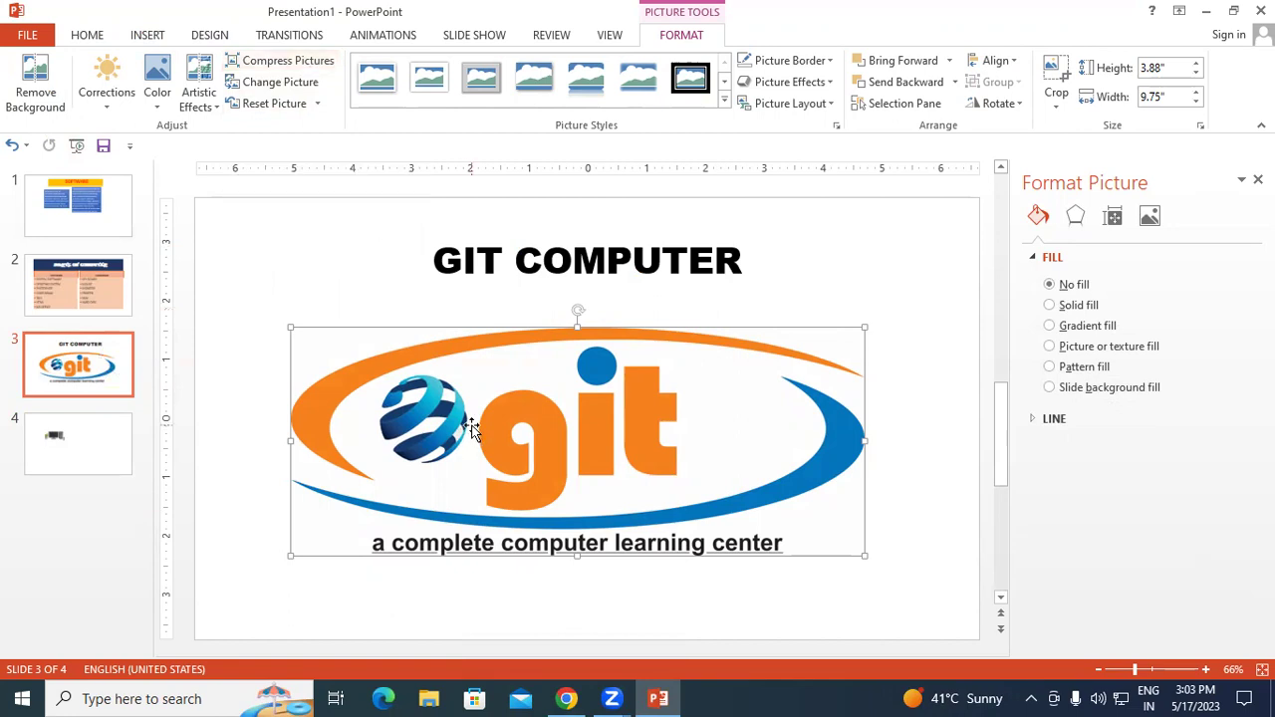
right_click(535, 423)
left_click(508, 409)
left_click(1206, 12)
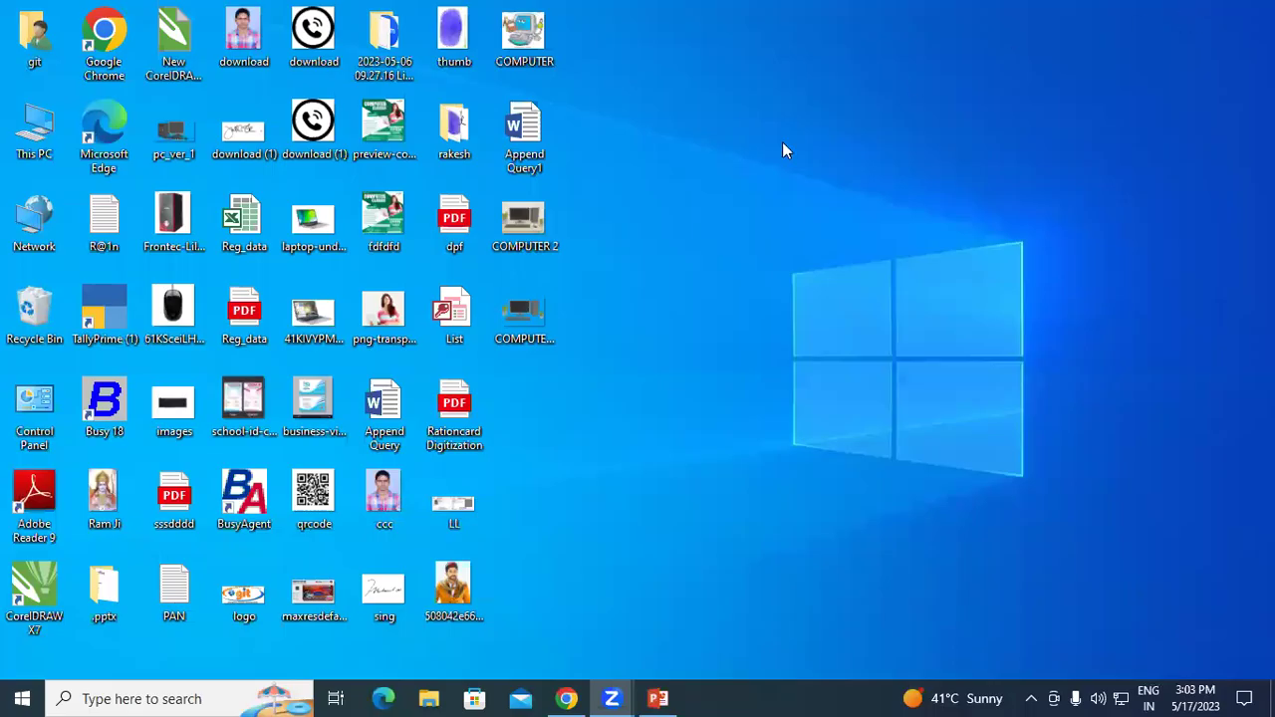
right_click(231, 604)
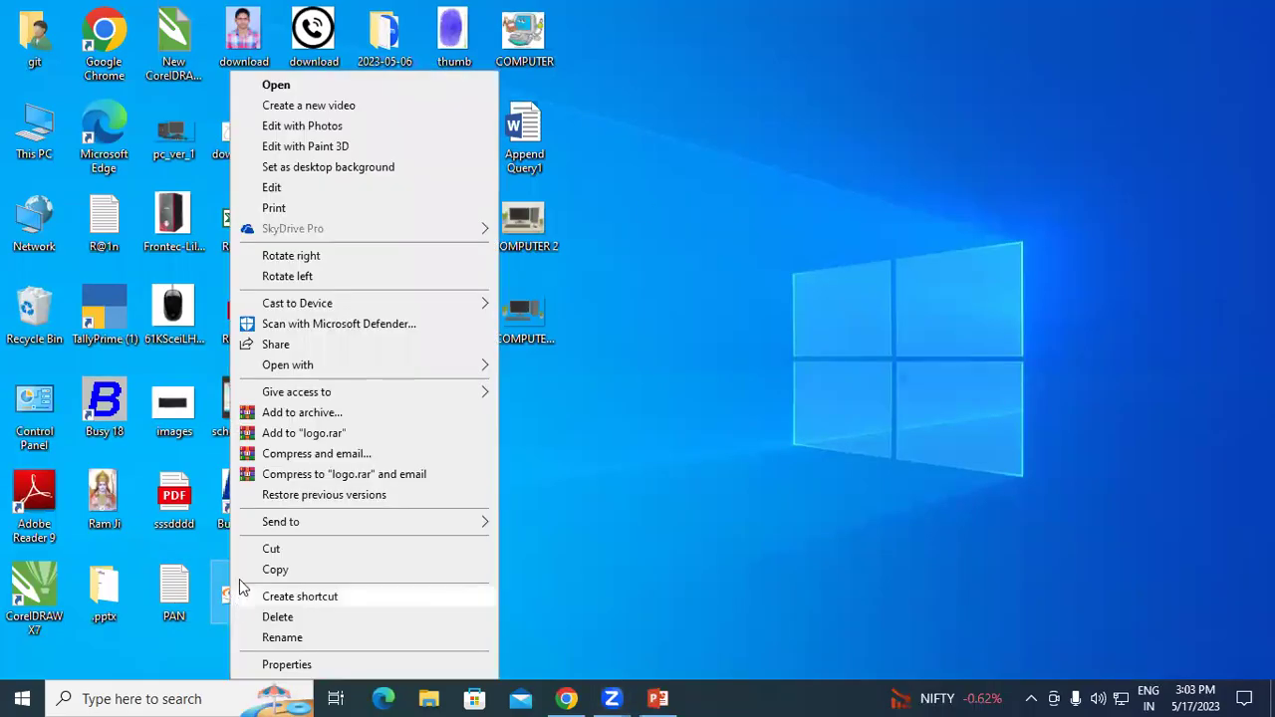
left_click(284, 666)
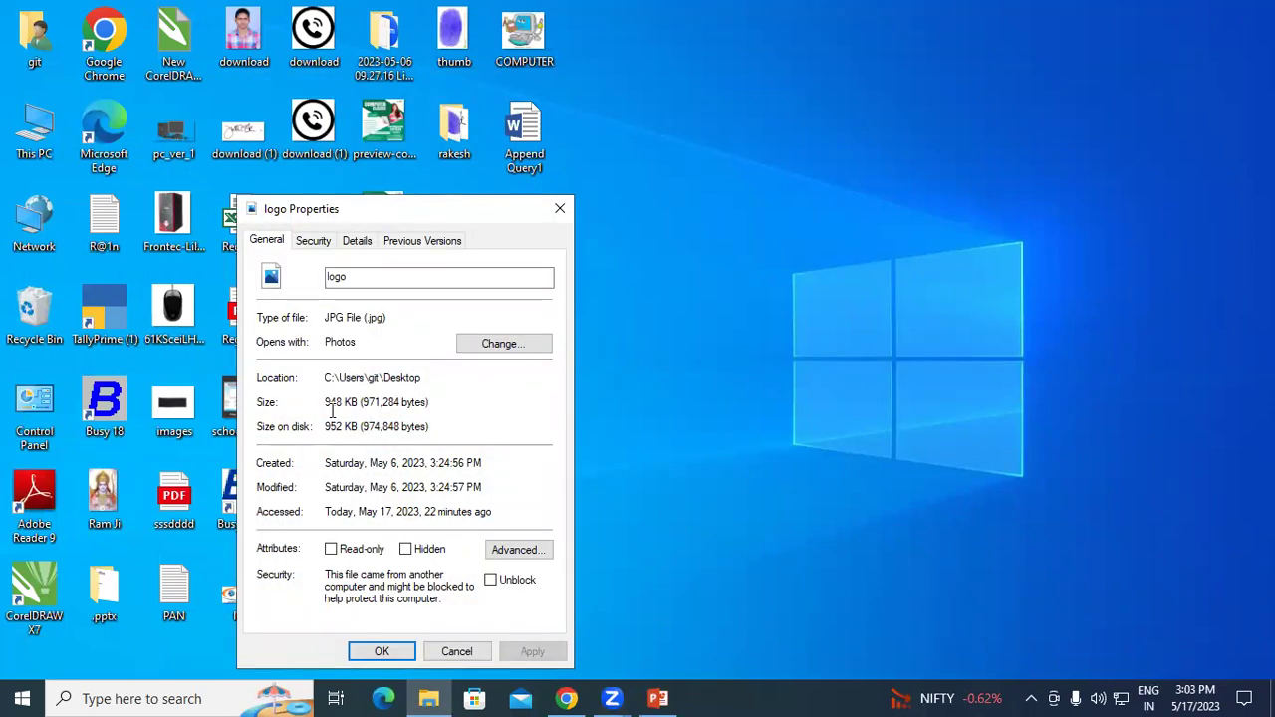
left_click(560, 208)
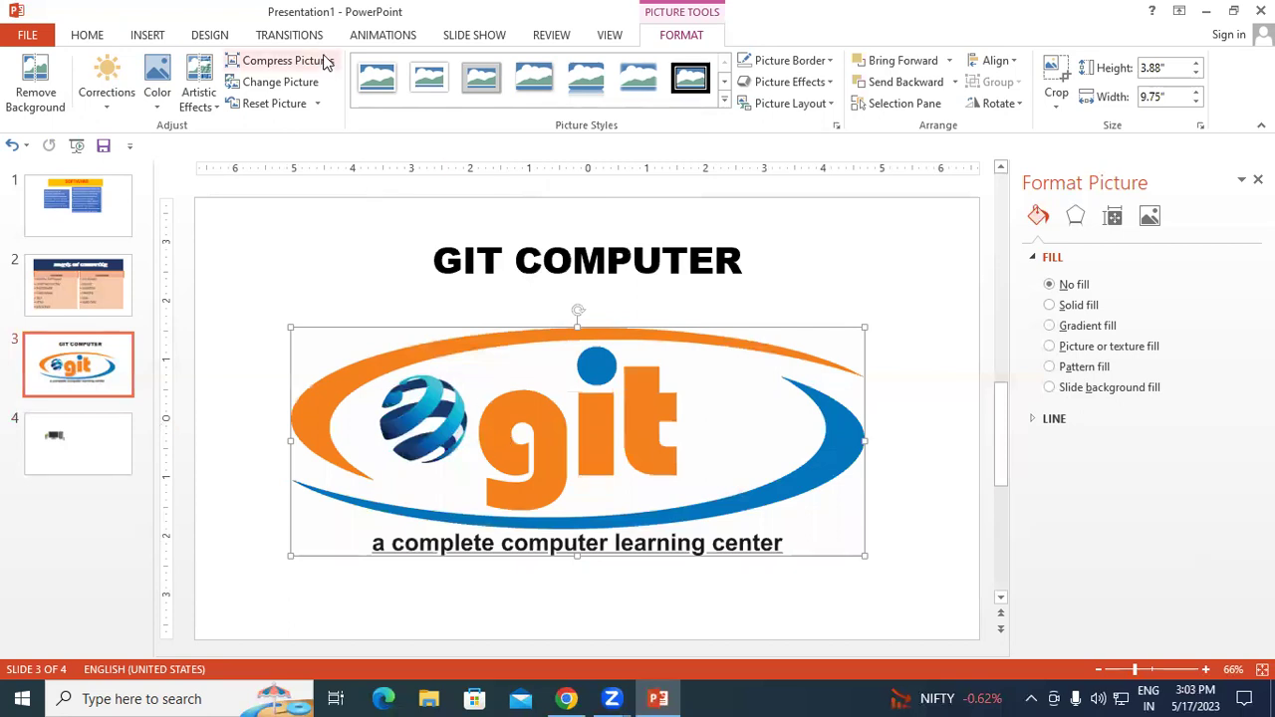
- Compress the git logo picture to E-mail (96 ppi)
left_click(324, 65)
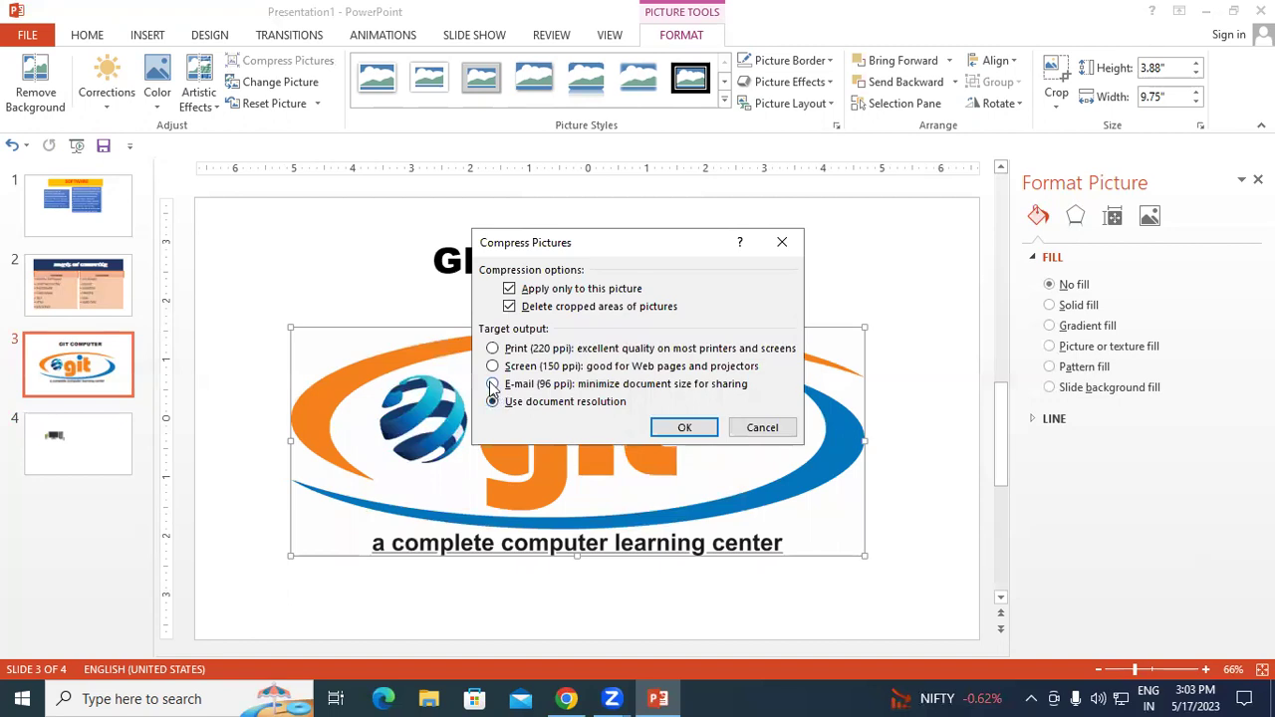
left_click(492, 385)
left_click(684, 428)
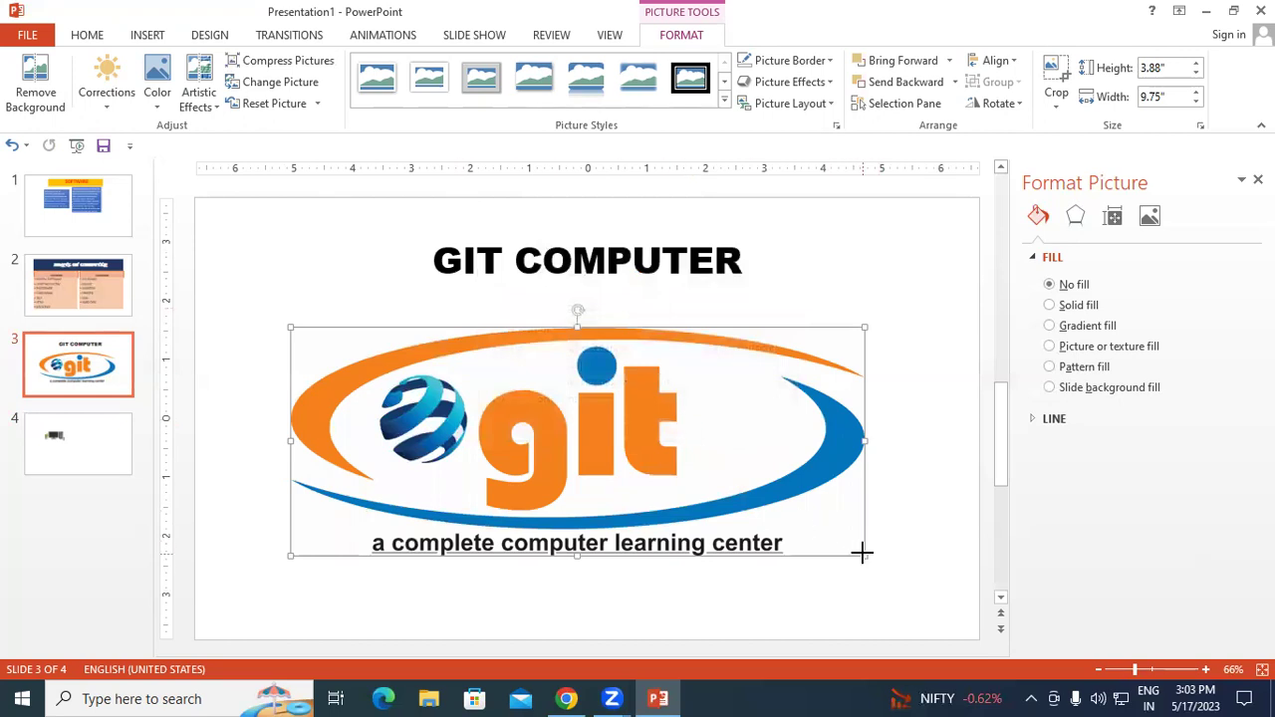
- Shrink the git logo to about 3.36 by 8.44 inches
left_click_drag(861, 555, 799, 529)
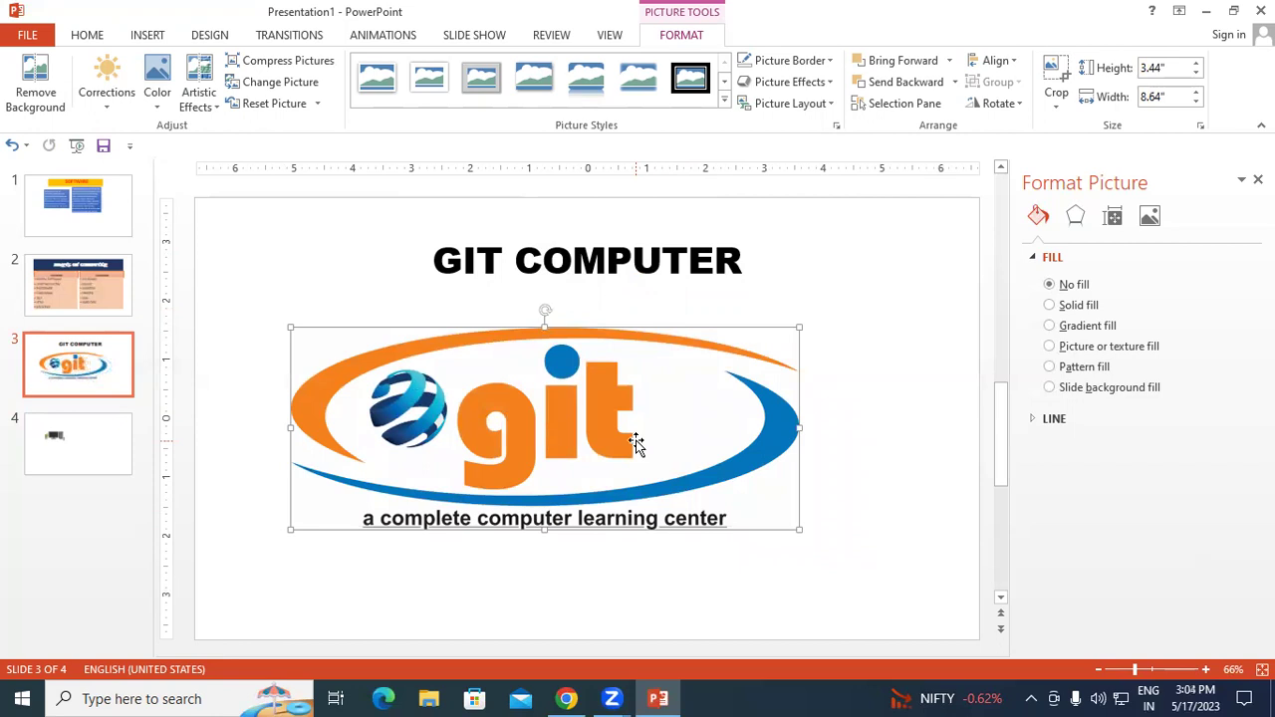
mouse_move(800, 529)
left_mouse_down()
mouse_move(747, 517)
mouse_move(759, 546)
left_mouse_up()
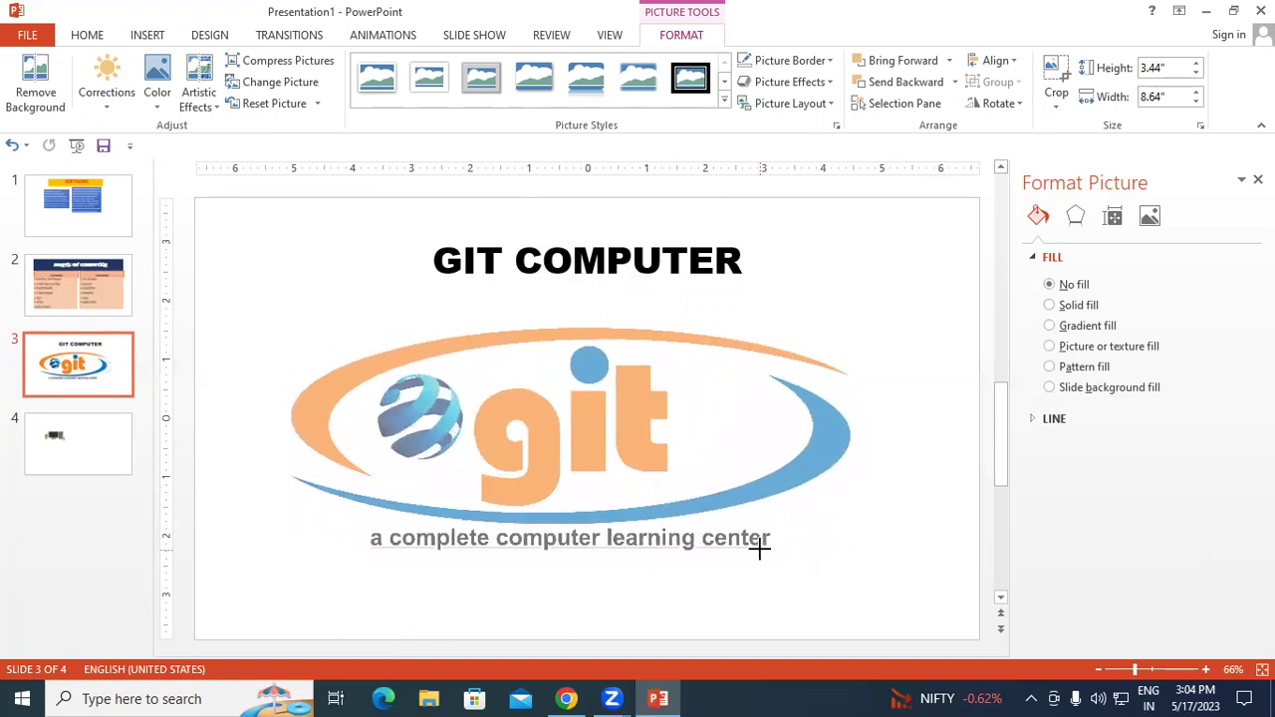
left_click_drag(760, 546, 721, 527)
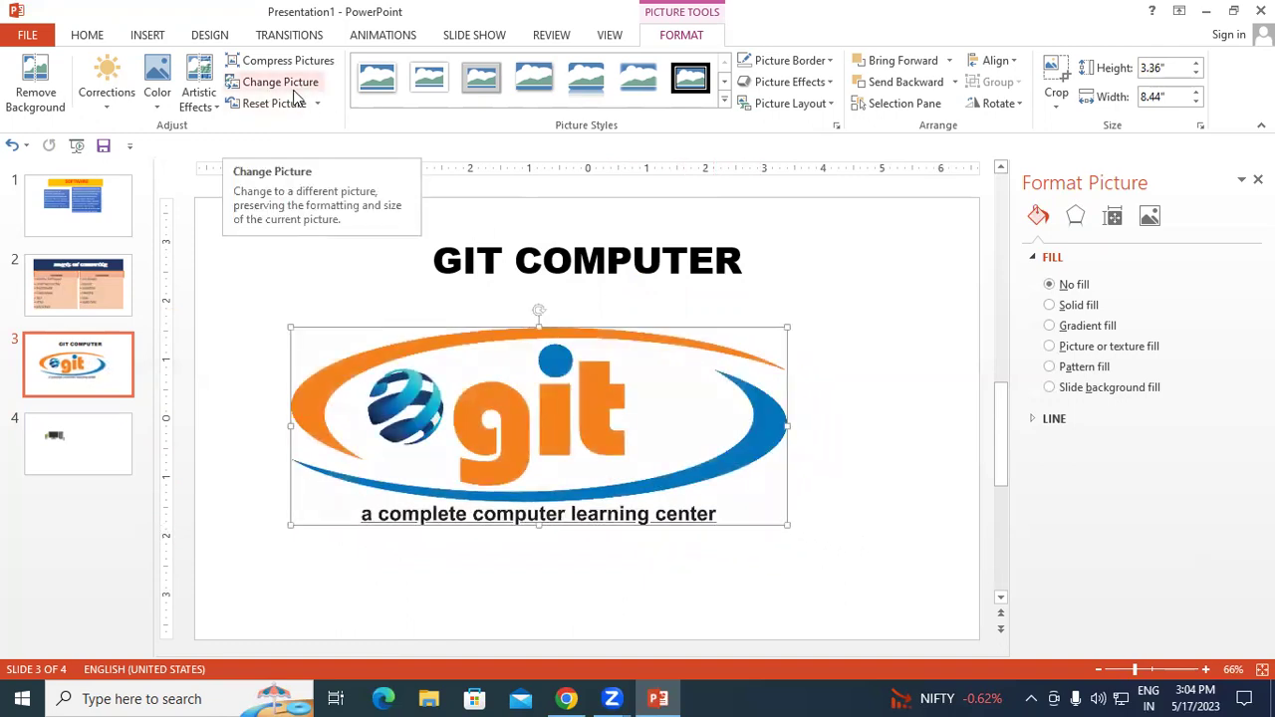
- Give the git logo the oval picture style with a red picture border
left_click(726, 101)
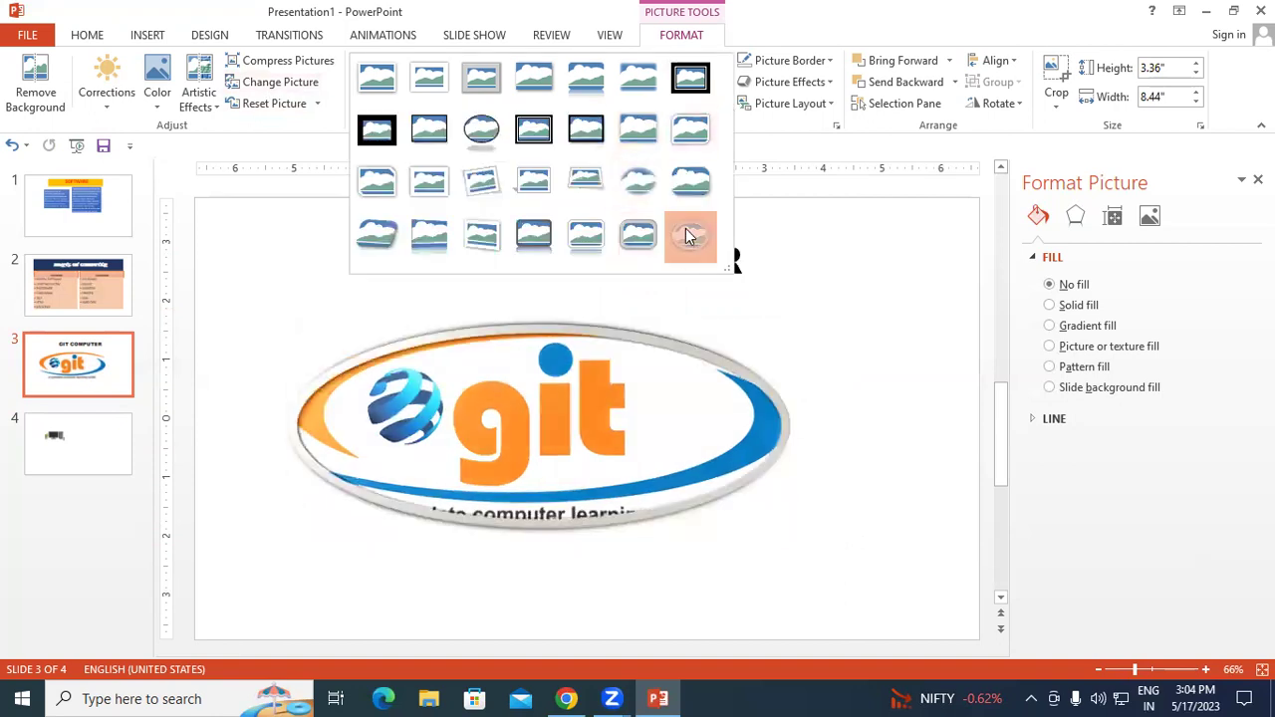
left_click(686, 235)
left_click(829, 61)
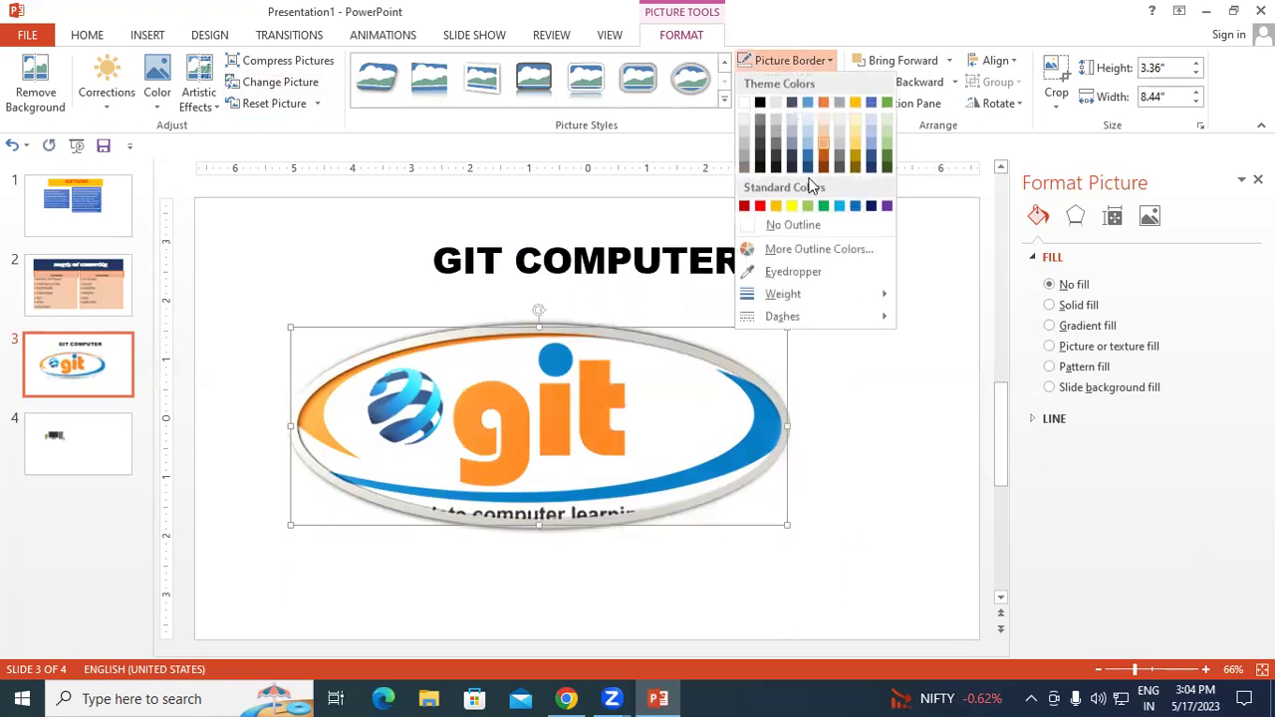
left_click(760, 205)
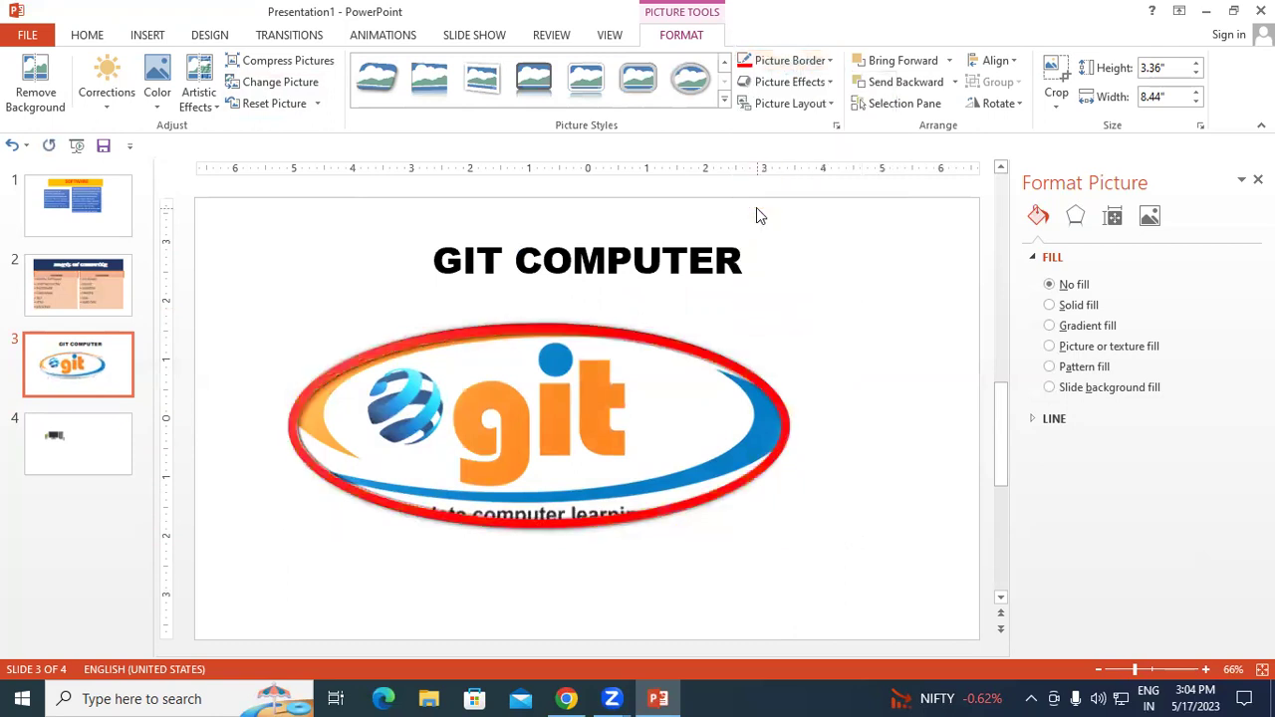
- Add a green glow around the logo, previewing picture layouts without applying one
left_click(833, 86)
mouse_move(776, 239)
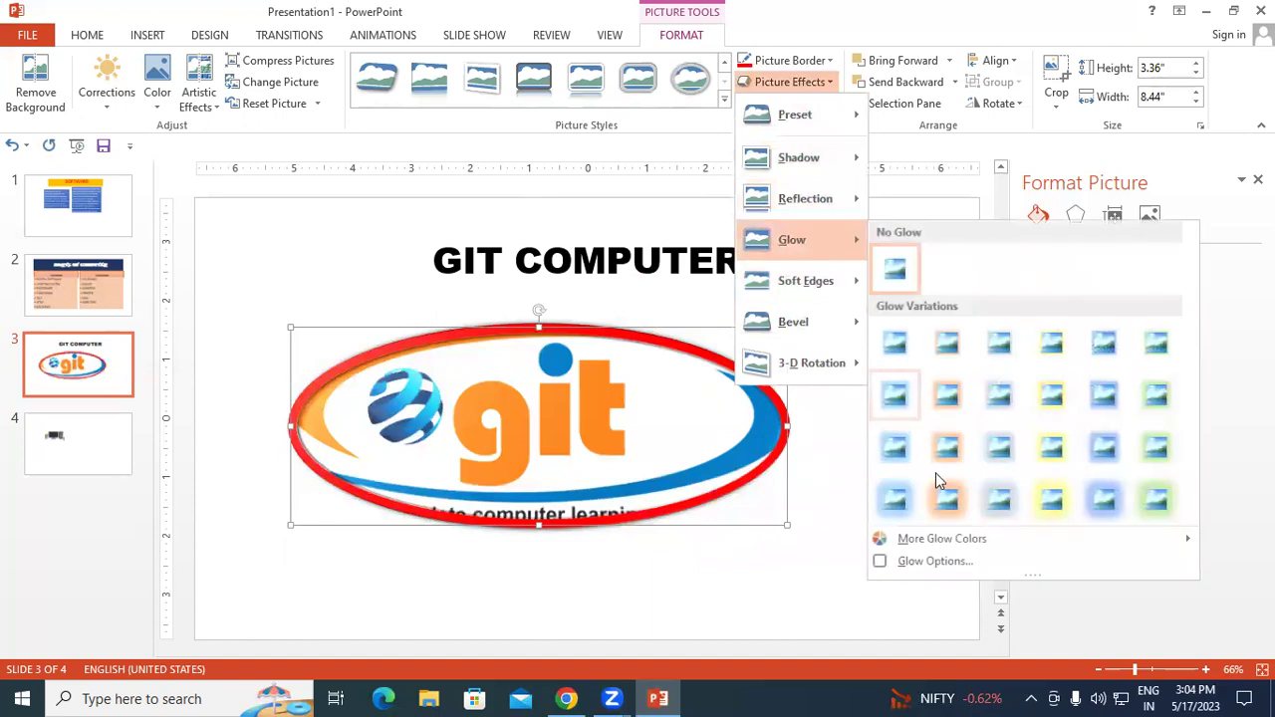
left_click(1153, 504)
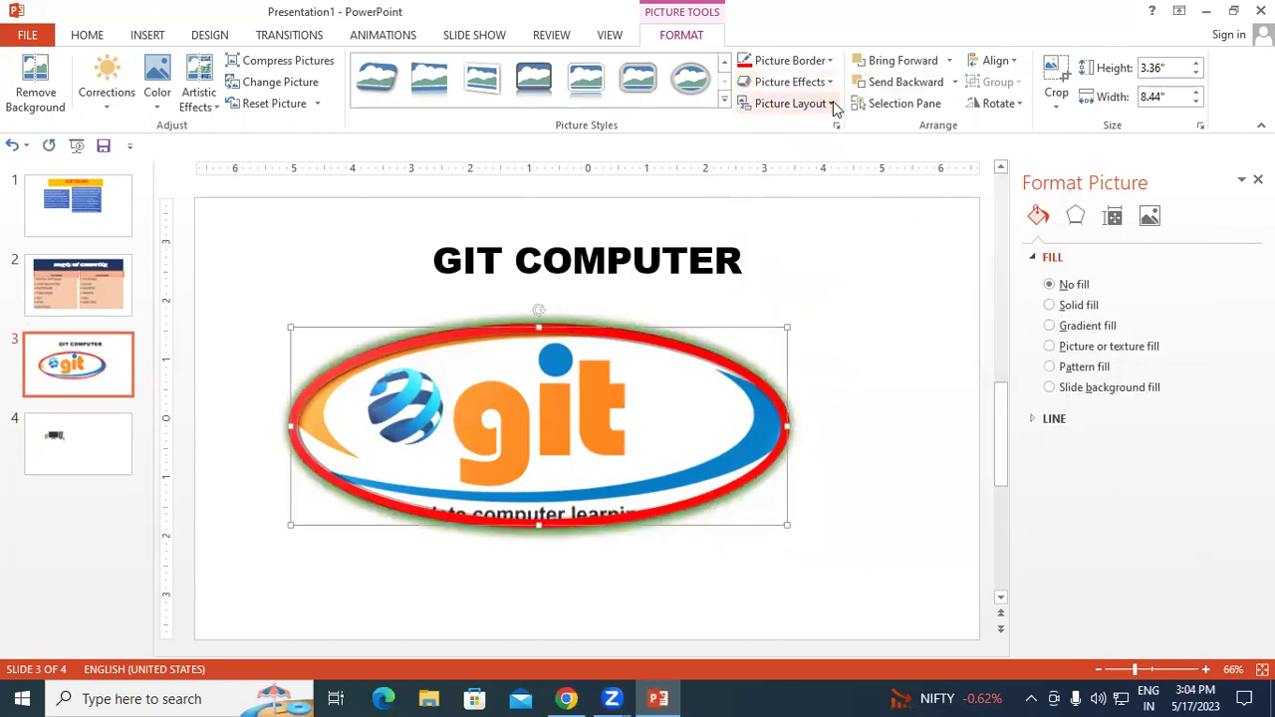
left_click(833, 104)
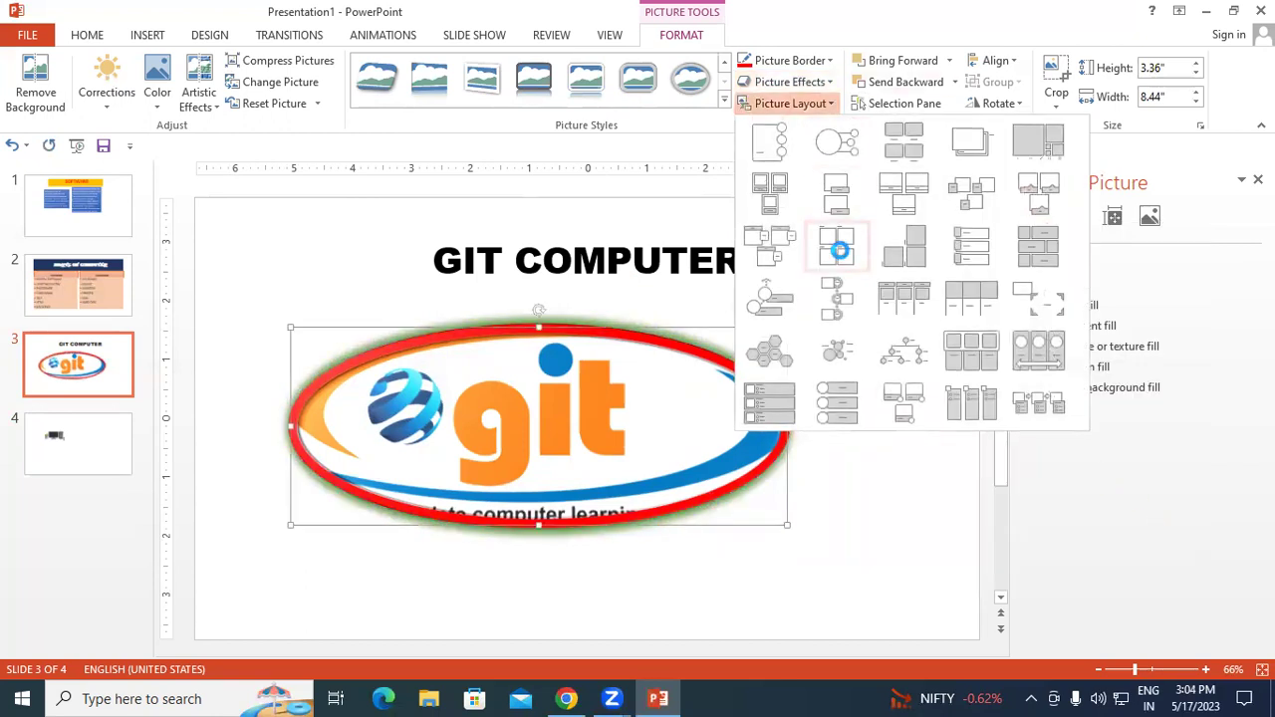
left_click(356, 185)
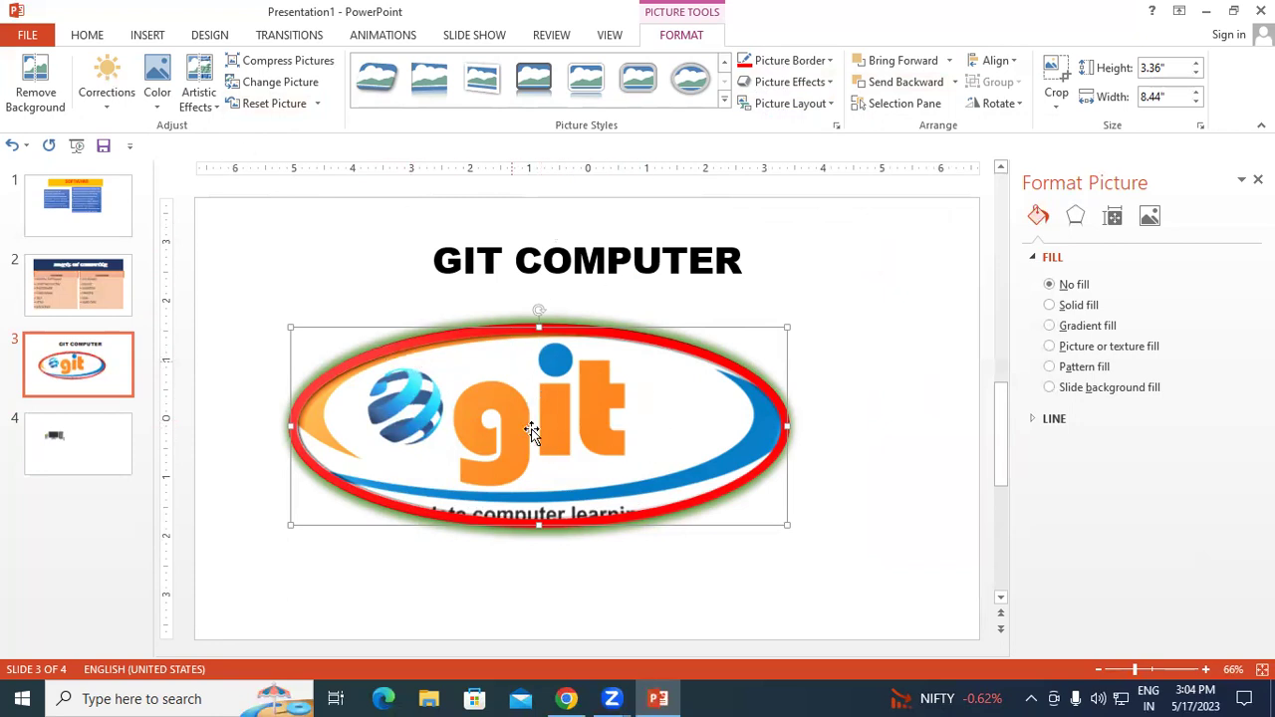
- Replace the git logo with the computer mouse image from file, then switch to slide 2
left_click(310, 84)
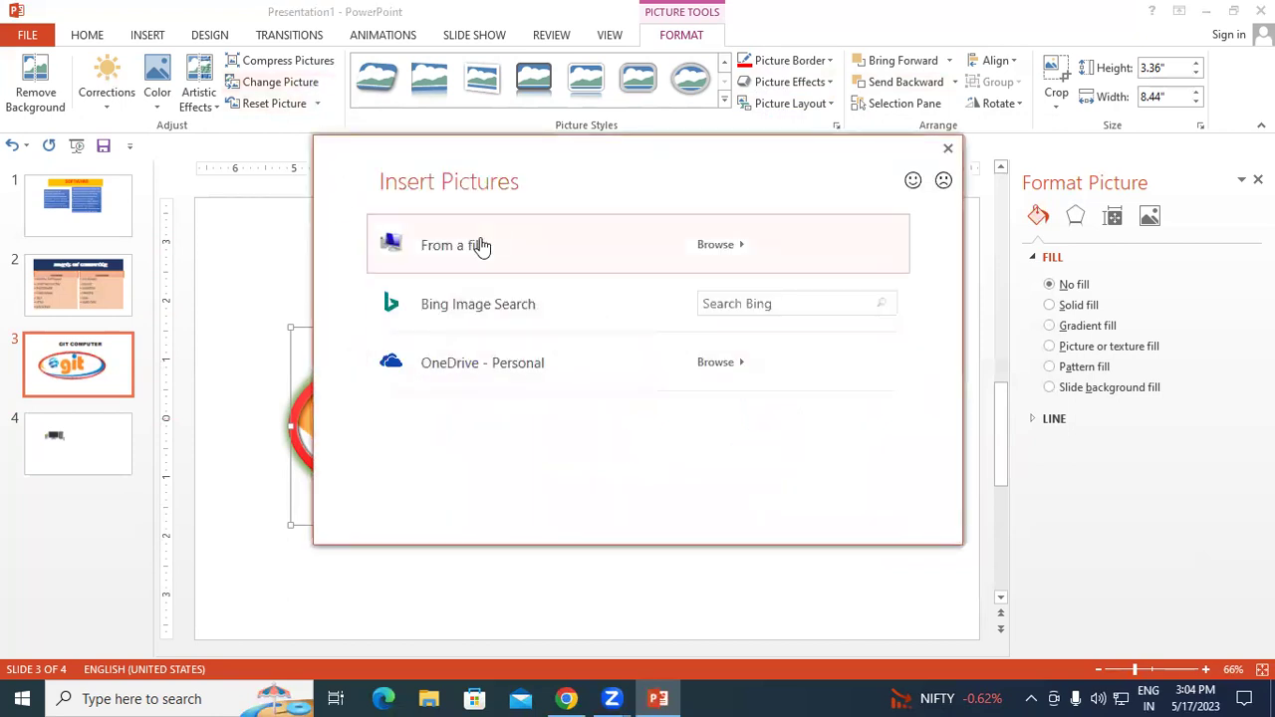
left_click(475, 247)
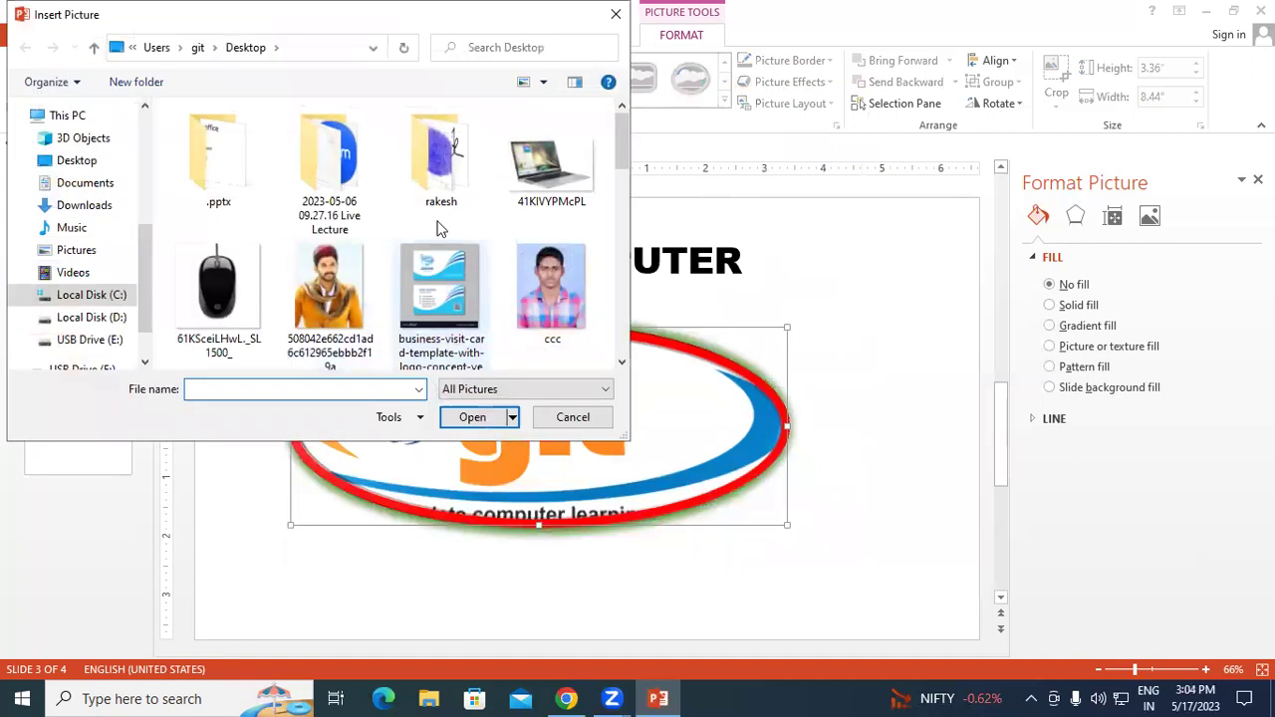
left_click(217, 289)
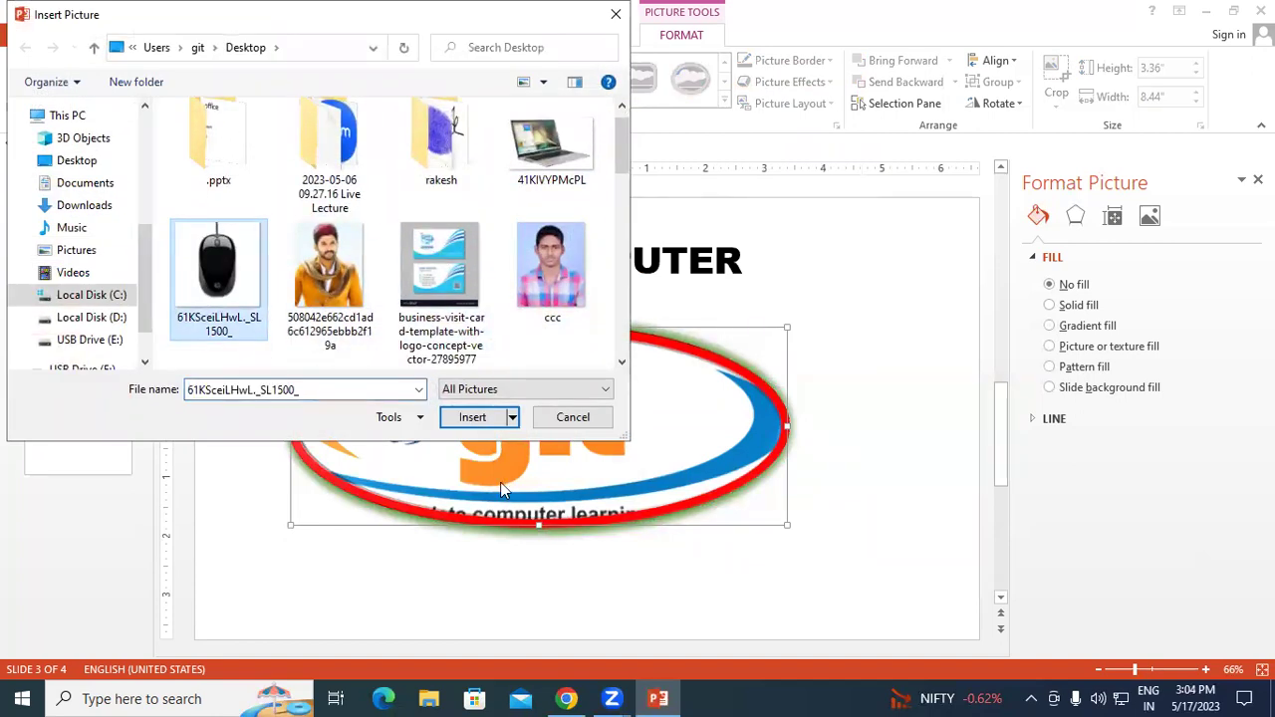
left_click(472, 418)
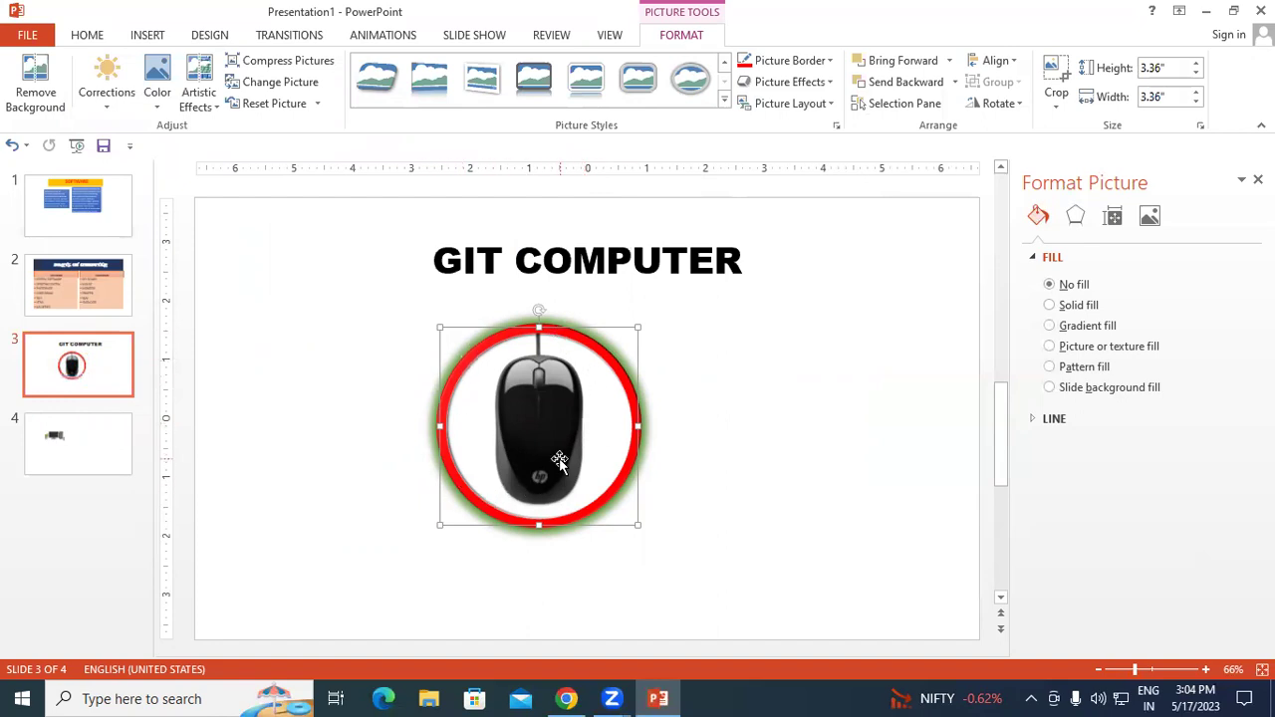
left_click(78, 294)
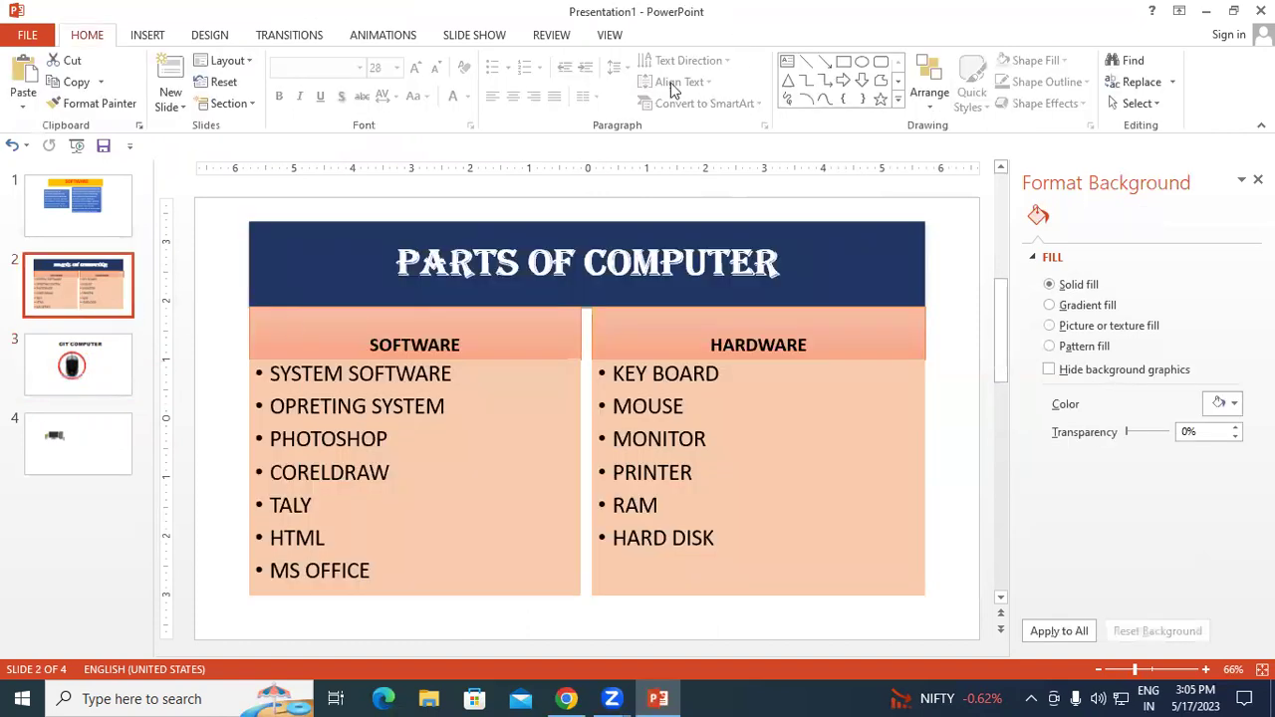
- Select the HARDWARE list box without editing it, then move to the SOFTWARE slide
left_click(658, 374)
left_click(146, 35)
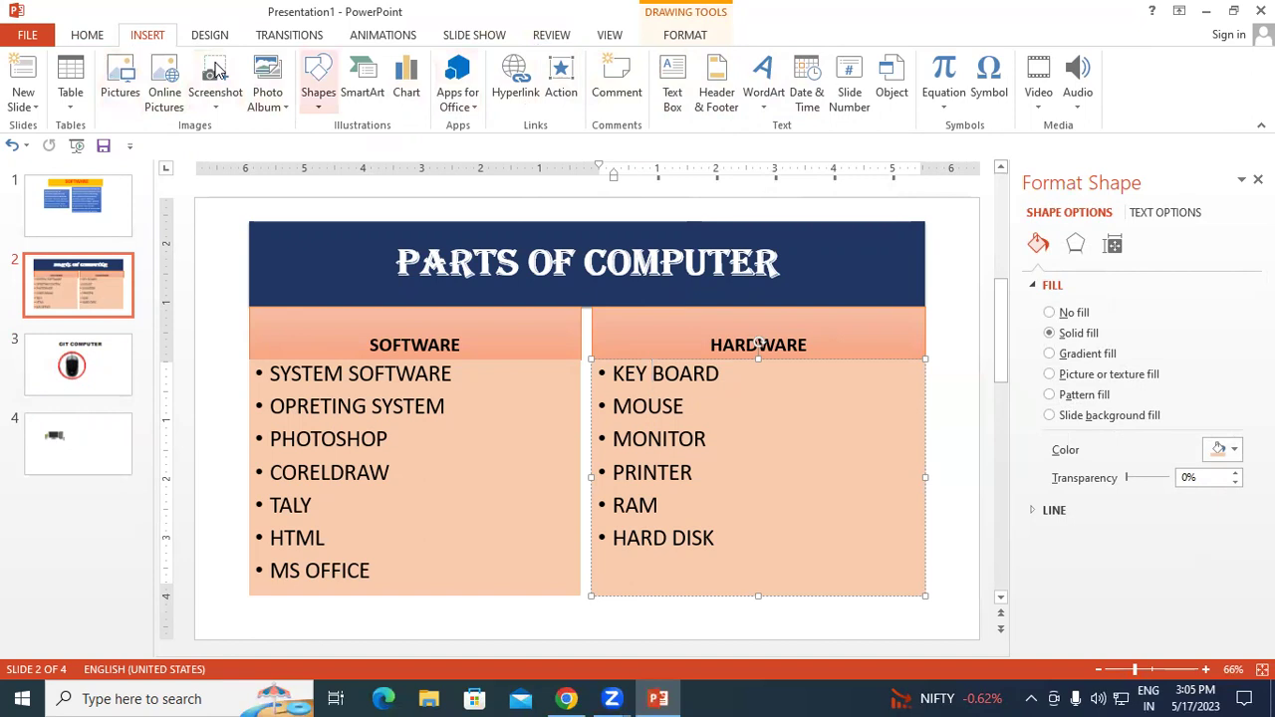
left_click(95, 38)
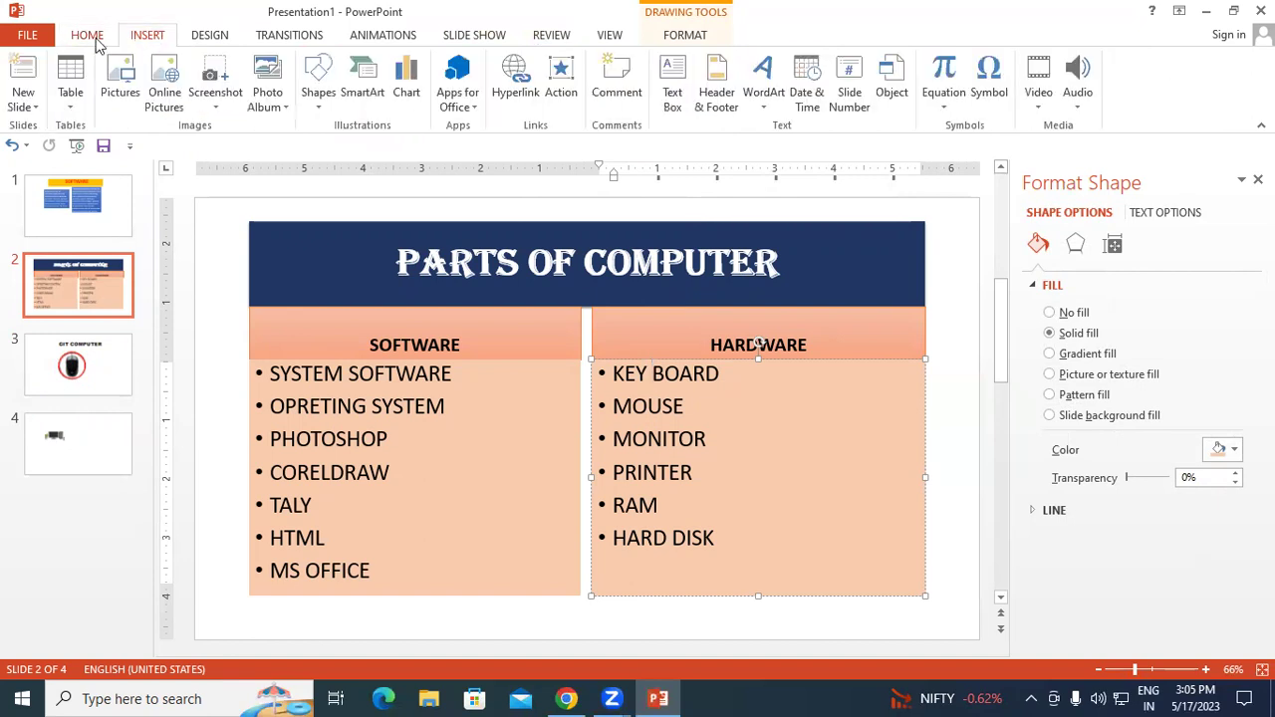
left_click(86, 35)
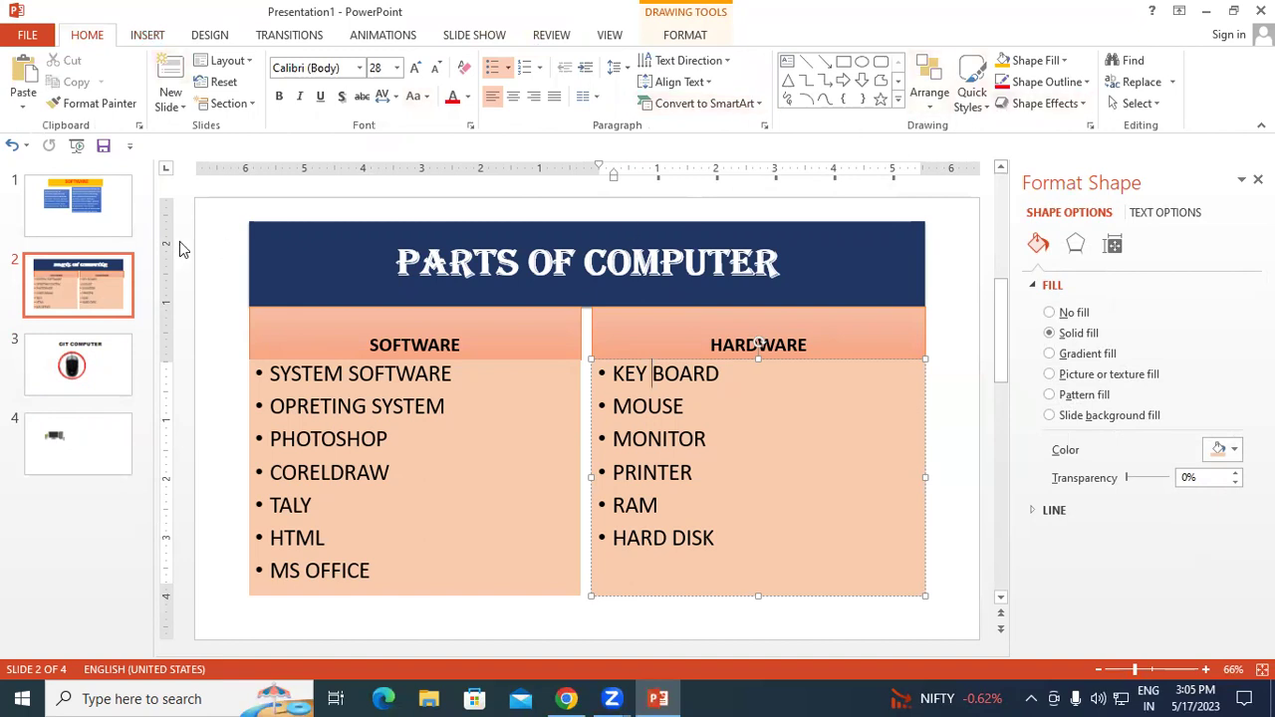
left_click(88, 221)
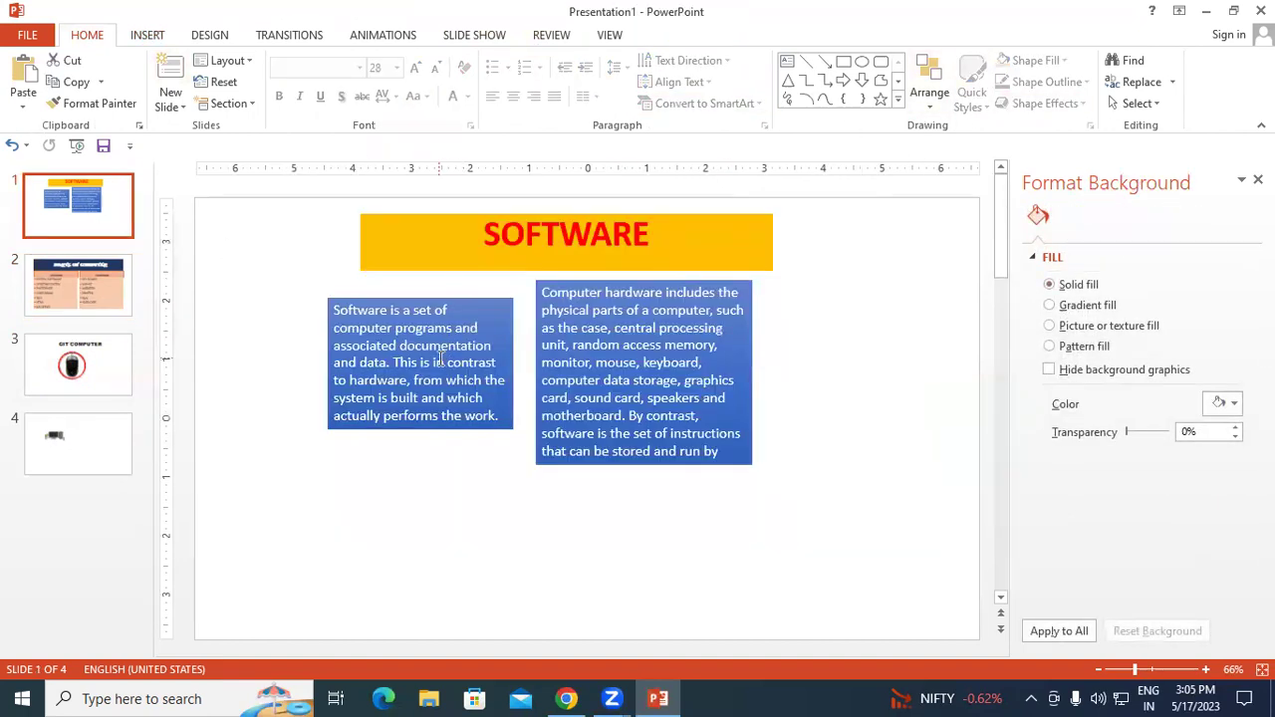
- Select the left SOFTWARE description box and review SmartArt, text direction and alignment options without changes
left_click(443, 356)
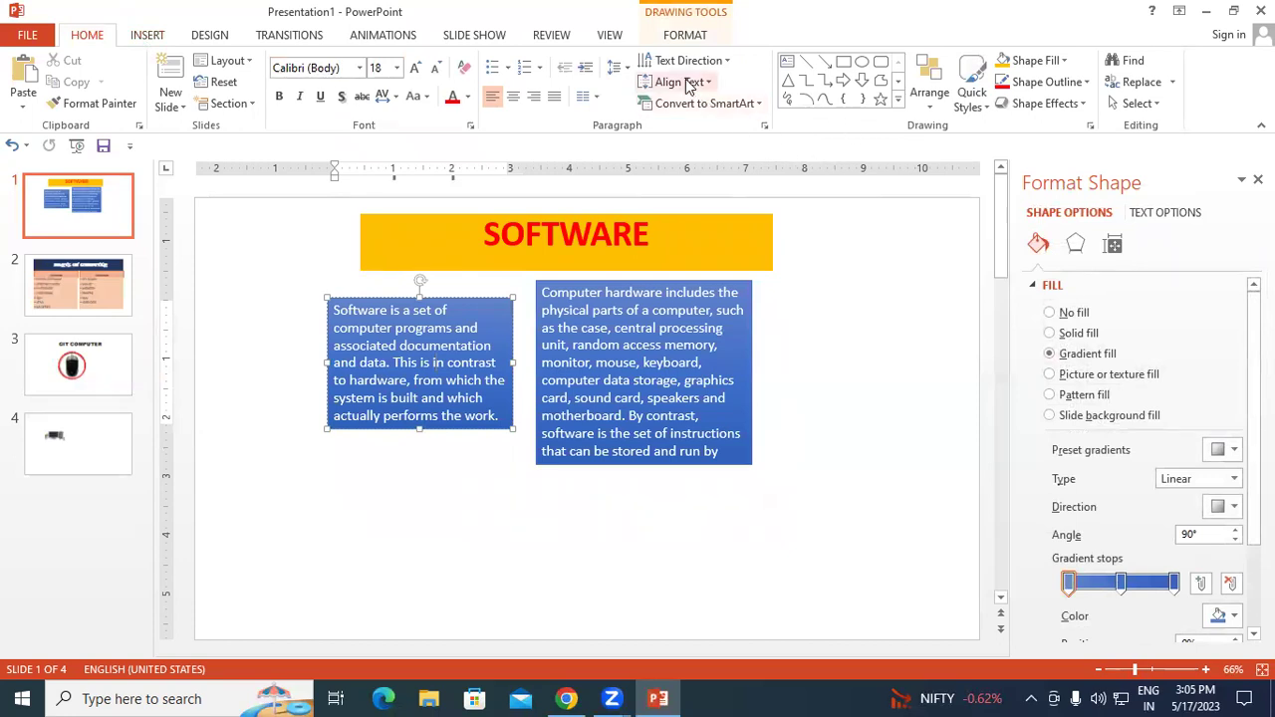
left_click(760, 105)
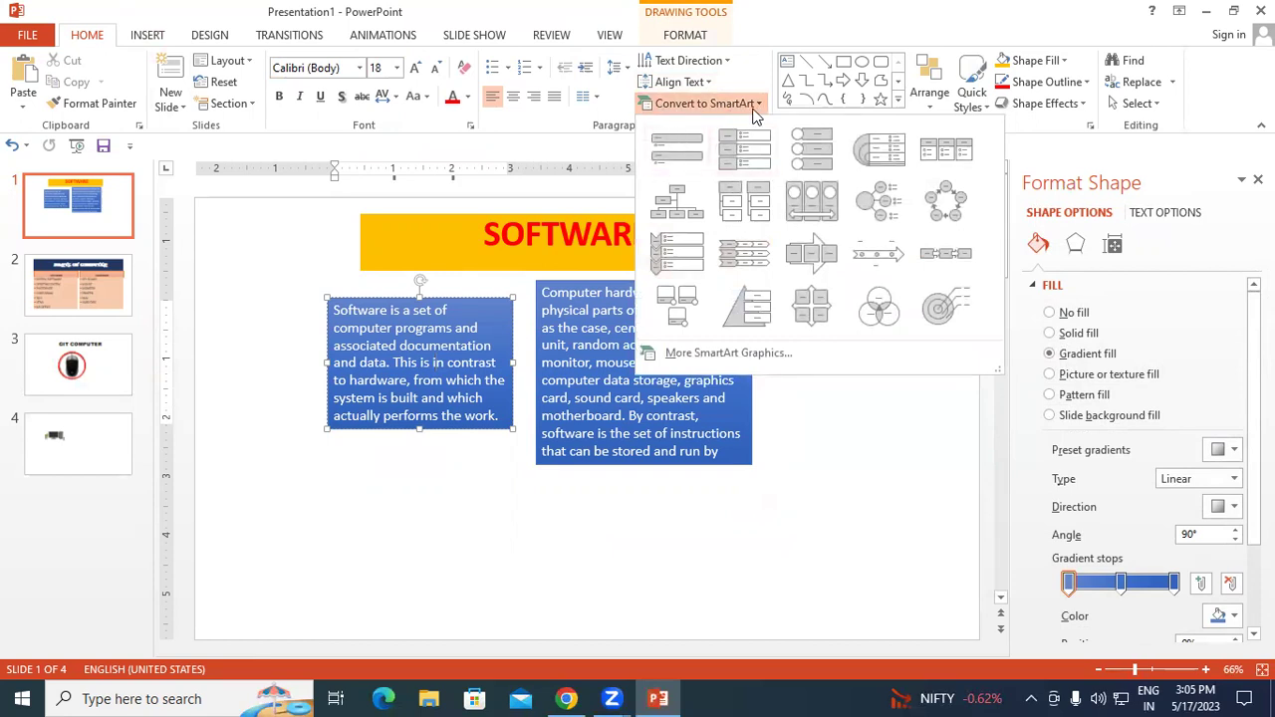
left_click(556, 213)
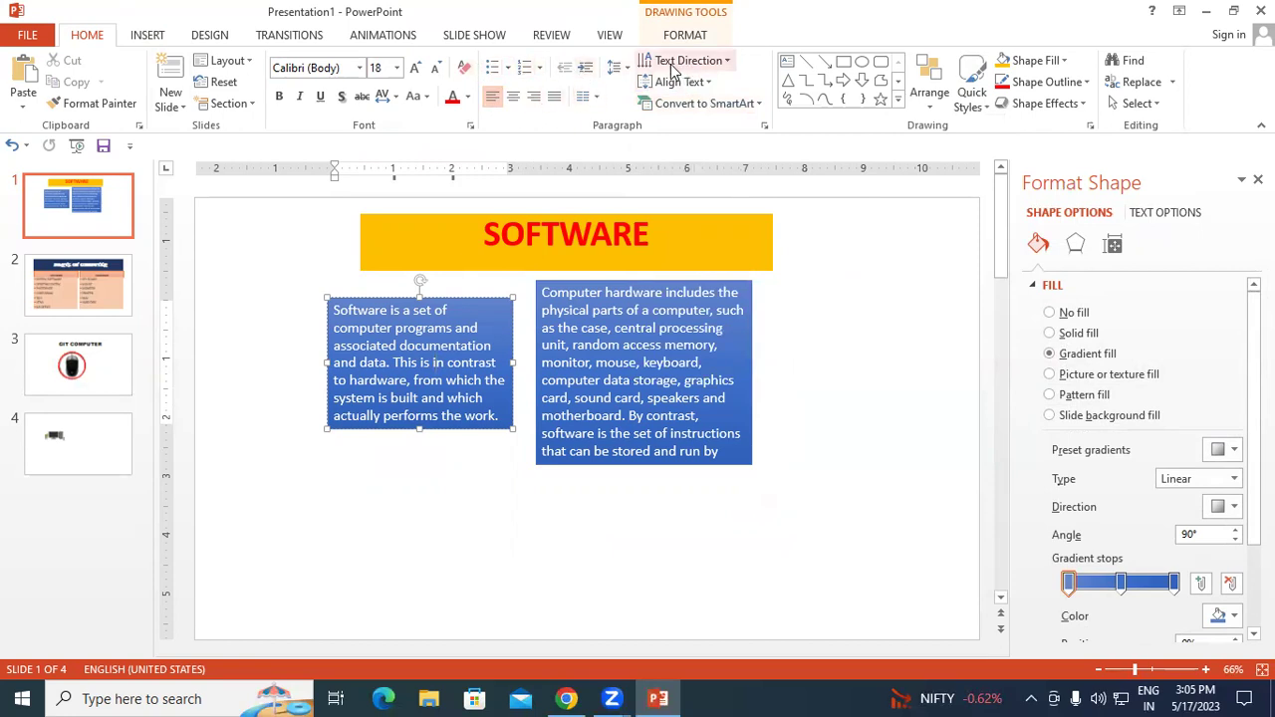
left_click(731, 63)
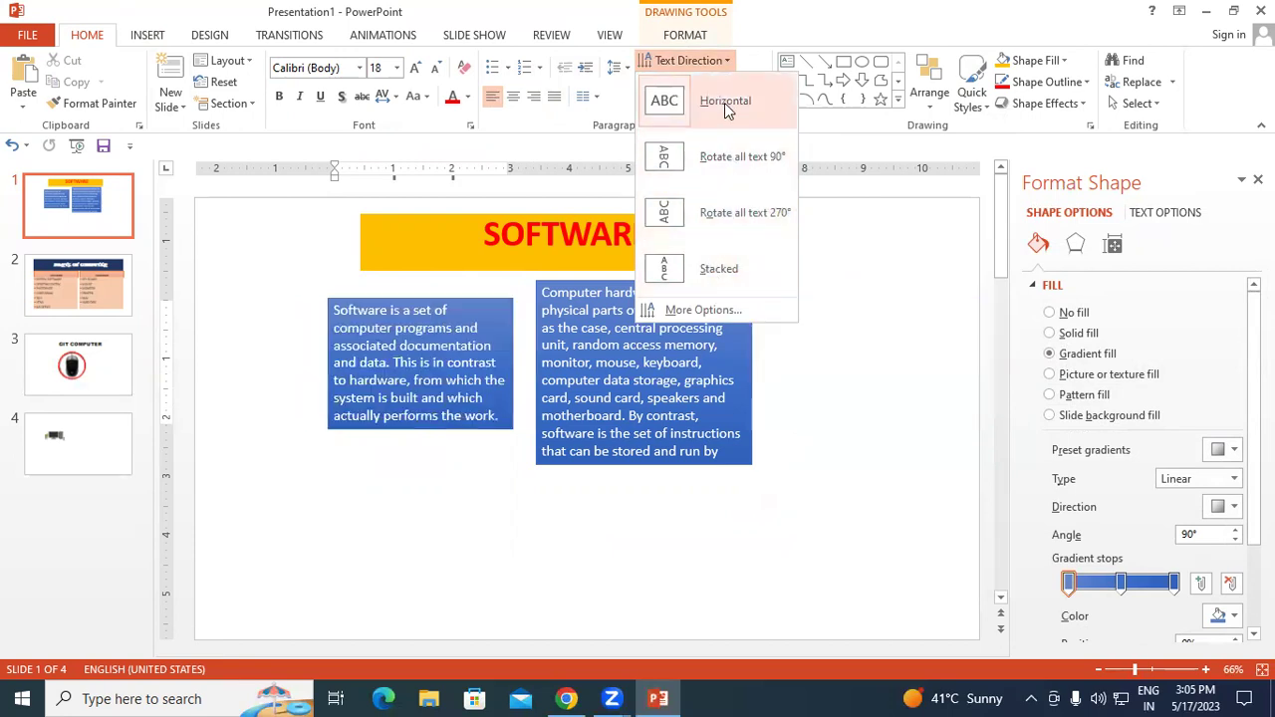
left_click(882, 310)
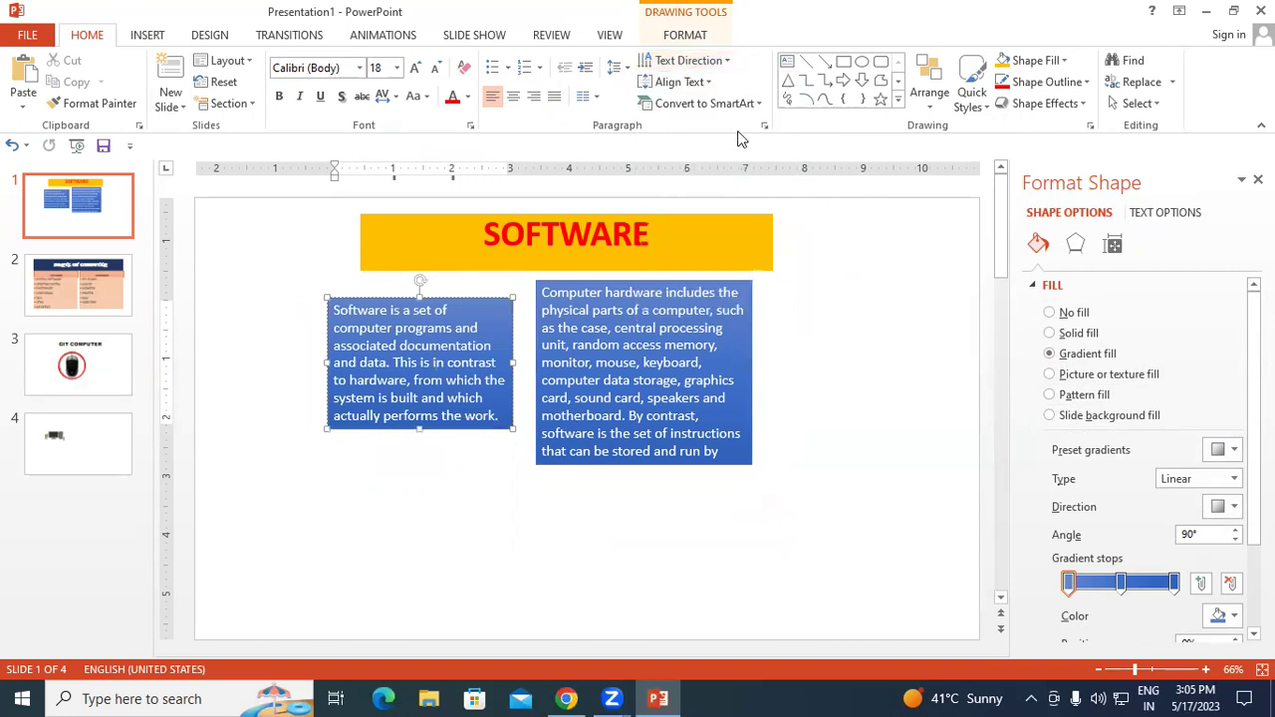
left_click(711, 78)
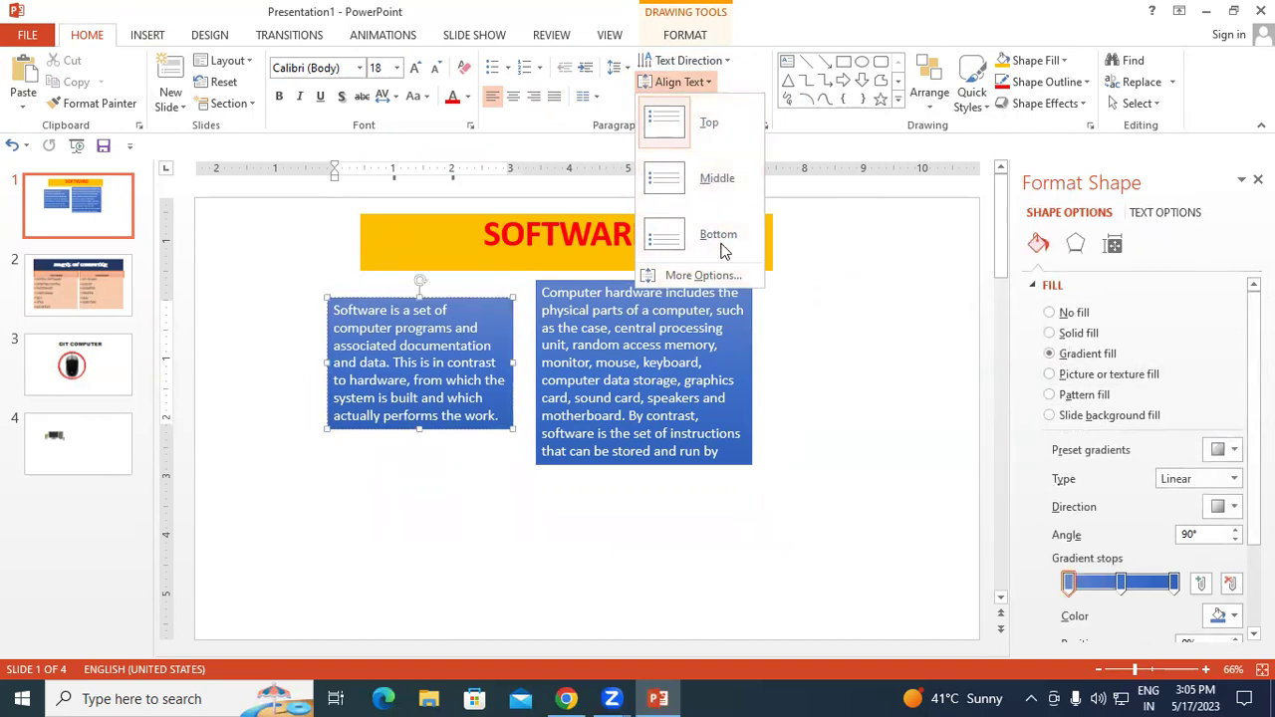
left_click(684, 82)
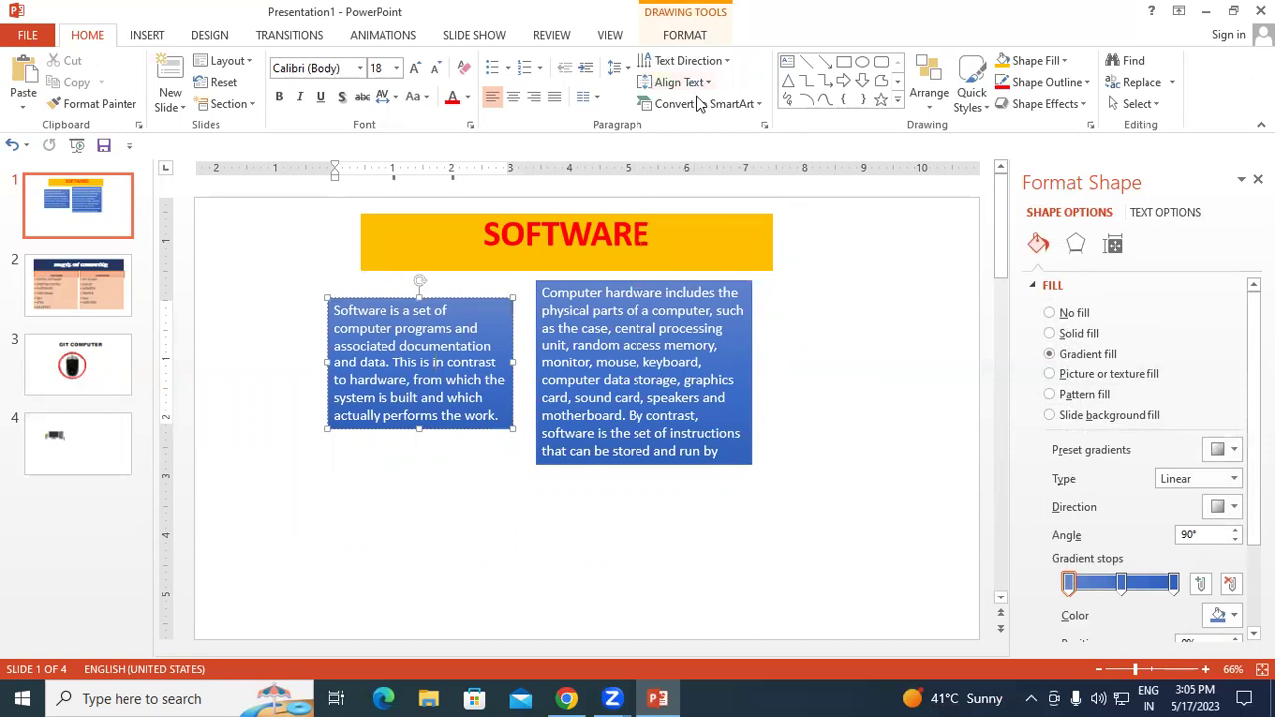
- Reopen the SmartArt layouts and cancel, leaving the text unconverted
left_click(758, 104)
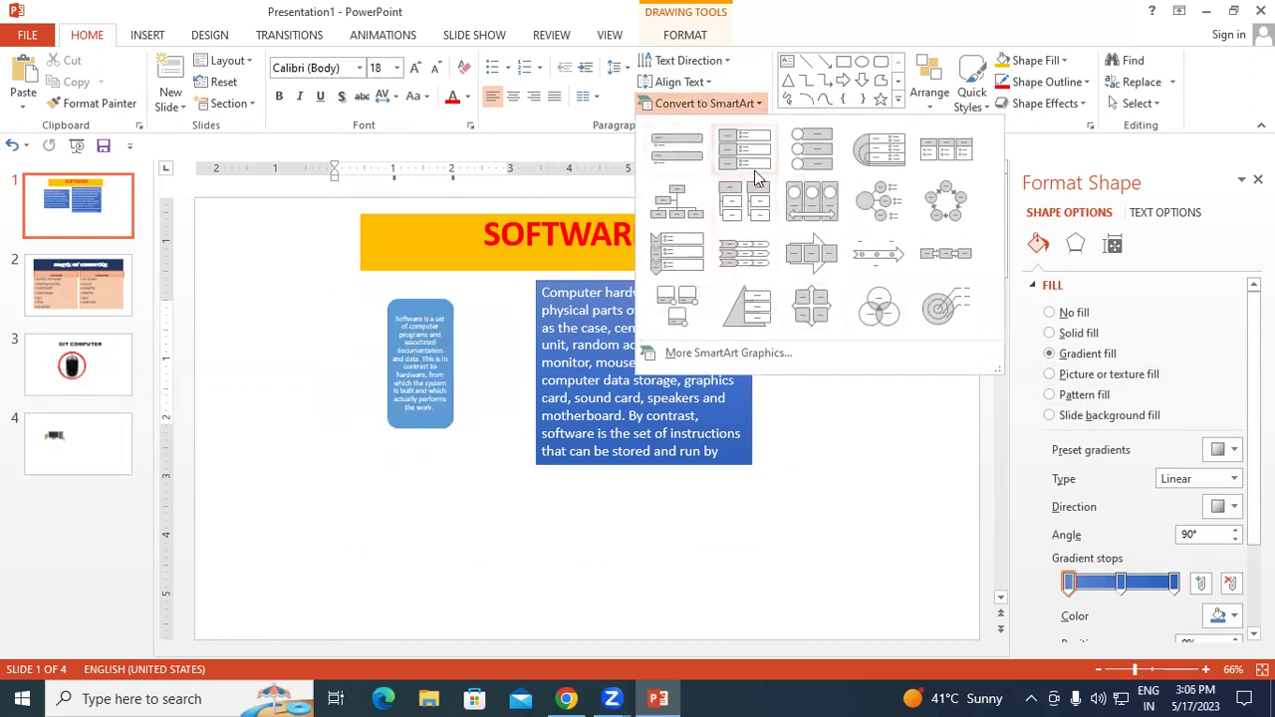
left_click(833, 520)
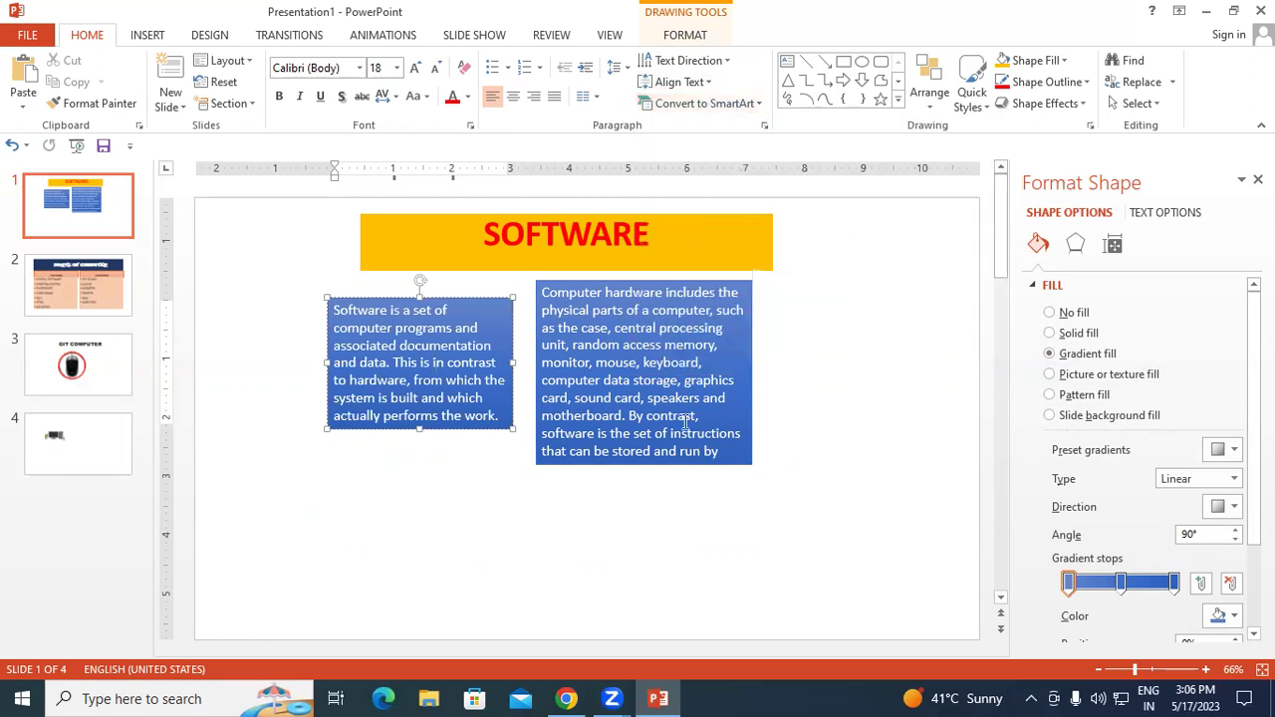
left_click(704, 104)
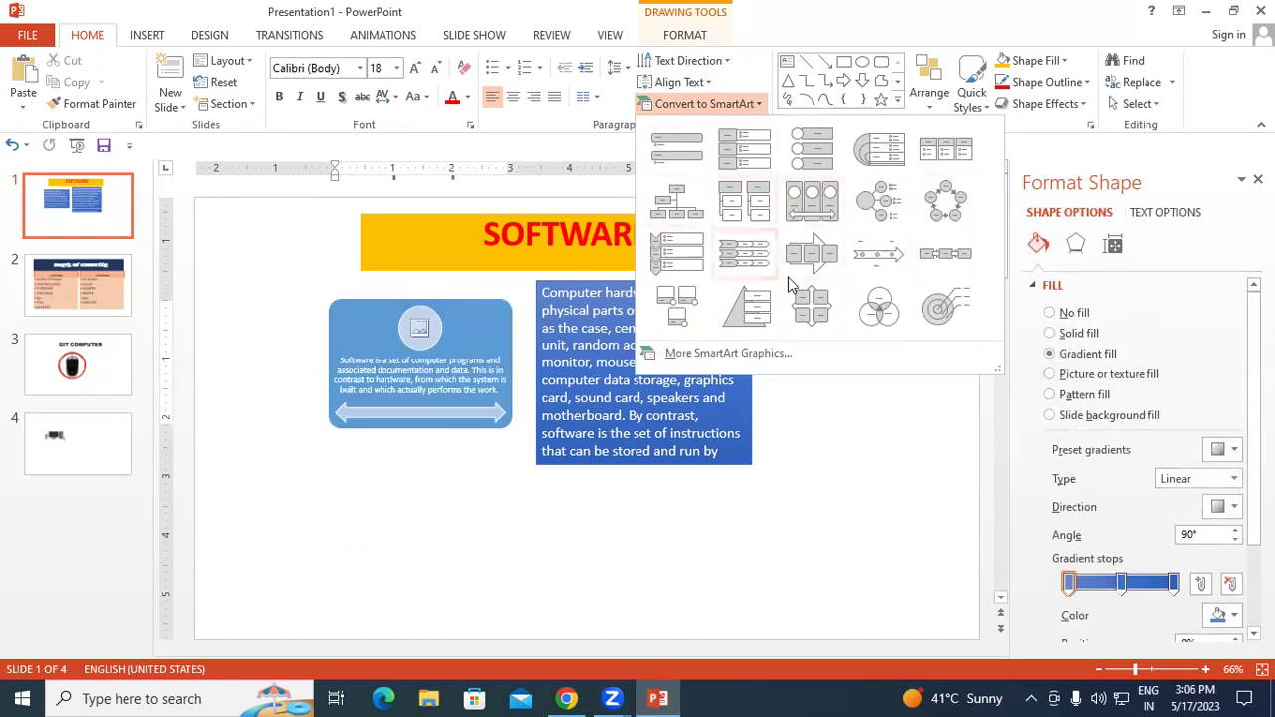
key("Escape")
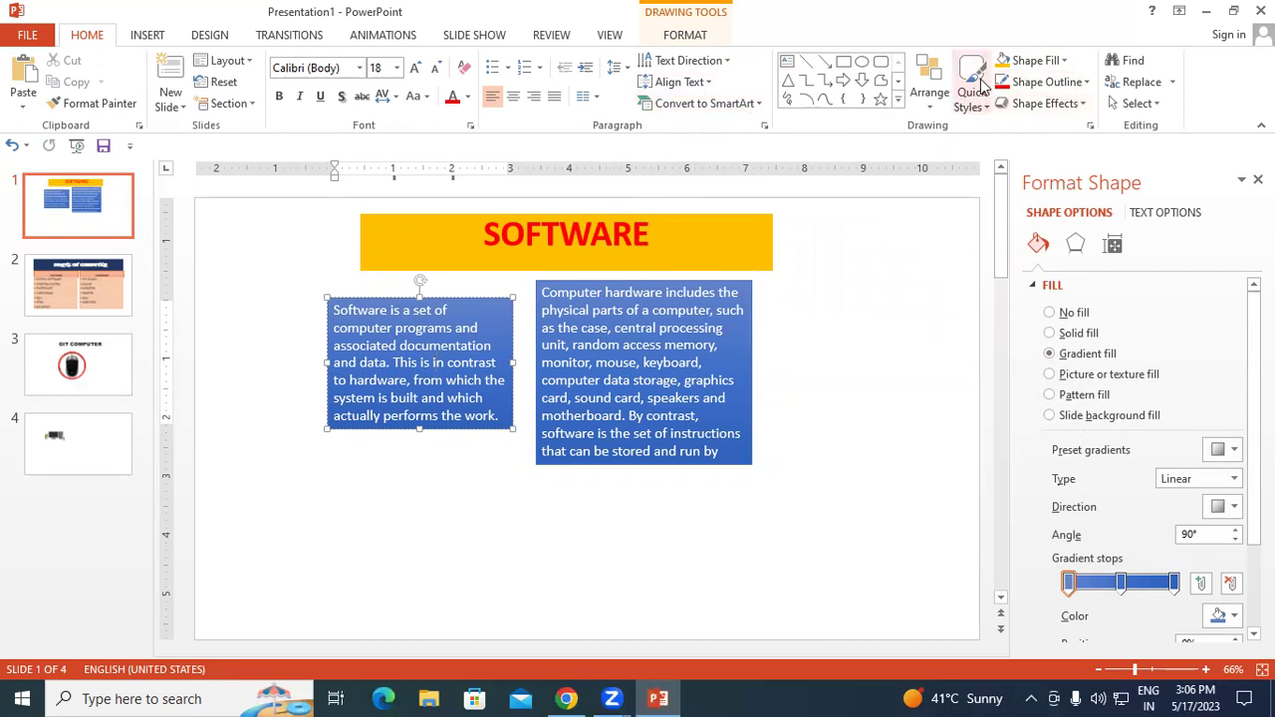
left_click(685, 35)
- On slide 3, select the mouse picture and set its Picture Border to No Outline
left_click(98, 378)
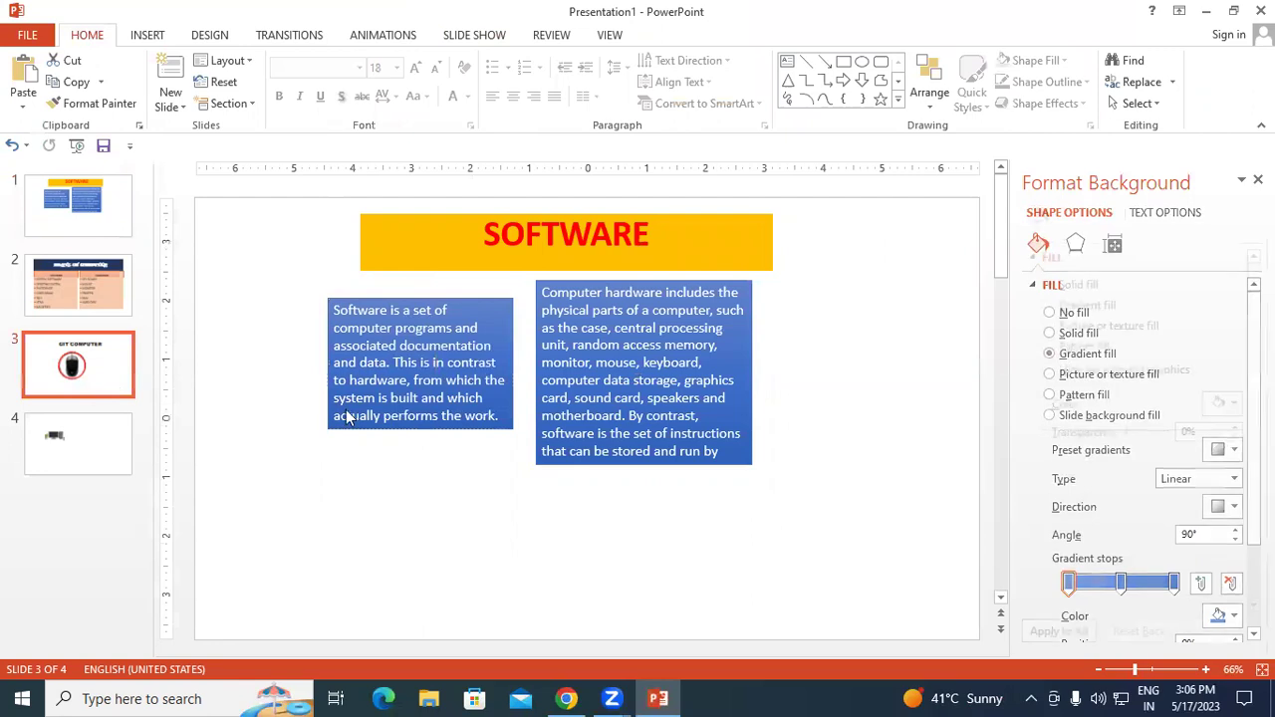
left_click(484, 422)
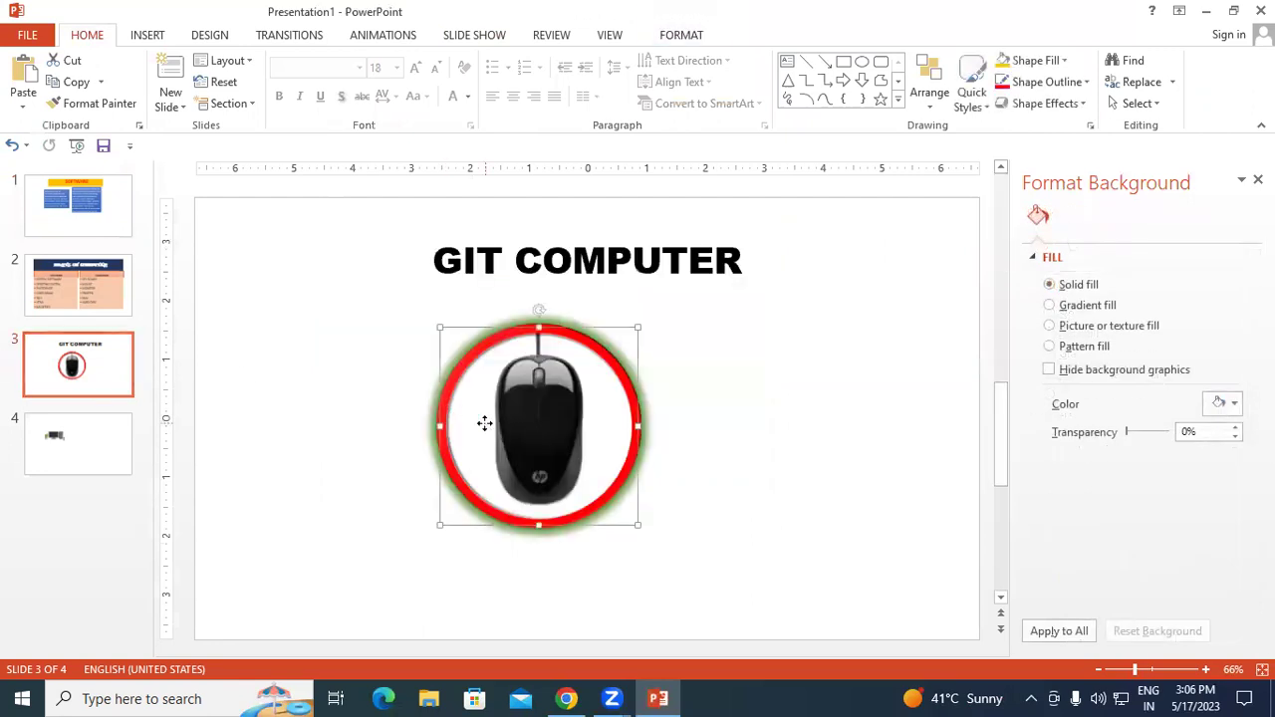
left_click(684, 38)
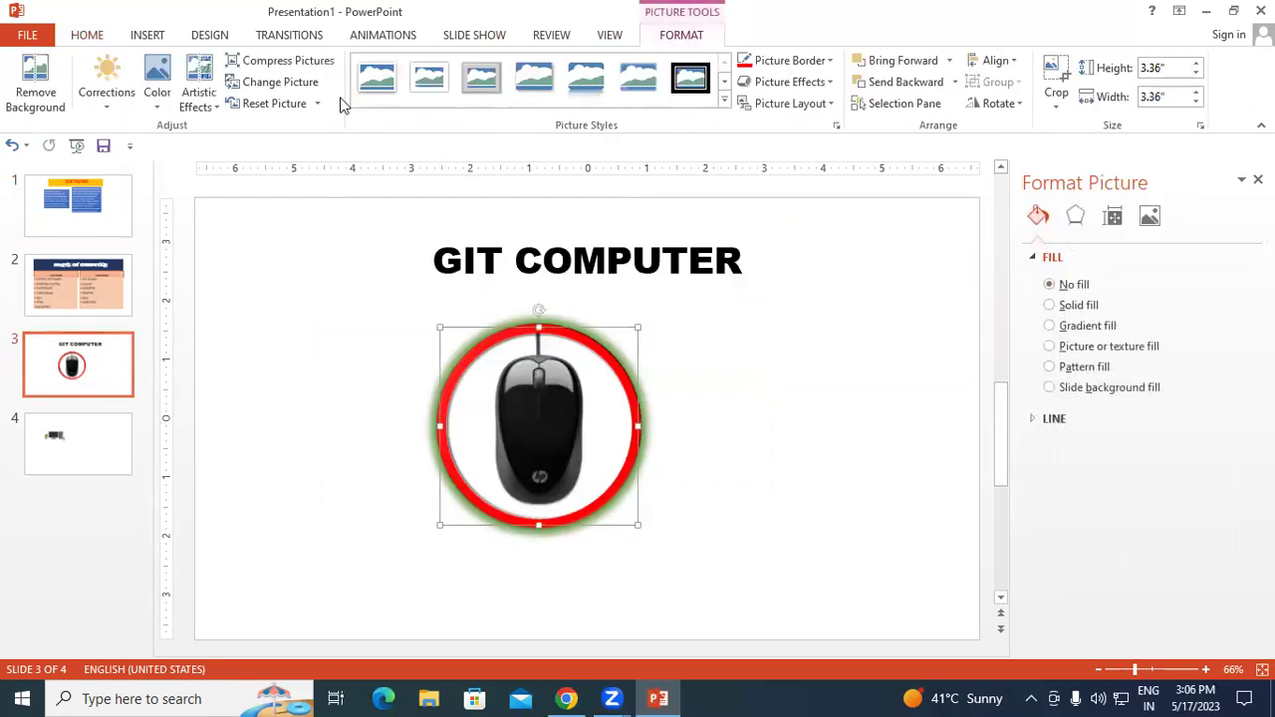
left_click(833, 82)
left_click(674, 88)
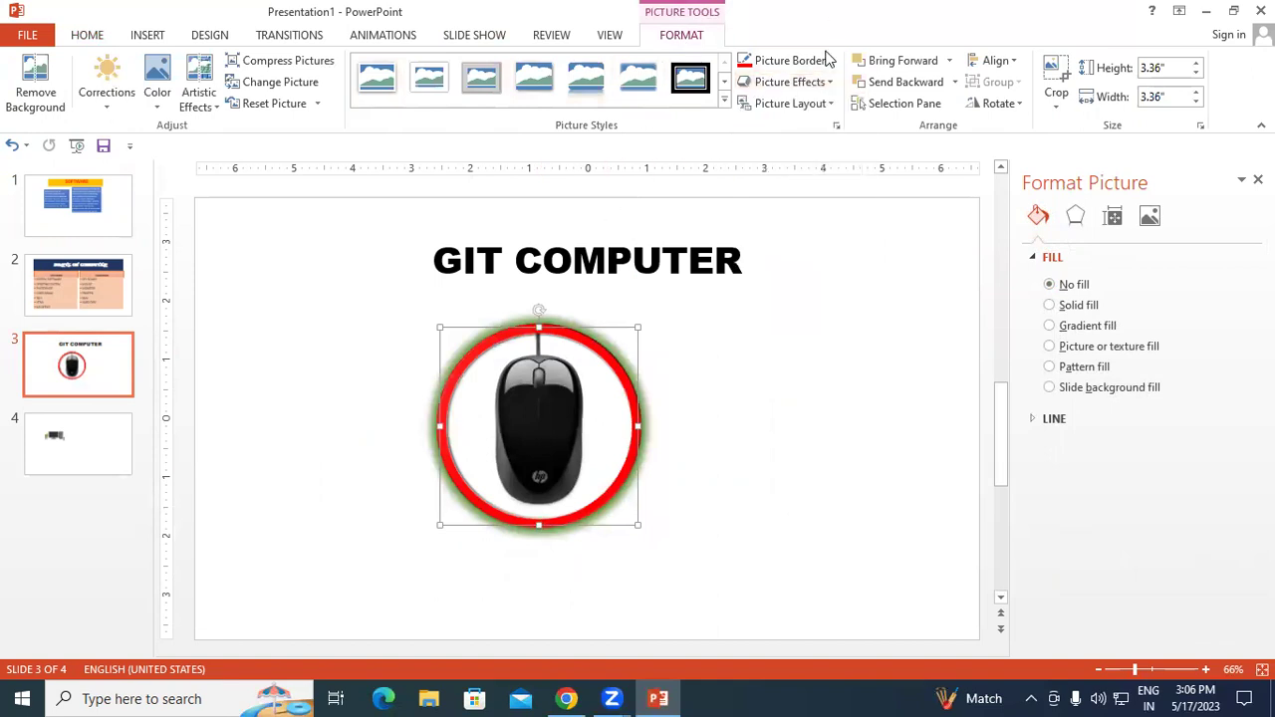
left_click(830, 61)
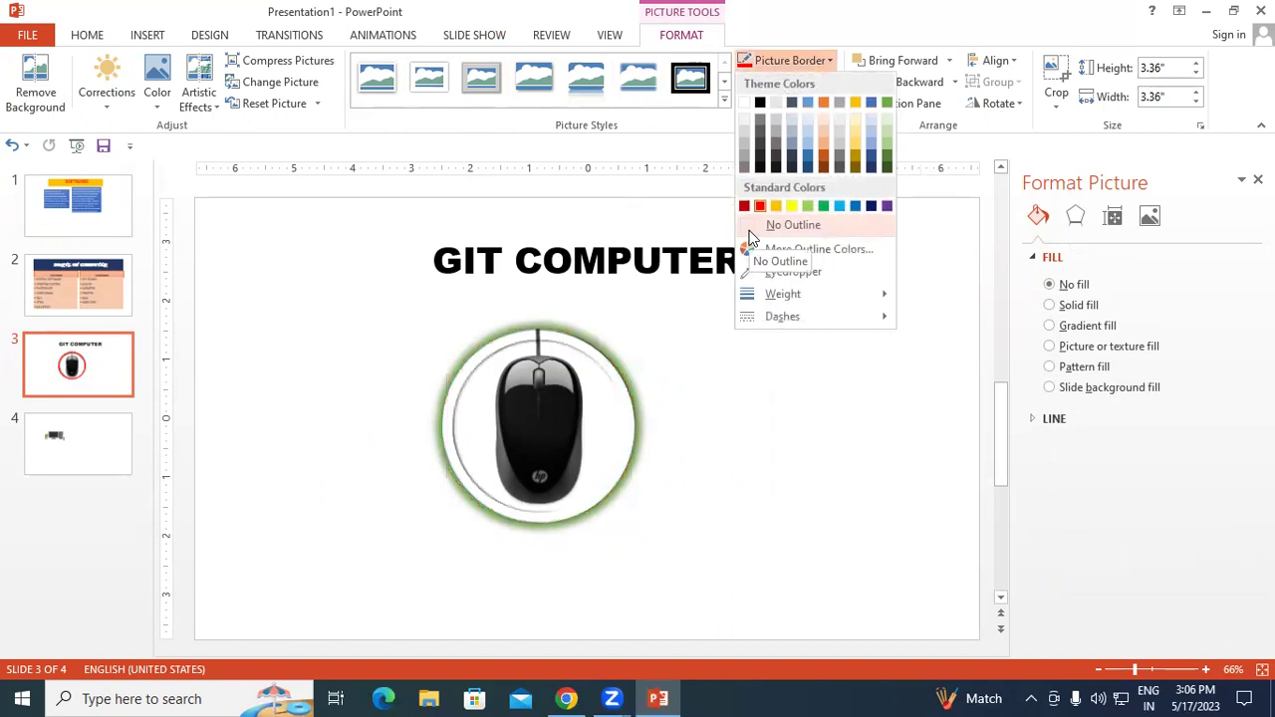
left_click(752, 226)
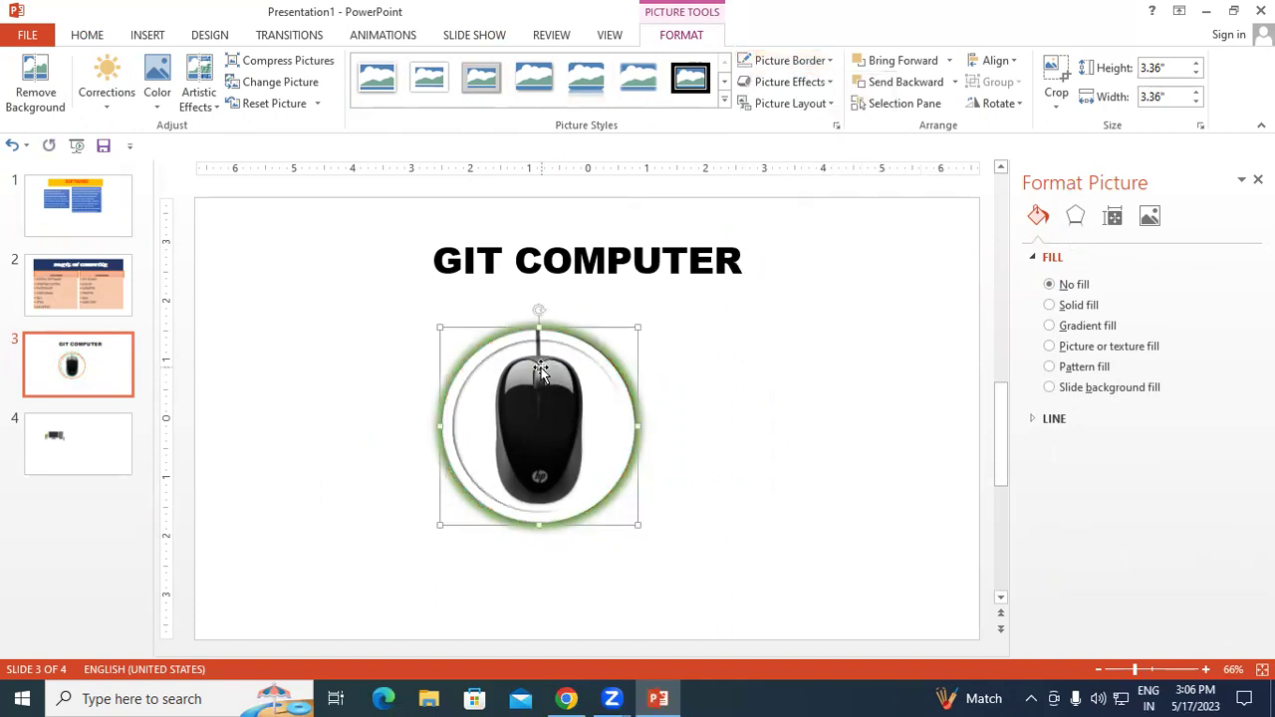
- Undo back to the git logo, keep its glow, and set its Picture Border to No Outline
key("ctrl+z")
key("ctrl+z")
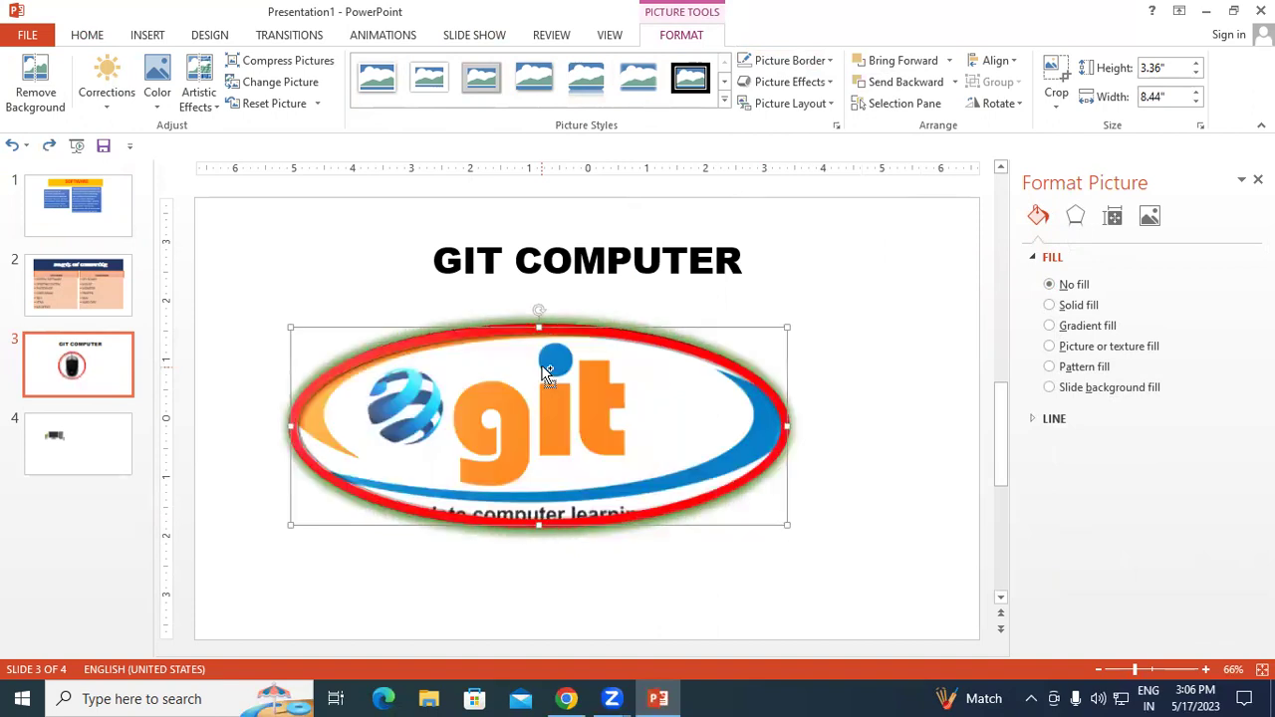
key("ctrl+z")
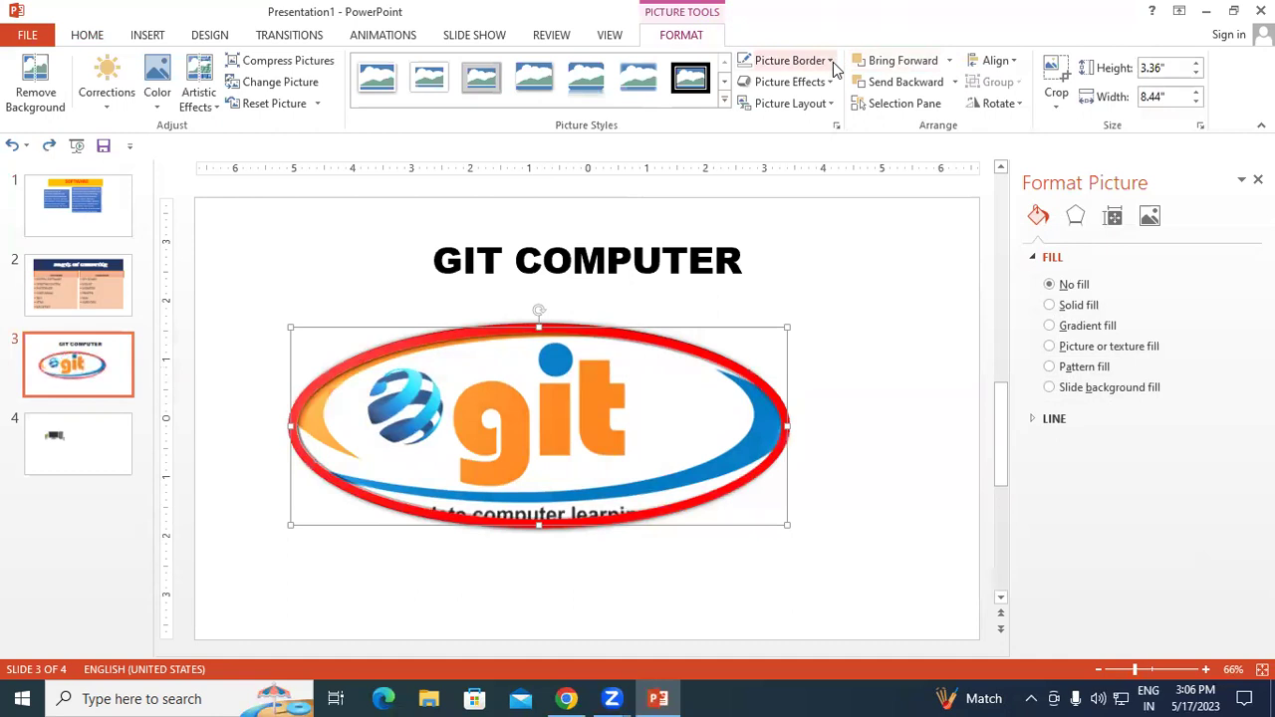
left_click(827, 86)
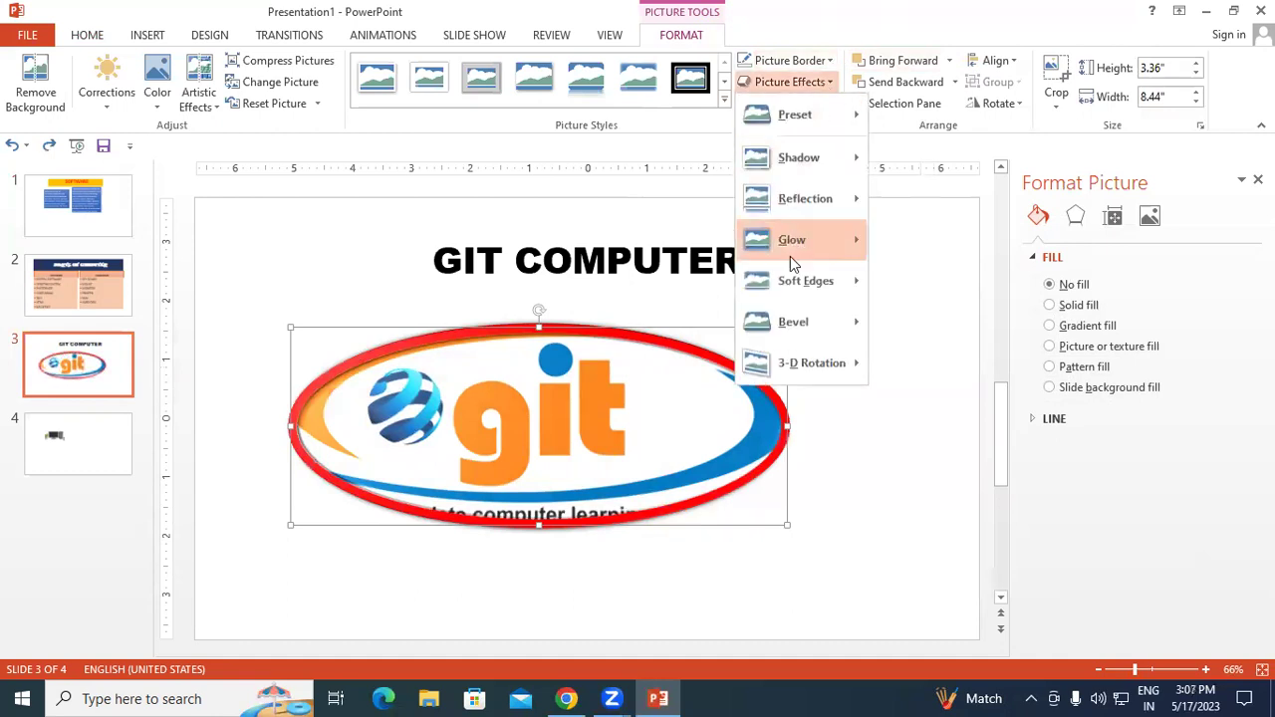
mouse_move(784, 368)
mouse_move(787, 124)
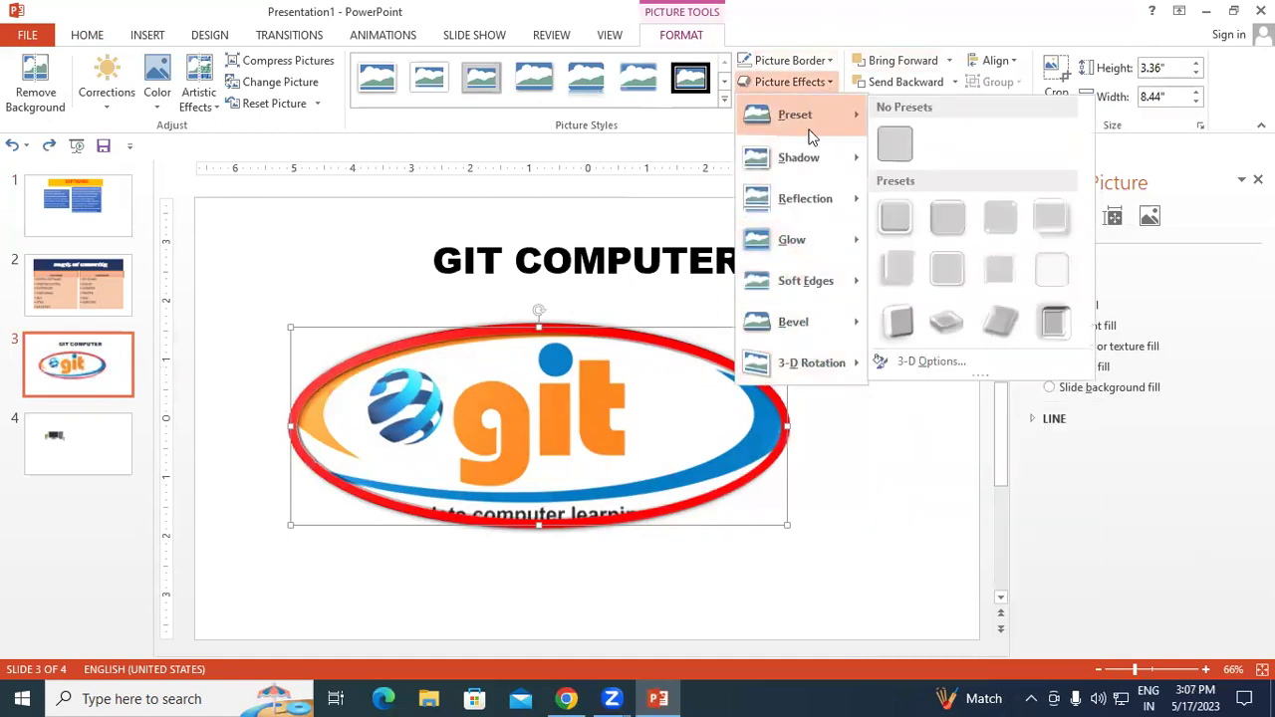
mouse_move(797, 249)
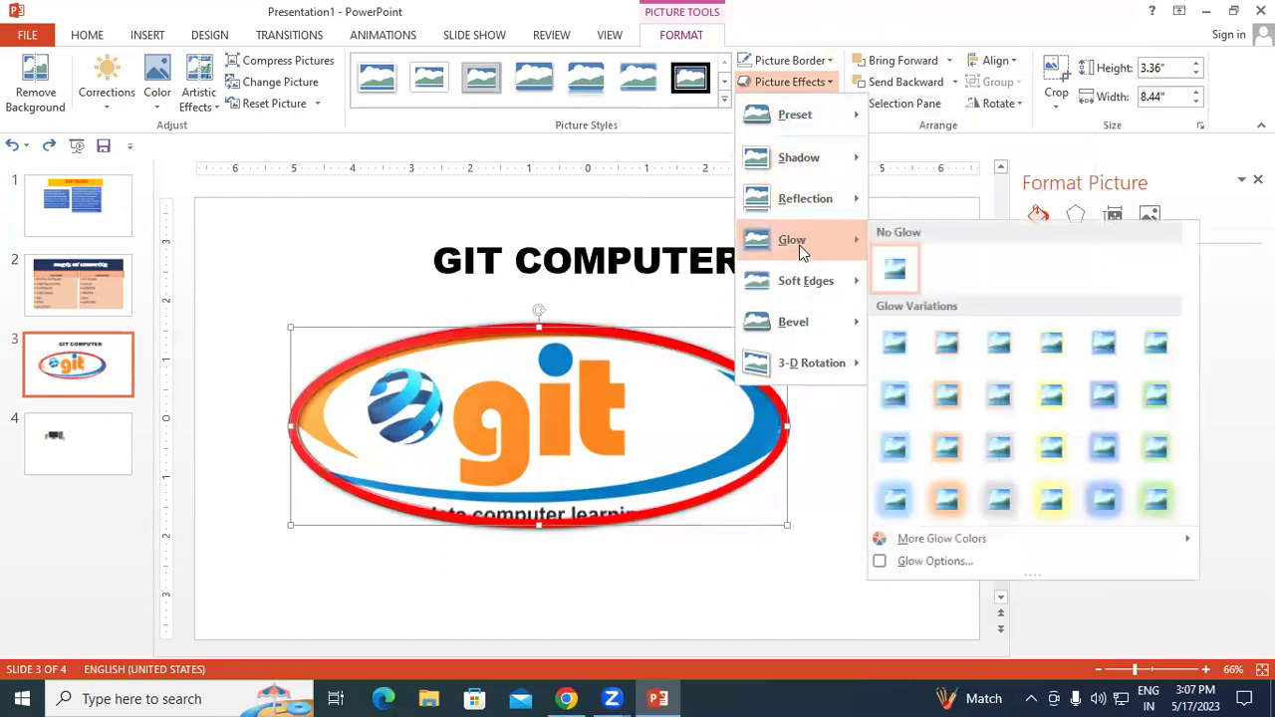
left_click(910, 279)
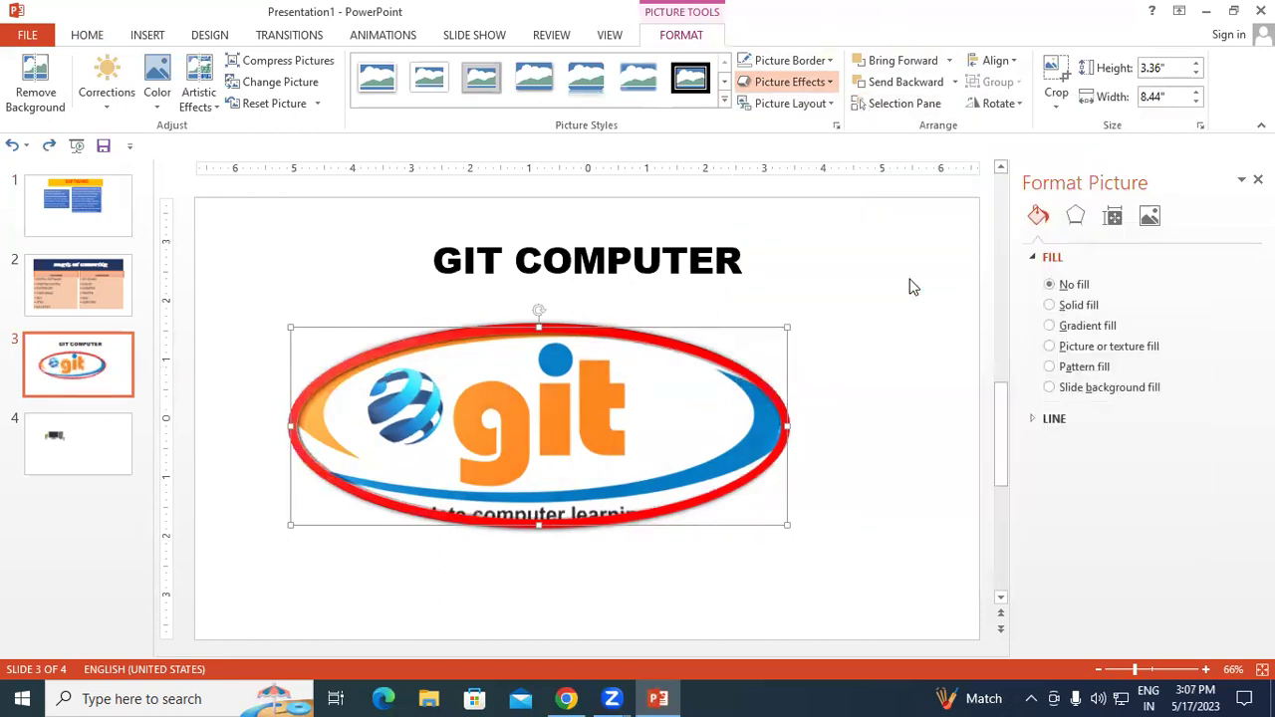
left_click(828, 61)
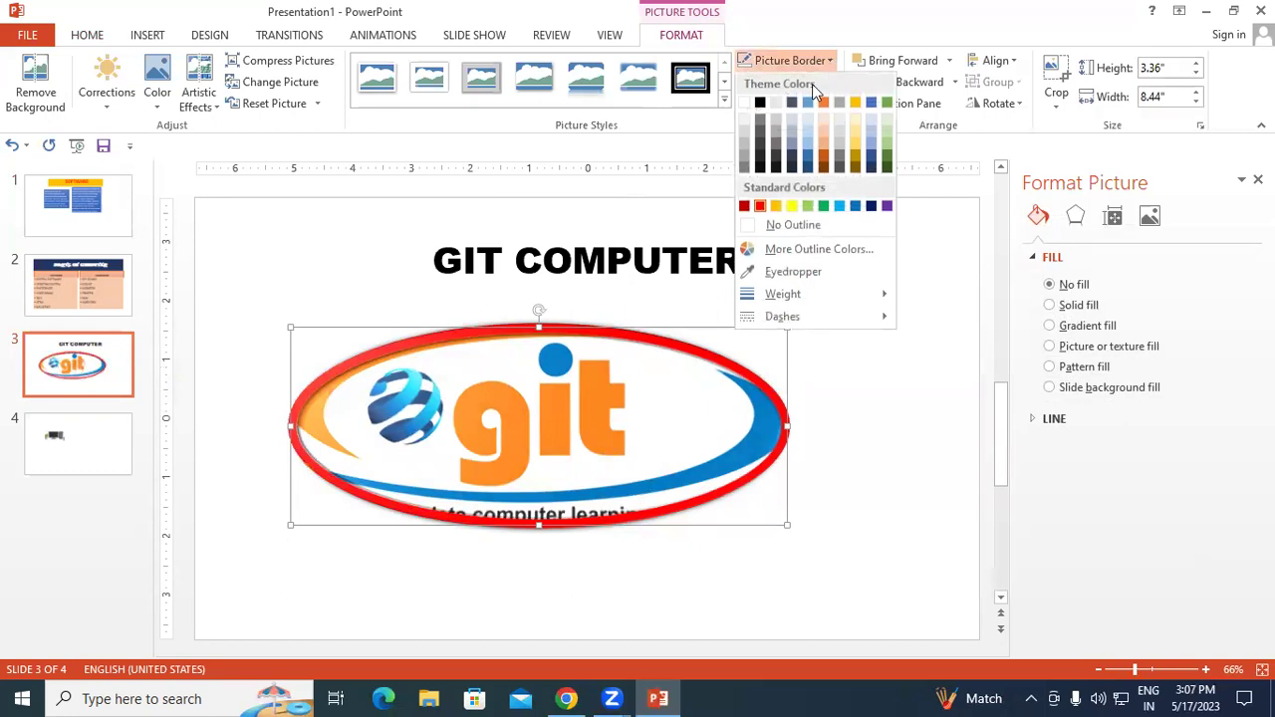
left_click(752, 228)
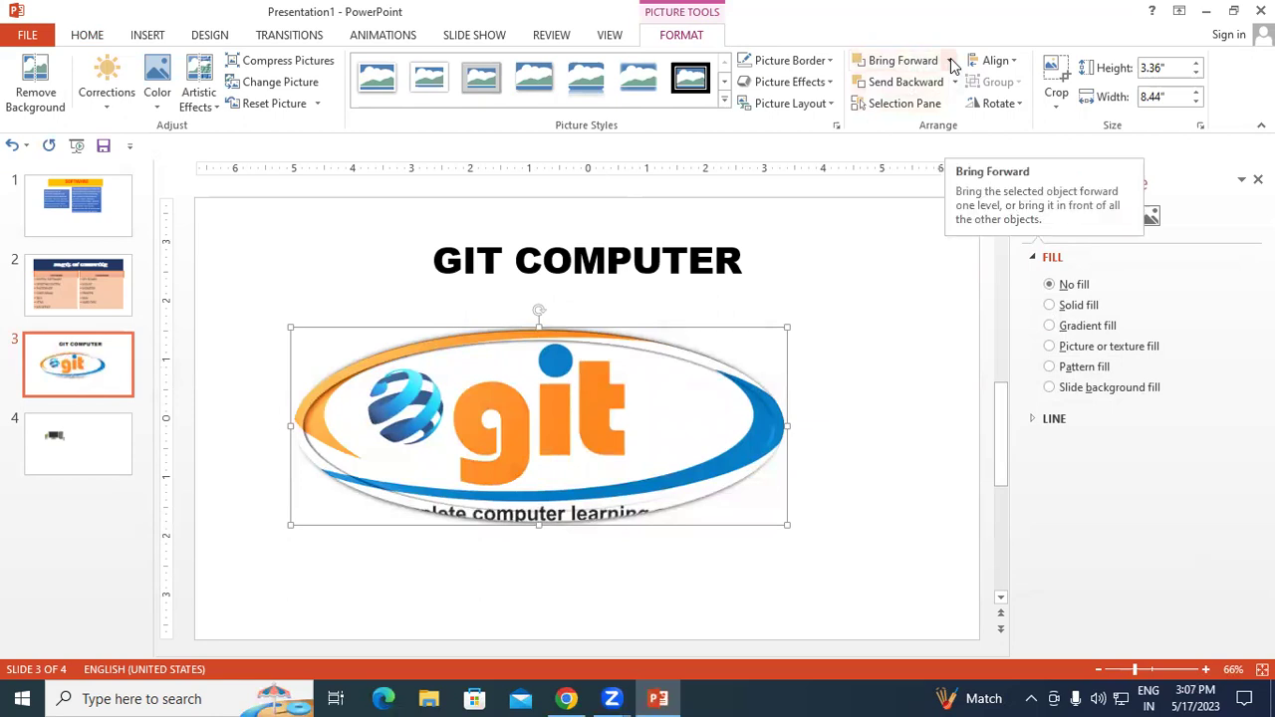
- Deselect the logo and review the slides in order in the thumbnail pane
left_click(257, 306)
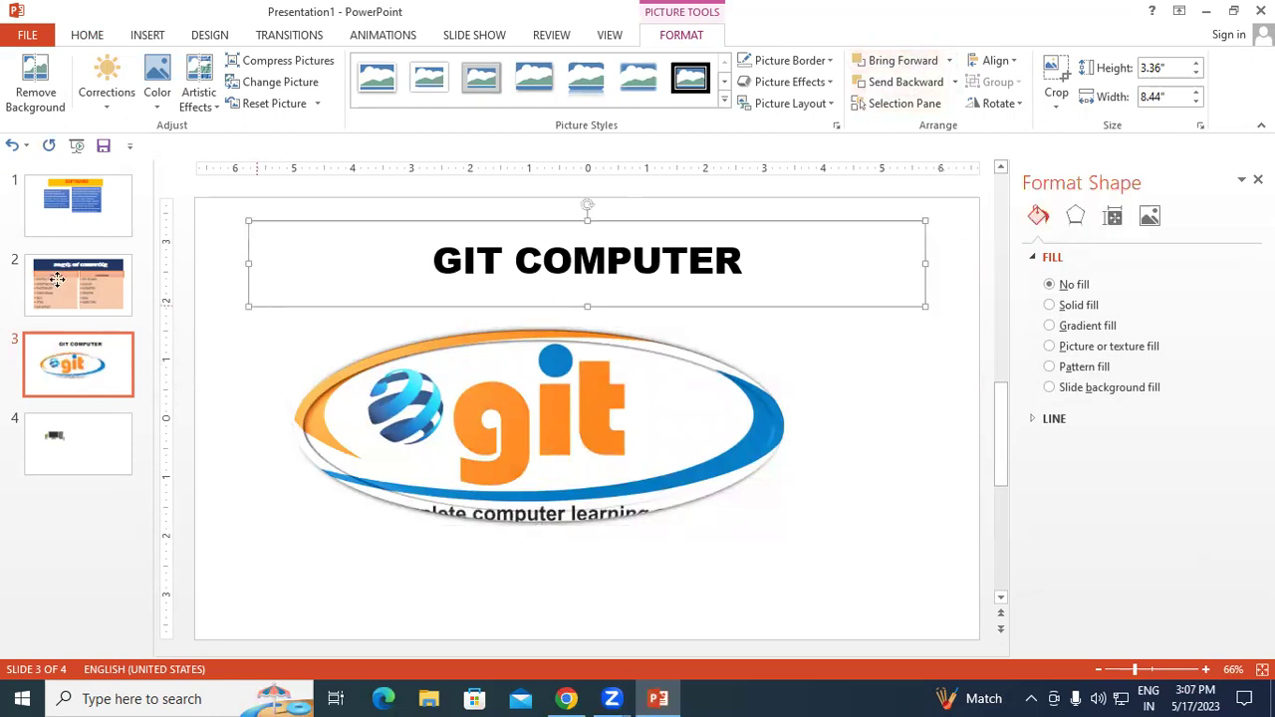
left_click(66, 286)
left_click(92, 213)
key("Down")
key("Down")
key("Up")
key("Up")
left_click(90, 299)
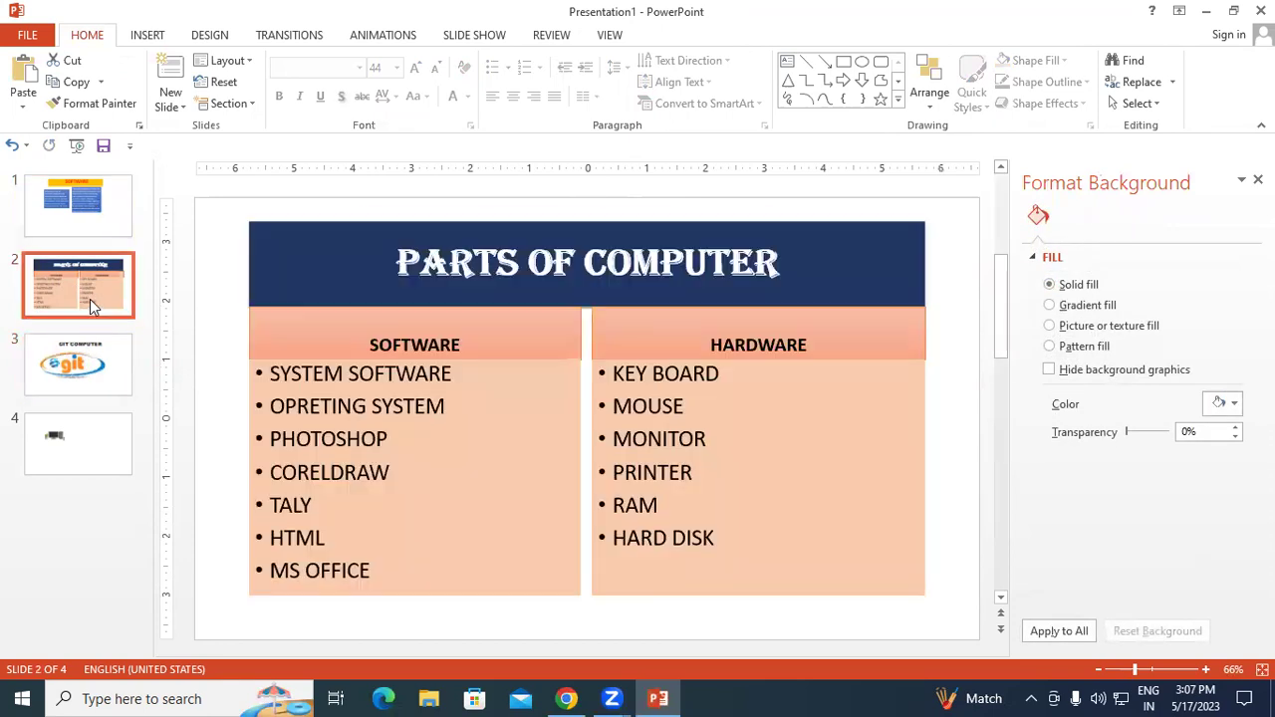
- Drag the GIT COMPUTER slide to the top so it becomes slide 1
left_click(91, 355)
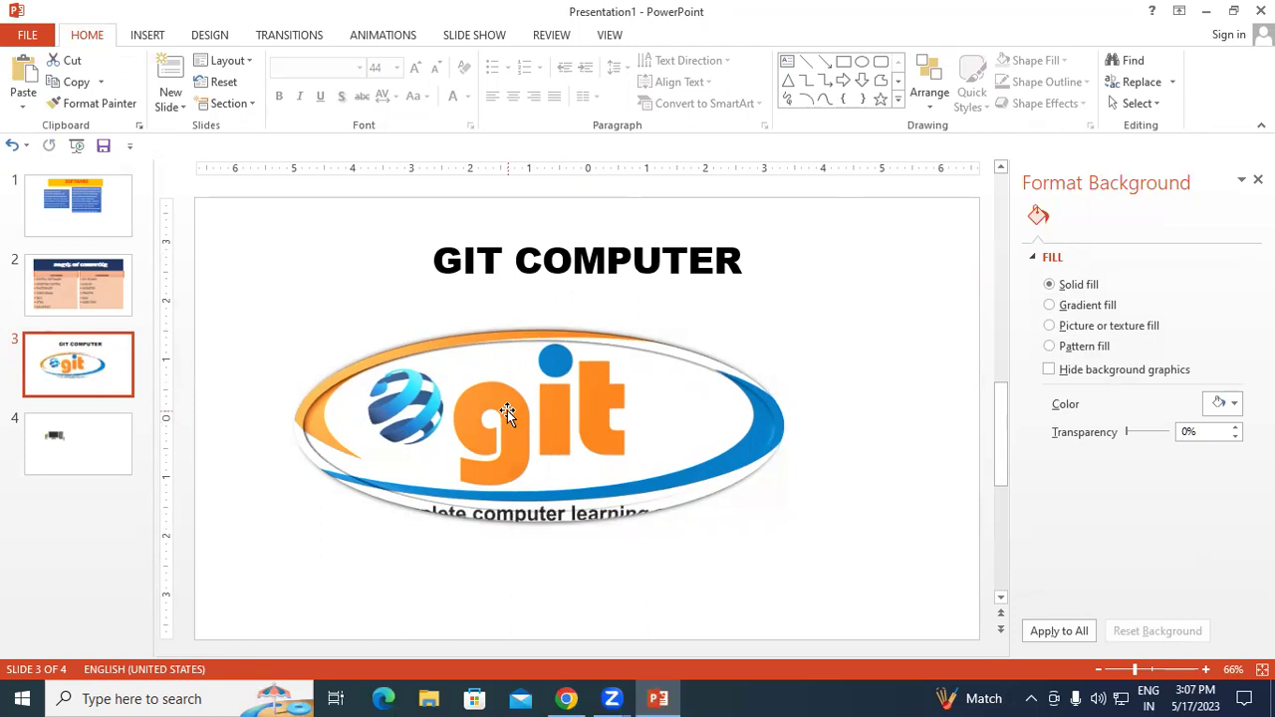
mouse_move(96, 391)
left_mouse_down()
mouse_move(95, 225)
mouse_move(88, 502)
left_mouse_up()
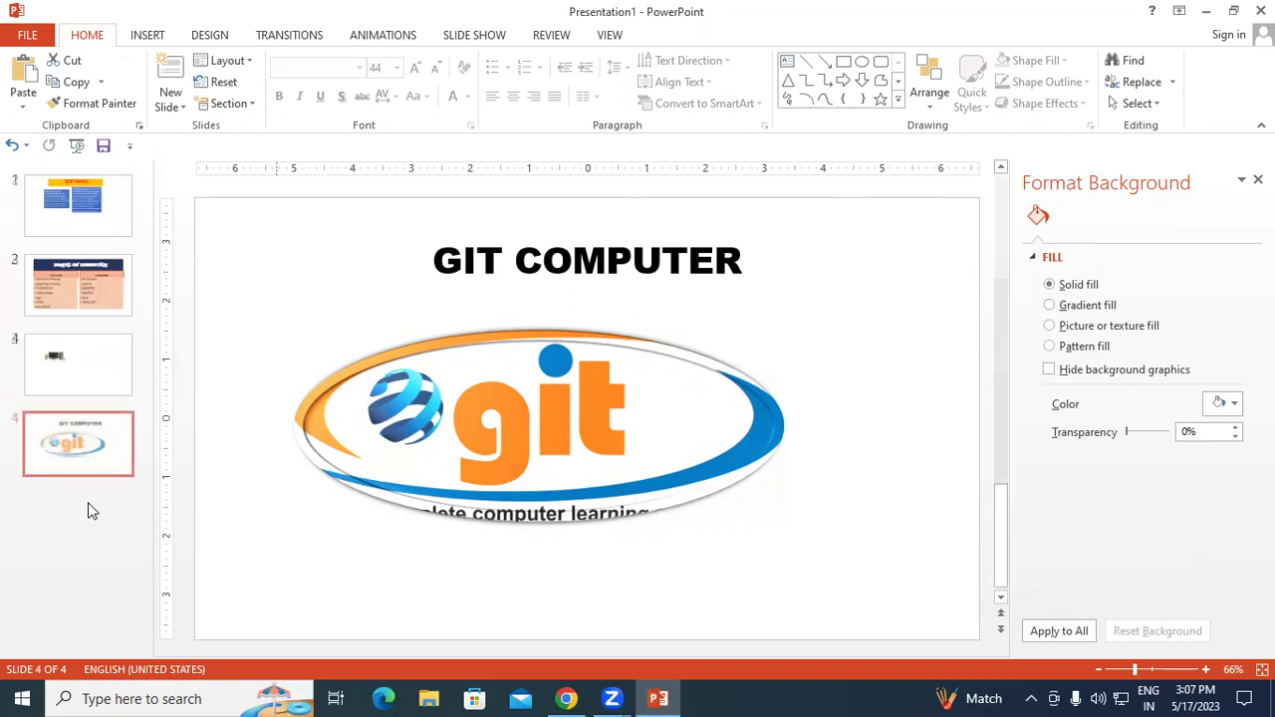
left_click_drag(85, 455, 82, 211)
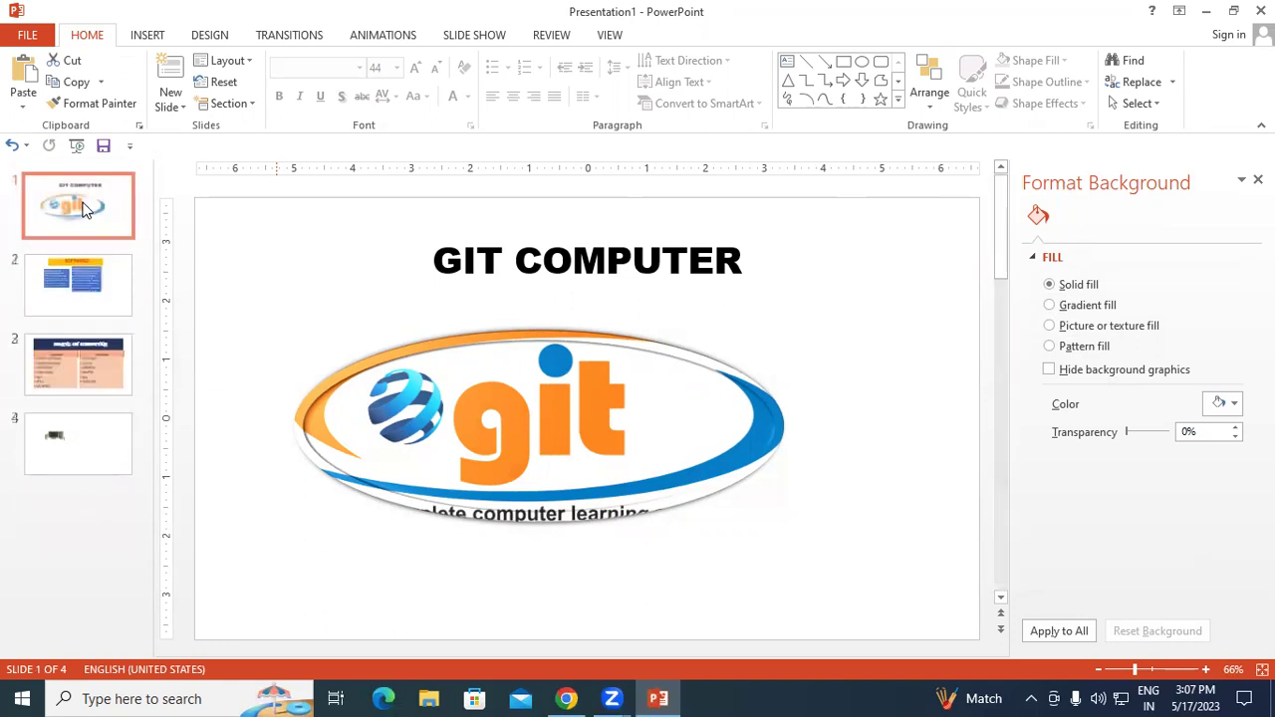
mouse_move(79, 282)
left_mouse_down()
mouse_move(70, 199)
mouse_move(87, 286)
left_mouse_up()
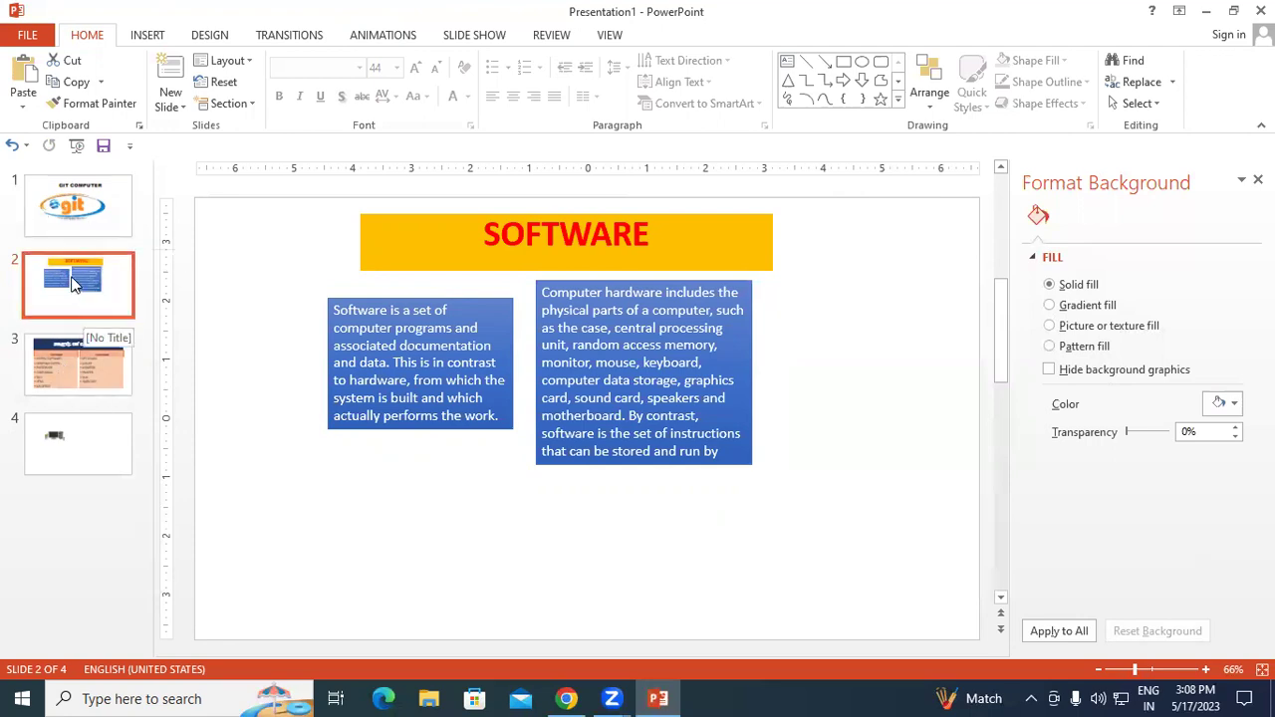
key("Delete")
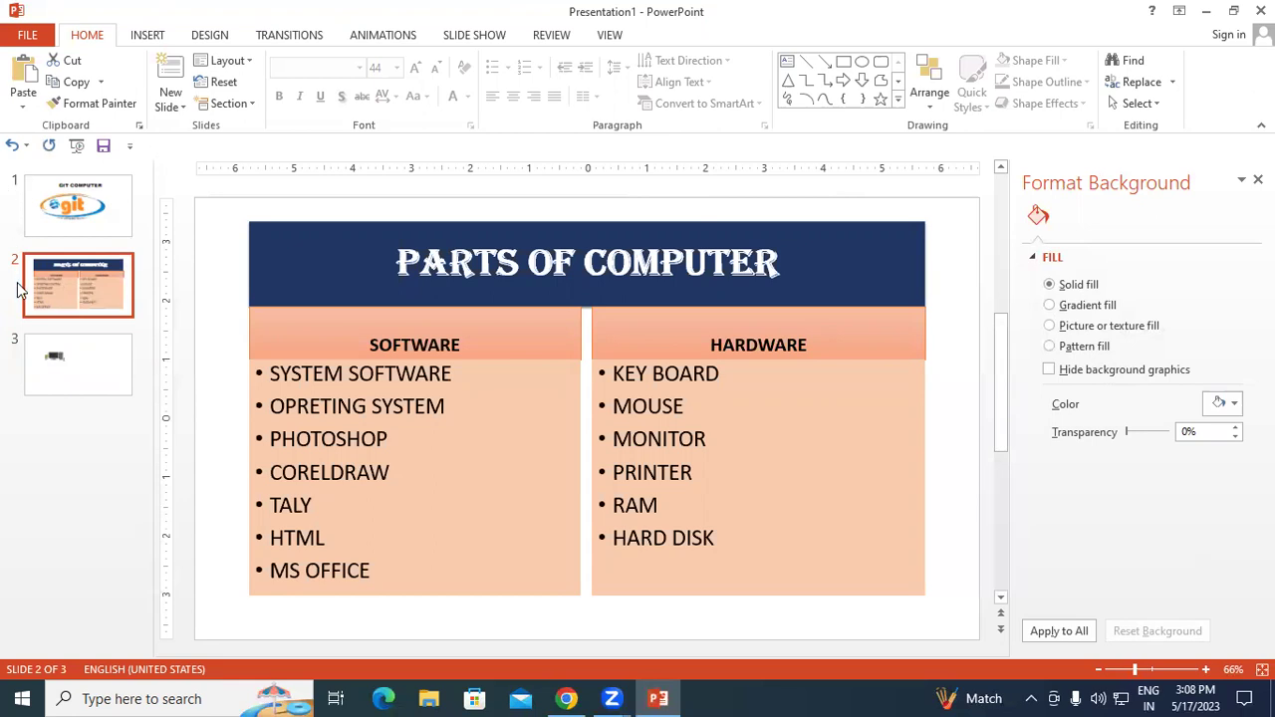
key("ctrl+z")
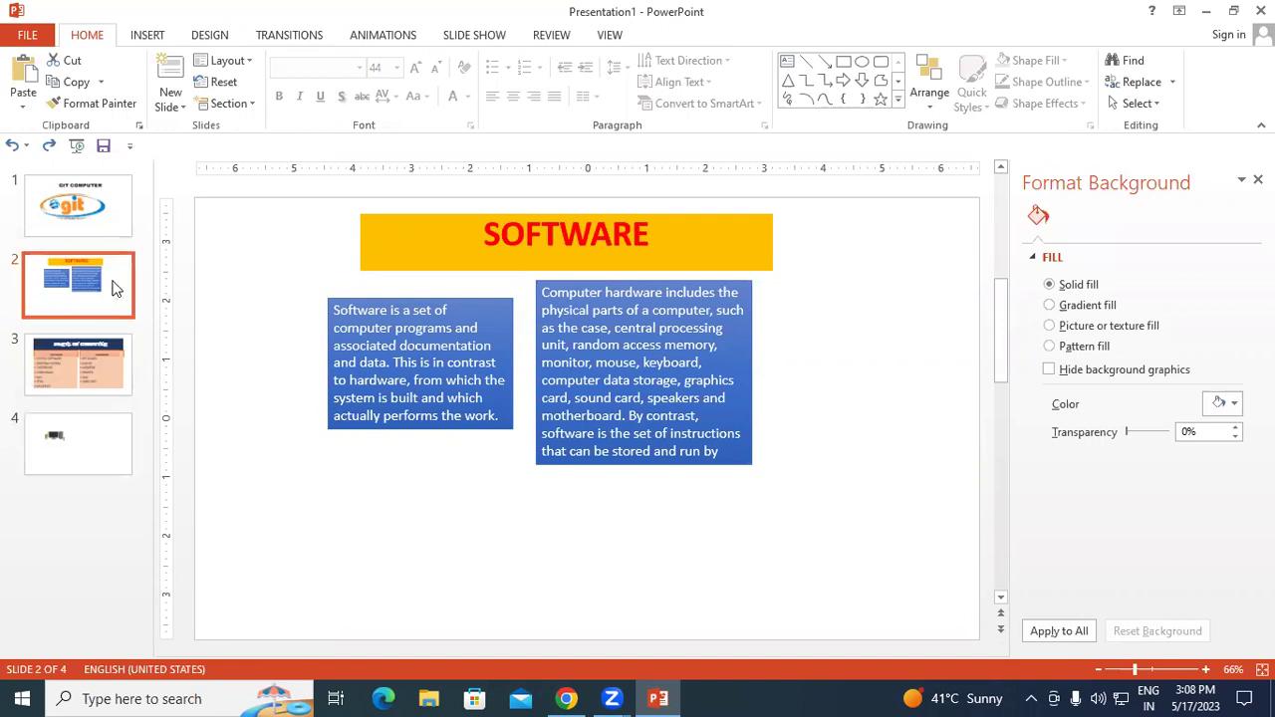
key("Delete")
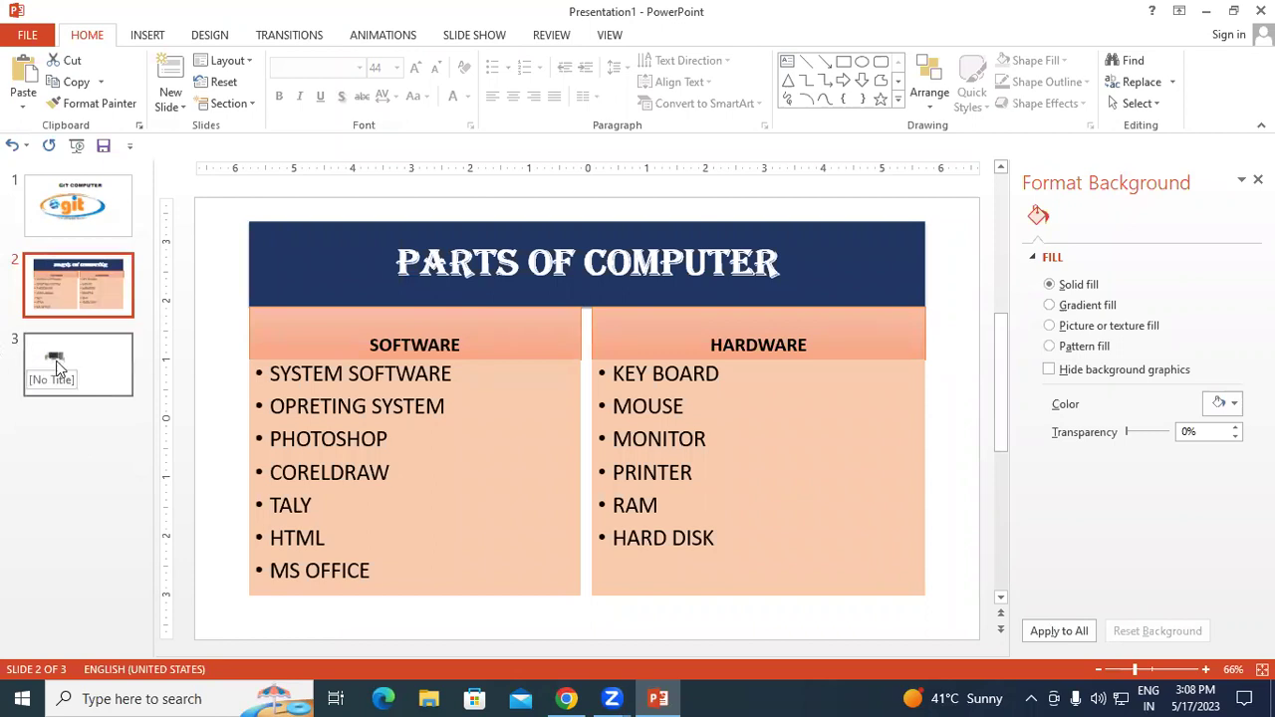
key("ctrl+z")
left_click(97, 229)
left_click(88, 289)
left_click(89, 363)
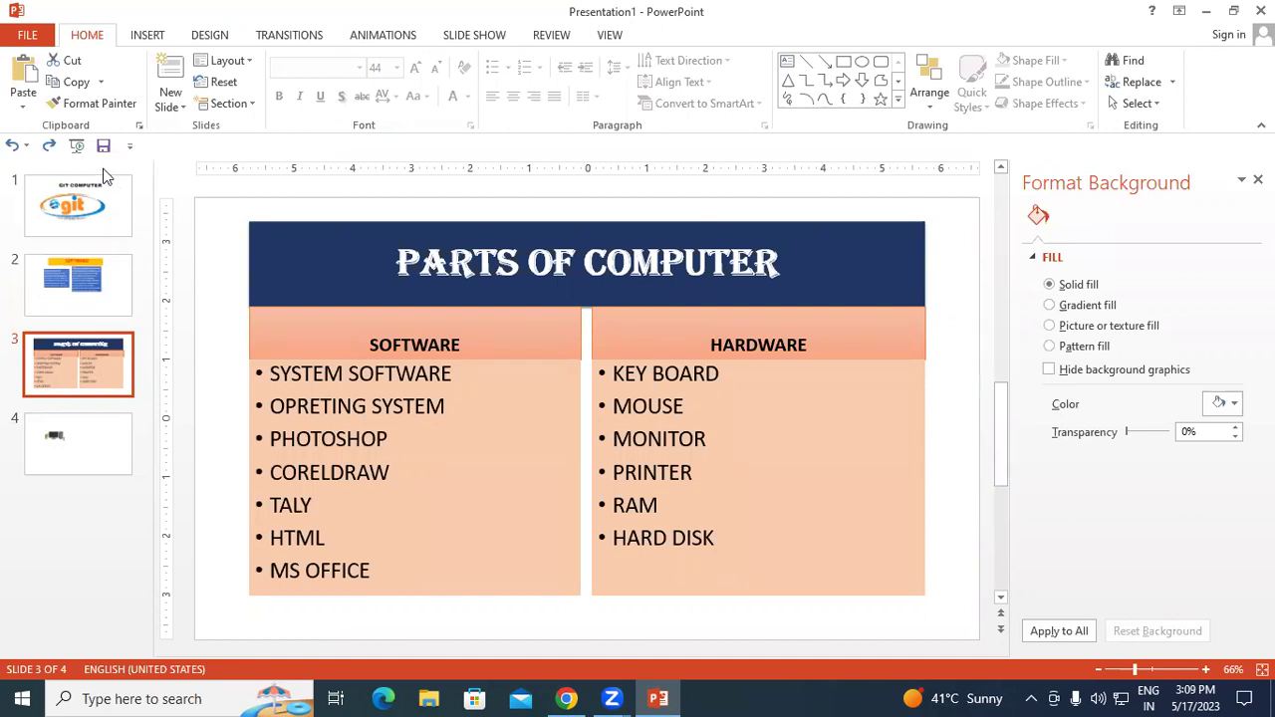
left_click(90, 210)
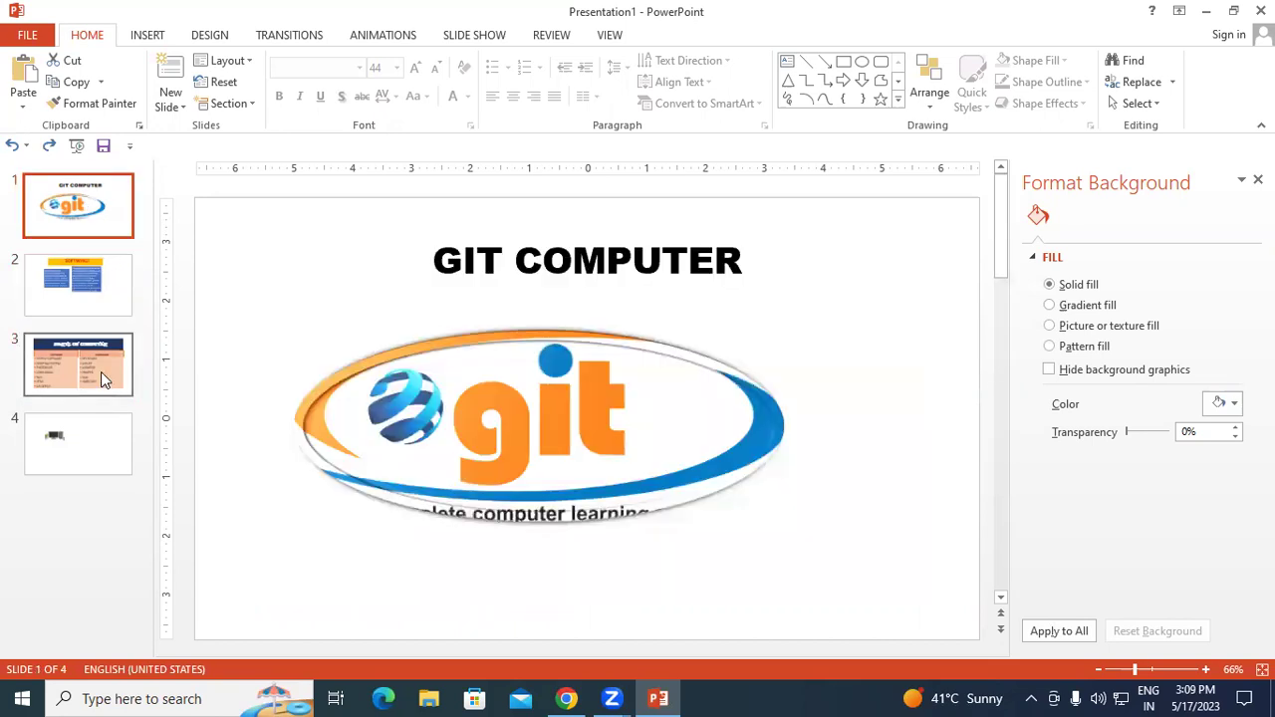
left_click(101, 373)
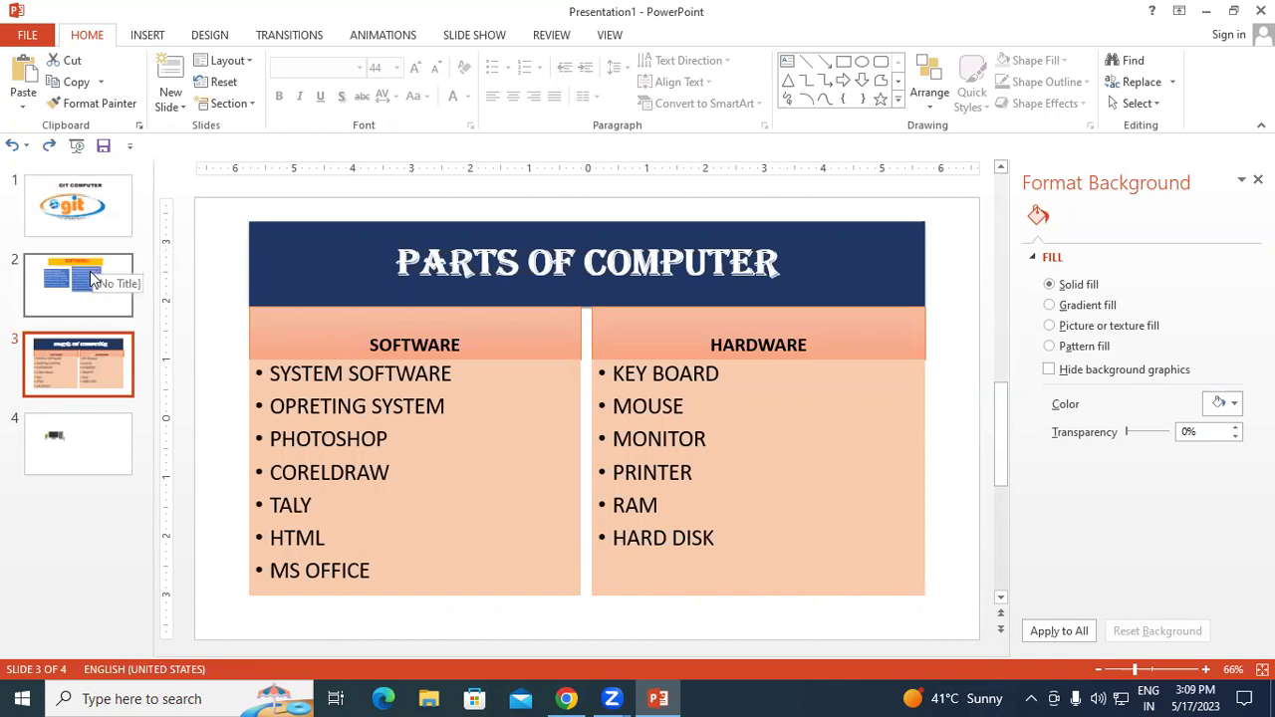
left_click(90, 271)
left_click(89, 209)
left_click(88, 299)
left_click(96, 377)
left_click(88, 284)
left_click(82, 212)
left_click(79, 303)
left_click(74, 208)
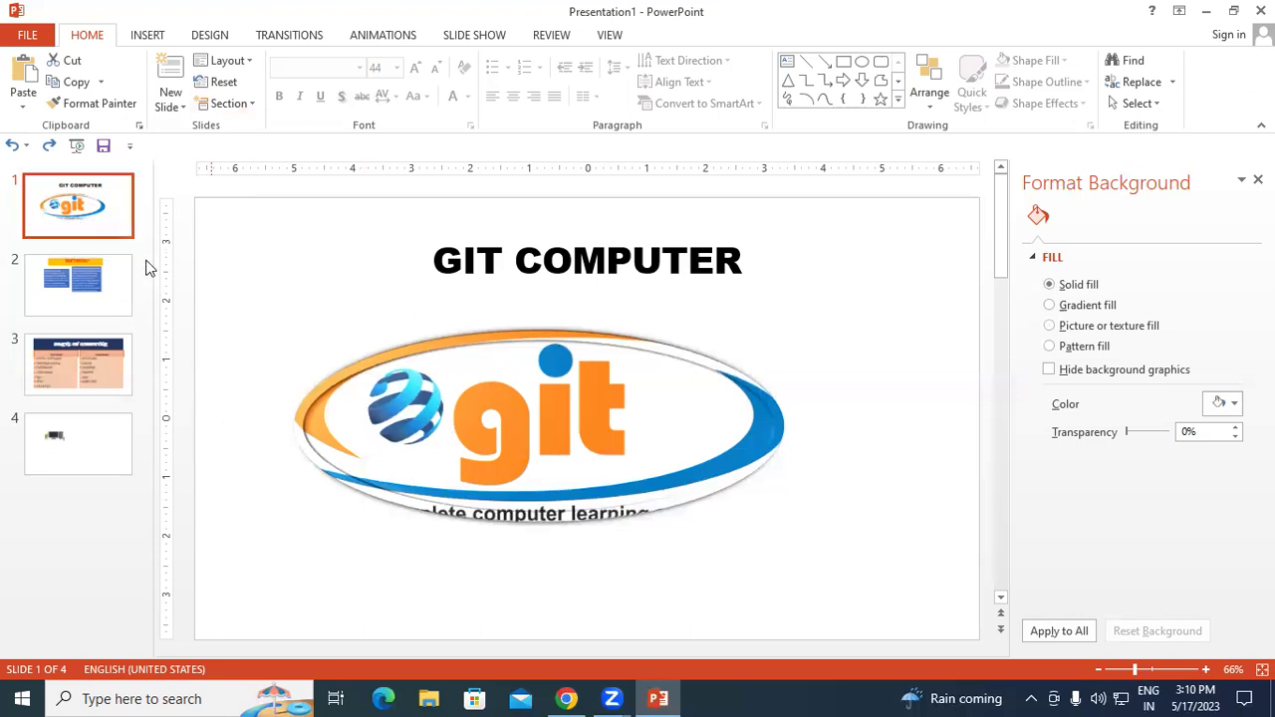
left_click(144, 36)
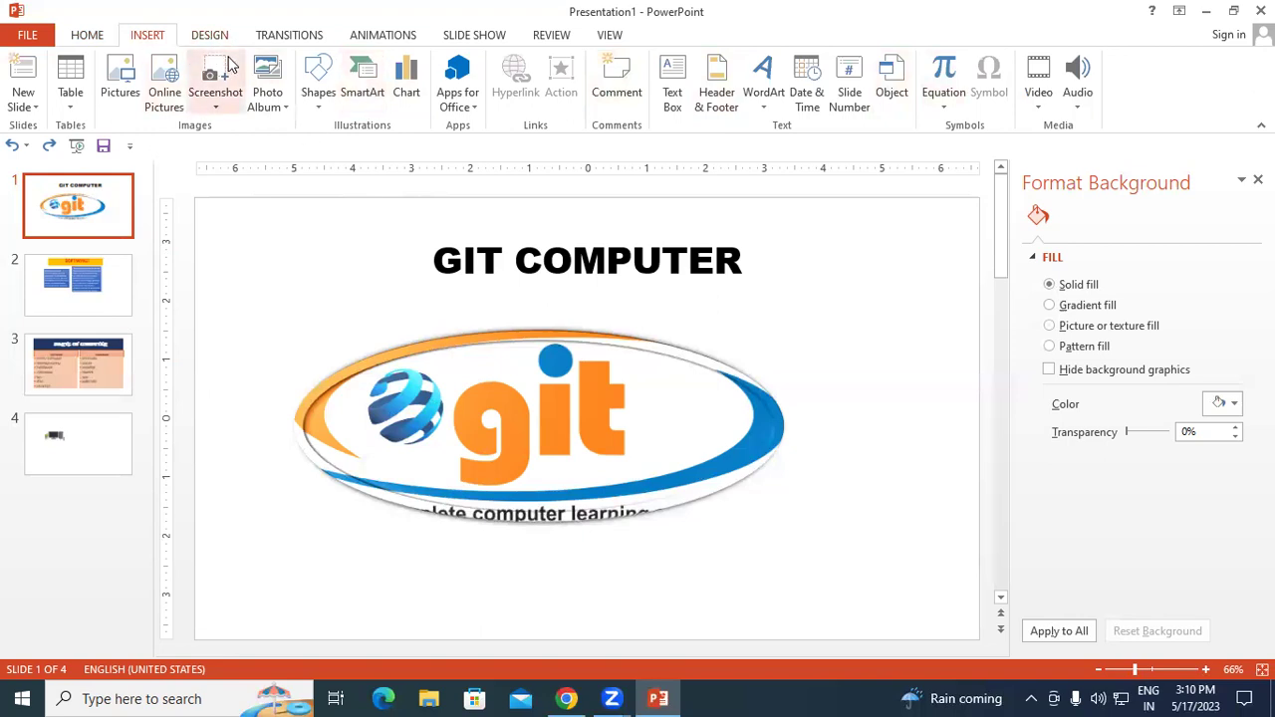
left_click(224, 40)
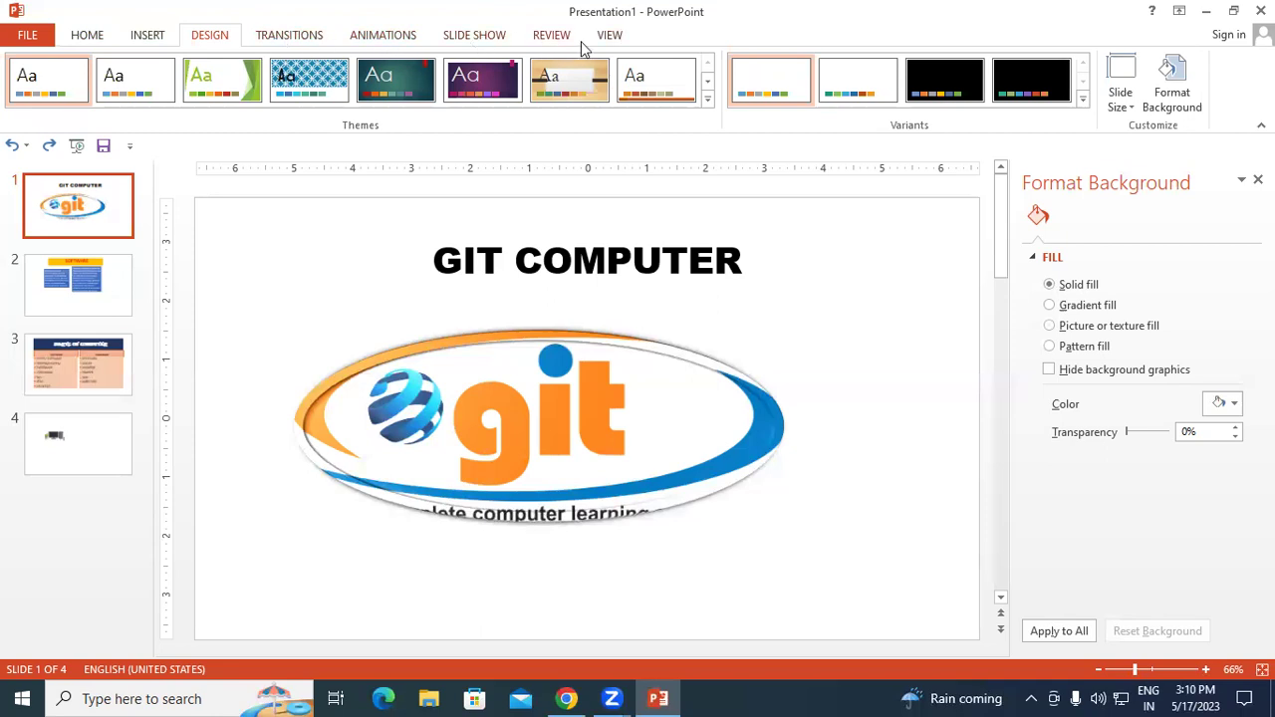
left_click(149, 36)
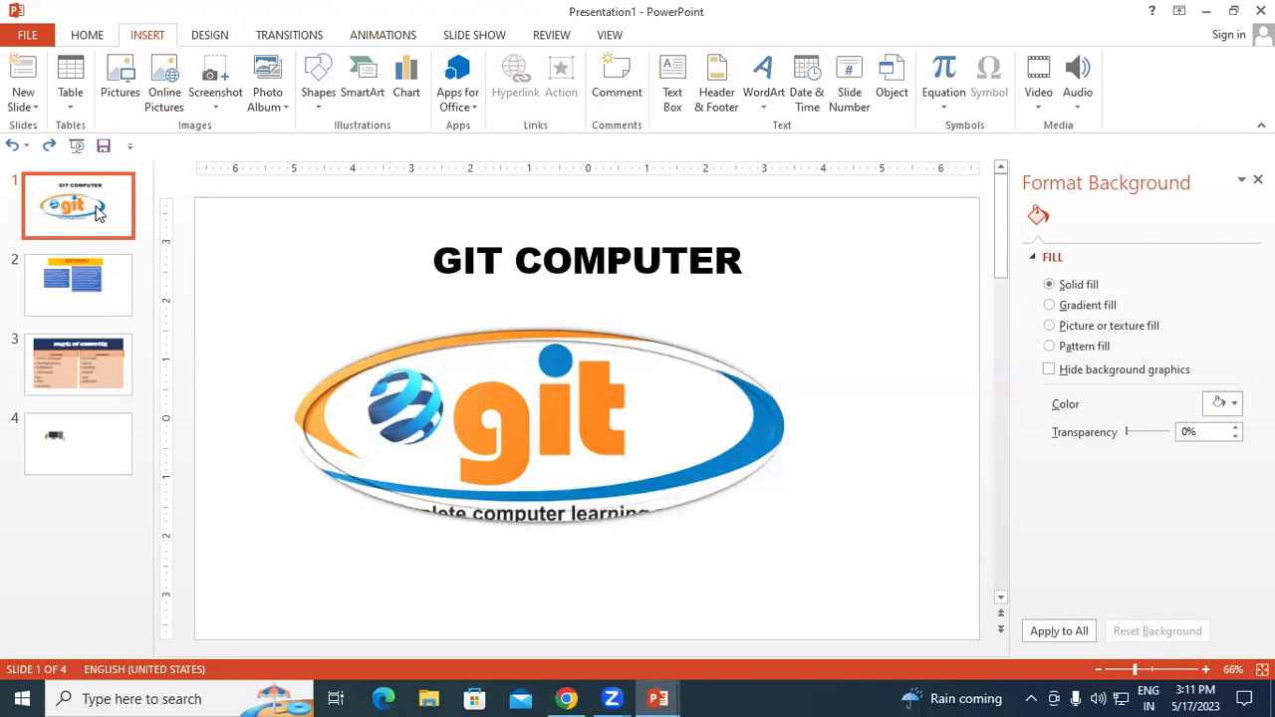
key("F5")
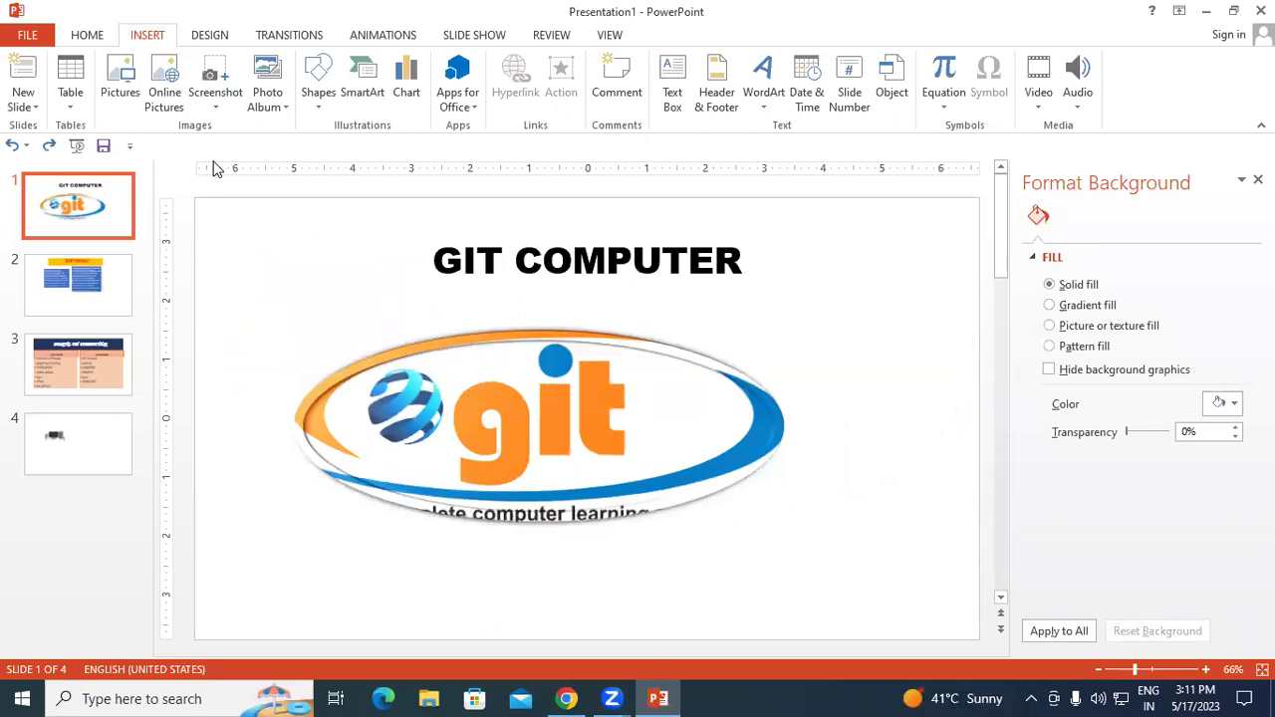
- Play the slideshow from slide 1 through the computer illustration, then step back to SOFTWARE
key("F5")
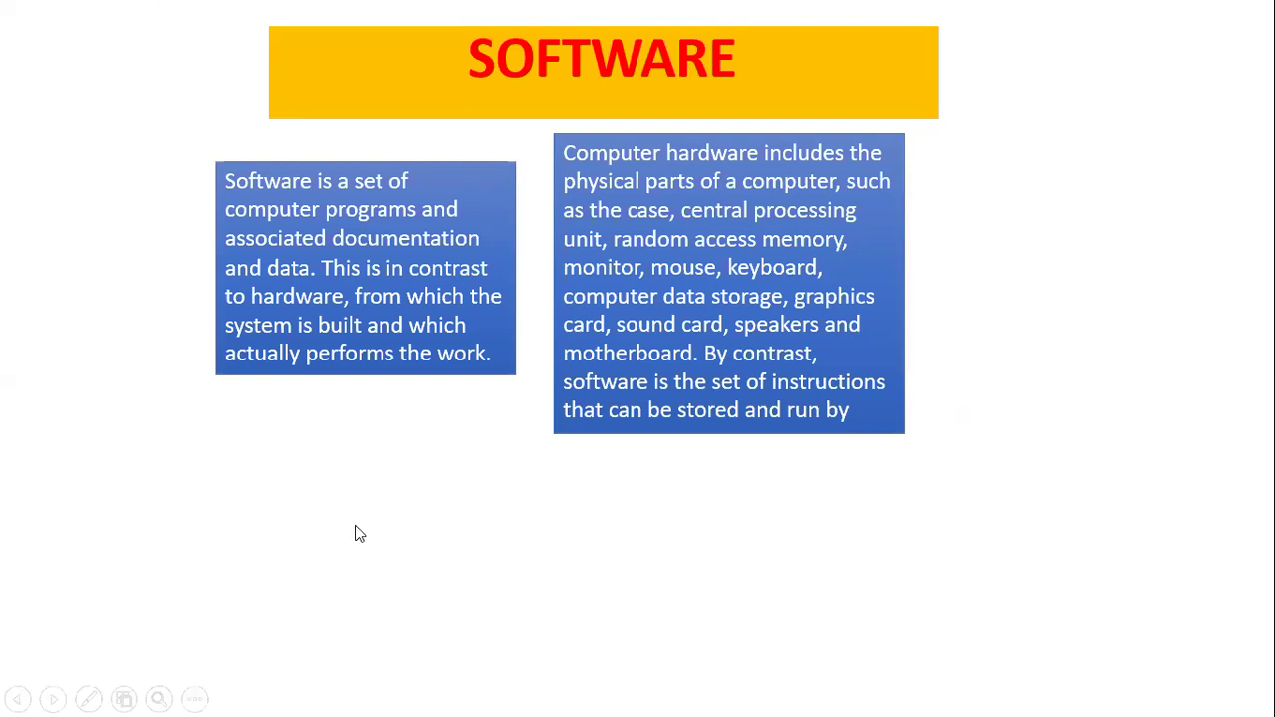
left_click(425, 512)
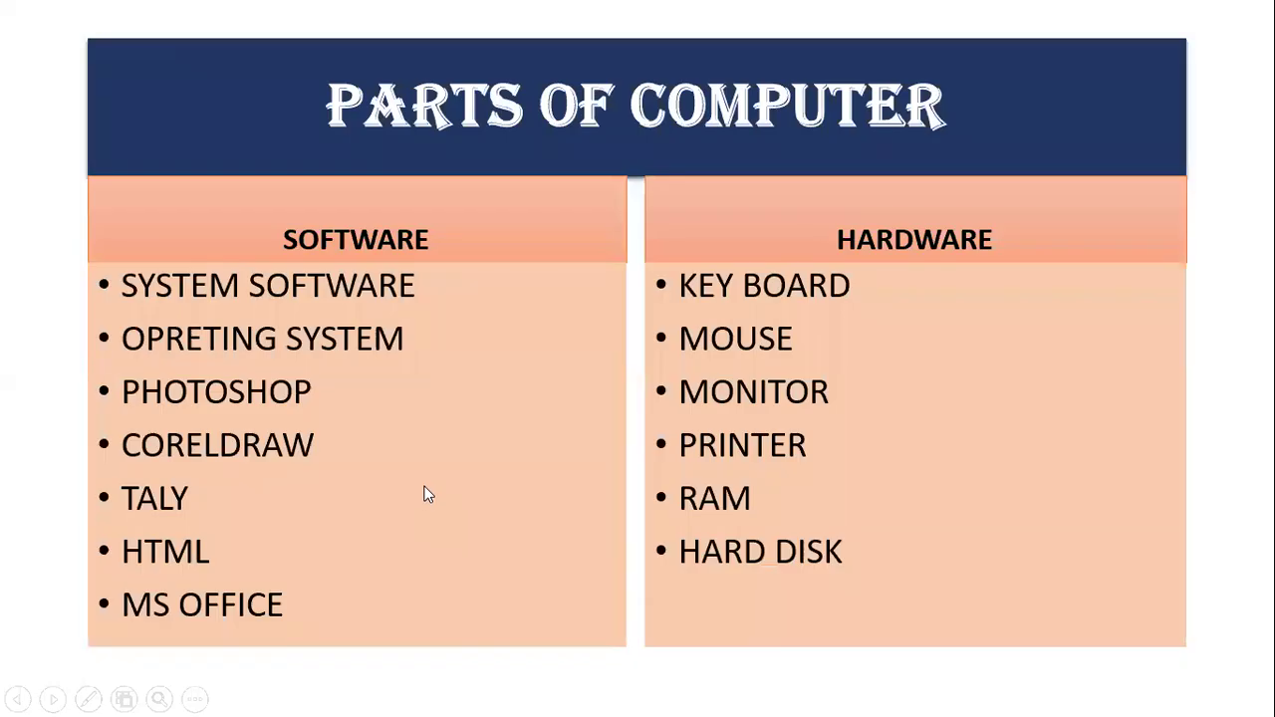
left_click(424, 503)
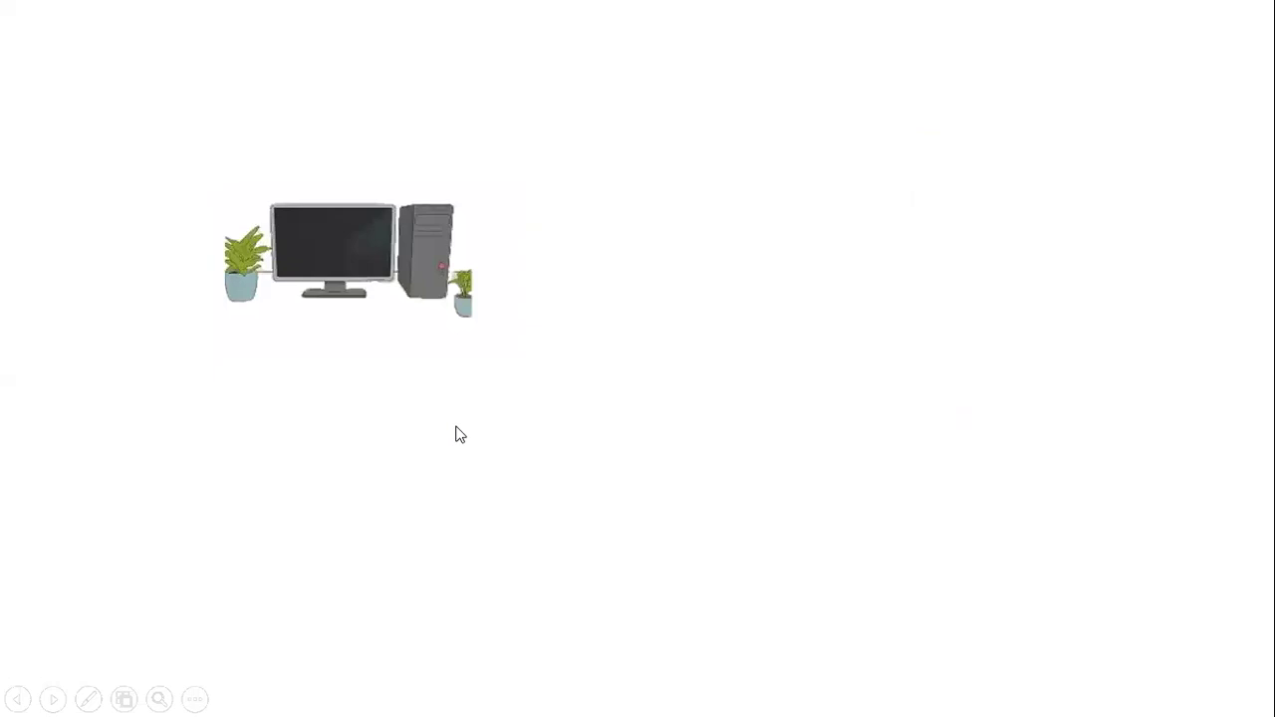
key("Left")
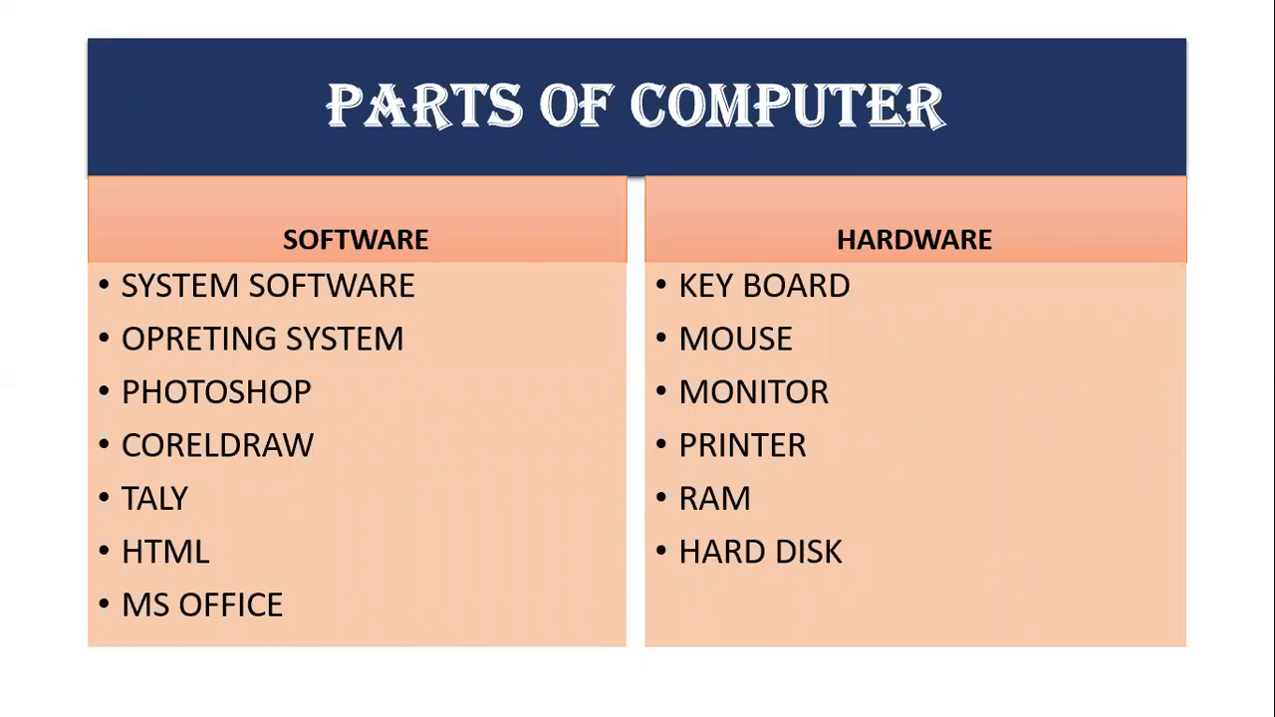
key("Right")
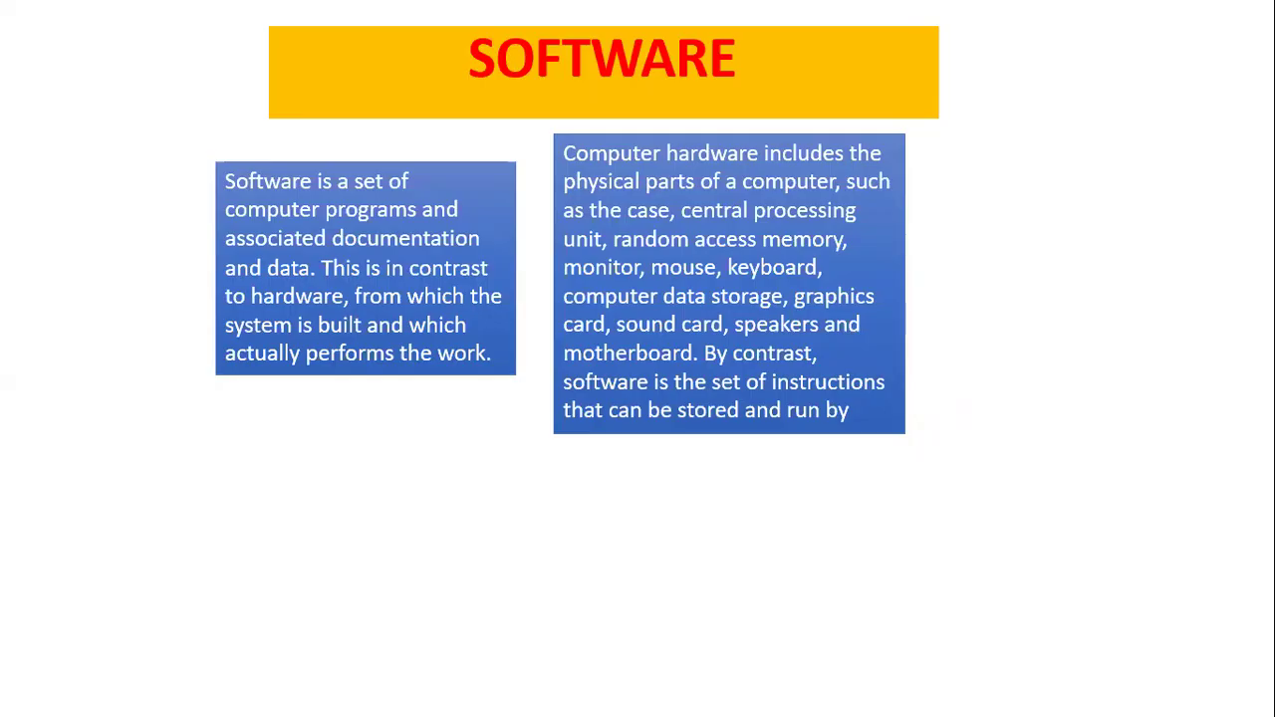